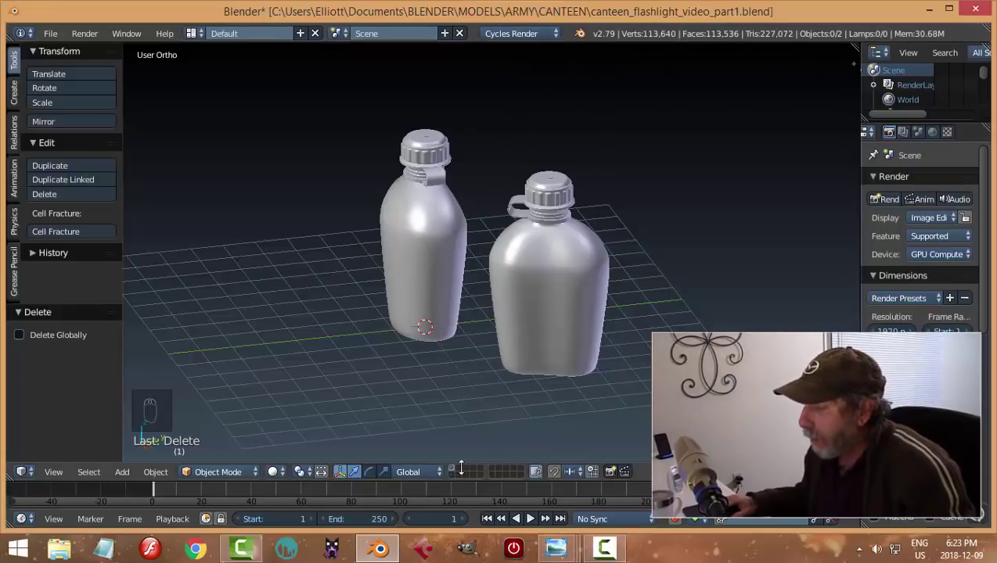
Examine the reference photos of the assembled military angle flashlight and of its disassembled parts.
mouse_move(555, 548)
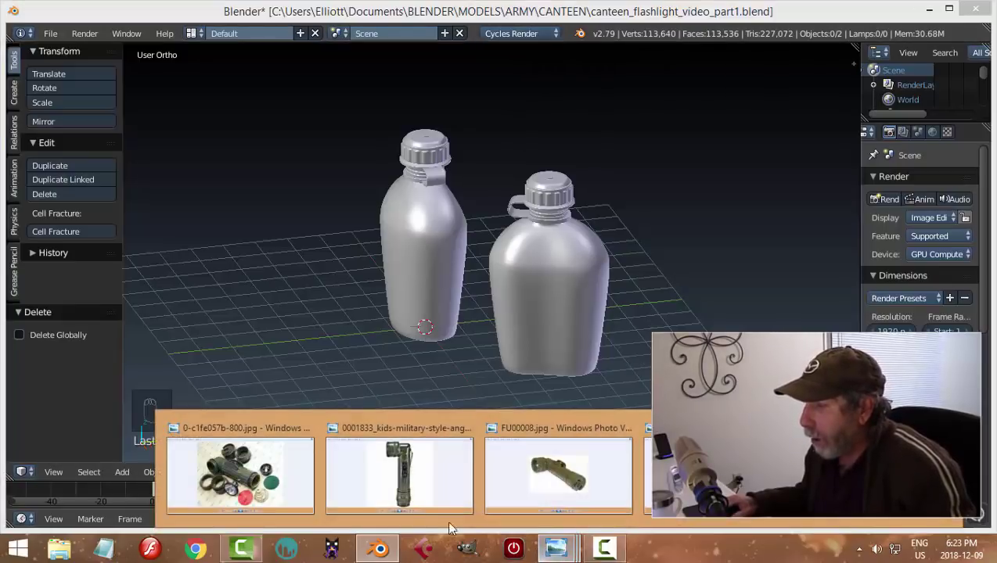
click(417, 476)
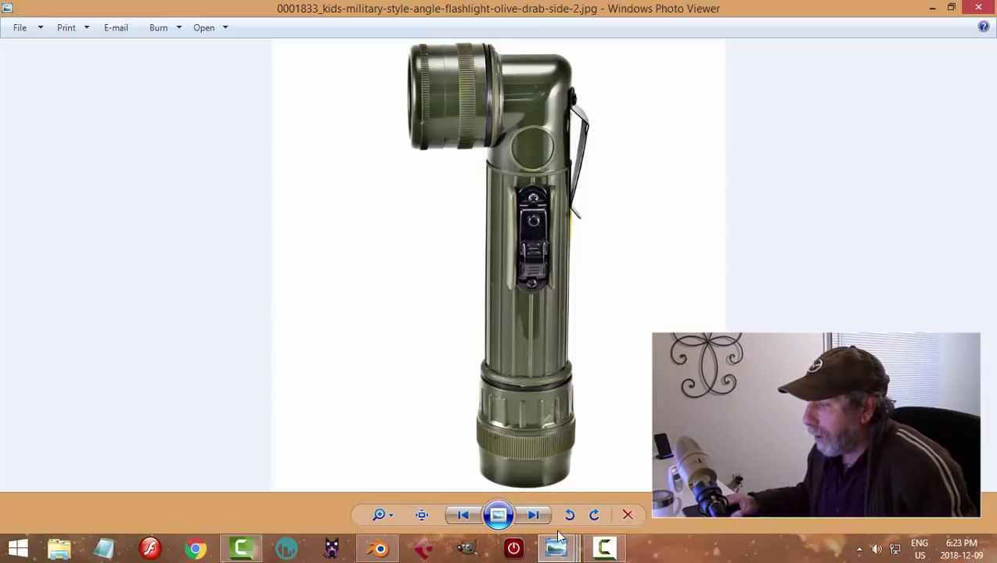
mouse_move(561, 538)
click(234, 474)
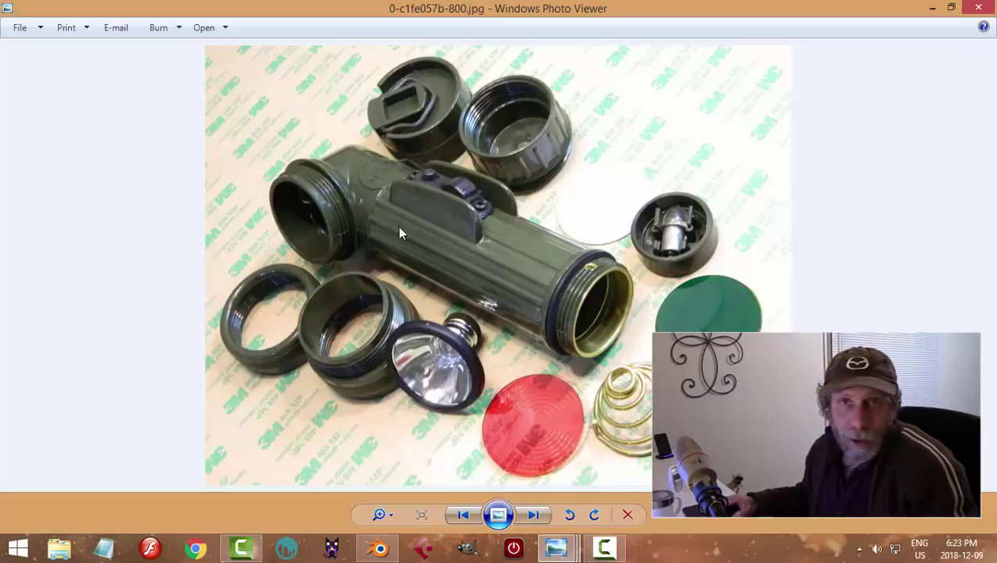
Switch to Blender and show only the empty second layer in place of the canteen models.
click(399, 544)
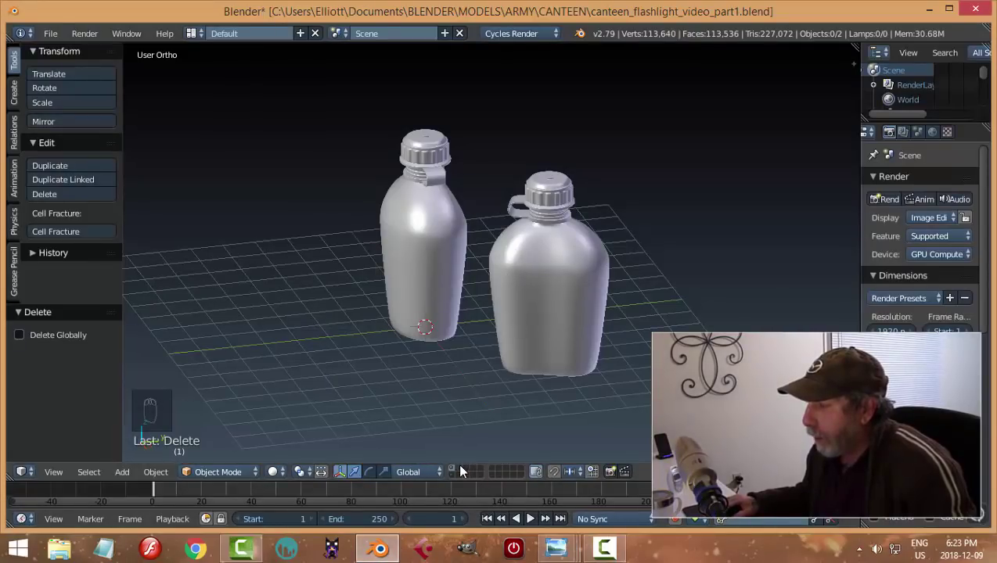
key(a)
key(Delete)
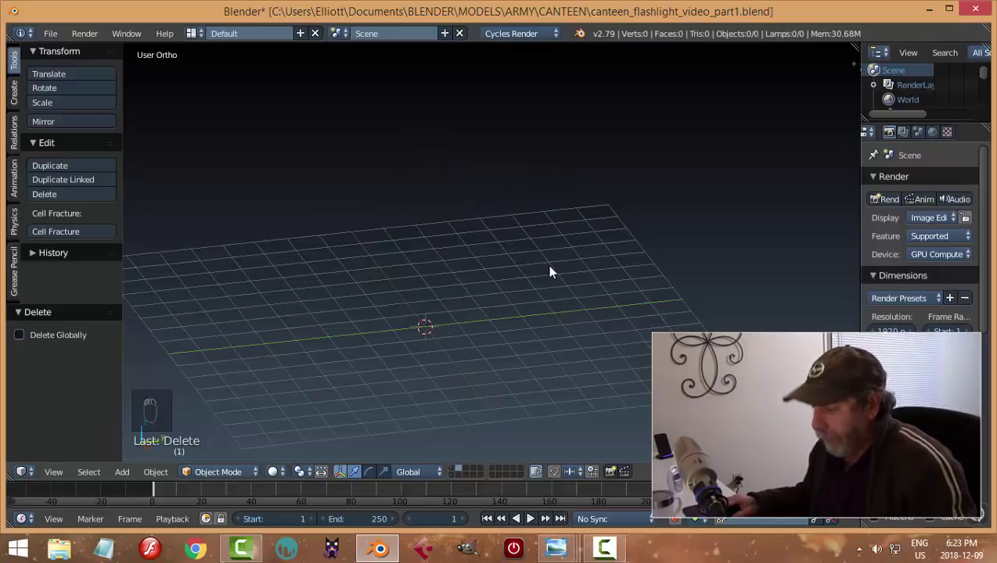
In top view, add a UV sphere with 12 segments, 6 rings and size 1 at the 3D cursor.
key(KP_7)
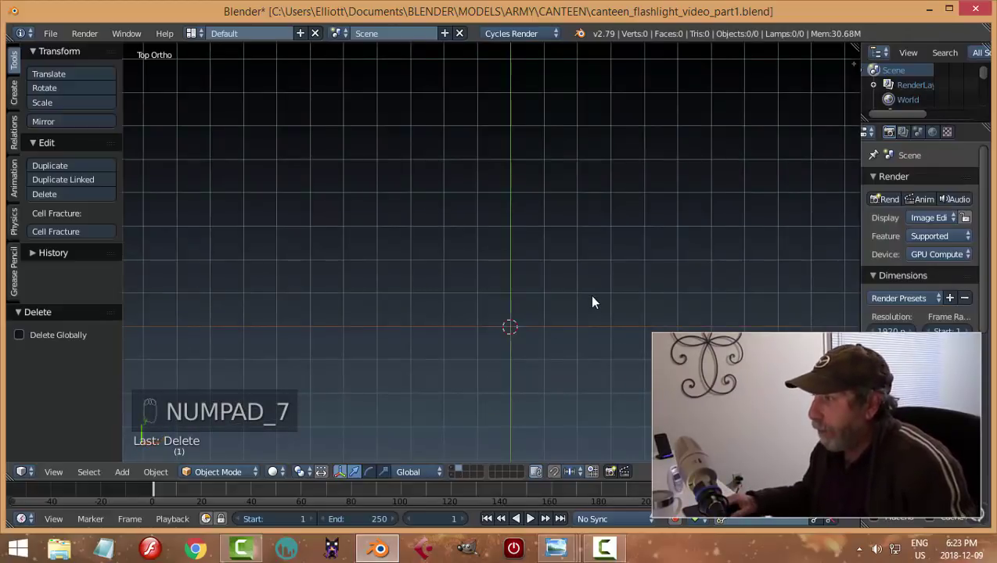
shift+middle_drag(593, 302, 536, 244)
key(shift+a)
mouse_move(537, 245)
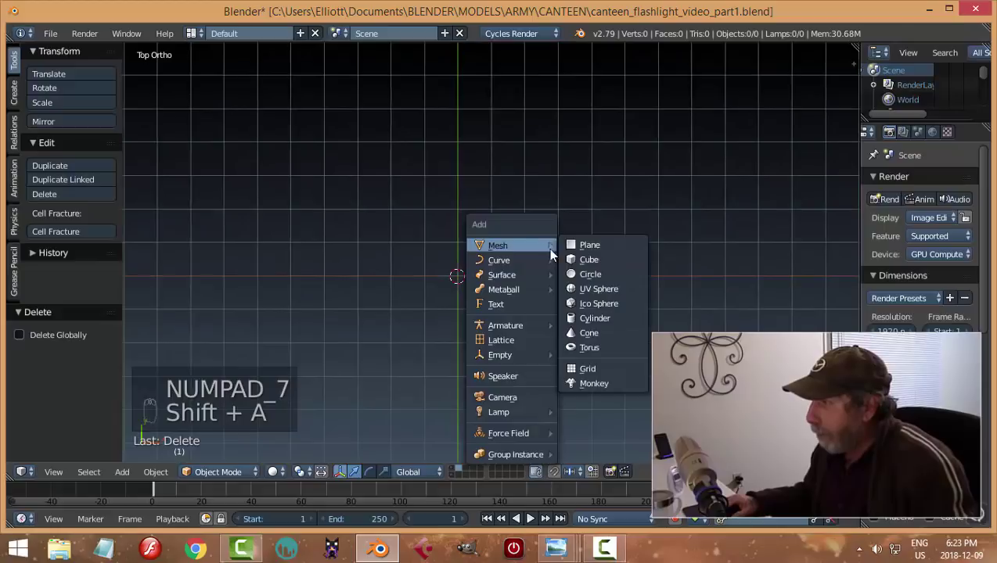
click(587, 289)
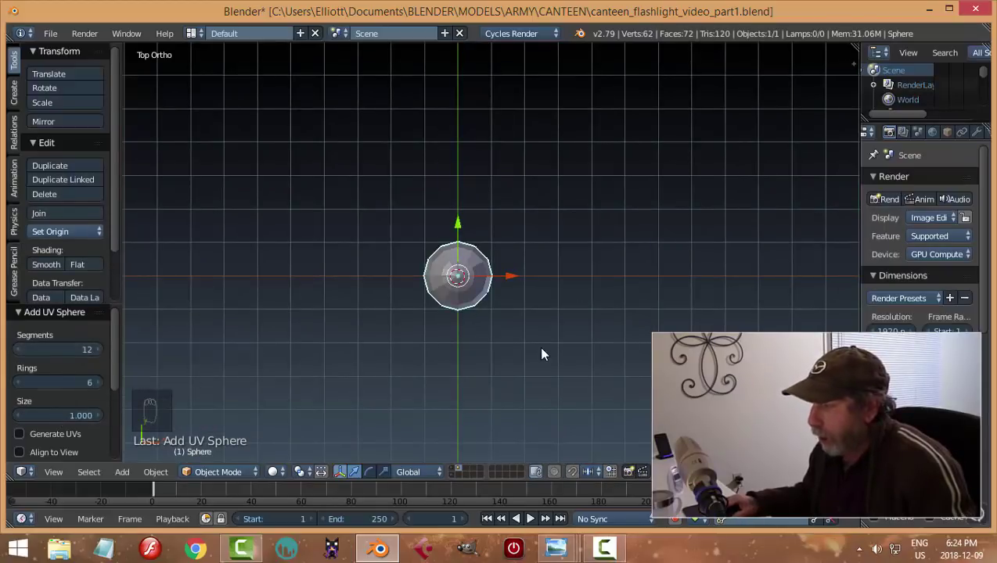
In Edit Mode with wireframe shading, delete the sphere's vertices on the negative Y side of the X axis.
scroll(538, 345, up, 3)
scroll(512, 302, up, 2)
key(Tab)
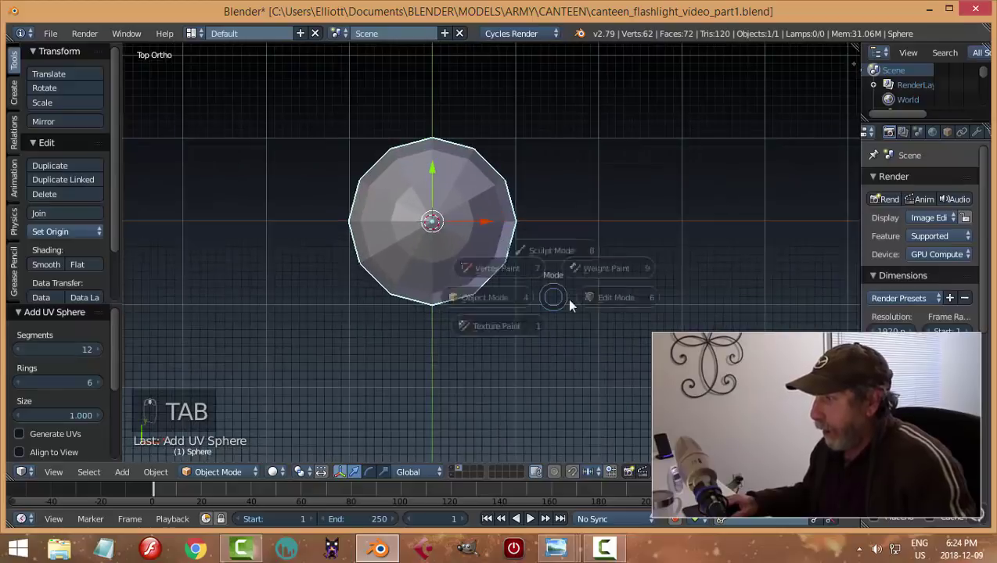
click(583, 303)
key(z)
click(653, 297)
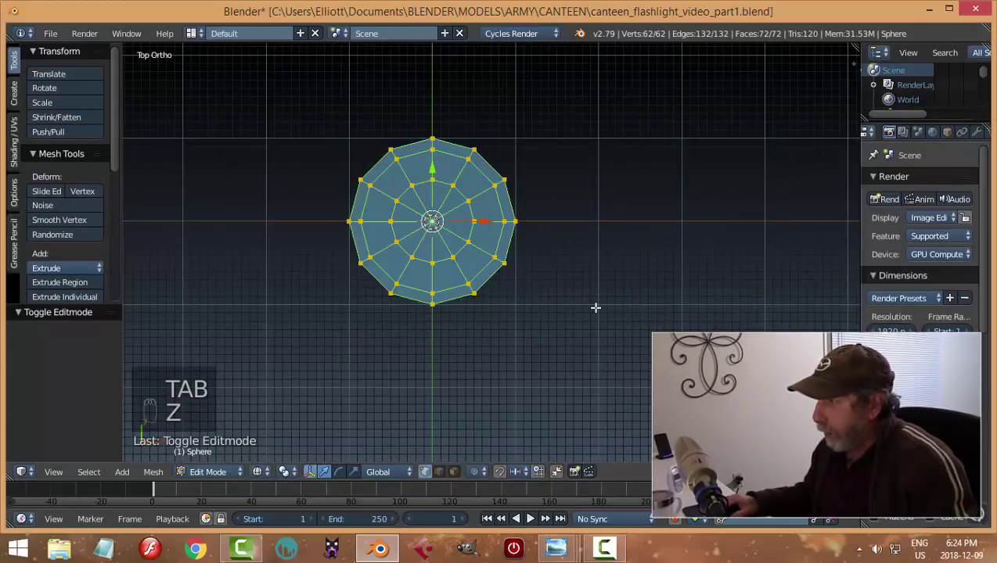
key(a)
key(b)
drag(615, 382, 284, 222)
key(x)
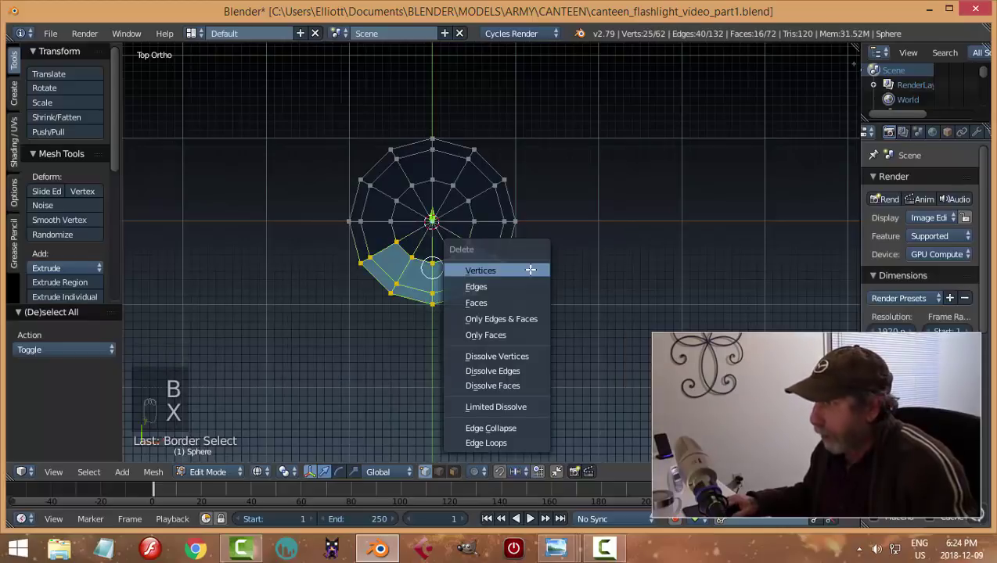
click(529, 269)
In right view, delete all vertices of the half sphere below its equator to leave a quarter sphere.
key(KP_3)
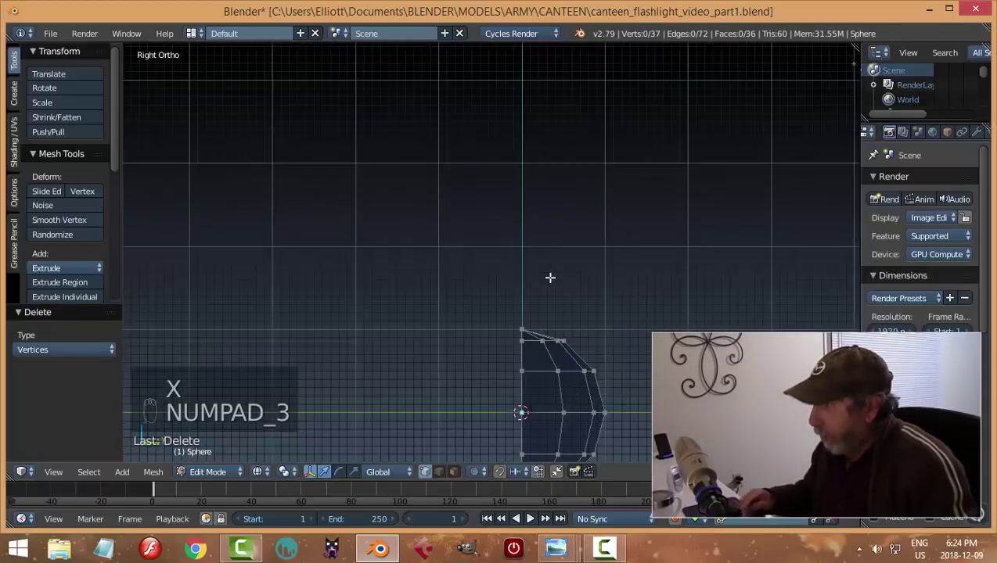
scroll(567, 289, up, 1)
shift+middle_drag(567, 290, 451, 86)
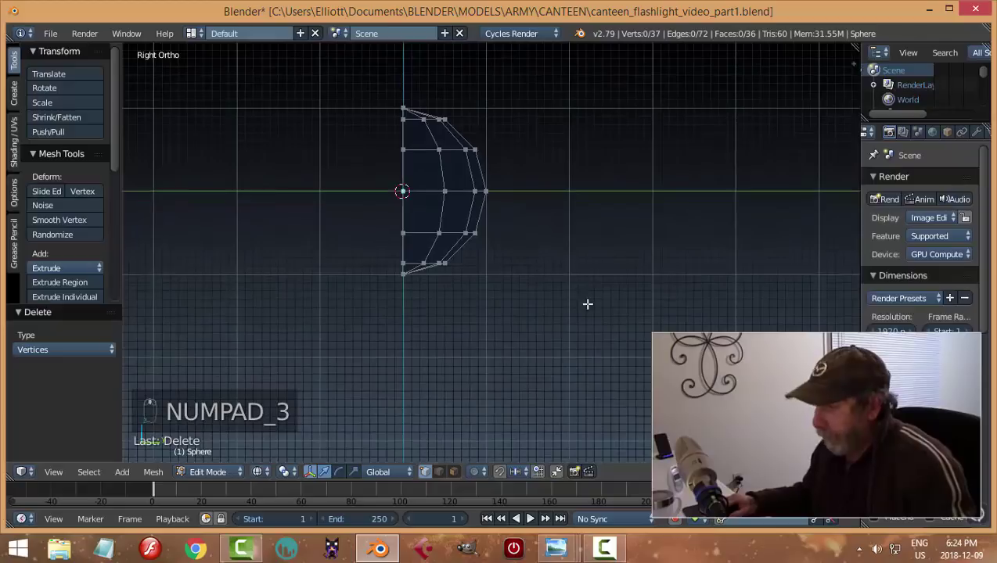
key(b)
drag(583, 346, 358, 199)
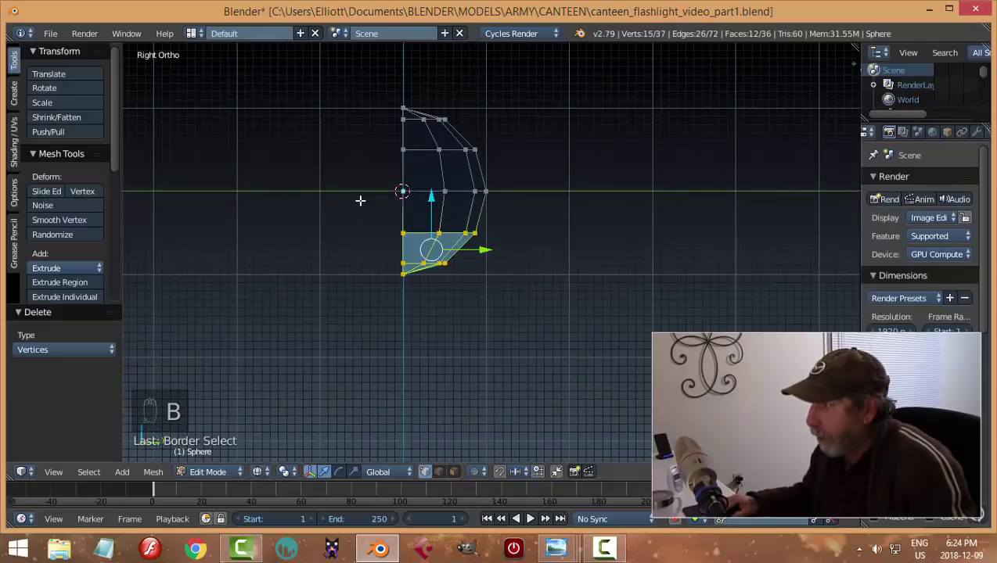
key(x)
click(362, 197)
middle_drag(470, 196, 452, 207)
key(KP_3)
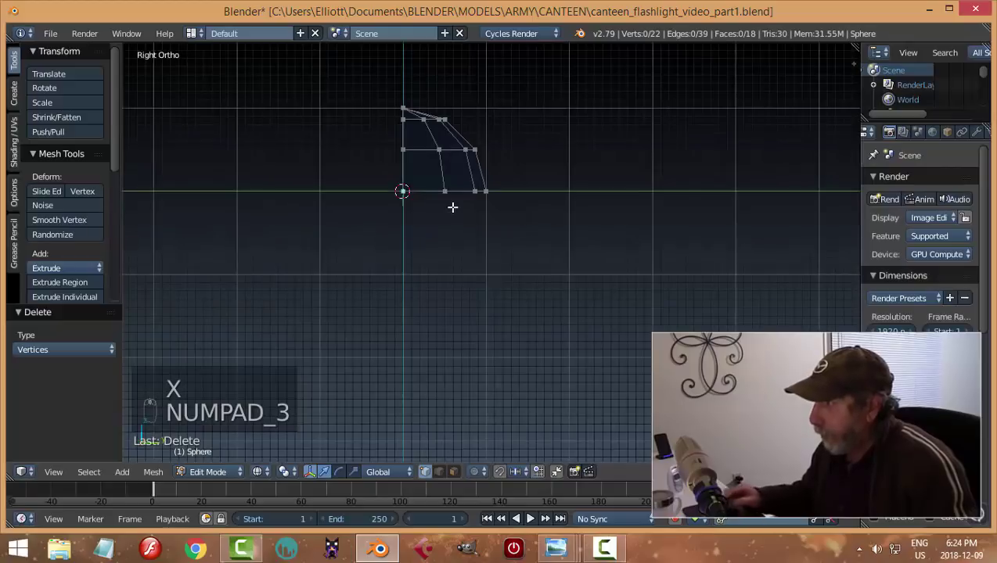
Add a 12-vertex cylinder with radius 1 and depth 2 and move it about 1.023 down along Z under the quarter sphere.
key(shift+a)
click(460, 248)
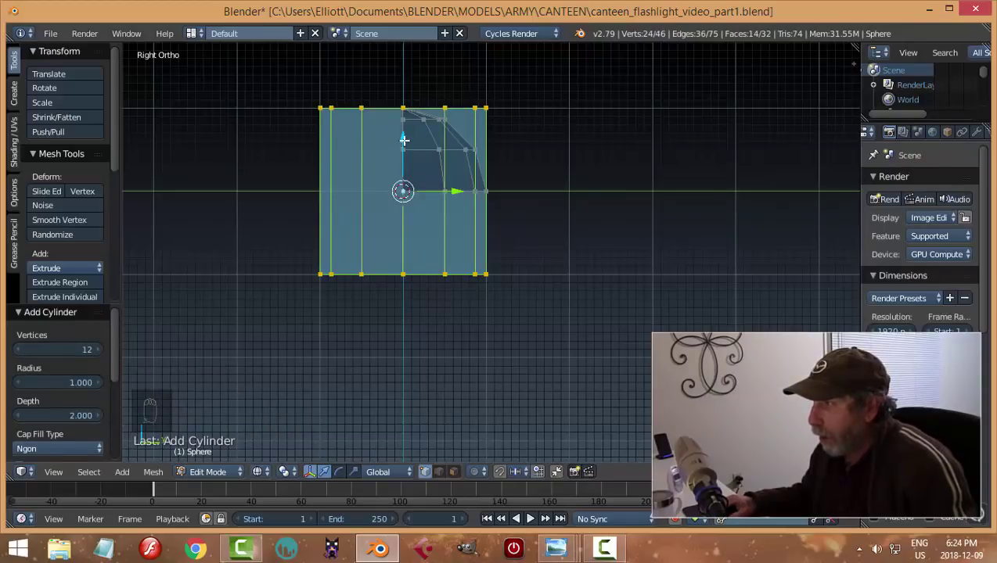
key(g)
key(z)
click(414, 222)
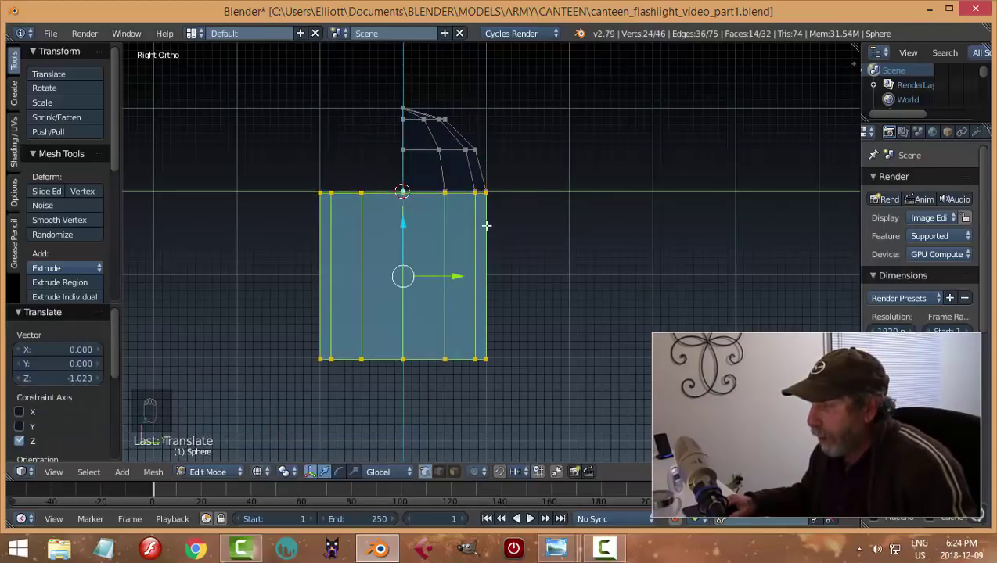
Raise the cylinder about 0.017 along Z to bring its top edge closer to the quarter sphere's base.
scroll(501, 227, up, 5)
shift+middle_drag(436, 219, 578, 260)
scroll(382, 321, up, 2)
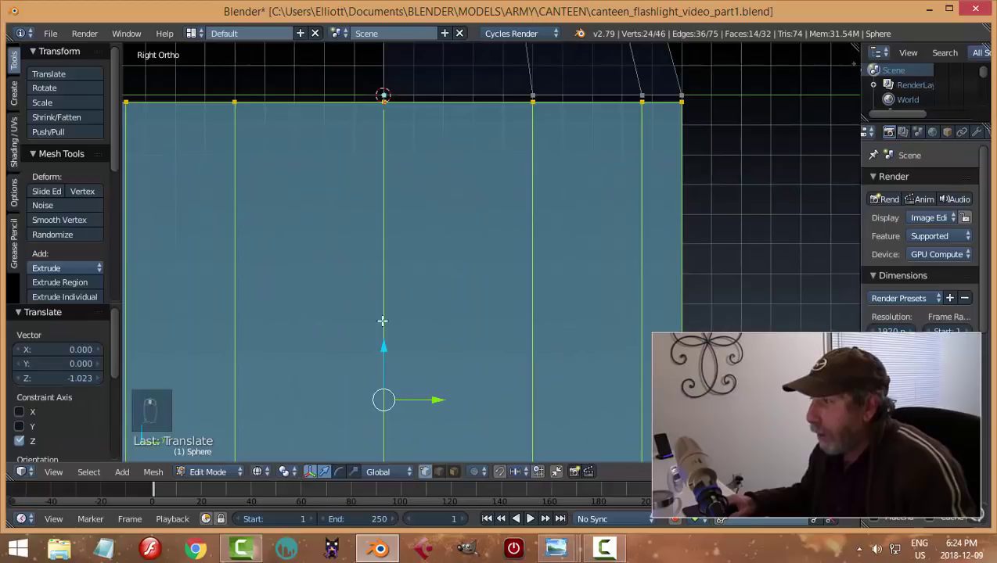
key(g)
key(z)
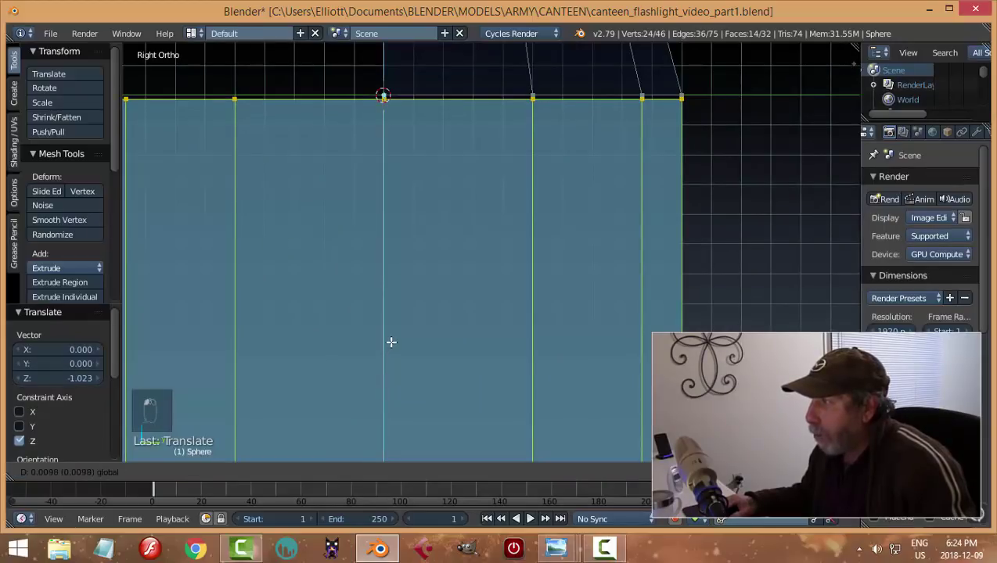
click(478, 316)
scroll(501, 316, down, 4)
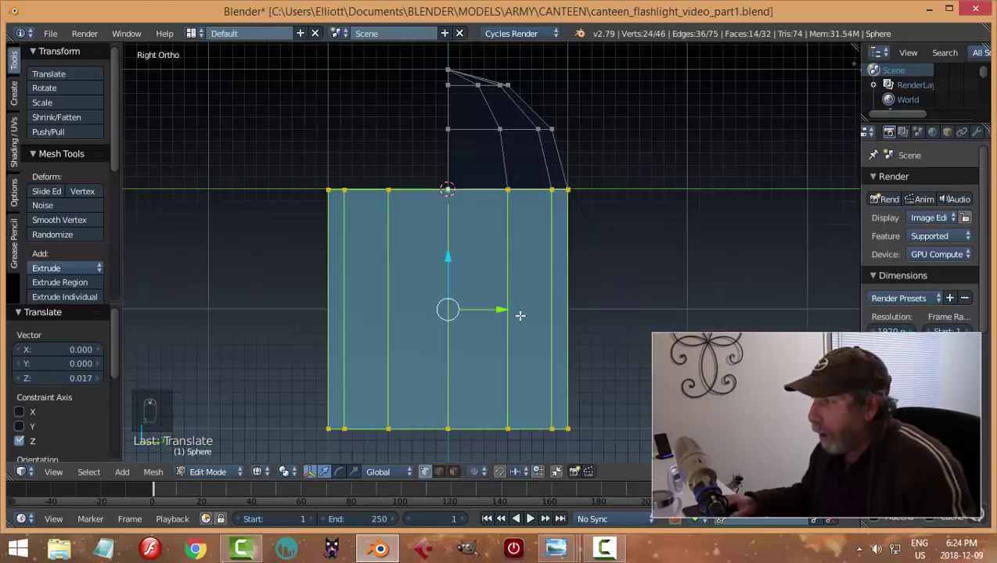
Duplicate the cylinder in place and rotate the copy 90° about the X axis.
key(shift+d)
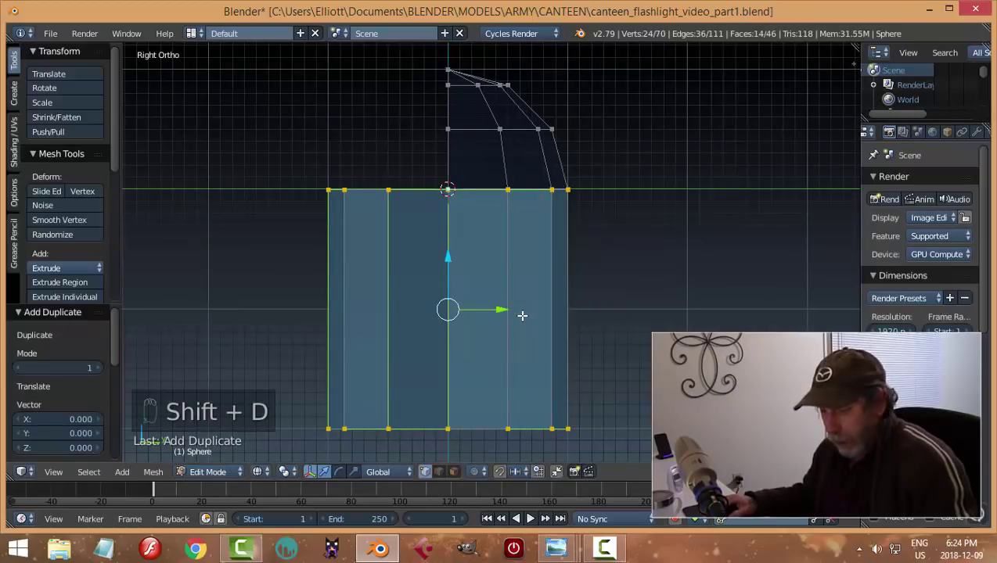
text(r90)
key(Return)
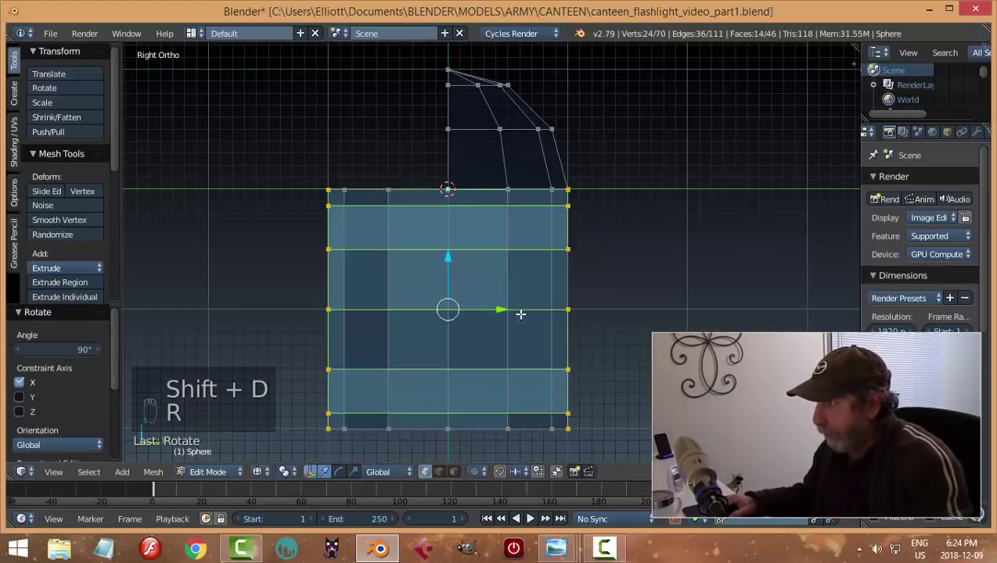
Move the rotated cylinder about 1.016 up along Z and about -1.035 along Y, beside the quarter sphere's flat side.
drag(451, 263, 451, 140)
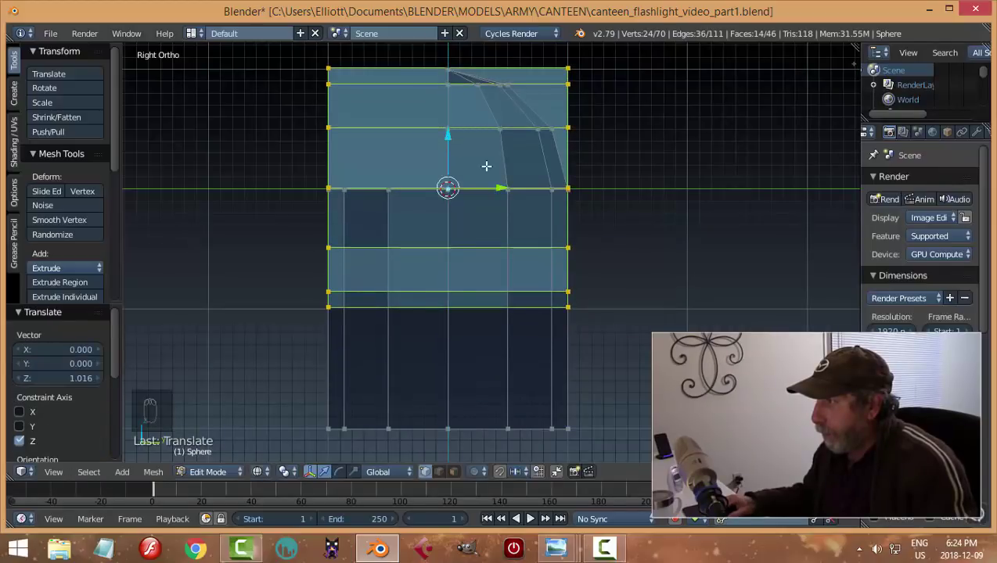
drag(498, 190, 373, 207)
scroll(554, 300, up, 4)
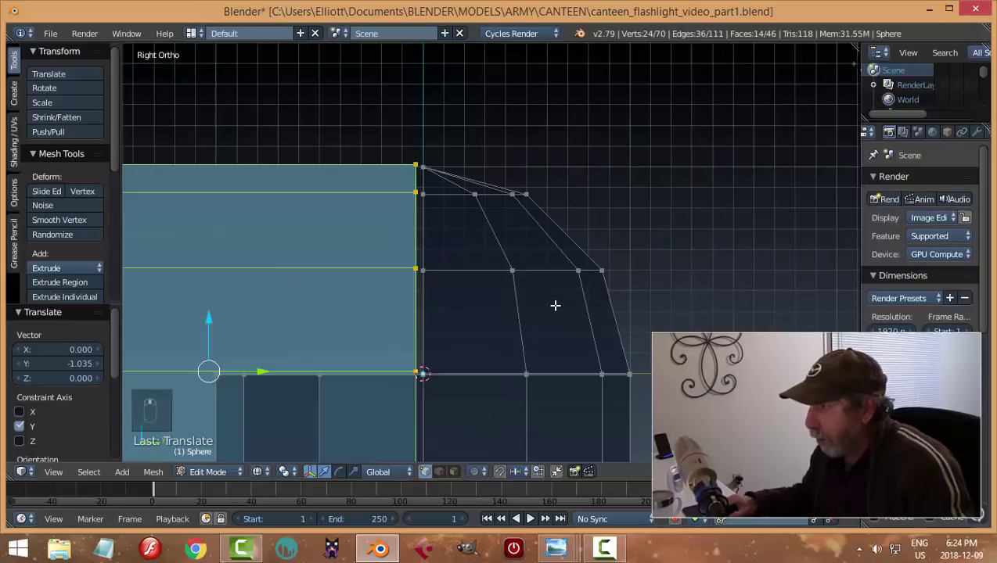
Select the whole vertical cylinder and raise it about 0.003 along Z to align its top vertices with the quarter sphere's base.
scroll(462, 291, down, 3)
shift+middle_drag(558, 382, 491, 233)
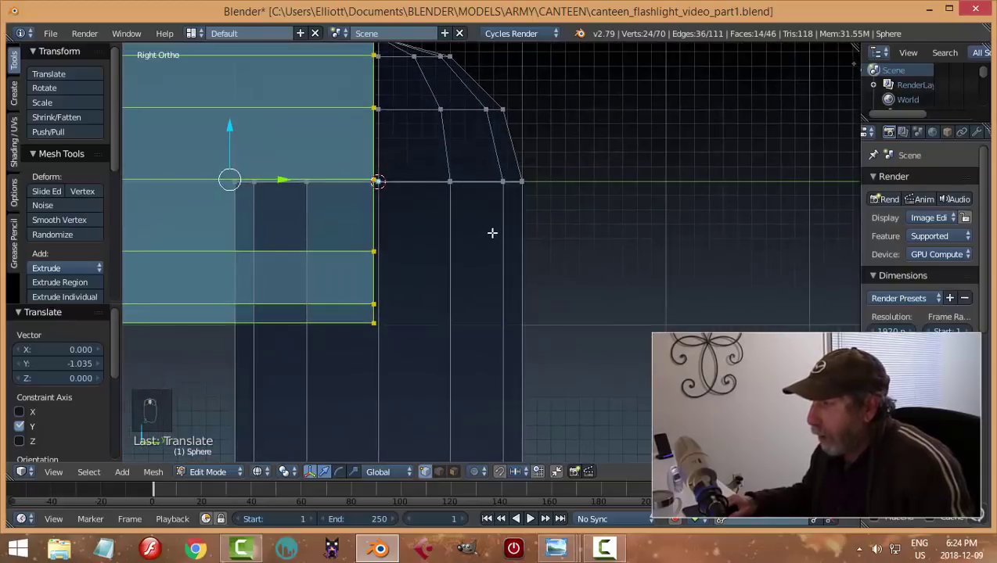
scroll(455, 316, down, 3)
shift+middle_drag(474, 338, 483, 259)
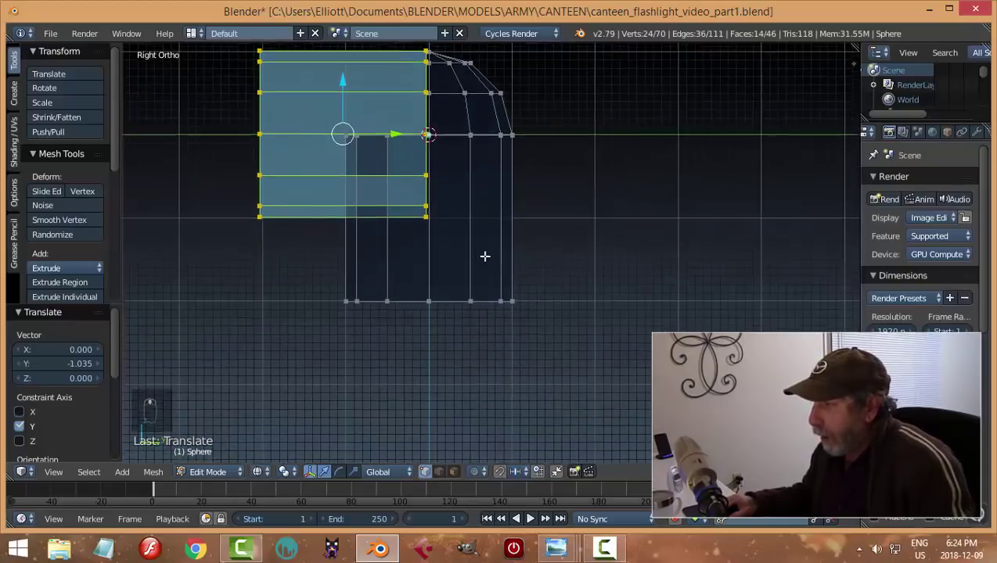
right_click(469, 300)
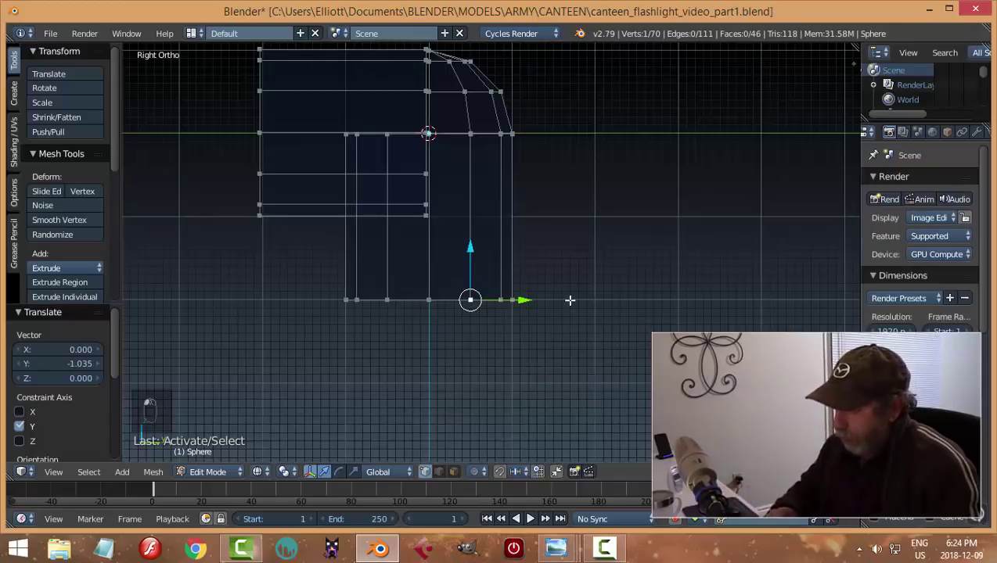
key(ctrl+l)
scroll(570, 299, up, 7)
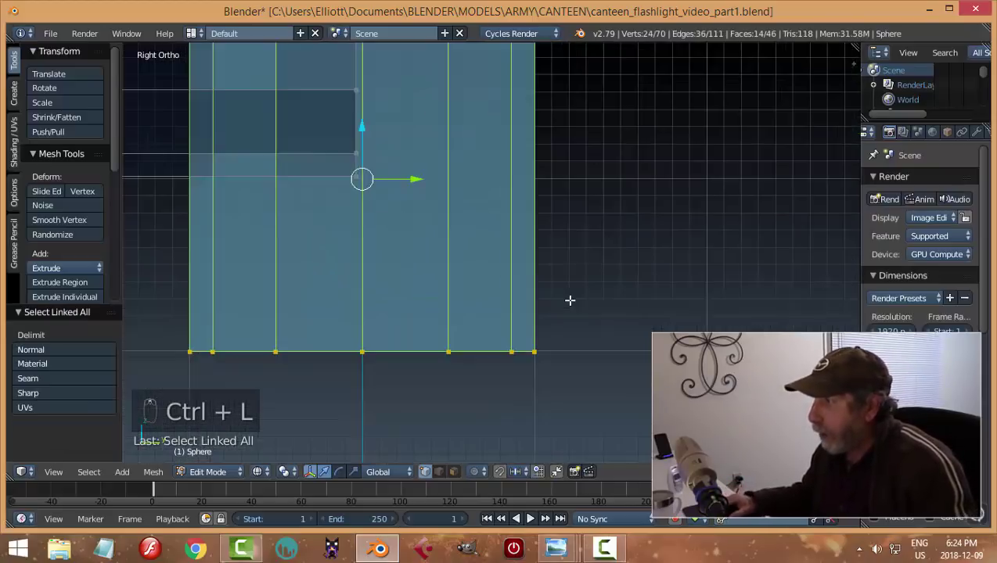
scroll(574, 360, up, 5)
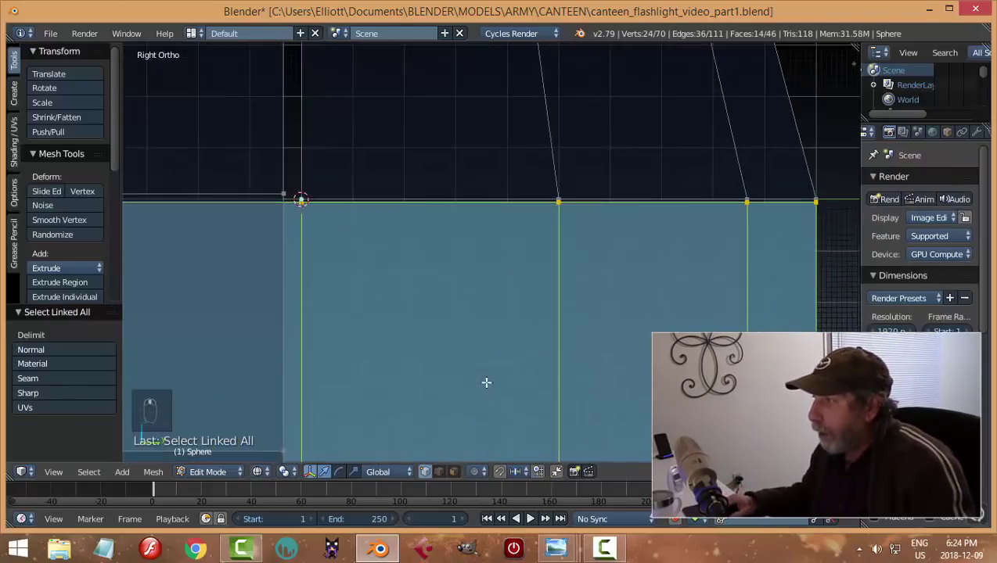
shift+middle_drag(536, 348, 517, 384)
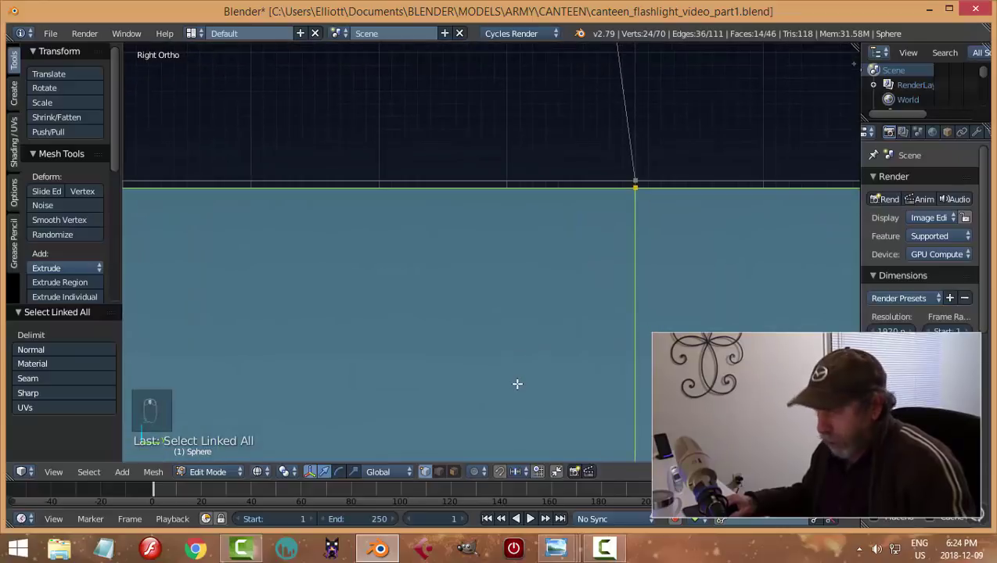
key(g)
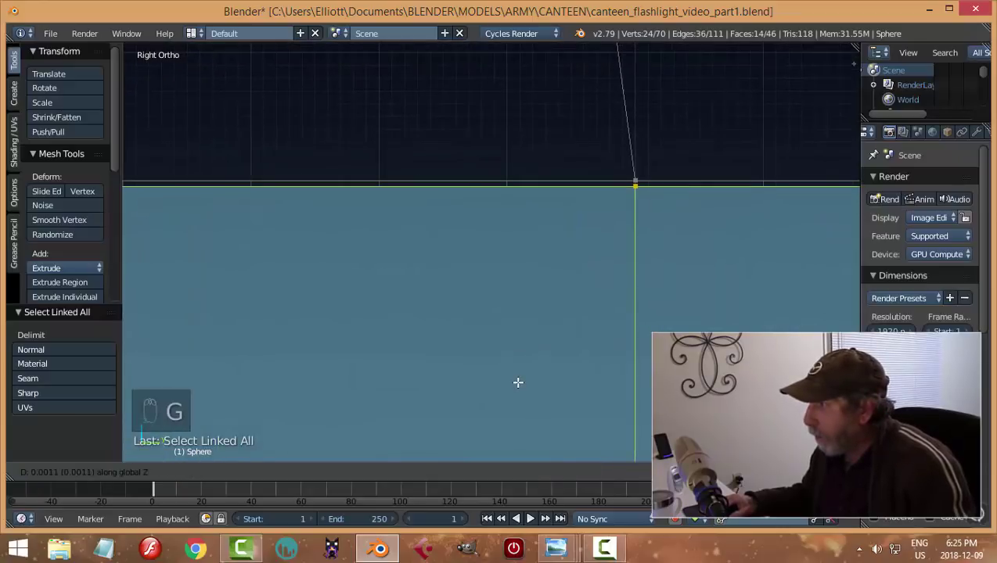
click(519, 380)
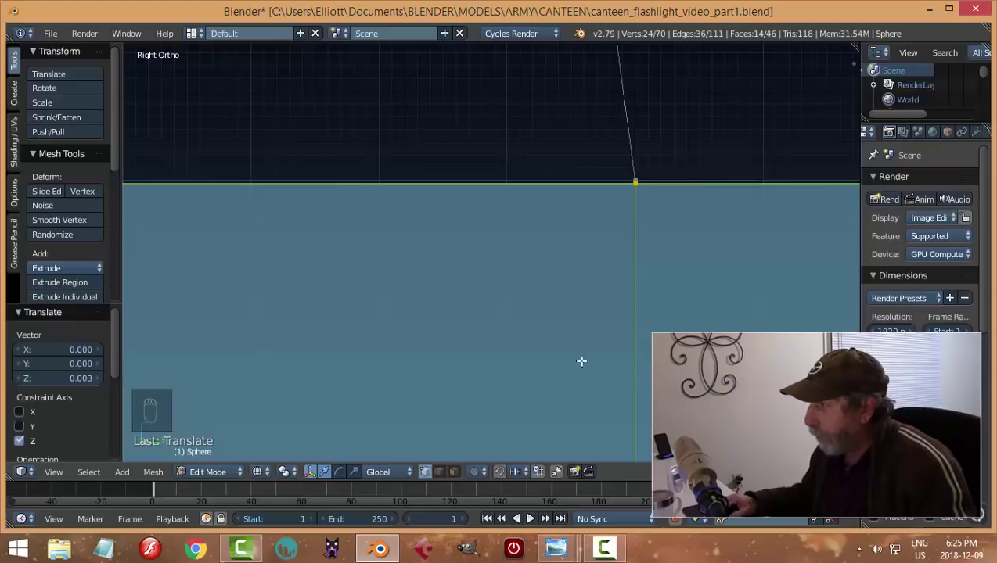
Deselect everything and inspect from several angles the joint between the quarter sphere and the two cylinders.
key(a)
middle_drag(596, 350, 632, 347)
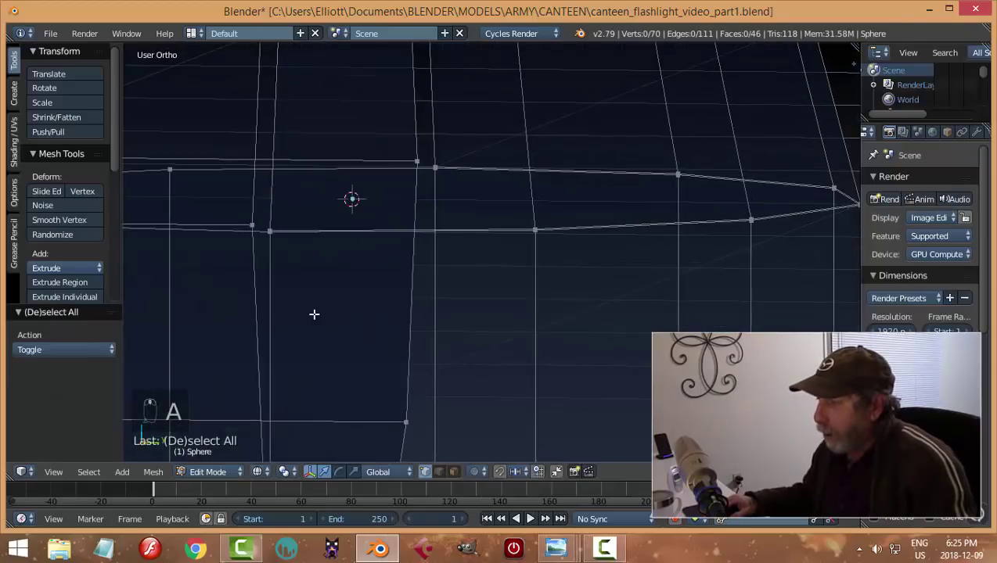
middle_drag(314, 314, 376, 317)
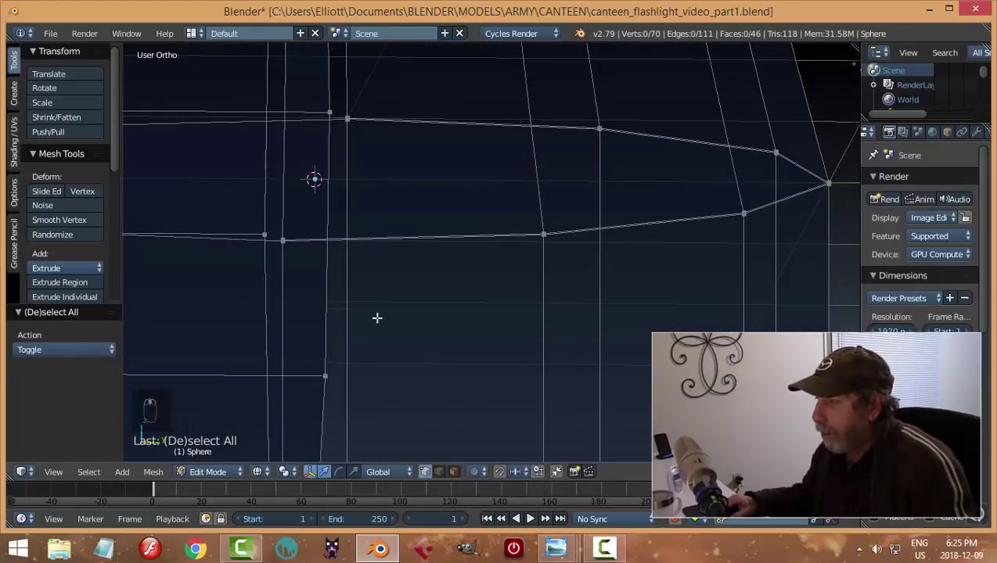
middle_drag(464, 311, 351, 301)
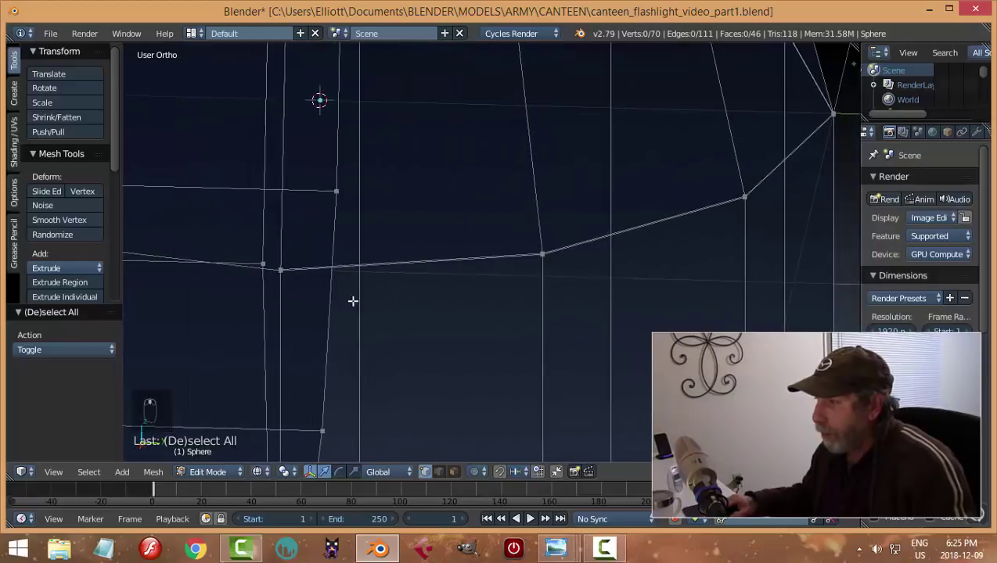
Merge the first two pairs of coincident vertices at center where the quarter sphere's base meets the vertical cylinder.
key(b)
drag(275, 262, 291, 284)
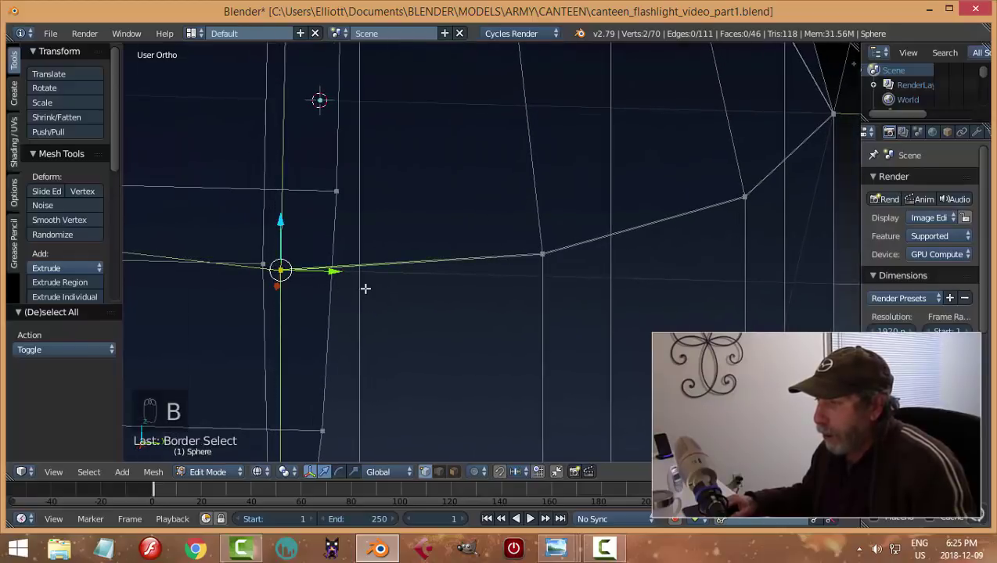
key(alt+m)
click(365, 289)
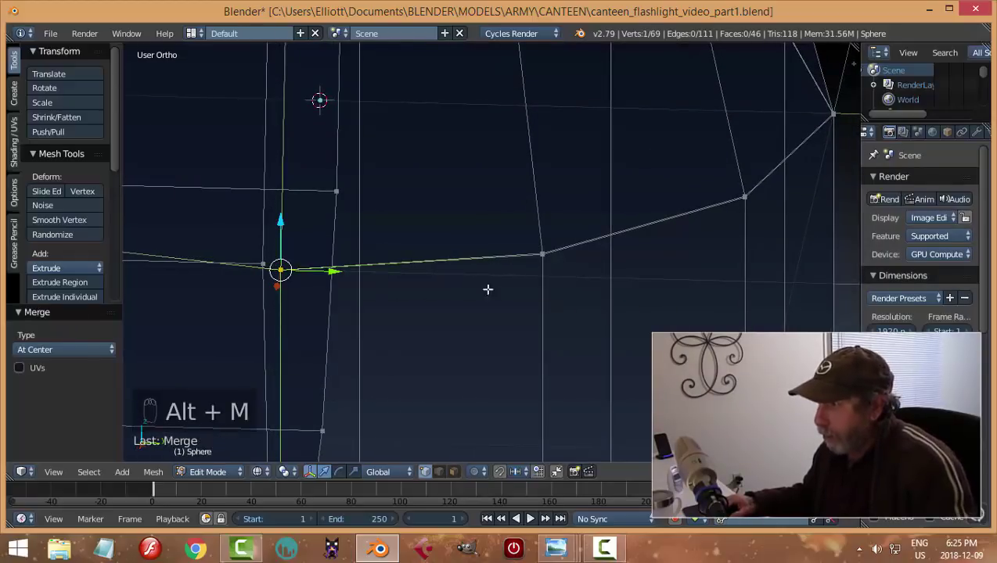
key(a)
middle_drag(522, 295, 493, 232)
key(b)
drag(494, 234, 545, 275)
key(alt+m)
click(545, 275)
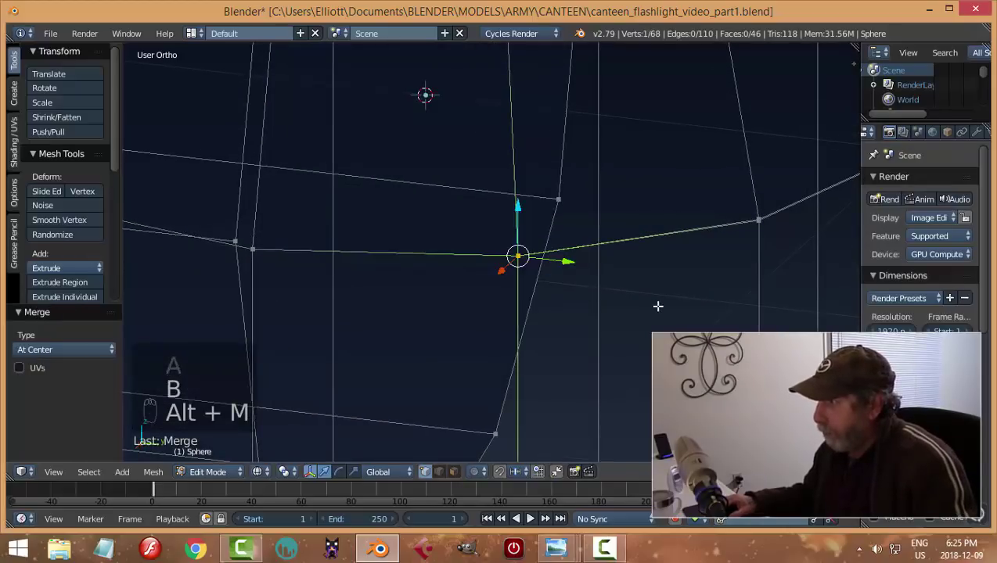
Continue around the vertical cylinder's top rim, merging the next two overlapping vertex pairs with the quarter sphere at center.
middle_drag(657, 305, 610, 309)
key(a)
key(b)
drag(672, 290, 729, 331)
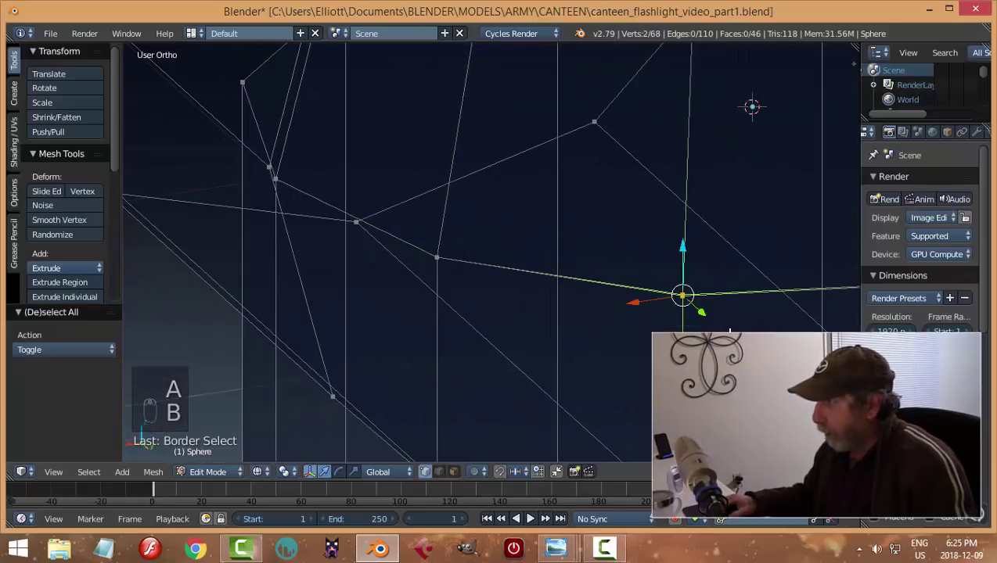
key(alt+m)
click(678, 314)
middle_drag(689, 313, 652, 321)
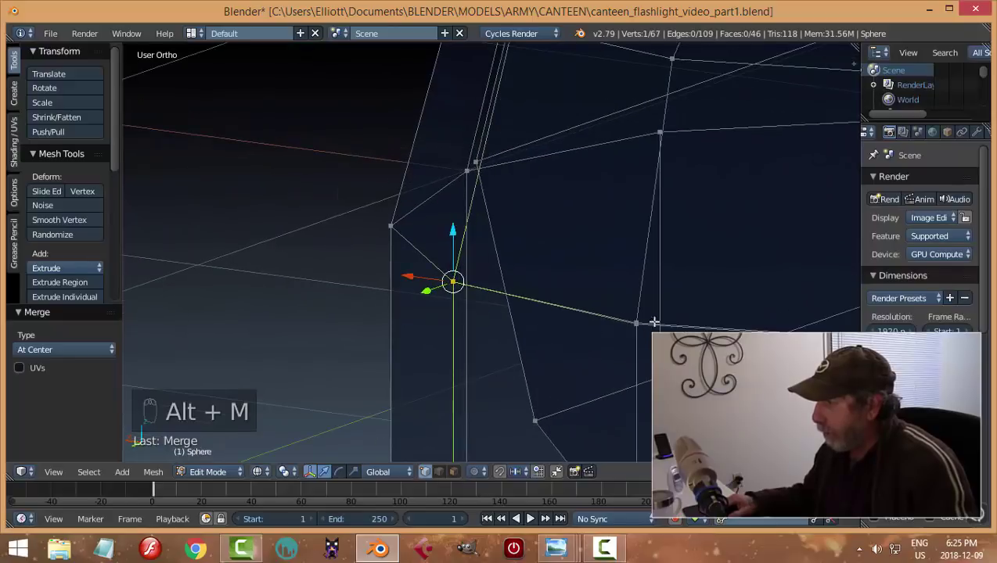
key(a)
key(b)
drag(612, 312, 645, 340)
key(alt+m)
click(643, 339)
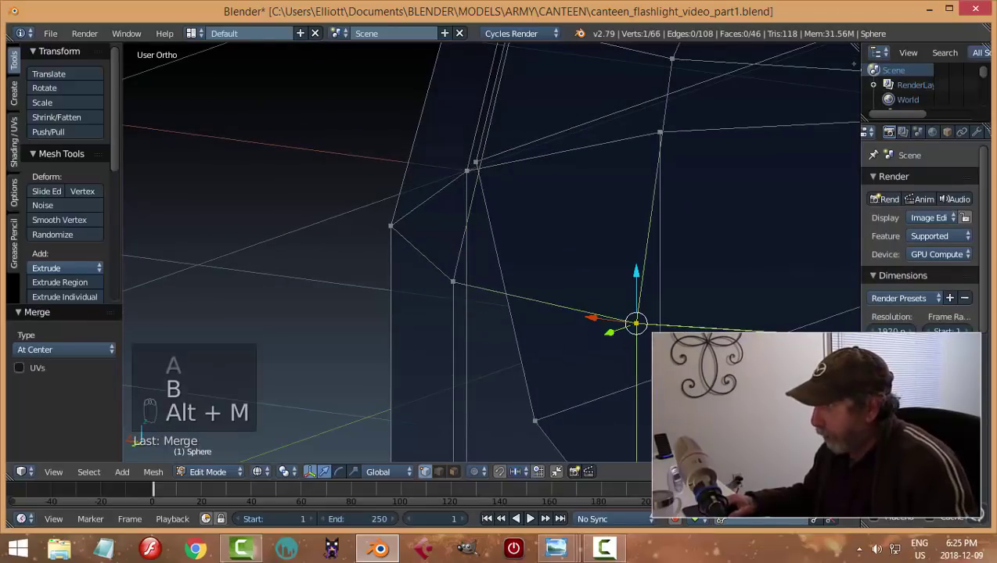
Merge two further doubled vertices along the quarter sphere's curved base edge with the vertical cylinder's rim at center.
middle_drag(643, 339, 855, 258)
key(a)
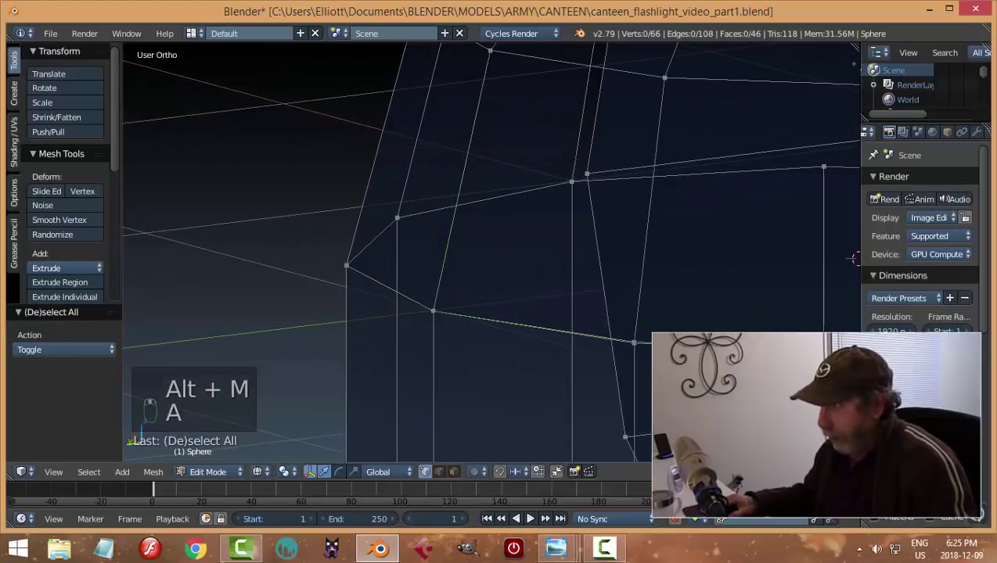
key(b)
drag(620, 326, 663, 366)
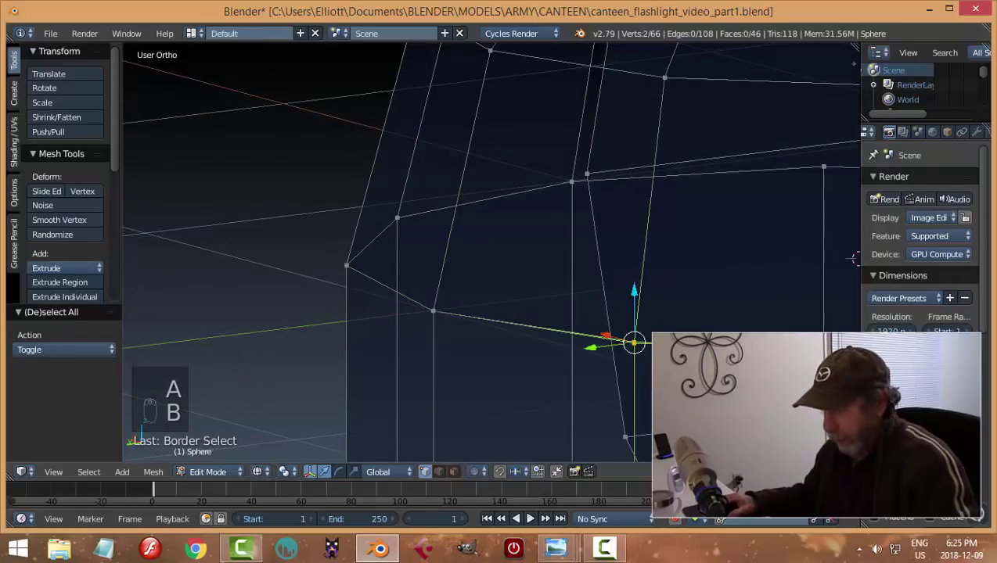
key(alt+m)
click(855, 258)
middle_drag(854, 258, 739, 272)
key(a)
key(b)
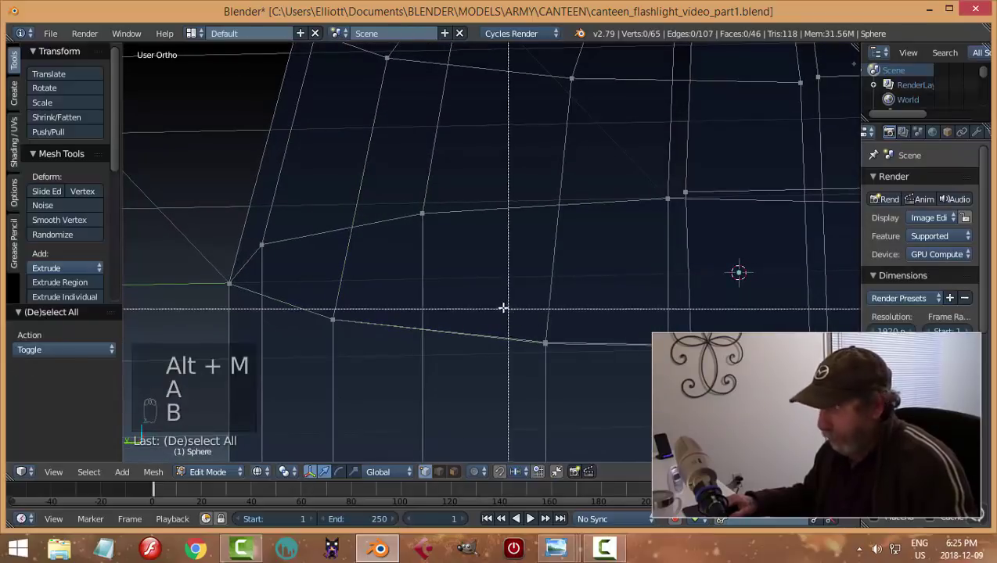
drag(503, 308, 603, 365)
key(alt+m)
click(604, 362)
Merge at center the last overlapping vertex pair joining the vertical cylinder to the quarter sphere's base.
middle_drag(604, 362, 575, 403)
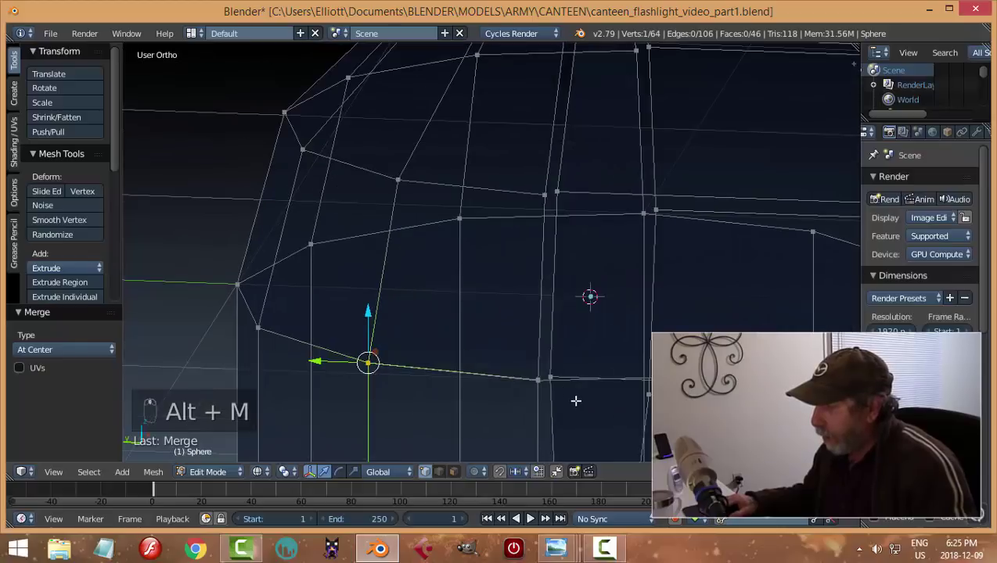
key(a)
key(b)
drag(520, 364, 570, 404)
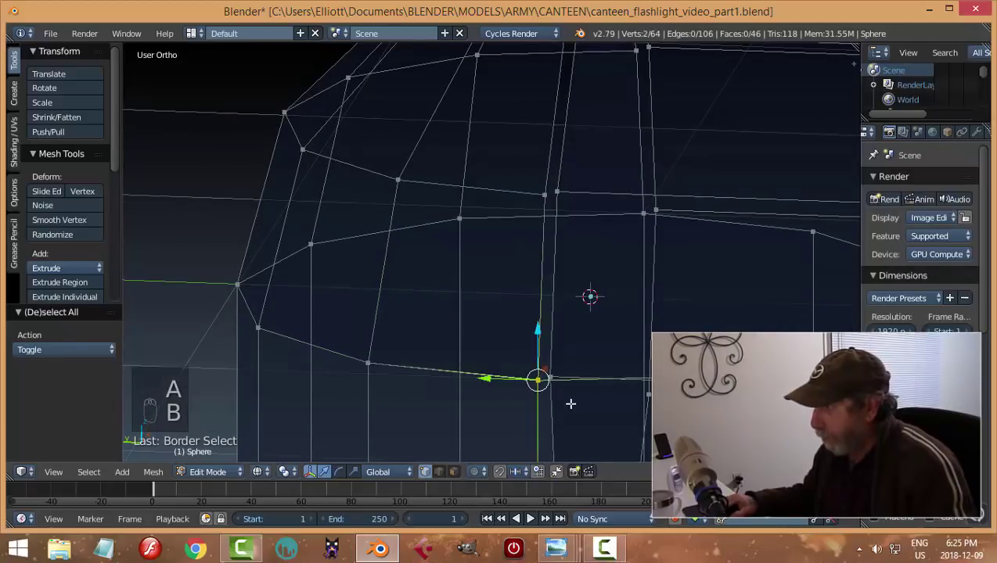
key(alt+m)
click(571, 403)
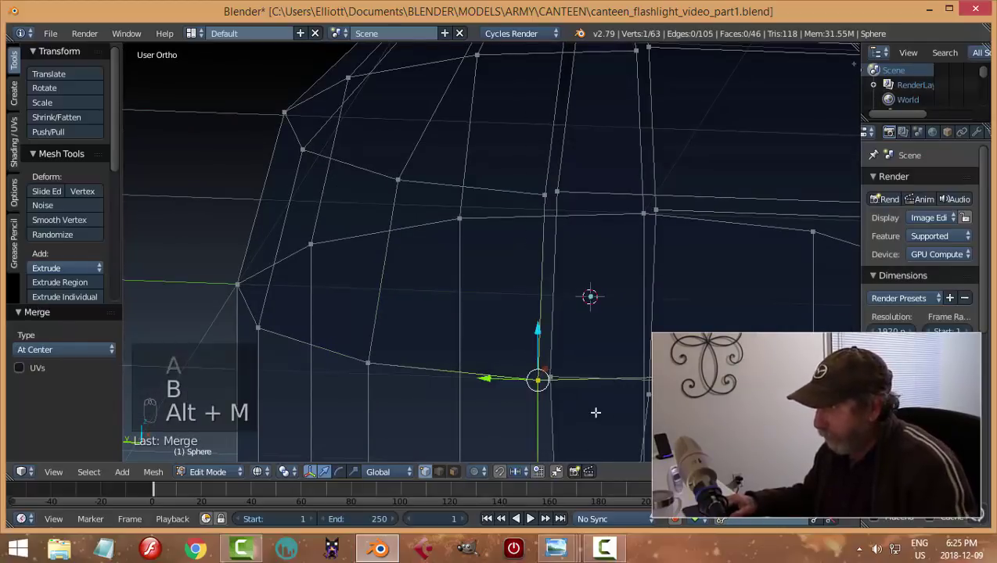
Deselect everything and display the whole model in solid shading.
key(a)
scroll(598, 405, down, 4)
middle_drag(599, 405, 624, 374)
key(z)
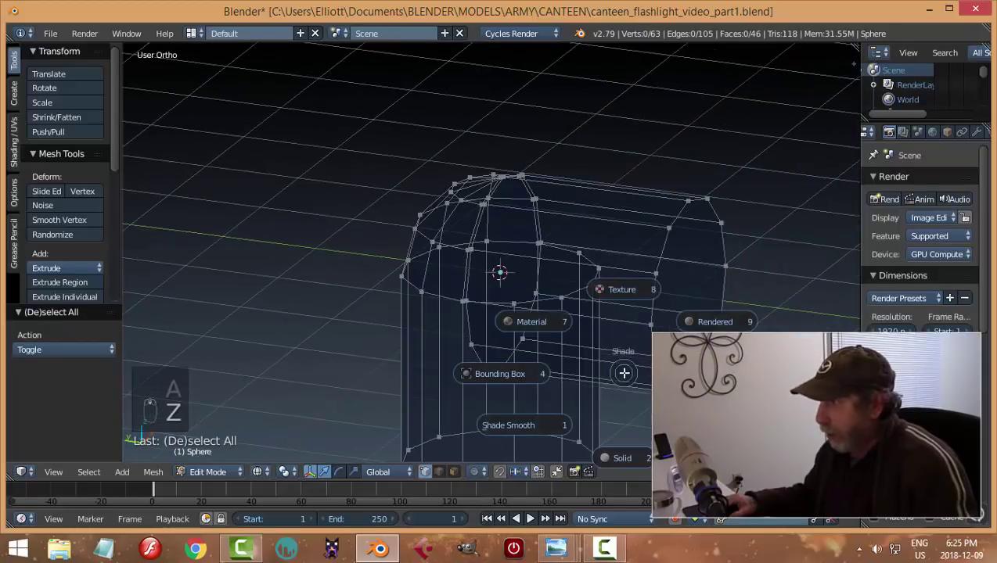
click(635, 456)
Switch to face selection and delete the outer end face of the horizontal cylinder.
key(ctrl+Tab)
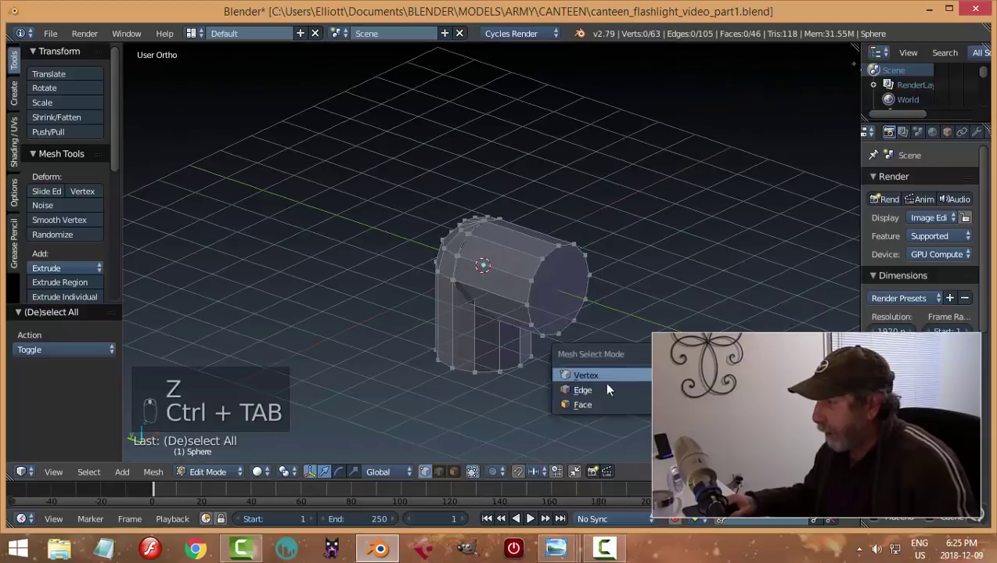
click(599, 398)
right_click(565, 287)
key(x)
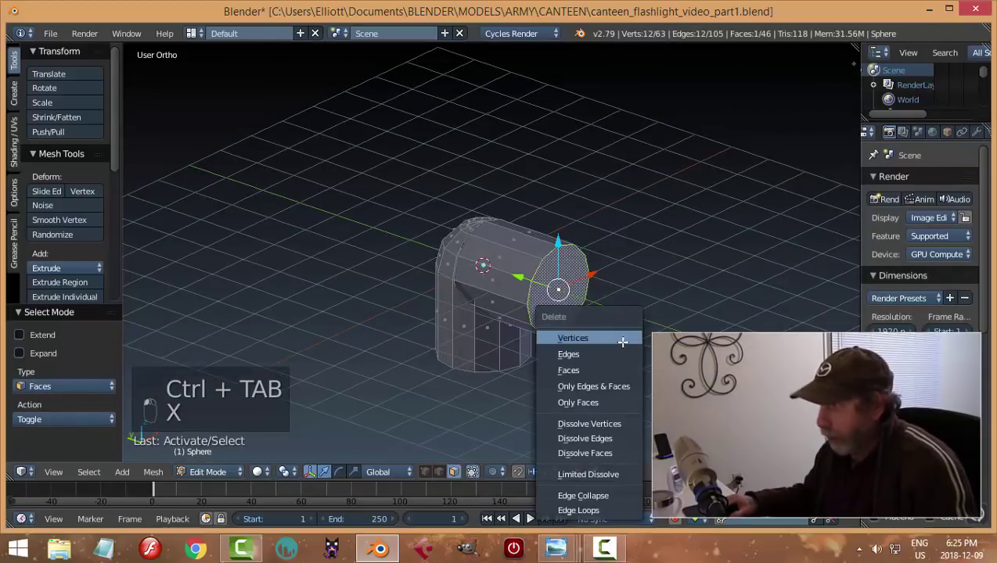
click(606, 367)
Delete the two interior cap faces at the joint, seen through the horizontal cylinder's open end.
middle_drag(606, 367, 521, 310)
right_click(451, 247)
key(x)
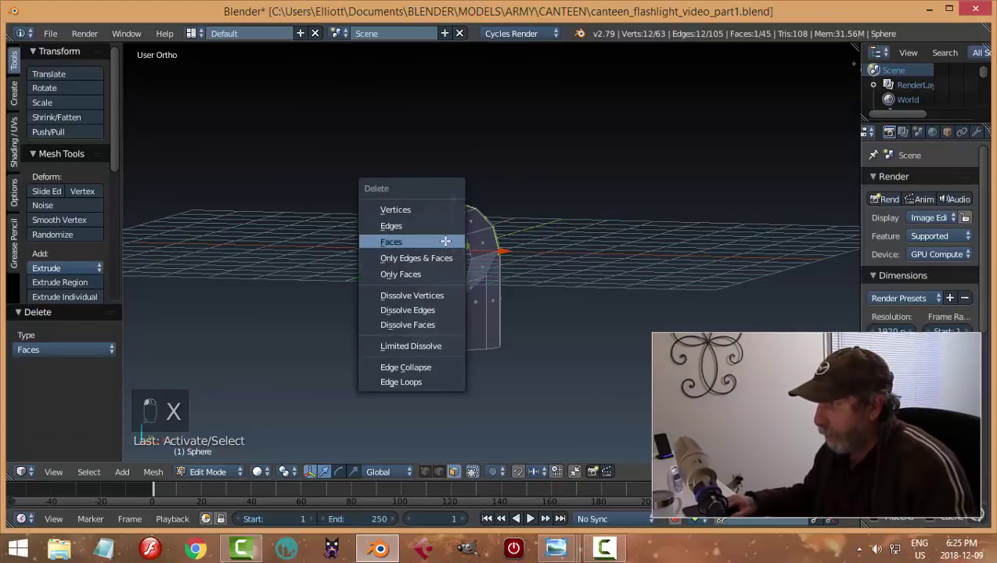
click(446, 239)
right_click(452, 251)
key(x)
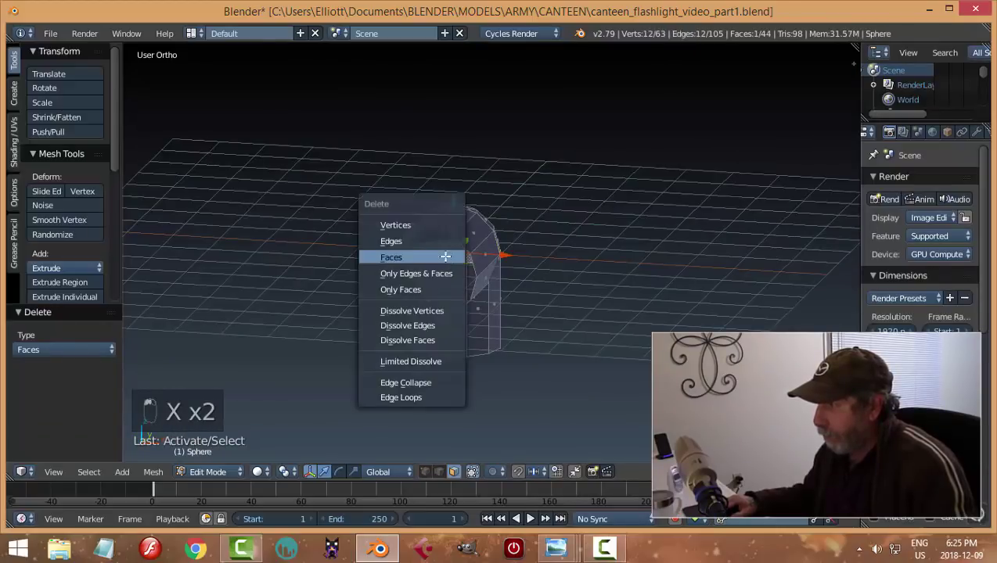
click(452, 256)
Delete the bottom cap face of the vertical cylinder.
middle_drag(452, 256, 512, 352)
right_click(456, 330)
key(x)
click(423, 322)
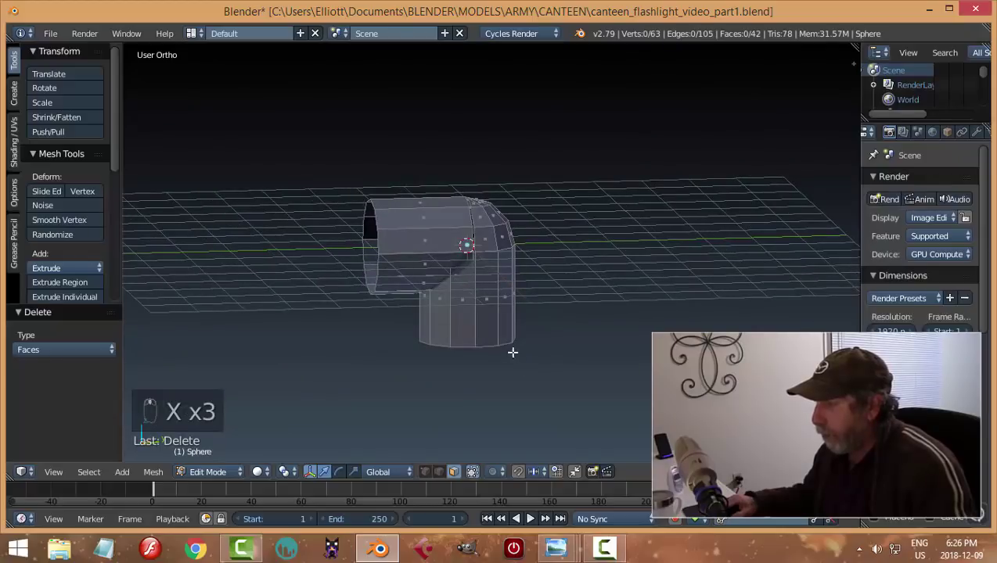
Select the whole horizontal cylinder and show it in wireframe with vertex selection active.
right_click(417, 253)
key(ctrl+l)
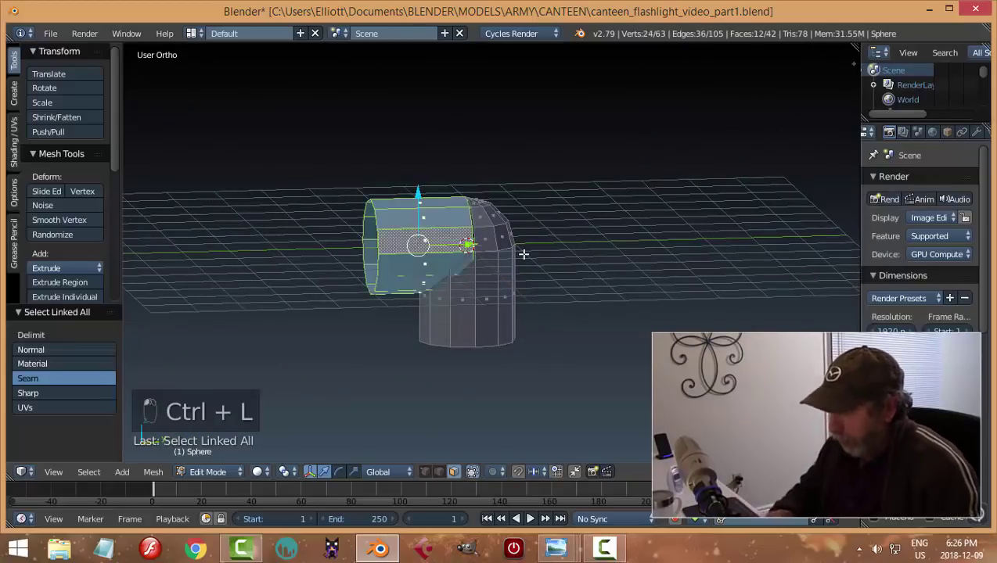
key(z)
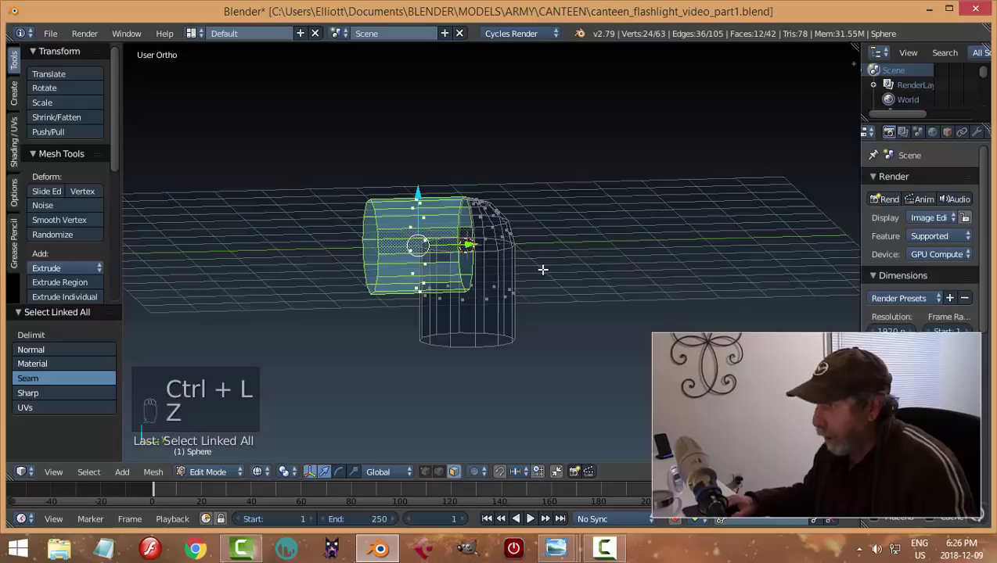
key(ctrl+Tab)
click(522, 239)
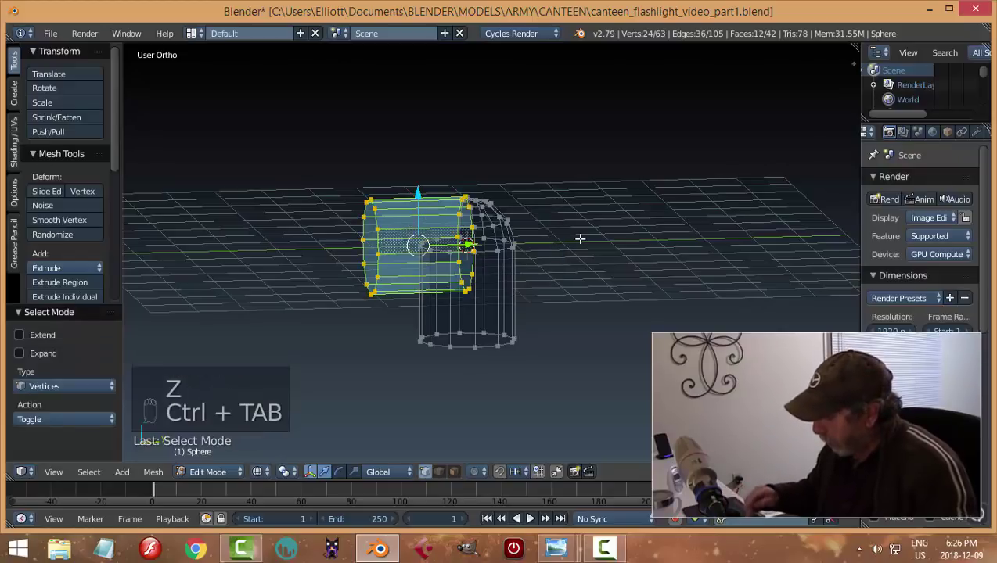
In the right orthographic view, lower the horizontal cylinder about 0.011 along Z to align with the quarter sphere's vertices.
key(KP_3)
scroll(580, 239, up, 10)
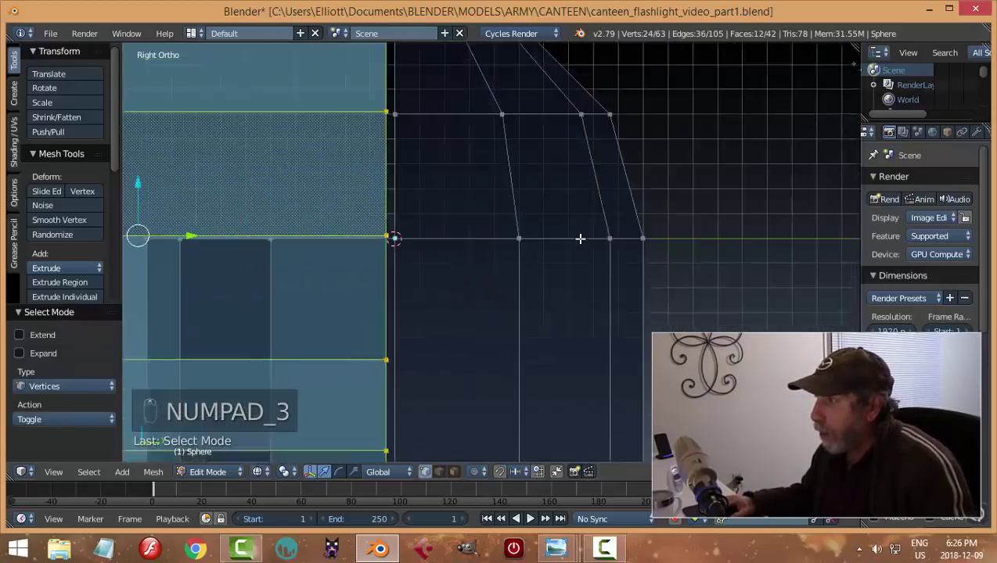
shift+middle_drag(455, 223, 520, 306)
scroll(517, 301, up, 1)
key(g)
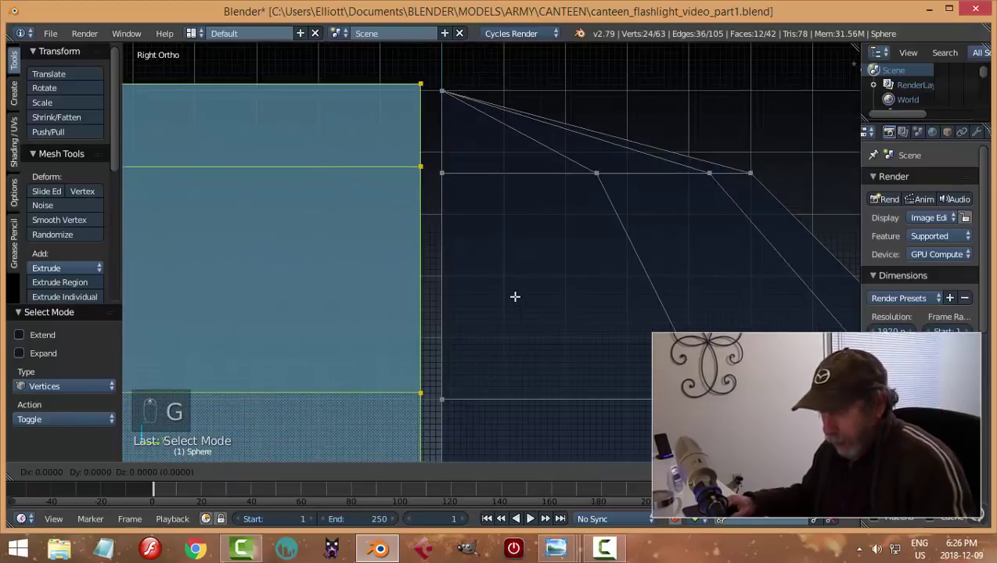
key(z)
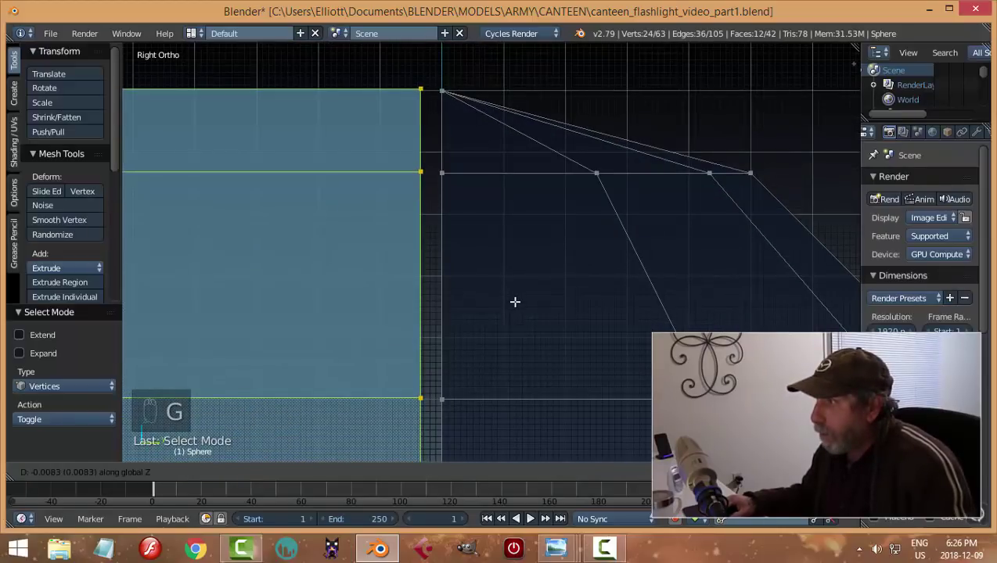
click(515, 303)
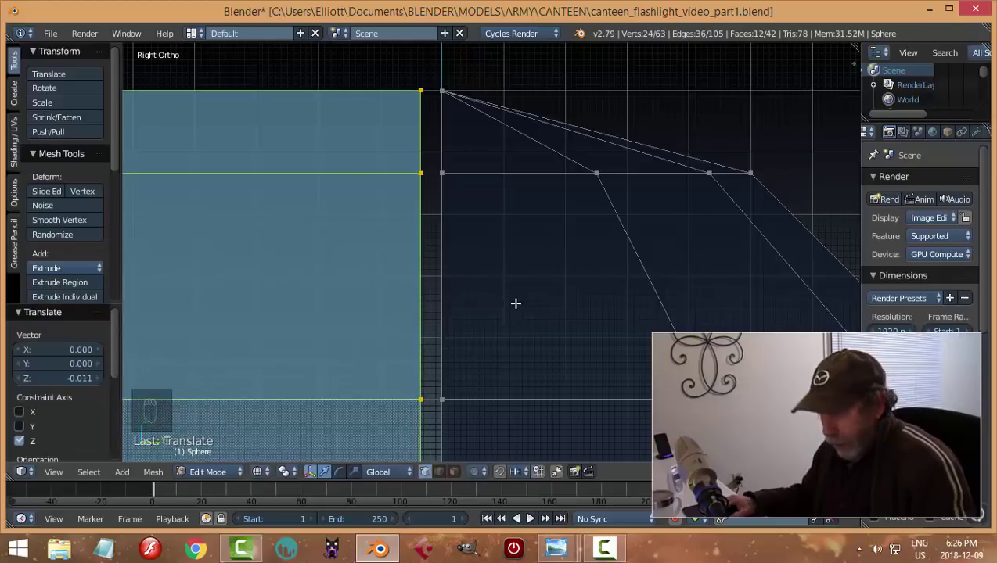
Move the horizontal cylinder about 0.032 along Y and another 0.002 to close the gap to the quarter sphere.
key(g)
key(y)
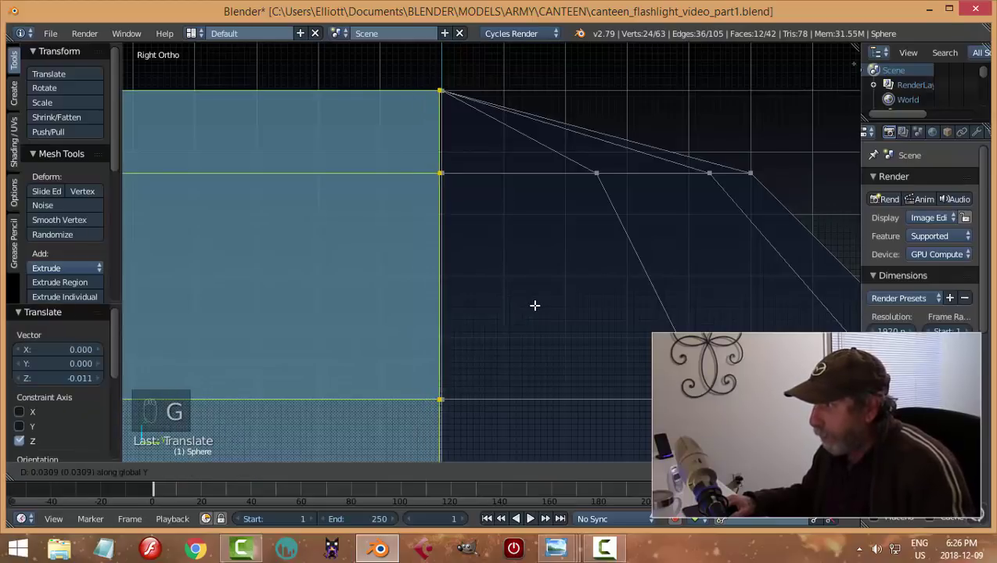
click(529, 300)
scroll(496, 255, up, 2)
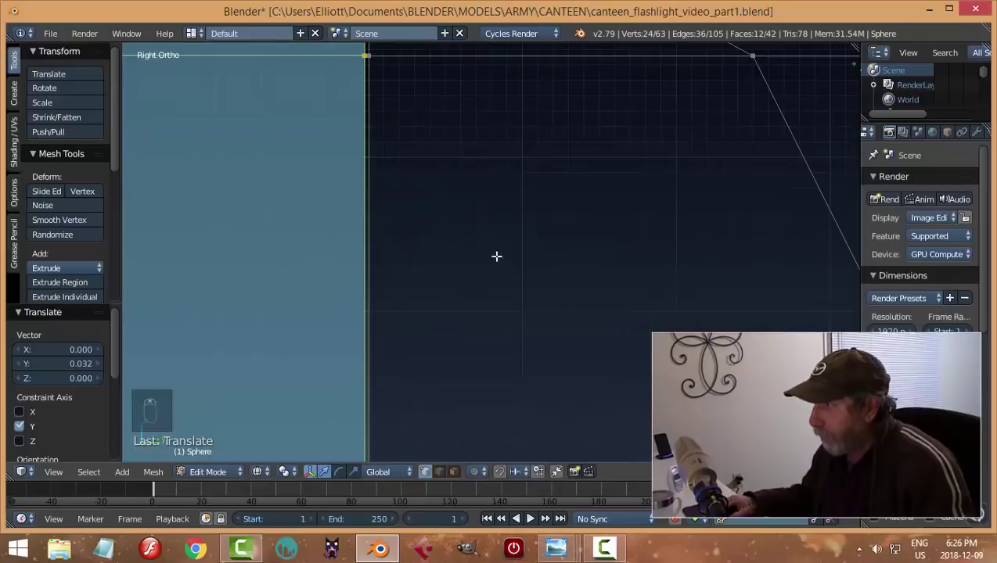
scroll(483, 348, down, 1)
scroll(482, 348, down, 6)
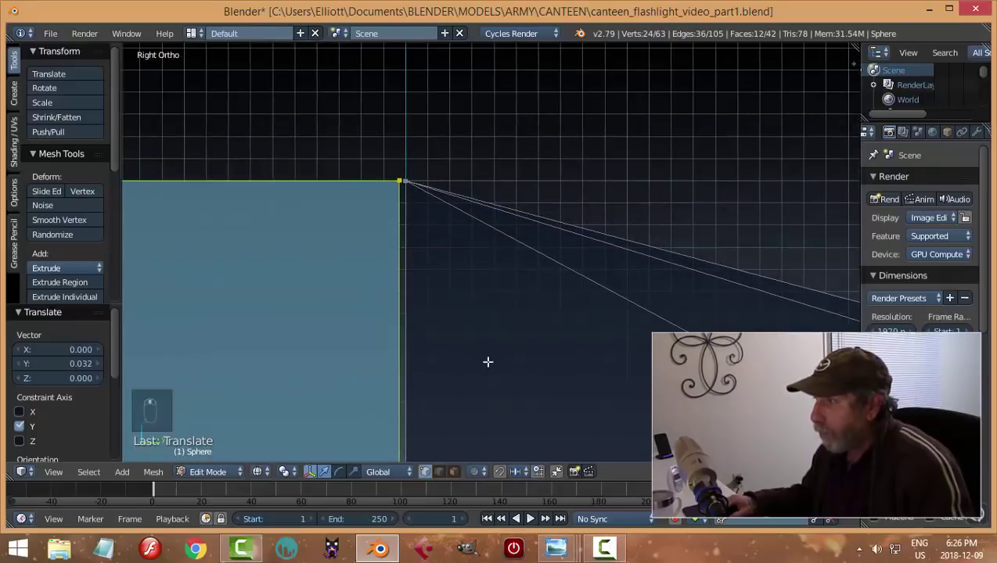
scroll(481, 343, down, 1)
scroll(480, 344, up, 4)
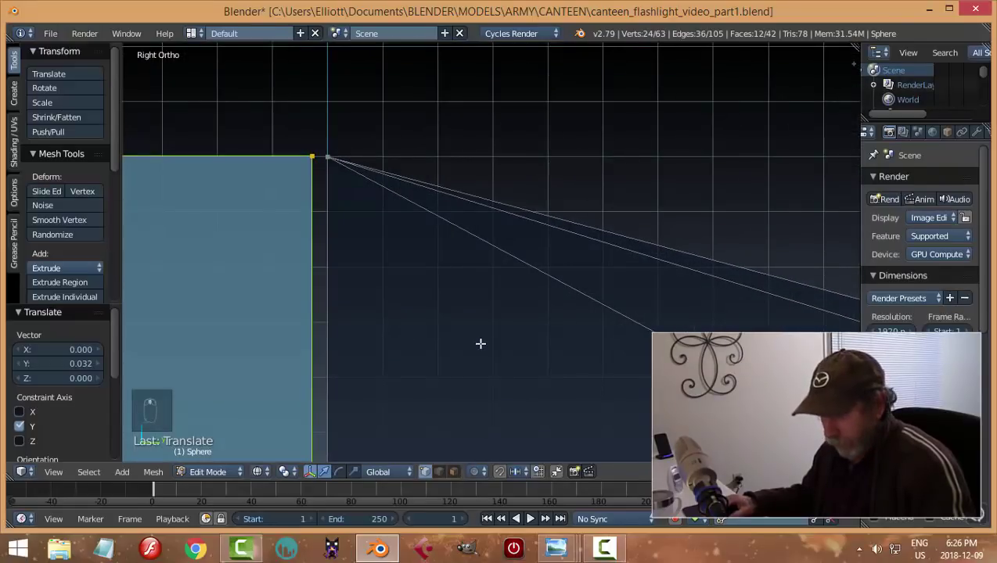
key(g)
key(y)
click(492, 348)
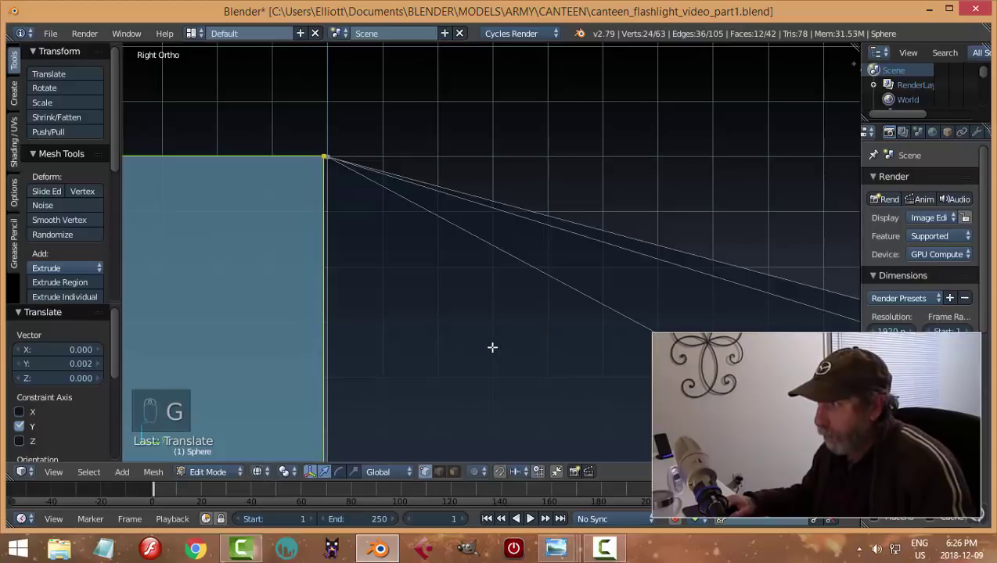
Deselect everything, then merge at center the topmost vertex pair shared by the quarter sphere and horizontal cylinder.
key(a)
shift+middle_drag(407, 258, 454, 284)
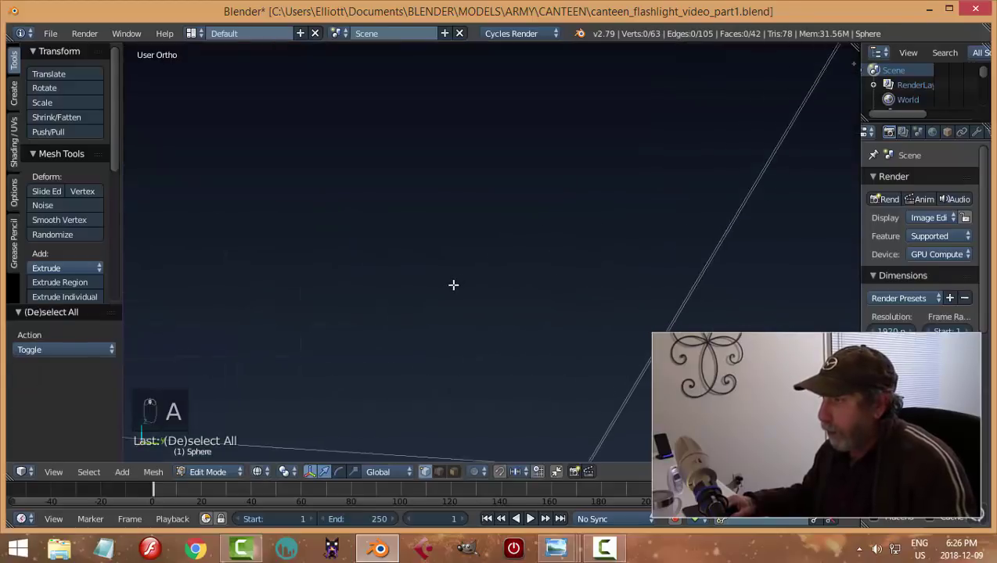
scroll(453, 285, down, 1)
scroll(453, 286, down, 2)
middle_drag(530, 249, 574, 291)
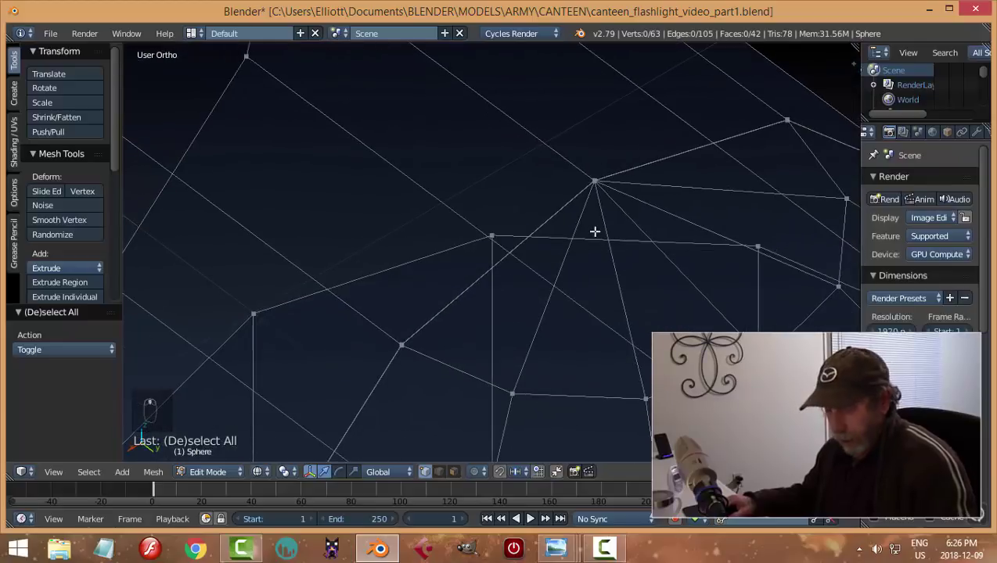
key(b)
drag(568, 172, 627, 207)
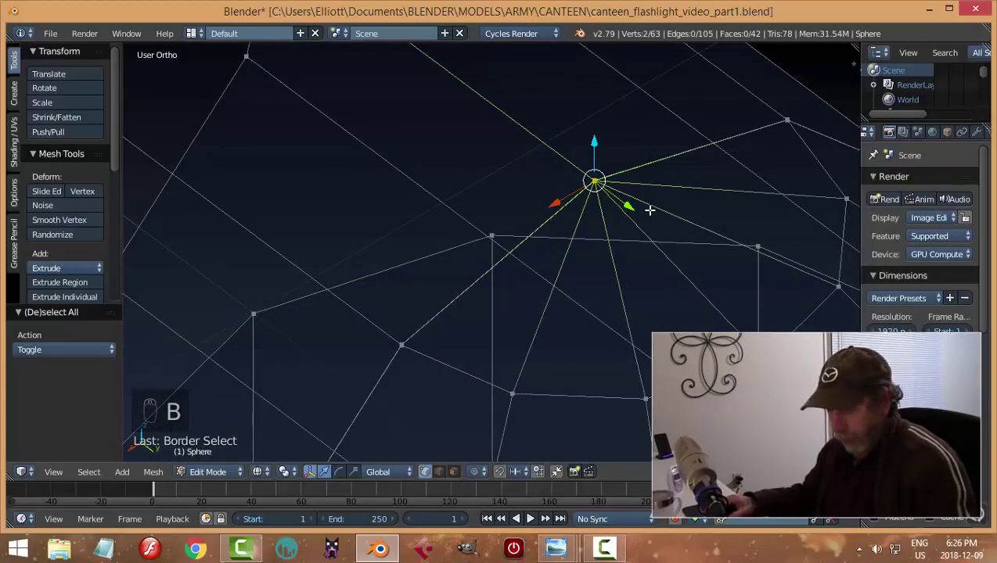
key(alt+m)
click(649, 210)
On the joint's -X side, merge at center the quarter sphere and horizontal cylinder vertex pair just below the apex, and deselect all.
middle_drag(663, 222, 603, 269)
key(a)
middle_drag(690, 314, 601, 206)
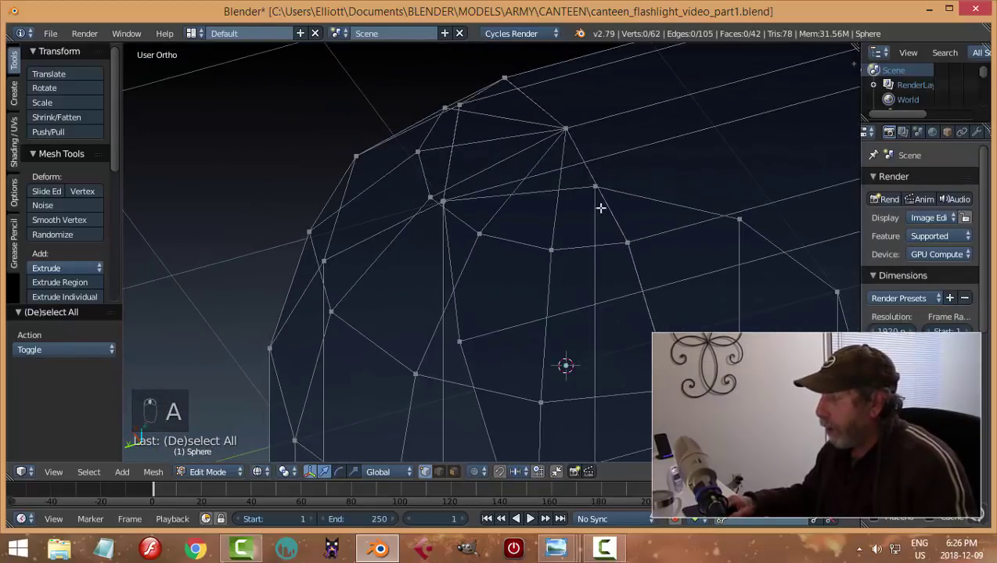
key(b)
drag(596, 213, 639, 269)
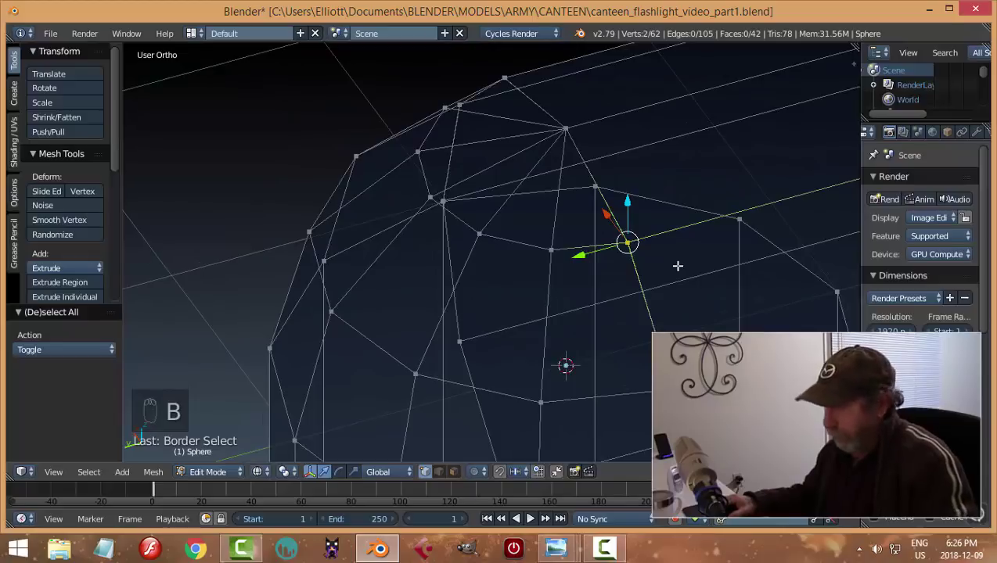
key(alt+m)
click(677, 266)
middle_drag(651, 288, 617, 218)
key(a)
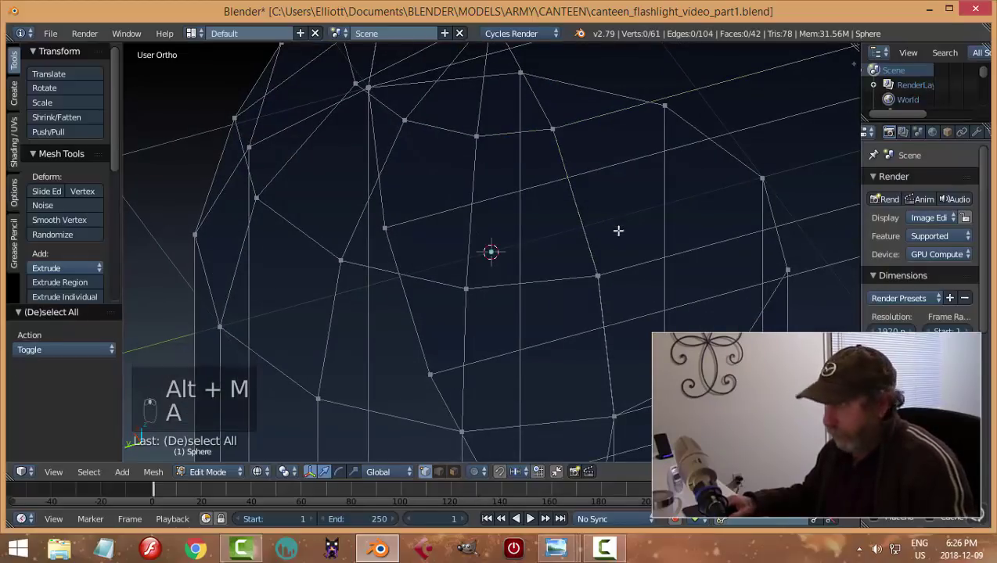
Merge at center the second vertex pair below the apex on the joint's -X side, and clear the selection.
key(b)
drag(583, 264, 610, 289)
key(alt+m)
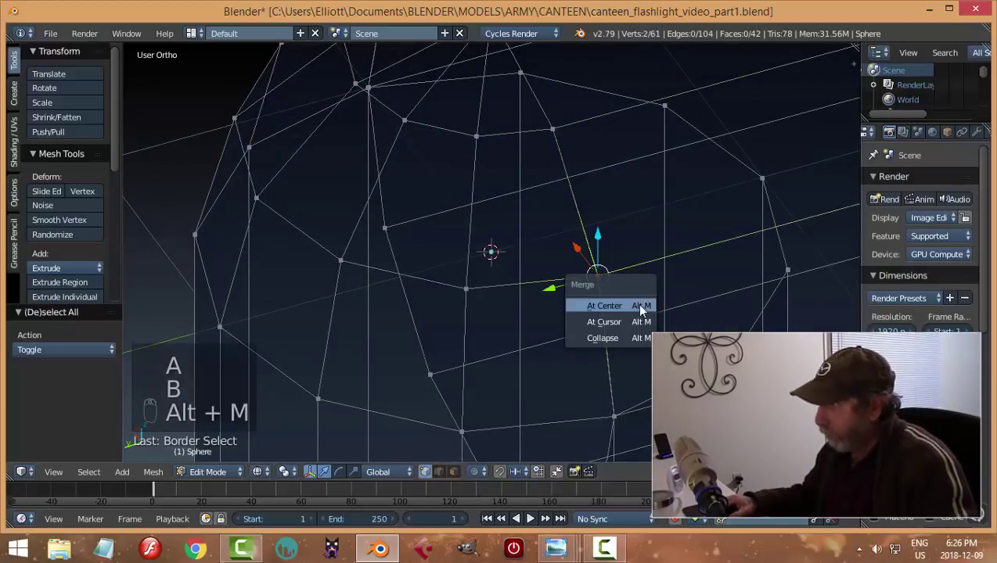
click(640, 305)
middle_drag(637, 307, 607, 232)
key(a)
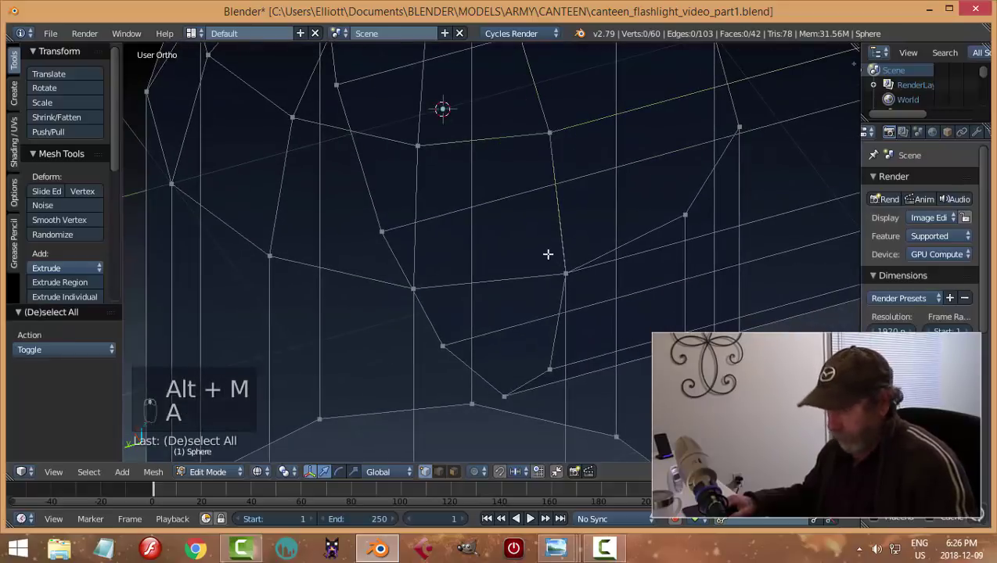
Merge at center the lowest vertex pair shared by the sphere and horizontal cylinder on the -X side, and deselect all.
key(b)
drag(541, 251, 576, 284)
key(alt+m)
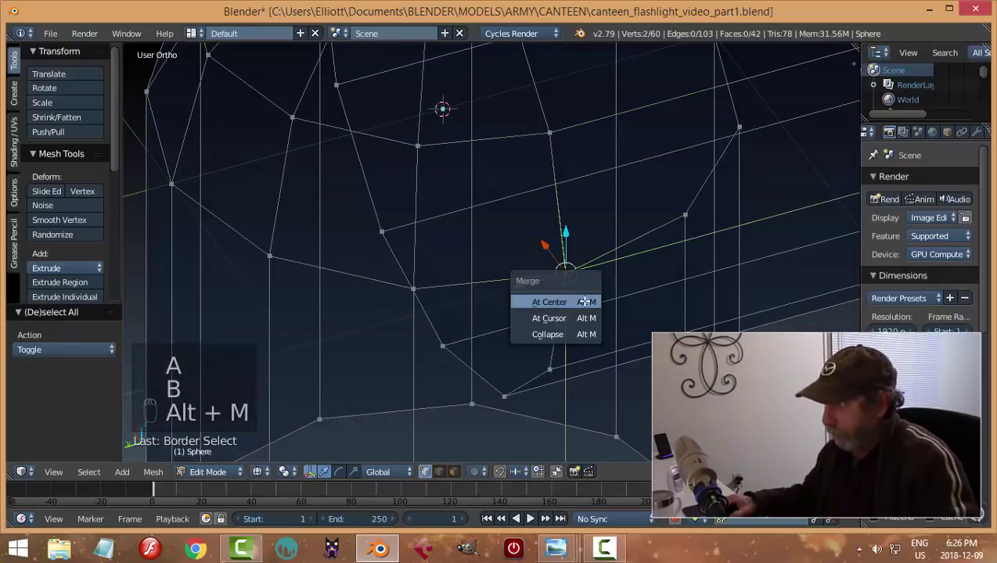
click(586, 302)
middle_drag(527, 291, 386, 293)
key(a)
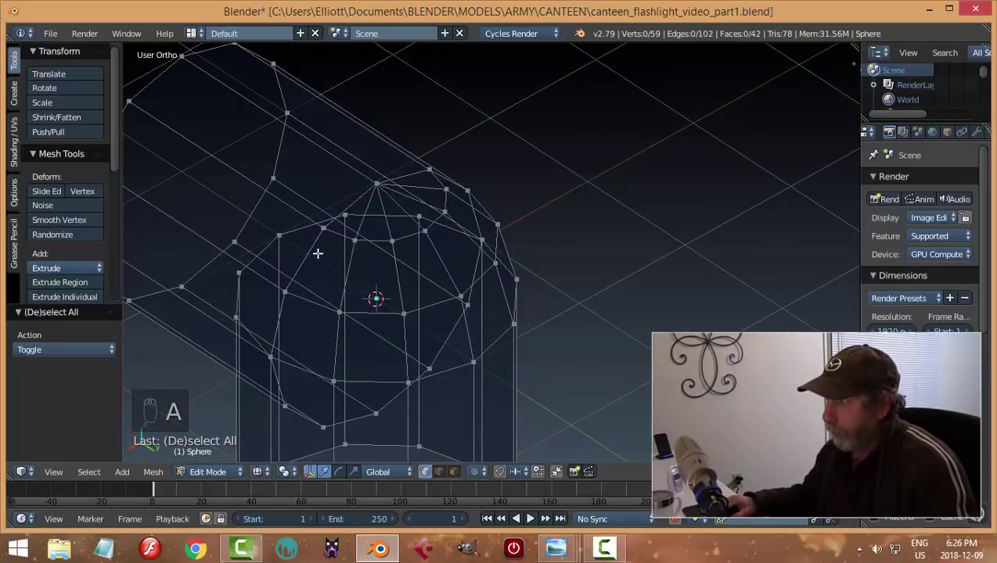
On the joint's +X side, merge at center the vertex pair just below the apex and clear the selection.
middle_drag(318, 252, 373, 261)
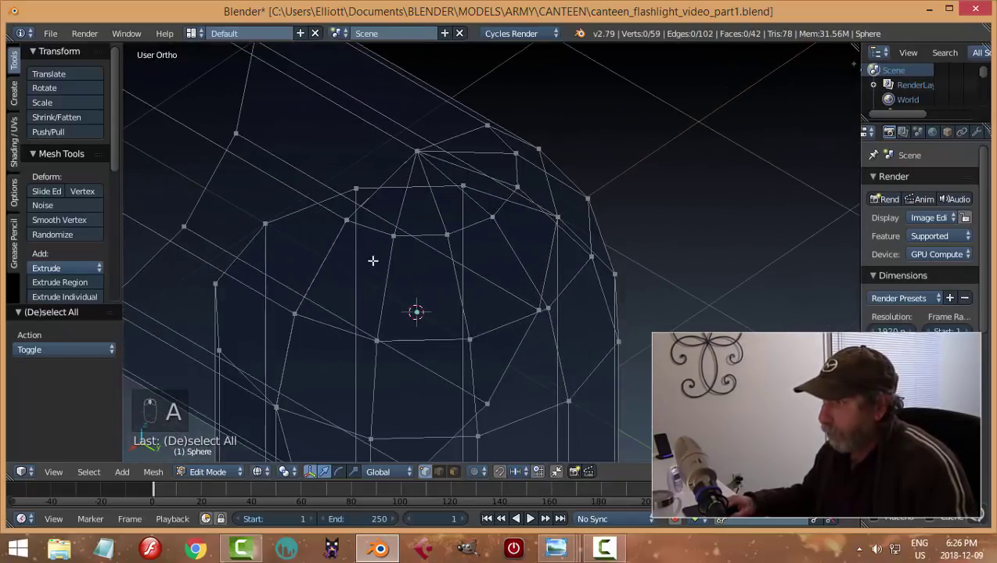
key(b)
drag(330, 210, 358, 237)
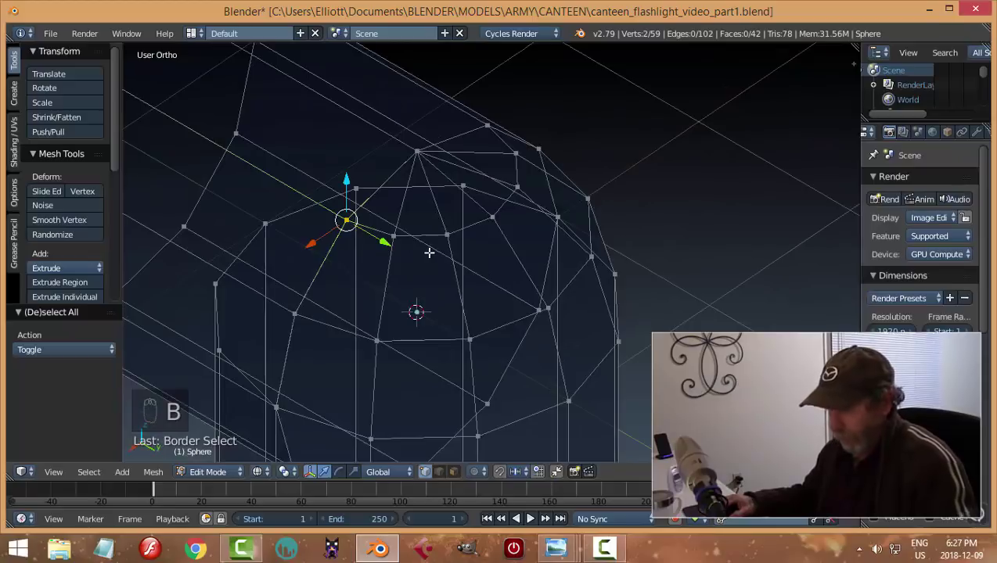
key(alt+m)
click(429, 255)
shift+scroll(379, 232, down, 4)
key(a)
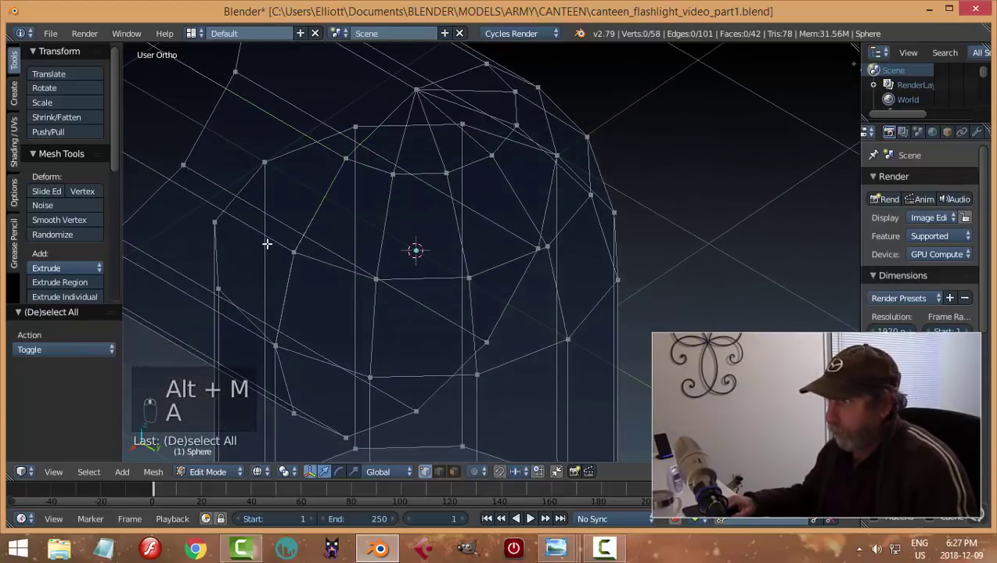
Merge at center the second vertex pair below the apex on the joint's +X side, and deselect all.
key(b)
drag(266, 242, 306, 263)
key(alt+m)
click(322, 267)
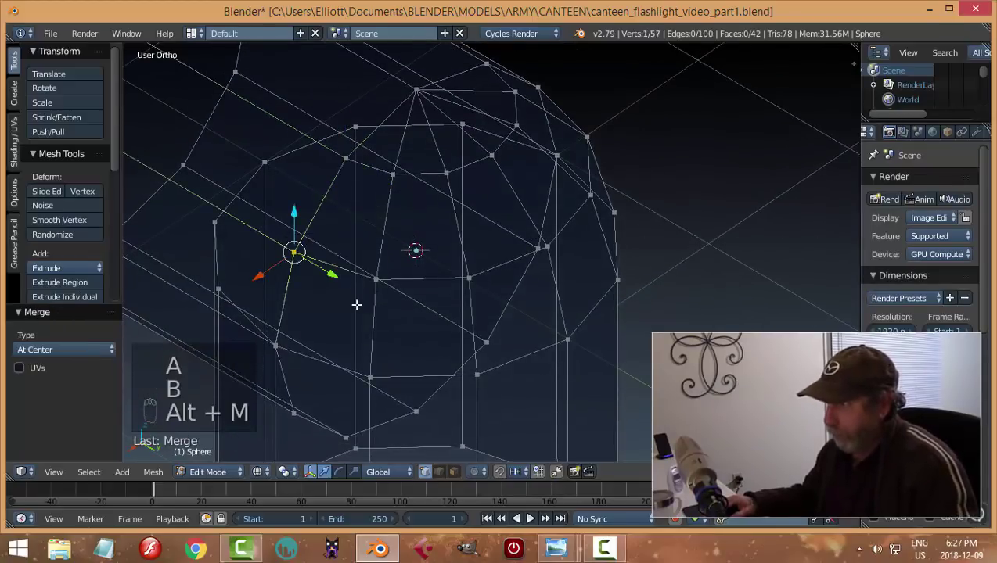
shift+middle_drag(356, 304, 404, 202)
key(a)
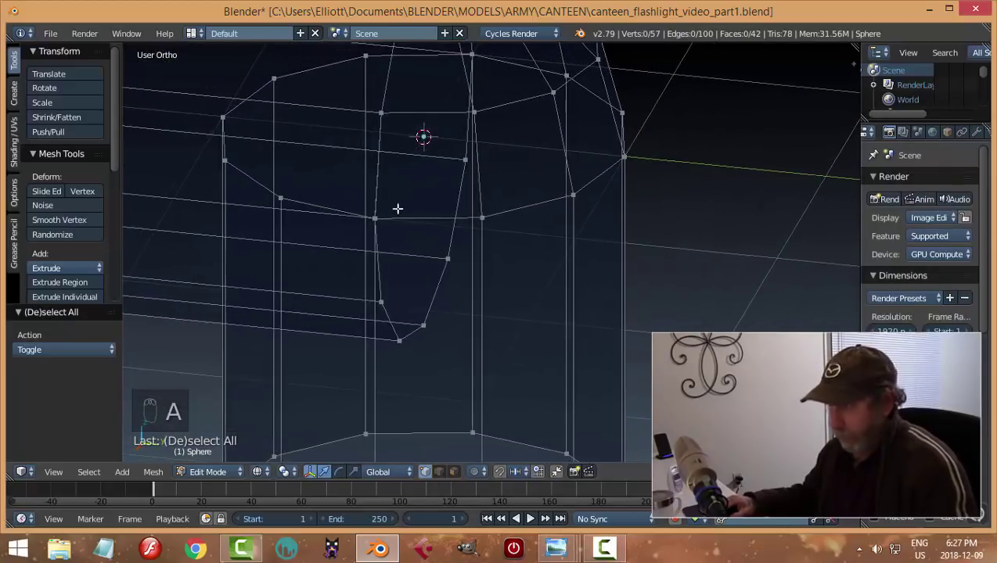
Merge at center the lowest vertex pair shared by the sphere and horizontal cylinder on the +X side, and clear the selection.
key(b)
drag(362, 205, 411, 236)
key(alt+m)
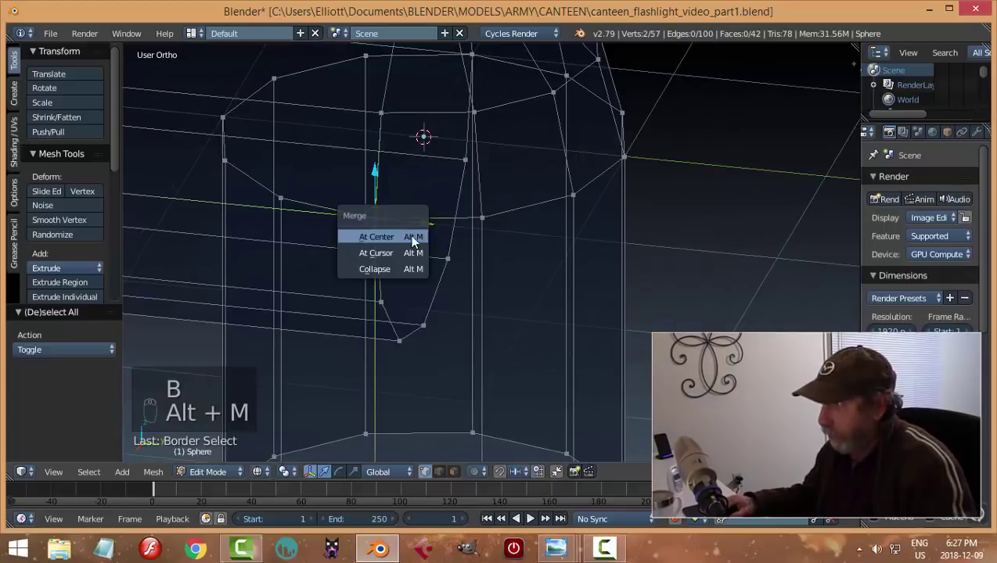
click(411, 235)
key(a)
Switch to solid shading and Object Mode, and inspect the joined elbow body from the open end of the horizontal cylinder.
key(z)
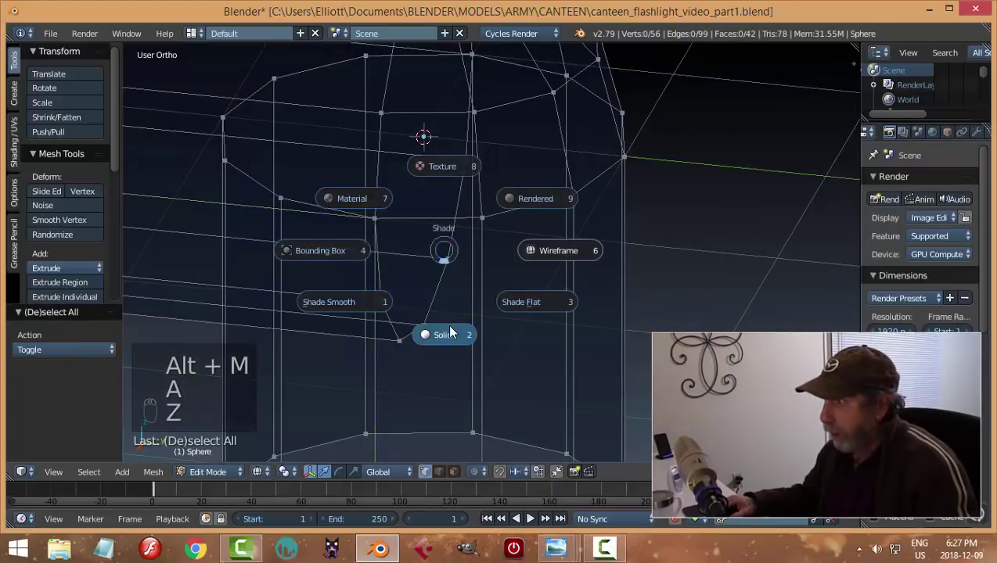
click(447, 332)
scroll(507, 285, down, 3)
mouse_move(507, 285)
middle_down()
mouse_move(532, 272)
mouse_move(393, 273)
mouse_move(605, 261)
mouse_move(525, 267)
mouse_move(496, 245)
middle_up()
scroll(393, 273, up, 3)
key(Tab)
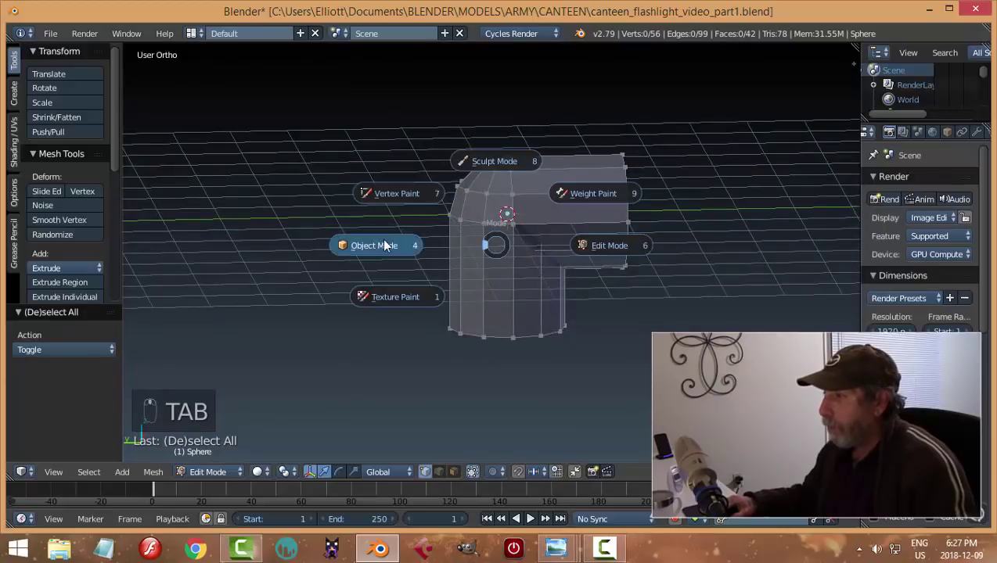
middle_drag(577, 234, 474, 249)
scroll(369, 234, up, 2)
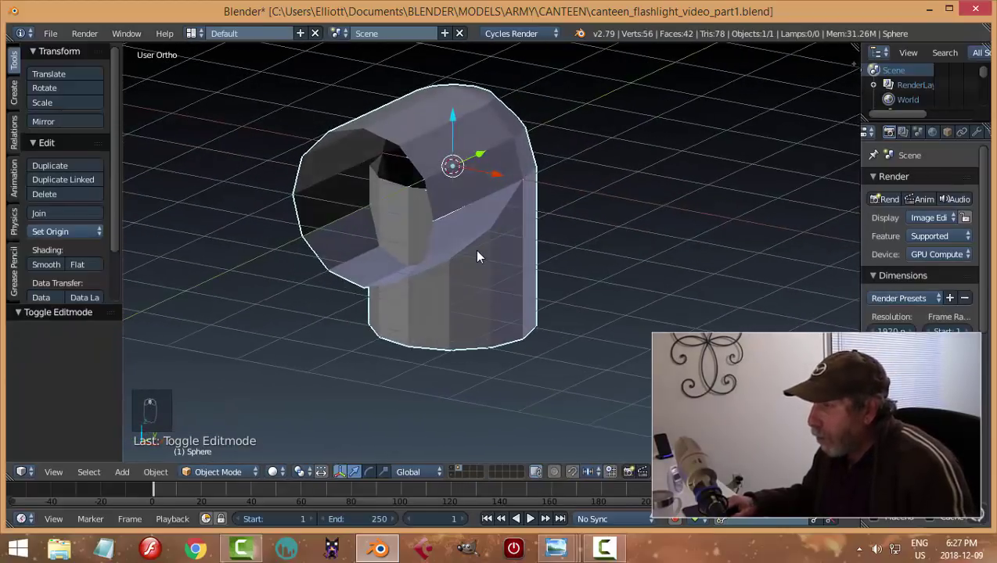
In Edit Mode, add a centered loop cut around the horizontal cylinder and deselect everything.
key(Tab)
middle_drag(543, 251, 408, 215)
key(ctrl+r)
click(415, 219)
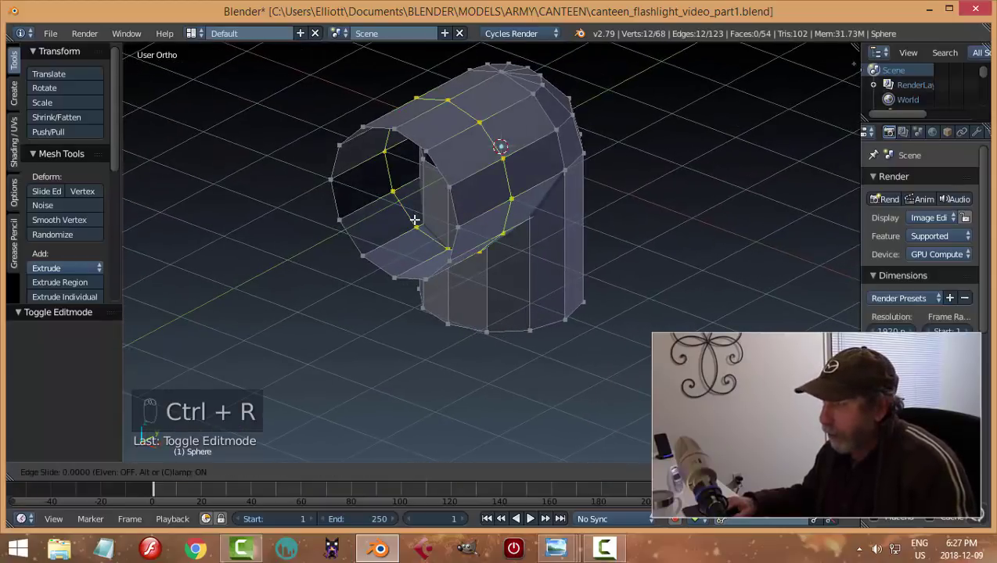
right_click(414, 220)
key(a)
Lower two adjacent vertices of the vertical cylinder's rim inside the horizontal opening by about 0.626 and 0.736 along Z.
middle_drag(415, 220, 476, 93)
scroll(430, 162, up, 3)
right_click(461, 105)
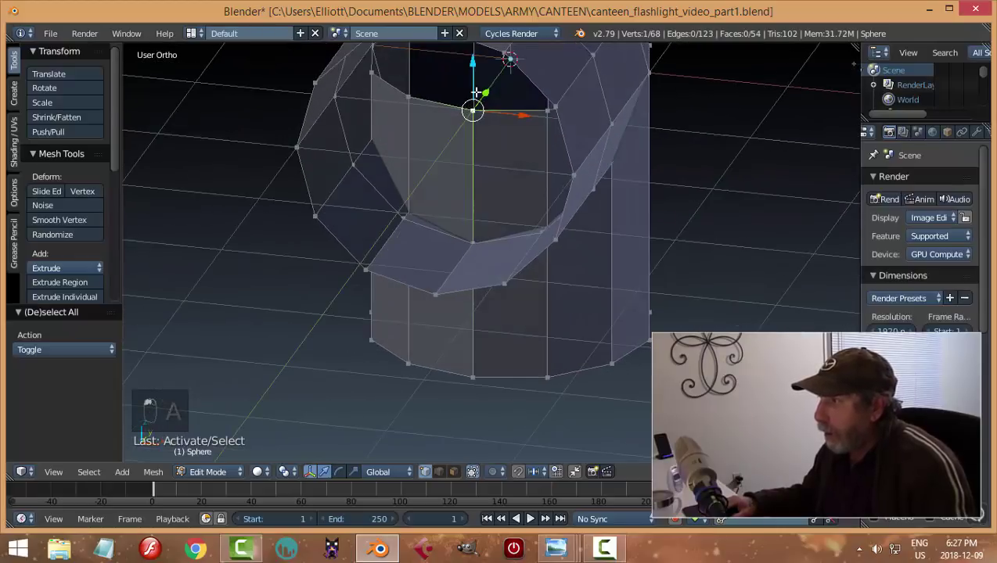
drag(470, 67, 474, 150)
right_click(408, 97)
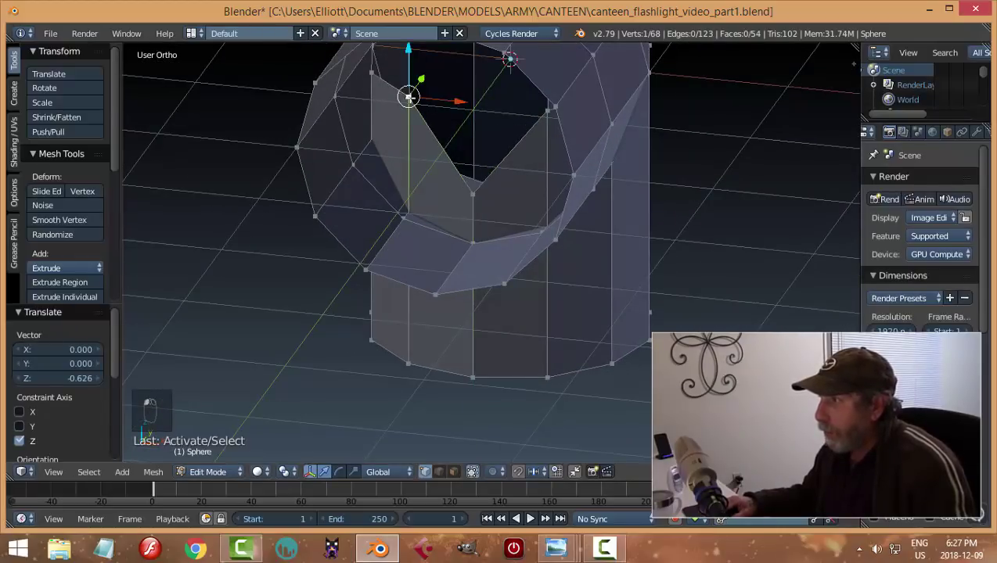
drag(406, 51, 424, 169)
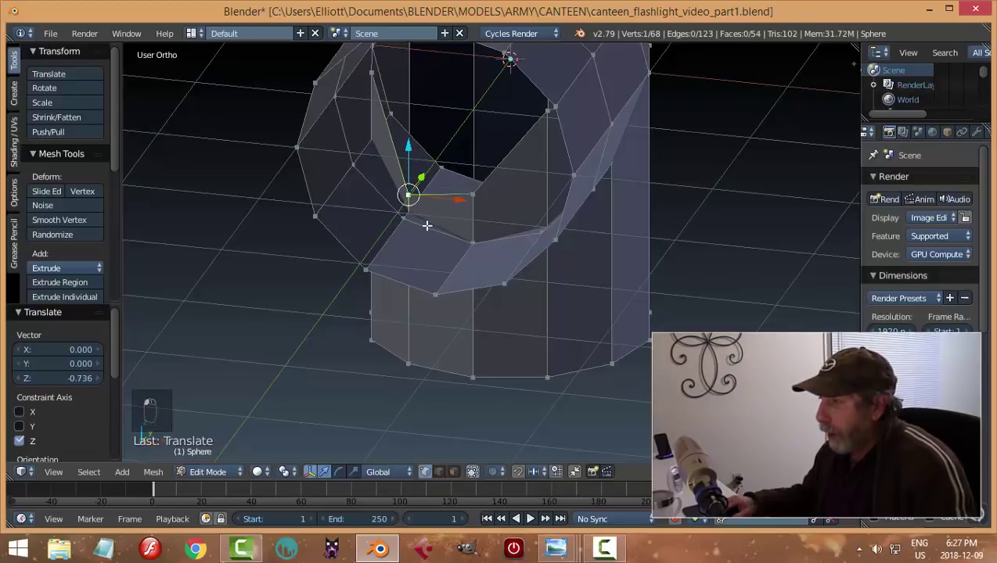
Merge the two lowered rim vertices at last into the adjacent vertices of the horizontal cylinder's new edge loop.
shift+right_click(401, 219)
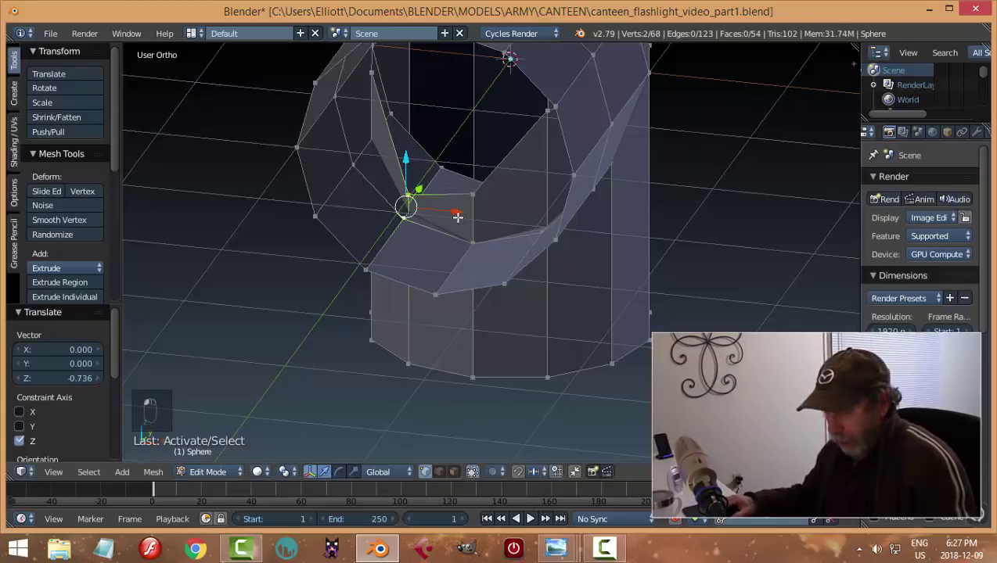
key(alt+m)
click(470, 212)
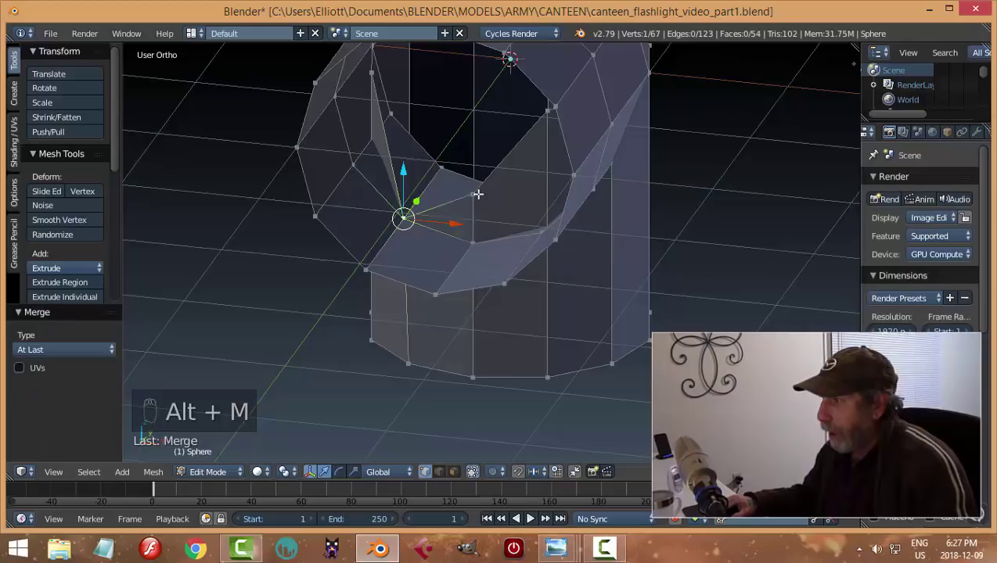
right_click(474, 194)
key(alt+m)
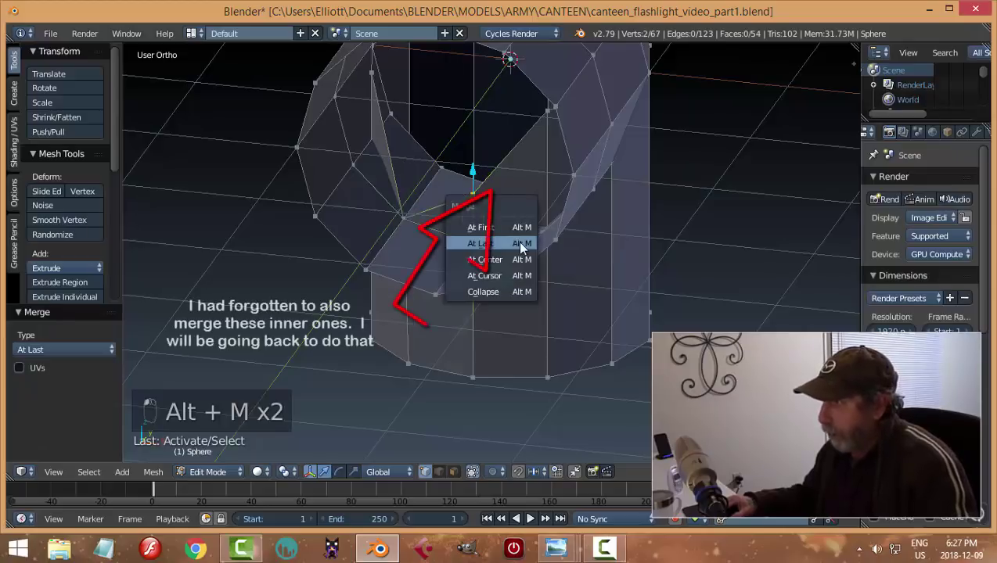
click(521, 244)
Merge at last the next two vertical cylinder rim vertices on the +X side into their neighbouring edge loop vertices.
middle_drag(520, 244, 585, 100)
right_click(591, 89)
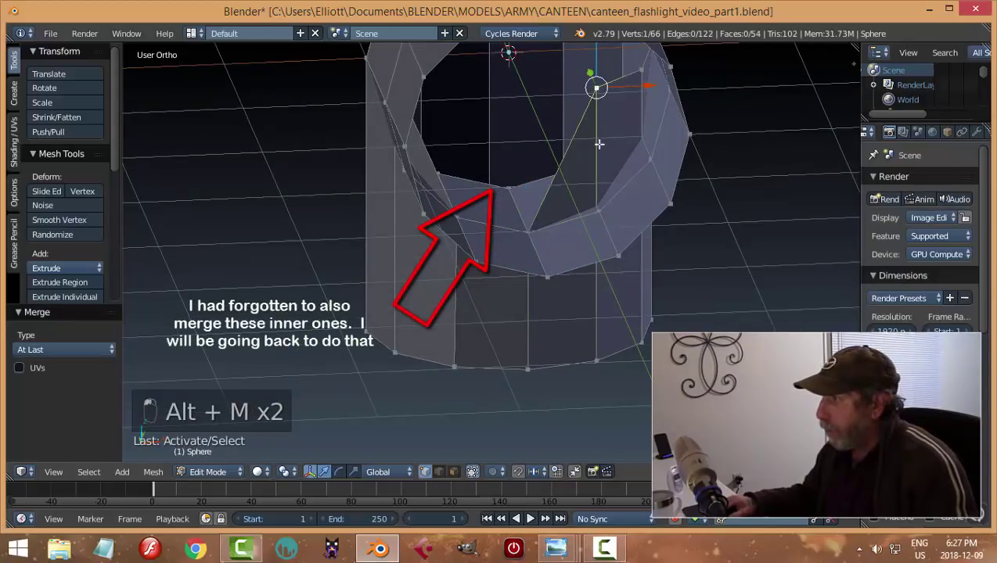
key(alt+m)
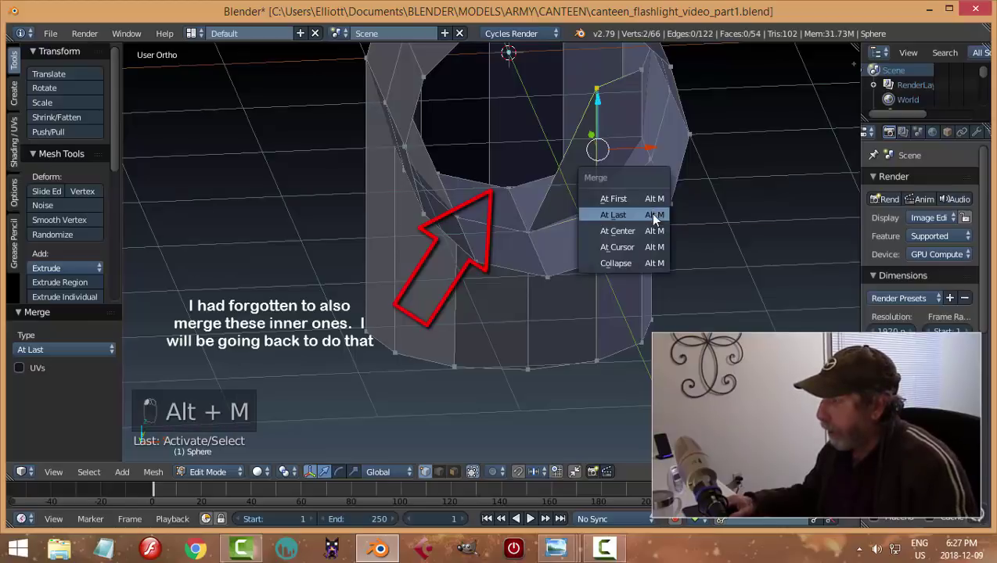
click(654, 219)
right_click(635, 75)
shift+right_click(677, 164)
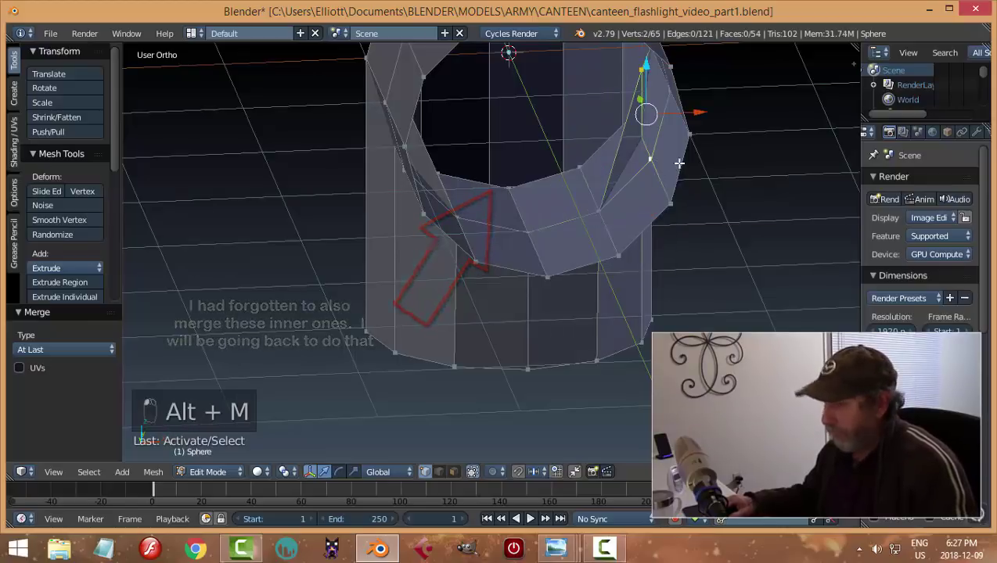
key(alt+m)
click(677, 164)
Merge at last the remaining vertical cylinder rim vertex on the -X side into its edge loop vertex, and deselect all.
middle_drag(667, 203, 578, 185)
right_click(368, 66)
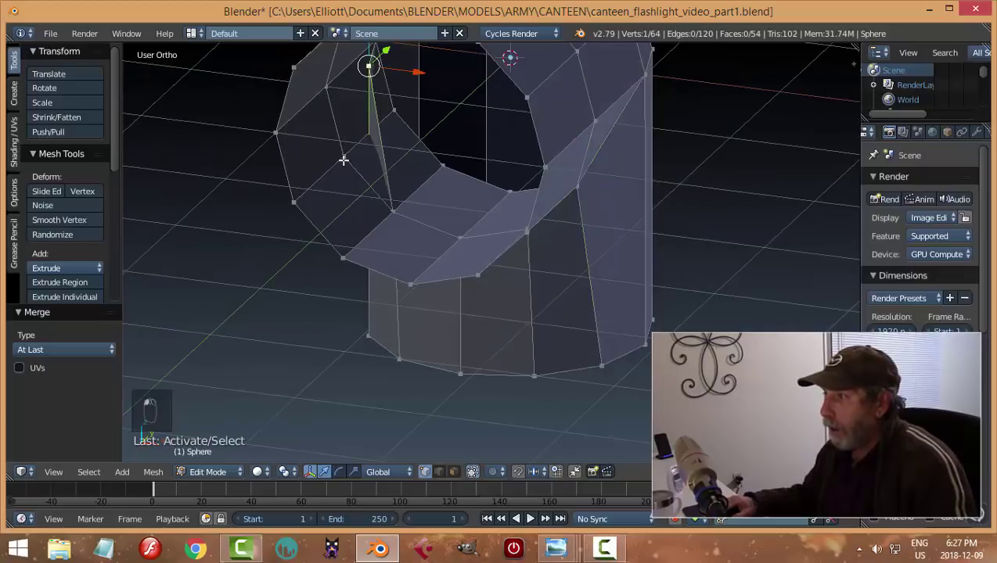
key(alt+m)
click(412, 179)
middle_drag(494, 203, 559, 227)
key(a)
In the right orthographic view, slide the vertex at the cylinders' junction about 0.49 along its edge toward the quarter sphere.
key(KP_3)
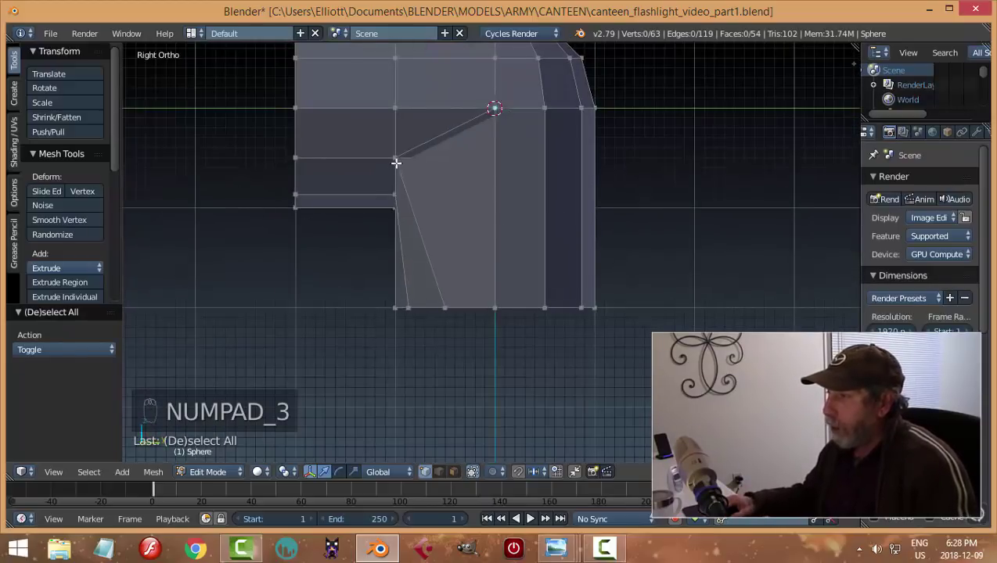
right_click(396, 163)
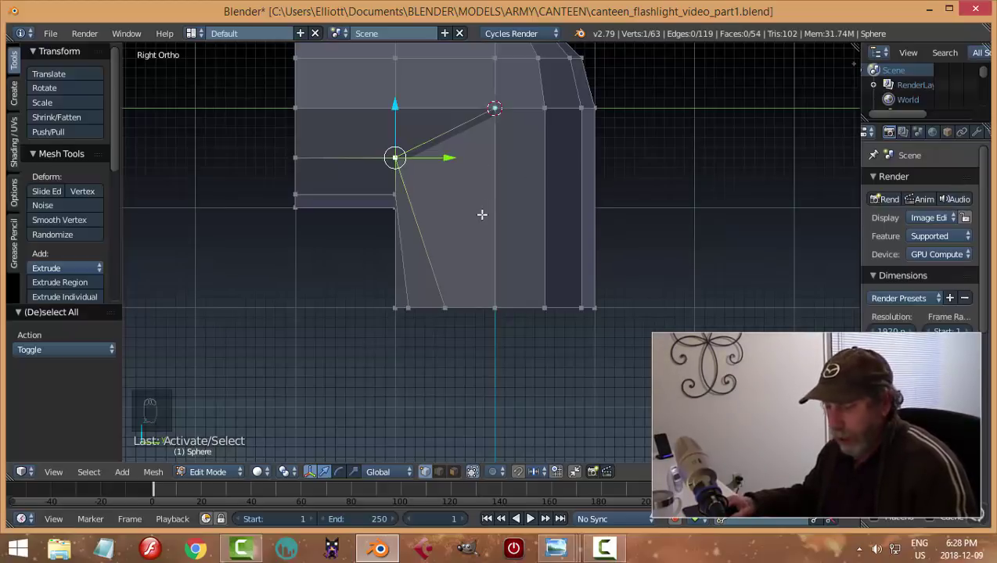
key(g)
key(g)
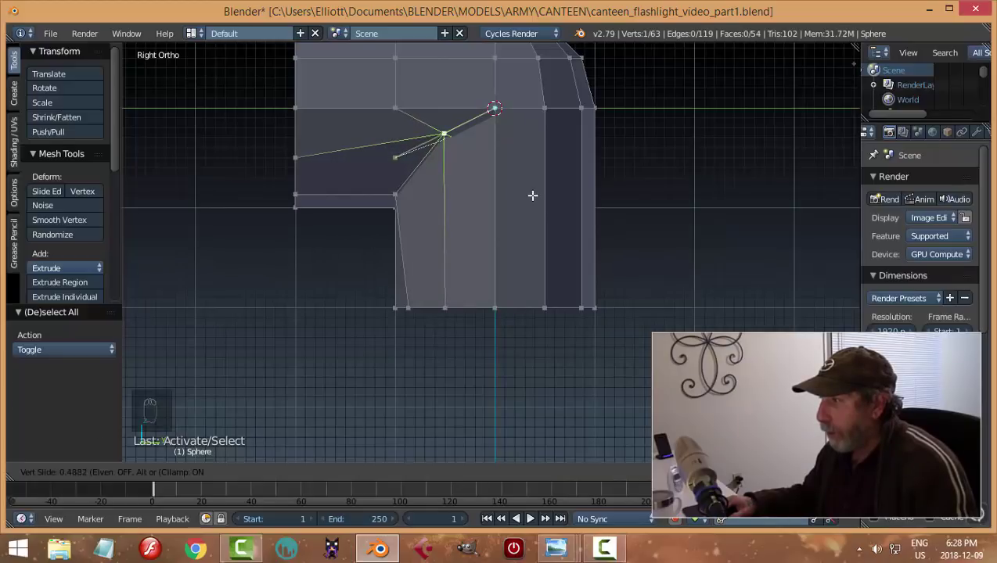
click(532, 195)
key(a)
scroll(463, 212, down, 3)
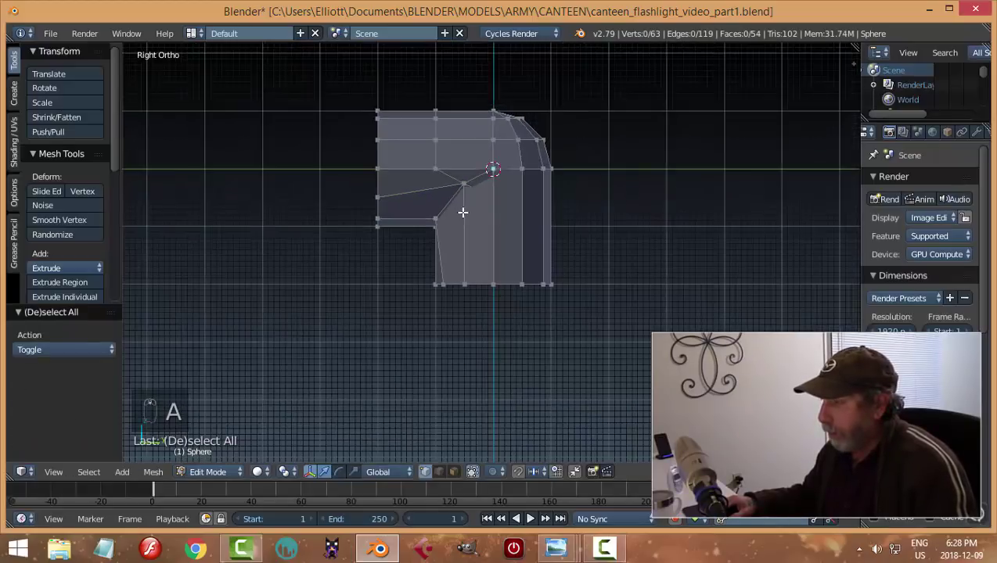
In the left orthographic view, slide the matching junction vertex toward the quarter sphere by a factor of about 0.535.
middle_drag(462, 212, 723, 214)
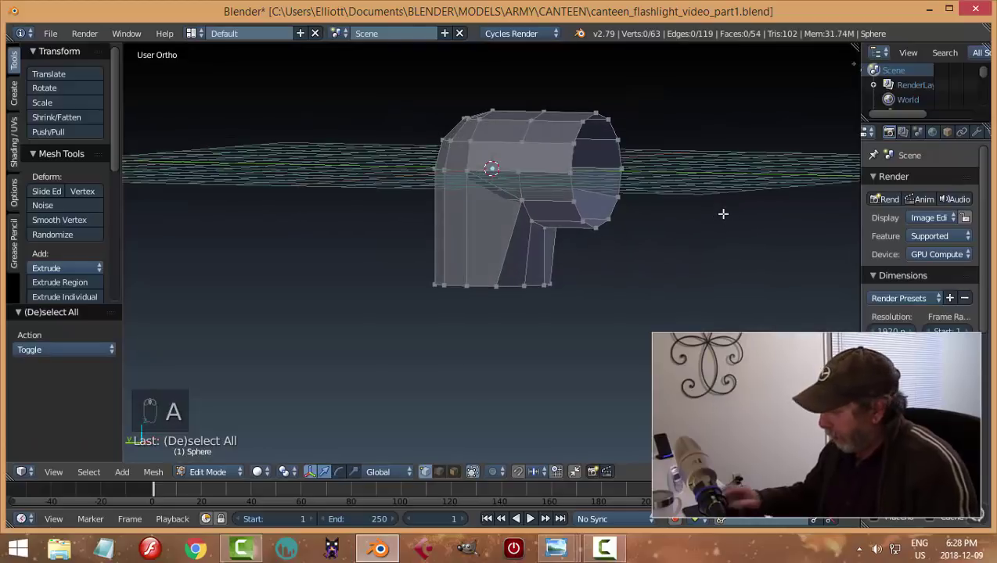
key(ctrl+KP_3)
click(545, 198)
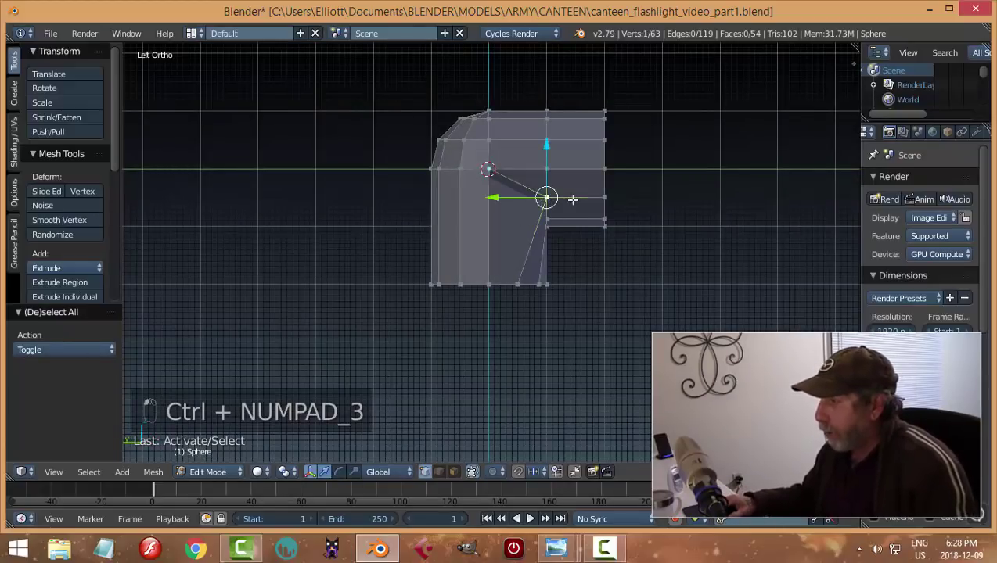
scroll(610, 226, up, 2)
key(g)
key(g)
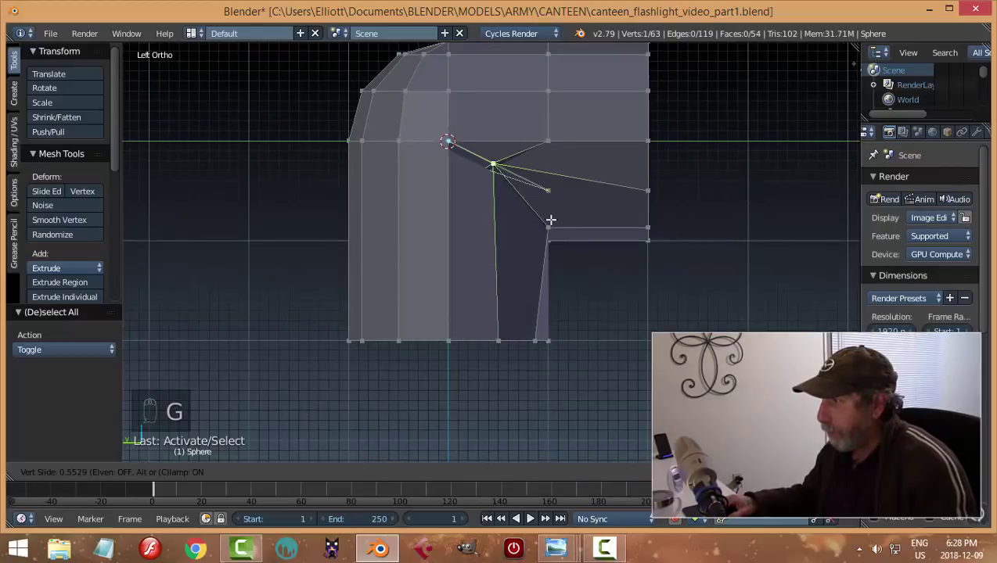
click(552, 220)
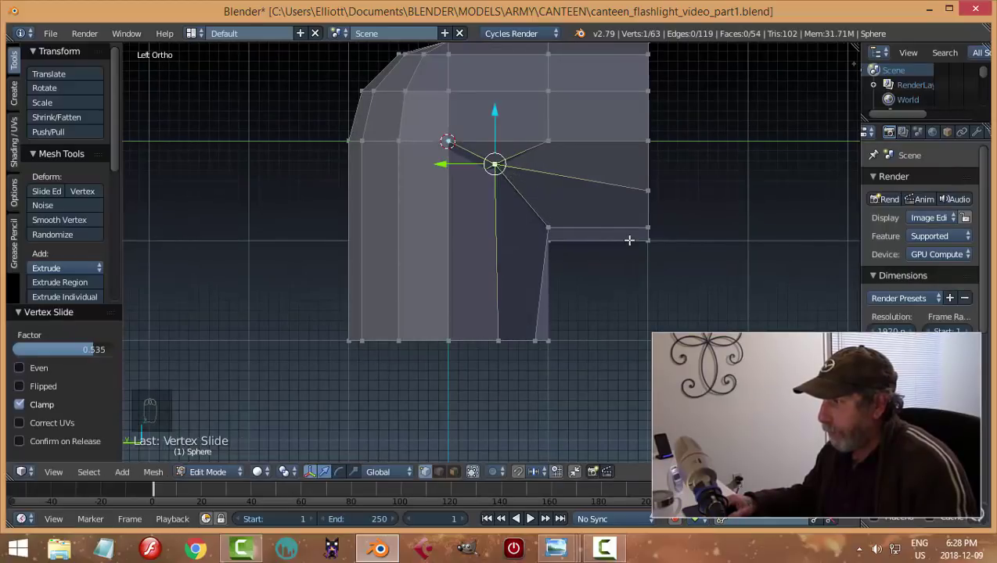
In the left orthographic view, slide the lower junction vertex toward the upper junction vertex by a factor of about 0.251.
key(a)
middle_drag(661, 234, 547, 235)
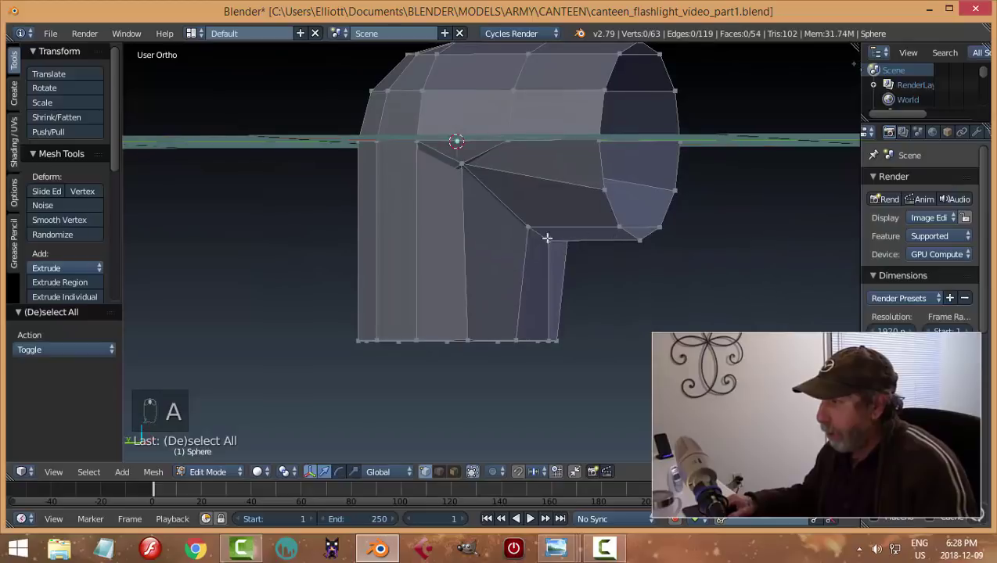
click(528, 227)
key(ctrl+KP_3)
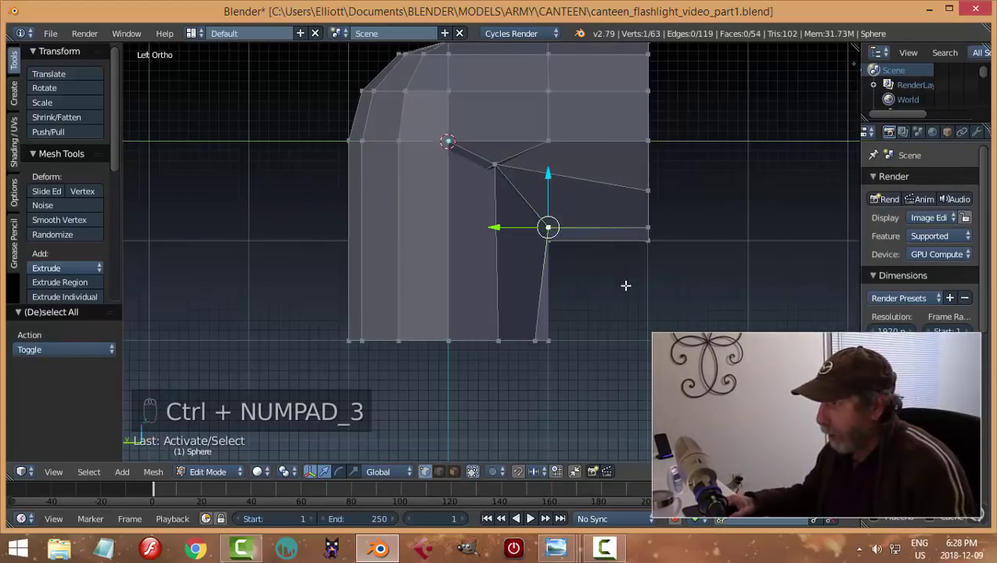
key(g)
key(g)
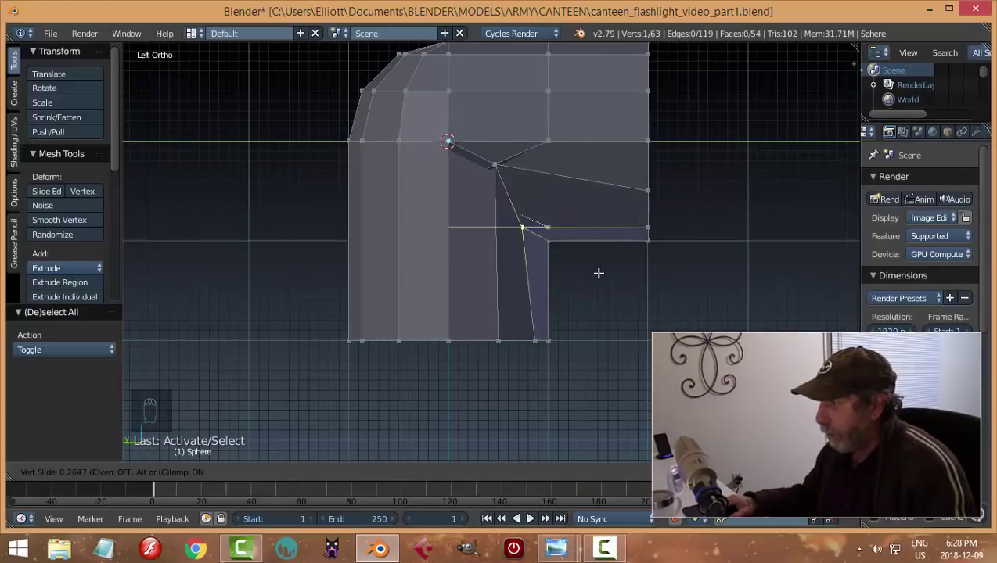
click(607, 273)
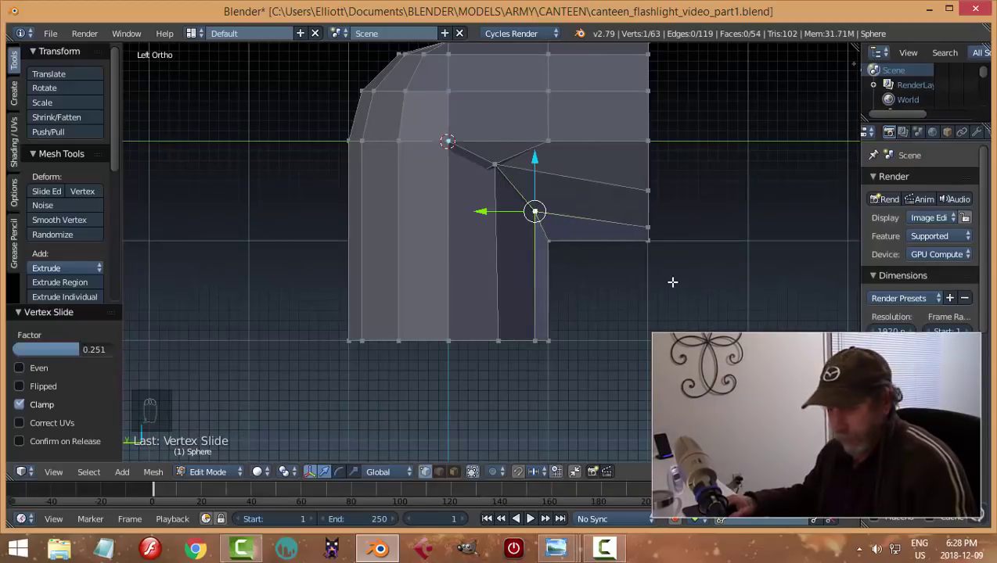
In the right orthographic view, slide the matching lower junction vertex up toward the upper junction vertex, and deselect all.
key(a)
middle_drag(672, 281, 391, 267)
right_click(436, 232)
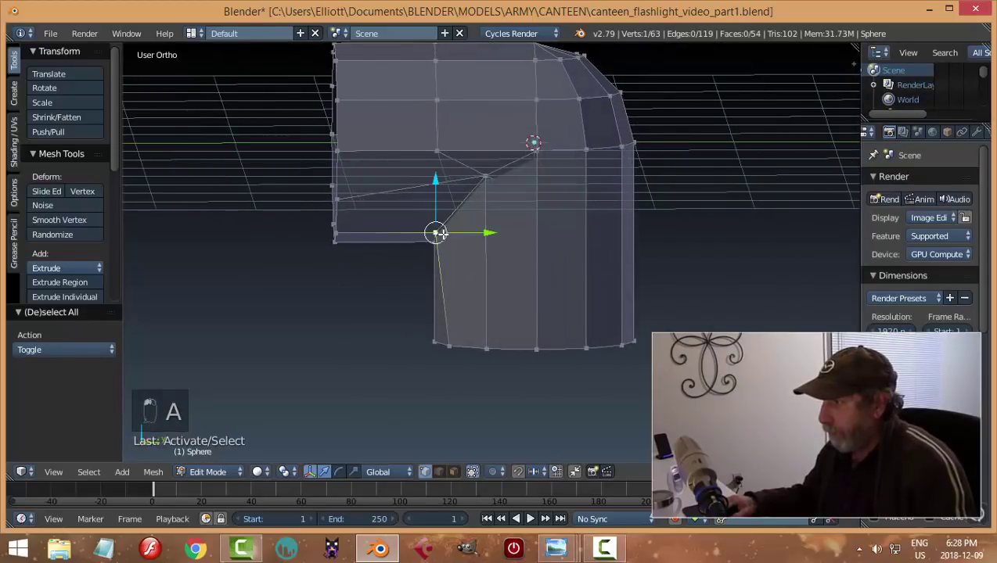
key(KP_3)
key(g)
key(g)
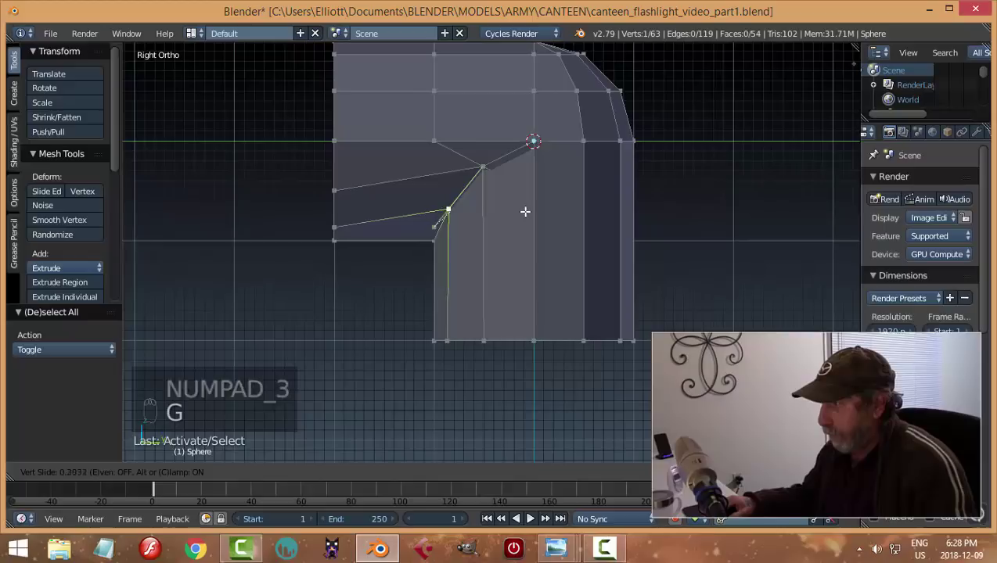
click(524, 211)
key(a)
Select the seven vertices of the partial loop around the middle of the horizontal cylinder and move them along Y toward the quarter sphere.
middle_drag(435, 269, 440, 228)
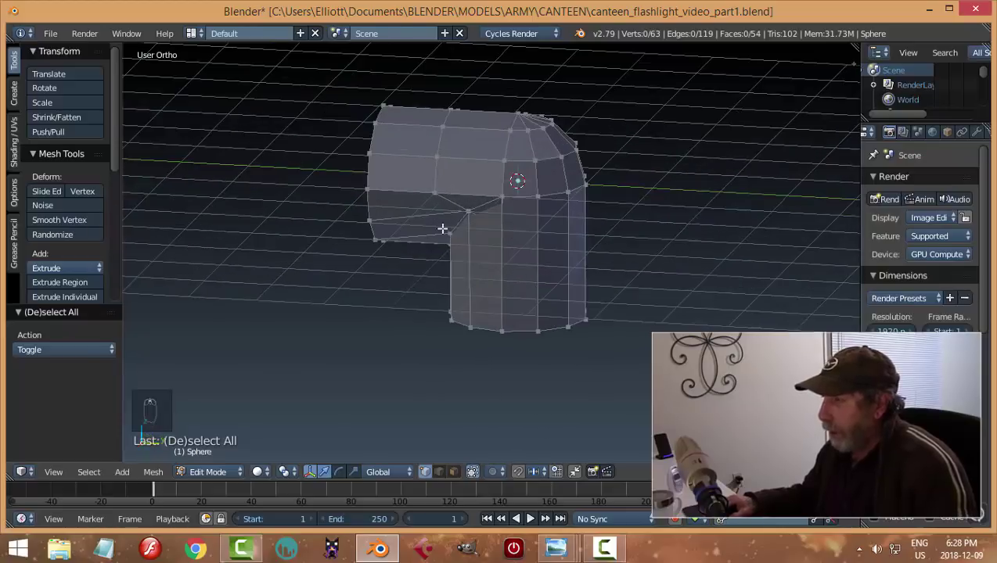
right_click(435, 191)
scroll(445, 177, up, 2)
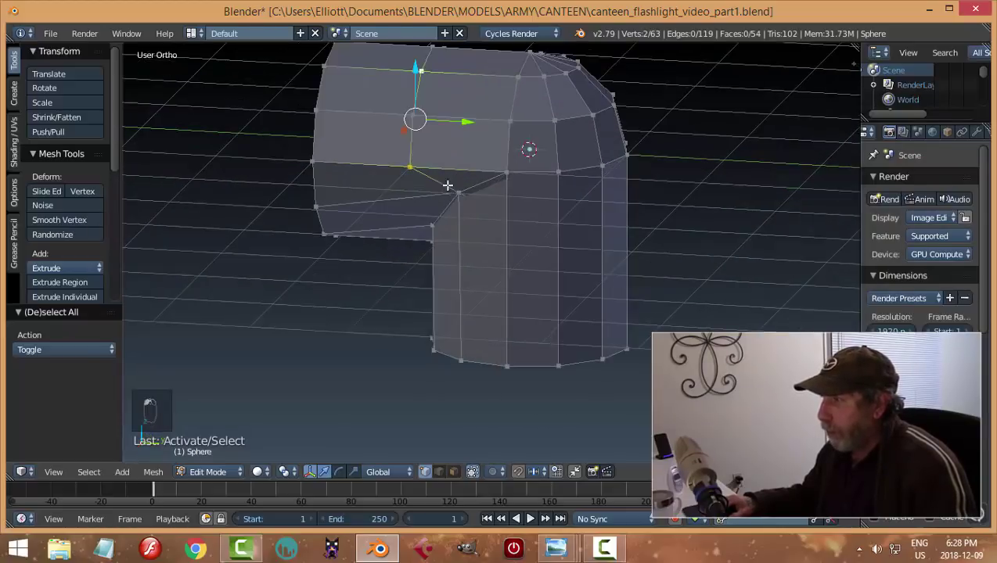
click(415, 120)
middle_drag(498, 157, 431, 85)
shift+right_click(431, 84)
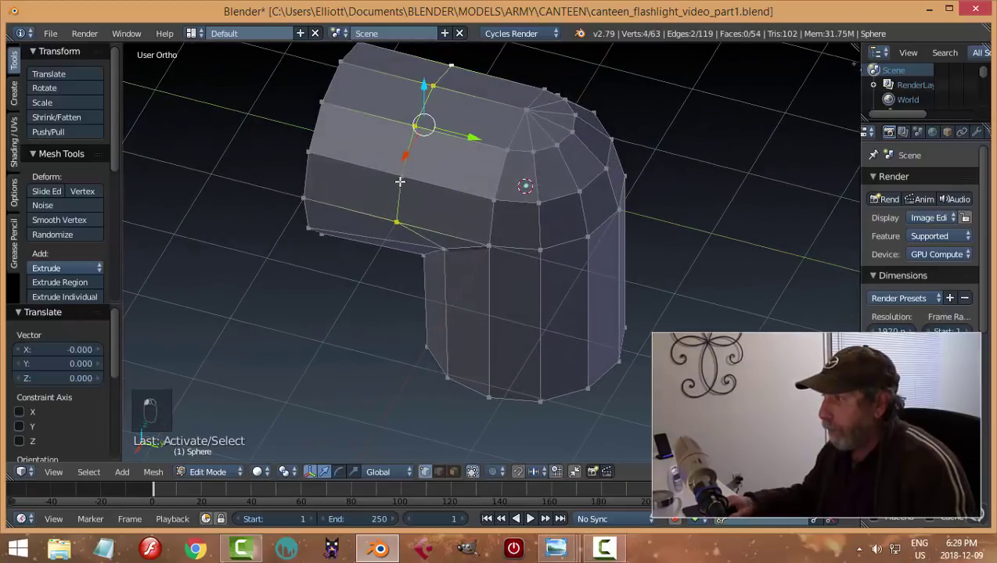
shift+right_click(400, 181)
mouse_move(399, 181)
middle_down()
mouse_move(493, 218)
mouse_move(410, 188)
middle_up()
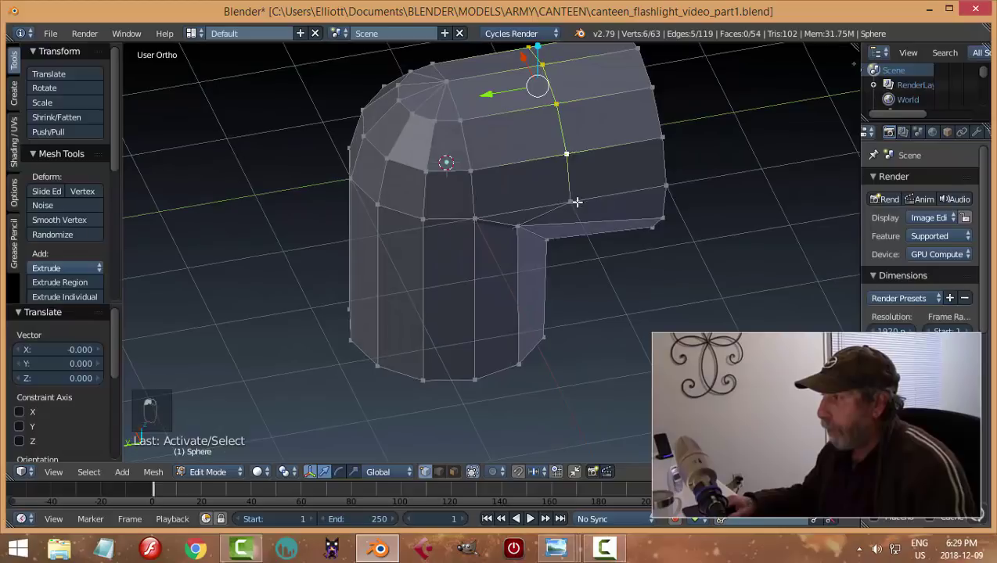
middle_drag(634, 234, 566, 225)
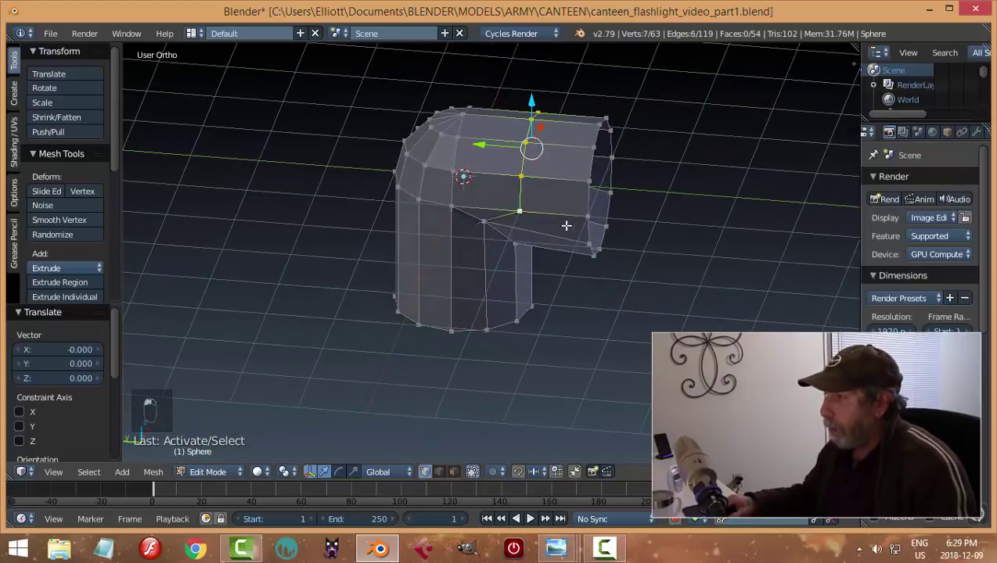
key(g)
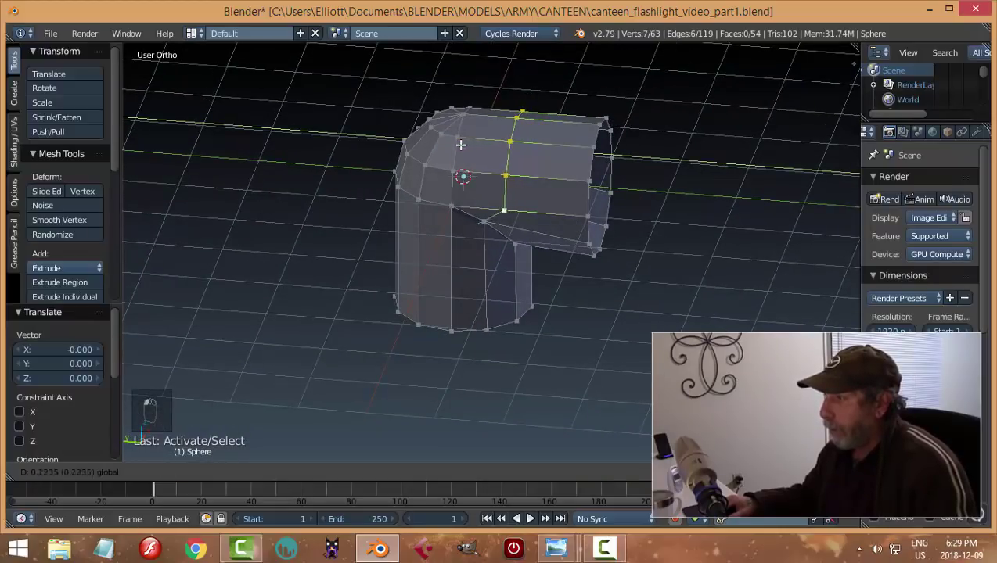
click(443, 145)
key(a)
Shorten the horizontal cylinder by moving its open rim loop along Y to just beyond the vertical cylinder's front edge.
scroll(564, 188, down, 5)
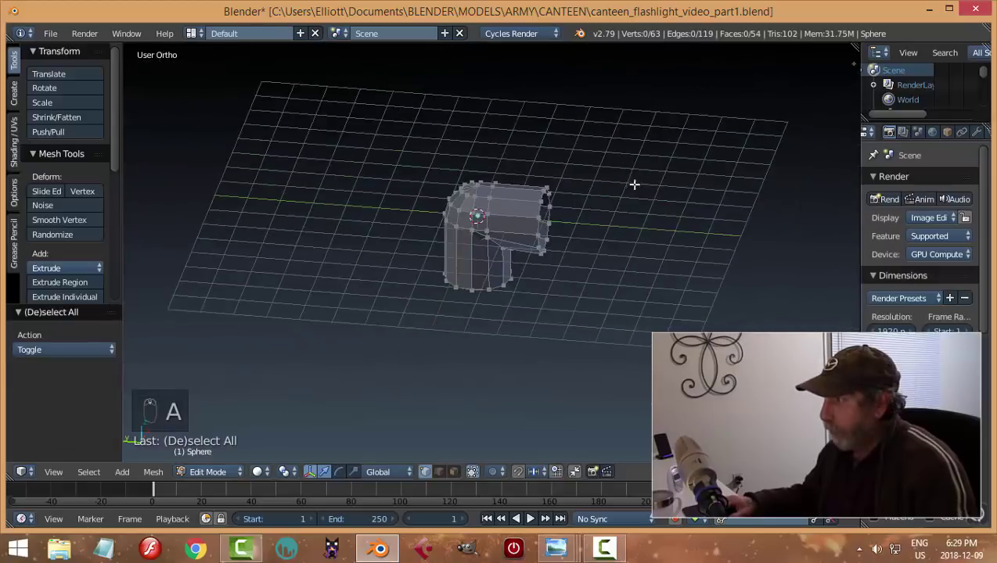
middle_drag(696, 182, 513, 218)
scroll(614, 253, up, 4)
middle_drag(614, 253, 469, 253)
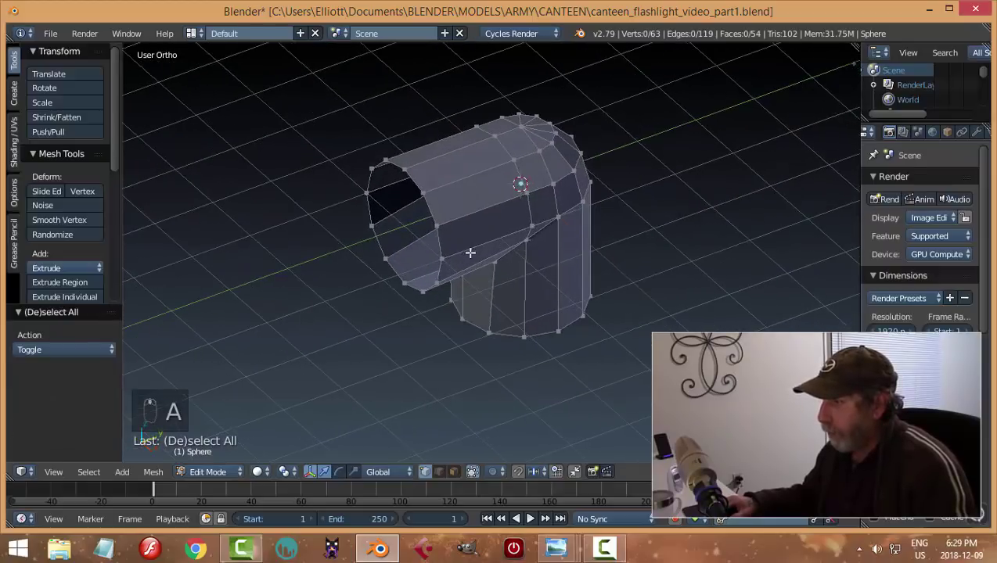
alt+right_click(435, 210)
middle_drag(435, 210, 500, 235)
key(KP_3)
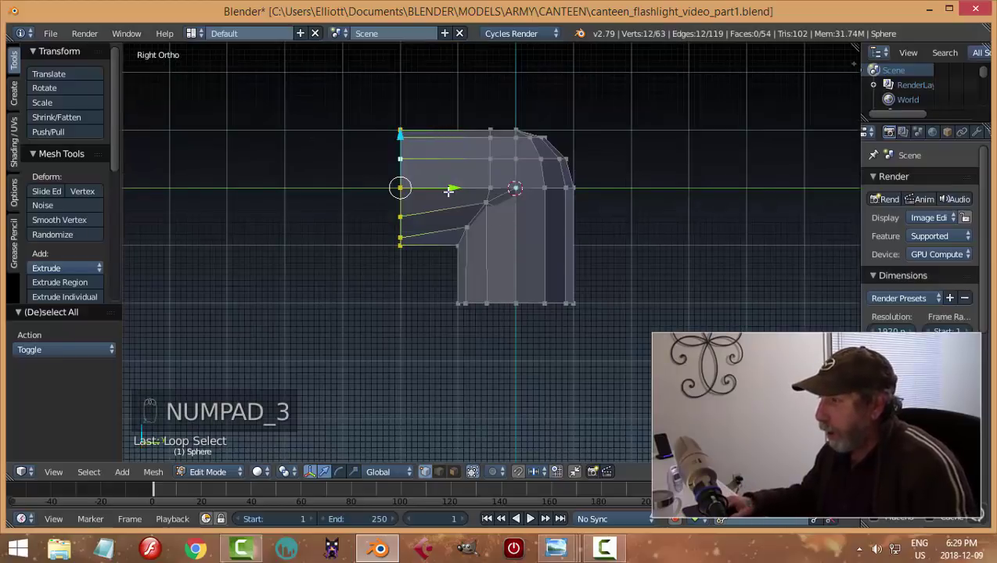
drag(448, 191, 505, 194)
key(a)
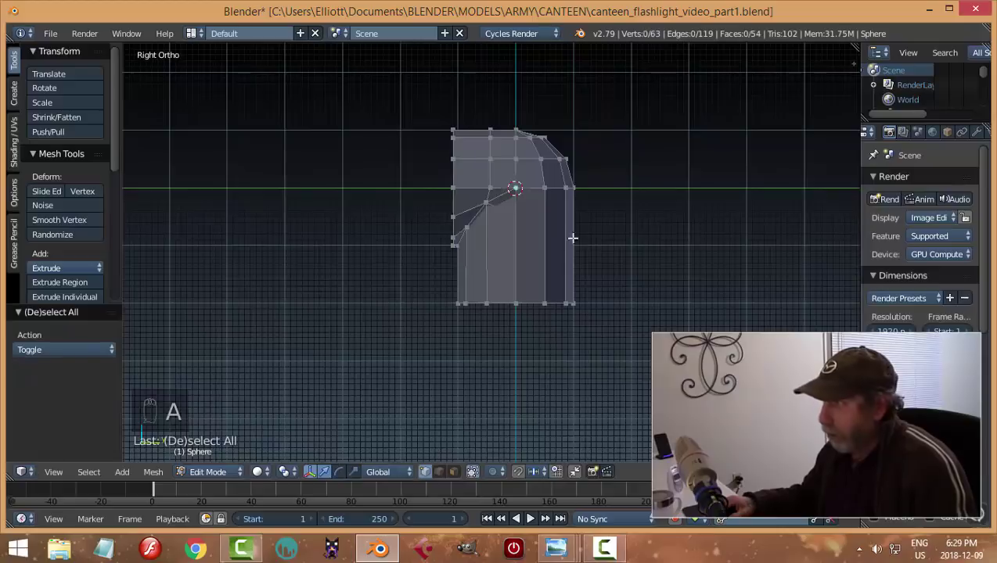
Leave Edit Mode to inspect the shortened elbow body.
middle_drag(574, 238, 571, 274)
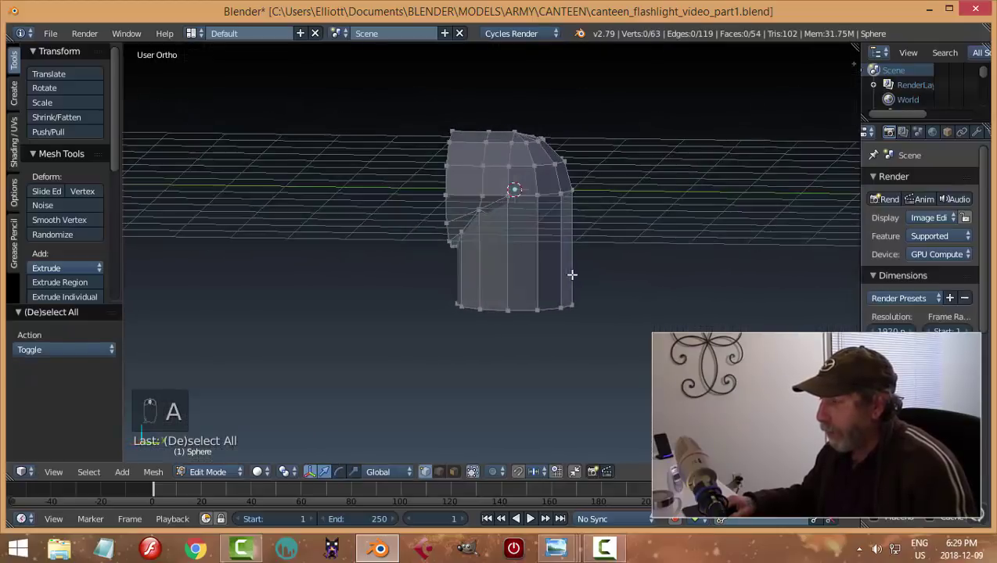
scroll(548, 273, up, 2)
key(Tab)
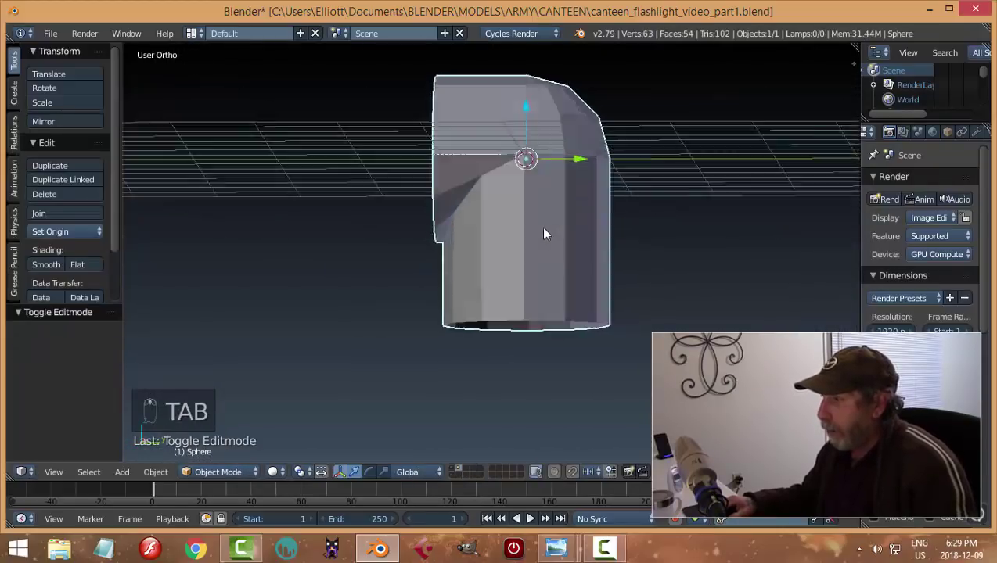
middle_drag(540, 226, 555, 267)
Undo the last mesh editing session, then redo it and return to Edit Mode.
key(ctrl+z)
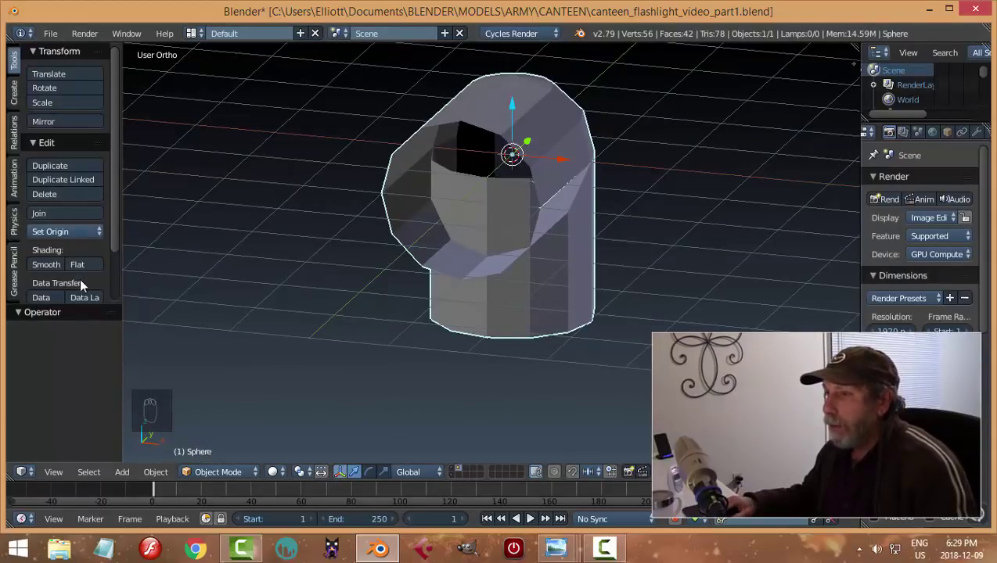
scroll(62, 286, down, 3)
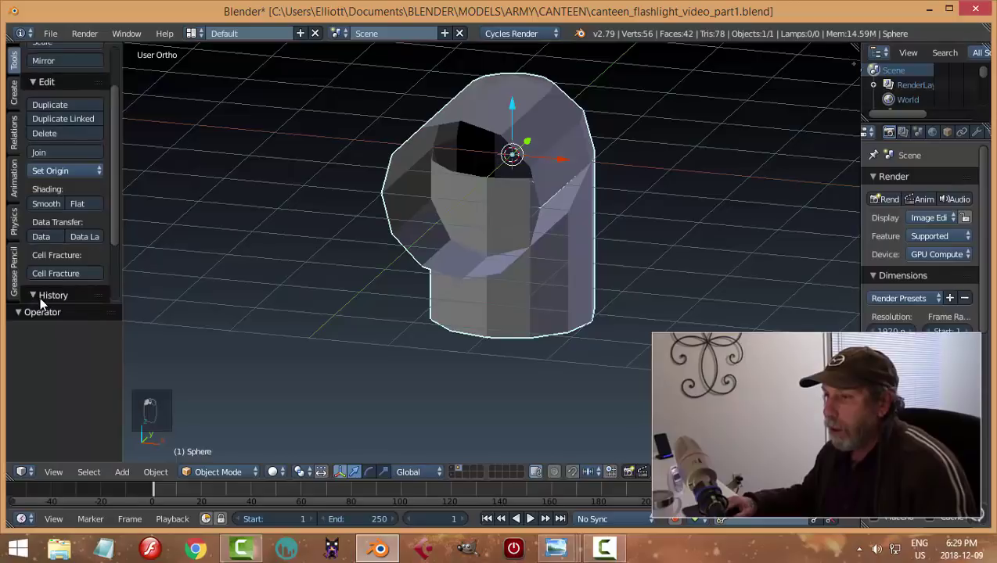
click(39, 296)
scroll(96, 295, down, 4)
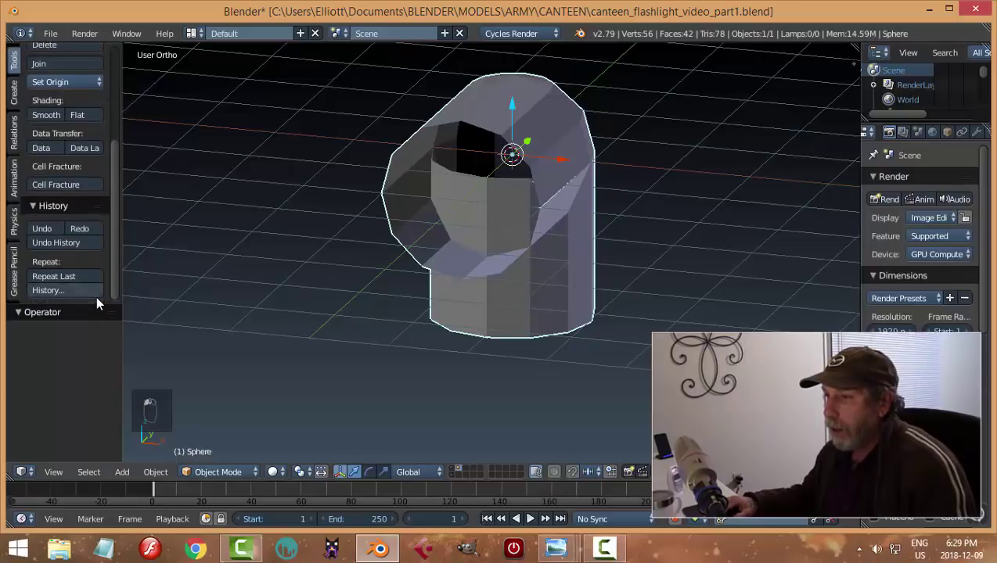
click(82, 228)
middle_drag(519, 261, 485, 264)
key(Tab)
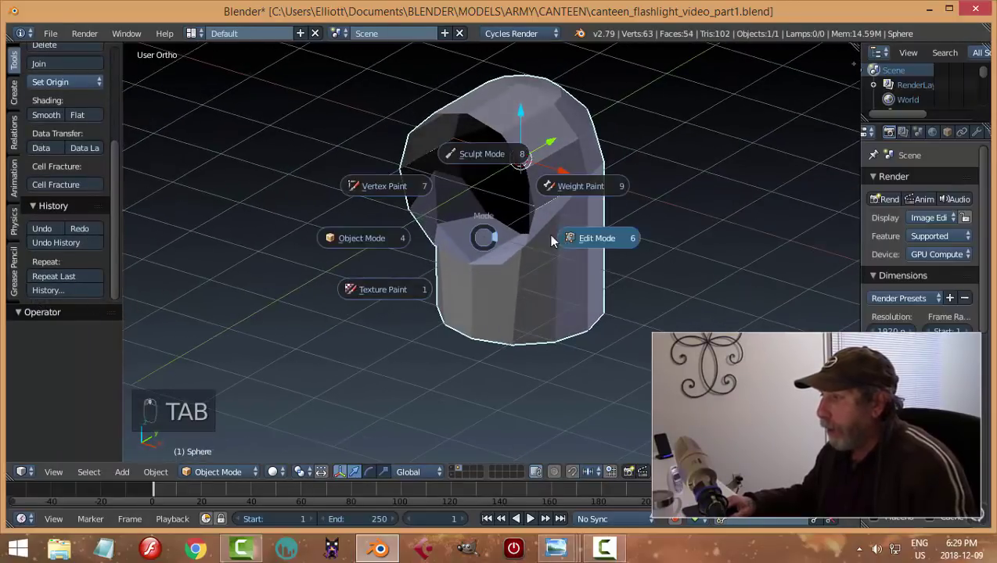
click(552, 240)
Merge at last the interior vertices on the lower -X side and bottom centre of the opening into their neighbouring junction vertices.
middle_drag(552, 241, 517, 248)
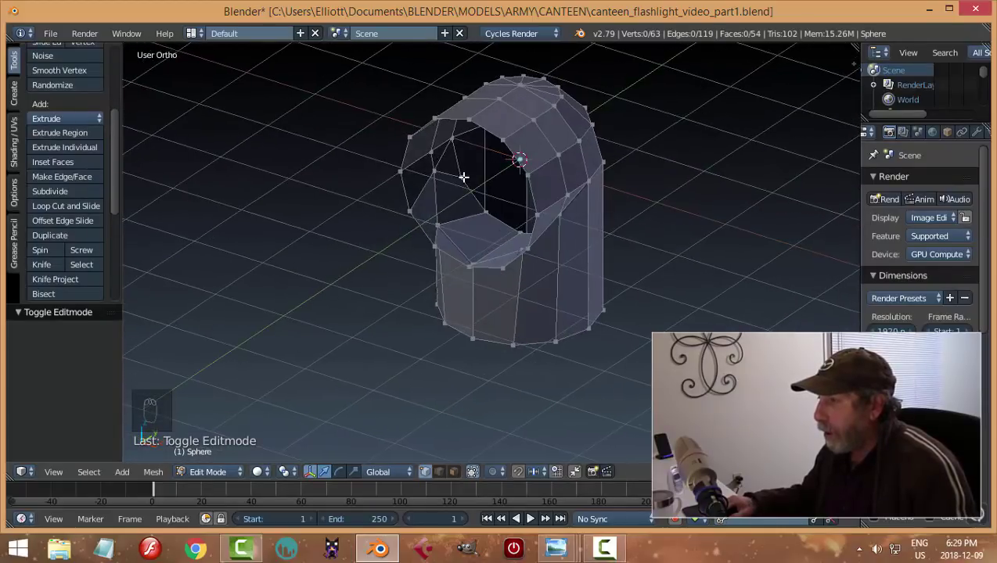
right_click(484, 216)
right_click(439, 221)
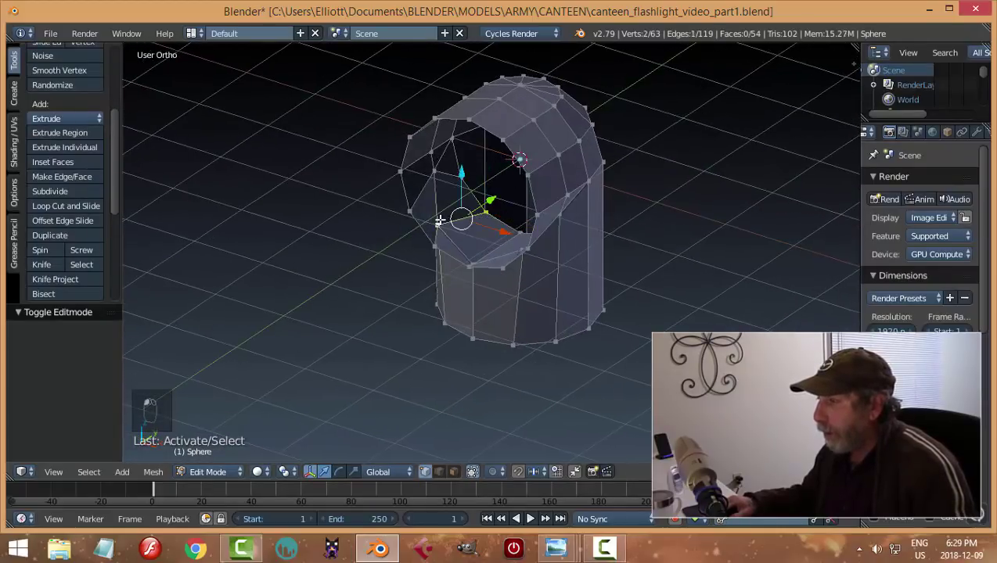
key(alt+m)
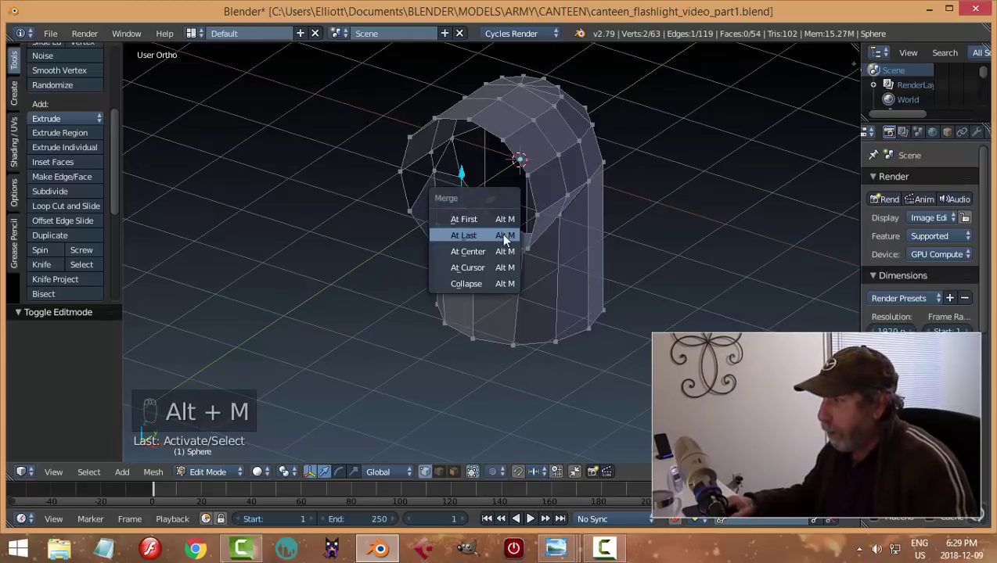
click(505, 235)
middle_drag(505, 235, 489, 277)
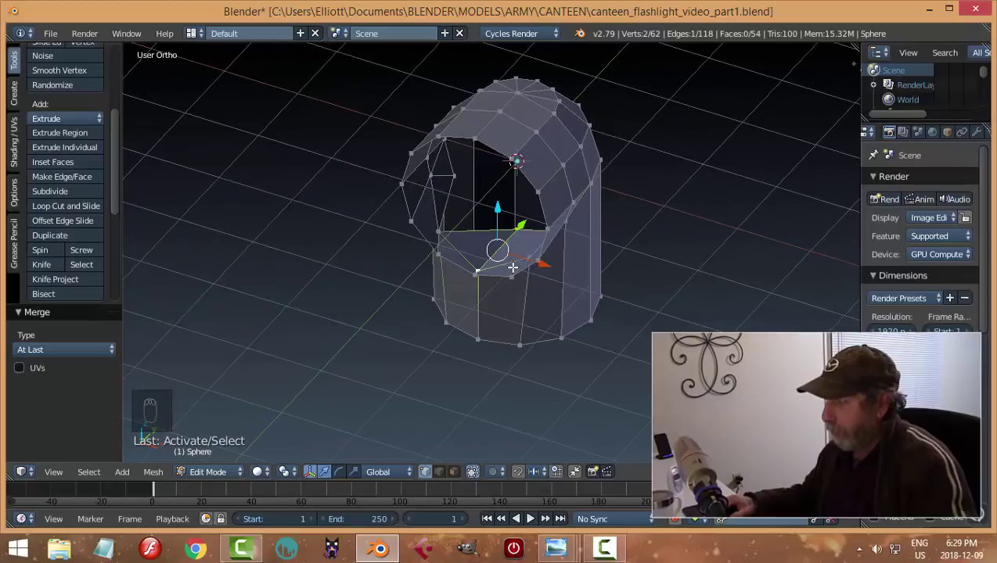
key(alt+m)
click(510, 268)
Merge at last the lower and upper interior vertices on the opening's +X side into their neighbouring junction vertices.
right_click(537, 208)
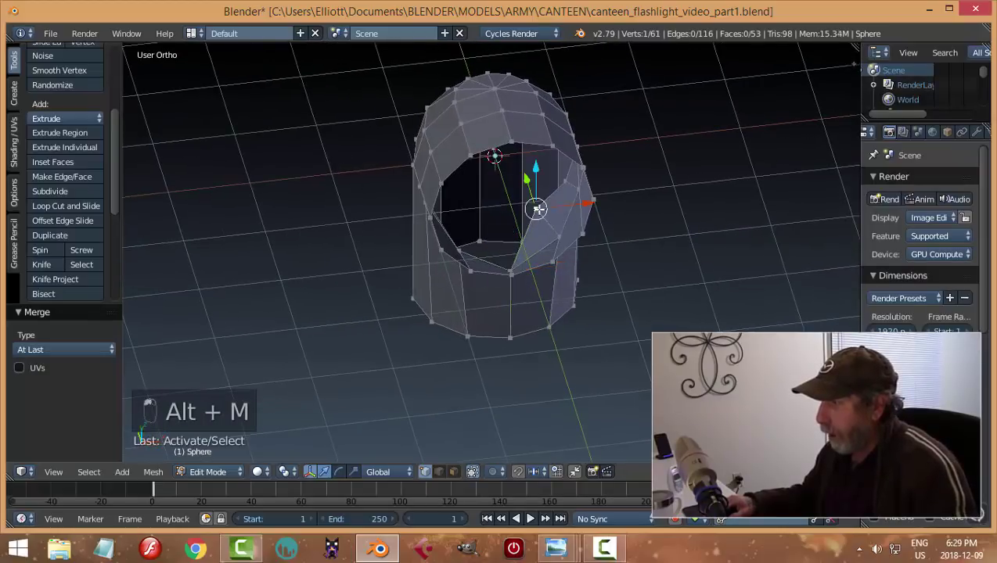
middle_drag(601, 258, 627, 258)
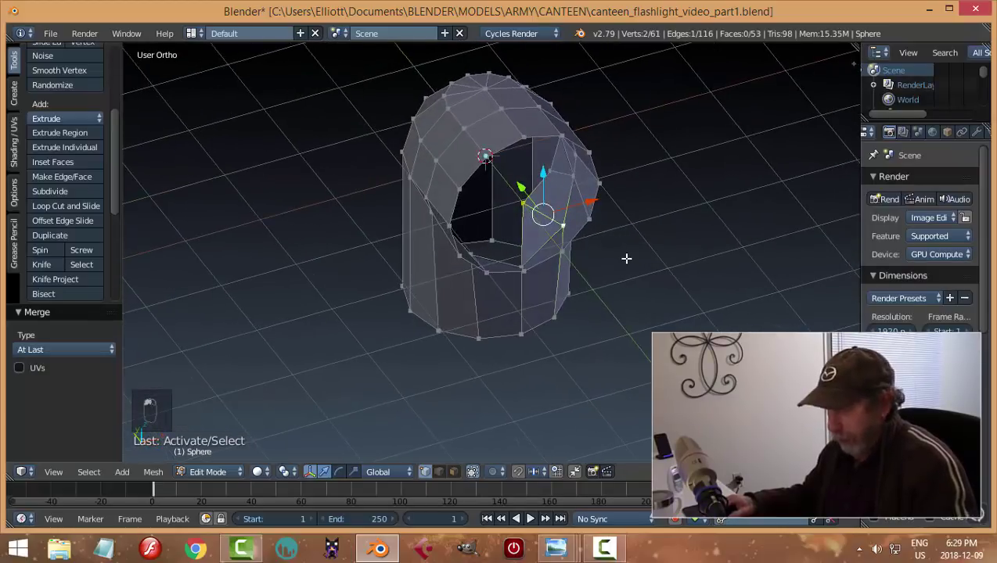
key(alt+m)
click(626, 264)
right_click(551, 172)
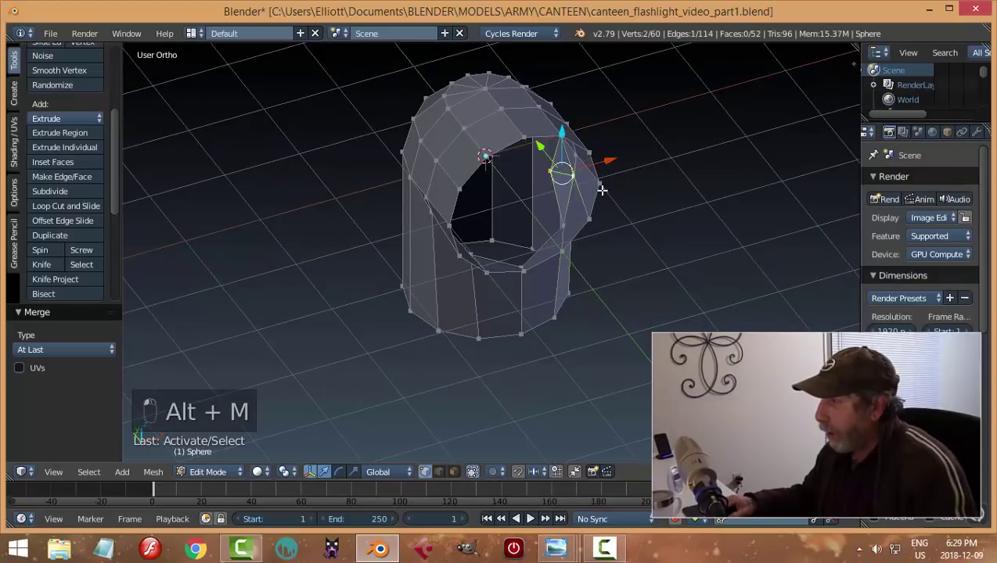
key(alt+m)
click(603, 195)
Merge at last the upper interior vertex on the opening's -X side into its neighbouring junction vertex, and deselect all.
middle_drag(602, 195, 512, 227)
right_click(470, 174)
shift+right_click(437, 169)
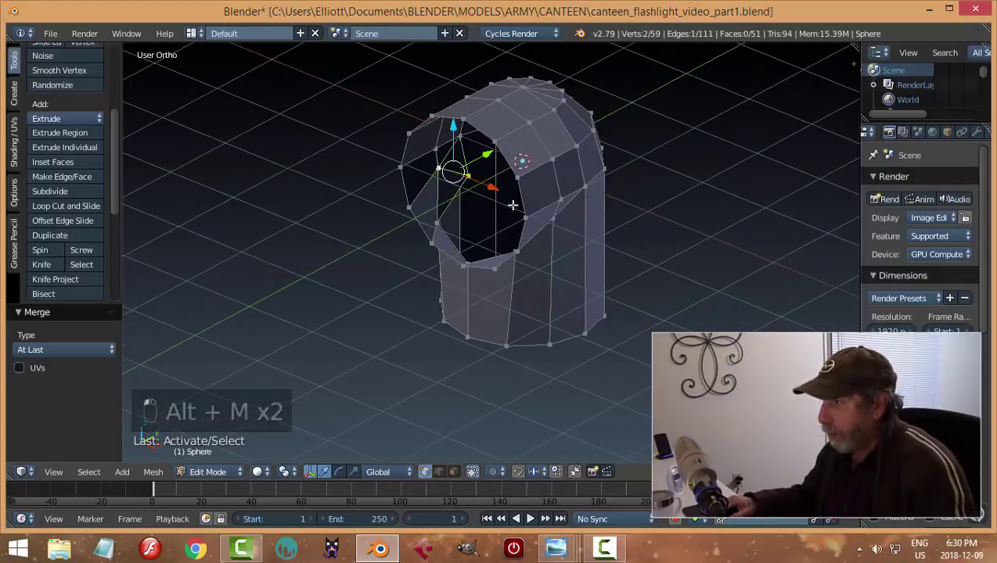
key(alt+m)
click(524, 226)
key(a)
Switch to Object Mode and inspect the merged elbow body and its opening from several sides.
middle_drag(525, 245, 500, 240)
key(Tab)
click(412, 244)
middle_drag(412, 244, 465, 236)
key(Tab)
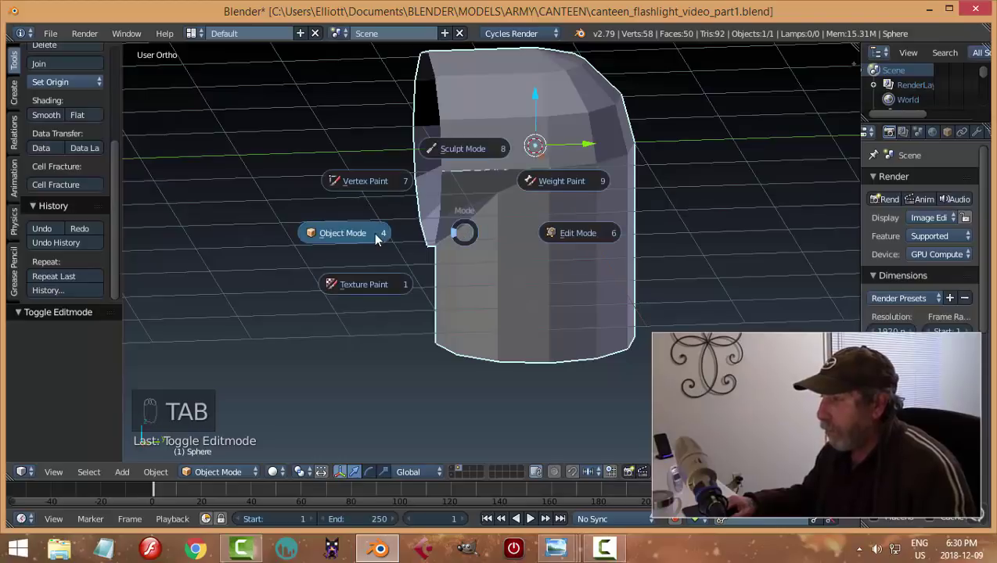
click(378, 232)
scroll(495, 238, down, 2)
middle_drag(560, 233, 751, 272)
scroll(752, 269, up, 5)
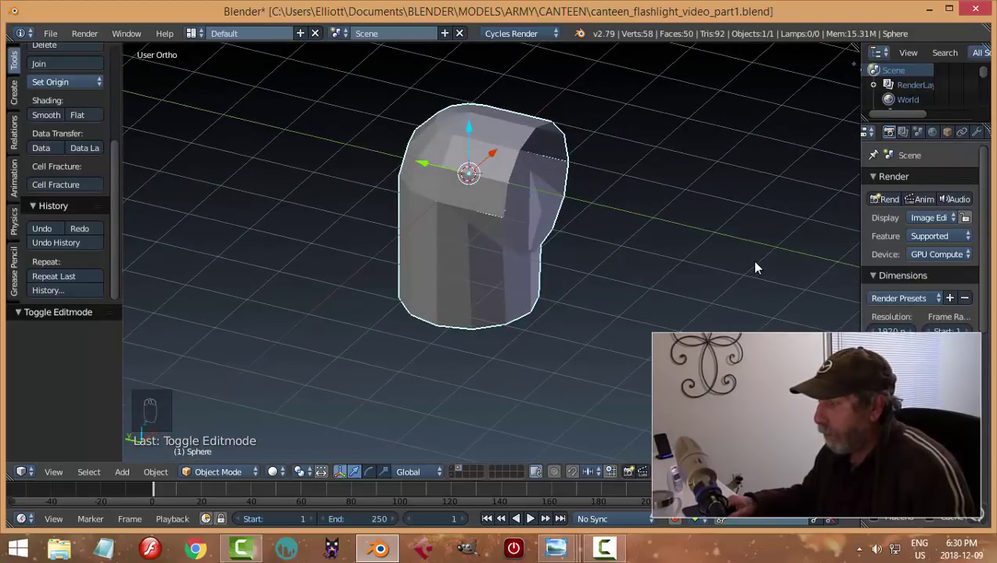
middle_drag(610, 240, 400, 253)
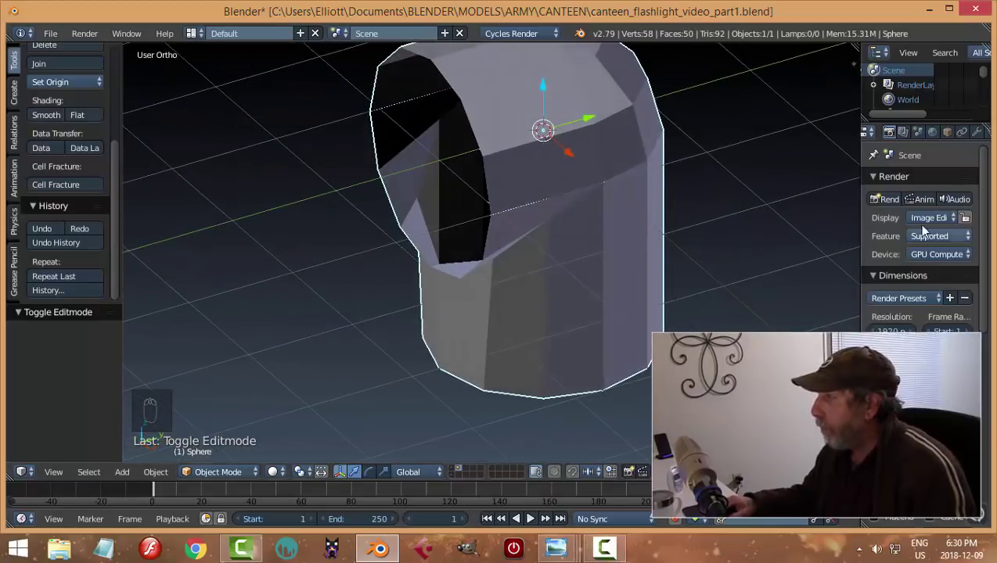
Add a Subdivision Surface modifier to the elbow body.
click(976, 132)
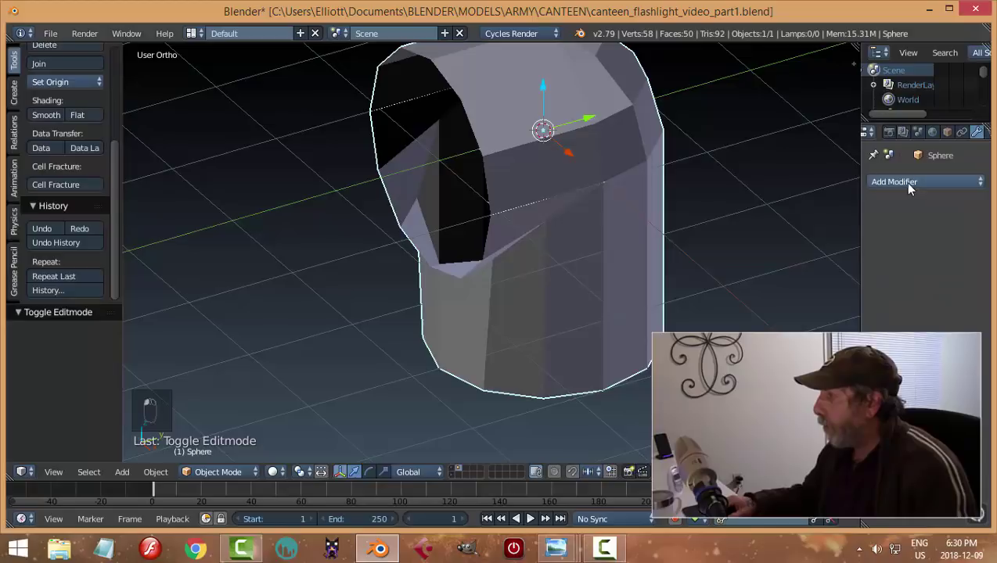
click(903, 183)
click(708, 429)
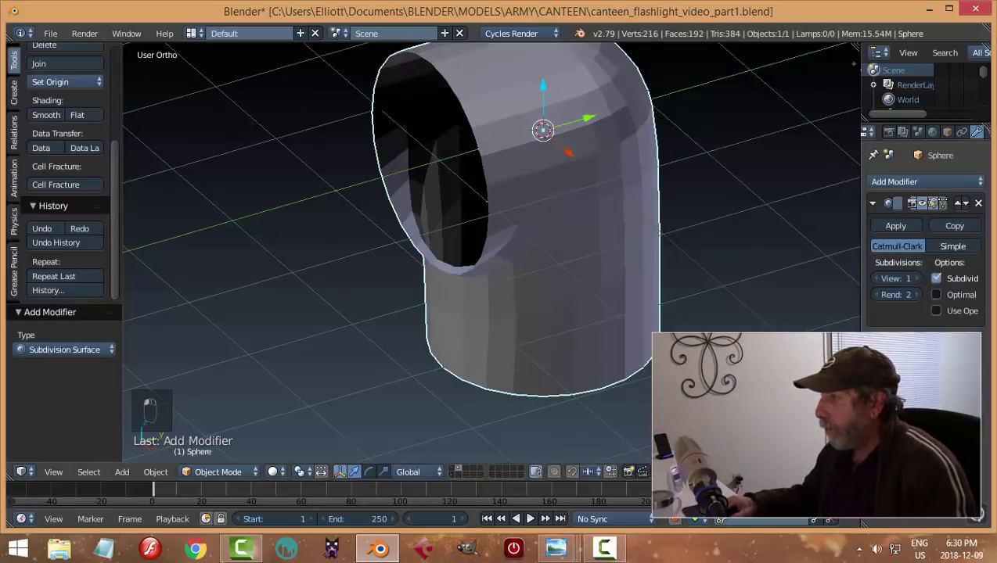
Set the Subdivision Surface modifier's view subdivisions to 2, shade the elbow body smooth, and show it from the right.
click(916, 278)
middle_drag(658, 280, 592, 255)
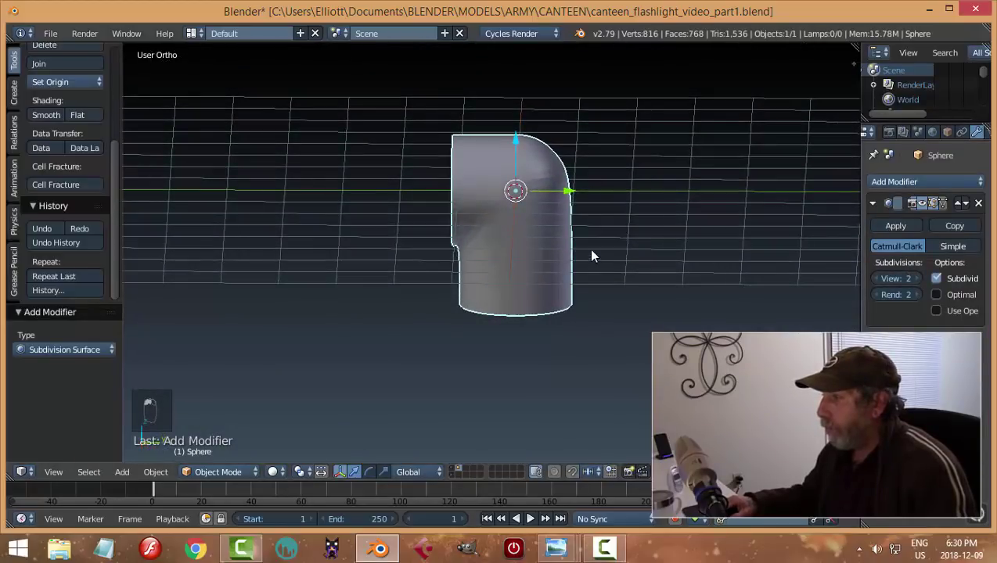
click(47, 115)
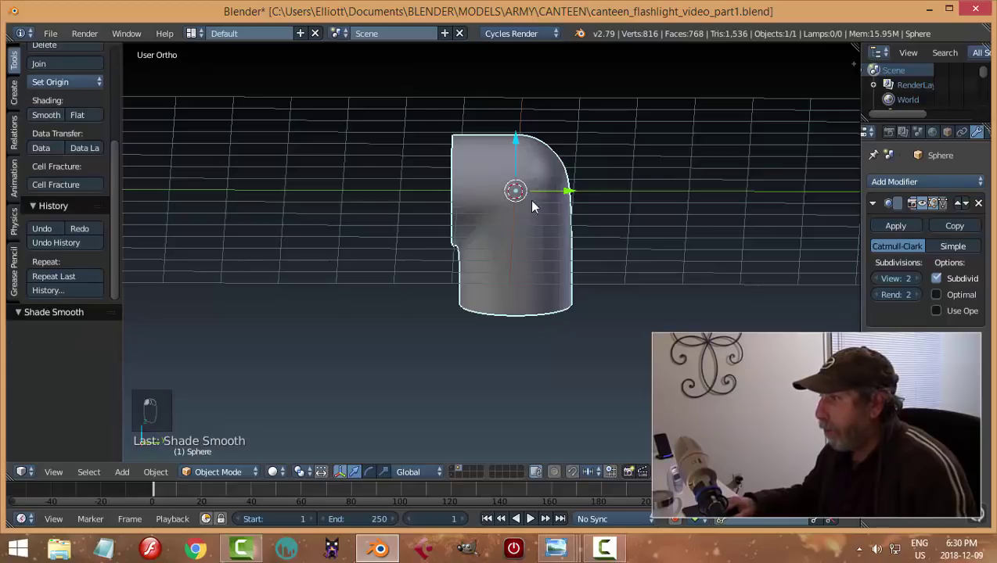
middle_drag(529, 201, 558, 291)
key(KP_3)
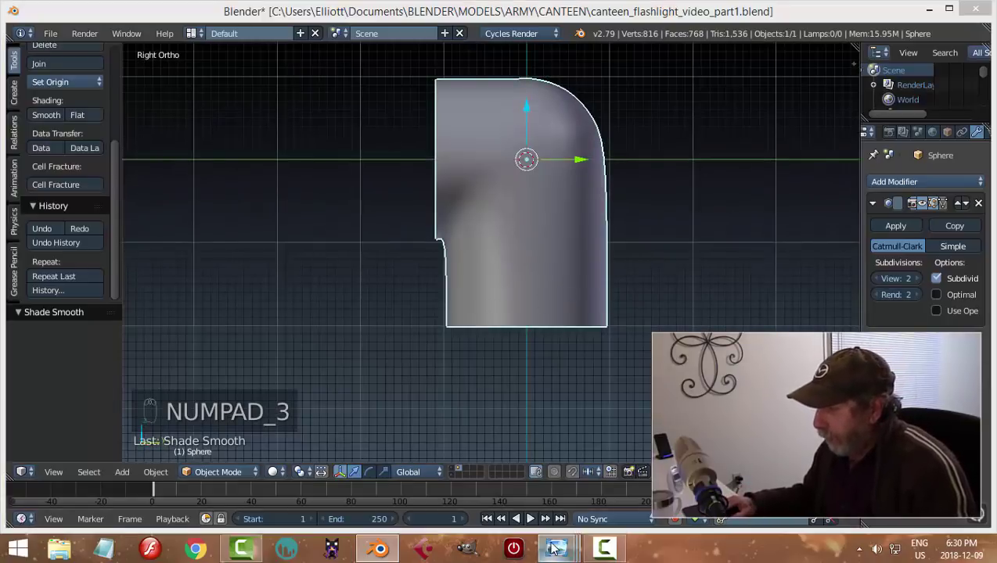
Switch to Windows Photo Viewer and examine the head, elbow and threaded neck in the side-view and disassembled flashlight photos.
mouse_move(554, 548)
click(456, 491)
scroll(564, 298, up, 2)
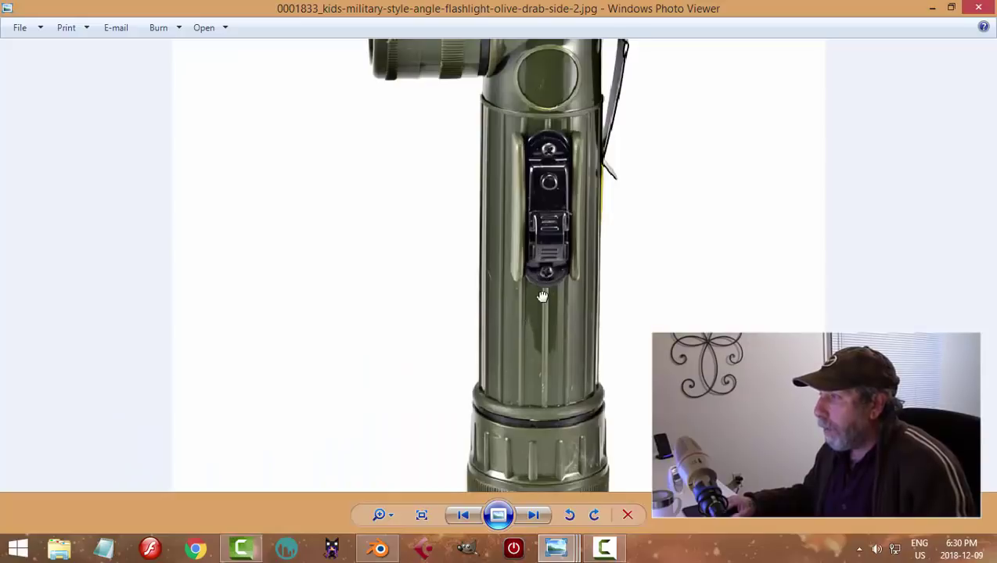
drag(542, 296, 554, 413)
scroll(488, 161, up, 1)
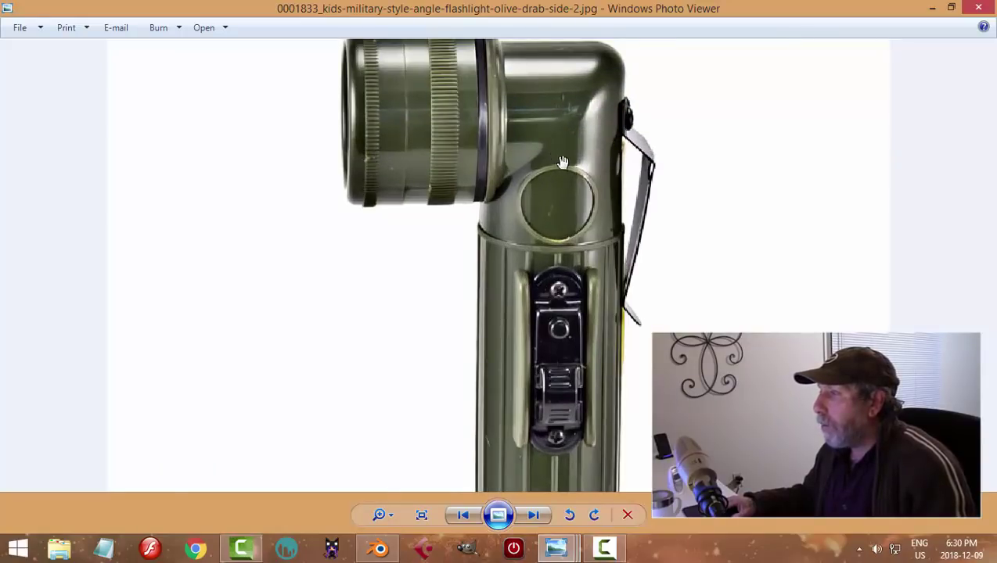
drag(562, 162, 550, 188)
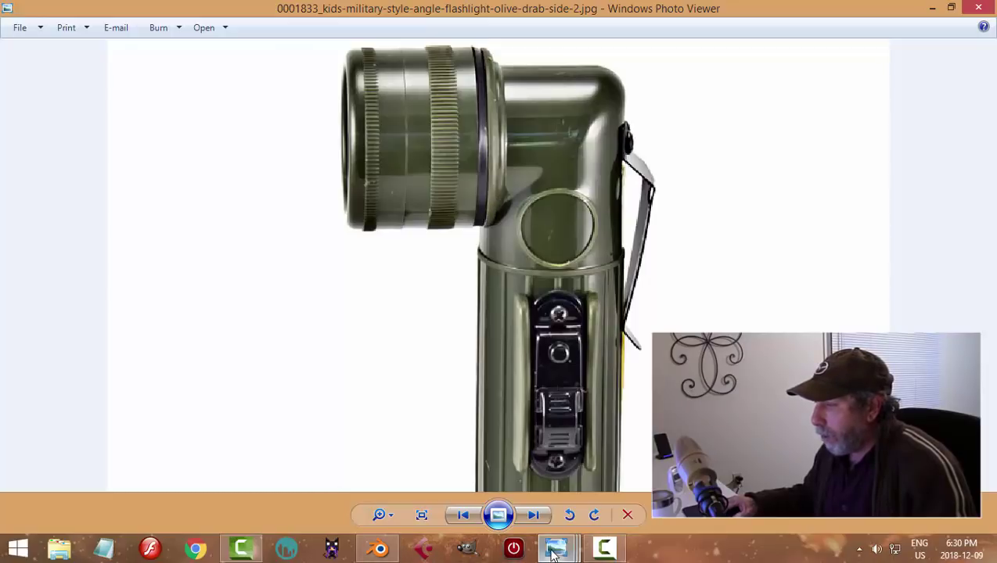
mouse_move(553, 552)
click(290, 480)
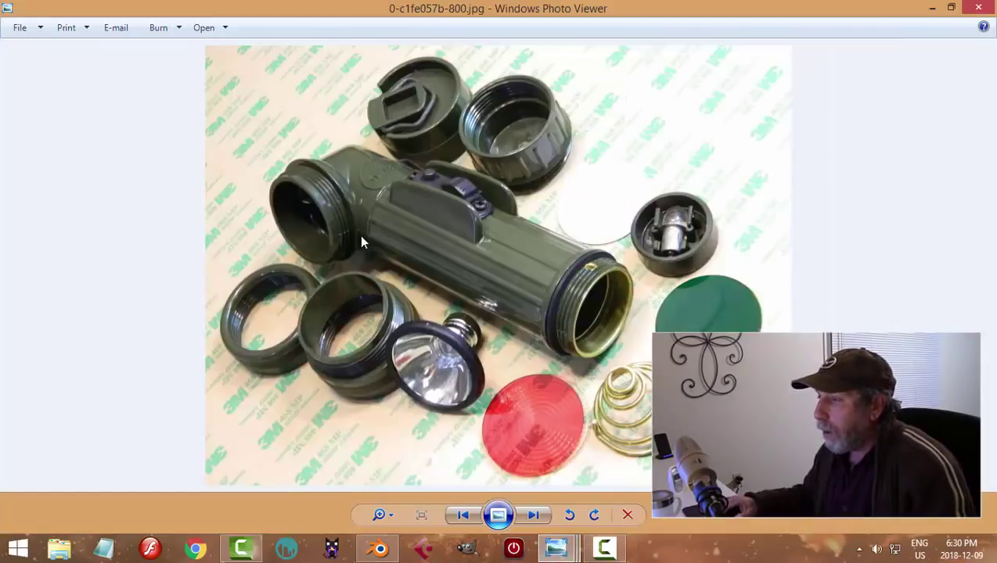
scroll(361, 241, up, 2)
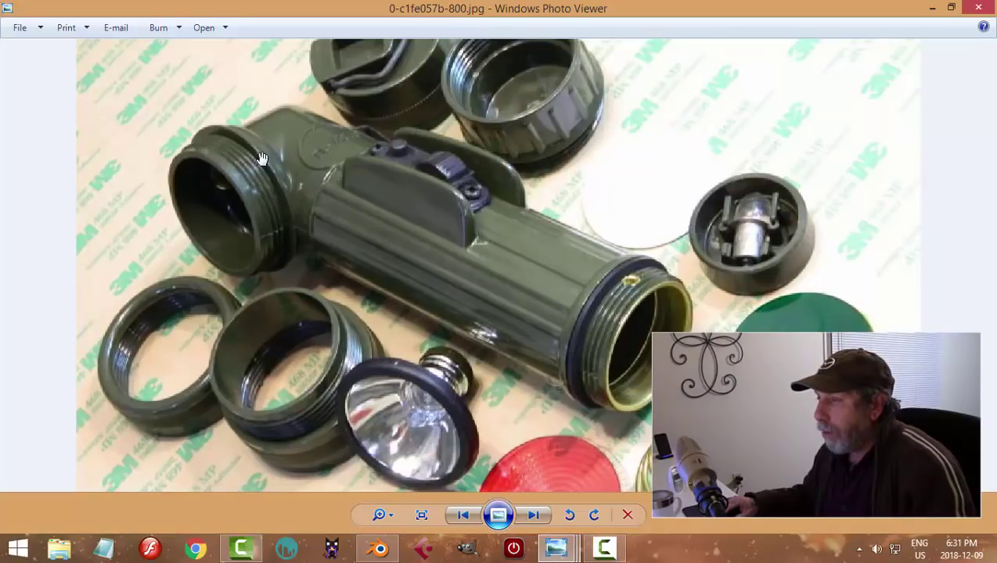
Switch back to Blender, select the opening's edge loop using edge selection in Edit Mode, and nudge it slightly inward along Y.
click(379, 549)
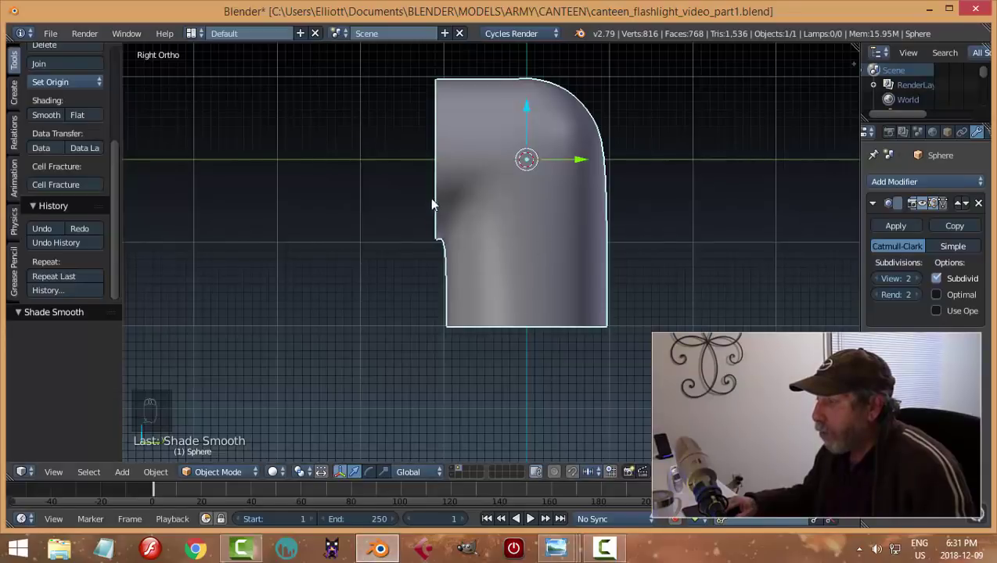
key(Tab)
middle_drag(538, 206, 540, 211)
key(ctrl+Tab)
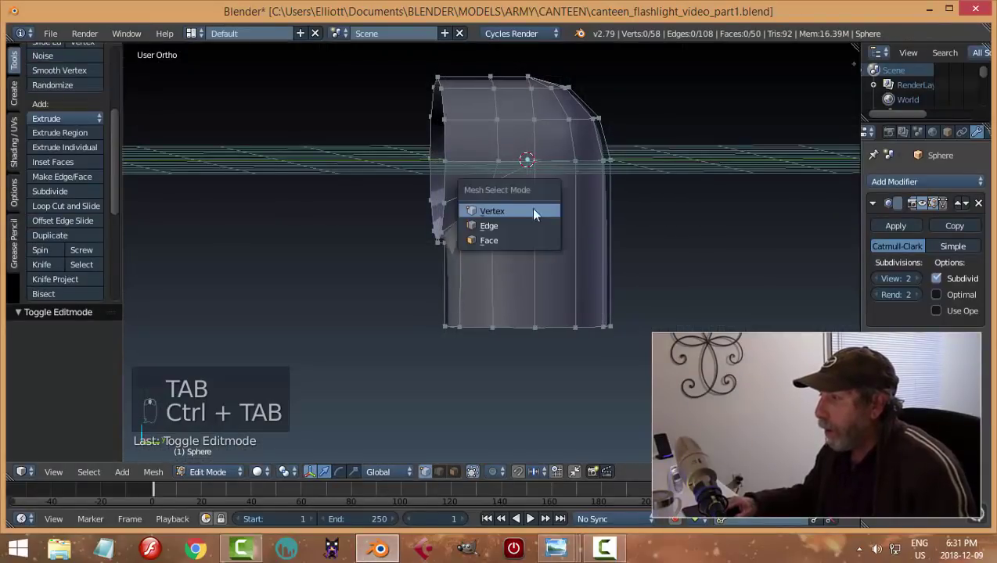
click(497, 224)
alt+right_click(467, 198)
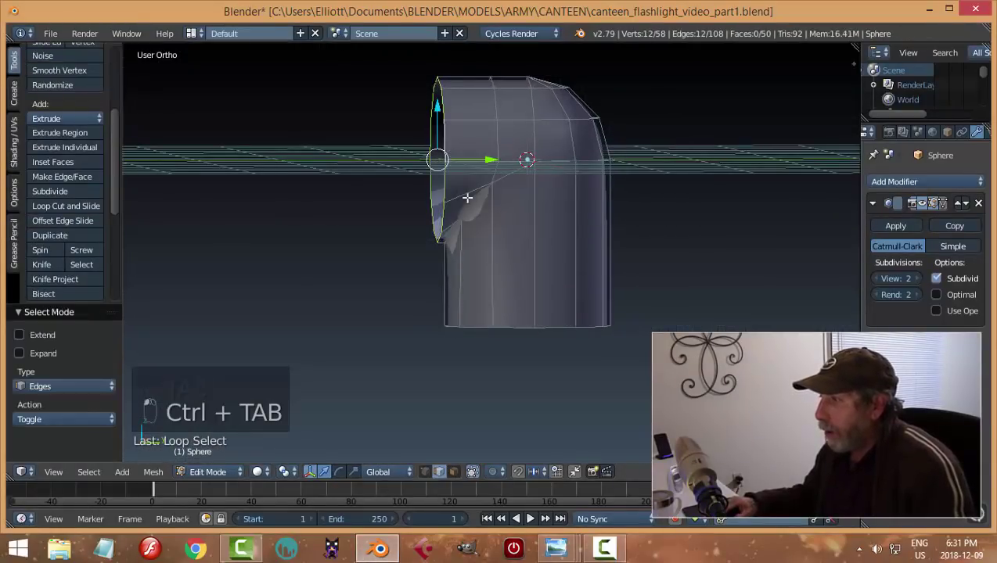
middle_drag(467, 198, 470, 223)
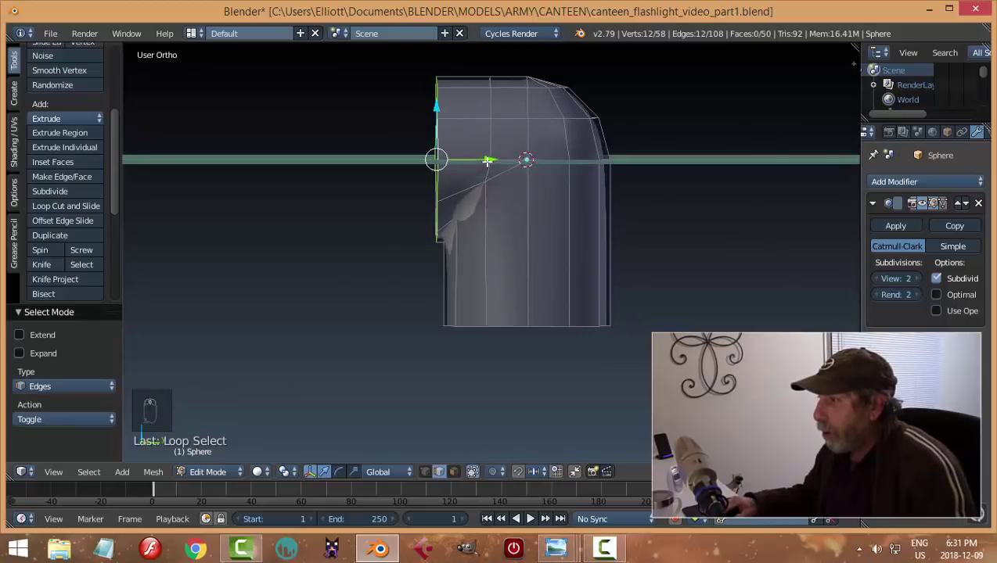
drag(487, 161, 489, 162)
Extrude the opening's edge loop in place, scale it to 1.095, and move it -0.064 along Y to flare the rim.
middle_drag(489, 162, 524, 254)
key(e)
right_click(524, 248)
key(s)
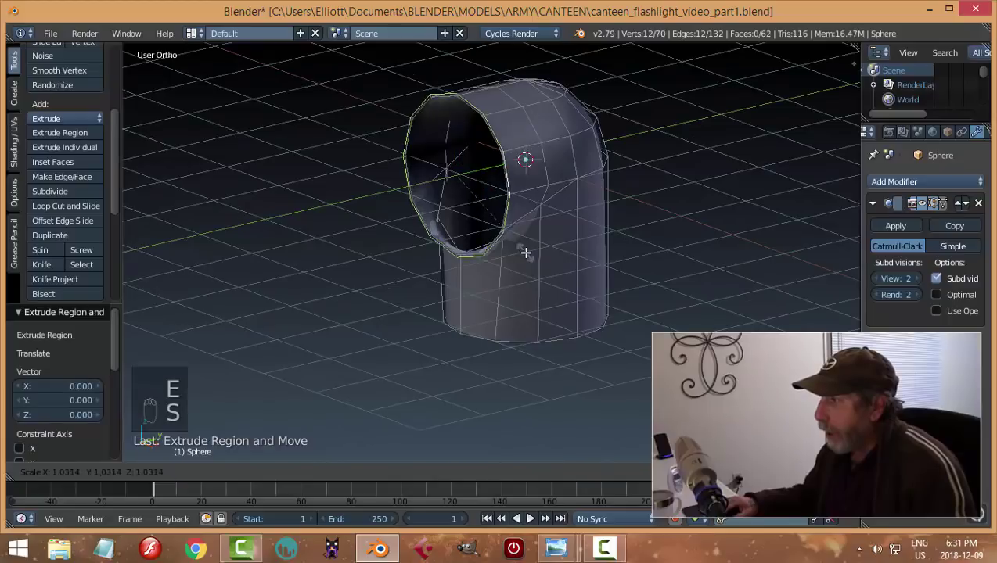
click(555, 246)
middle_drag(555, 247, 519, 228)
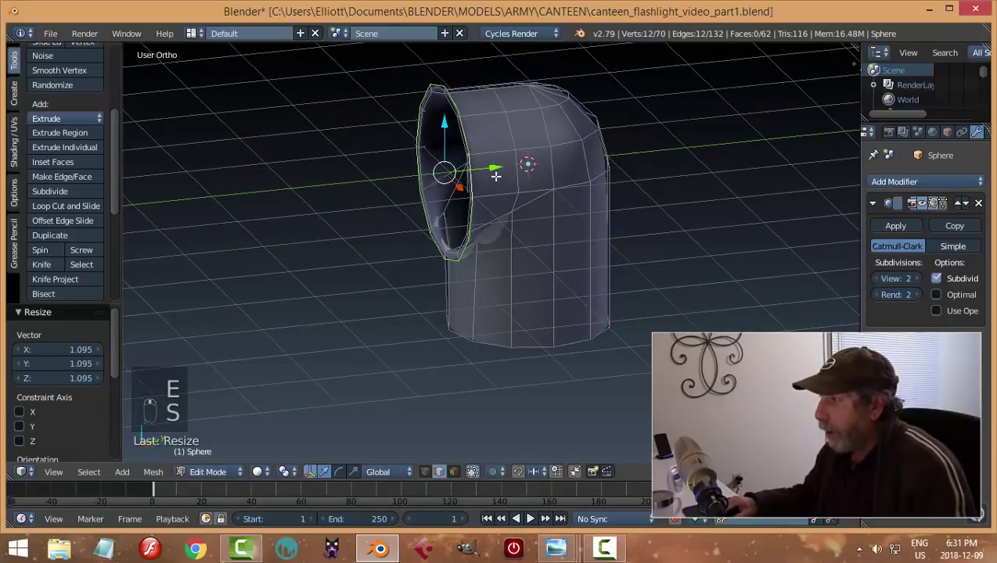
drag(493, 169, 486, 167)
middle_drag(487, 167, 525, 206)
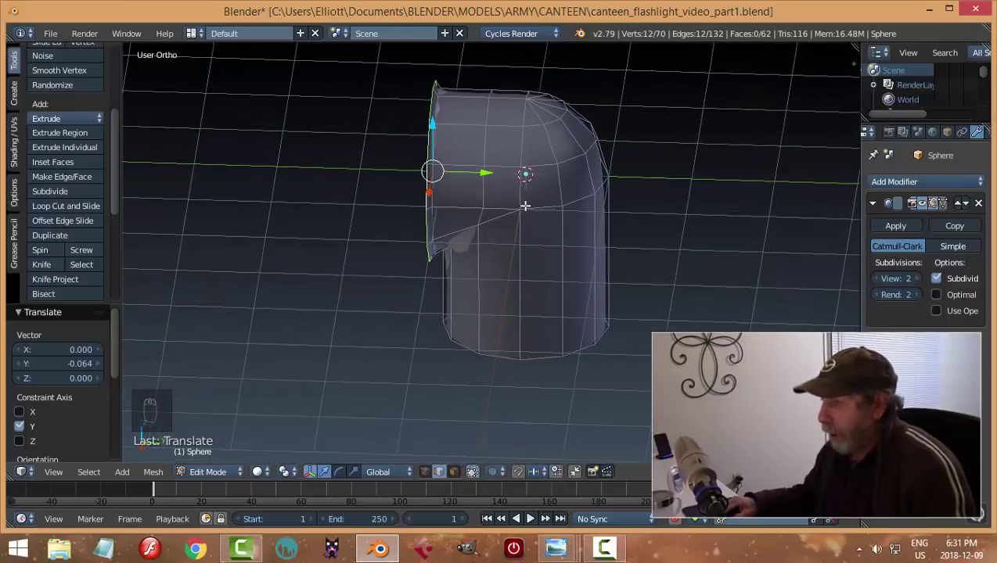
Extrude the flared rim outward along Y into a band, and compare it with the side-view photo in Windows Photo Viewer.
key(e)
drag(489, 176, 473, 173)
mouse_move(557, 547)
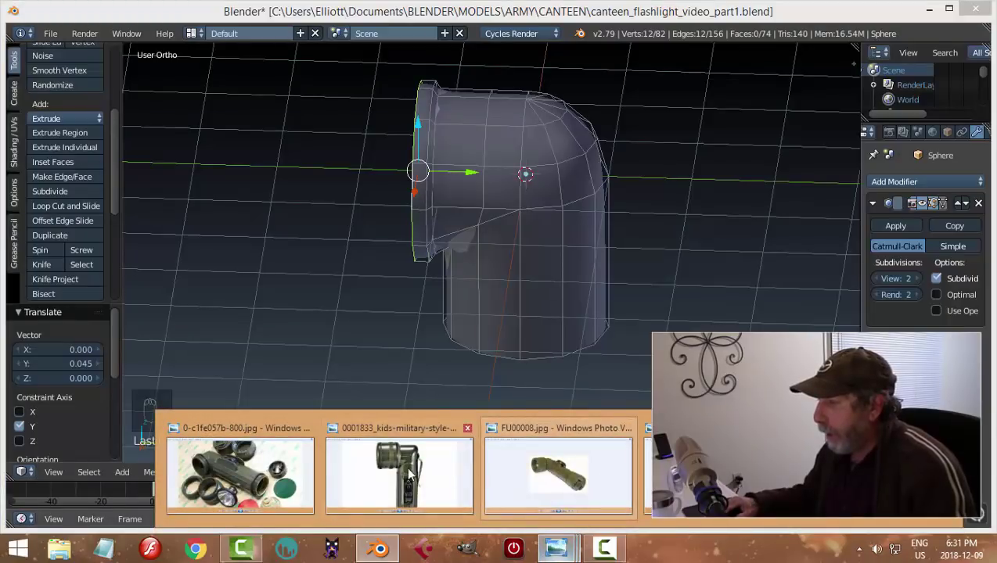
mouse_move(405, 474)
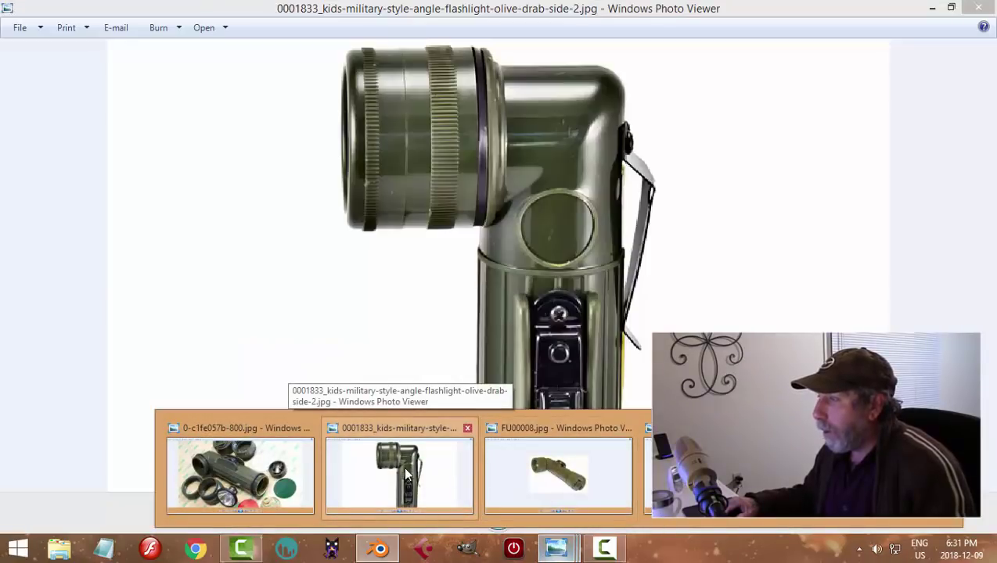
click(405, 473)
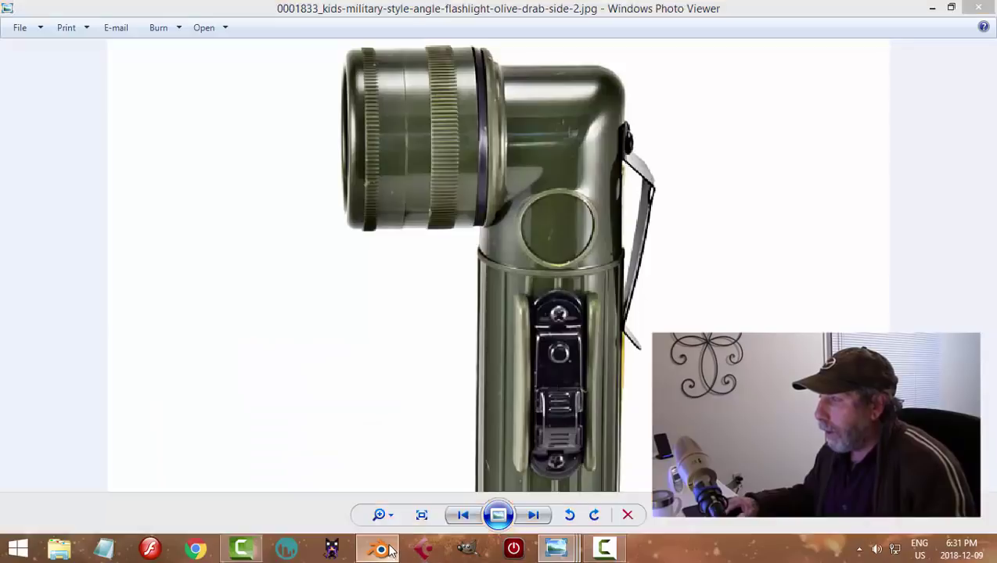
Switch back to Blender, scale the outer rim loop to 1.047, and extrude it about 0.035 outward along negative Y.
click(379, 547)
middle_drag(525, 251, 562, 251)
key(s)
click(612, 252)
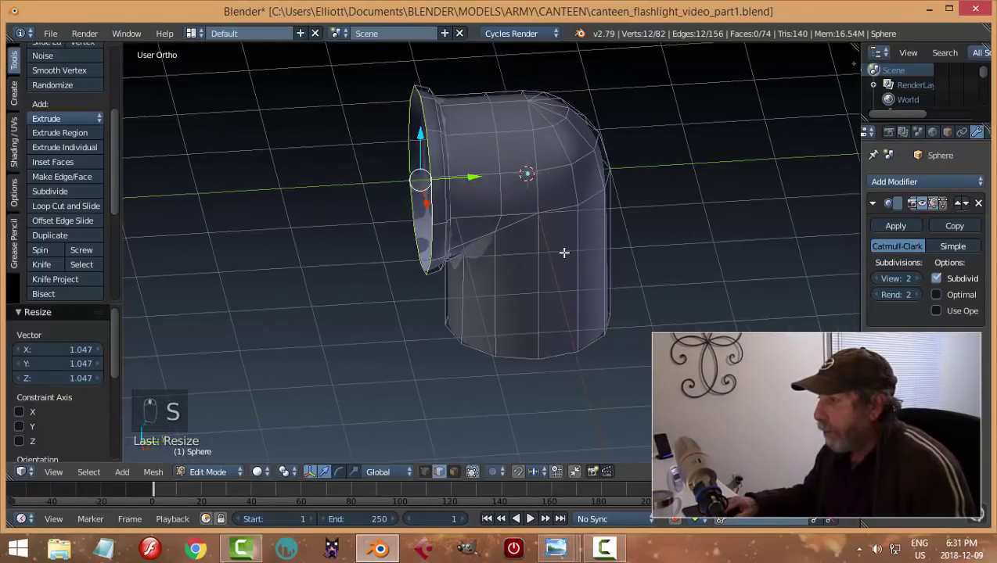
key(e)
click(561, 252)
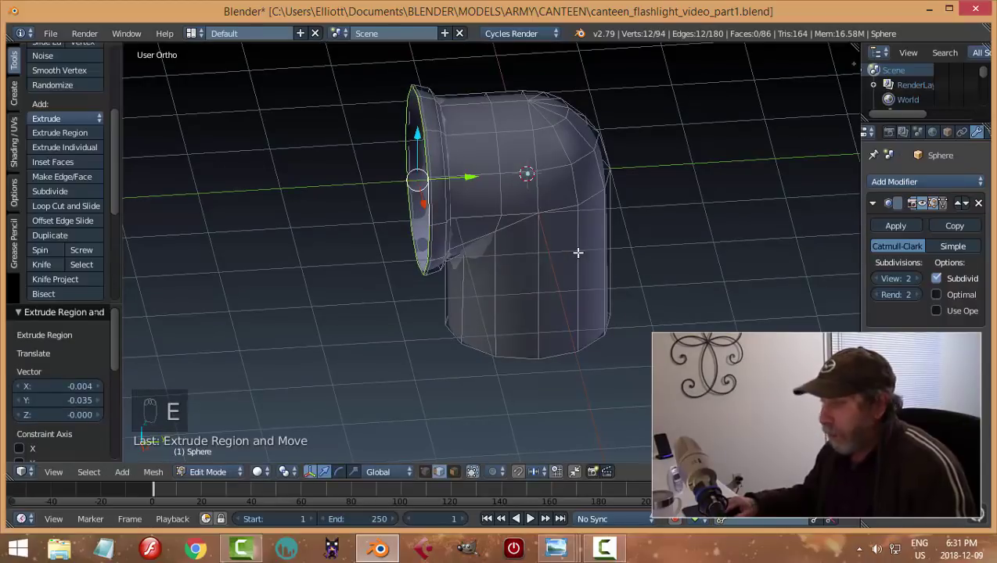
Deselect the rim, switch to Object Mode, and inspect the smoothed flange and its junction with the elbow body.
key(a)
key(Tab)
click(503, 253)
middle_drag(600, 245, 539, 228)
scroll(501, 229, up, 2)
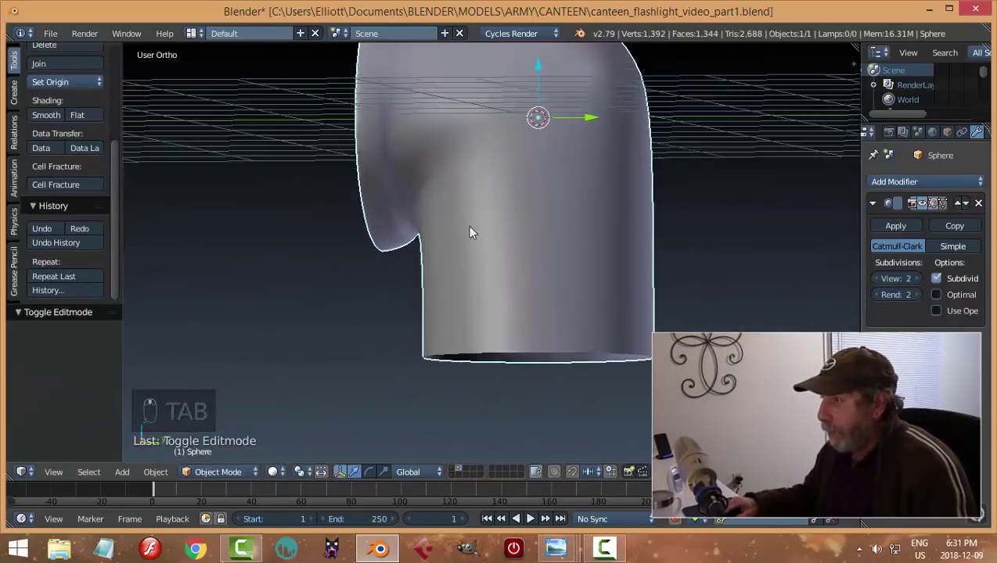
middle_drag(472, 232, 514, 247)
Return to Edit Mode, select the flange's outermost edge loop, and grow the selection two steps over the flange.
key(Tab)
click(628, 239)
middle_drag(505, 212, 469, 205)
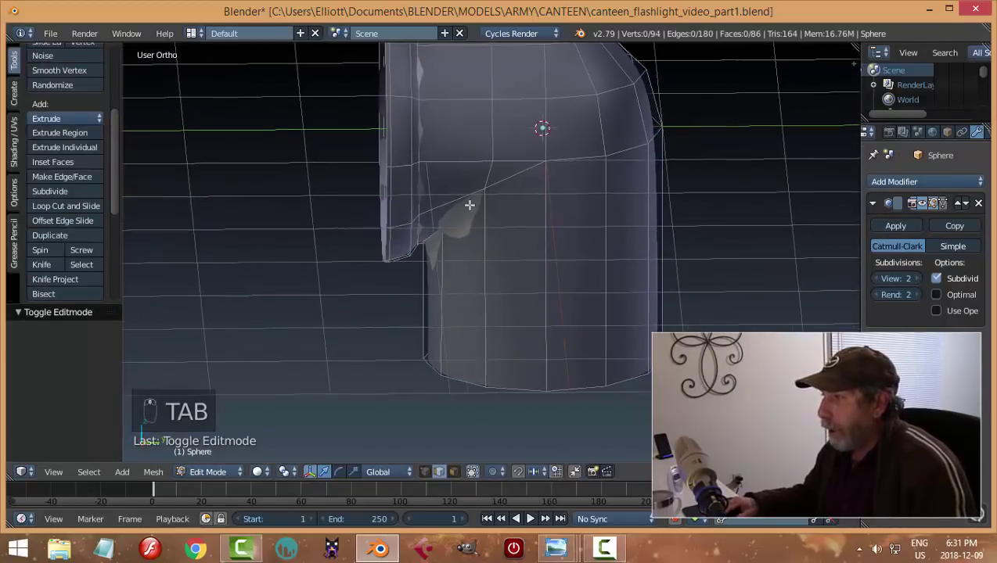
alt+right_click(385, 138)
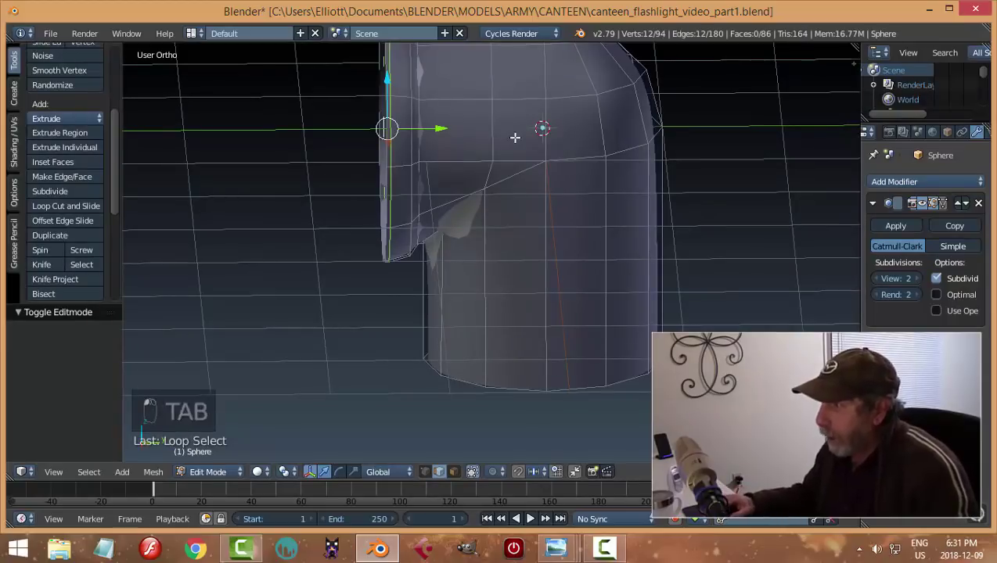
middle_drag(514, 135, 476, 139)
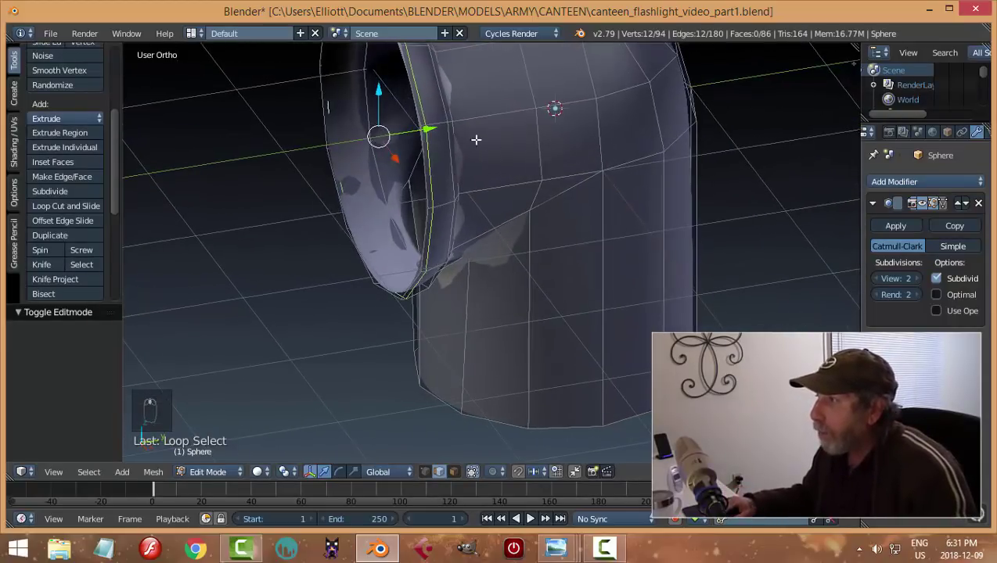
key(a)
alt+right_click(413, 86)
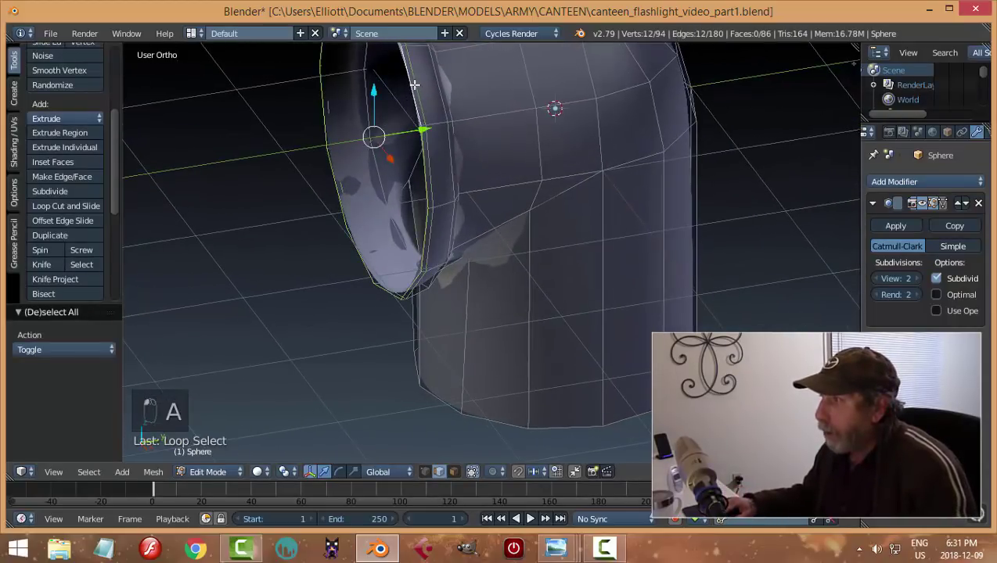
key(ctrl+KP_Add)
key(ctrl+KP_Add)
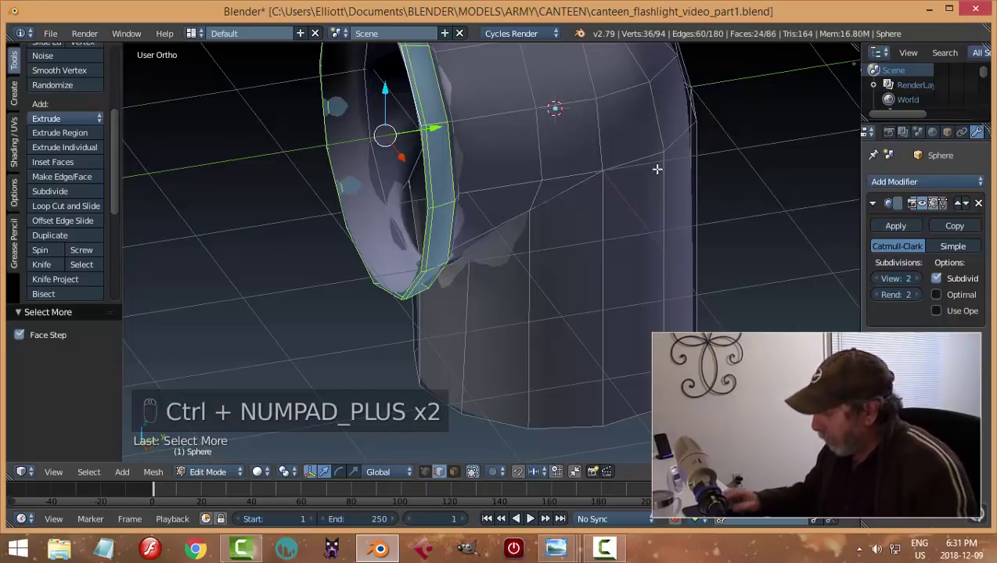
Grow the flange selection one more step, move it 0.056 along Y in the right view, and check it in Object Mode.
key(KP_3)
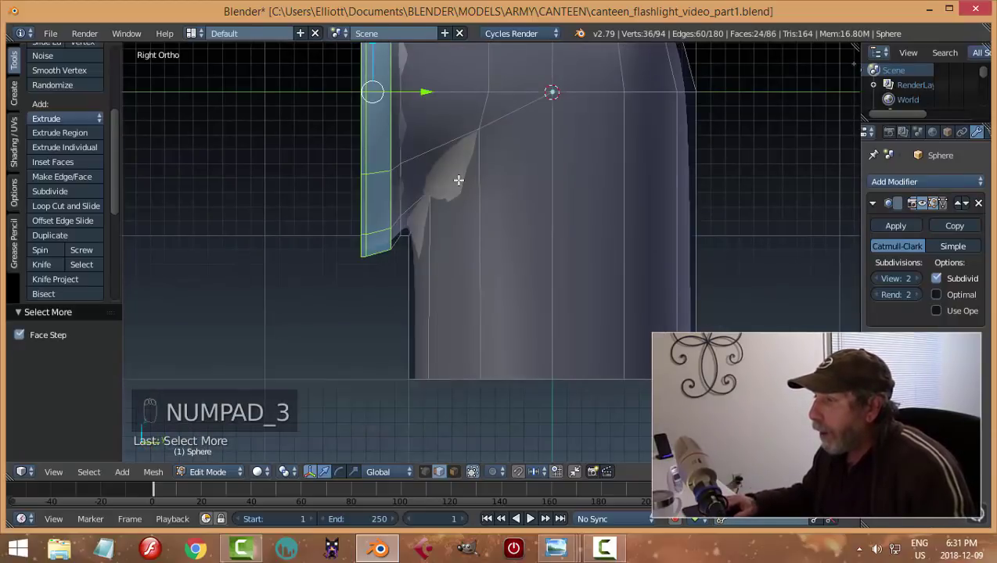
key(ctrl+KP_Add)
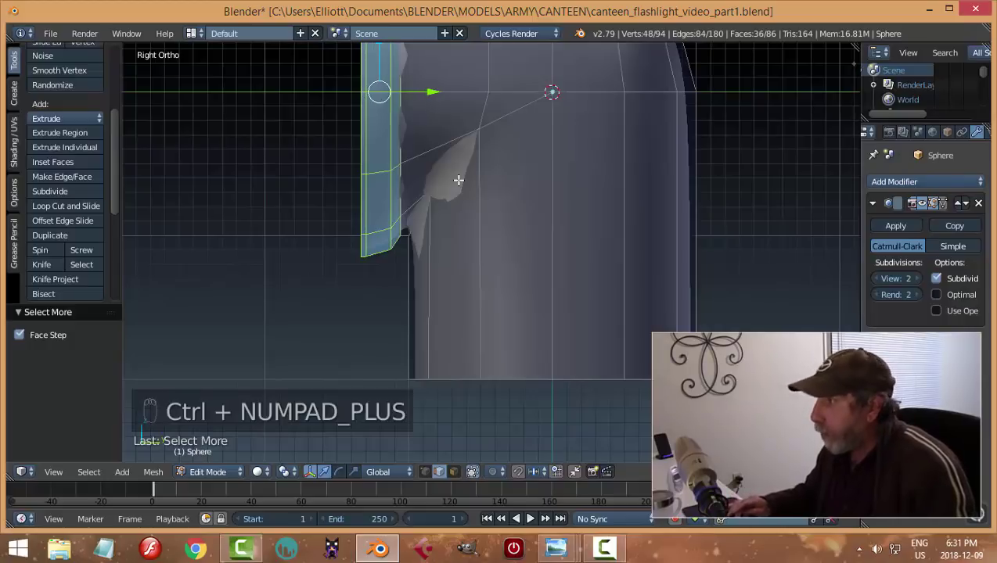
drag(435, 94, 440, 95)
scroll(521, 172, down, 3)
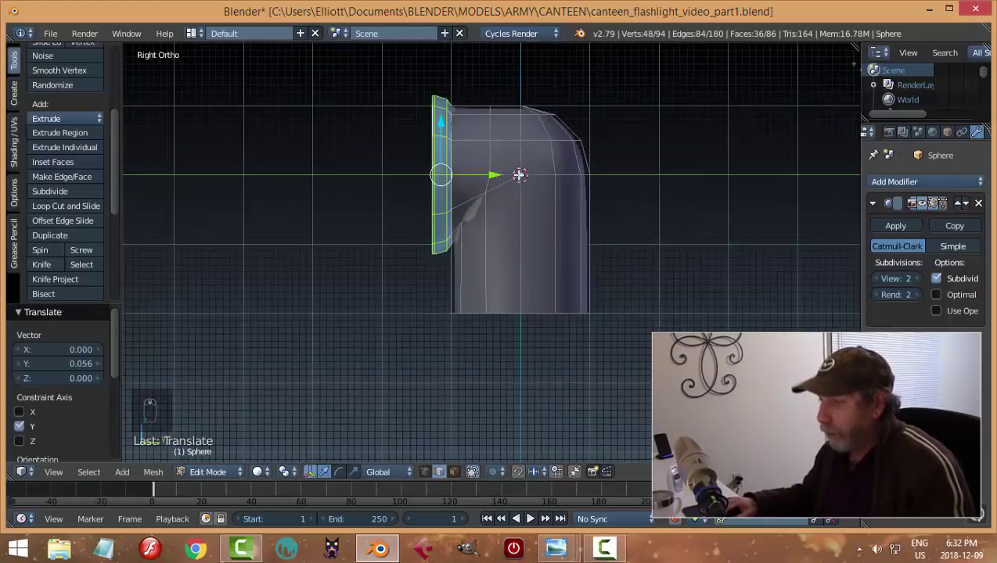
key(Tab)
middle_drag(602, 144, 561, 180)
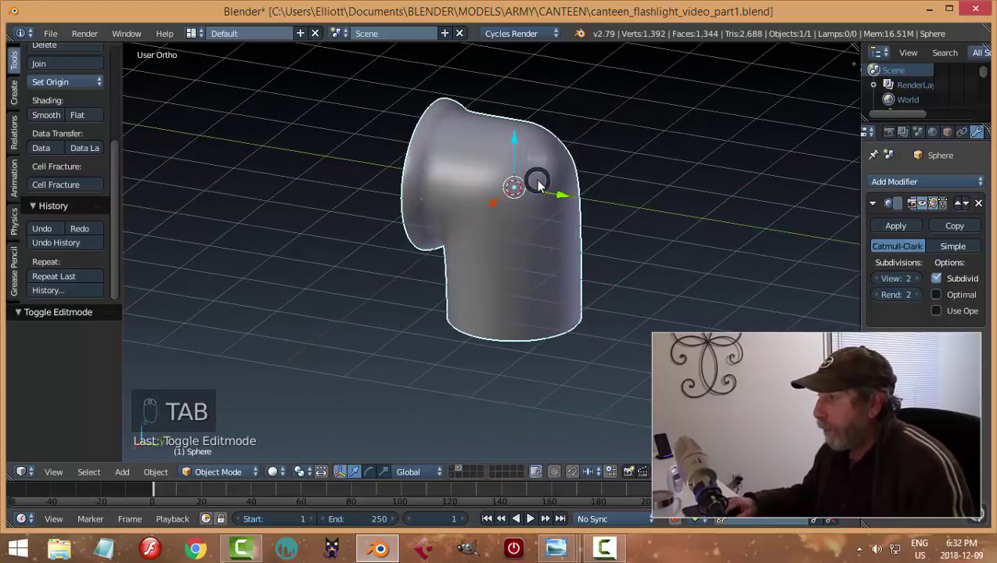
Add a loop cut around the neck, slid about -0.85 close behind the flange, and inspect the sharpened crease in Object Mode.
key(Tab)
scroll(430, 161, up, 3)
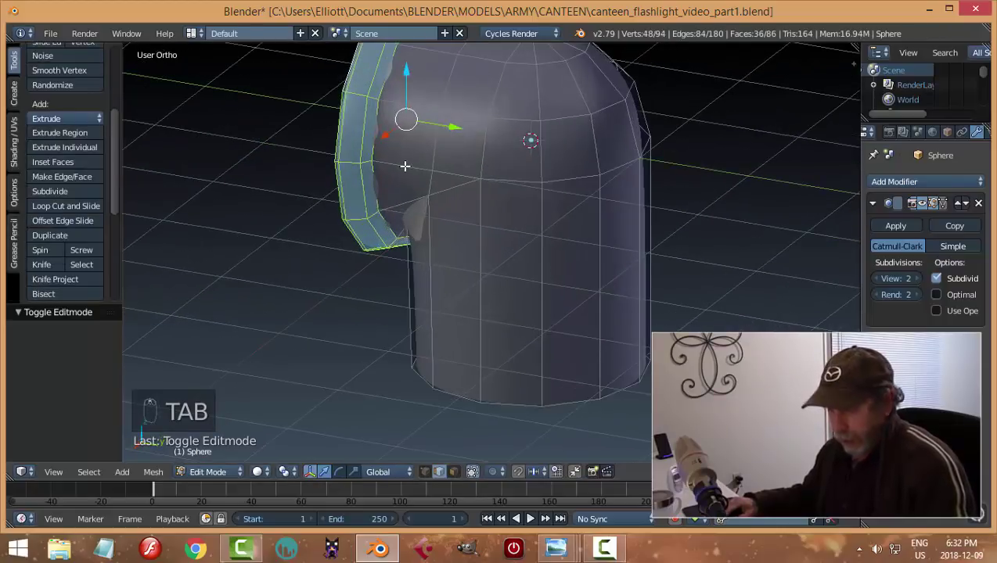
key(ctrl+r)
click(394, 160)
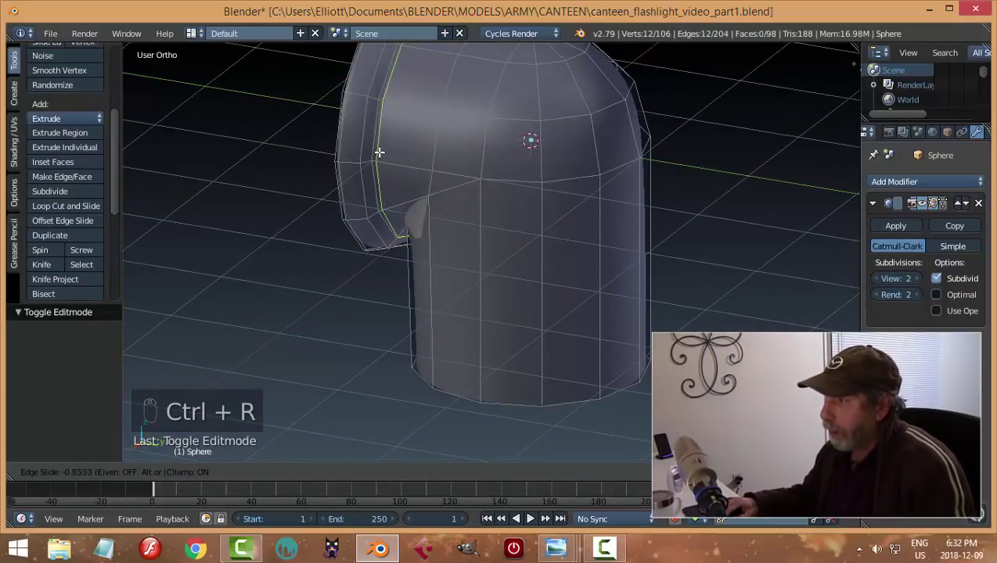
click(379, 152)
key(Tab)
click(334, 161)
scroll(426, 188, down, 3)
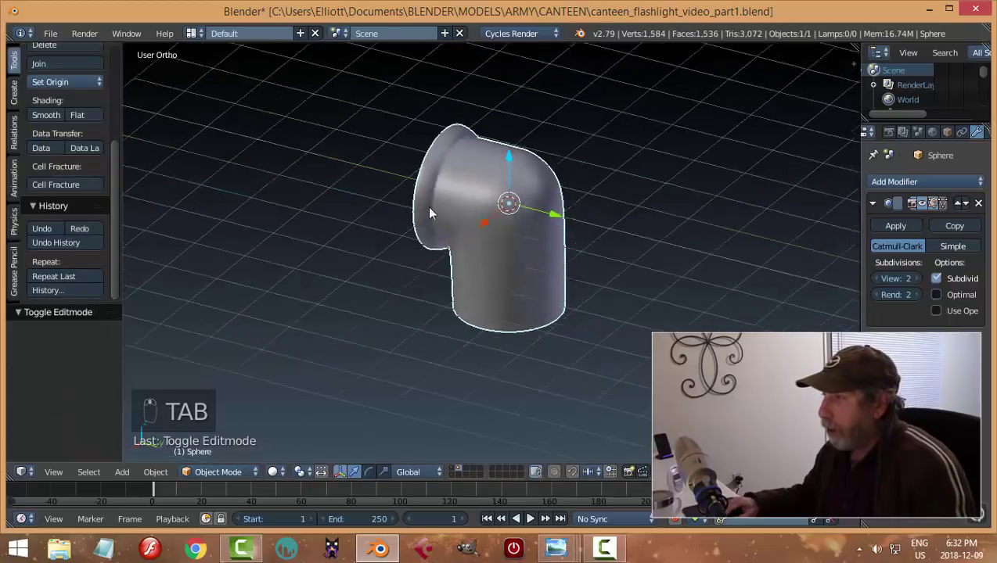
middle_drag(429, 213, 490, 199)
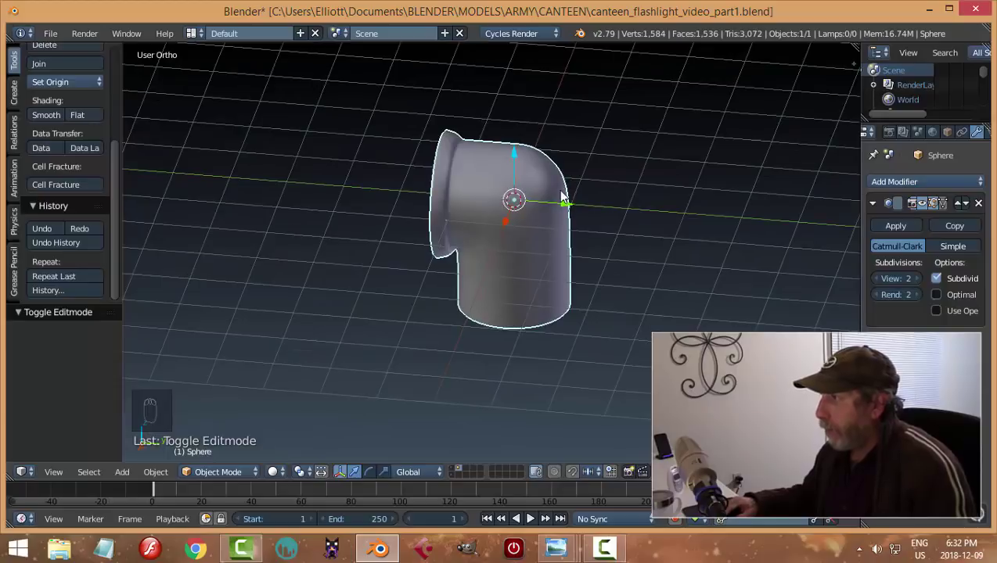
Save the Blender file over the existing version, and switch to the side-view flashlight photo in Windows Photo Viewer.
key(ctrl+s)
click(618, 196)
middle_drag(623, 213, 602, 226)
click(555, 547)
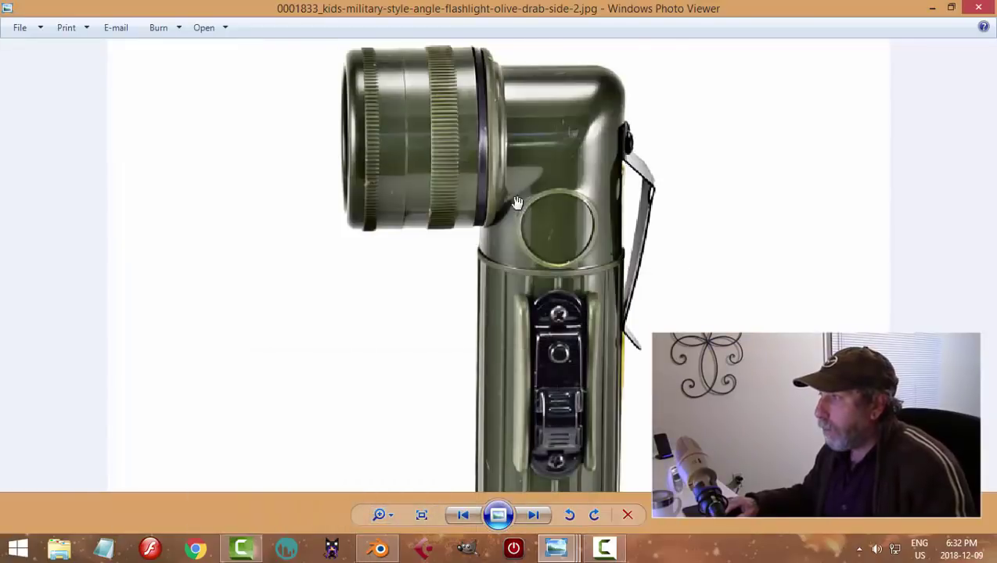
Examine the elbow and head joint in the side-view flashlight photo and the threaded opening in the disassembled-parts photo.
scroll(535, 199, up, 2)
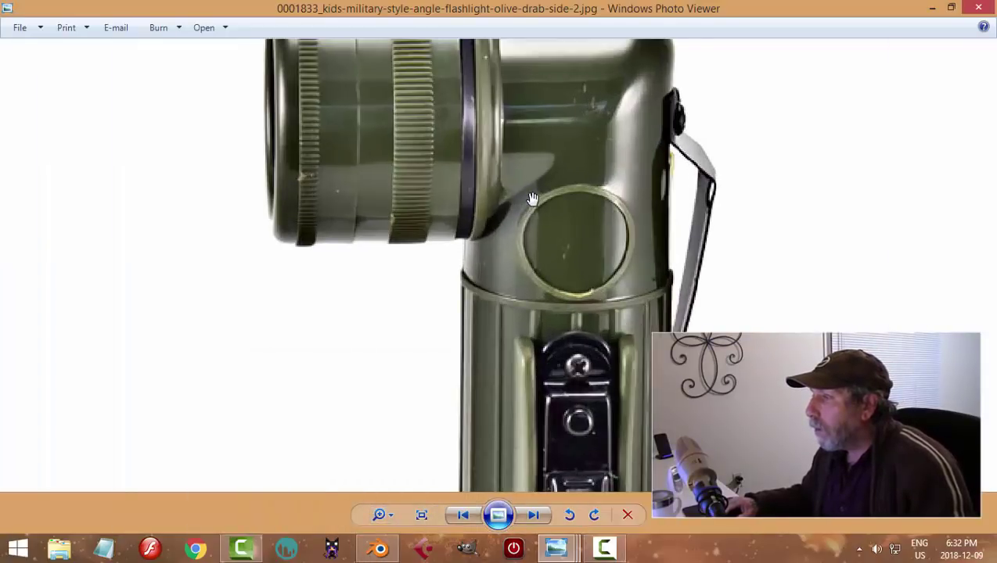
scroll(532, 199, down, 1)
scroll(532, 198, down, 1)
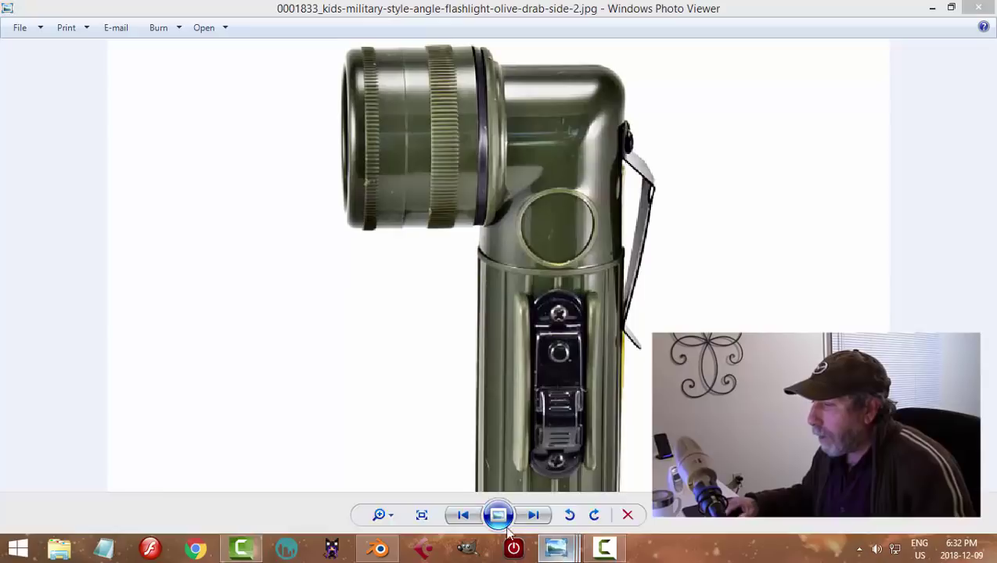
mouse_move(563, 552)
click(208, 469)
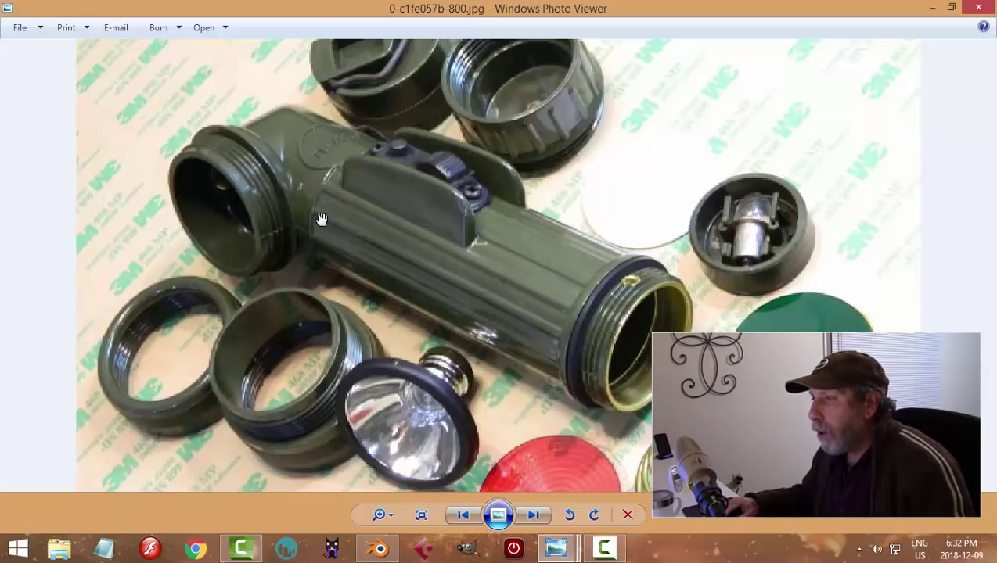
scroll(284, 202, down, 1)
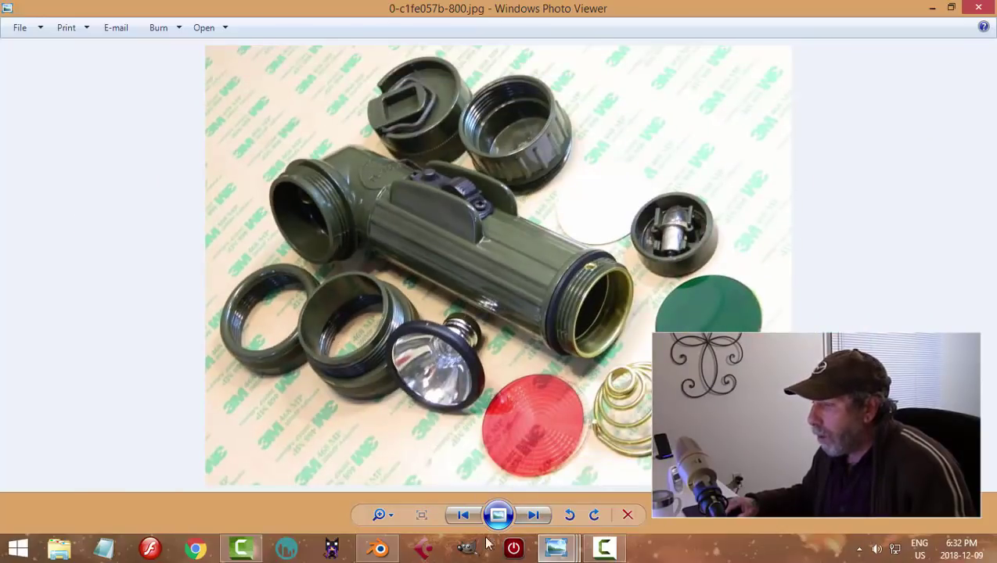
Switch to Blender, enter Edit Mode with nothing selected, and select the edge loop around the flange's open rim.
click(374, 550)
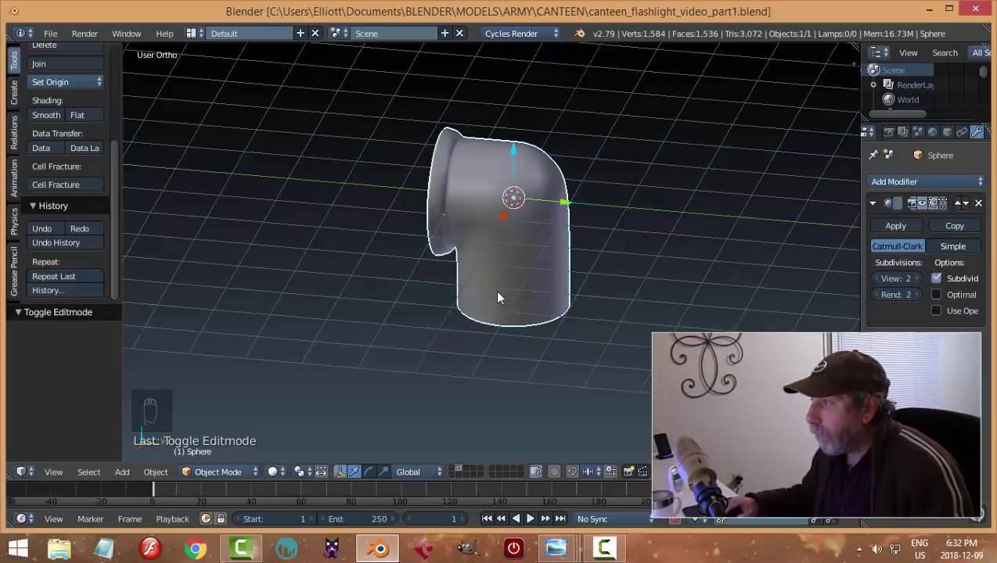
middle_drag(496, 291, 556, 225)
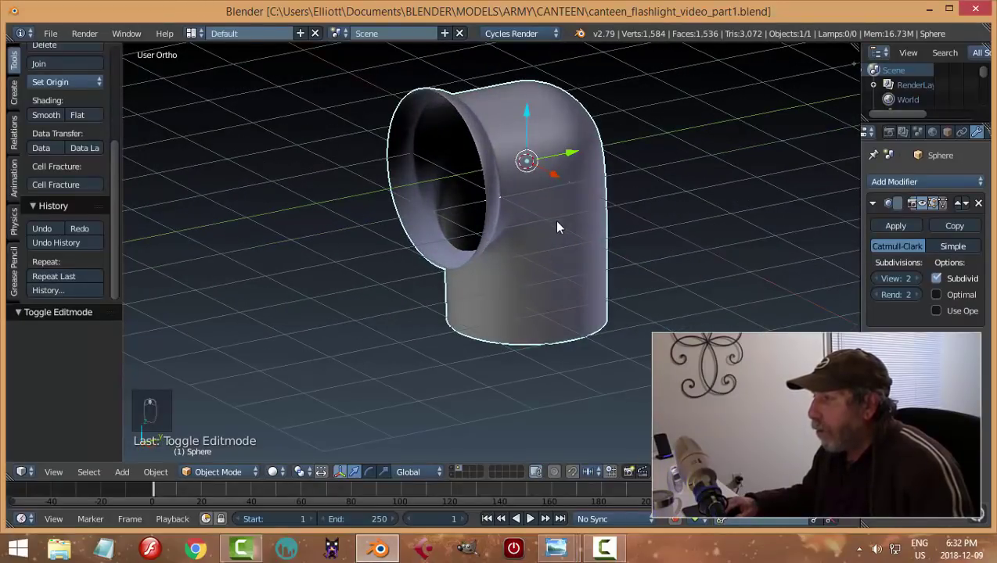
key(Tab)
click(560, 186)
key(a)
key(a)
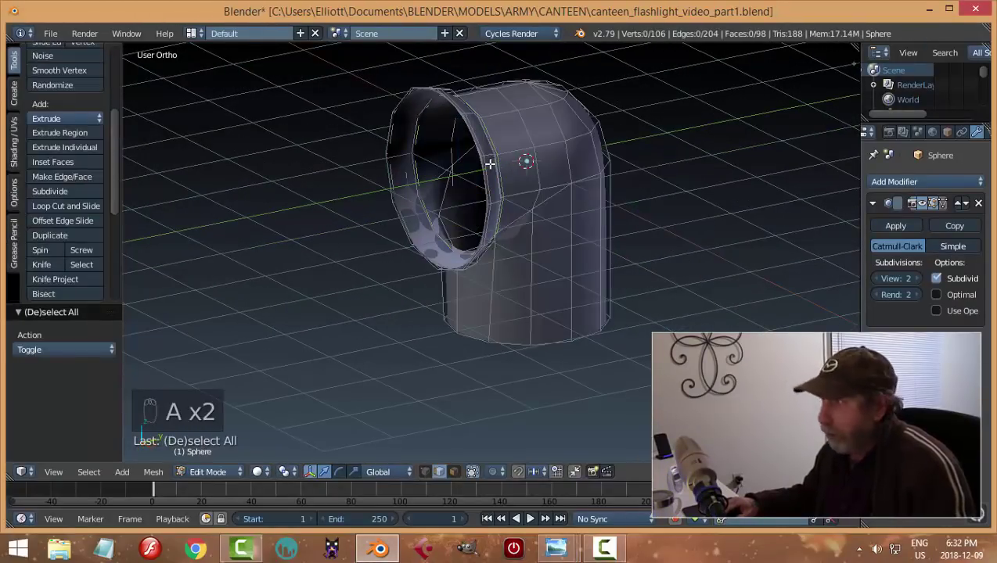
alt+right_click(467, 129)
scroll(561, 189, up, 5)
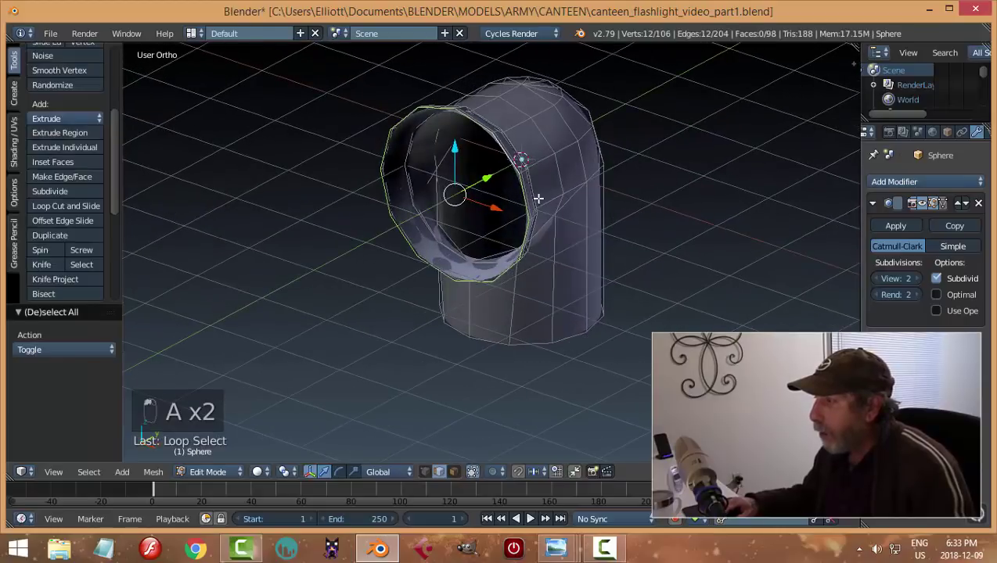
middle_drag(589, 202, 603, 220)
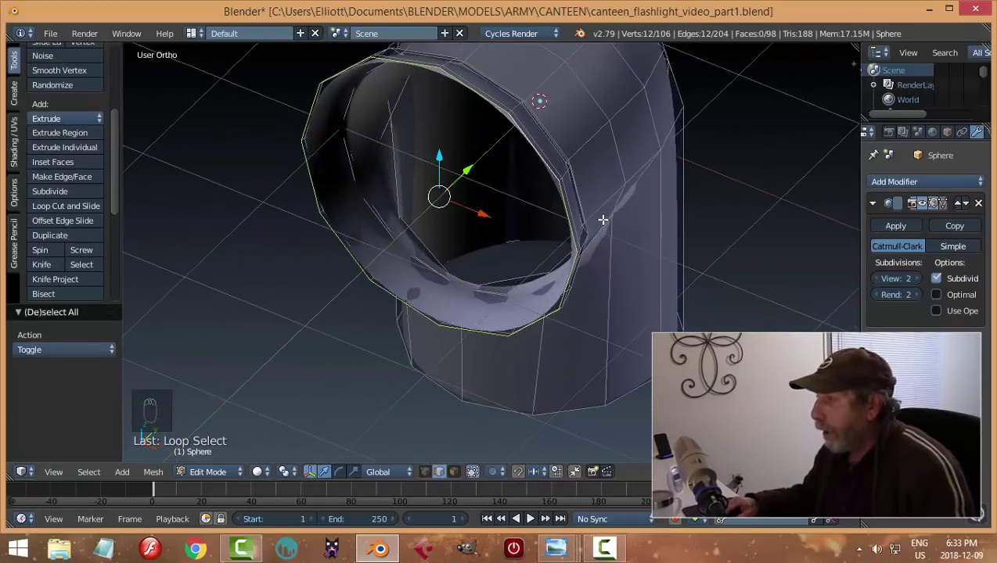
Extrude the flange's rim loop in place and scale the new loop to 0.960 to form a narrow front face.
key(e)
right_click(661, 208)
key(s)
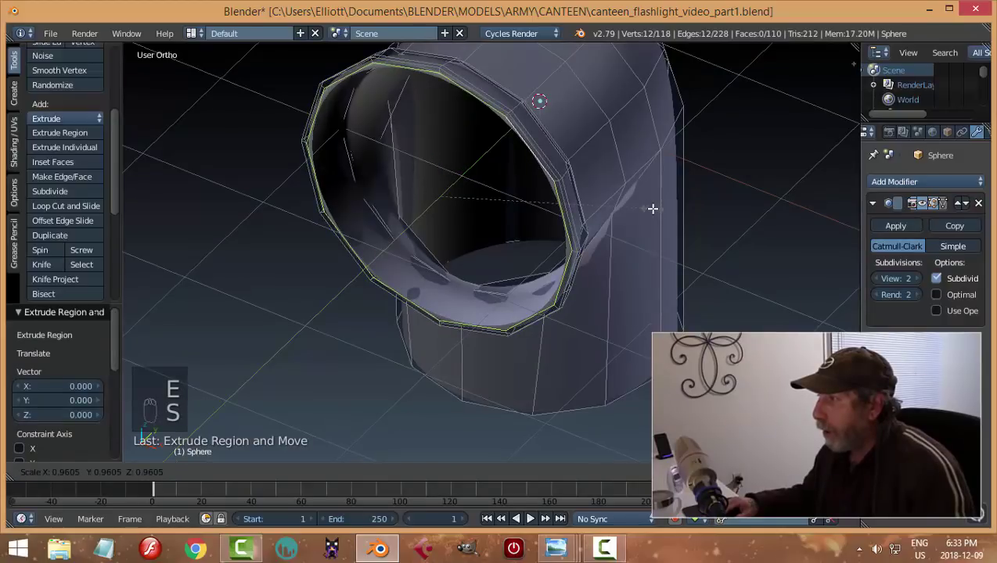
click(652, 208)
middle_drag(652, 208, 632, 205)
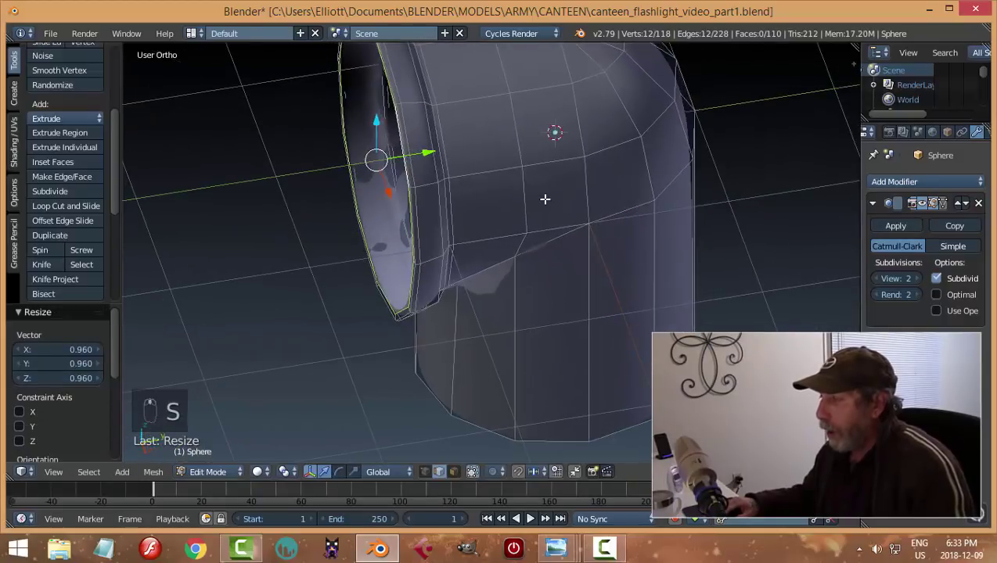
Extrude the inner rim loop forward along Y into a short collar and fine-tune its position by 0.010 along Y.
shift+middle_drag(545, 200, 644, 203)
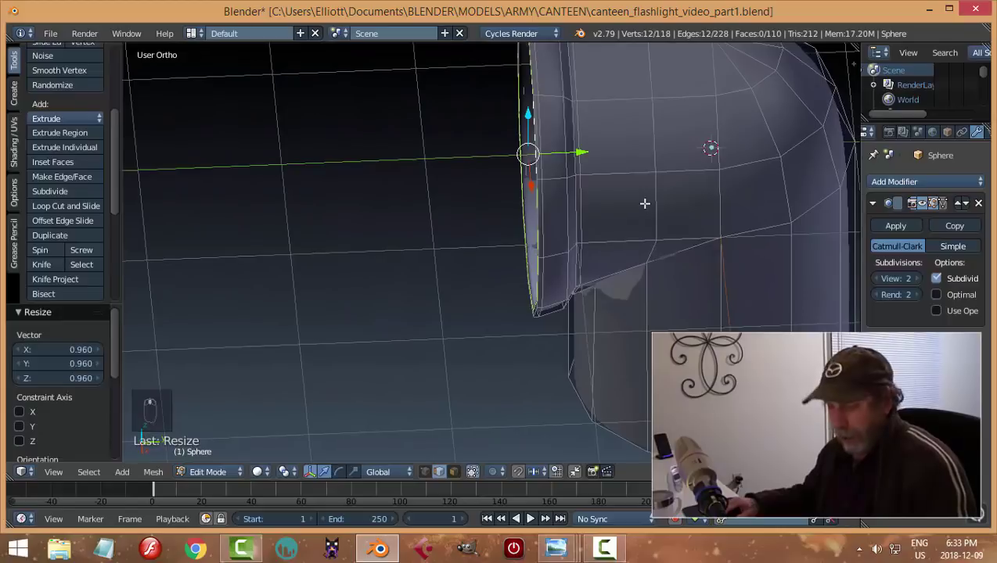
key(e)
right_click(645, 204)
drag(587, 155, 581, 179)
click(563, 156)
scroll(582, 172, down, 6)
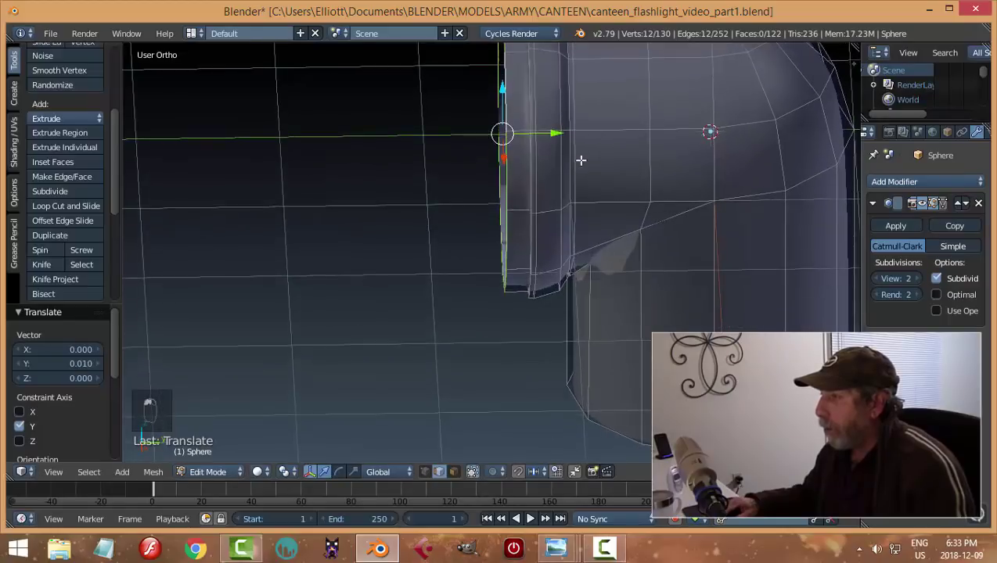
Add one unslid loop cut around the rim where the flange meets the collar, and return to Object Mode.
key(a)
mouse_move(605, 186)
middle_down()
mouse_move(643, 169)
mouse_move(596, 195)
middle_up()
scroll(560, 140, up, 3)
key(ctrl+r)
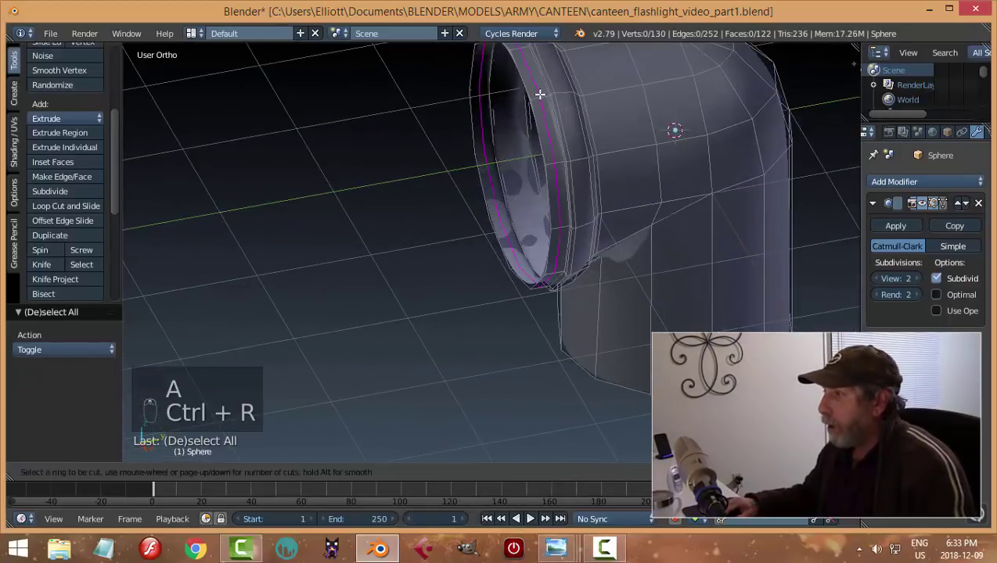
click(549, 97)
right_click(606, 136)
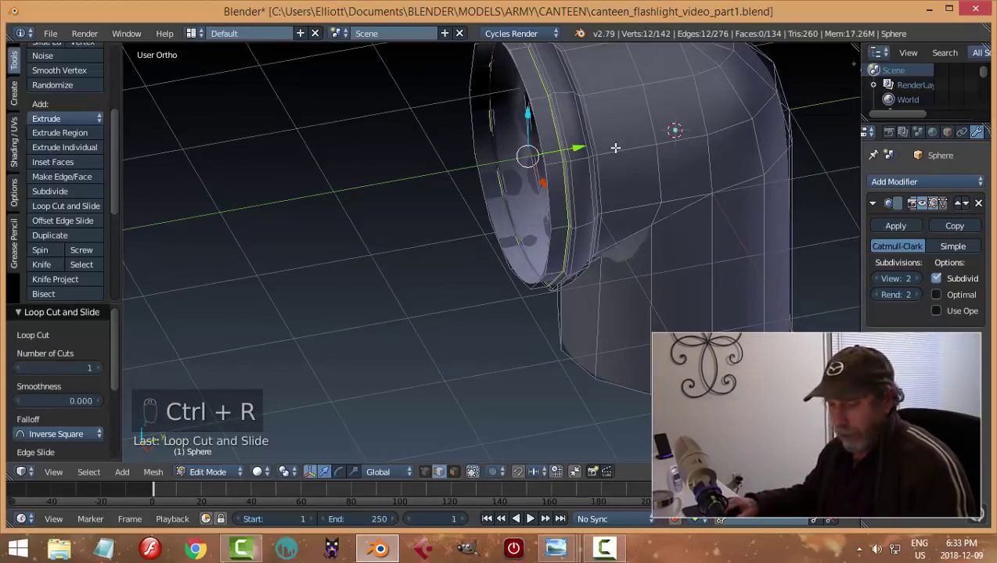
key(a)
key(Tab)
Inspect the smoothed flange and collar, and compare them with the disassembled-parts and side-view photos in Windows Photo Viewer.
middle_drag(661, 147, 626, 145)
scroll(615, 169, down, 2)
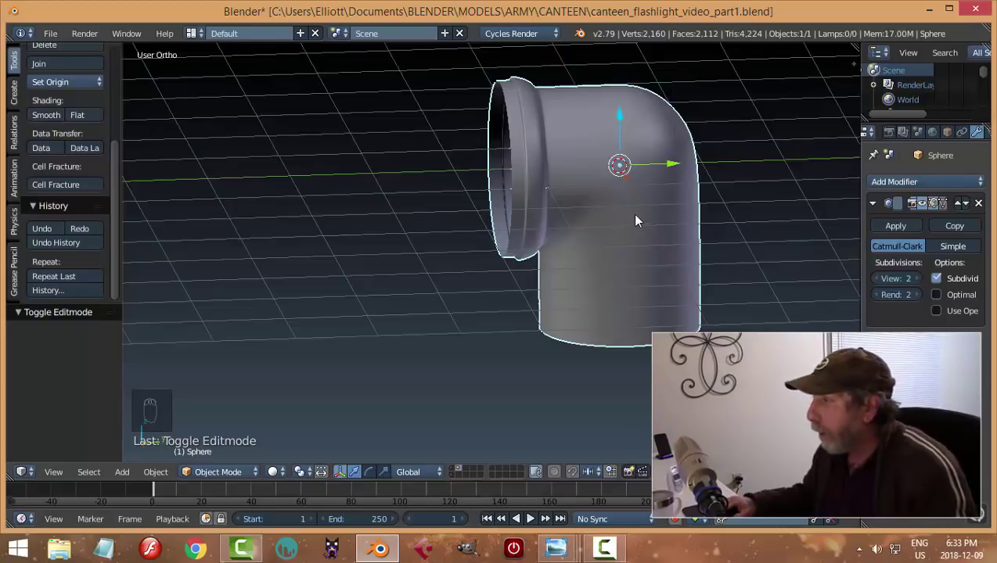
middle_drag(638, 222, 578, 238)
scroll(576, 241, up, 4)
scroll(576, 240, down, 1)
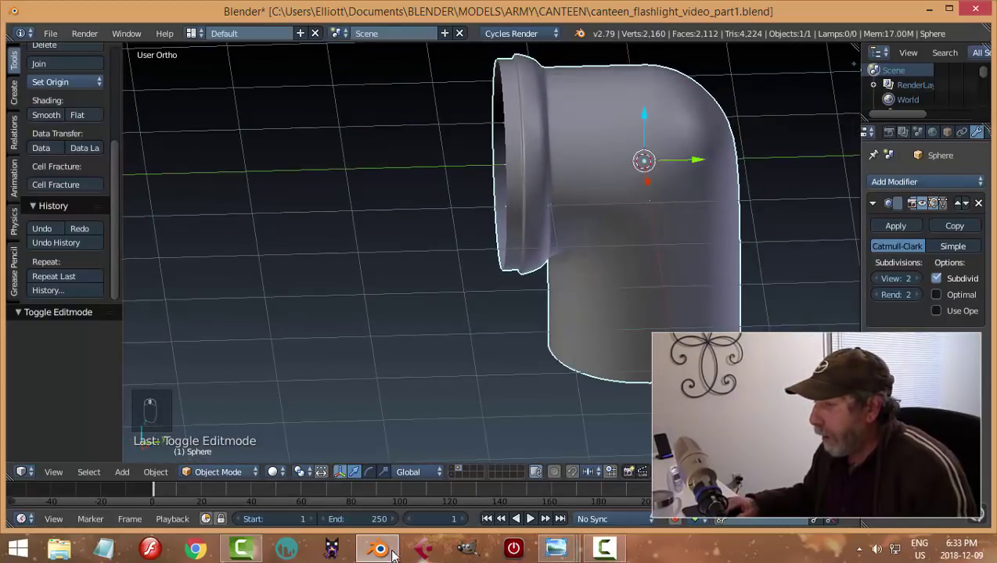
mouse_move(547, 554)
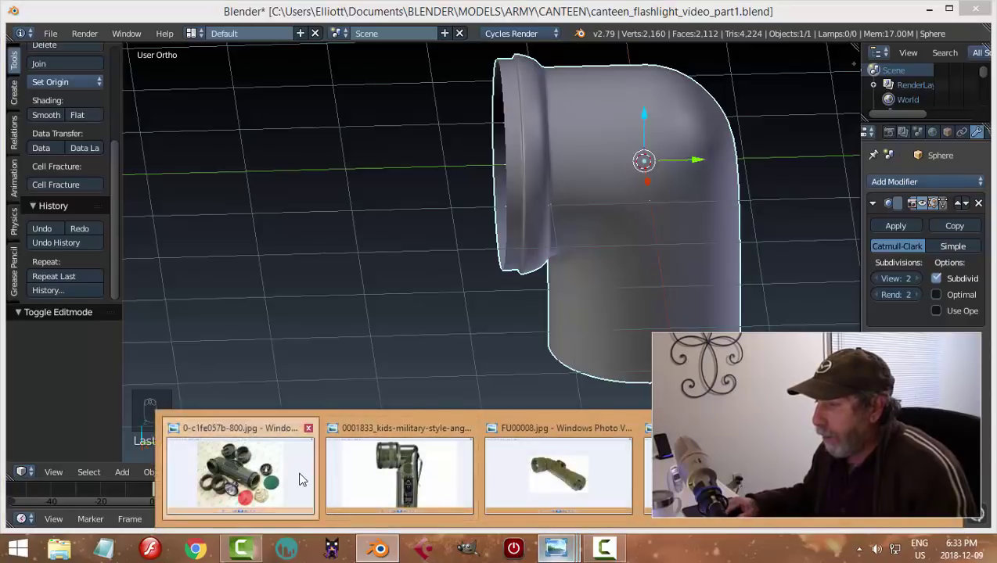
click(301, 475)
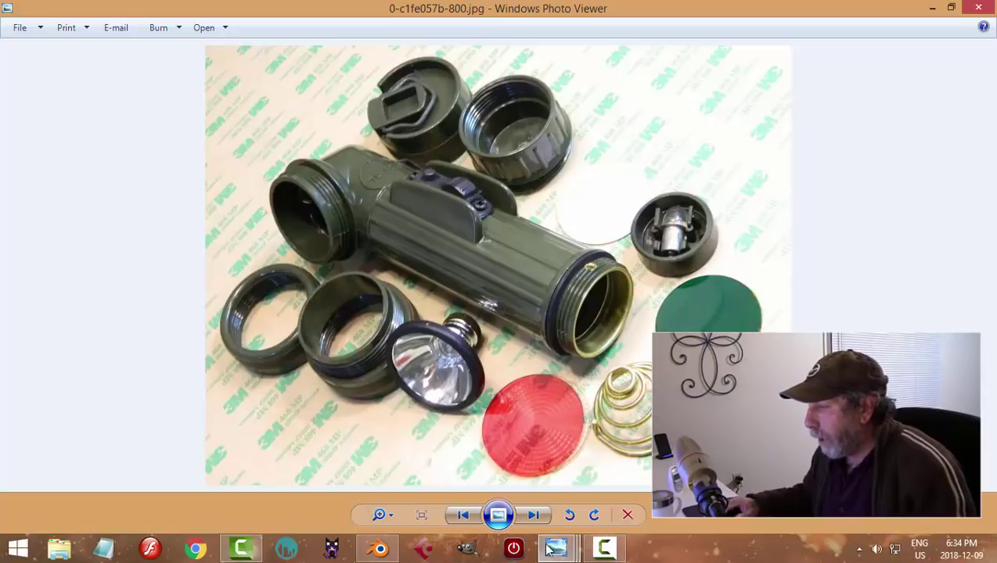
mouse_move(550, 550)
click(423, 483)
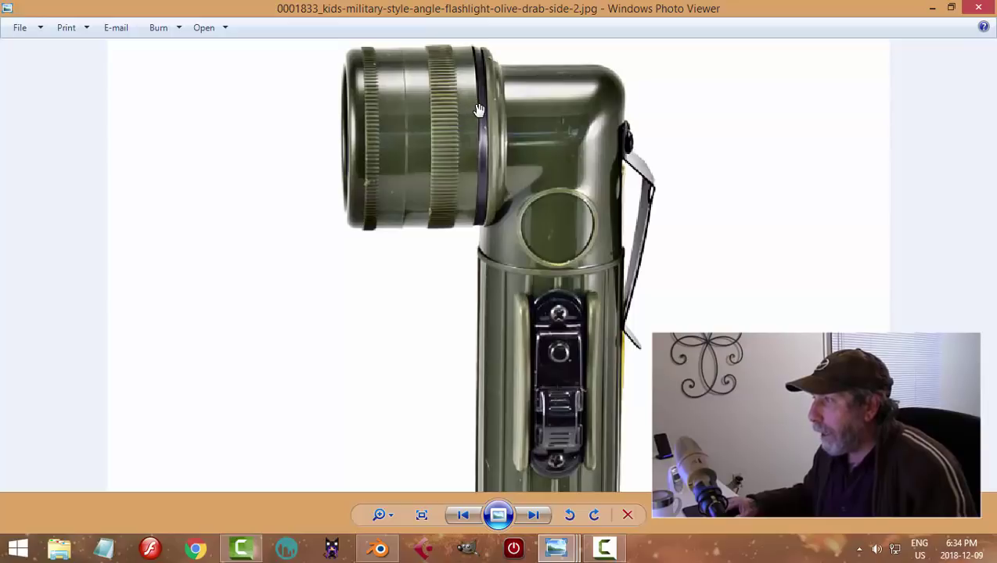
Switch to Blender, enter Edit Mode on the elbow body, and select the collar's front edge loop.
click(379, 548)
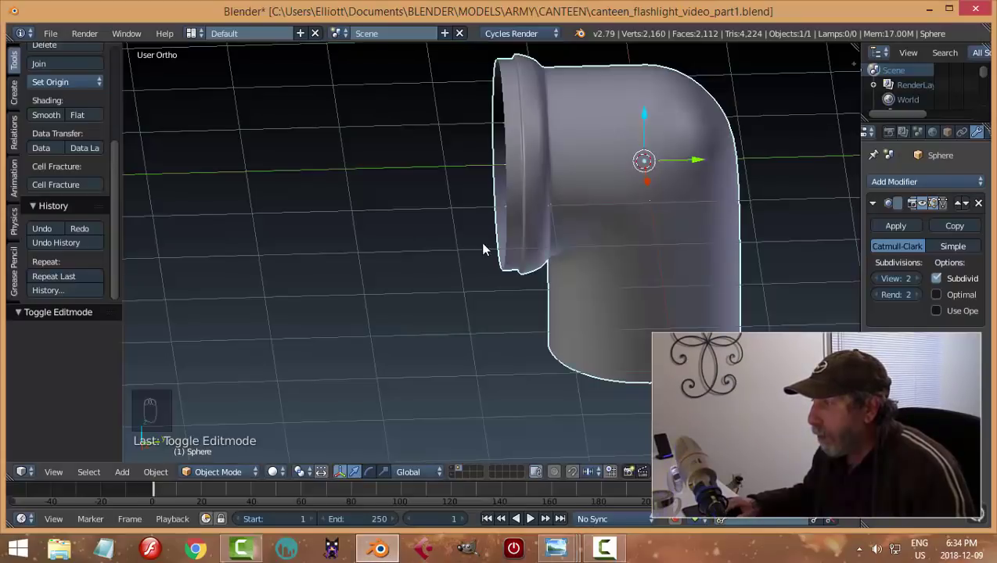
middle_drag(480, 241, 529, 183)
right_click(526, 171)
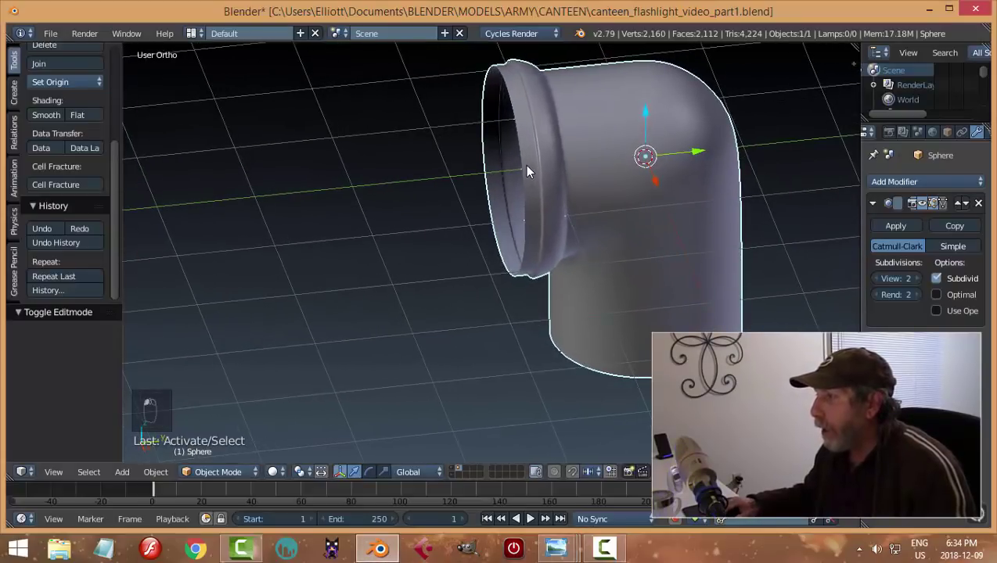
key(Tab)
alt+right_click(521, 141)
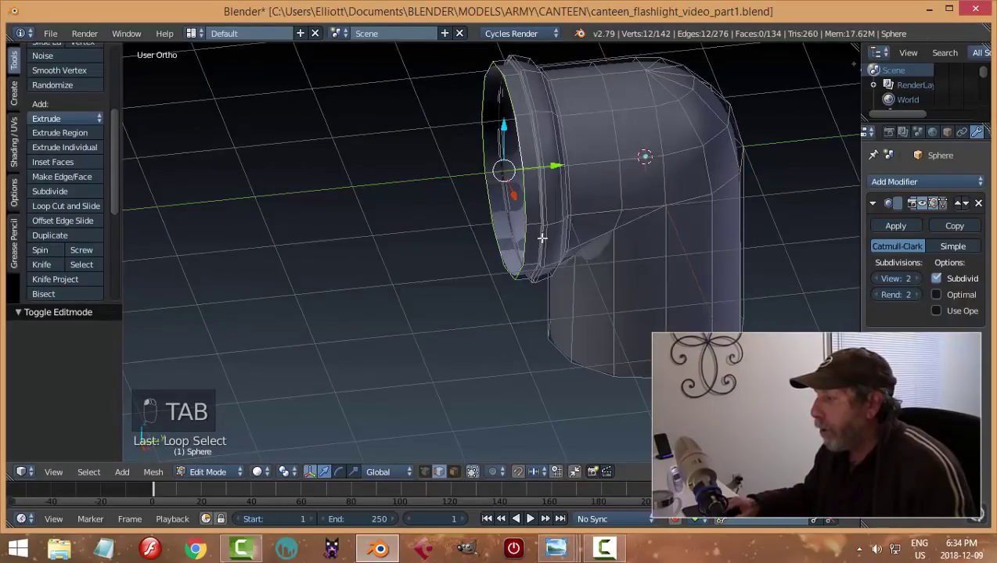
middle_drag(521, 141, 599, 205)
In the front view with wireframe shading, extrude the collar loop in place and scale it to 1.039, matching the flange's outline.
key(KP_1)
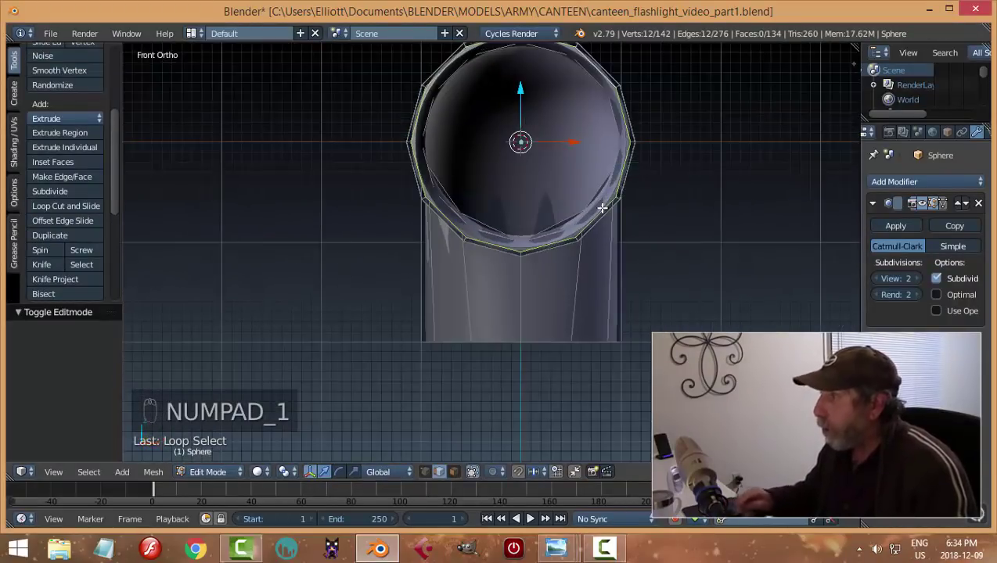
shift+middle_drag(599, 160, 534, 292)
scroll(538, 293, up, 3)
scroll(548, 290, up, 1)
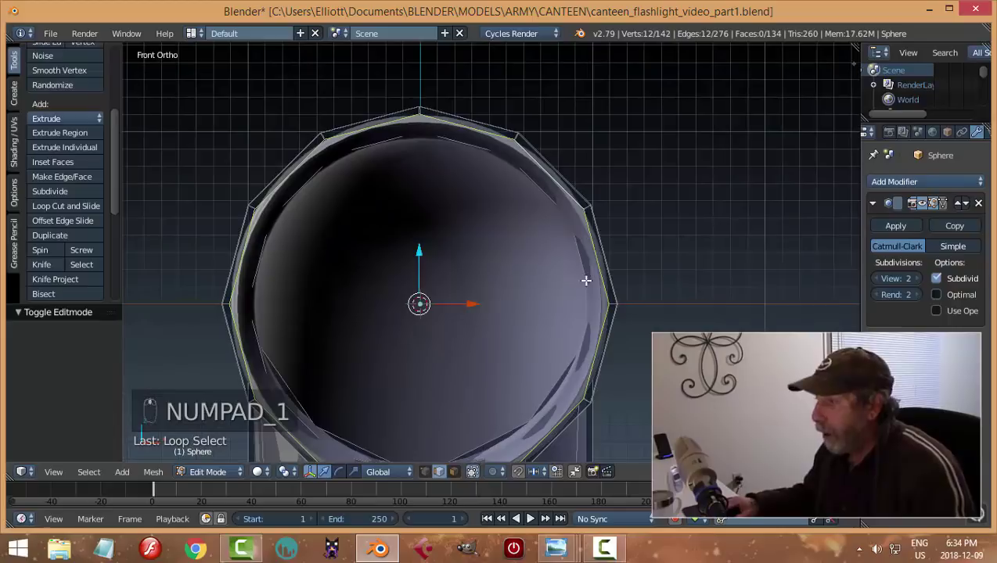
key(z)
click(583, 280)
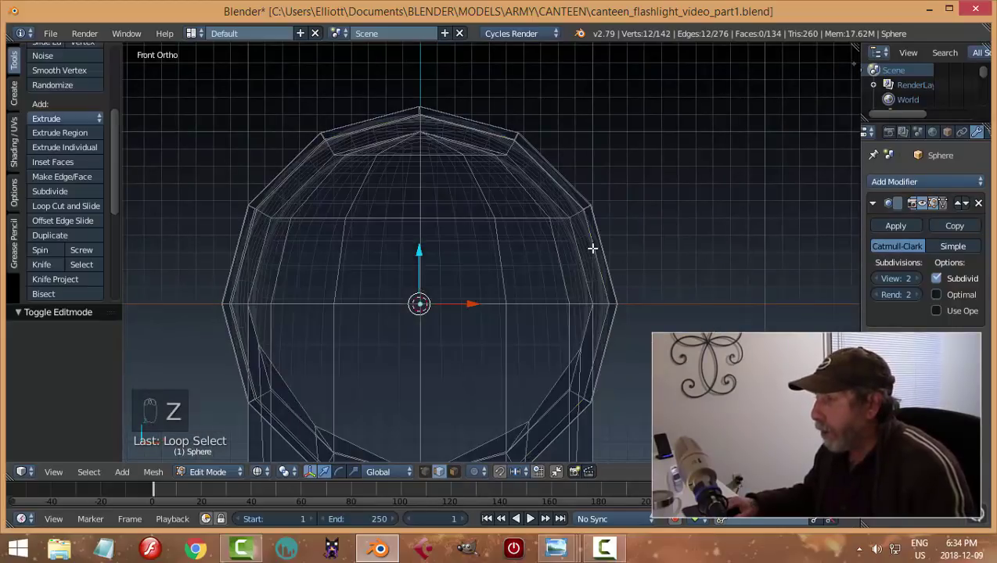
key(e)
key(s)
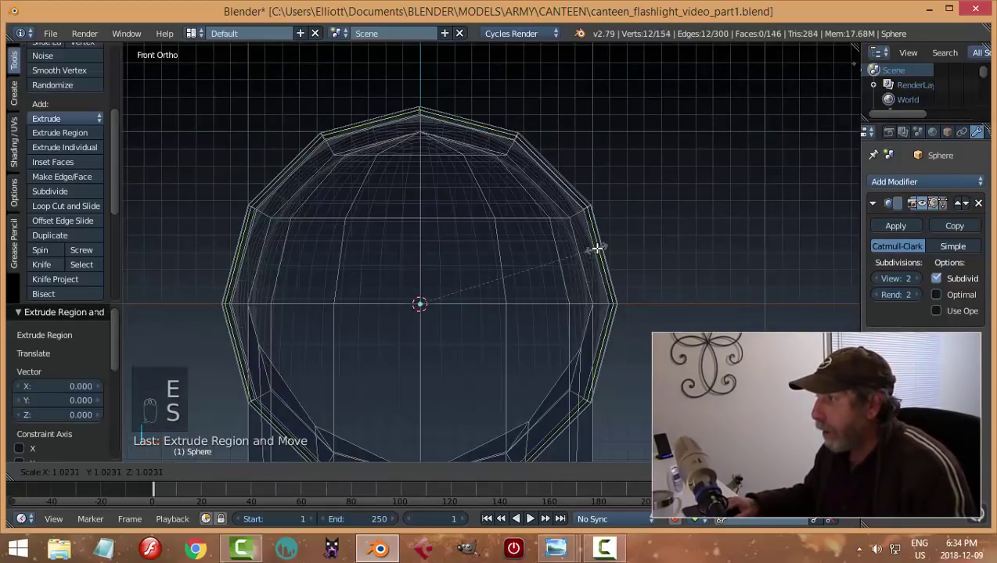
click(597, 248)
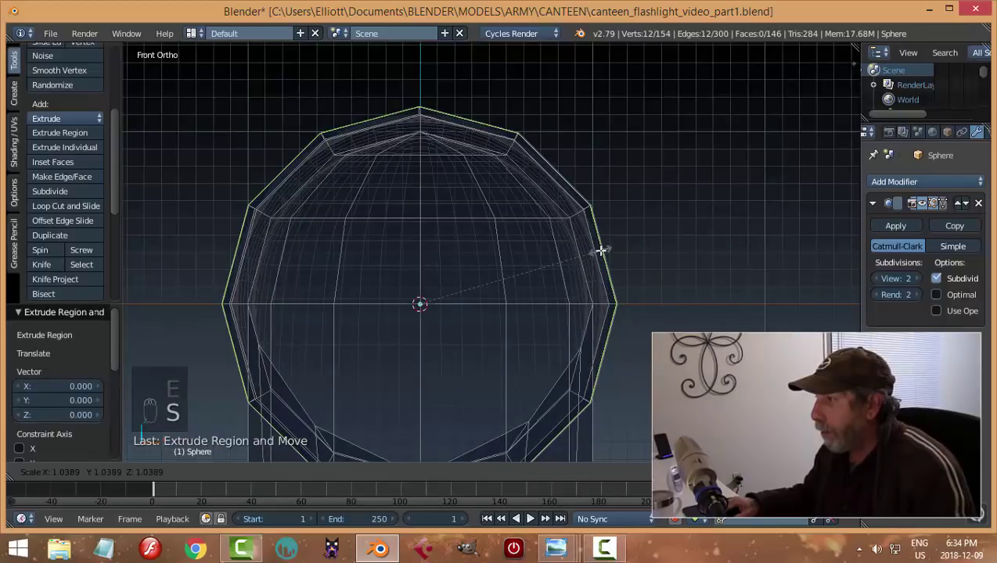
Extrude the enlarged loop forward along Y to form the head's barrel, deselect everything, and restore solid shading.
middle_drag(660, 241, 538, 288)
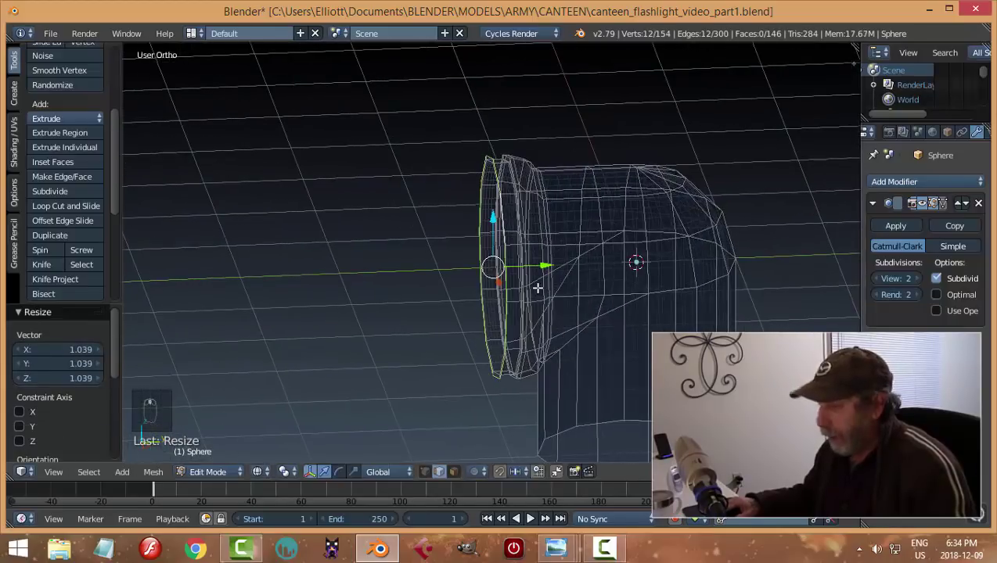
key(e)
drag(545, 267, 462, 275)
key(a)
key(z)
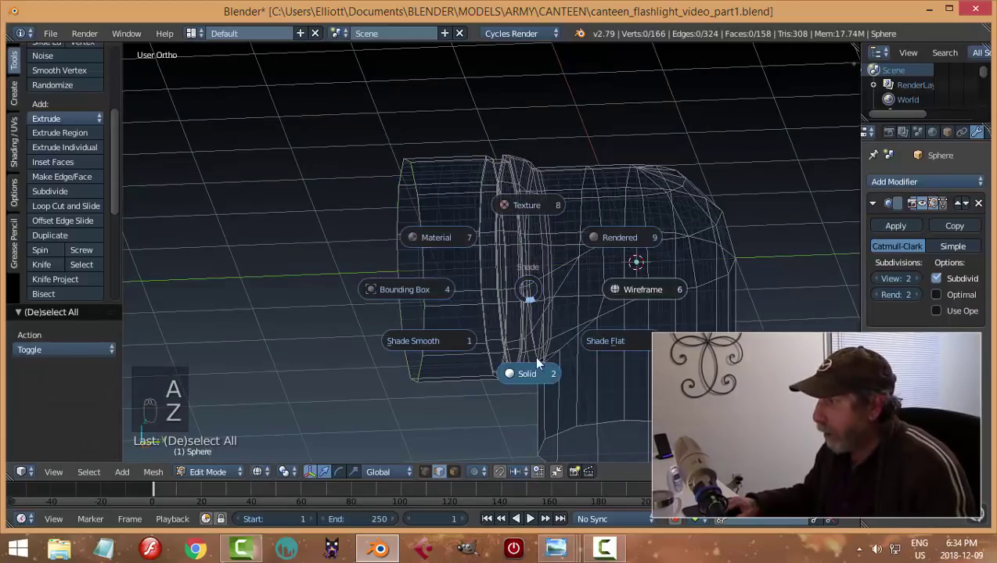
click(535, 369)
Add a loop cut around the barrel, slid close to its rear edge, and inspect the sharpened edge and groove in Object Mode.
mouse_move(535, 369)
middle_down()
mouse_move(539, 296)
mouse_move(570, 263)
mouse_move(538, 269)
mouse_move(512, 235)
middle_up()
scroll(538, 269, up, 3)
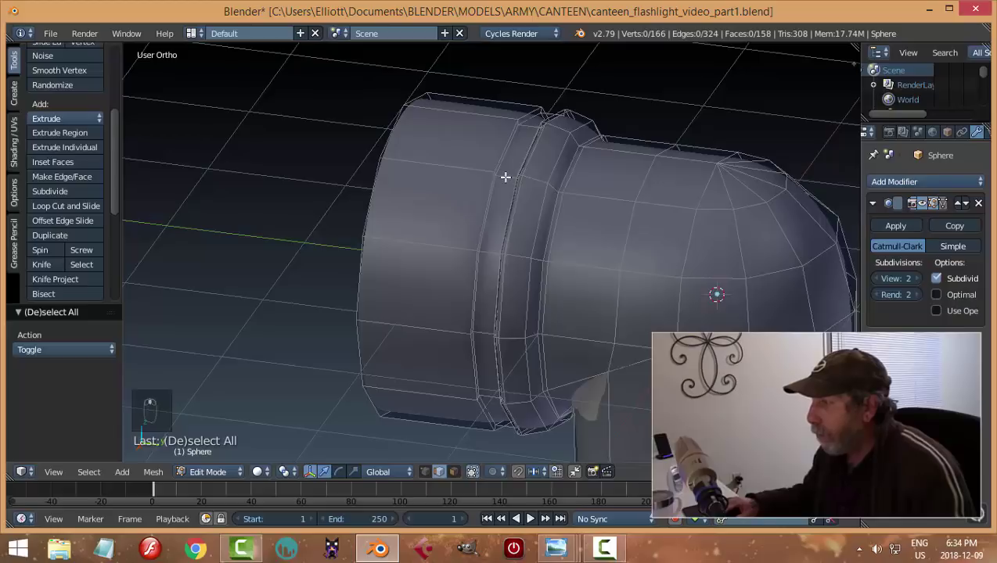
key(ctrl+r)
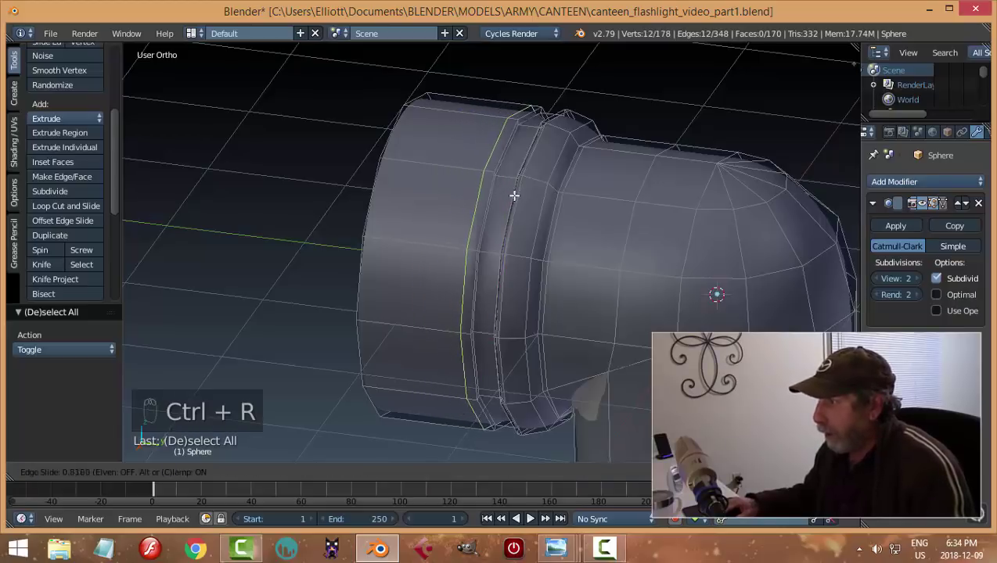
click(516, 196)
right_click(516, 196)
key(a)
key(Tab)
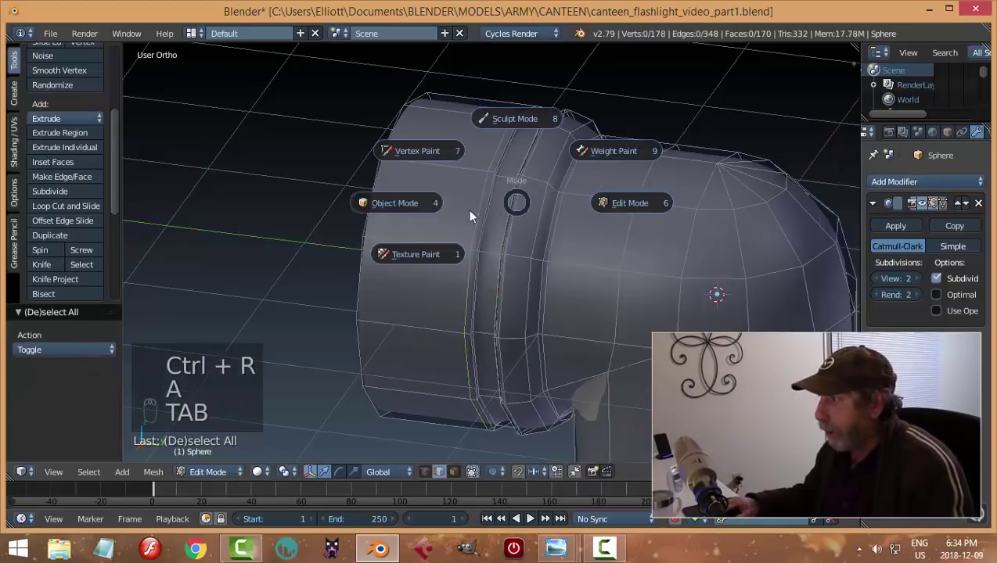
click(467, 209)
mouse_move(515, 221)
middle_down()
mouse_move(528, 289)
mouse_move(522, 247)
mouse_move(507, 234)
mouse_move(474, 248)
mouse_move(479, 257)
mouse_move(590, 213)
mouse_move(550, 247)
mouse_move(565, 250)
mouse_move(551, 270)
mouse_move(524, 235)
middle_up()
scroll(550, 247, down, 3)
scroll(551, 270, up, 3)
scroll(547, 267, up, 3)
Enter Edit Mode on the body with face selection and select the face loop around the groove between barrel and flange.
key(Tab)
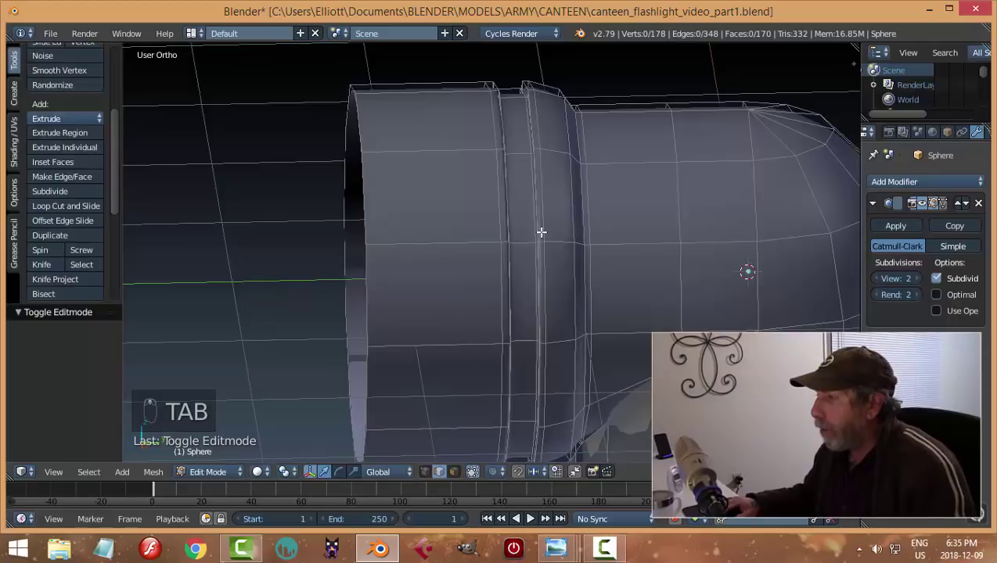
key(ctrl+Tab)
click(505, 219)
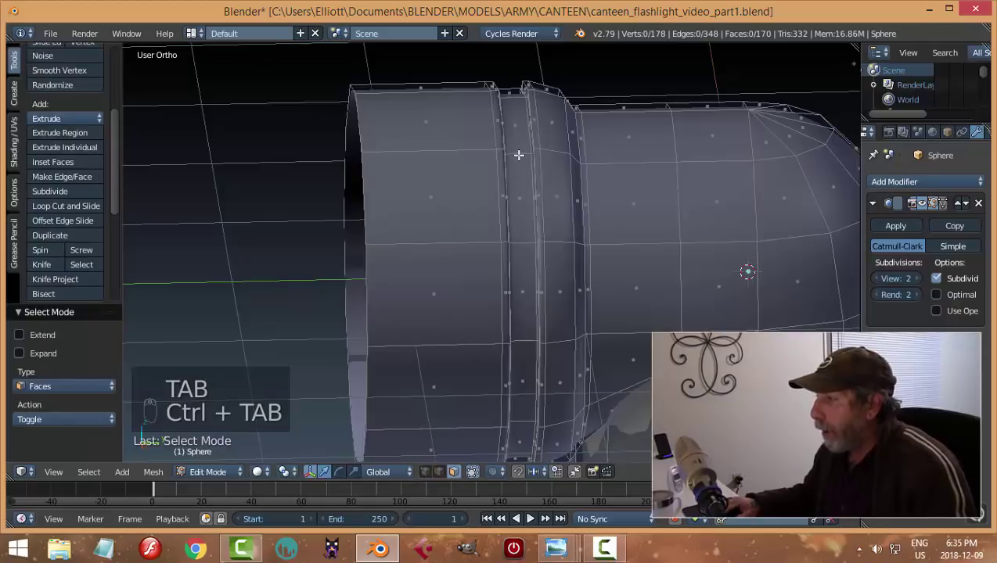
alt+right_click(518, 155)
middle_drag(562, 199, 574, 234)
scroll(540, 242, up, 4)
Duplicate the groove's face loop in place, separate it into its own object, and select that ring in Object Mode.
key(shift+d)
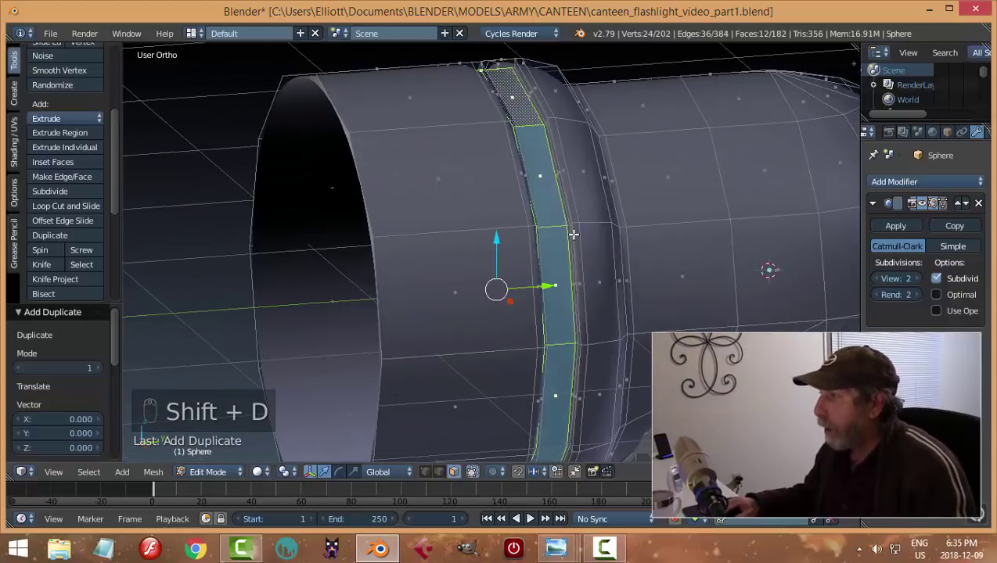
key(p)
click(574, 234)
key(Tab)
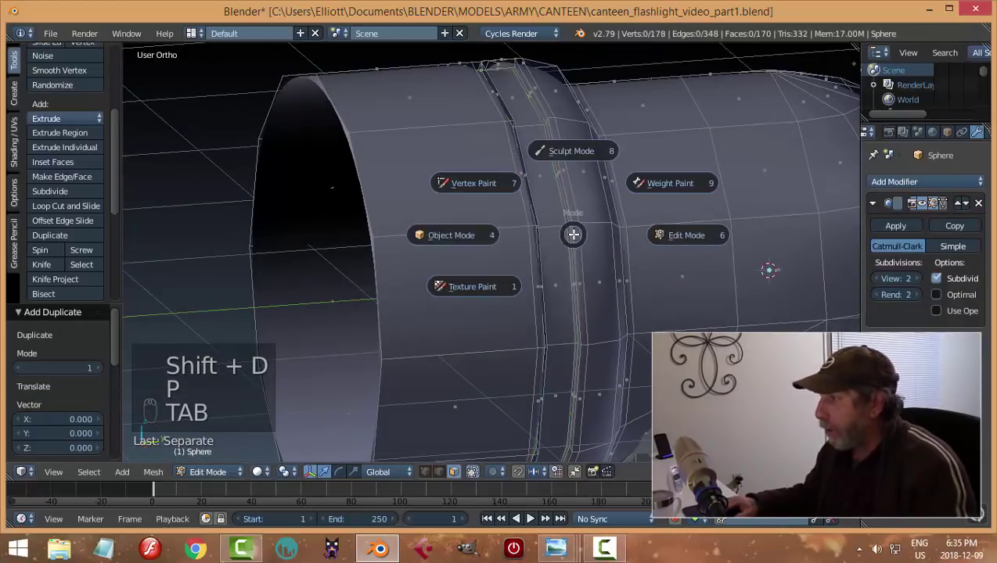
click(464, 237)
right_click(537, 165)
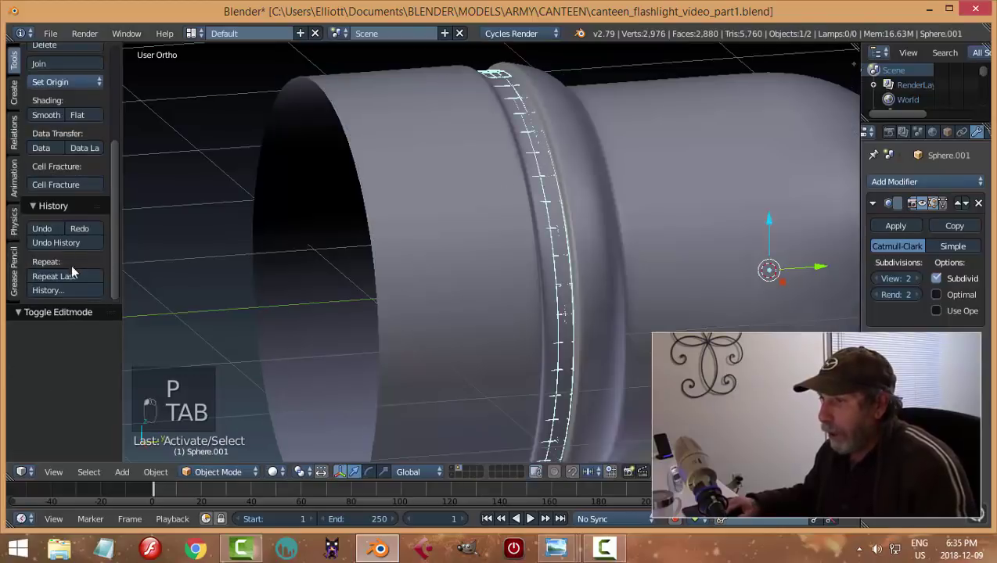
Set the separated ring's origin to its geometry.
click(60, 82)
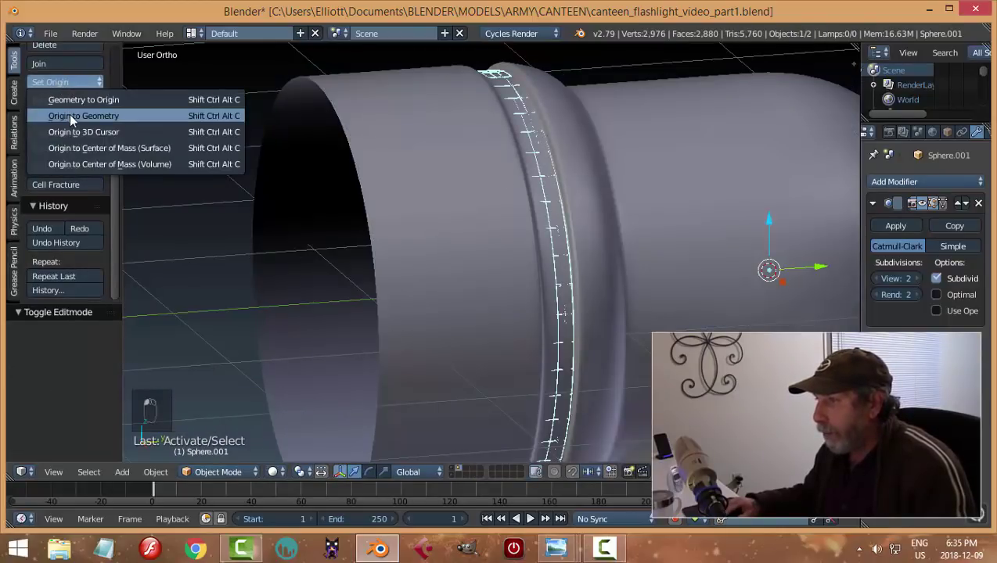
click(70, 115)
middle_drag(599, 312, 565, 309)
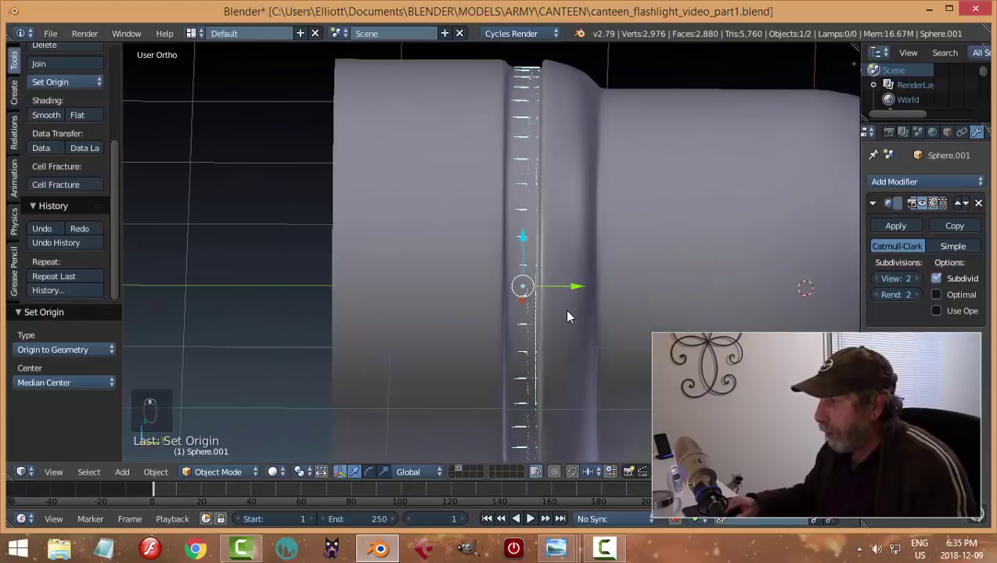
key(shift+s)
click(565, 308)
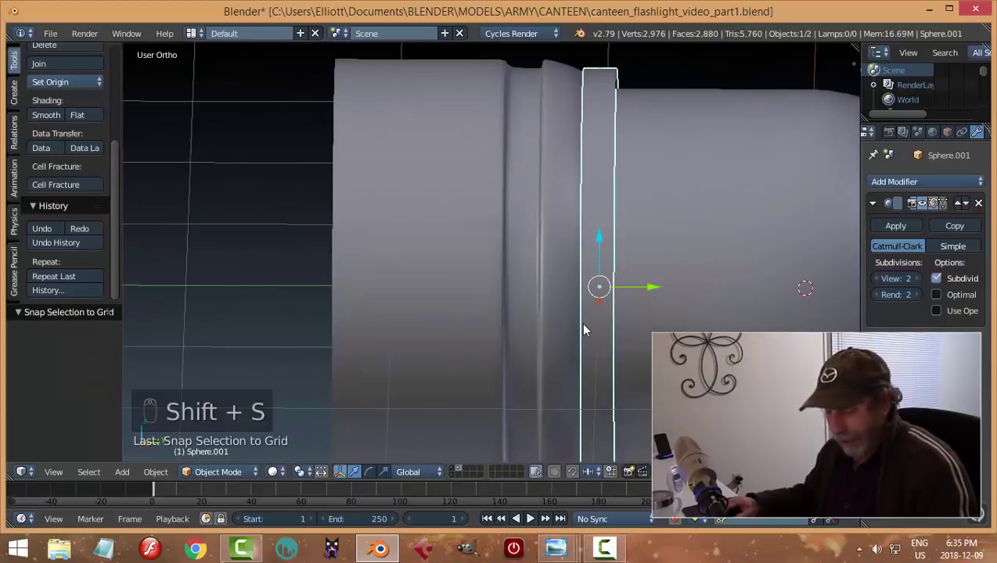
key(ctrl+z)
Snap the 3D cursor to the selected ring.
key(shift+s)
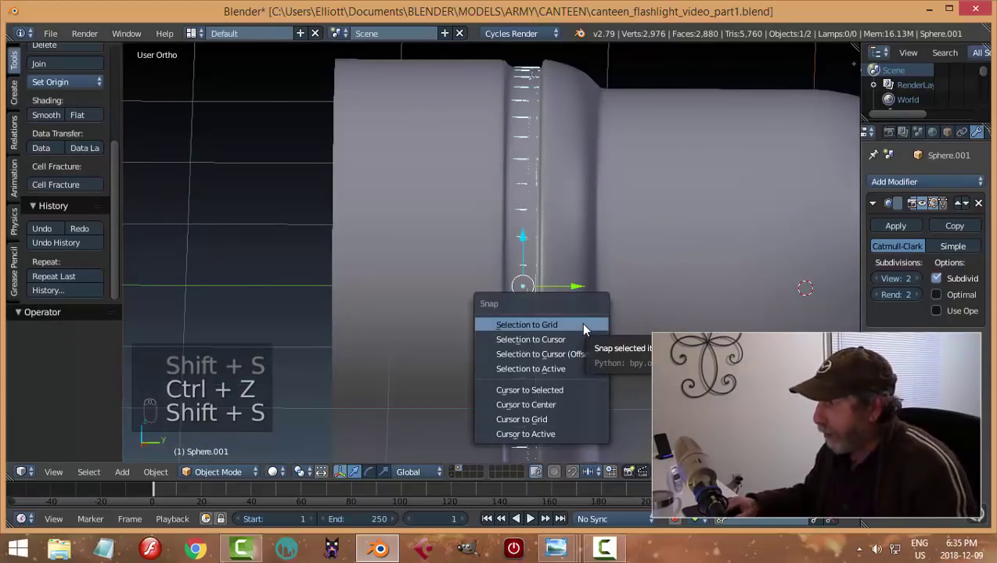
click(535, 389)
mouse_move(604, 303)
middle_down()
mouse_move(572, 314)
mouse_move(619, 313)
mouse_move(607, 319)
middle_up()
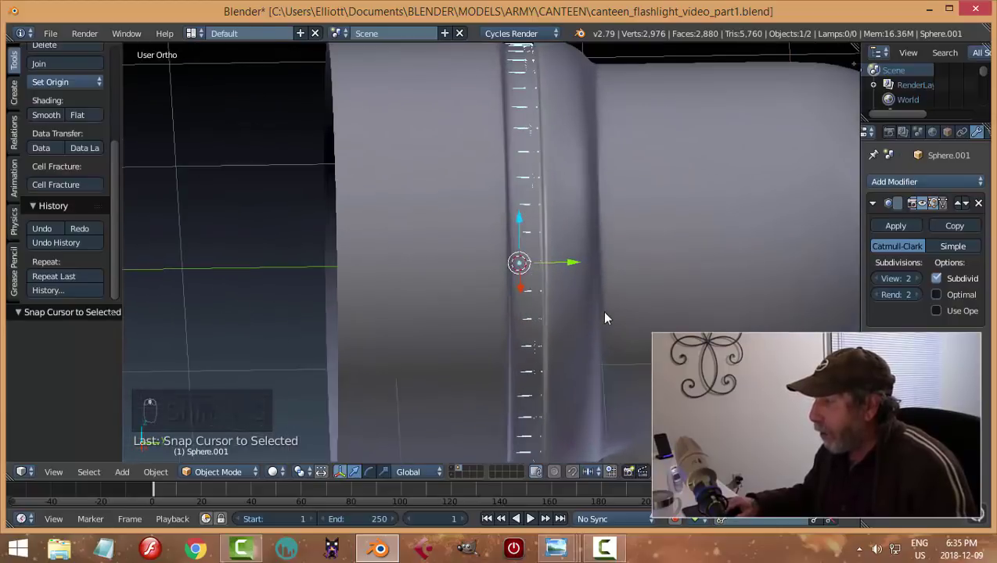
Turn off the ring's subdivision display in the viewport and select all its faces in Edit Mode.
click(916, 203)
middle_drag(677, 280, 728, 274)
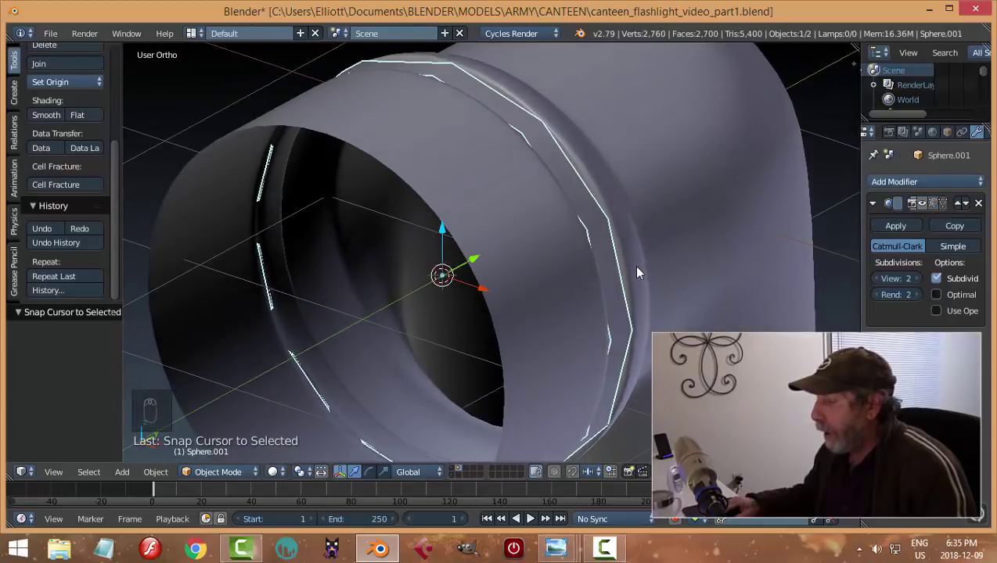
key(Tab)
key(a)
key(a)
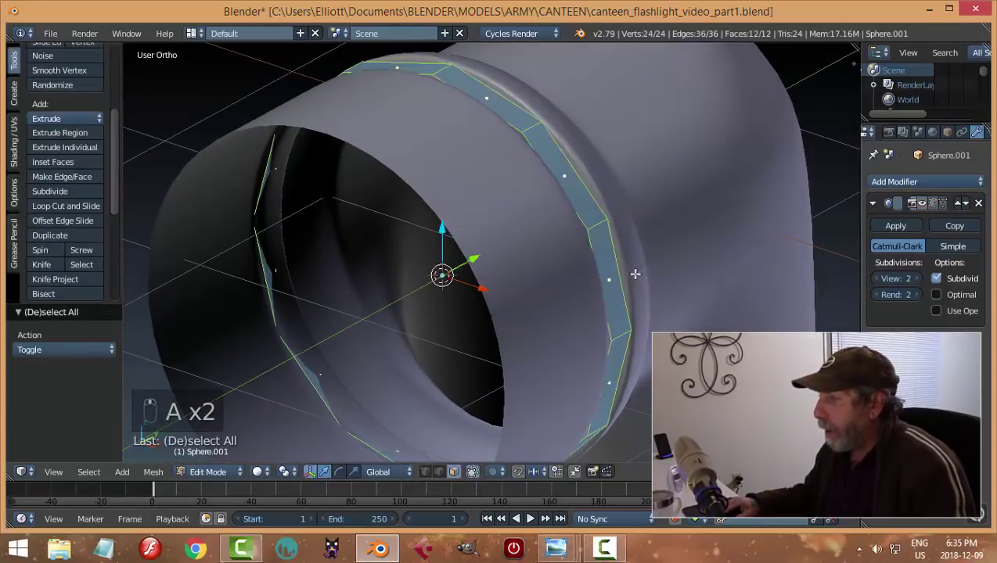
Scale the ring's faces up to about 1.02 in X and Z, leaving Y locked.
middle_drag(634, 274, 652, 270)
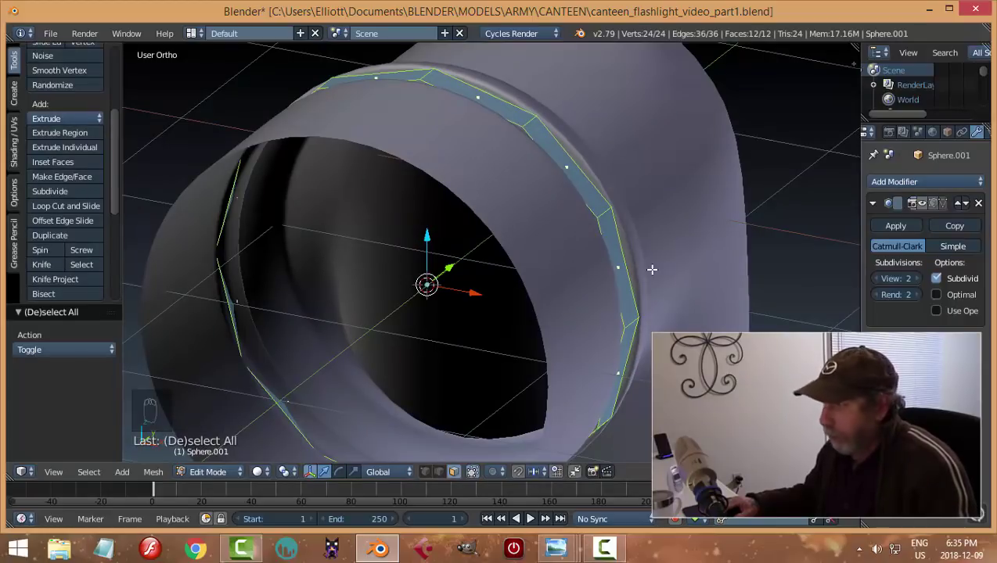
key(s)
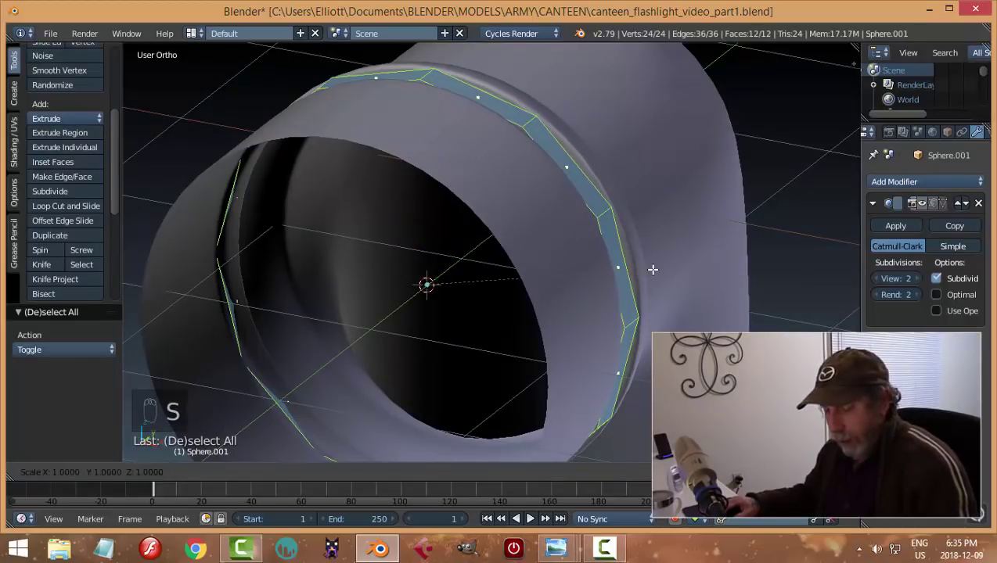
key(shift+y)
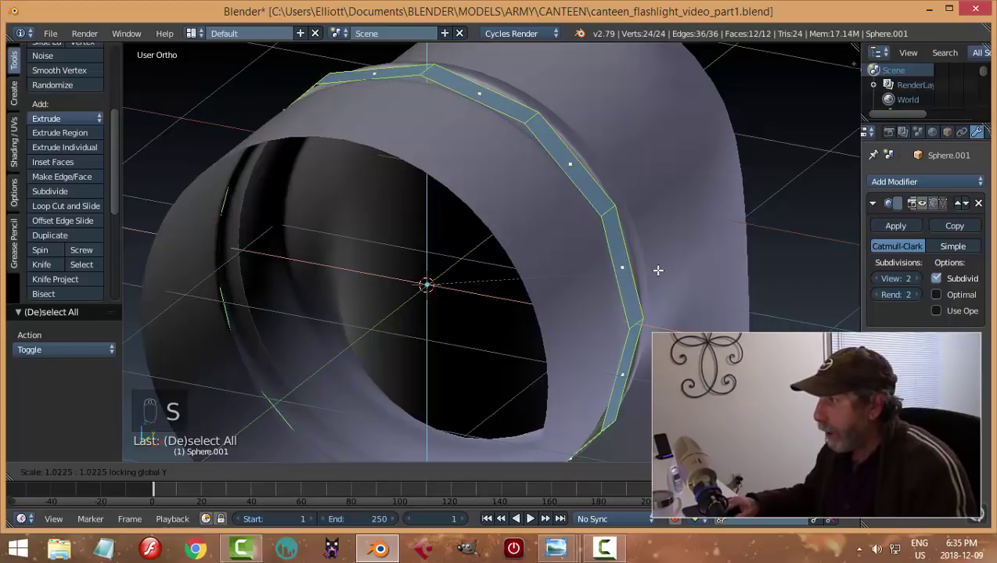
click(657, 269)
Extrude the ring's faces in place, give them thickness with a Shrink/Fatten offset of 0.035, and return to Object Mode.
key(e)
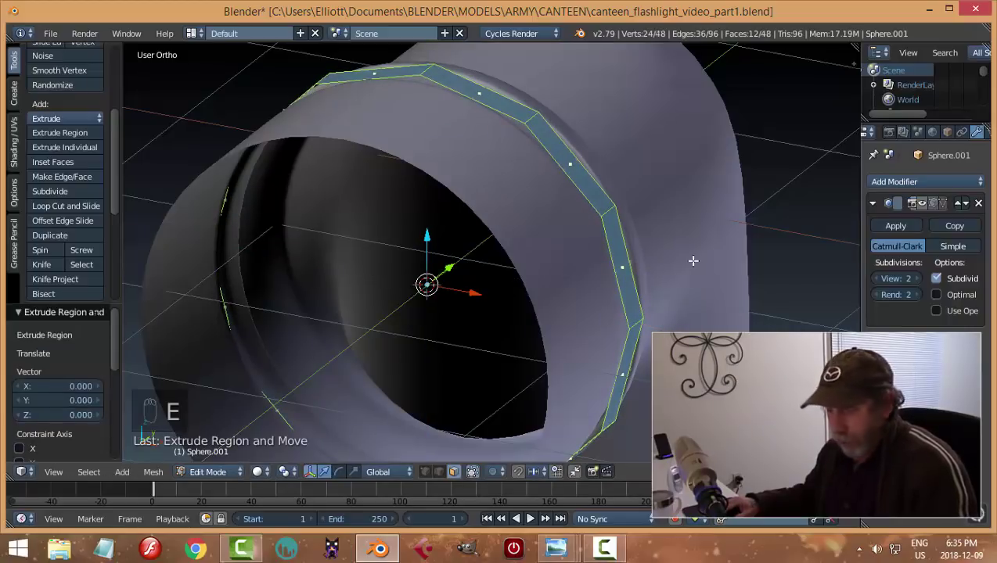
key(alt+s)
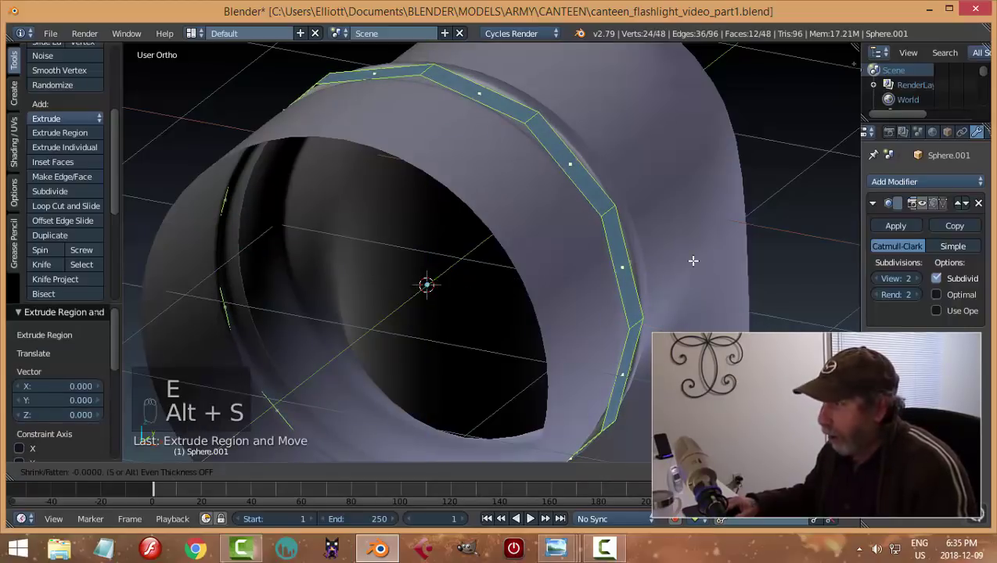
click(693, 260)
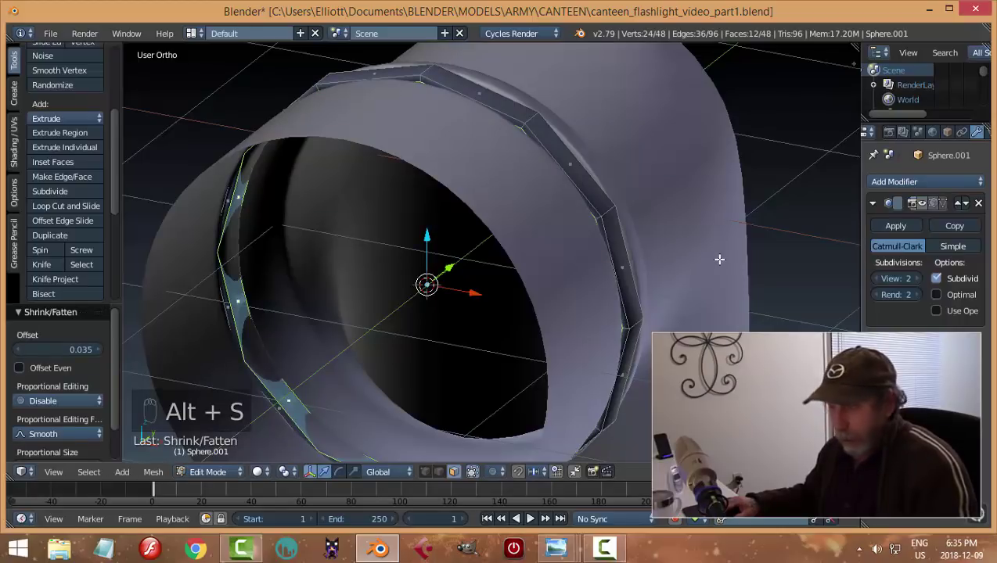
key(a)
key(Tab)
click(639, 259)
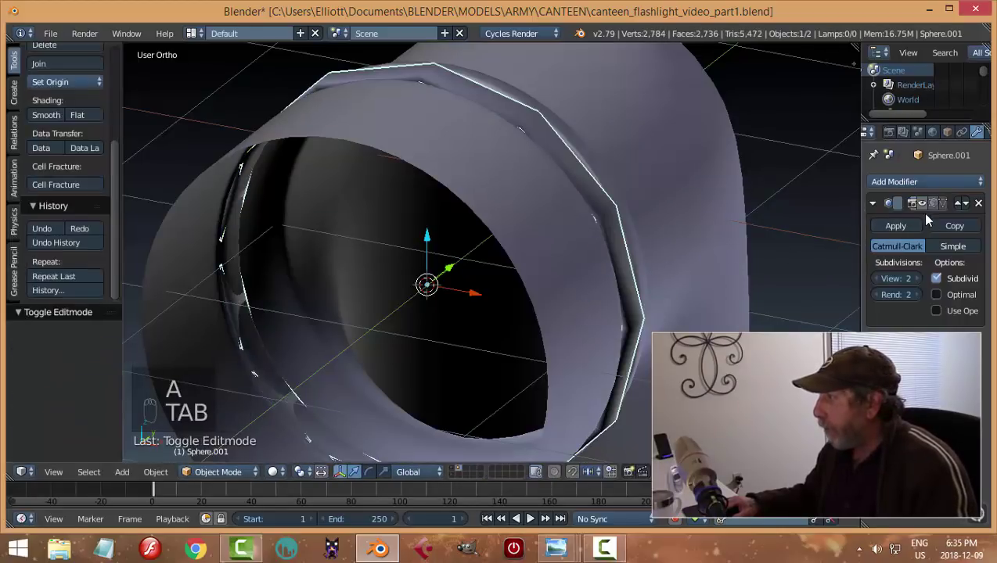
Restore the ring's subdivision display, recalculate the normals of all its faces in Edit Mode, and return to Object Mode.
key(Tab)
middle_drag(830, 228, 665, 235)
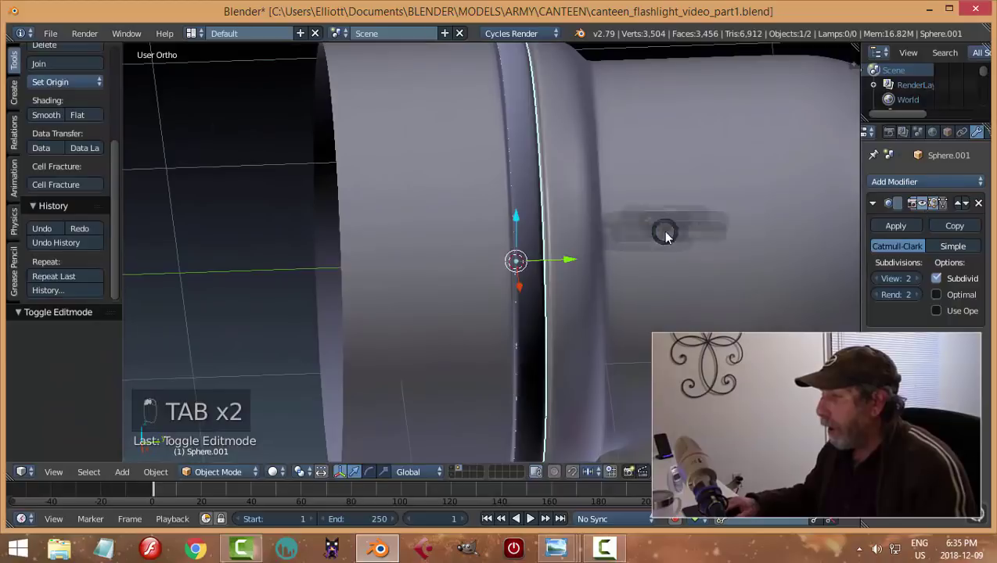
click(768, 230)
key(a)
key(a)
key(a)
key(ctrl+n)
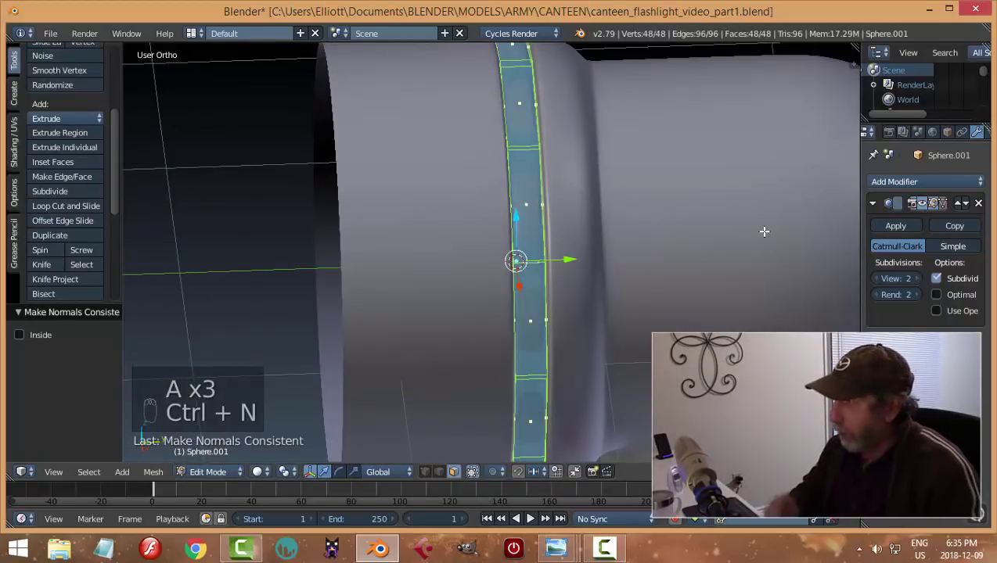
key(a)
key(Tab)
click(574, 247)
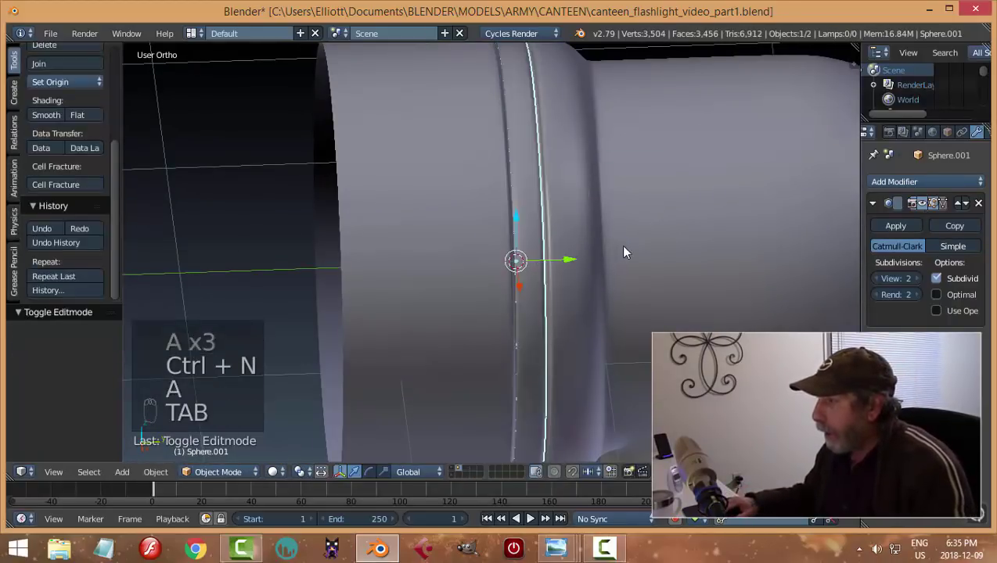
Scale the ring object to about 1.01 in X and Z with Y locked, and deselect it.
scroll(626, 231, down, 3)
middle_drag(632, 219, 721, 251)
scroll(618, 228, up, 3)
key(s)
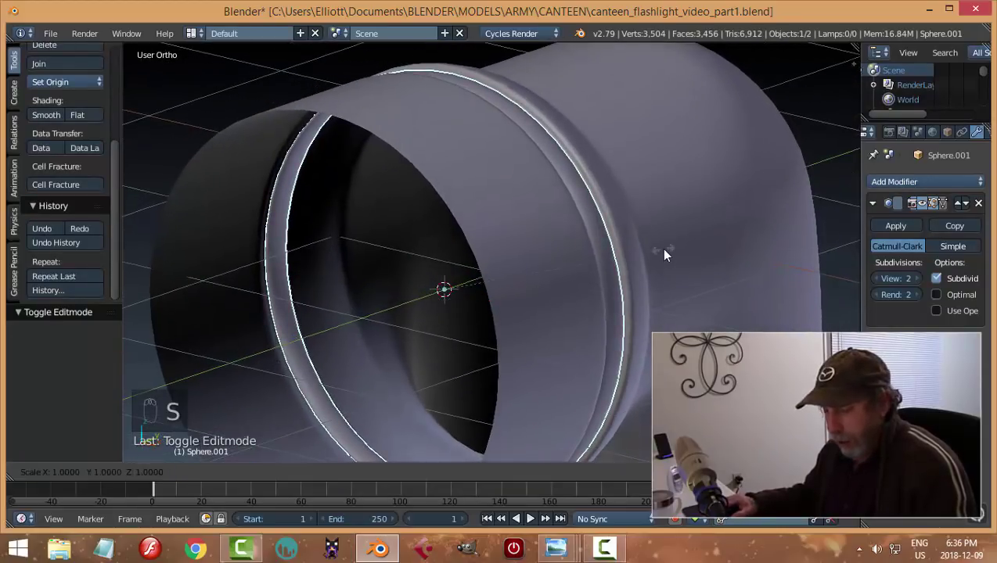
key(shift+y)
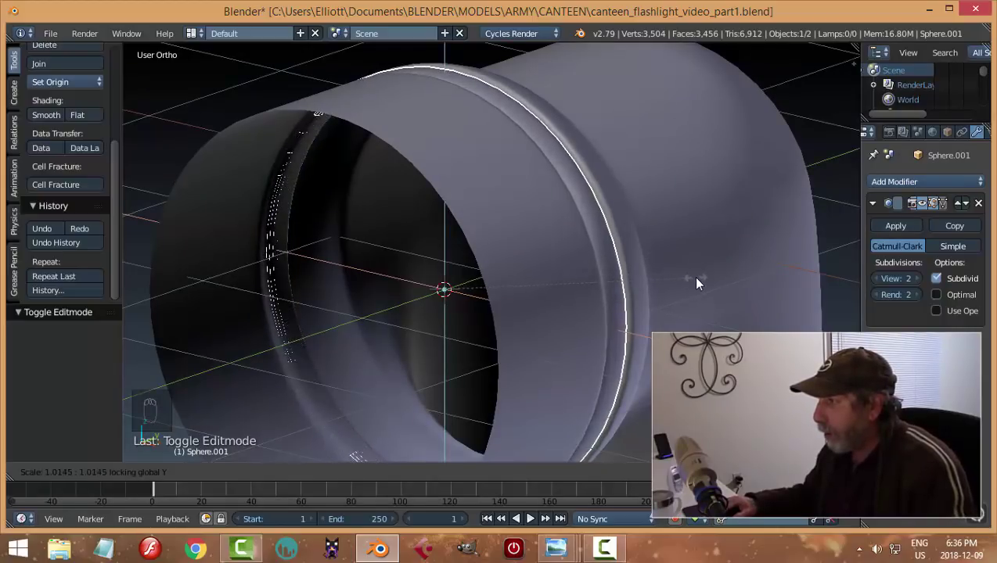
click(684, 275)
key(a)
middle_drag(672, 253, 577, 258)
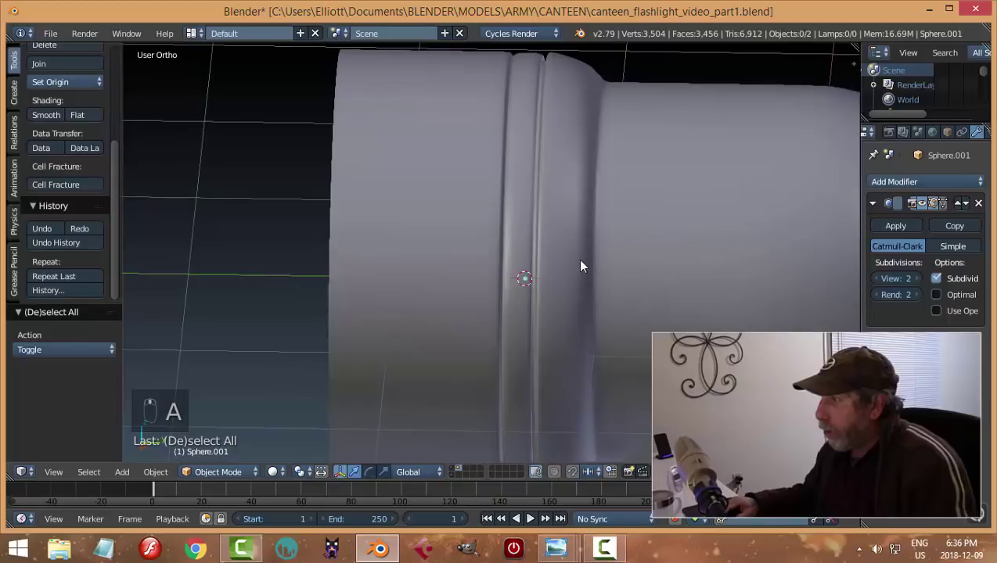
Sharpen the ring with two loop cuts slid close to its front and rear edges, and return to Object Mode.
key(Tab)
click(657, 254)
scroll(535, 245, up, 4)
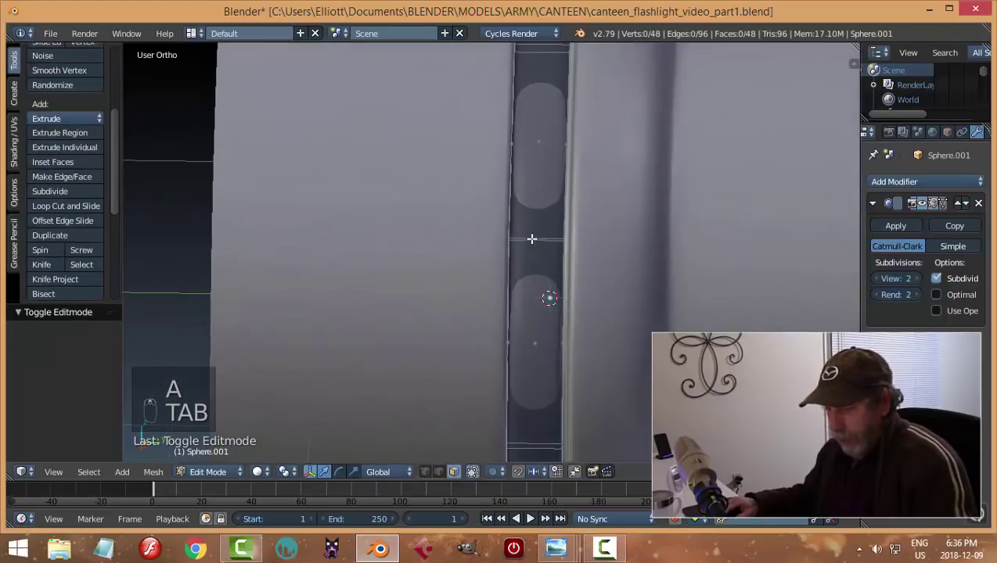
key(ctrl+r)
click(530, 238)
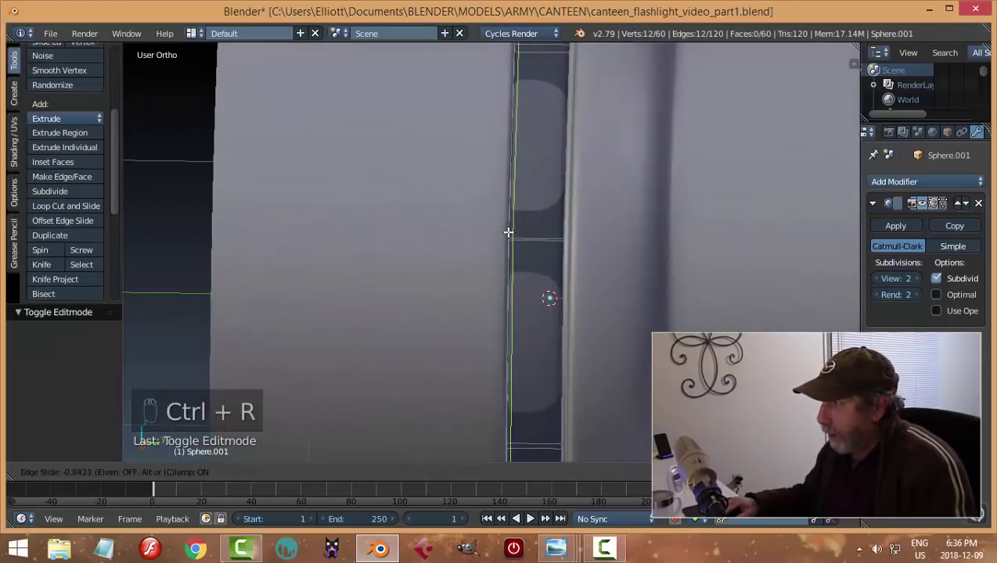
click(508, 233)
key(ctrl+r)
click(549, 238)
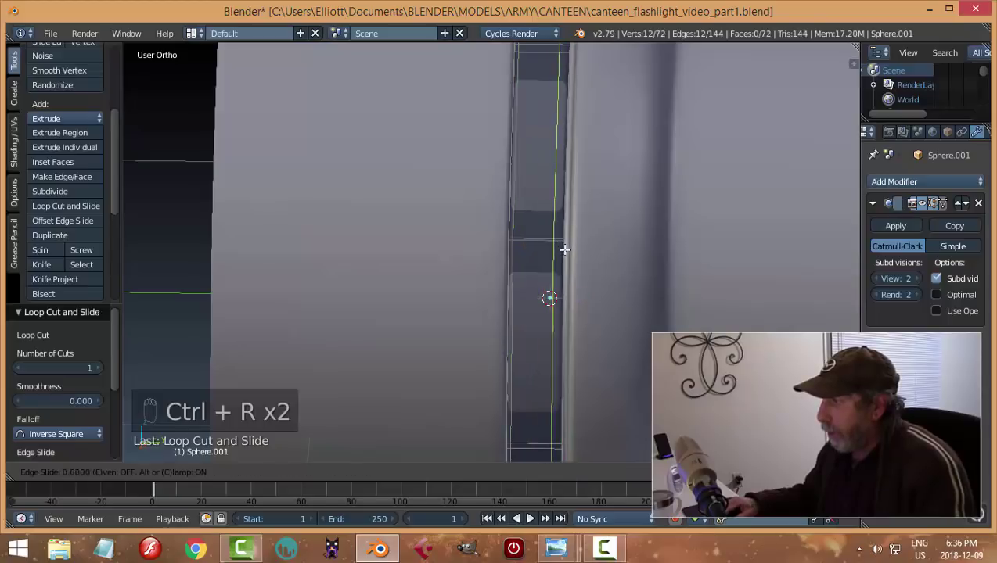
click(567, 251)
key(a)
key(Tab)
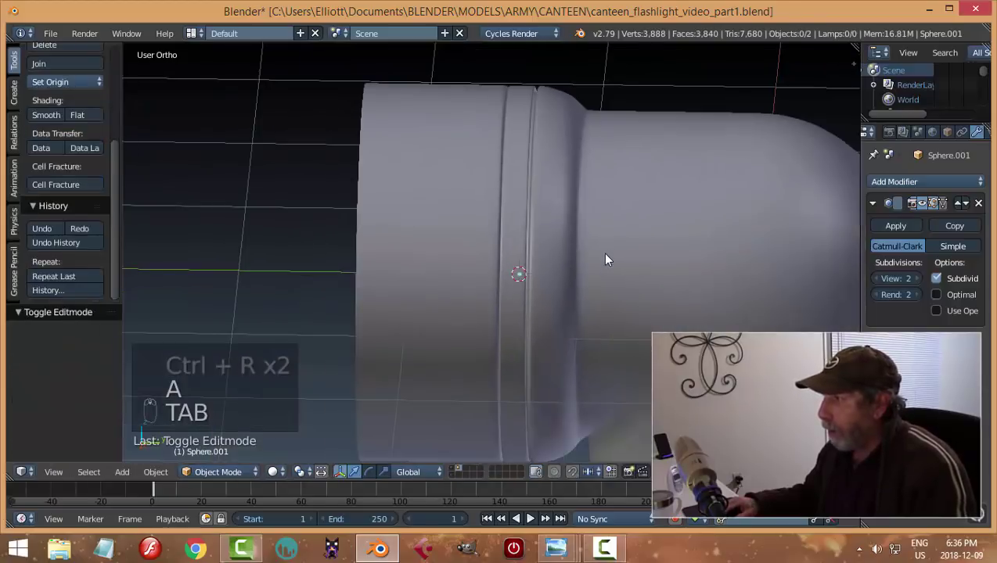
Check the sharpened ring against the barrel from another angle and save the file.
key(a)
key(a)
middle_drag(583, 260, 683, 287)
key(a)
key(ctrl+s)
Enlarge the ring slightly to about 1.007 in X and Z with Y locked, and deselect it.
scroll(637, 238, up, 3)
right_click(673, 244)
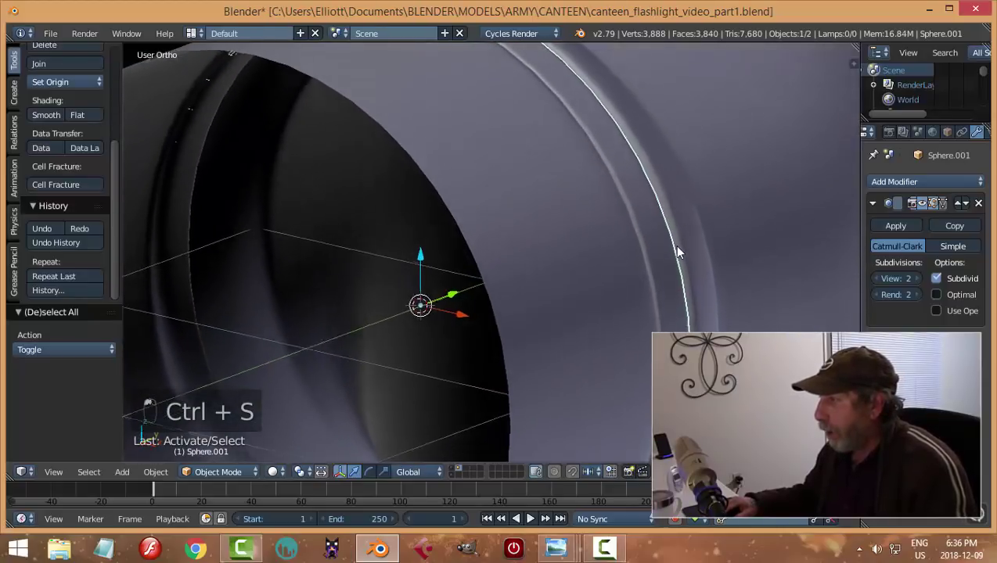
key(s)
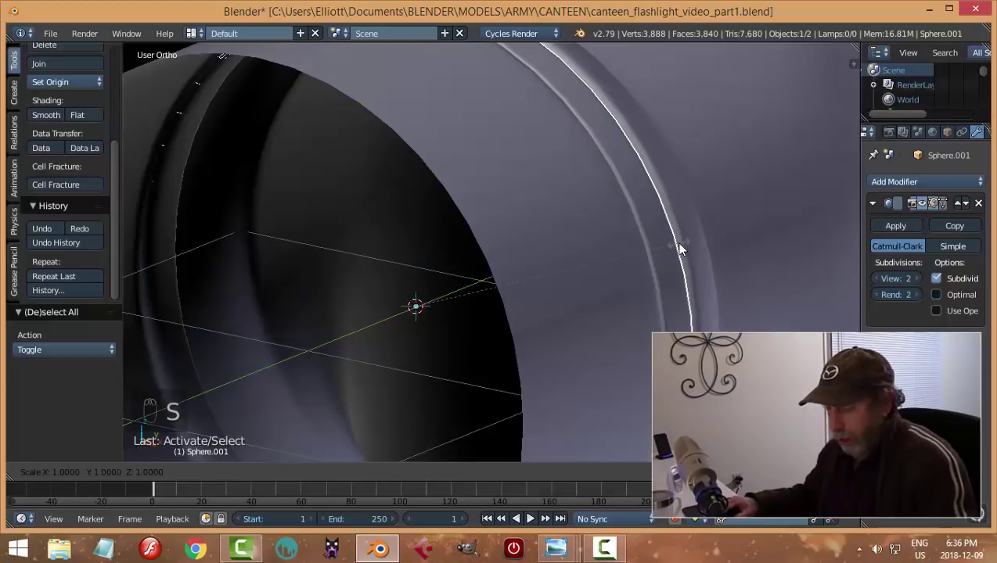
key(shift+y)
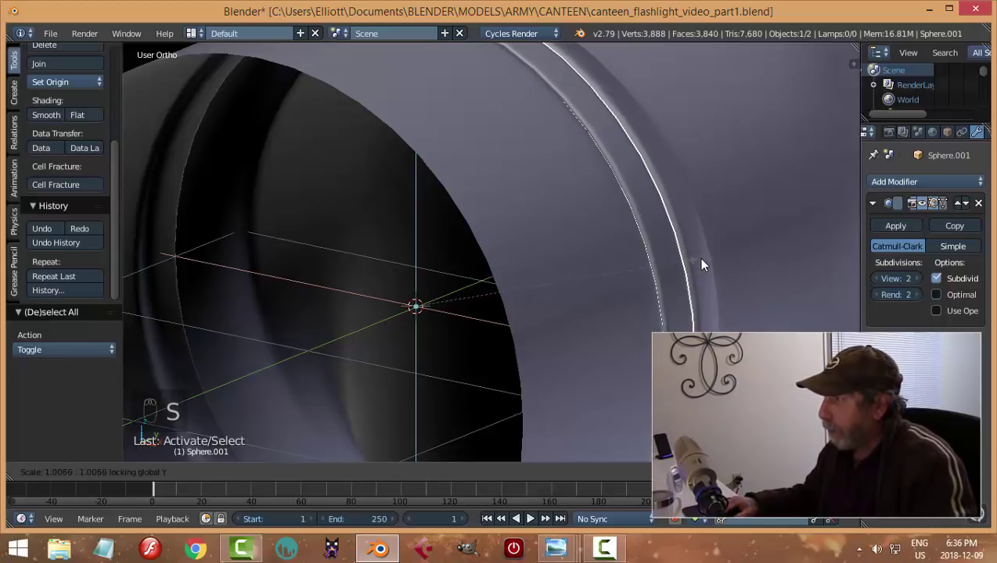
click(696, 256)
key(a)
scroll(681, 266, down, 5)
middle_drag(680, 271, 597, 241)
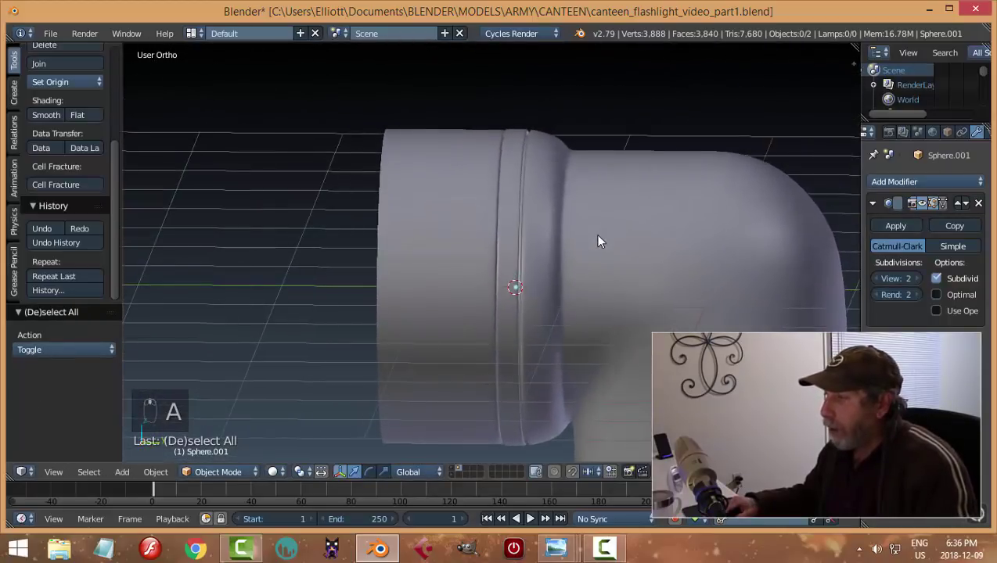
Nudge the ring slightly along Y toward the elbow within the groove, and deselect it.
right_click(509, 227)
scroll(583, 266, up, 3)
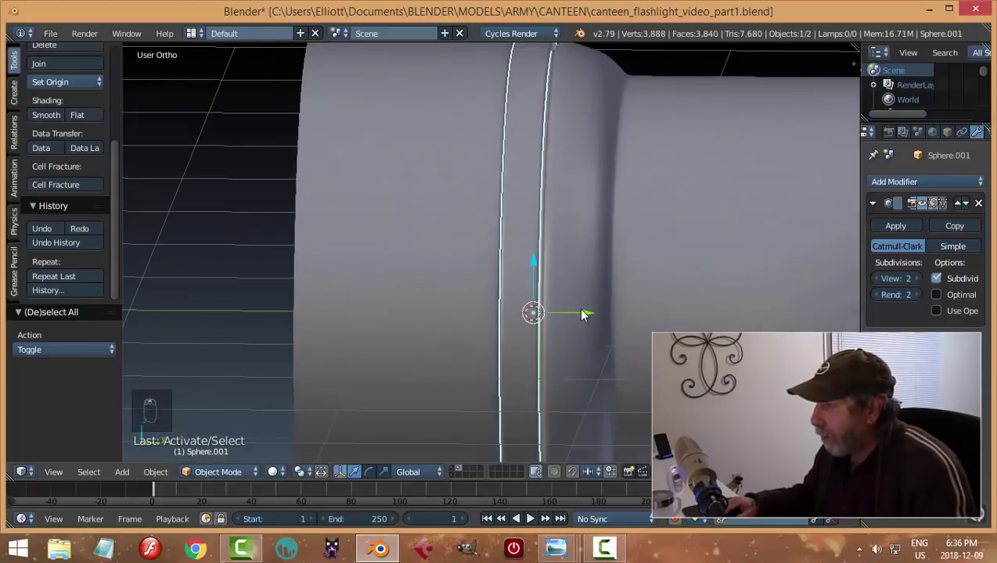
drag(584, 310, 586, 311)
key(a)
scroll(629, 285, down, 5)
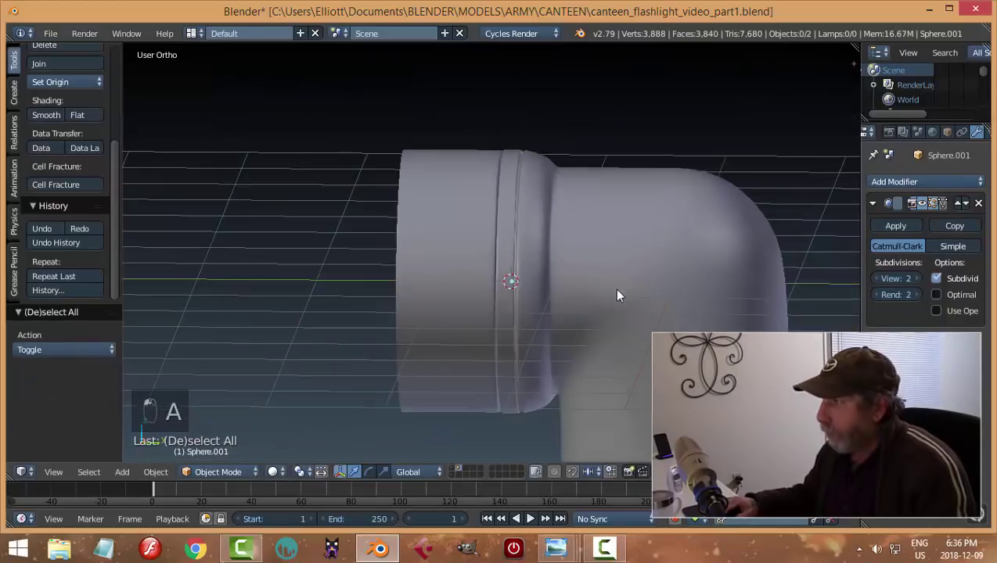
Save the file and check up close how the ring sits in the collar groove.
middle_drag(614, 287, 481, 374)
key(ctrl+s)
scroll(630, 331, down, 3)
scroll(592, 359, up, 4)
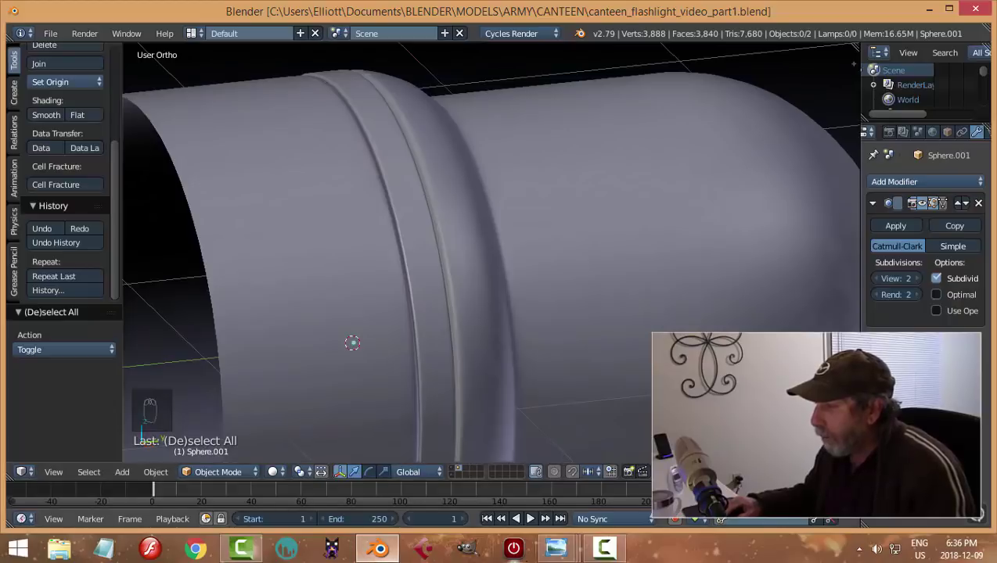
Switch to Windows Photo Viewer and examine the flashlight head's ribbed bands and black ring in the side-view reference photo.
mouse_move(556, 547)
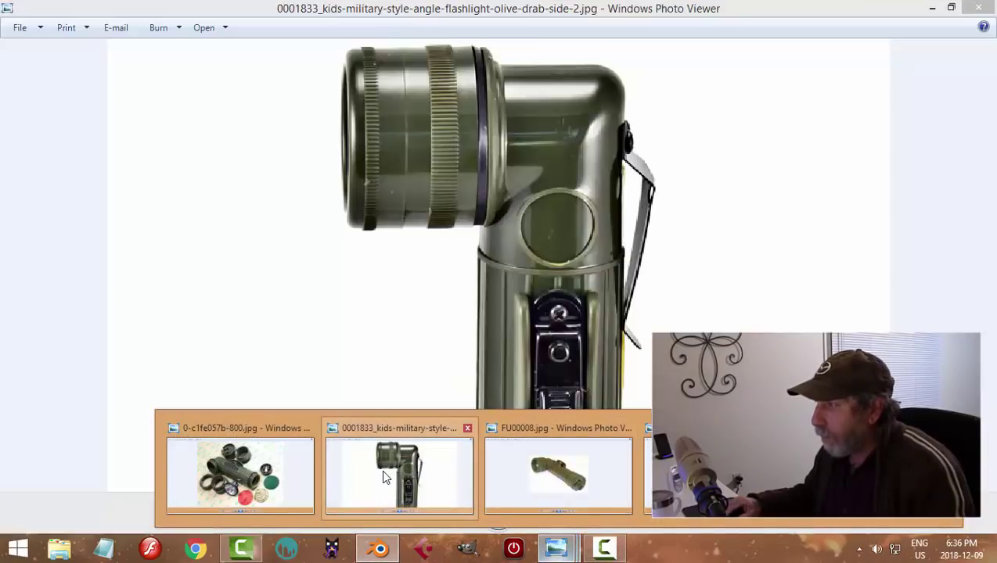
click(381, 472)
scroll(510, 160, up, 3)
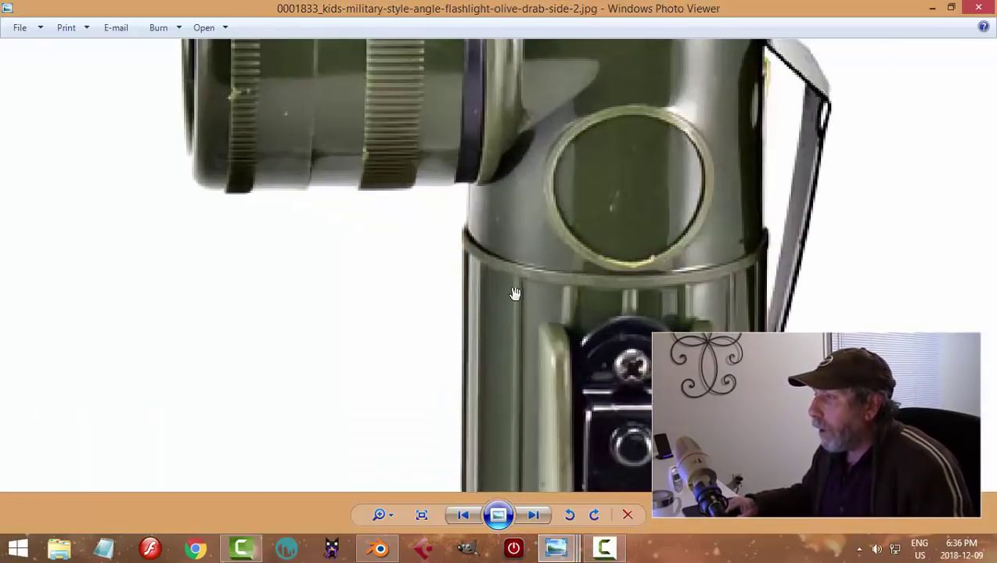
drag(531, 239, 545, 452)
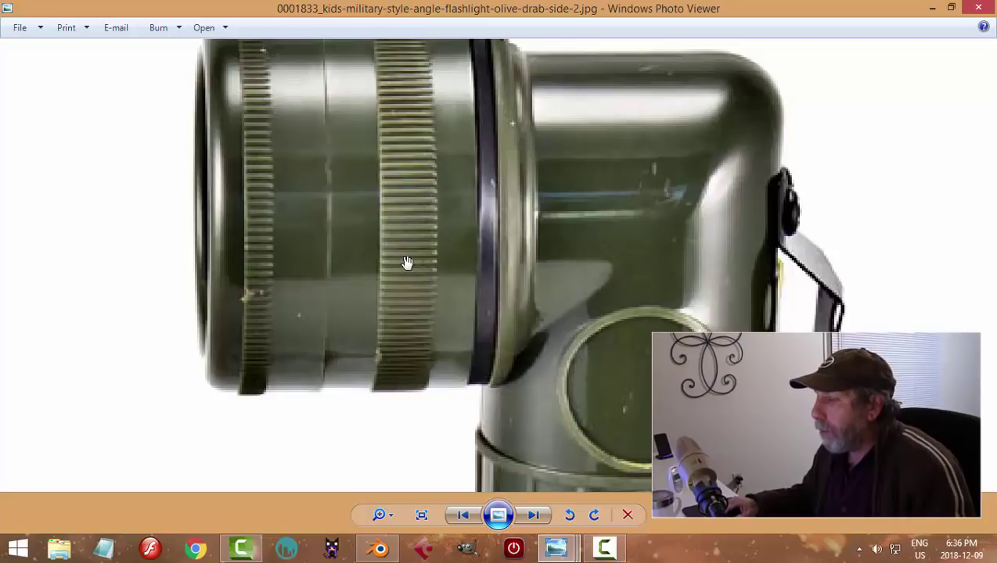
scroll(350, 314, down, 1)
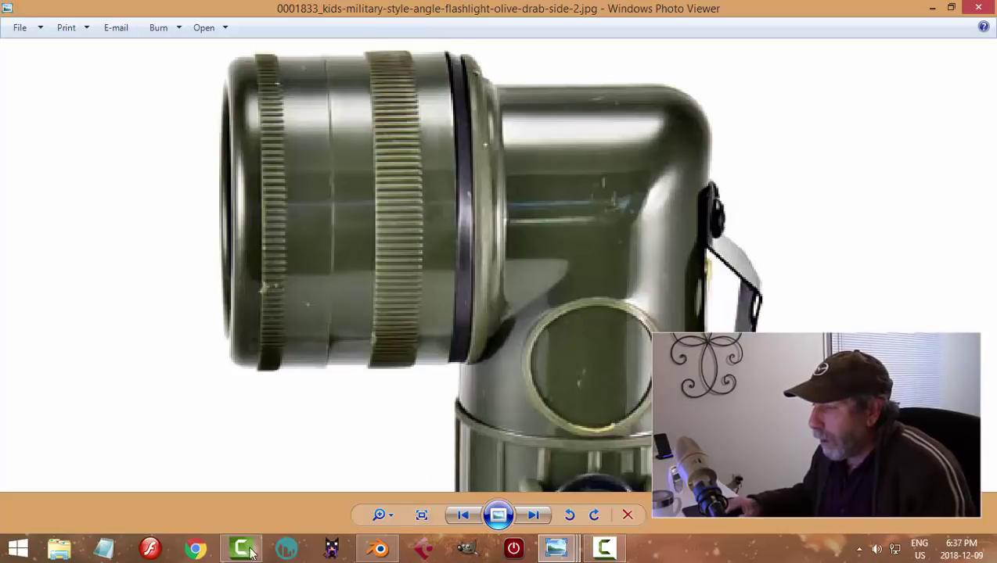
Compare the head's front section across the other reference photos, ending on the disassembled-parts photo 0-c1fe057b-800.jpg.
mouse_move(565, 554)
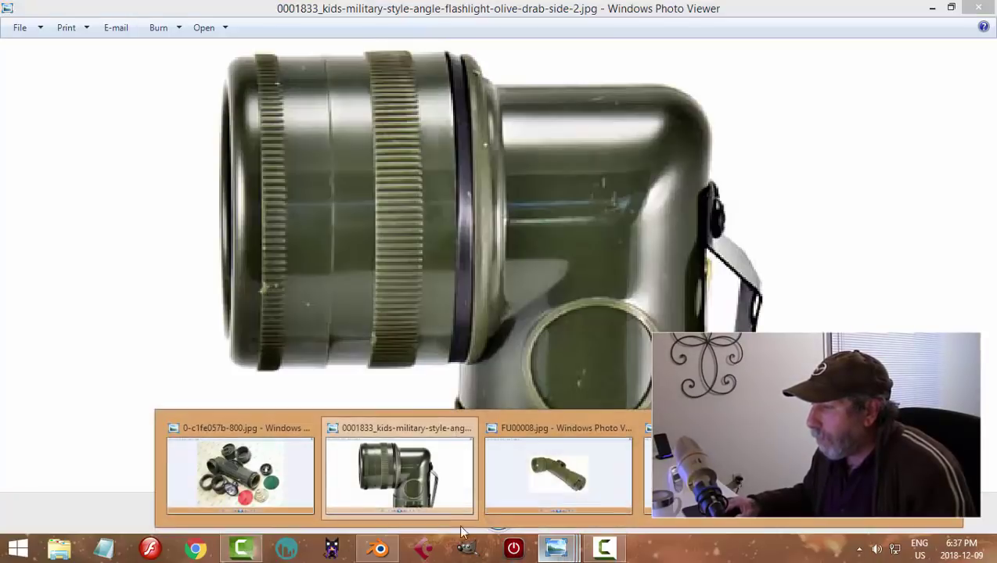
click(258, 469)
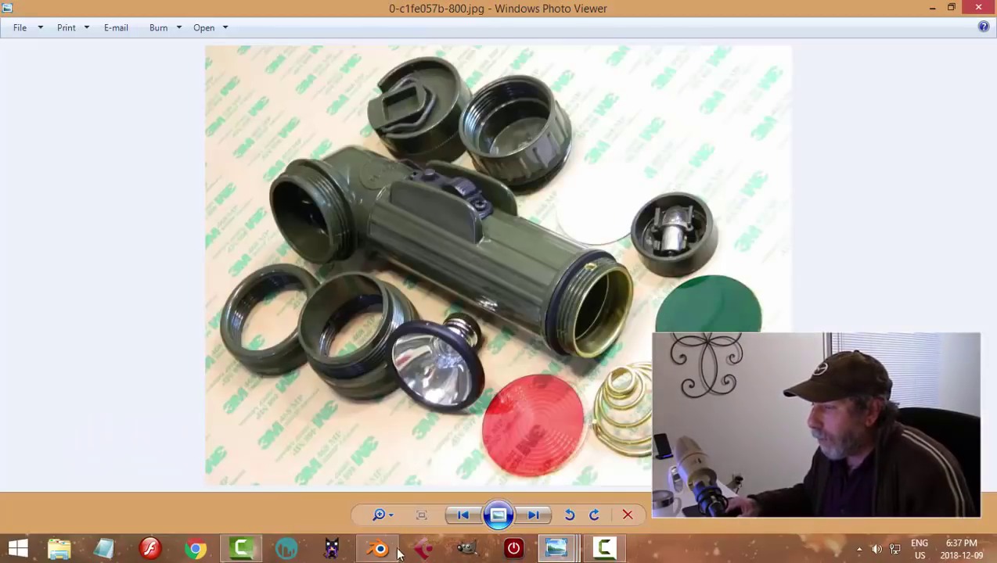
mouse_move(555, 551)
click(540, 493)
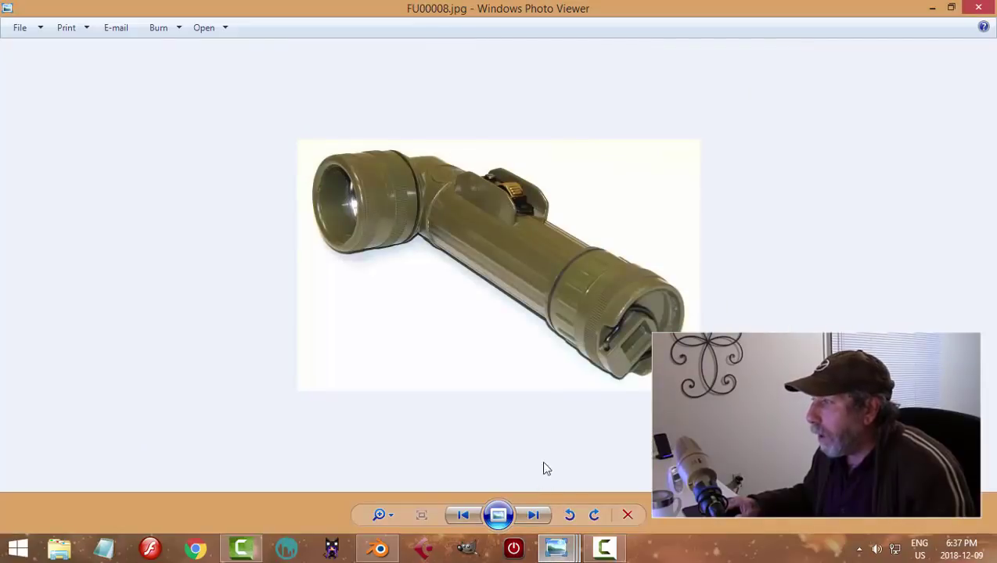
scroll(404, 230, up, 2)
scroll(406, 232, down, 1)
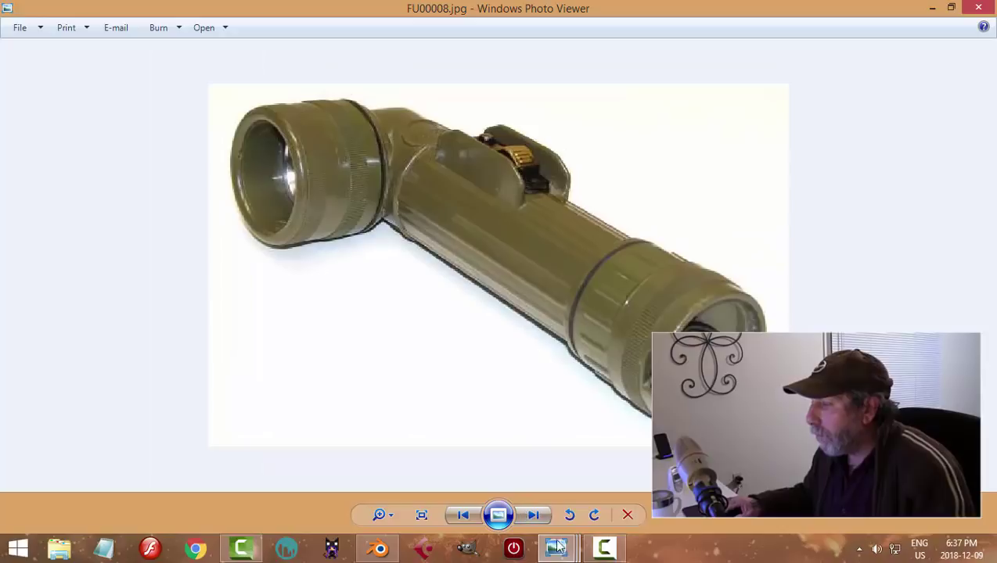
mouse_move(557, 548)
click(688, 470)
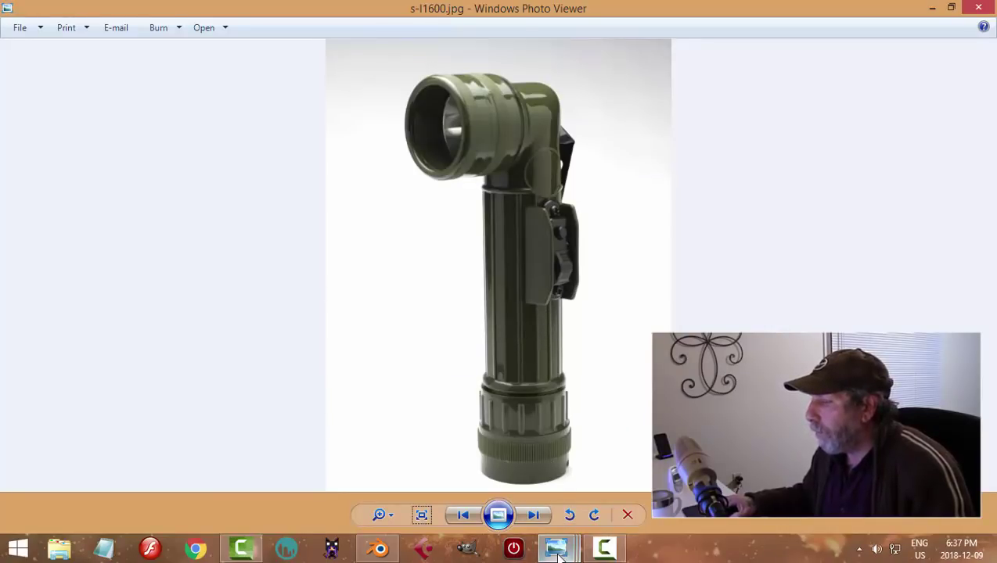
mouse_move(558, 554)
click(240, 473)
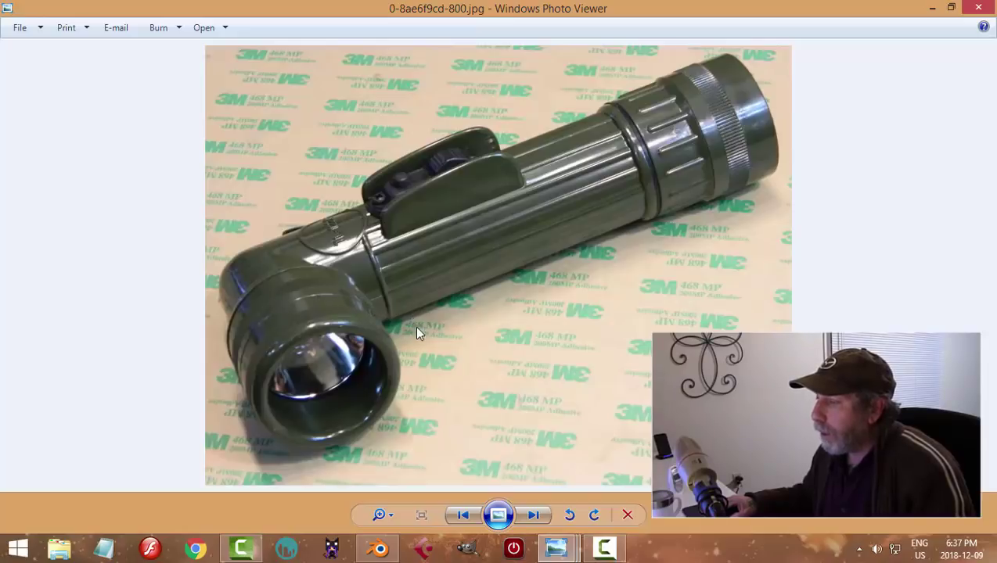
mouse_move(558, 554)
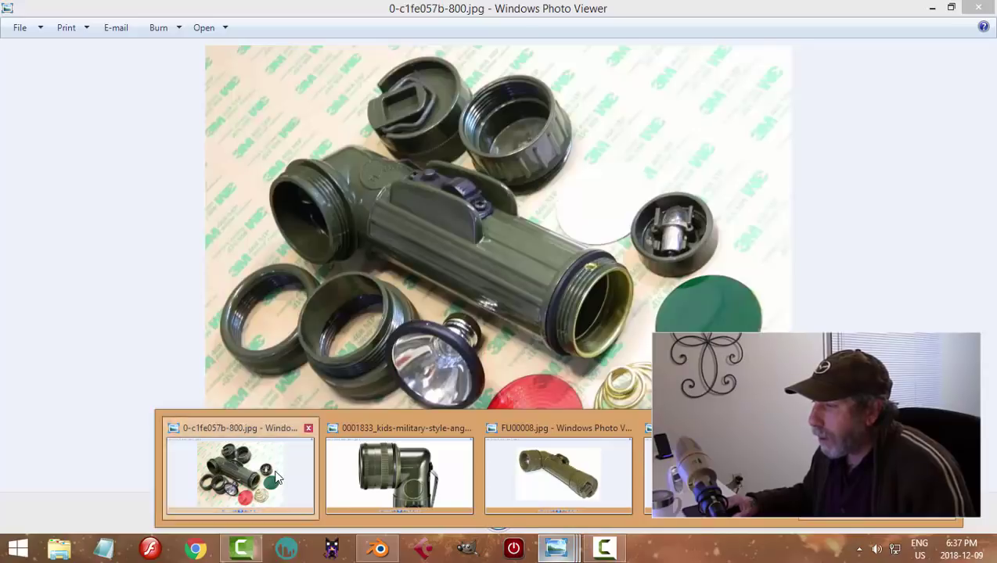
click(282, 458)
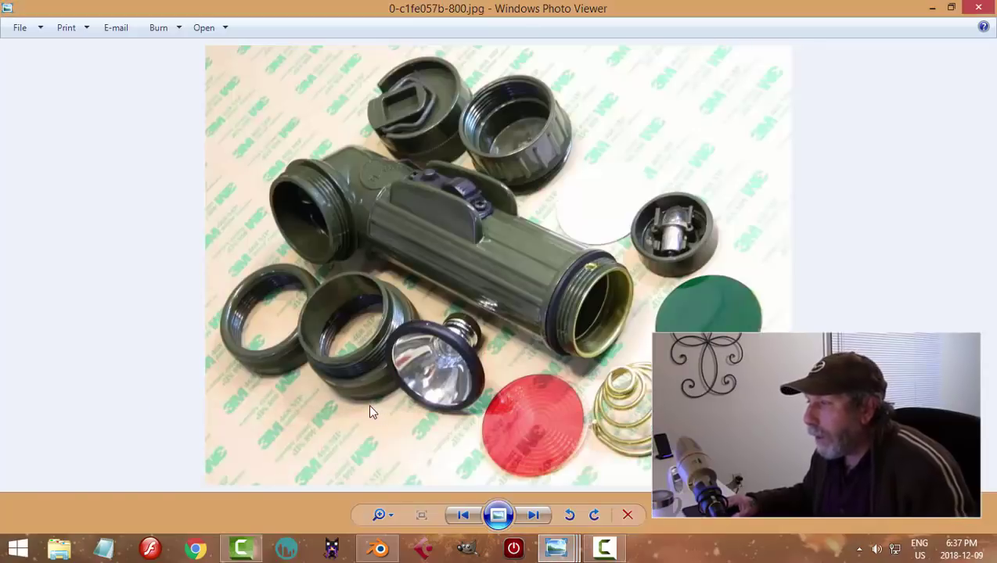
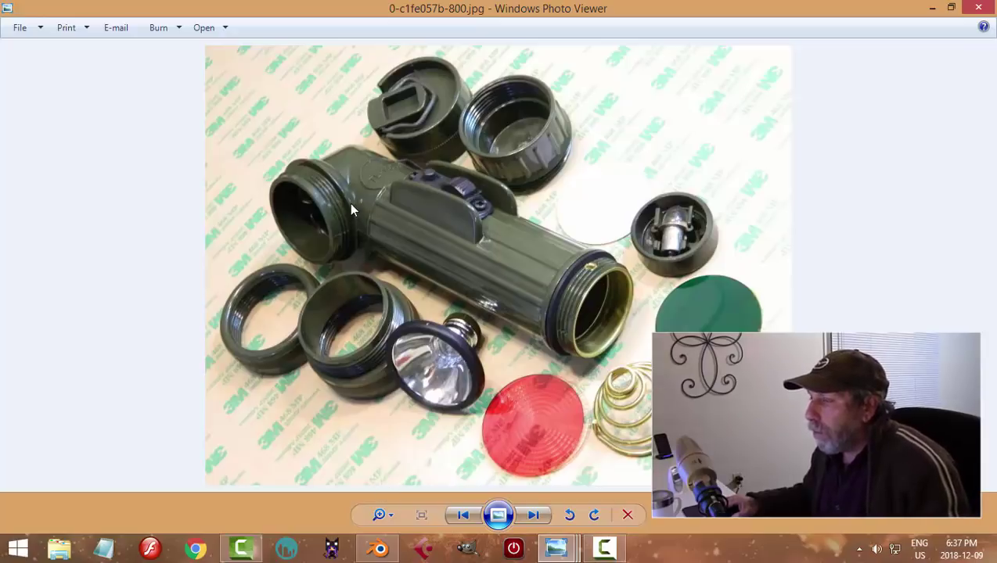
Switch back to Blender and open the flashlight body mesh in Edit Mode with edge selection.
click(378, 548)
scroll(443, 301, down, 3)
middle_drag(445, 303, 456, 330)
right_click(407, 279)
key(Tab)
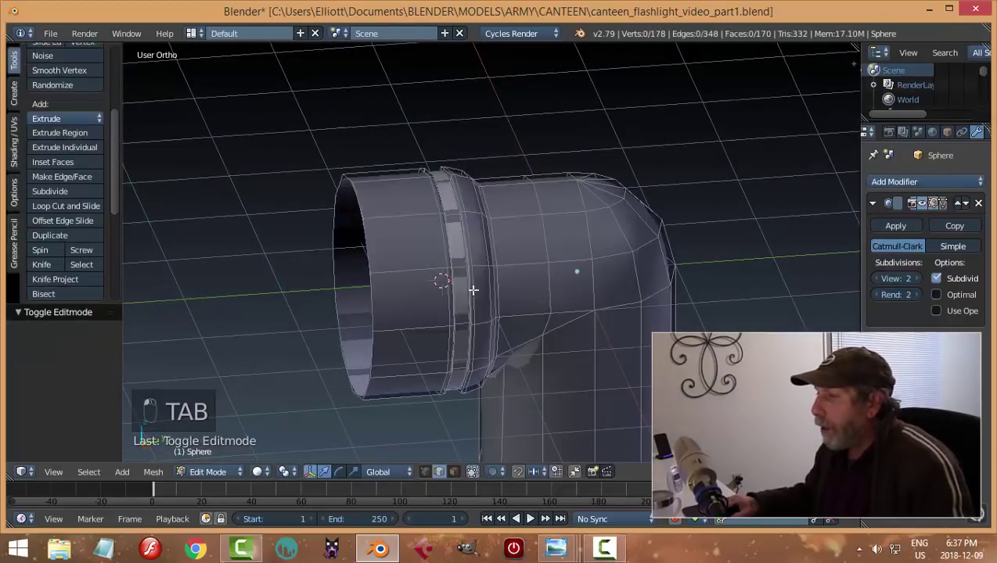
key(ctrl+Tab)
click(374, 238)
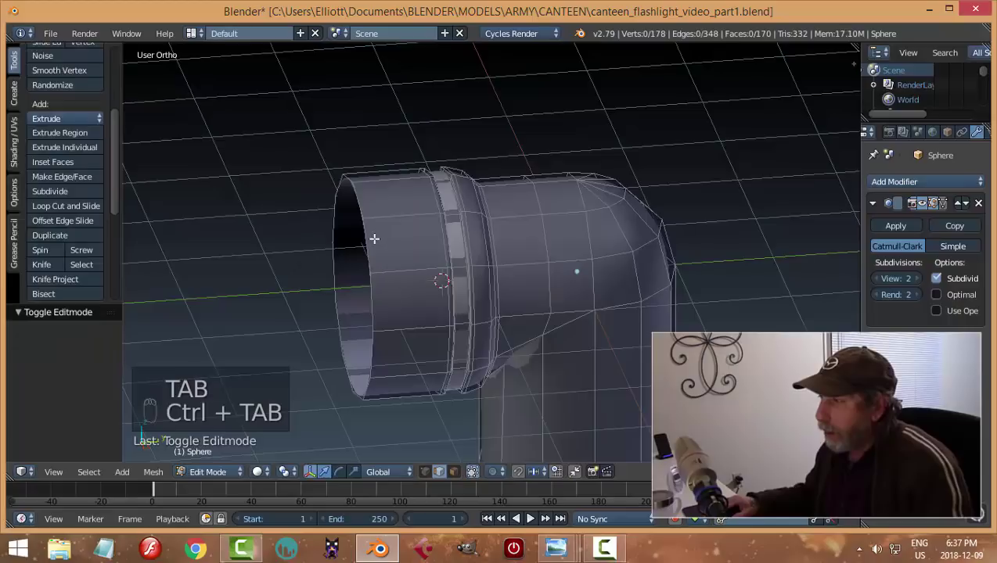
Duplicate the edge loop around the barrel's front opening in place, separate it into its own object, and return to Object Mode.
alt+right_click(370, 235)
scroll(420, 282, down, 2)
middle_drag(420, 290, 422, 298)
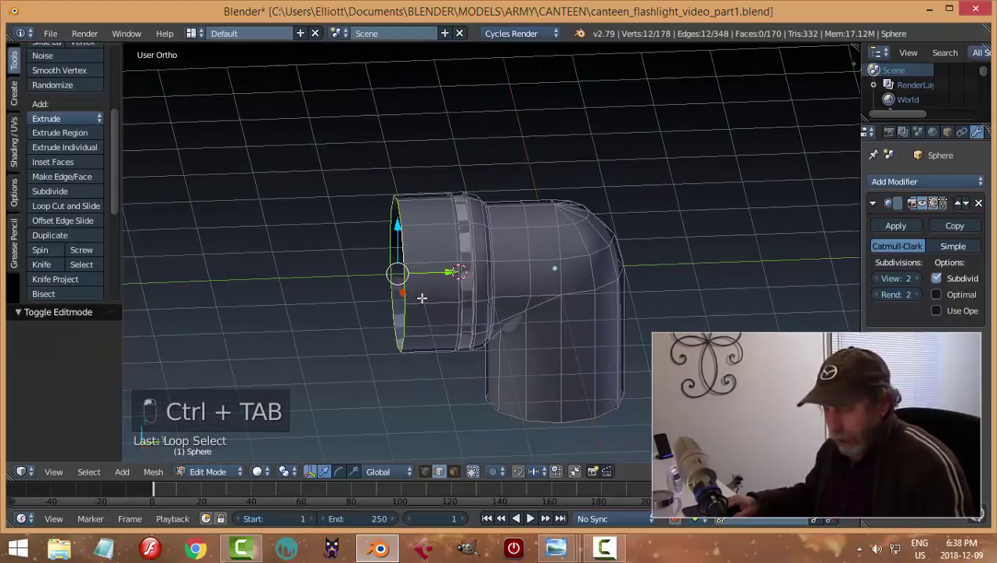
key(shift+d)
right_click(421, 298)
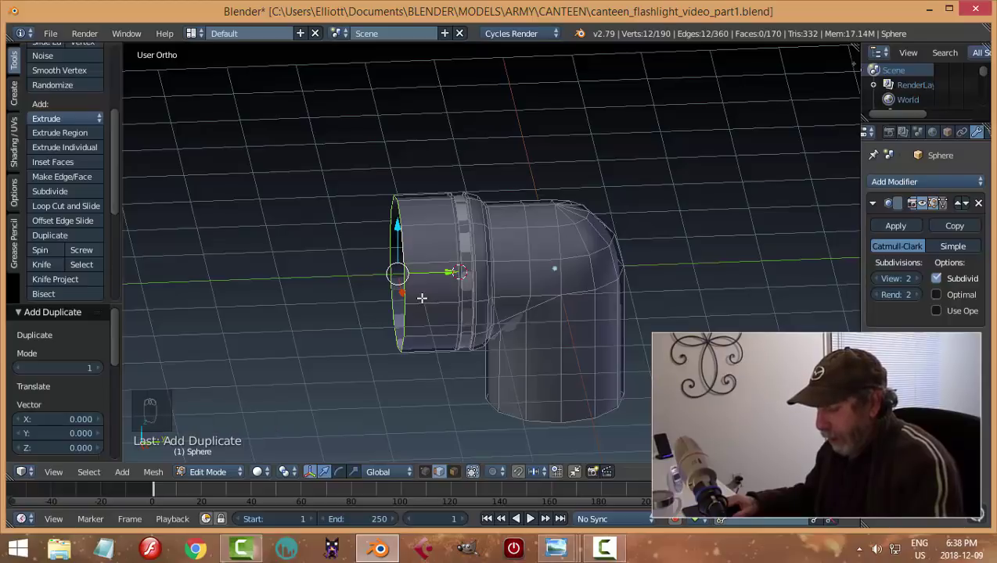
key(p)
click(422, 298)
key(Tab)
click(363, 294)
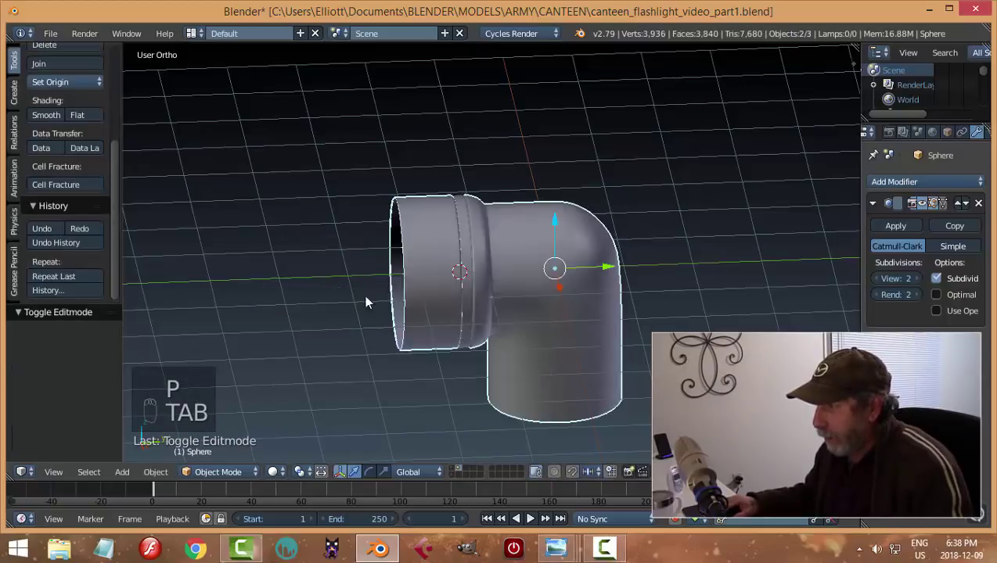
Set the separated loop's origin to its geometry and move it about -0.127 along Y, in front of the barrel opening.
right_click(403, 268)
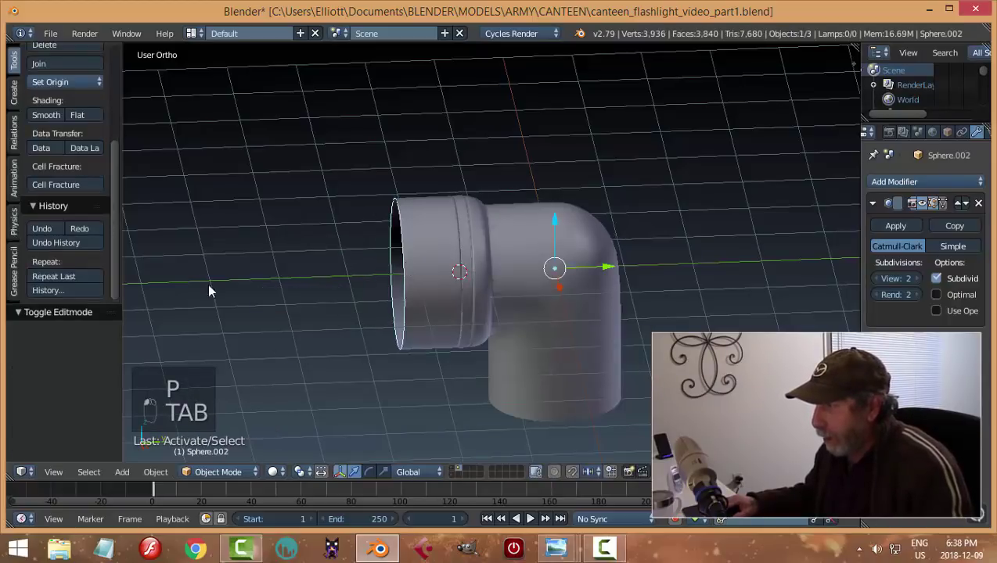
click(61, 83)
click(79, 114)
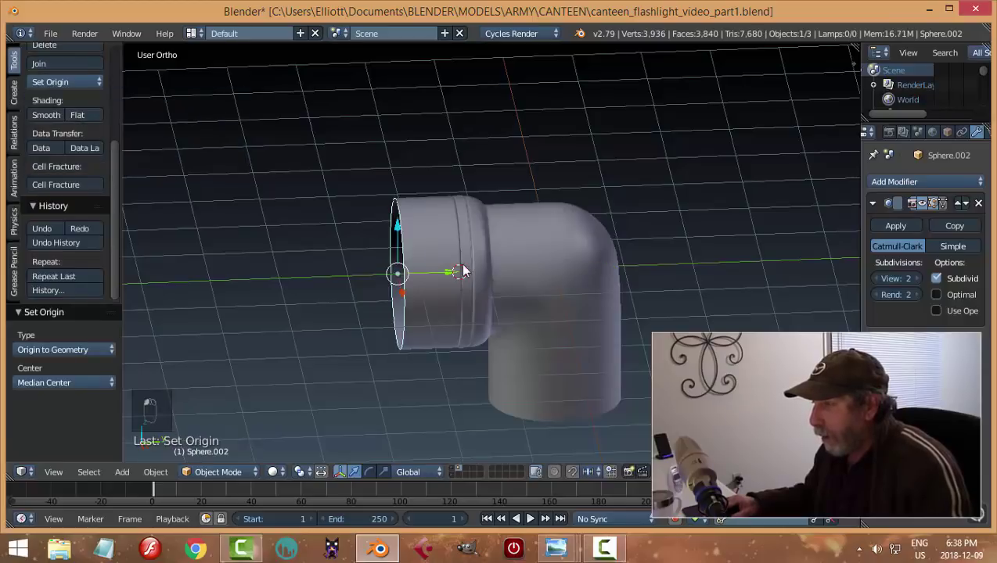
drag(448, 274, 440, 272)
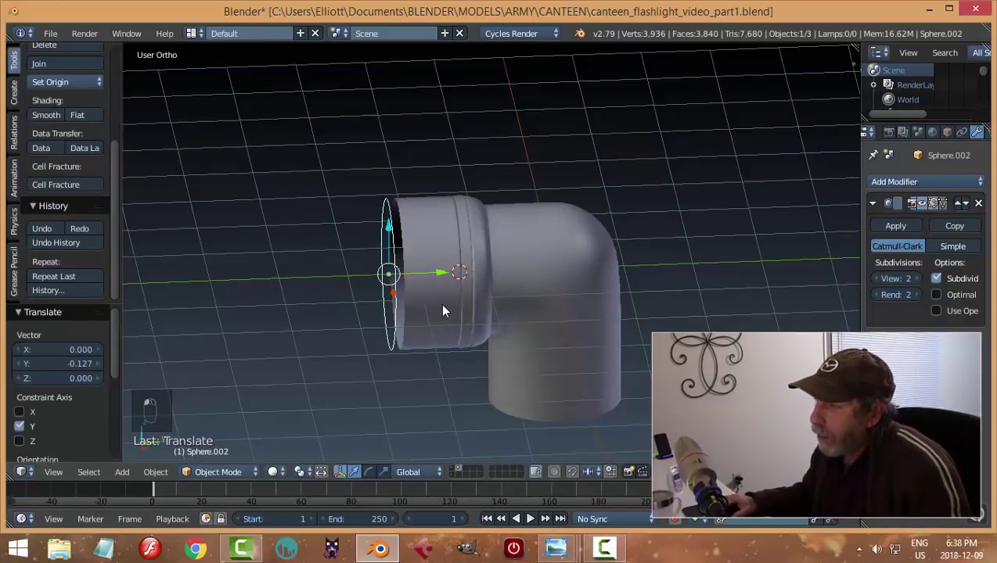
mouse_move(465, 289)
middle_down()
mouse_move(477, 280)
mouse_move(462, 270)
middle_up()
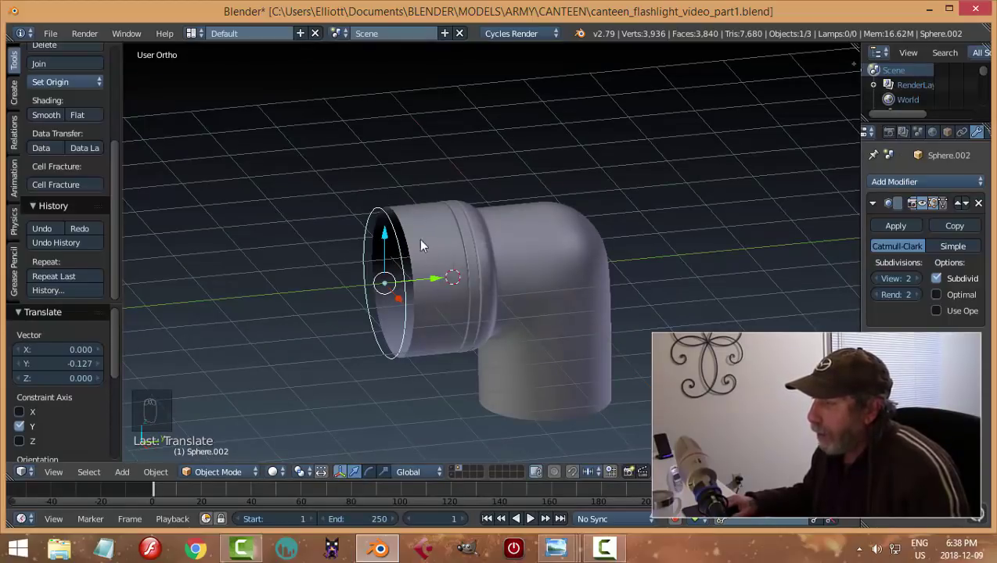
middle_drag(459, 282, 453, 276)
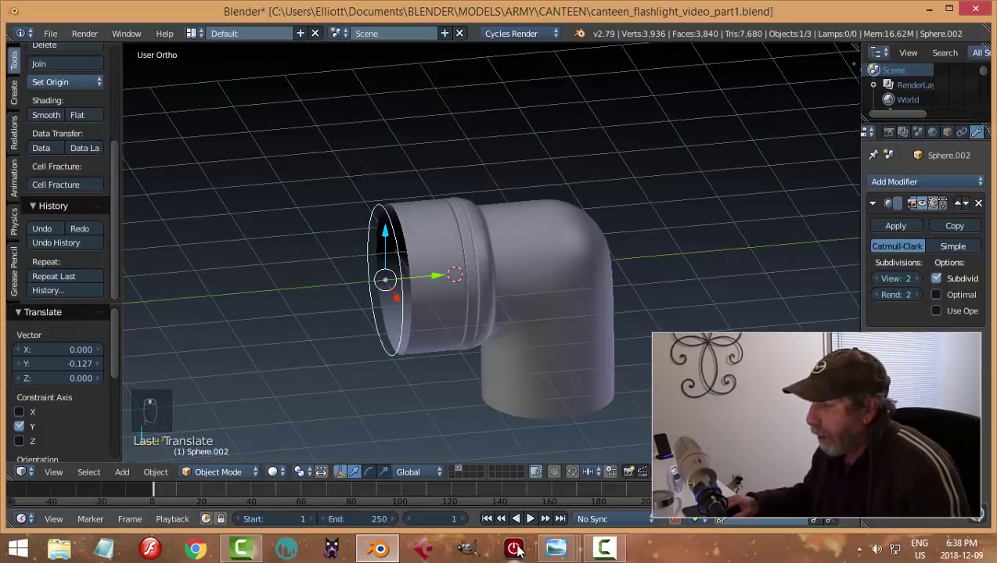
Examine the threaded head opening and the loose head rings in the disassembled-parts reference photo in Windows Photo Viewer.
mouse_move(556, 548)
click(270, 482)
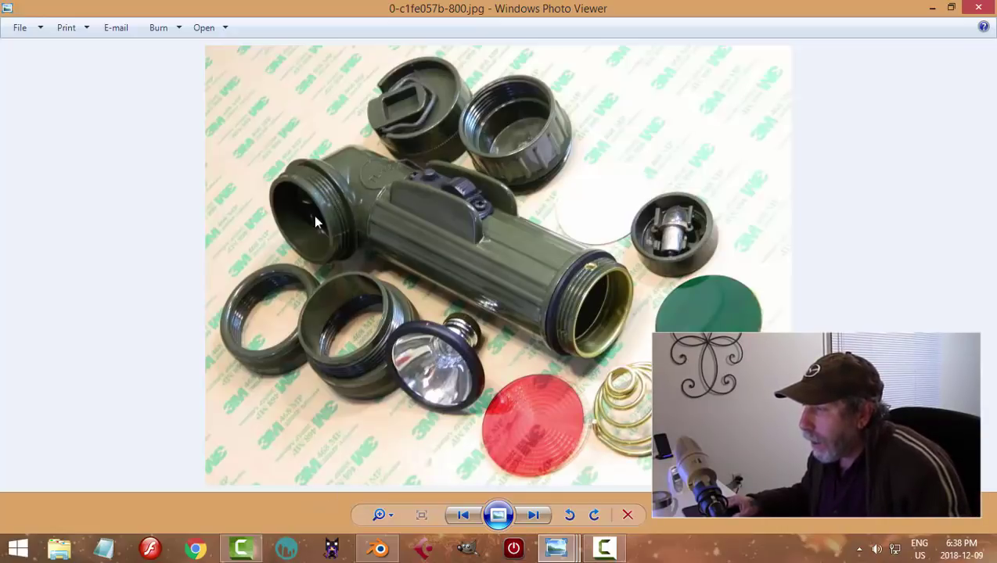
mouse_move(380, 549)
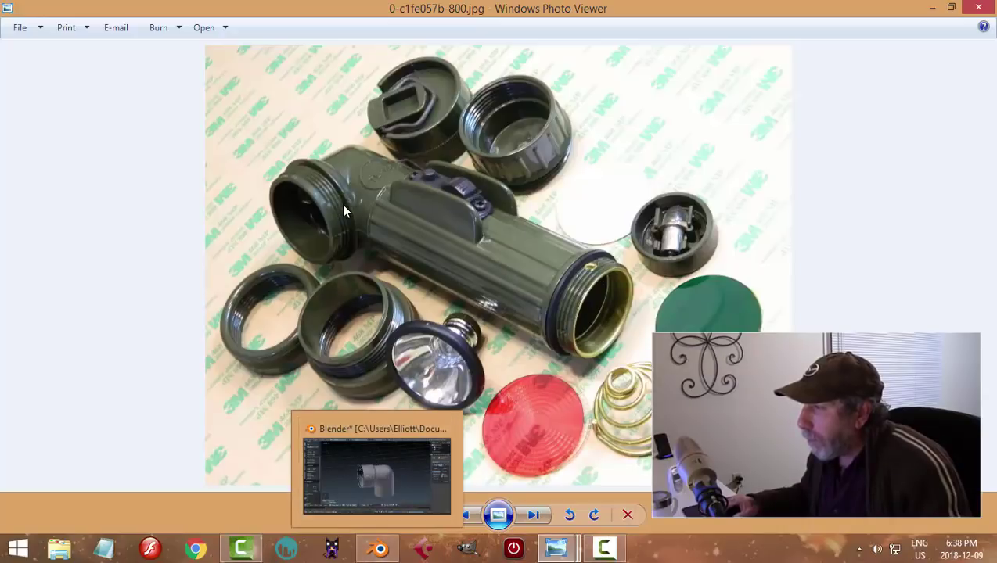
Switch to Blender and open the elbow-shaped flashlight body for mesh editing.
click(379, 550)
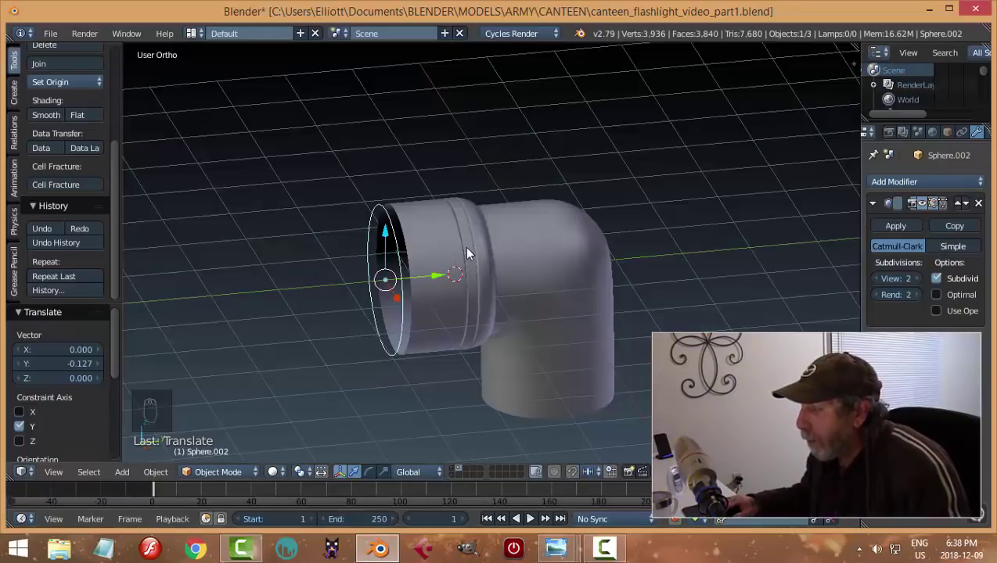
right_click(441, 252)
key(Tab)
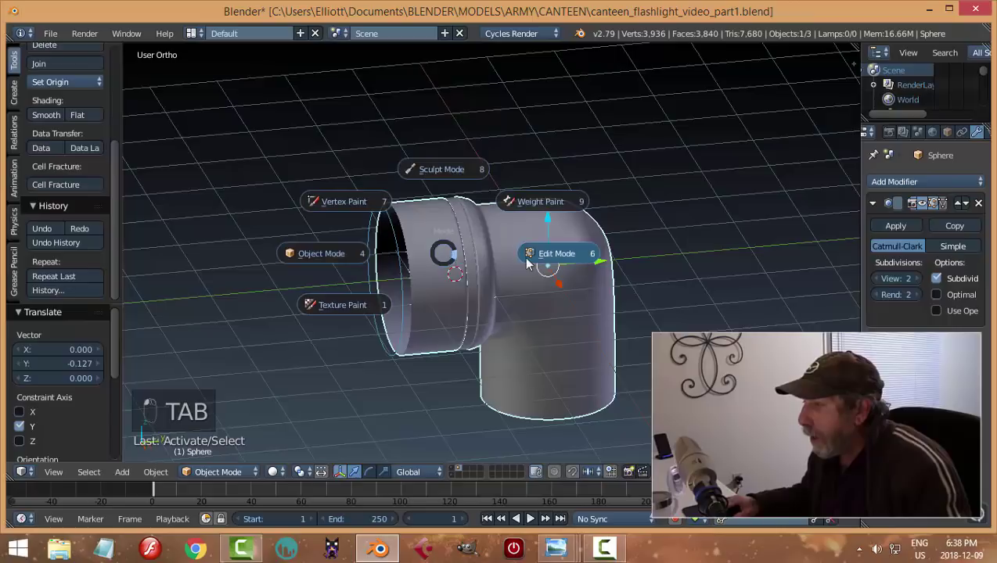
click(526, 263)
Select the faces from the body's open rim up to the raised ridge and scale them to about 0.93 in X and Z only.
alt+right_click(405, 227)
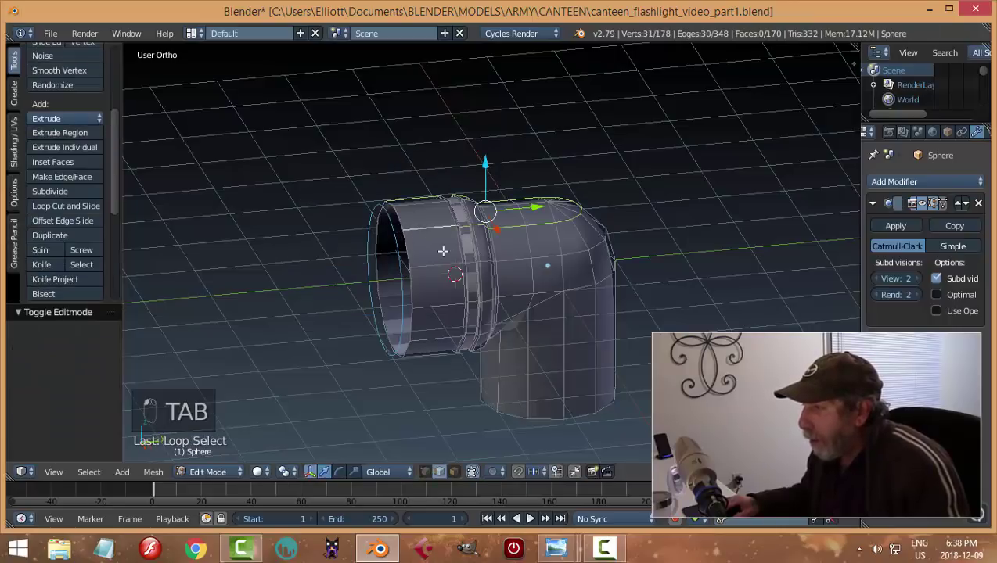
key(a)
key(a)
scroll(364, 239, up, 3)
alt+right_click(315, 229)
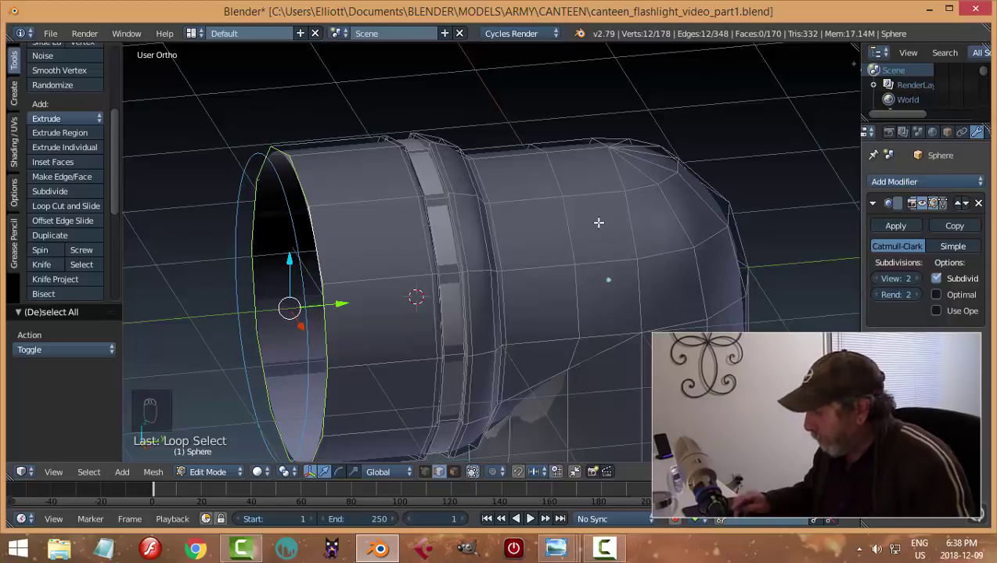
key(ctrl+KP_Add)
key(ctrl+KP_Add)
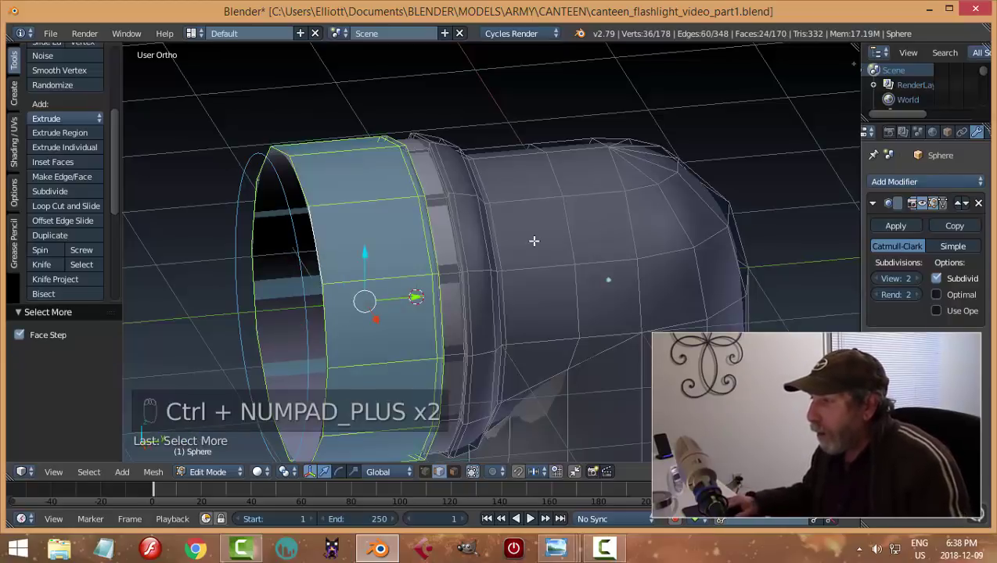
middle_drag(534, 238, 569, 274)
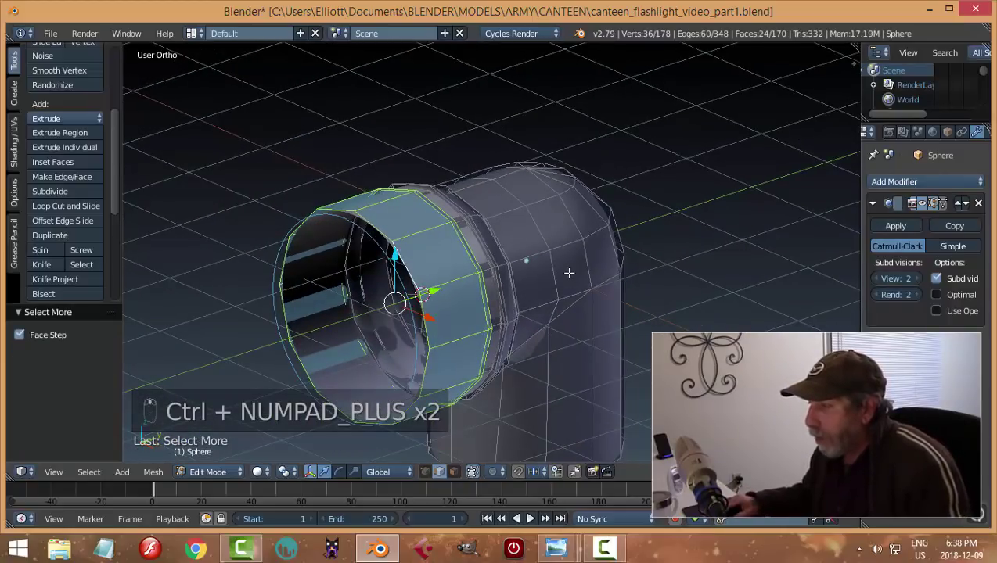
key(s)
key(y)
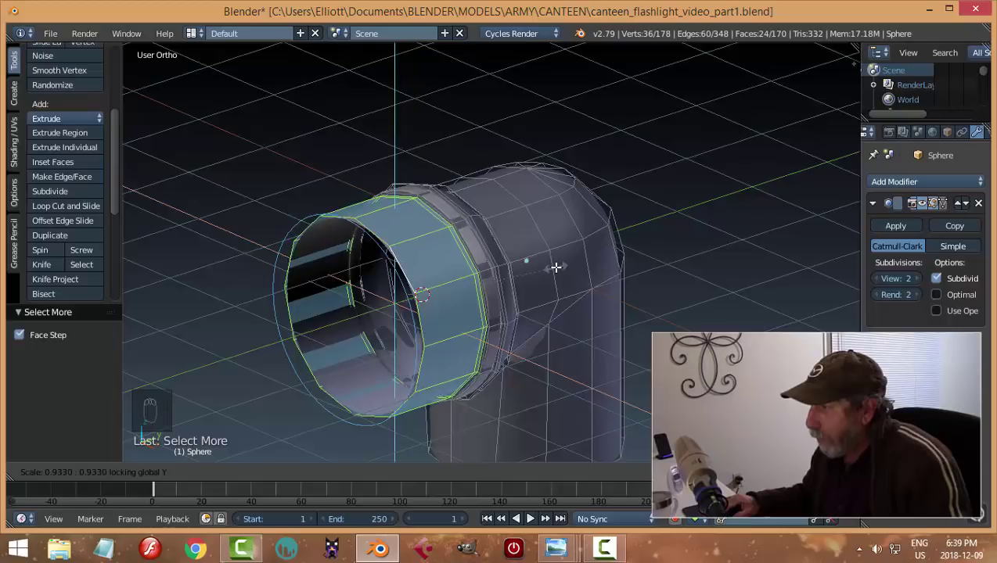
click(555, 267)
key(Tab)
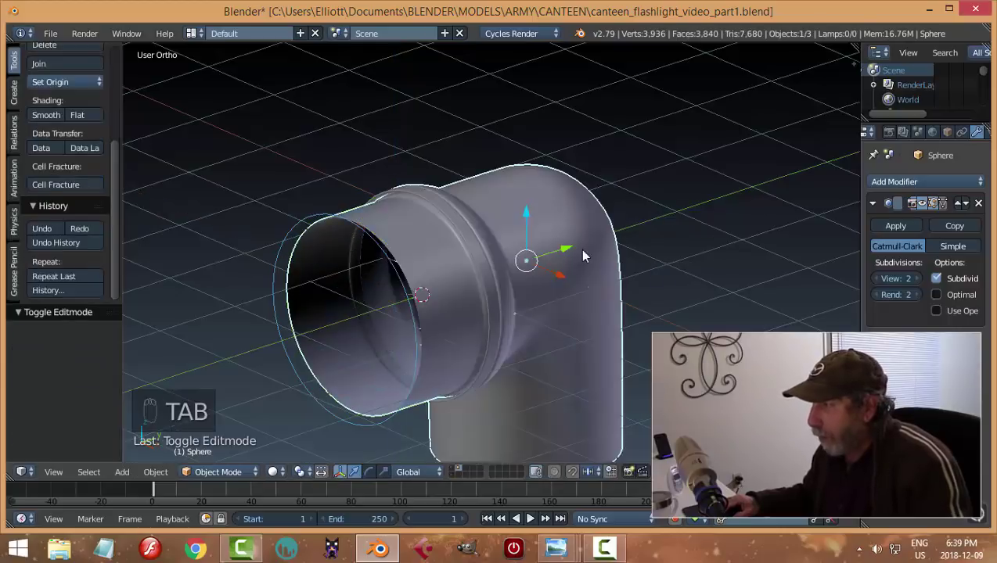
Examine the narrowed open end and the raised ridge, both smoothed and as an editable mesh.
middle_drag(524, 273, 495, 254)
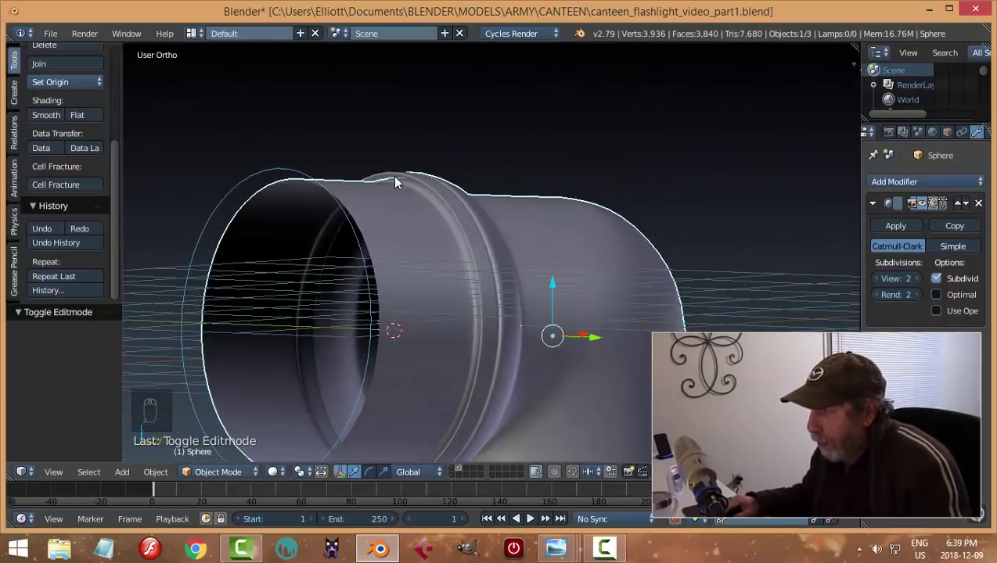
middle_drag(412, 178, 360, 250)
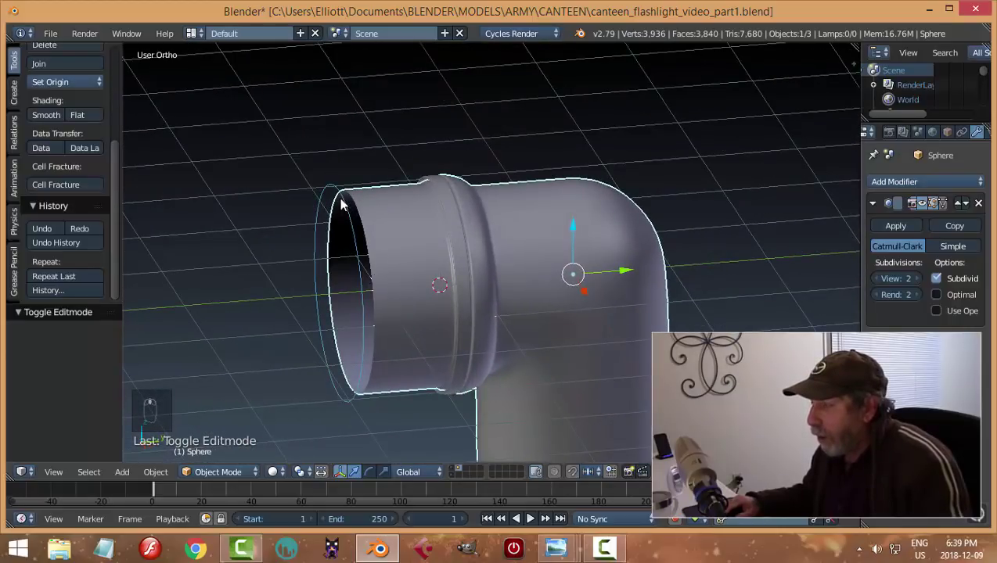
middle_drag(341, 203, 436, 239)
key(Tab)
key(a)
key(a)
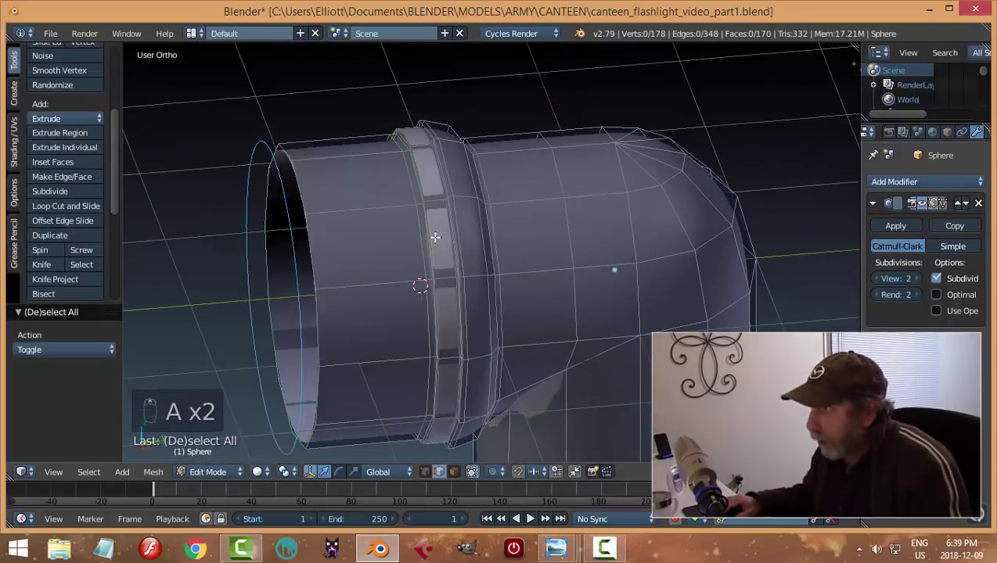
scroll(438, 238, up, 2)
alt+click(393, 215)
drag(413, 298, 456, 294)
key(a)
key(Tab)
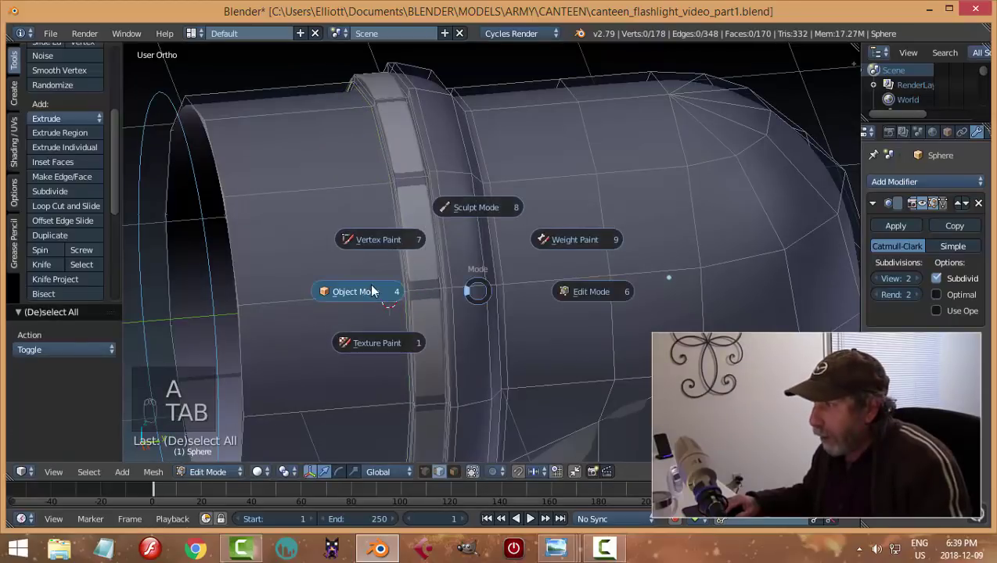
click(362, 288)
middle_drag(362, 287, 464, 215)
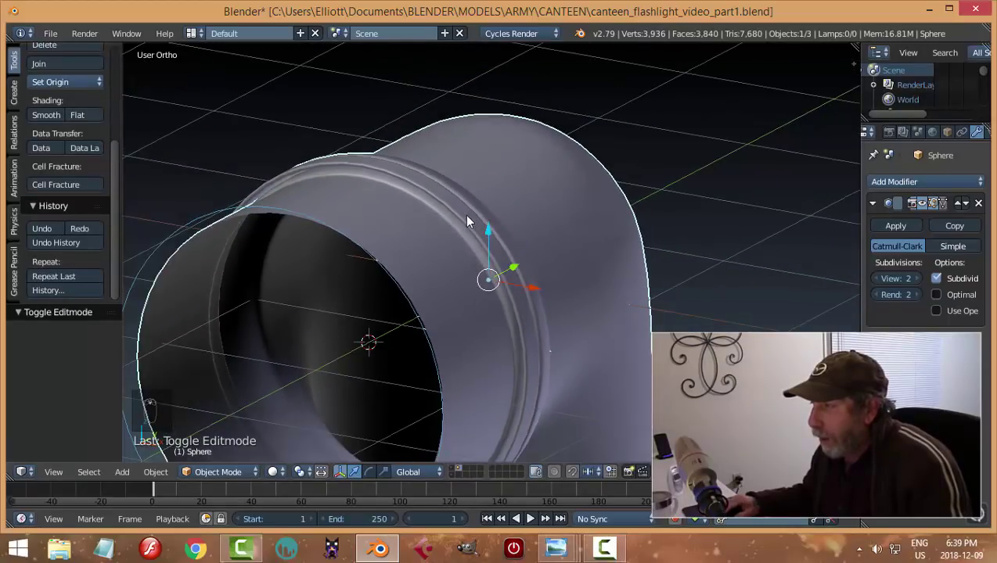
Try hiding the selected flashlight body in the viewport.
right_click(464, 215)
key(h)
middle_drag(499, 247, 464, 280)
scroll(473, 292, up, 2)
scroll(442, 262, down, 3)
Reopen the body's mesh for editing and examine the head threads in the reference photo 0-c1fe057b-800.jpg.
right_click(422, 249)
key(Tab)
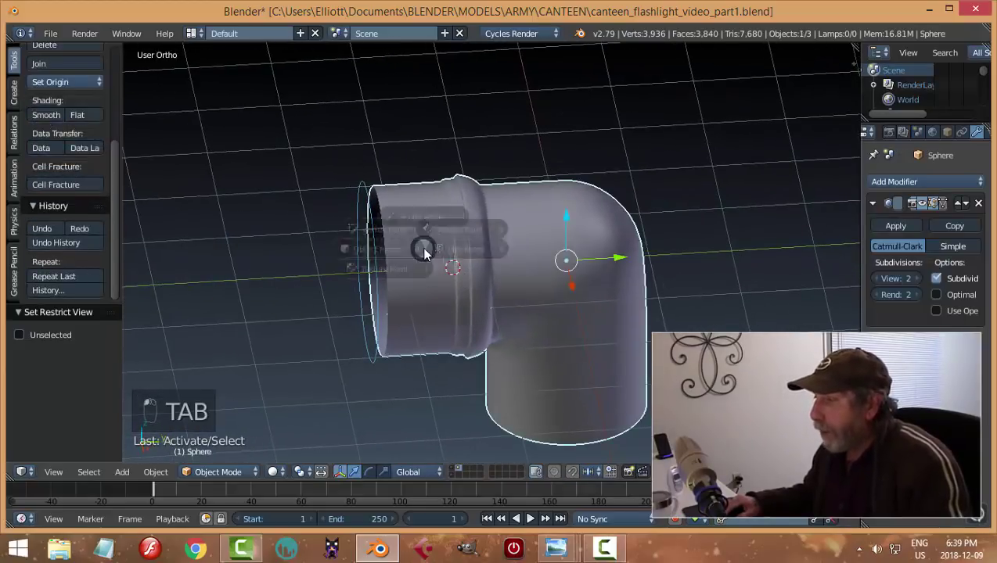
click(507, 249)
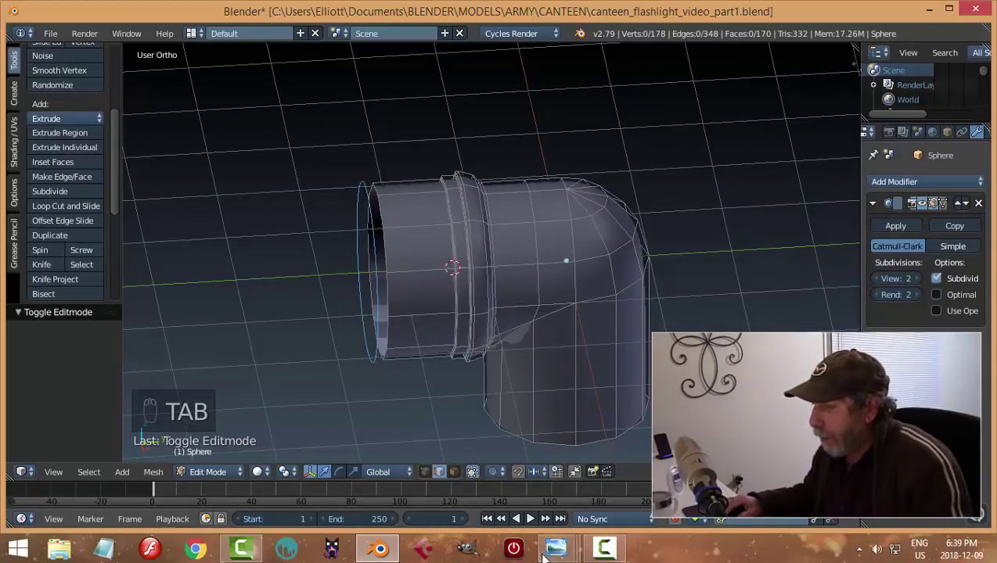
mouse_move(556, 551)
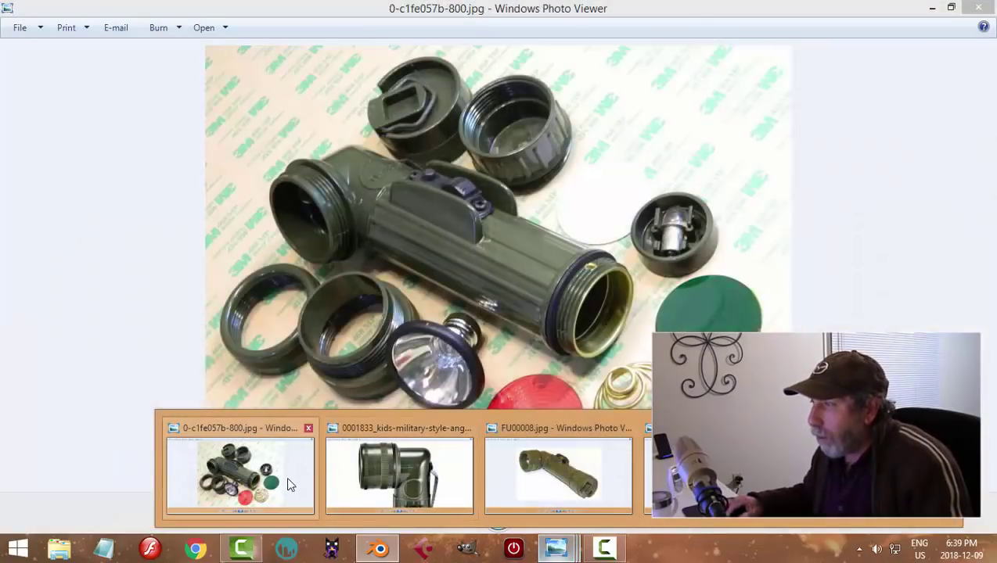
click(287, 485)
scroll(338, 249, up, 2)
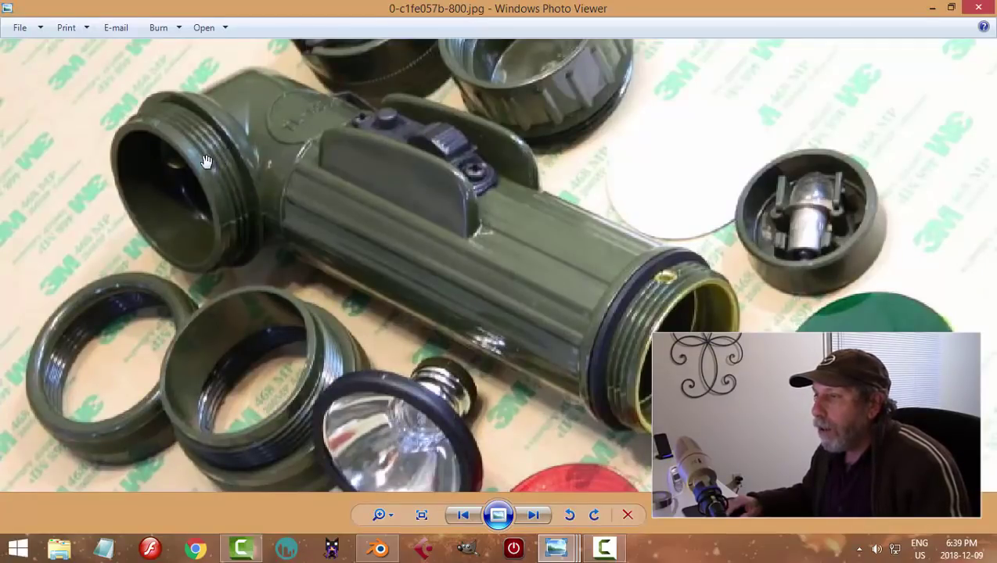
Return to Blender and add three evenly spaced edge loops around the narrowed open end.
click(379, 547)
key(ctrl+r)
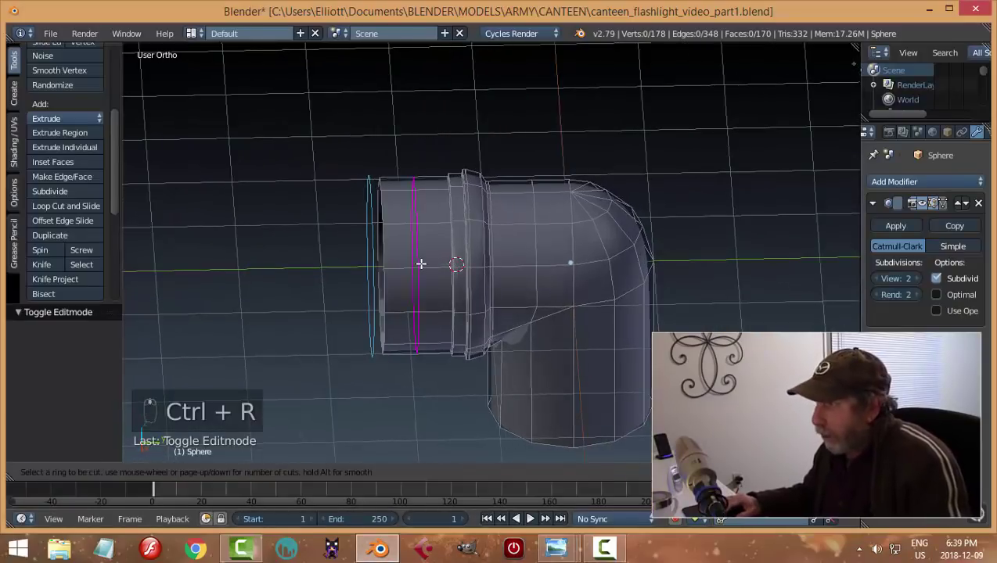
scroll(421, 264, up, 1)
click(421, 264)
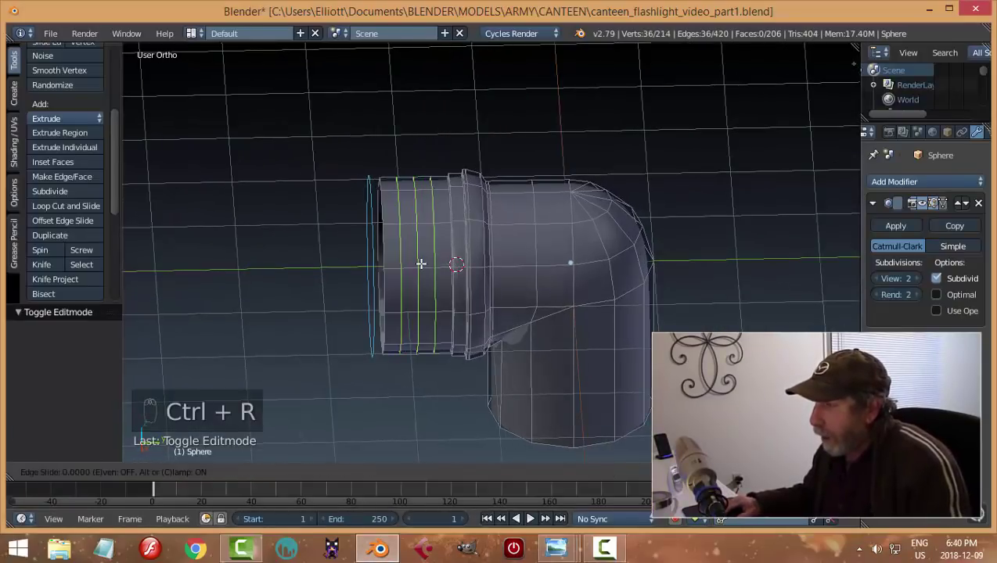
right_click(430, 264)
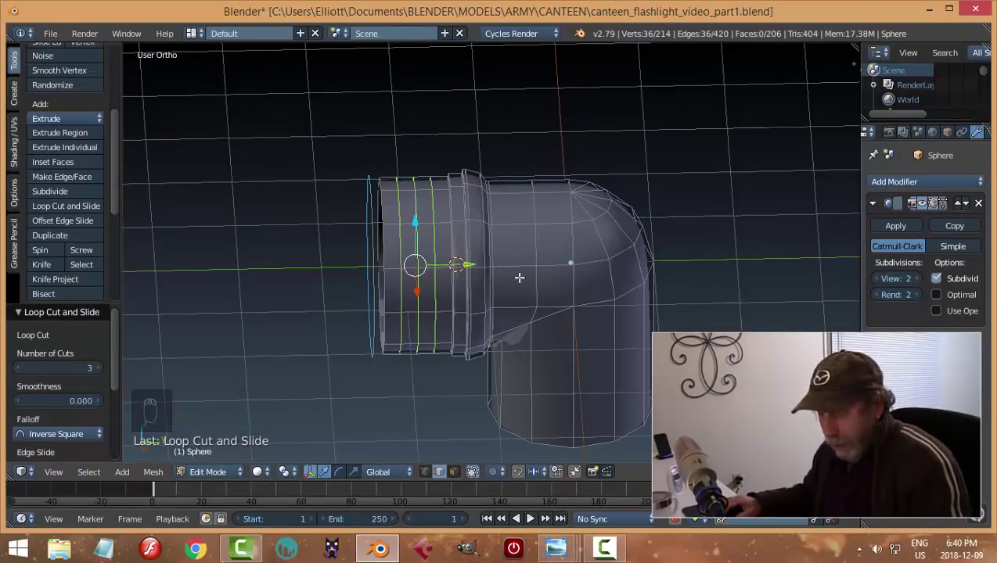
Scale the three edge loops closer together along Y to about 0.765 and move them about 0.123 along Y towards the ridge.
key(s)
click(495, 279)
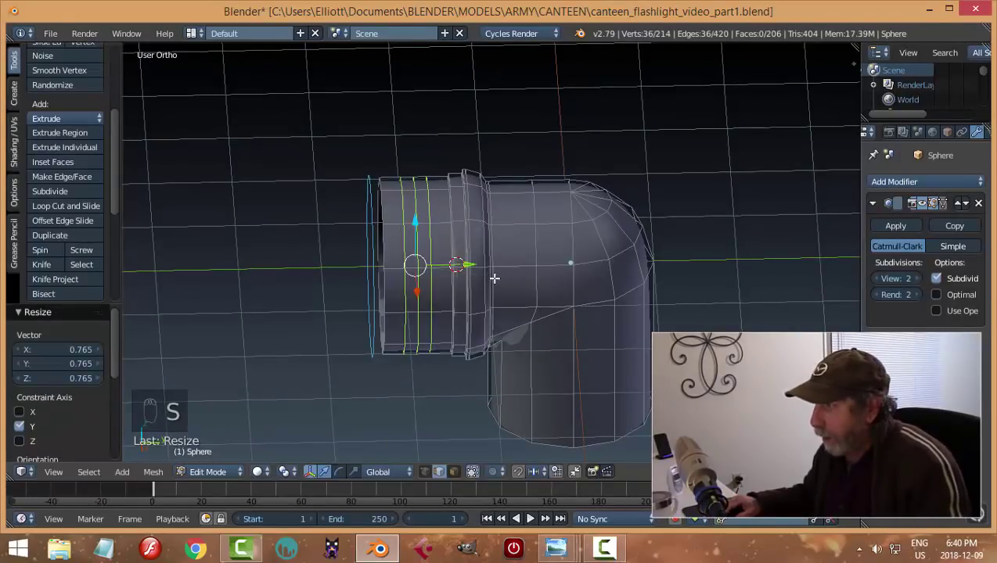
mouse_move(470, 266)
mouse_down()
mouse_move(479, 267)
mouse_move(468, 270)
mouse_up()
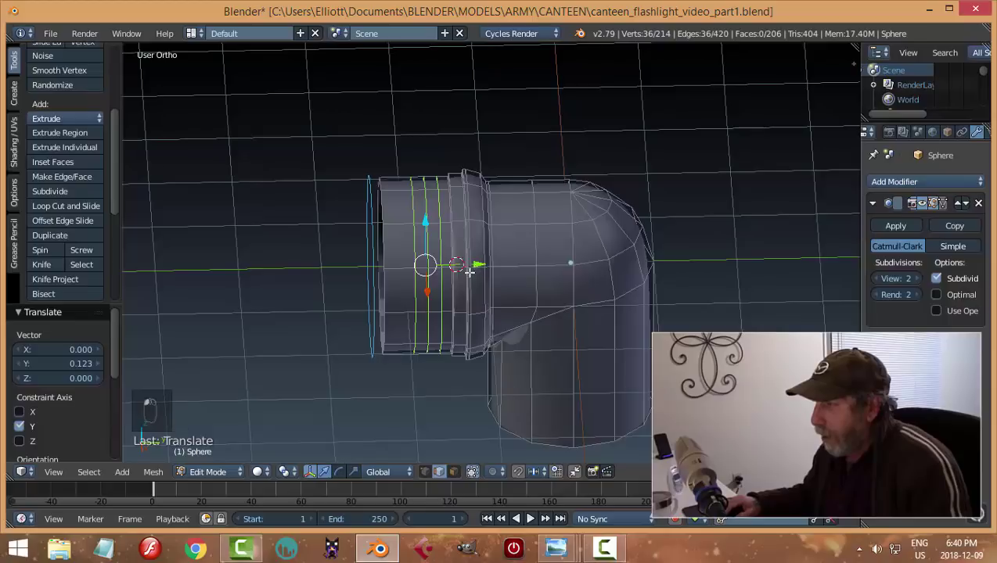
Bevel the three edge loops into narrow bands with an offset of about 0.032.
scroll(463, 286, up, 2)
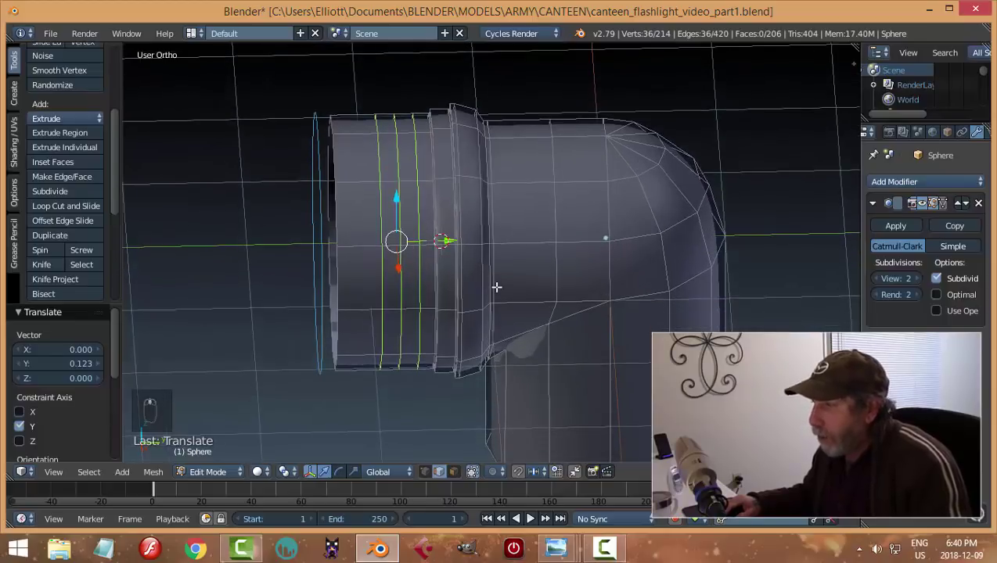
key(ctrl+b)
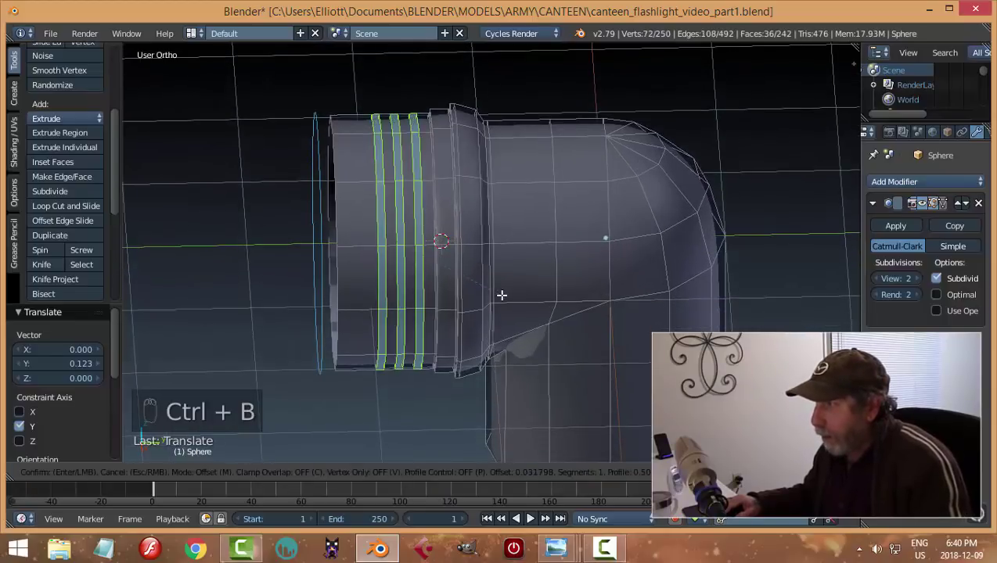
click(501, 295)
Extrude the three bands and scale them outward to about 1.036 in X and Z to form thread ridges, then leave Edit Mode.
middle_drag(481, 301, 511, 314)
key(e)
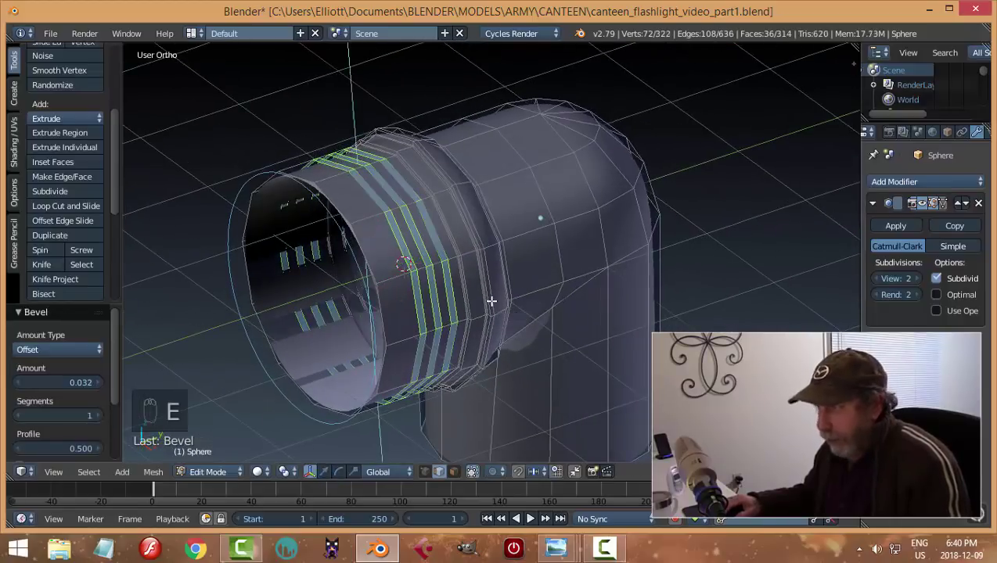
key(s)
key(shift+y)
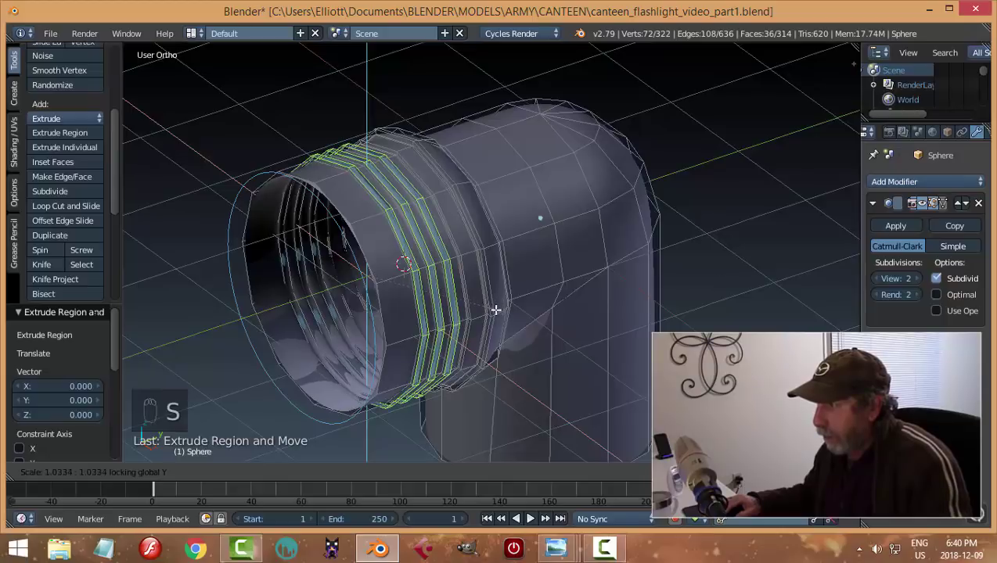
click(507, 307)
key(Tab)
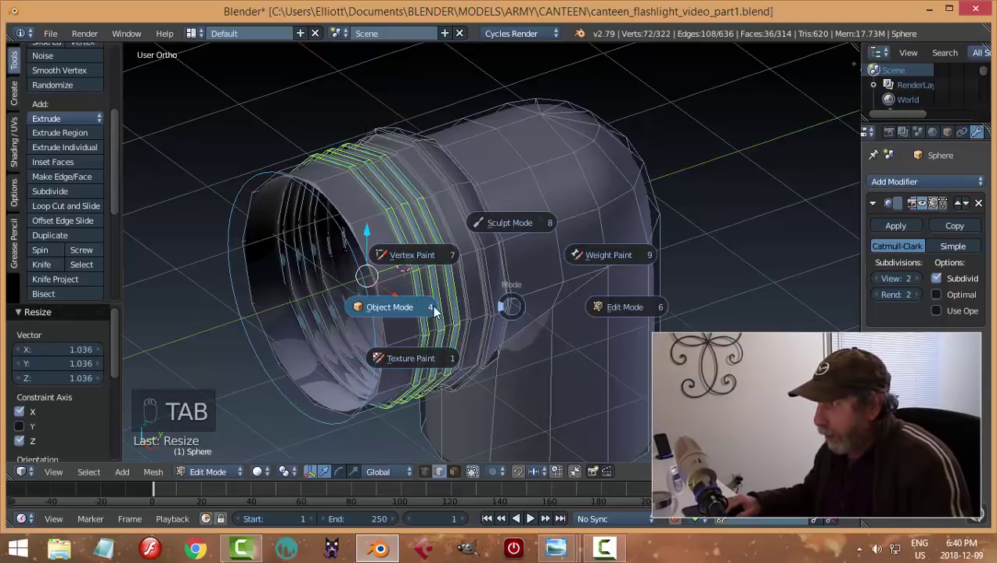
click(431, 305)
Reopen the mesh for editing and add a supporting edge loop close beside the outermost thread ridge, on the open-end side.
middle_drag(539, 271, 437, 261)
scroll(481, 285, up, 2)
key(Tab)
click(462, 255)
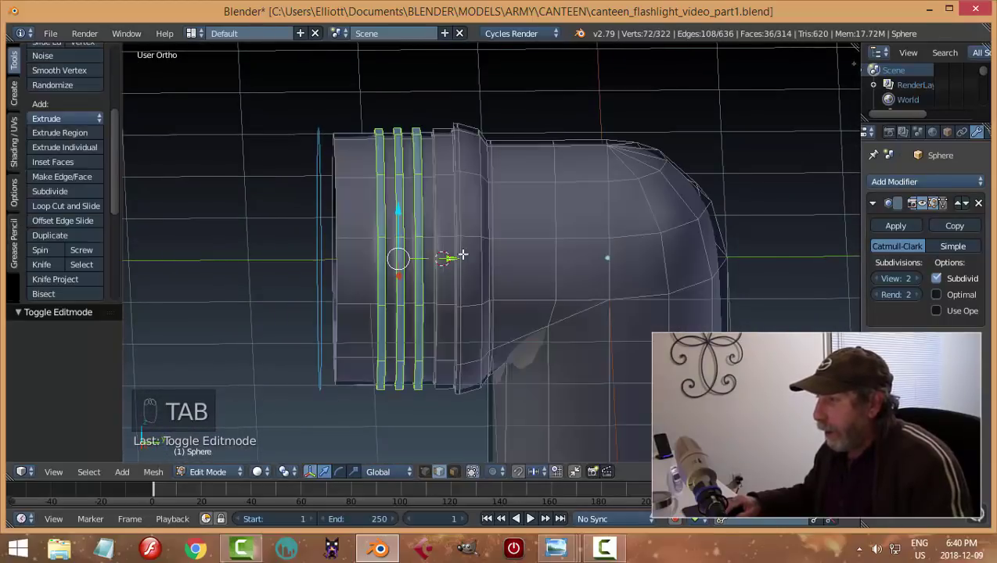
key(ctrl+r)
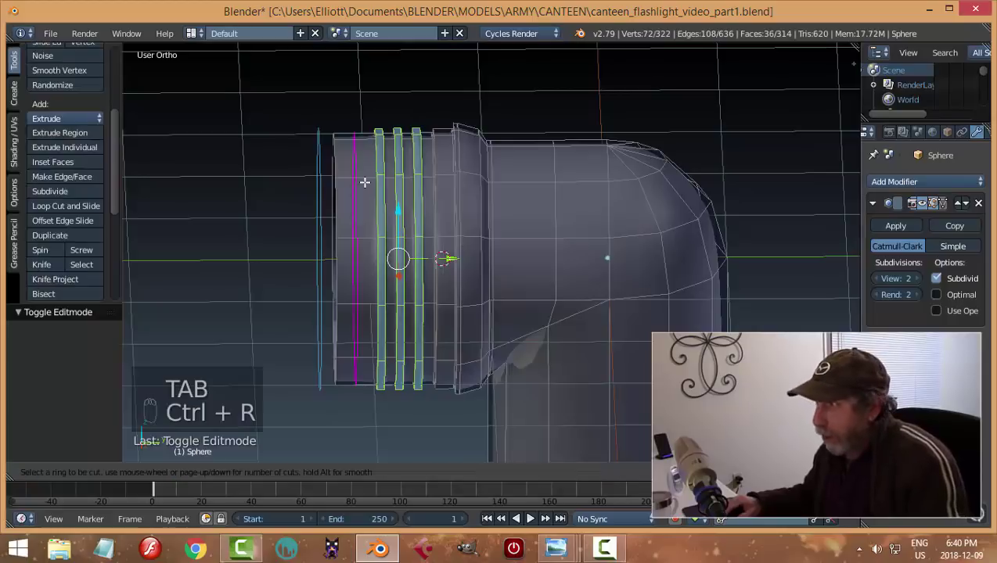
click(365, 182)
click(383, 189)
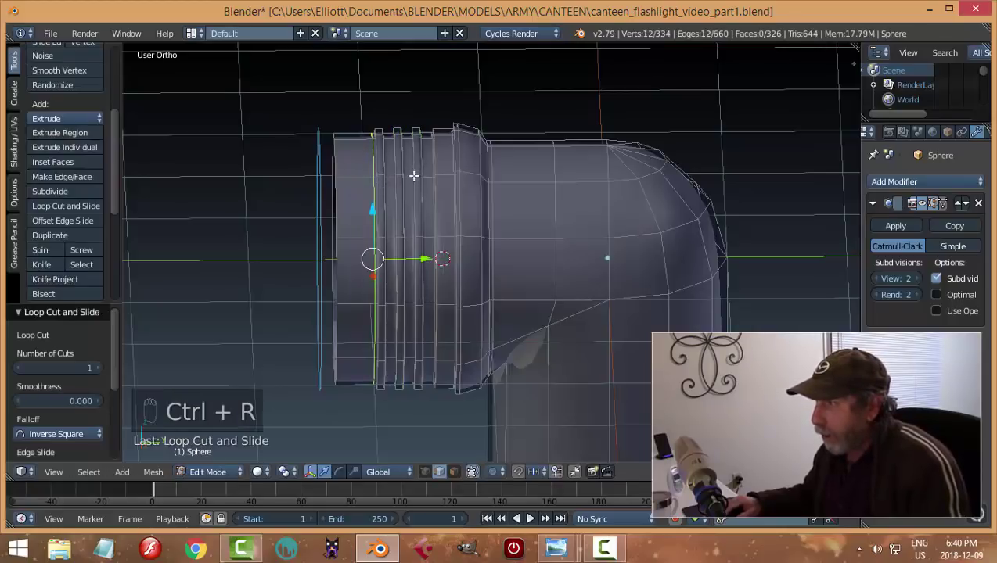
Add two supporting edge loops in the groove between the first and second thread ridges, one close to each ridge.
scroll(414, 175, up, 4)
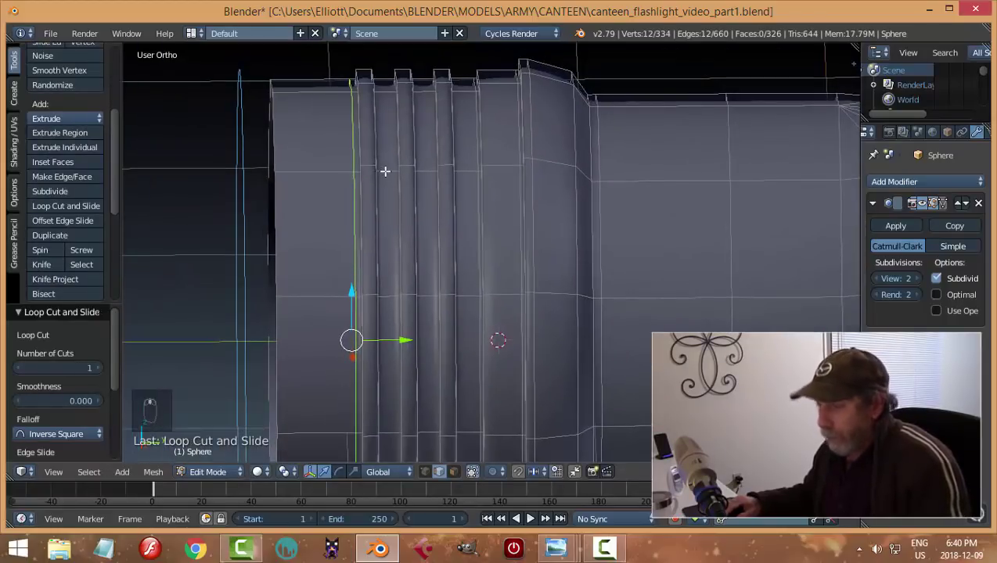
key(ctrl+r)
click(378, 166)
click(392, 173)
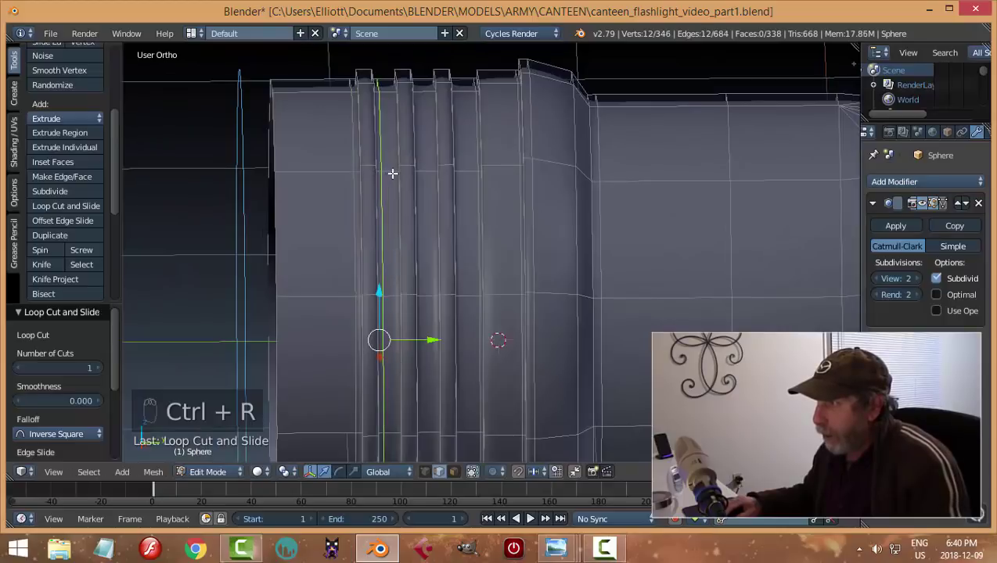
key(ctrl+r)
click(387, 172)
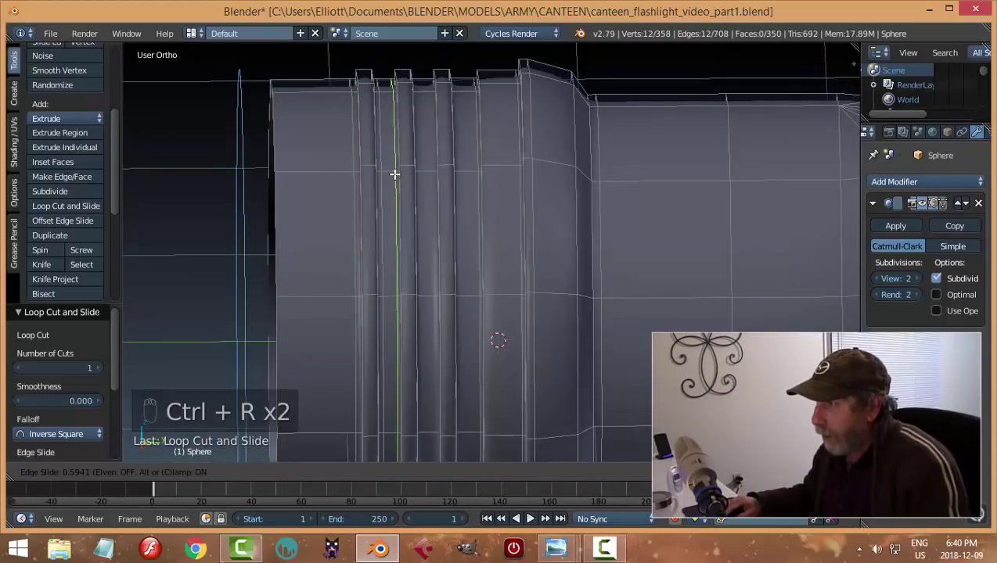
click(394, 173)
Add two supporting edge loops in the groove between the second and third thread ridges, one close to each ridge.
key(ctrl+r)
click(425, 171)
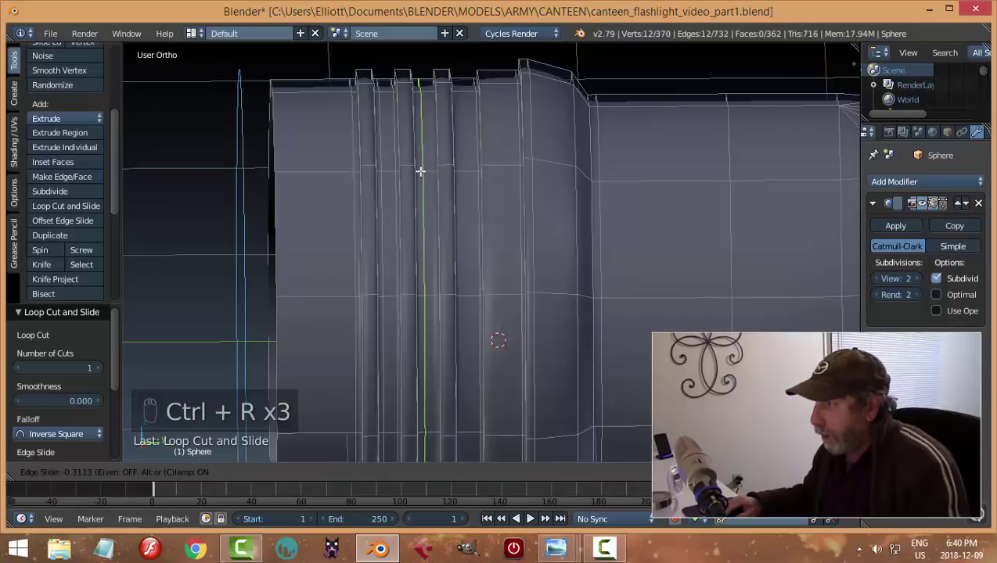
click(416, 170)
key(ctrl+r)
click(423, 171)
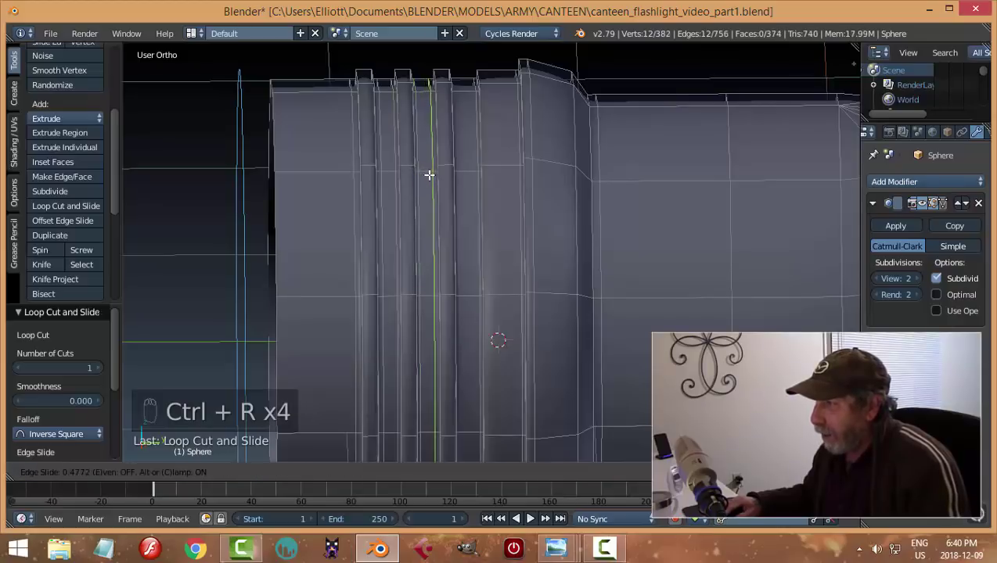
click(434, 173)
Add a supporting edge loop close beside the third thread ridge, on the collar side, and leave Edit Mode.
key(ctrl+r)
click(456, 170)
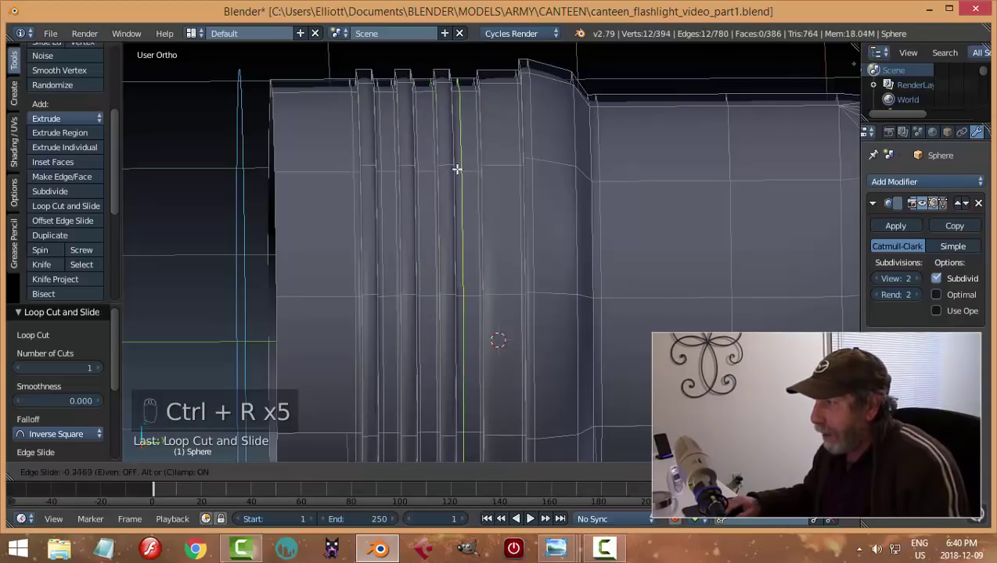
click(456, 170)
key(a)
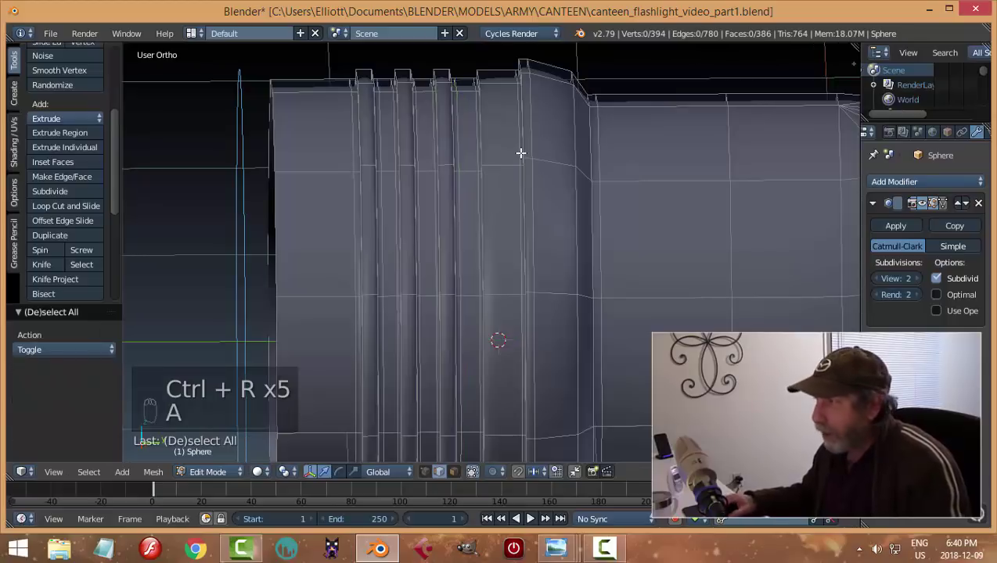
key(Tab)
scroll(468, 157, down, 4)
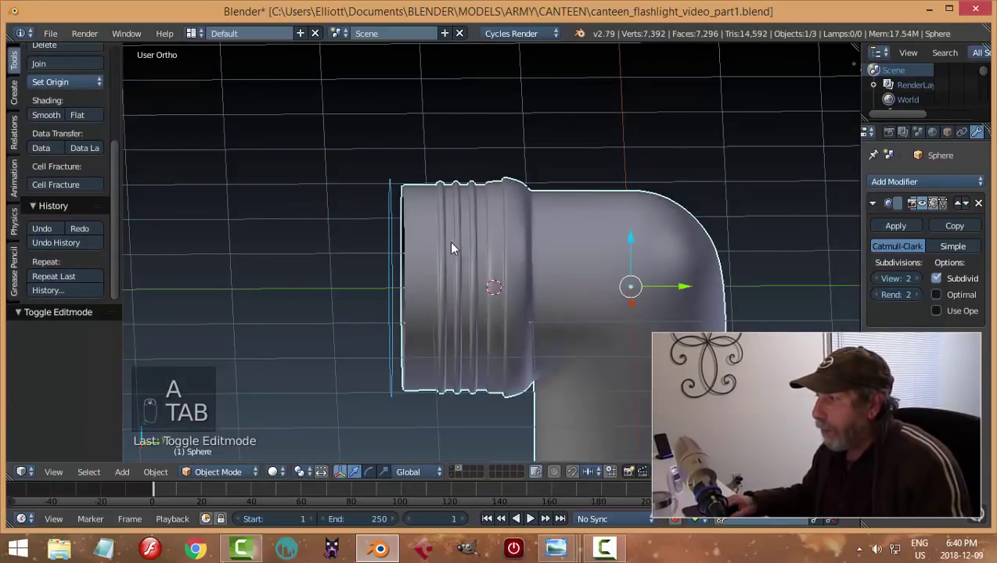
middle_drag(451, 247, 441, 294)
scroll(504, 243, up, 4)
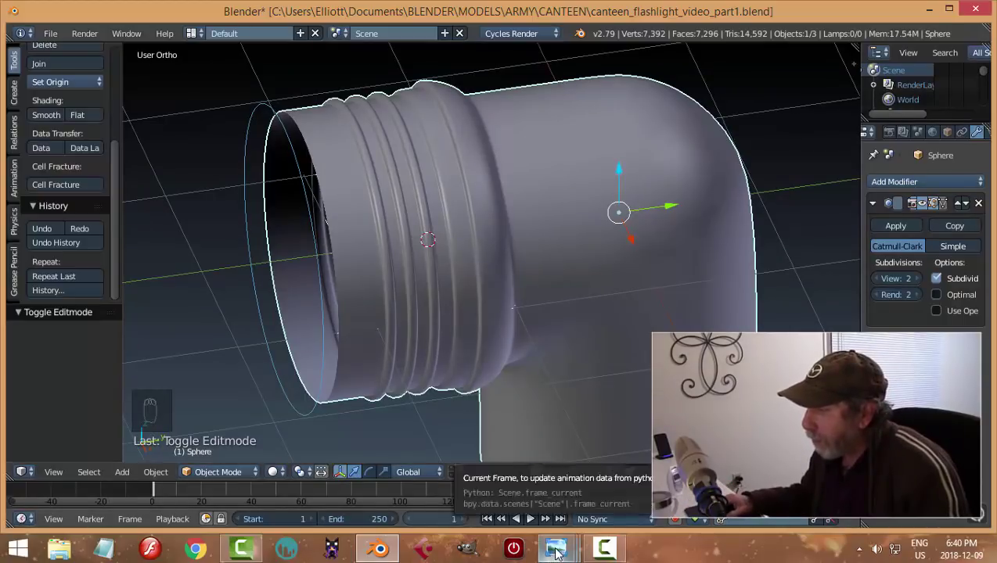
Examine the threaded end of the flashlight in reference photo 0-c1fe057b-800.jpg, and return to Blender.
mouse_move(555, 548)
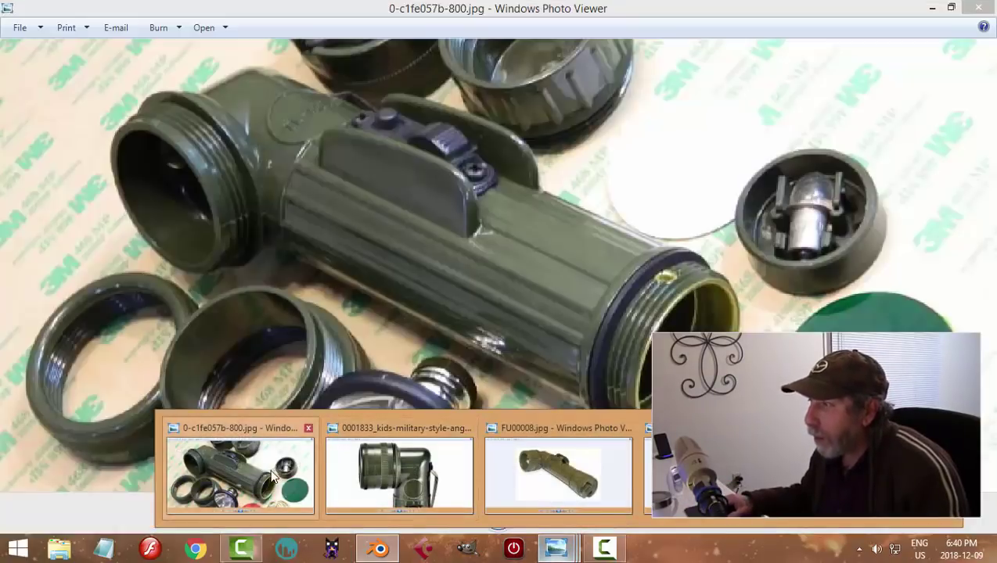
click(272, 477)
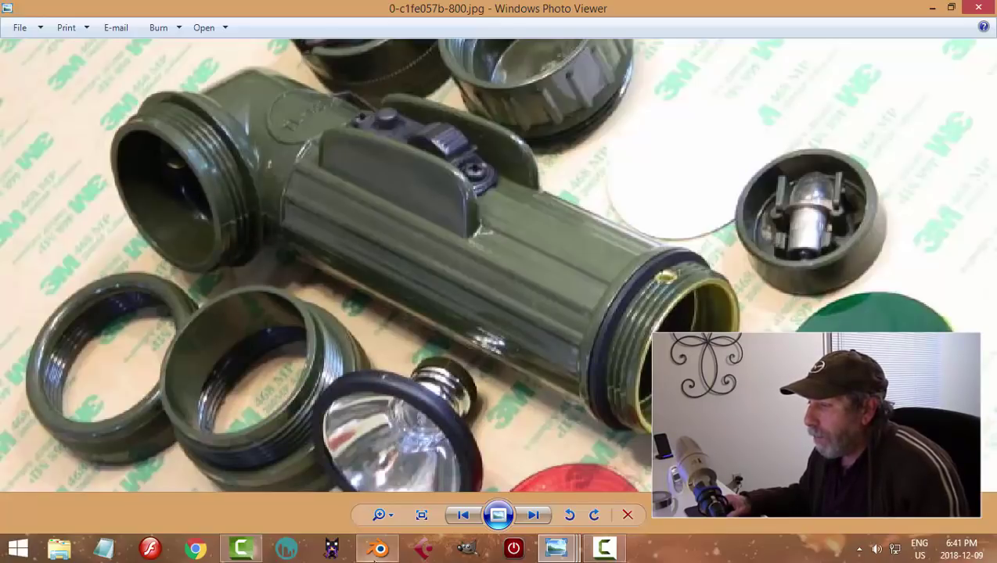
mouse_move(374, 557)
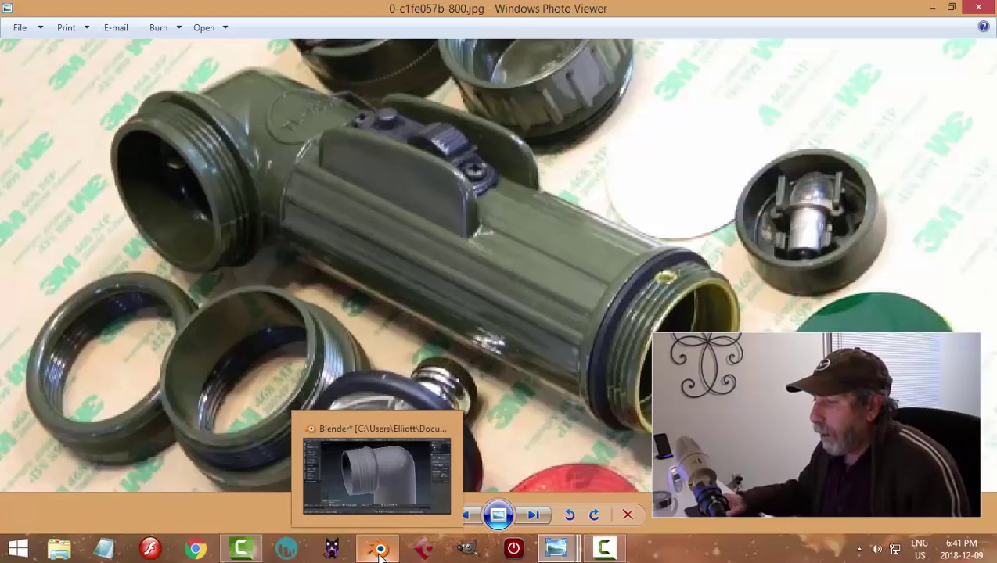
click(380, 553)
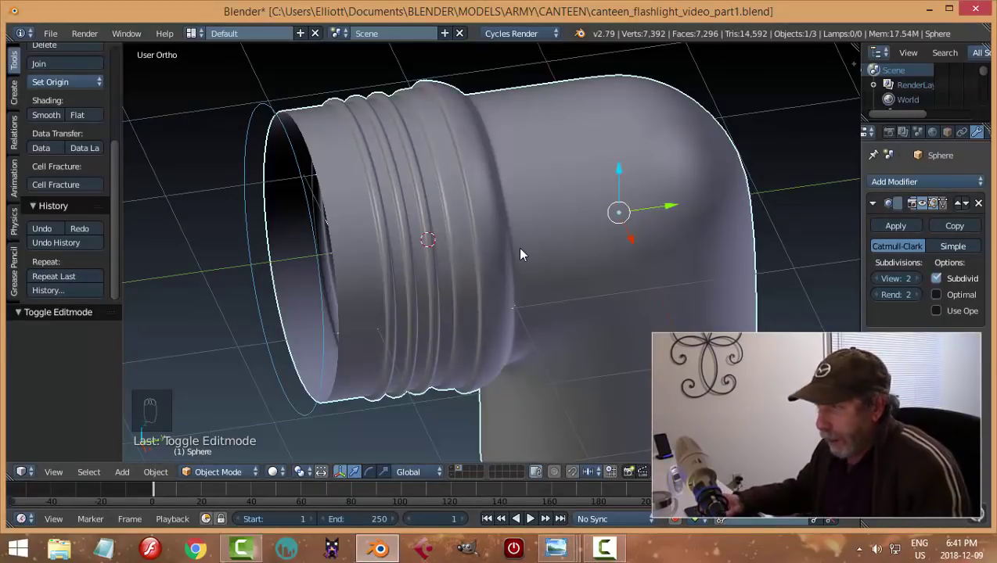
Unhide the narrow ring object around the threaded end and hide the flashlight body to isolate the ring.
key(alt+h)
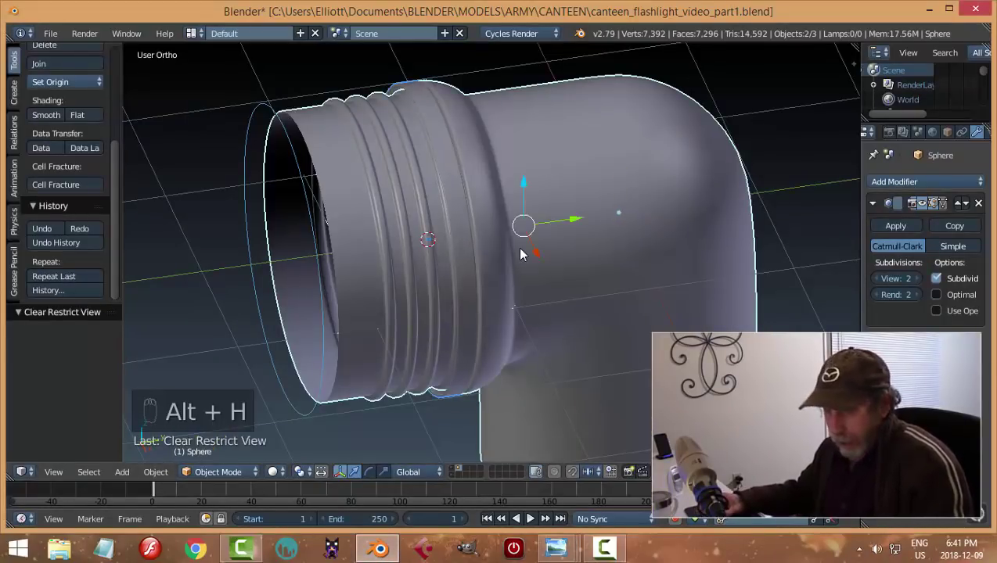
key(a)
middle_drag(490, 207, 523, 200)
right_click(475, 208)
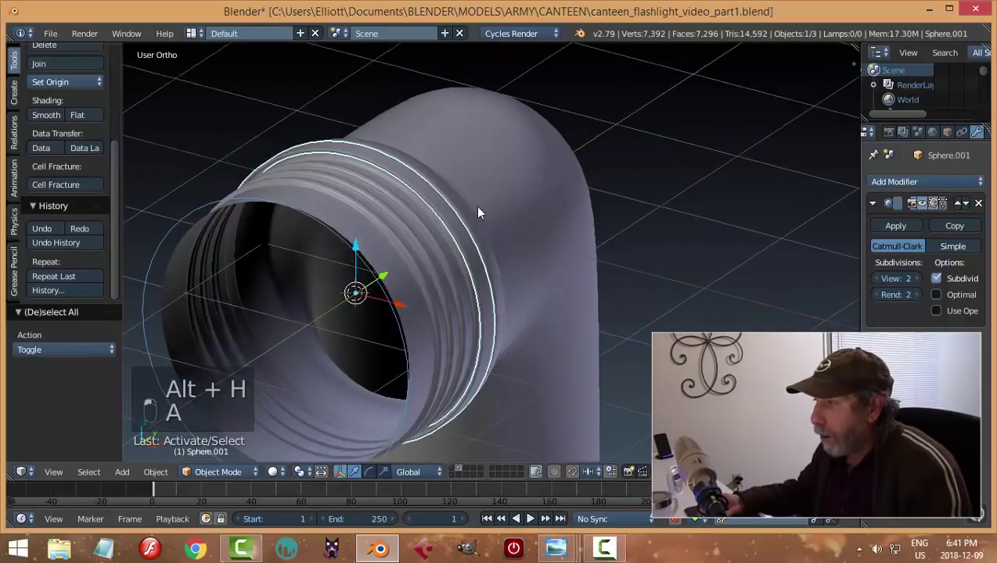
key(Tab)
scroll(451, 201, up, 3)
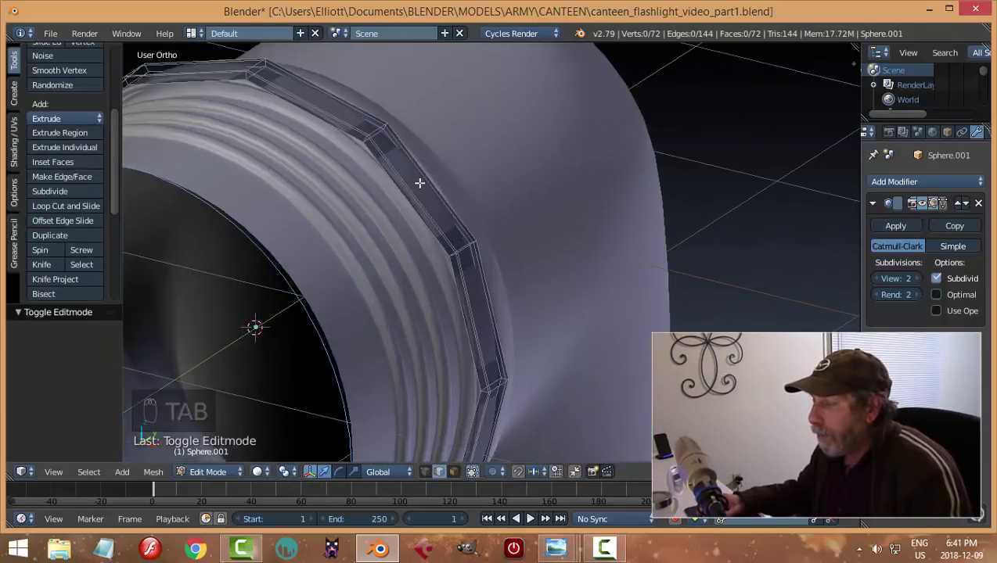
key(Tab)
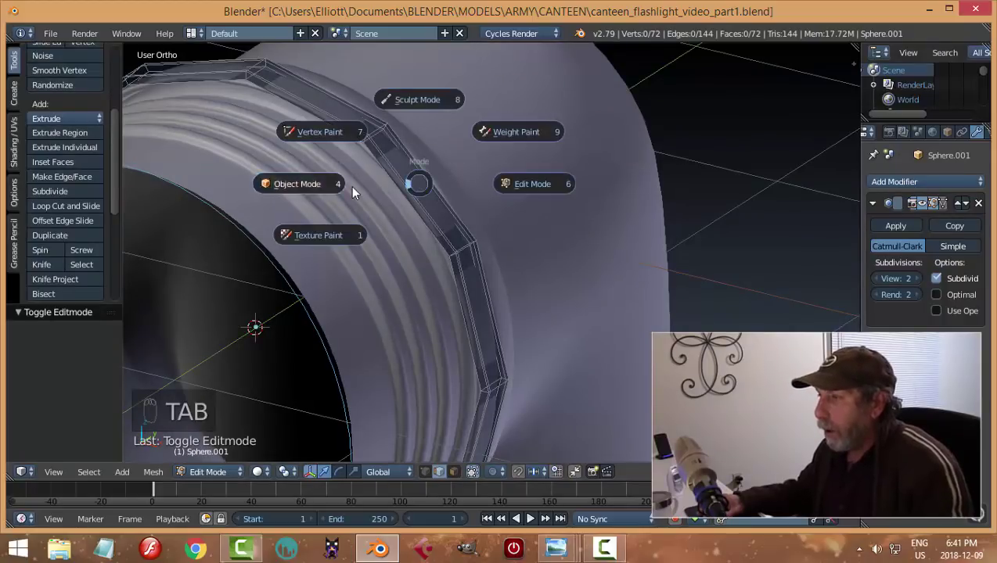
click(350, 185)
right_click(487, 147)
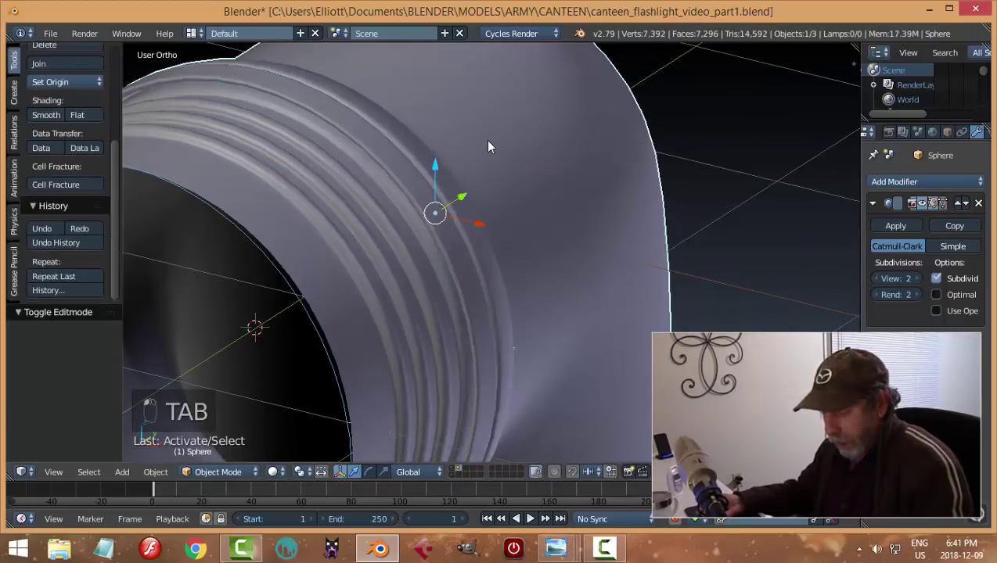
key(h)
Open the ring's mesh for editing and turn off its Subdivision Surface display in the viewport.
right_click(405, 161)
key(Tab)
click(509, 165)
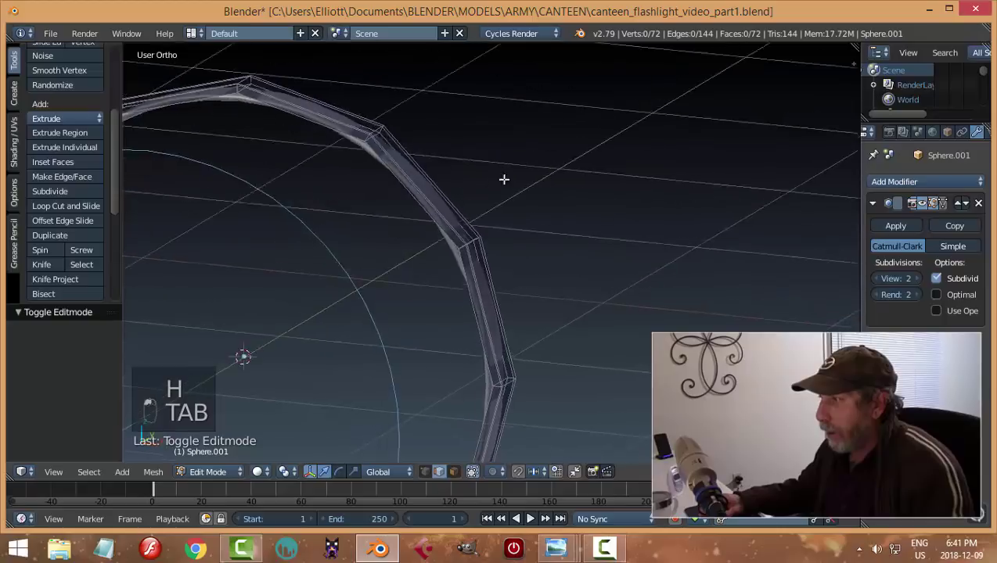
middle_drag(504, 179, 548, 168)
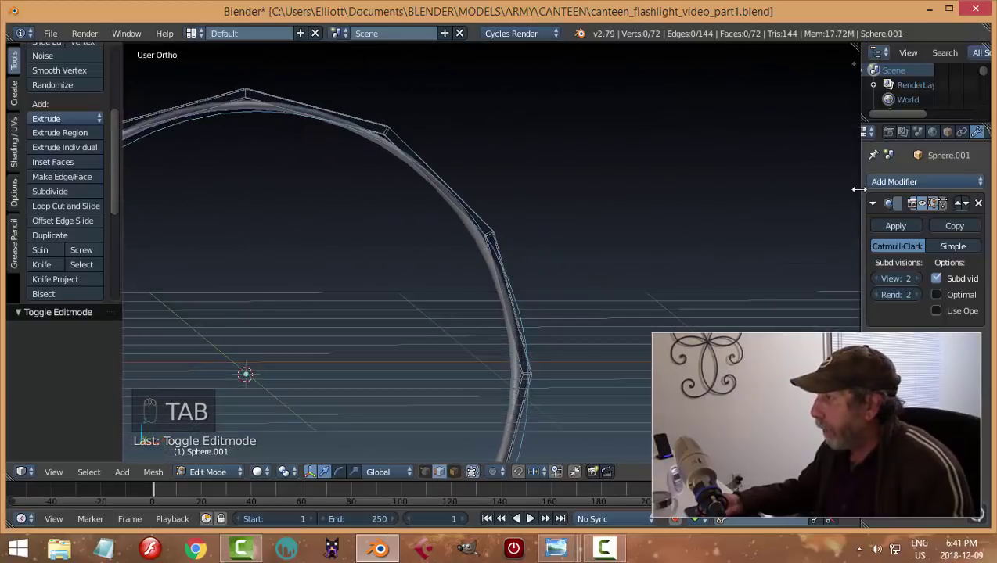
click(921, 203)
middle_drag(467, 216, 445, 187)
key(Tab)
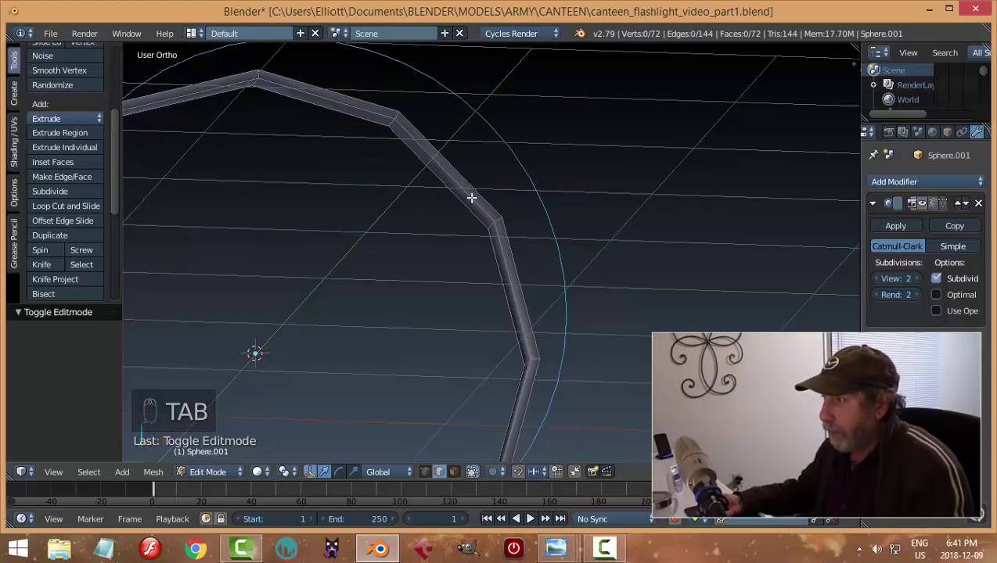
Select the ring's inner face loop, scale it to about 0.975 in X and Z only, and leave Edit Mode.
key(ctrl+Tab)
click(447, 211)
middle_drag(448, 212, 477, 243)
alt+right_click(402, 116)
key(s)
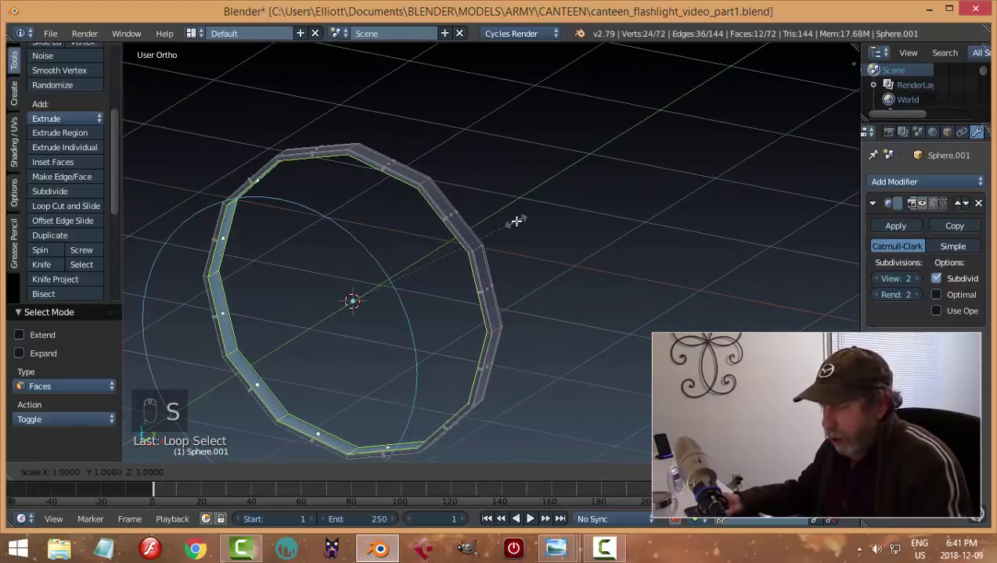
key(shift+y)
click(545, 222)
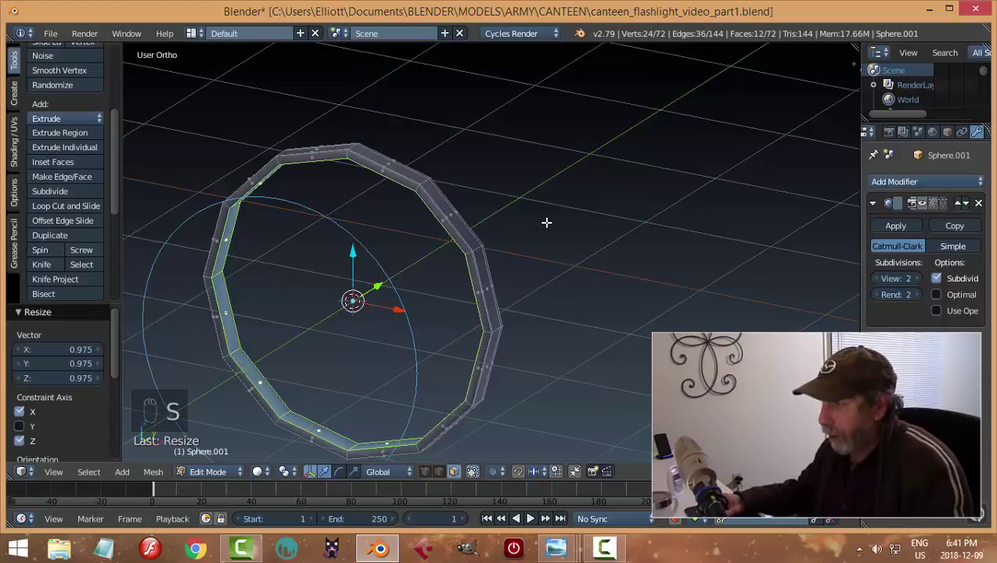
key(a)
key(Tab)
click(467, 227)
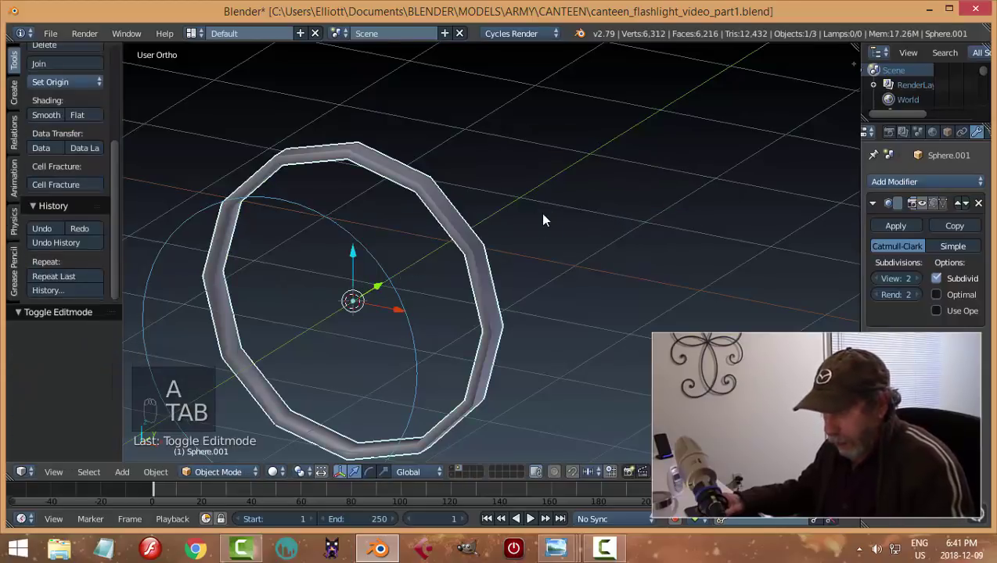
Unhide the flashlight body and turn the ring's Subdivision Surface display back on in the viewport.
key(alt+h)
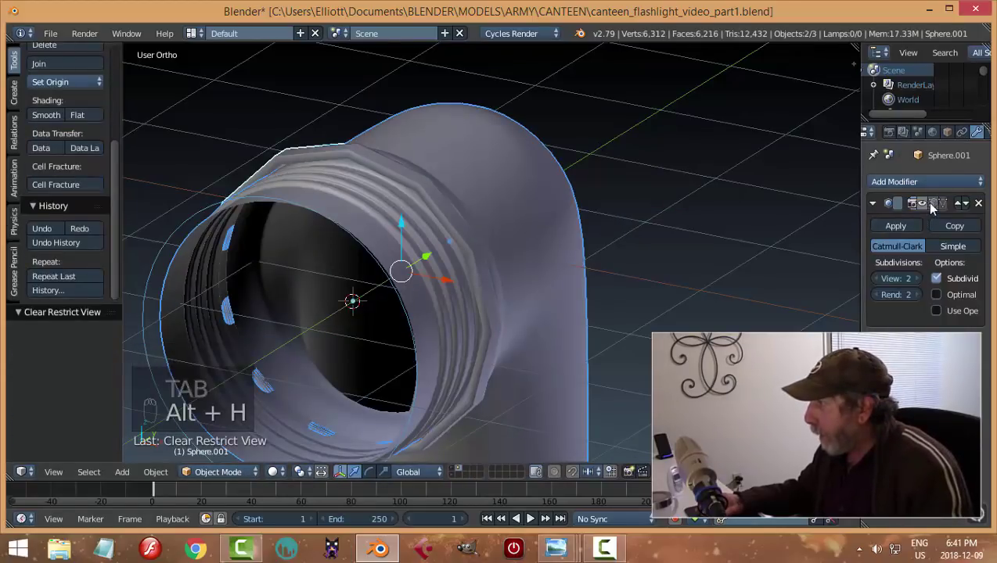
key(a)
scroll(526, 253, up, 5)
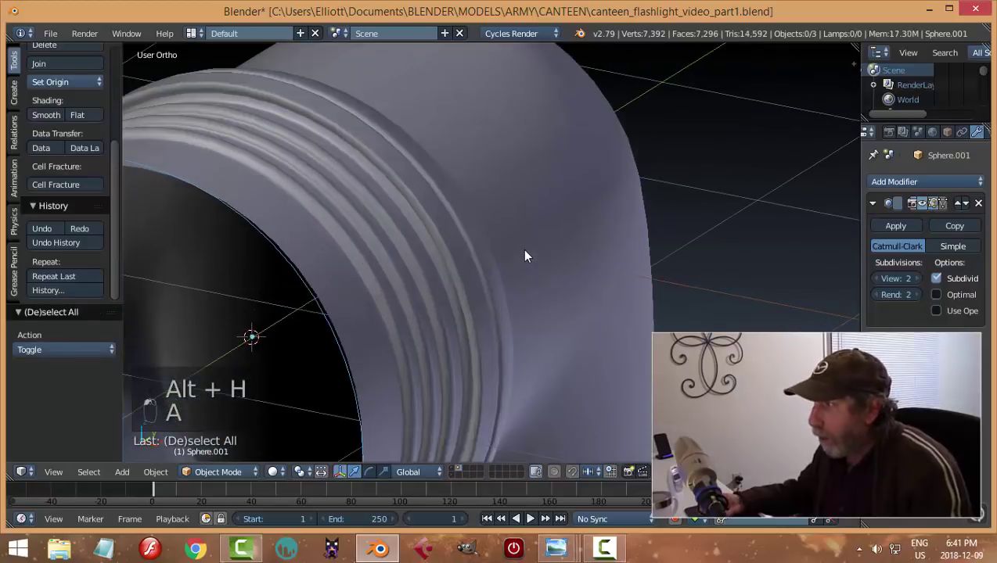
Apply smooth shading to the ring, deselect everything, and save the file.
right_click(439, 230)
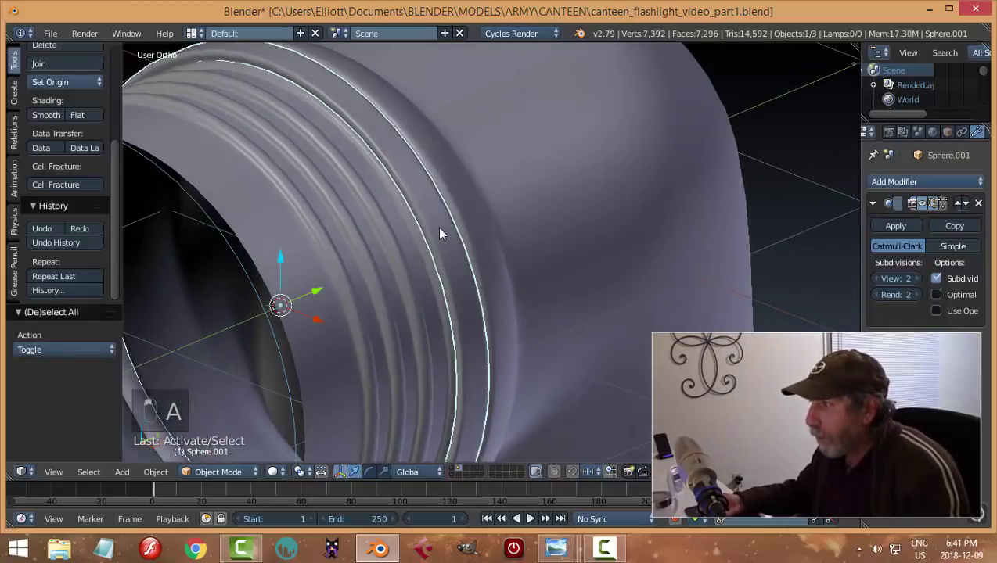
click(45, 115)
key(a)
scroll(518, 235, down, 5)
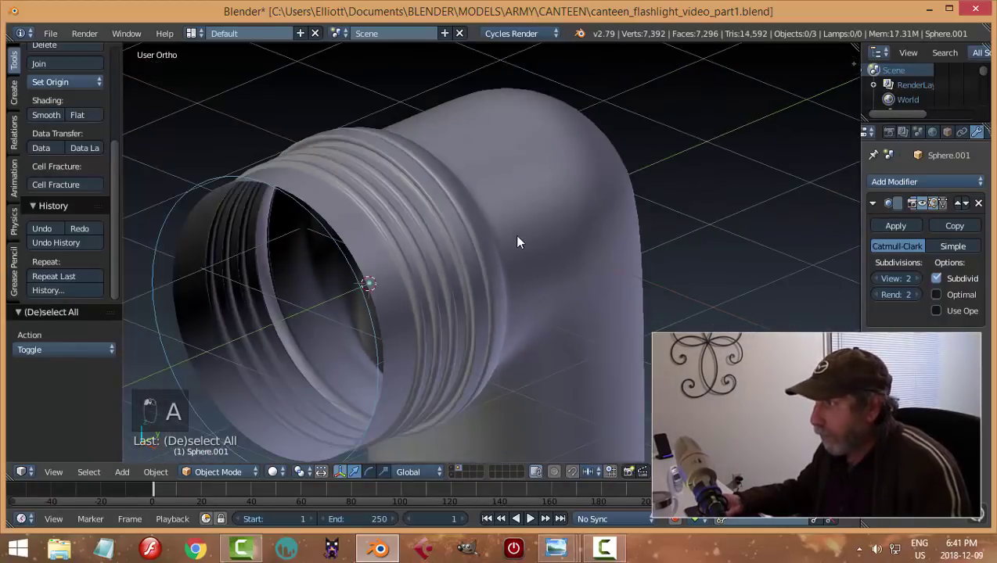
shift+middle_drag(514, 234, 476, 269)
key(ctrl+s)
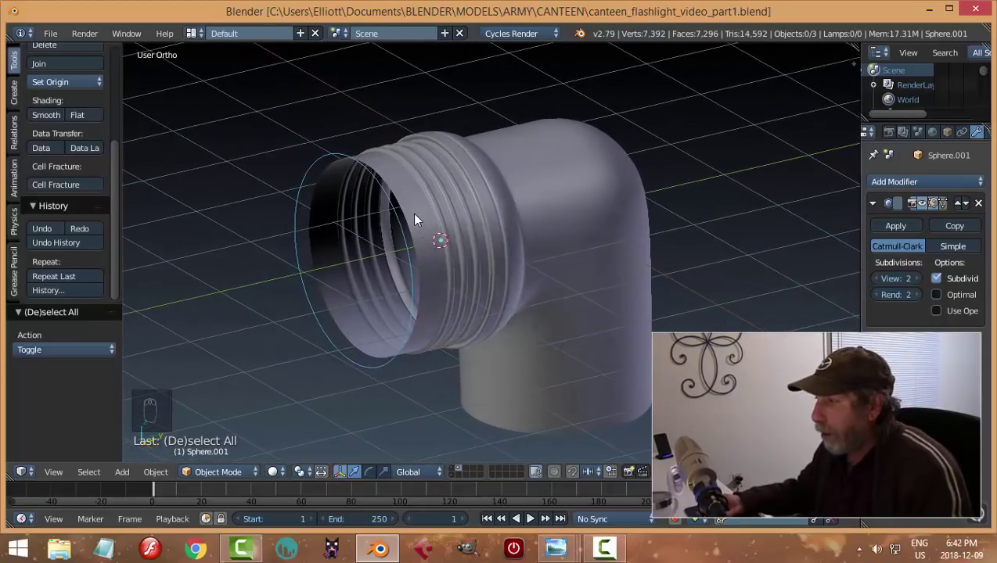
Add a Solidify modifier to the flashlight body and move it above the Subdivision Surface modifier.
right_click(494, 238)
key(Tab)
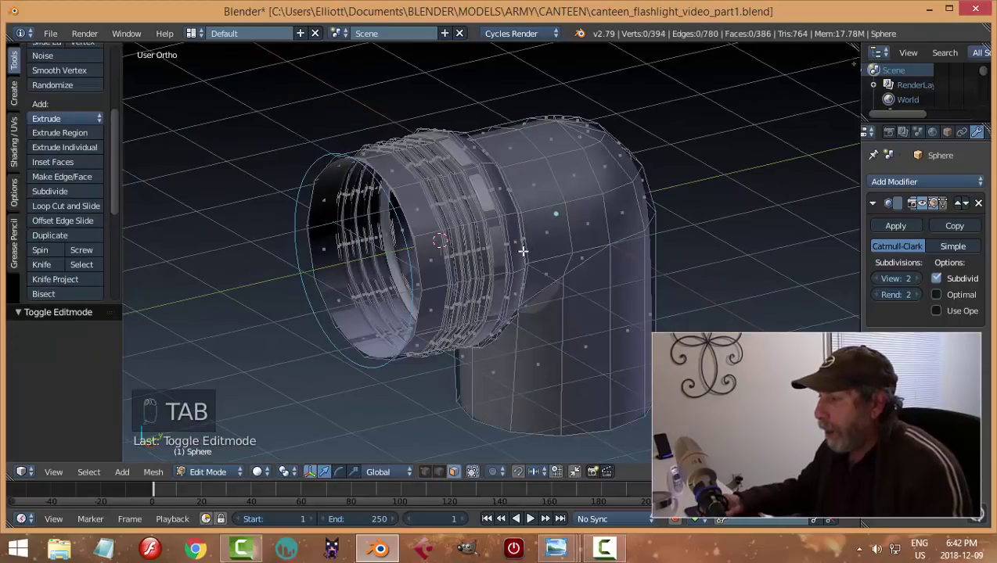
key(Tab)
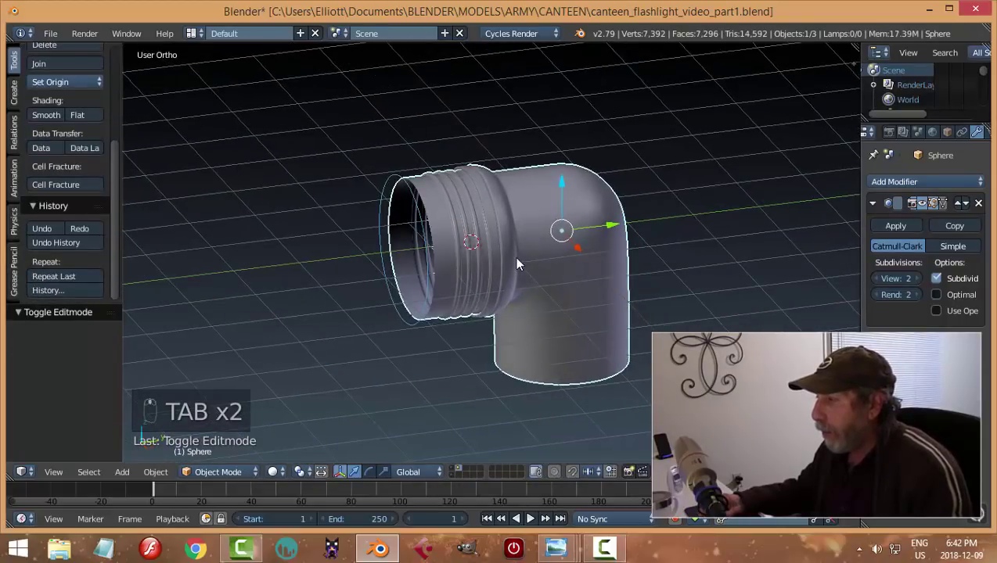
click(873, 204)
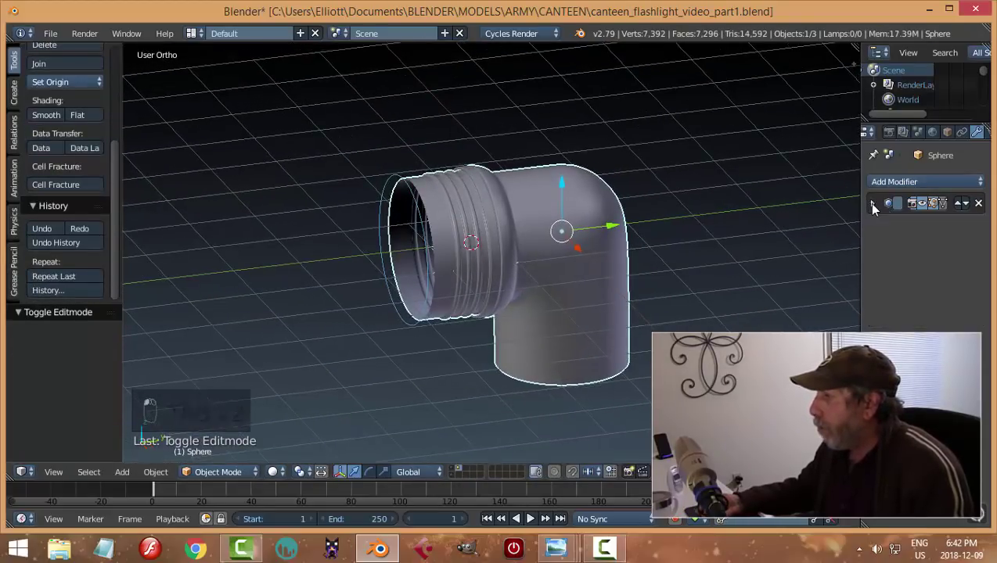
shift+middle_drag(702, 225, 632, 216)
click(900, 181)
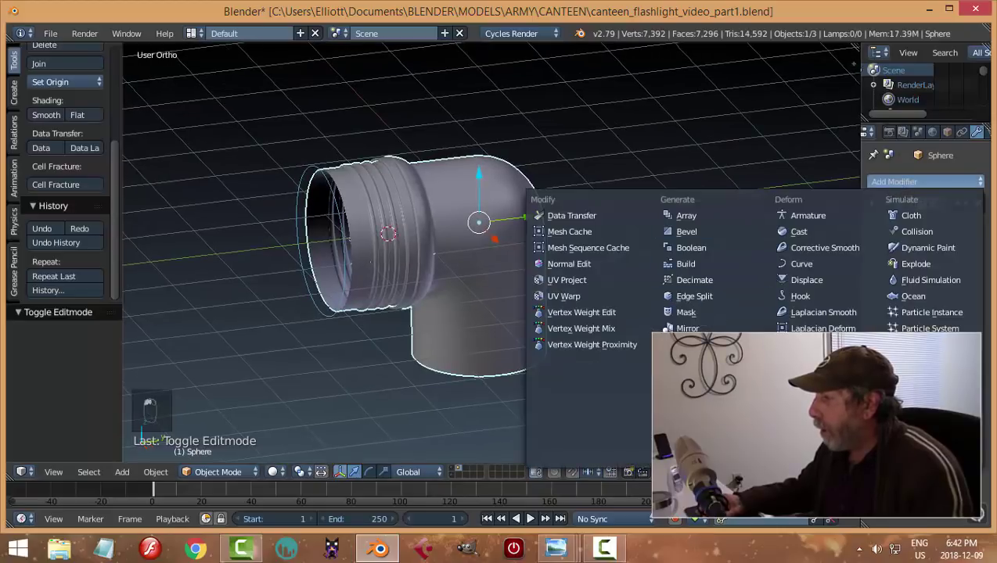
click(689, 410)
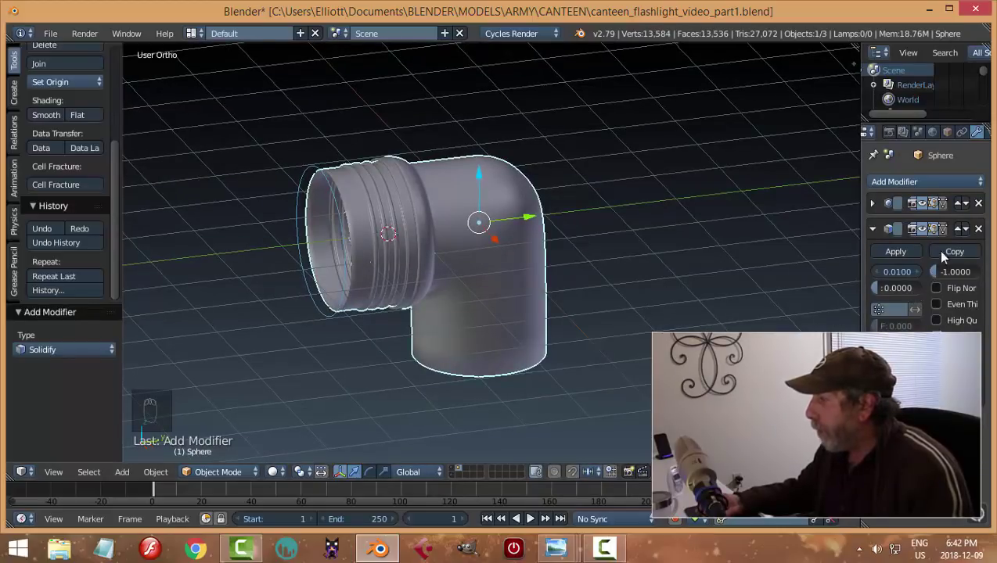
click(959, 229)
Set the Solidify thickness of the flashlight body to 0.2.
click(898, 246)
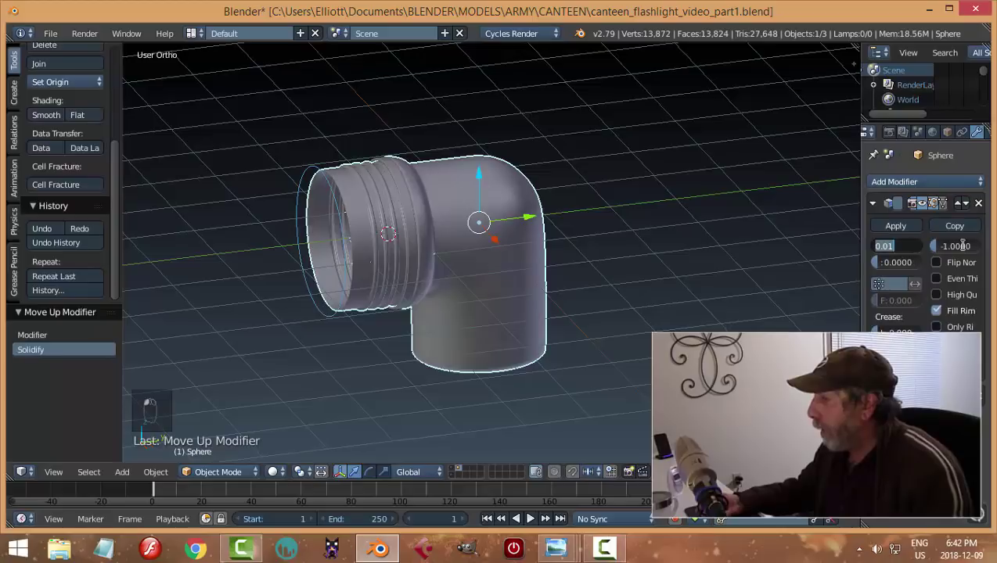
text(0.2)
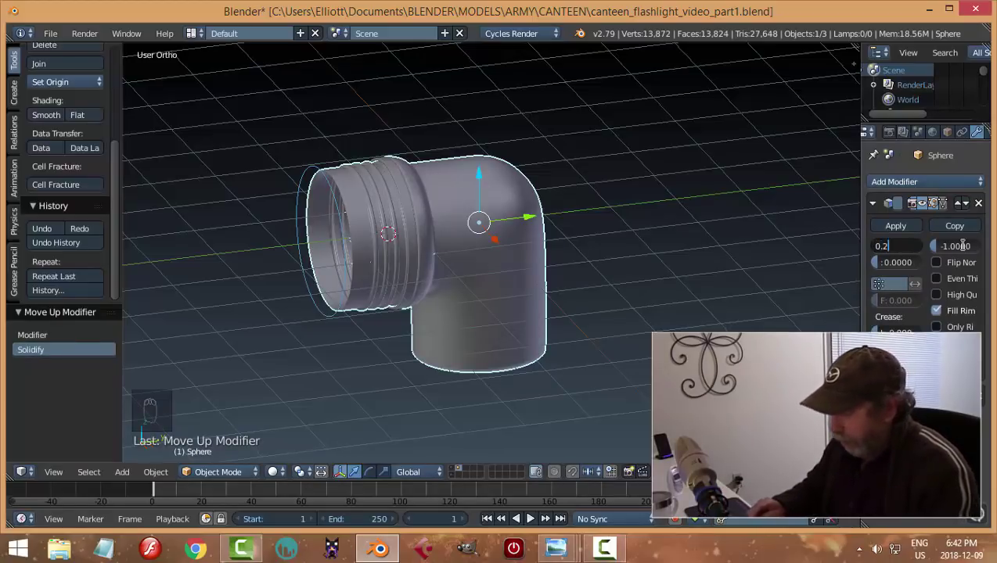
key(Return)
middle_drag(372, 248, 345, 245)
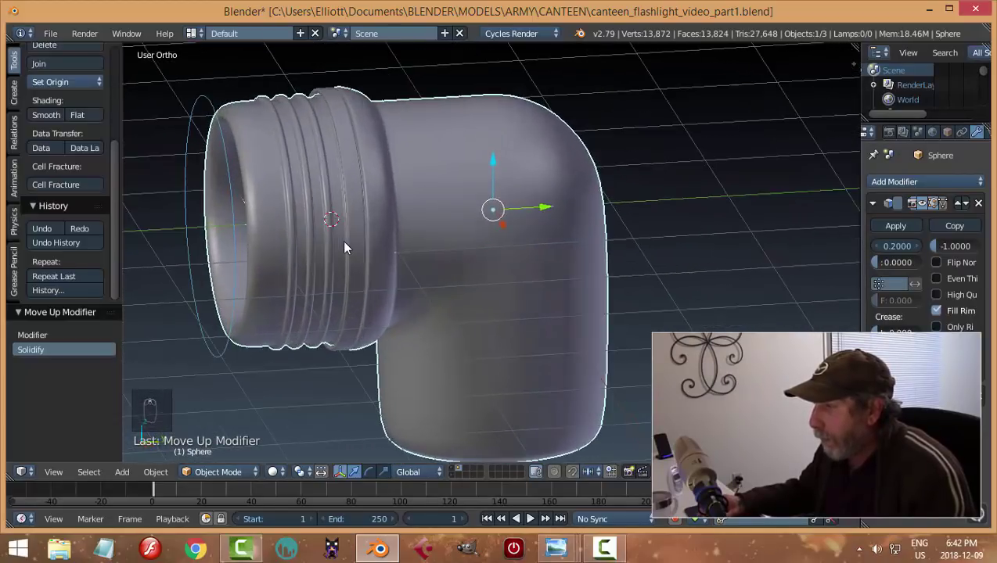
Add a loop cut to the flashlight body between the threads and the open rim, sliding it close to the rim.
key(Tab)
click(432, 246)
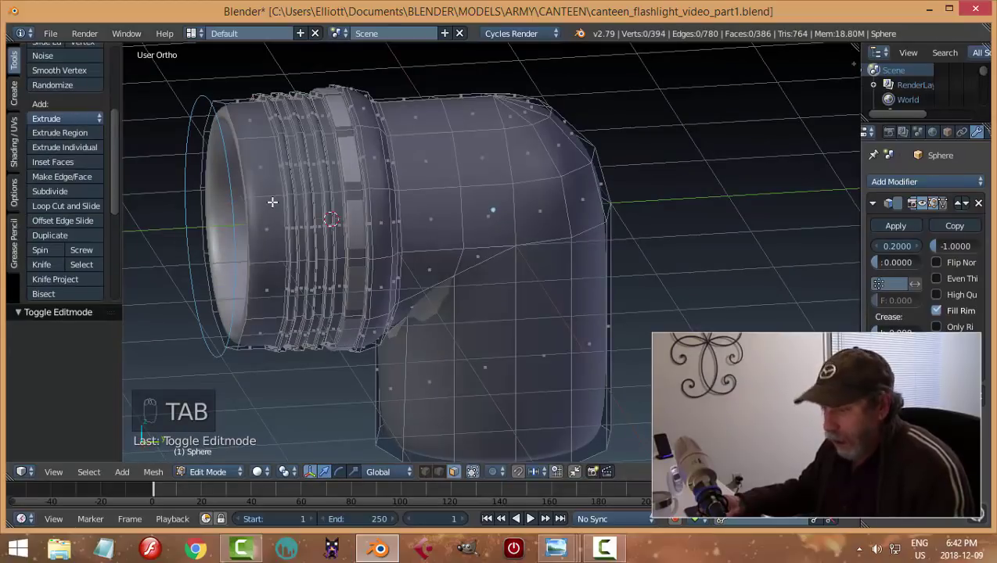
key(ctrl+r)
click(270, 202)
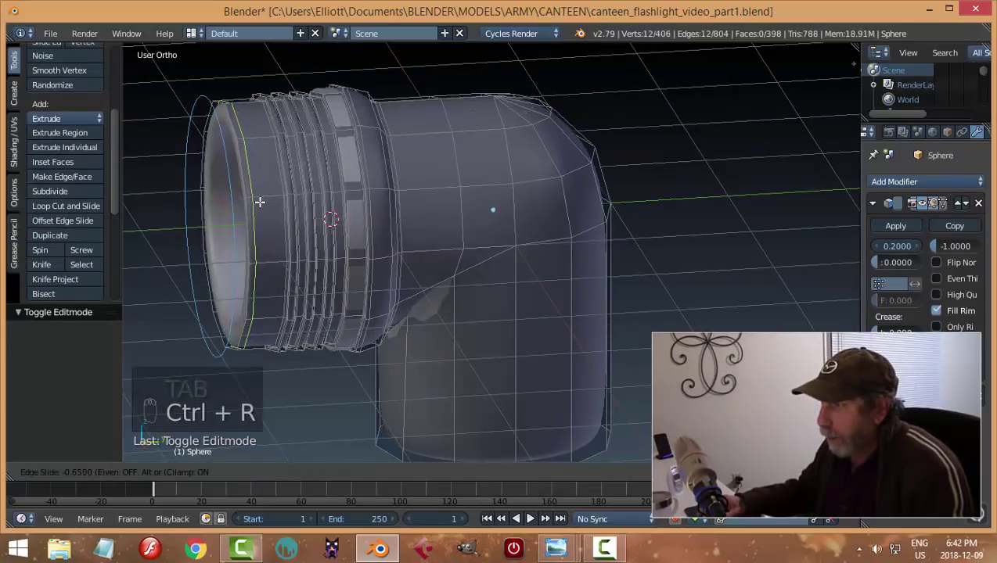
click(259, 202)
key(Tab)
click(265, 205)
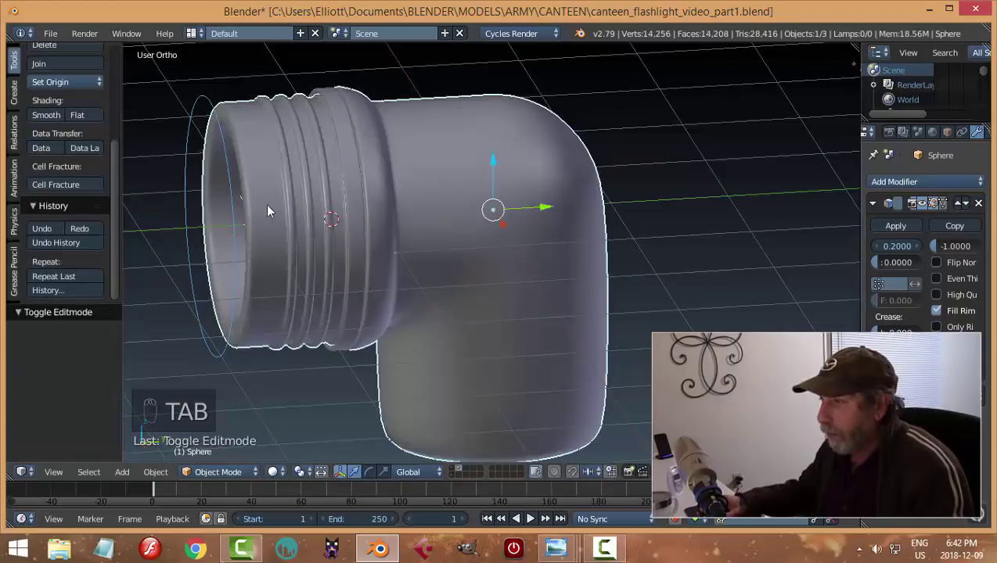
Set the Solidify thickness of the flashlight body to 0.15.
scroll(322, 237, down, 4)
scroll(370, 229, up, 4)
key(a)
key(a)
middle_drag(399, 247, 376, 252)
right_click(388, 234)
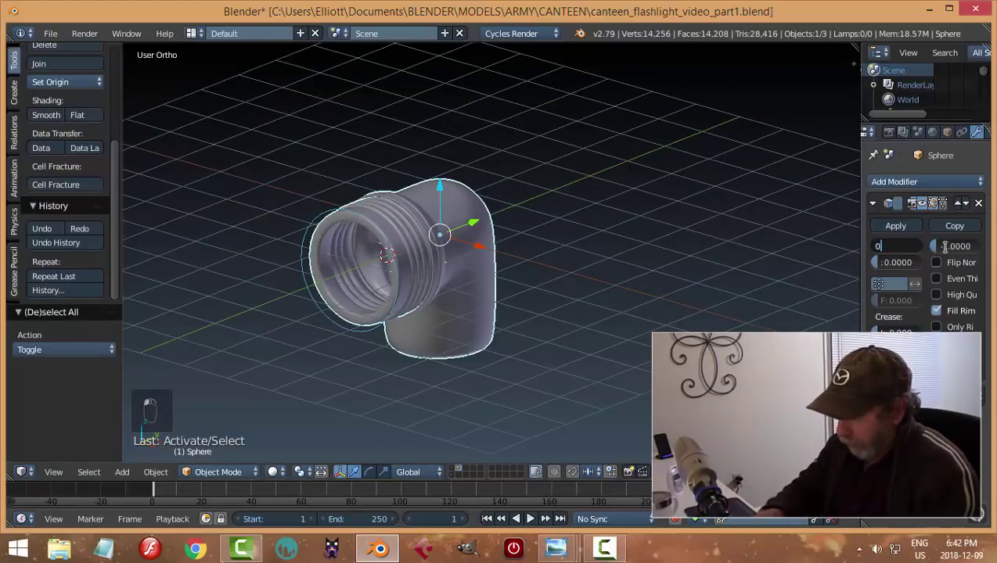
key(Return)
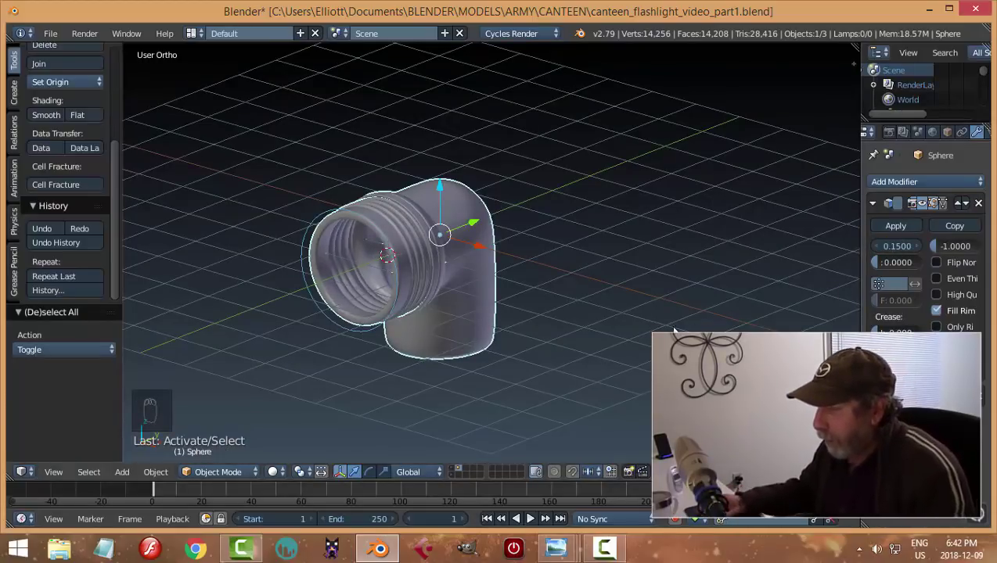
Deselect everything and collapse the settings of the body's Solidify modifier.
key(a)
scroll(541, 295, up, 2)
middle_drag(541, 296, 548, 212)
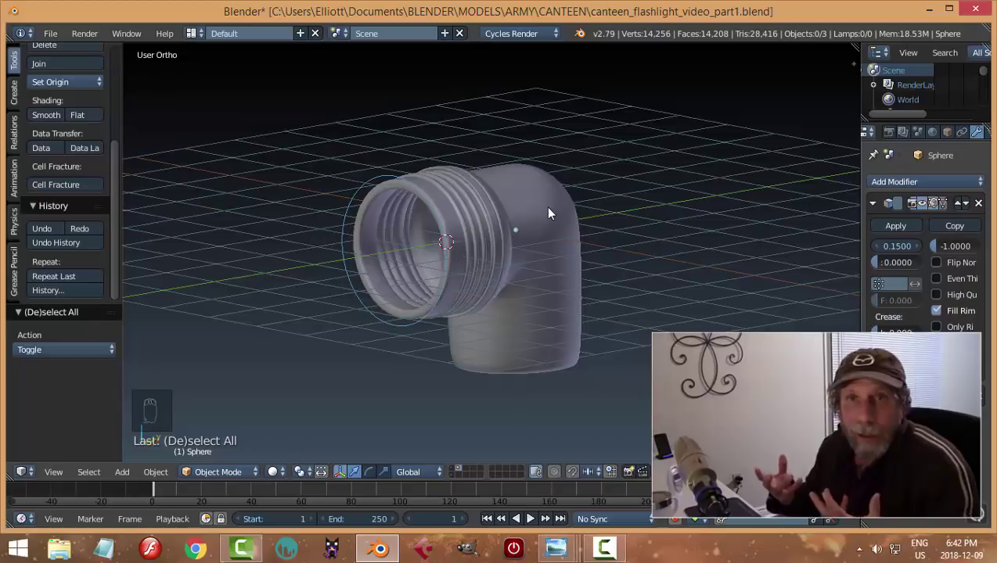
middle_drag(571, 221, 661, 241)
click(872, 203)
scroll(547, 278, up, 2)
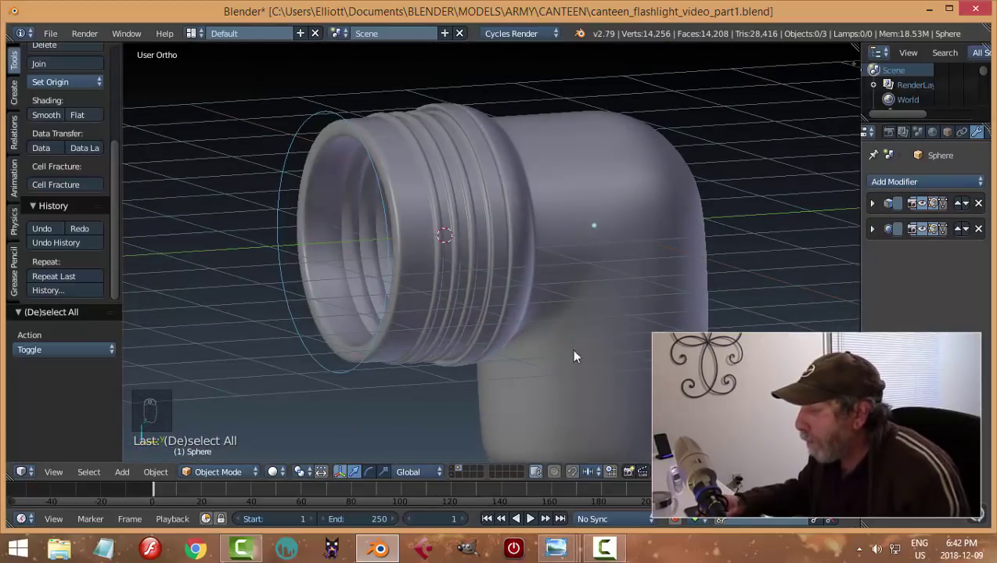
Select the separate edge ring at the open end and move it about 0.185 along Y onto the rim.
right_click(385, 221)
middle_drag(385, 221, 413, 240)
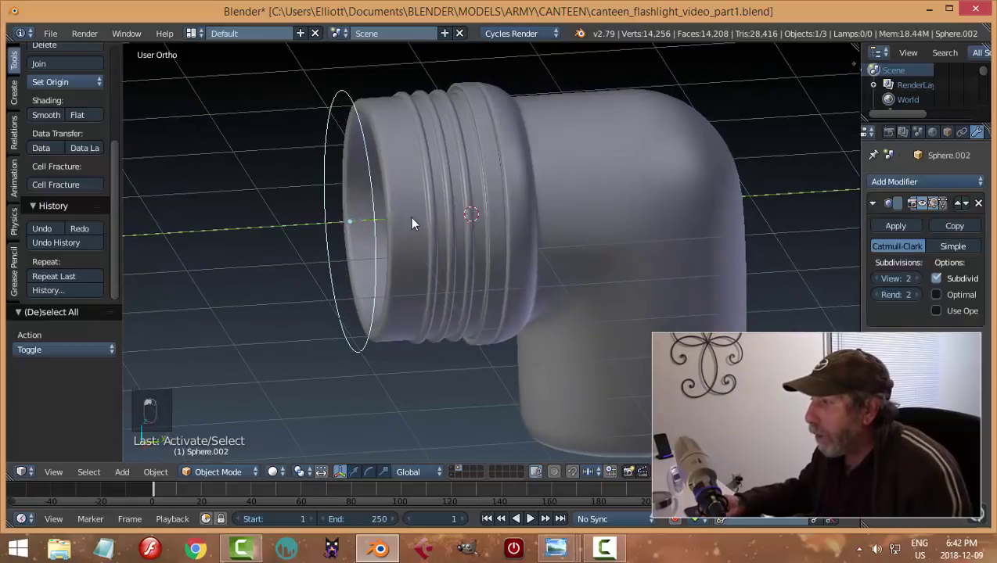
drag(411, 223, 424, 226)
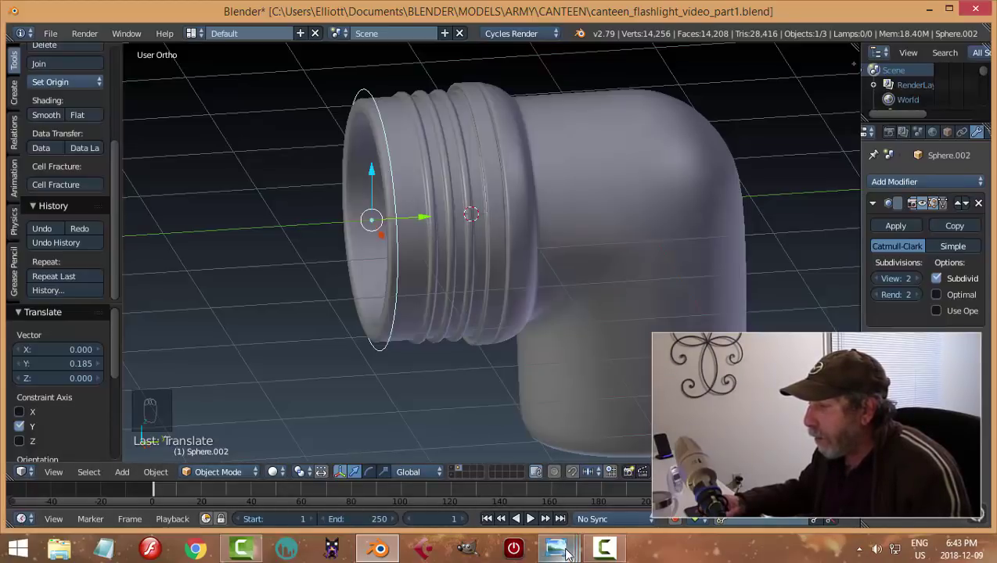
Consult the flashlight photos in Windows Photo Viewer, return to Blender, and extrude the whole edge ring outward along Y into a sleeve.
mouse_move(568, 554)
click(280, 479)
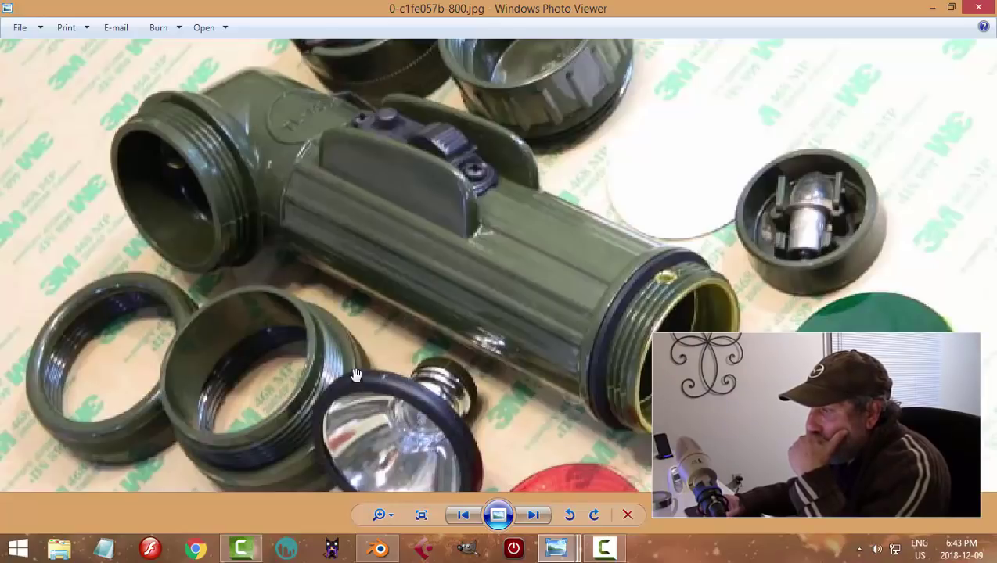
mouse_move(556, 548)
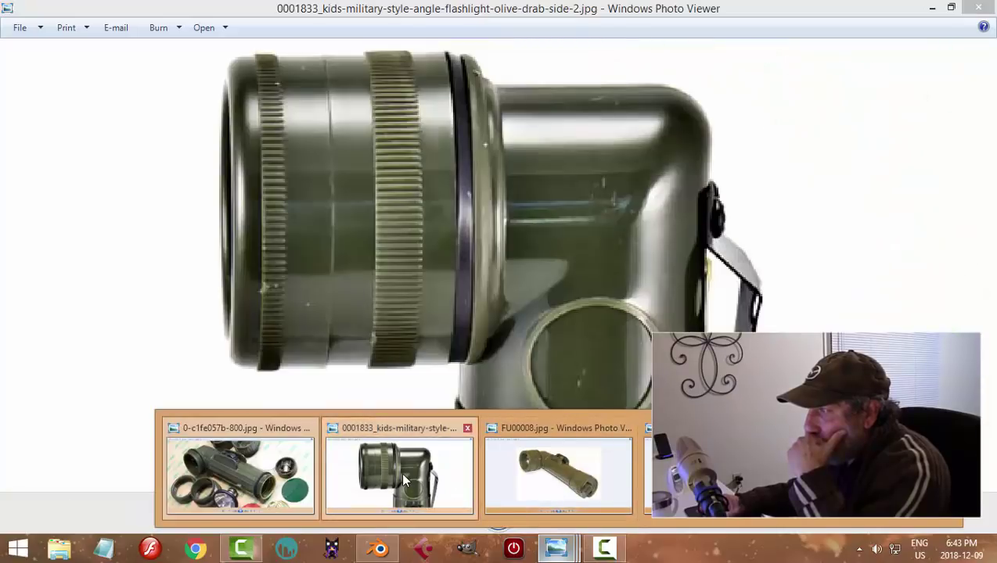
click(405, 480)
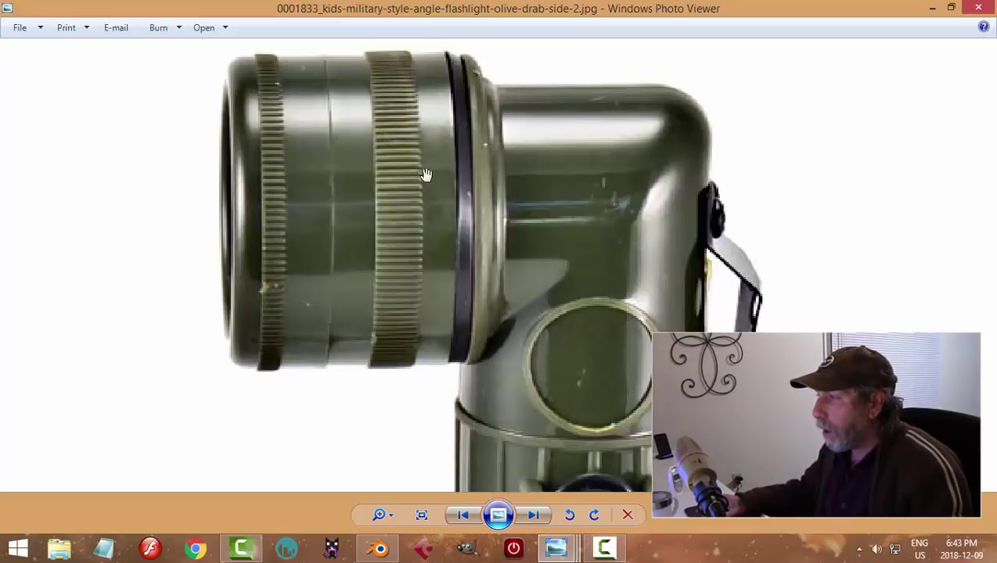
click(379, 549)
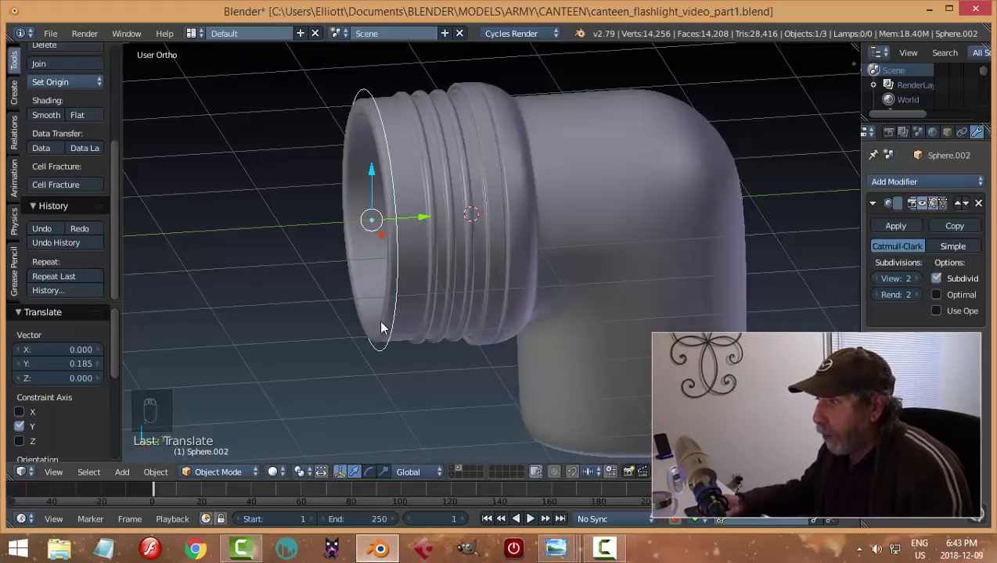
key(Tab)
key(a)
key(a)
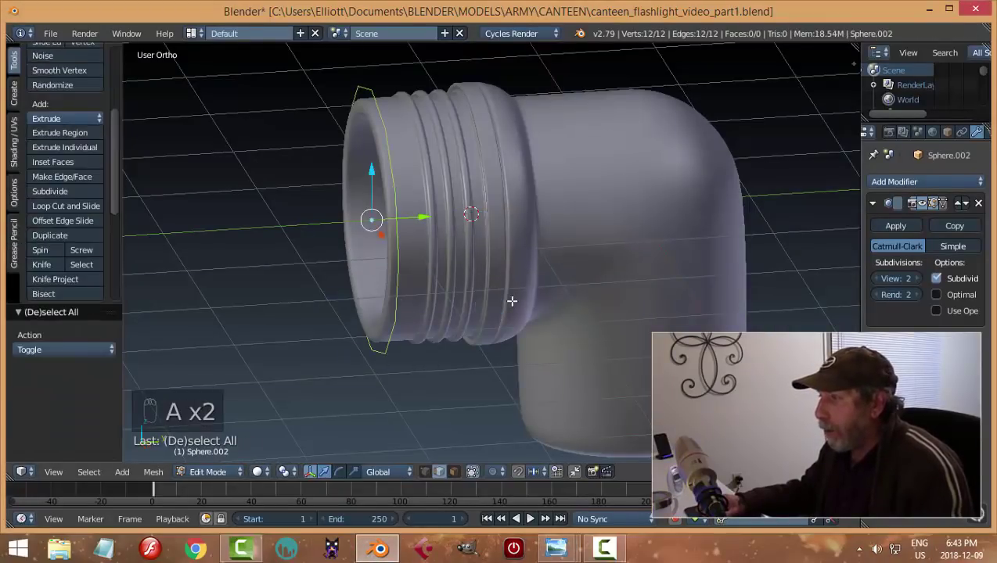
key(e)
right_click(516, 304)
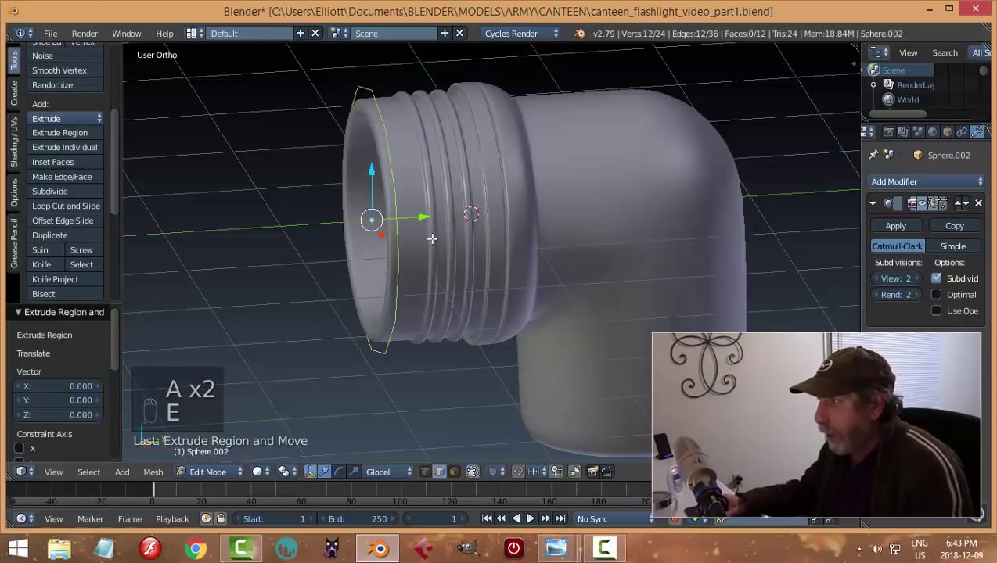
drag(423, 219, 304, 235)
Recalculate the normals of the whole sleeve consistently and apply smooth shading to it.
key(a)
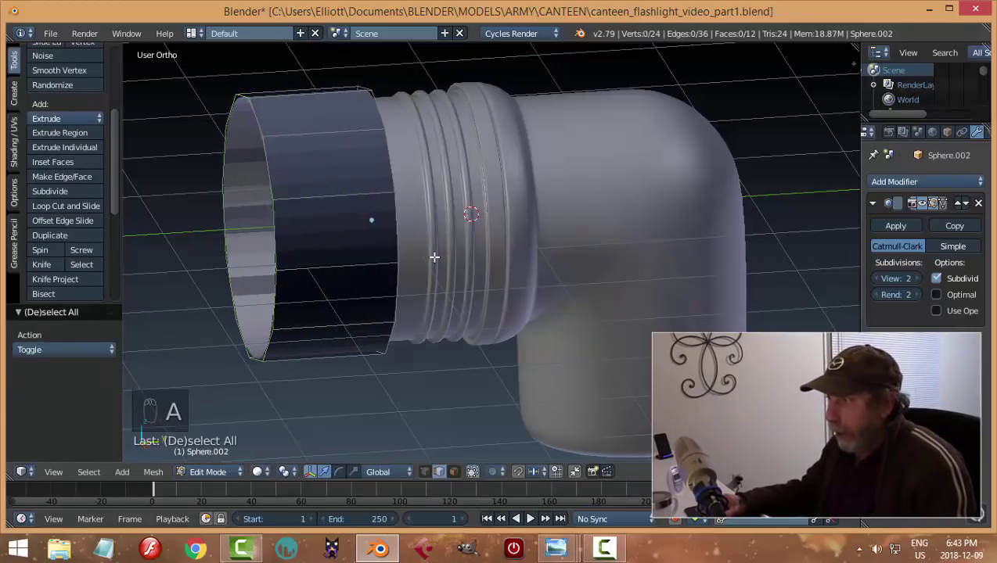
key(a)
key(ctrl+n)
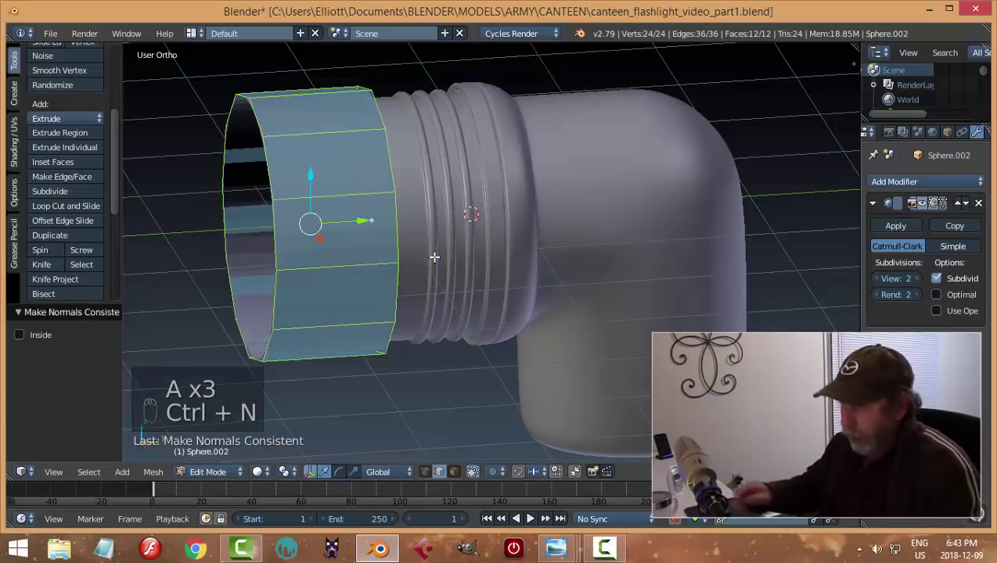
key(a)
key(Tab)
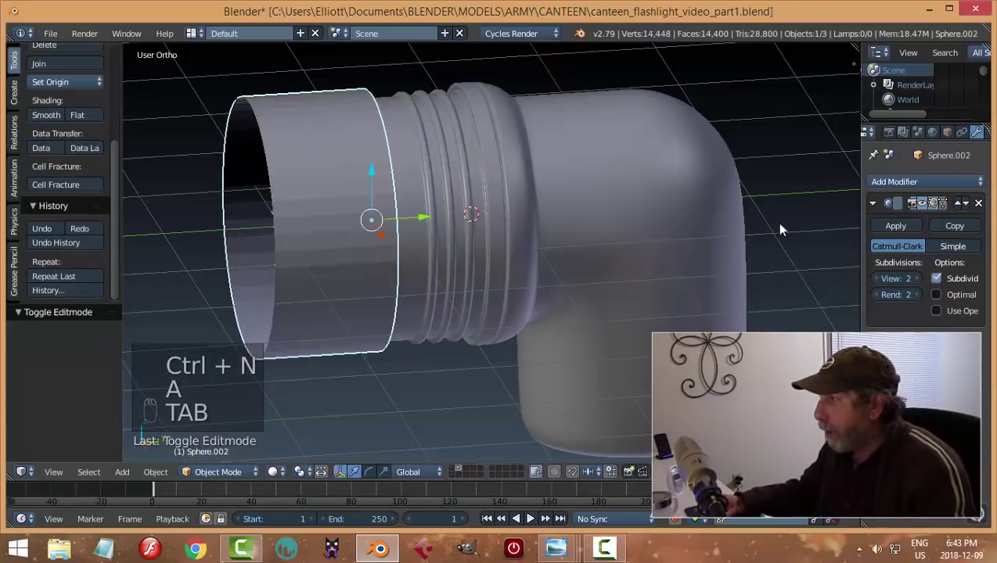
click(45, 115)
Slide the sleeve over the threads to test the fit, move it back off about -1.135 along Y, and save the file.
middle_drag(510, 201, 479, 209)
key(g)
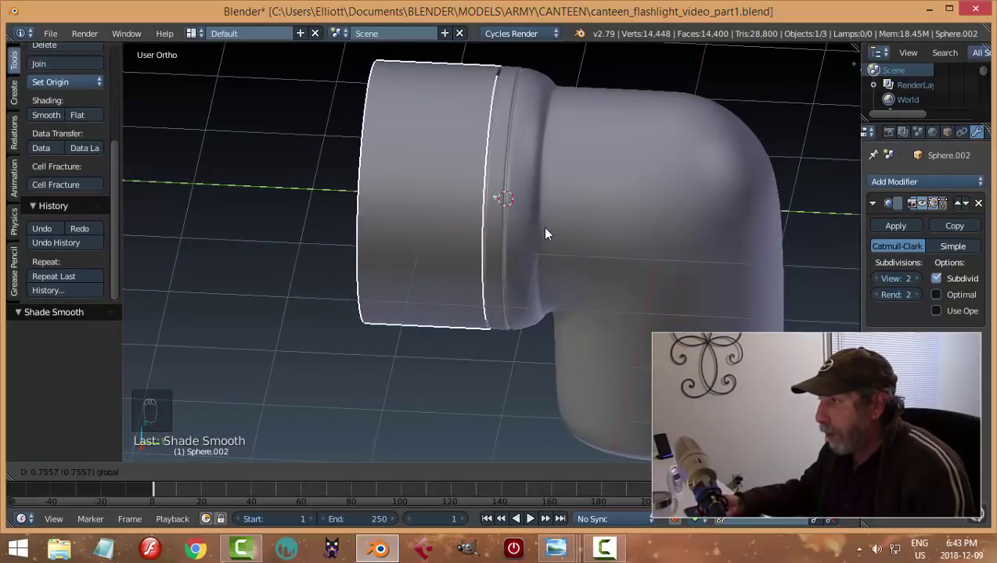
click(544, 228)
middle_drag(501, 267, 520, 251)
drag(529, 213, 396, 256)
middle_drag(396, 256, 516, 273)
key(ctrl+s)
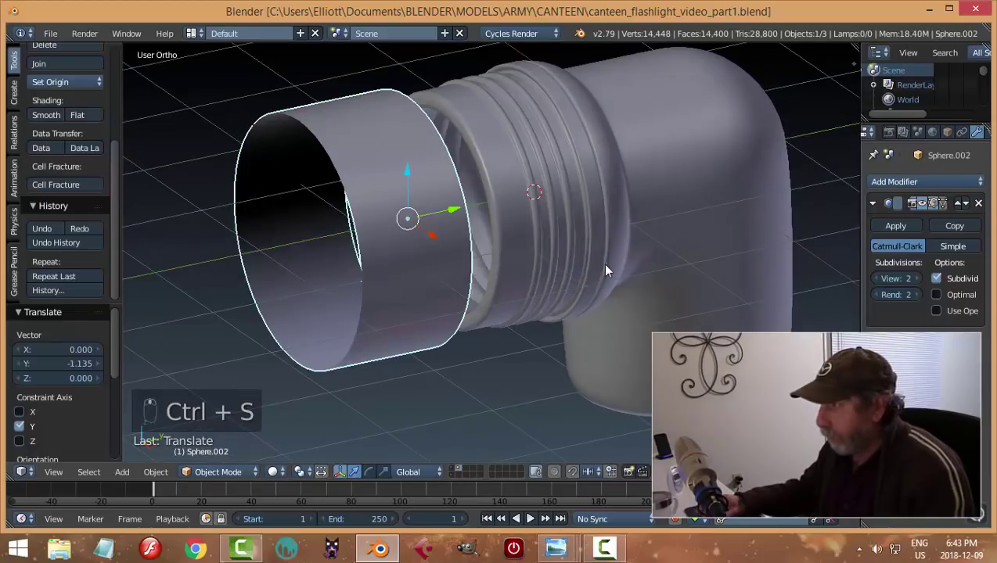
Examine the sleeve against the threaded end and the side-view reference photo of the lens cap in Windows Photo Viewer.
middle_drag(601, 263, 480, 288)
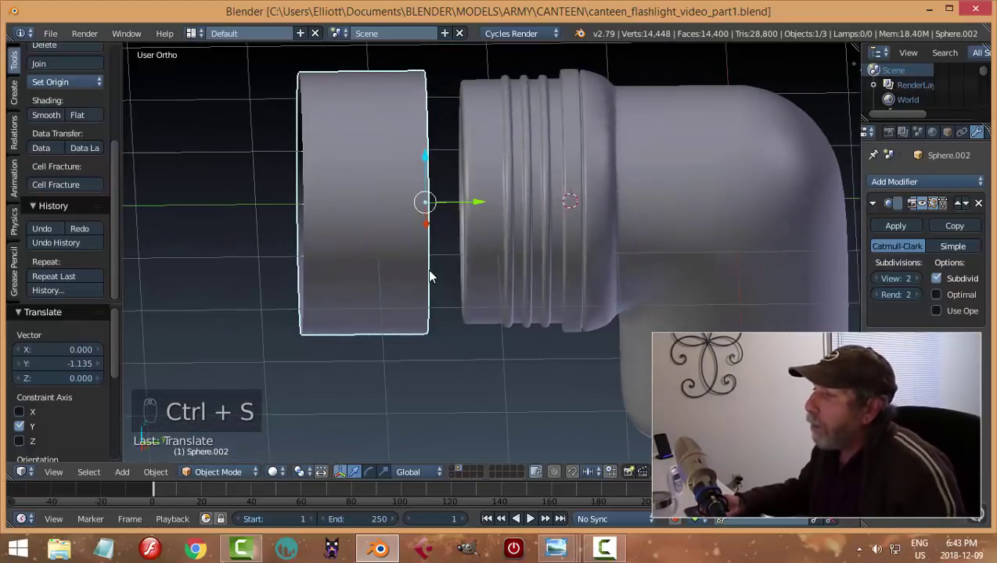
middle_drag(411, 285, 463, 448)
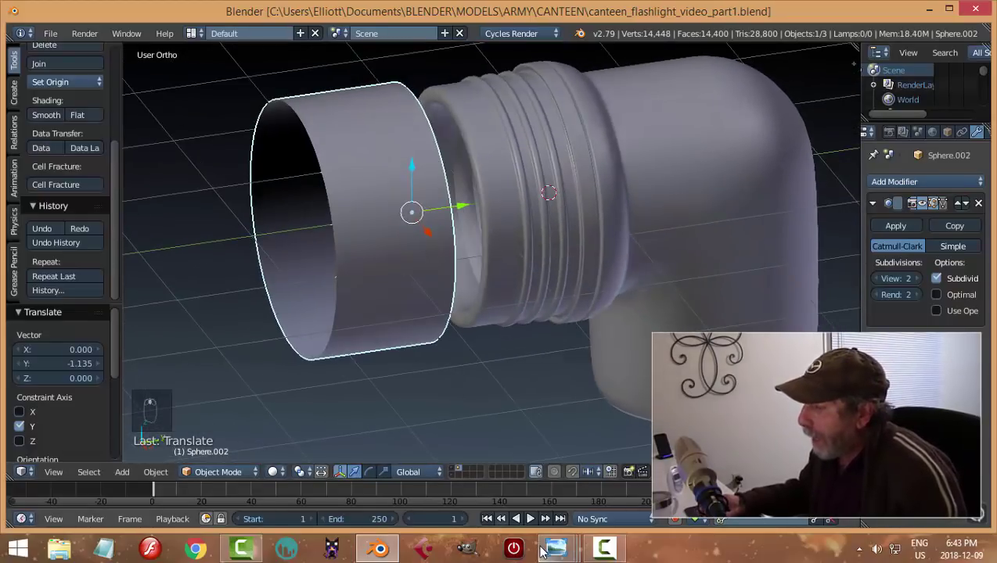
mouse_move(548, 550)
click(393, 474)
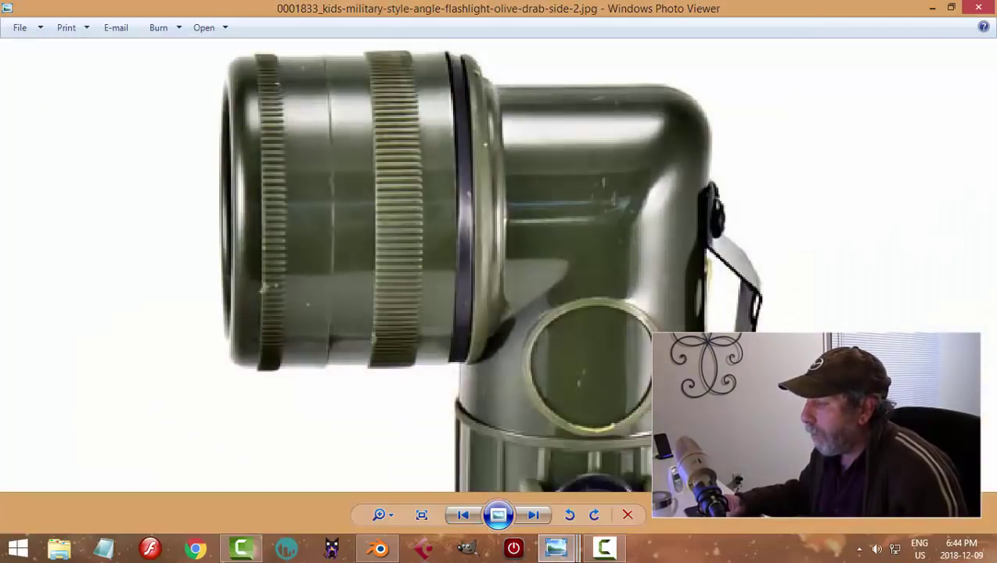
click(391, 552)
middle_drag(427, 349, 448, 338)
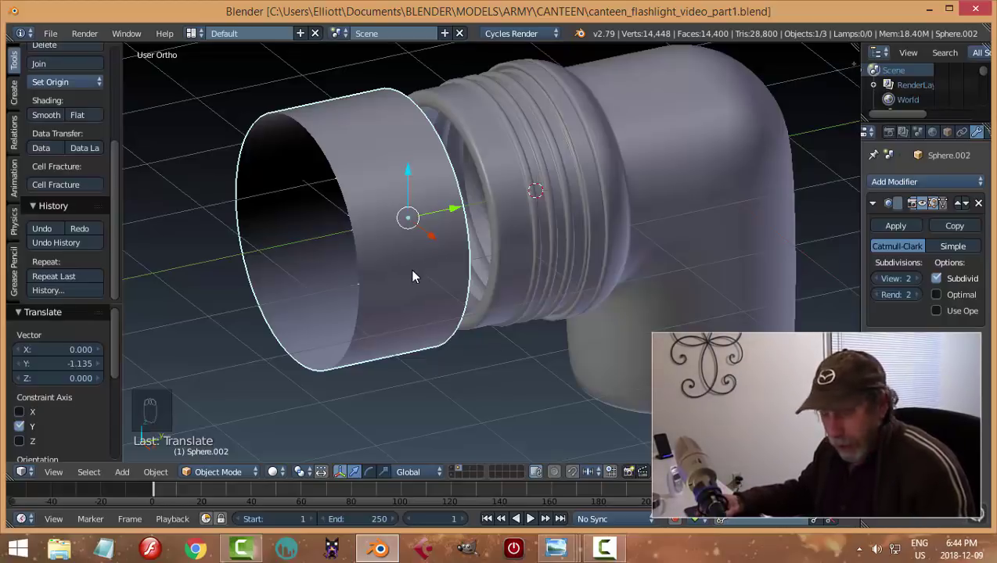
Set the sleeve's origin to its geometry and snap the 3D cursor to that origin.
key(shift+s)
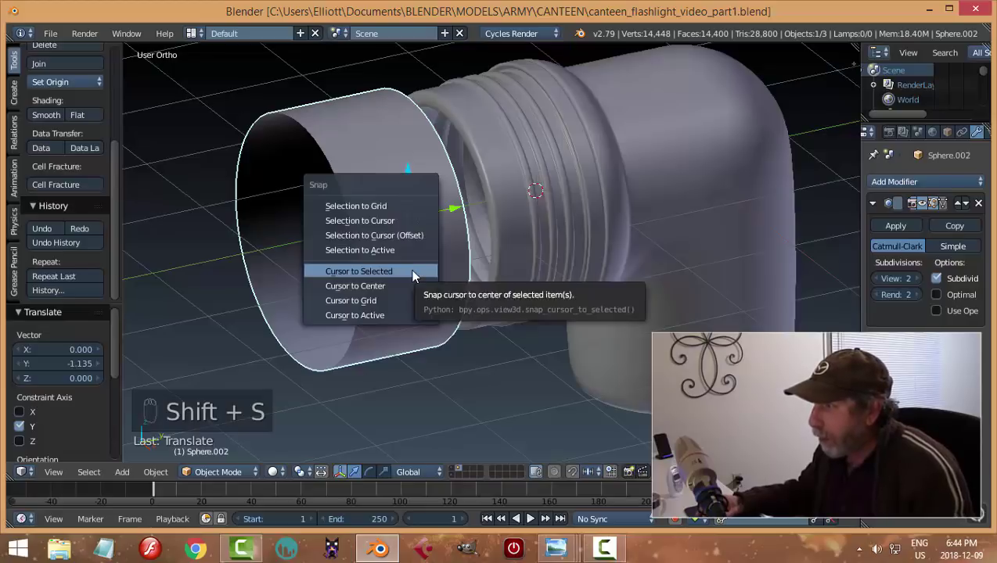
click(414, 276)
middle_drag(367, 301, 368, 267)
click(58, 82)
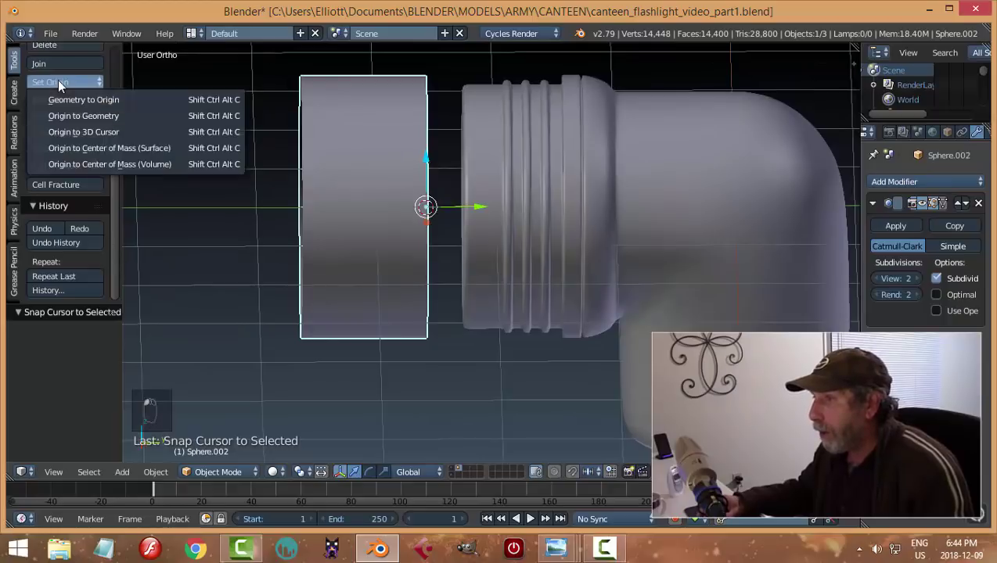
click(63, 114)
key(shift+s)
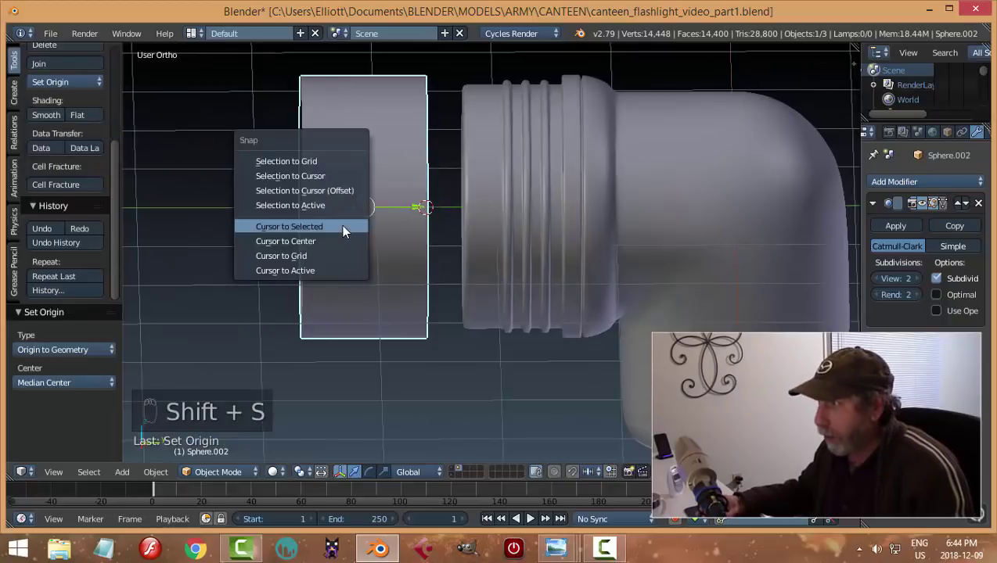
click(344, 229)
middle_drag(344, 229, 485, 235)
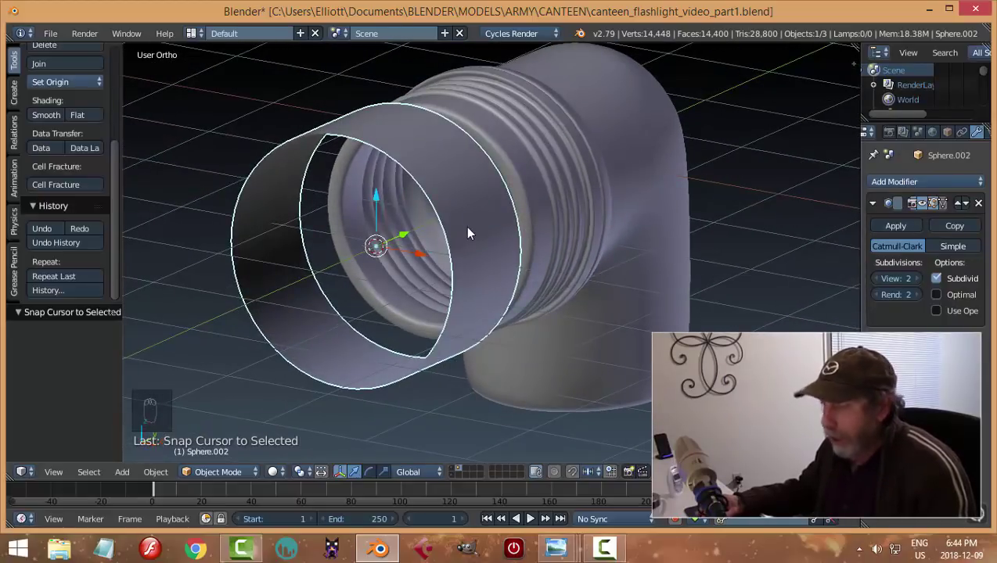
Duplicate the edge loop at the sleeve's outer end in place and separate it into its own object.
key(a)
key(ctrl+Tab)
click(196, 472)
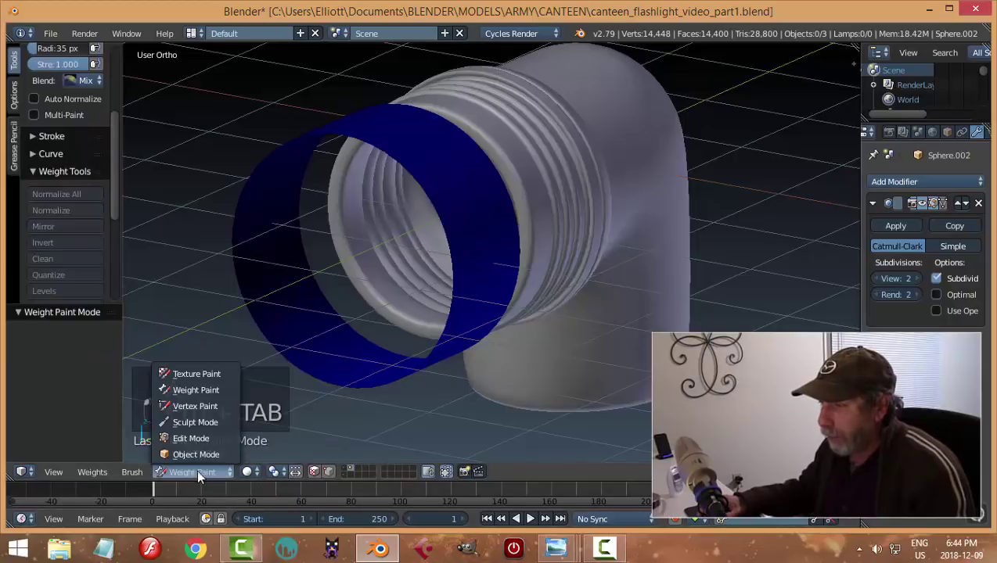
click(206, 437)
middle_drag(423, 337, 470, 321)
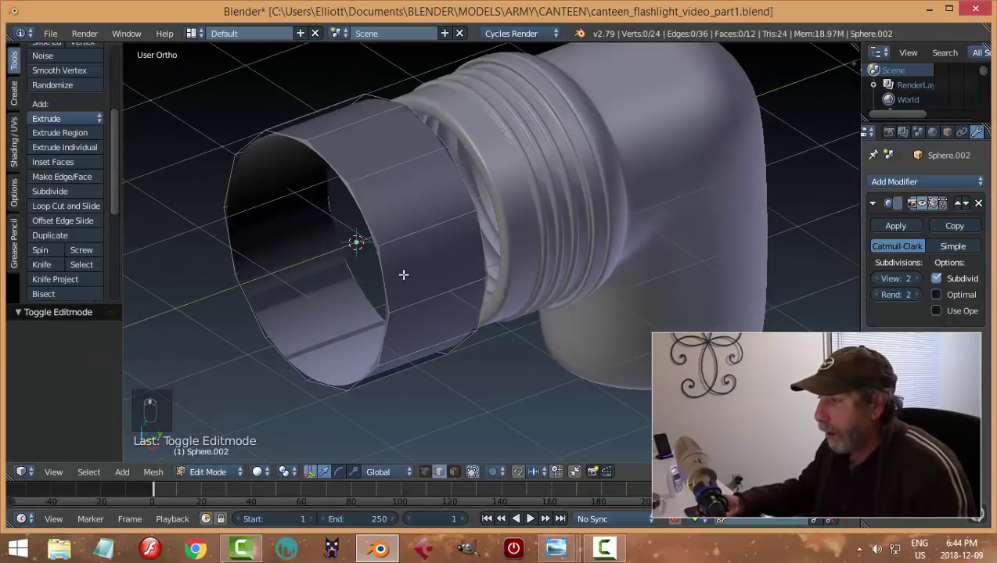
key(ctrl+Tab)
alt+click(394, 232)
scroll(394, 233, down, 2)
middle_drag(395, 233, 419, 278)
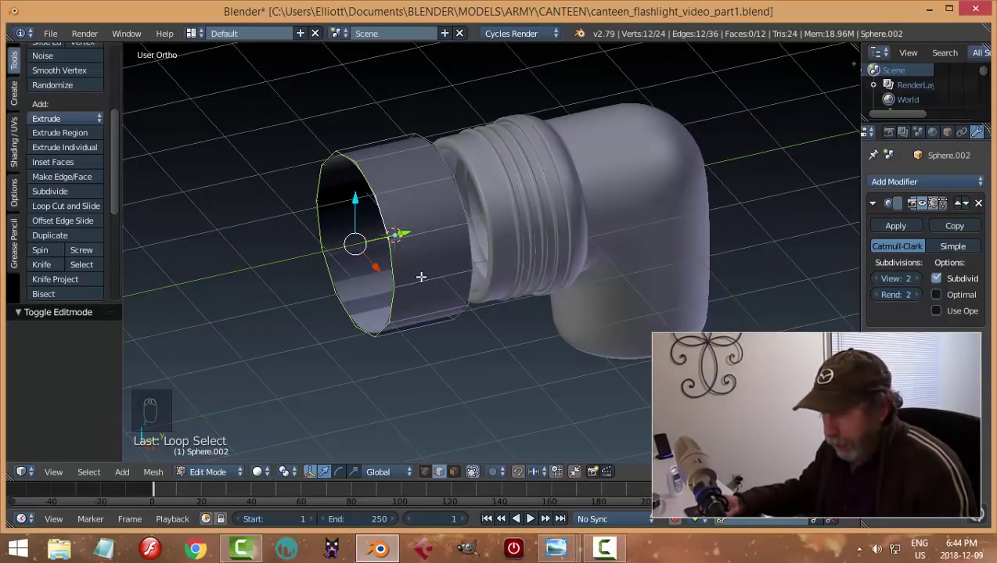
key(shift+d)
key(p)
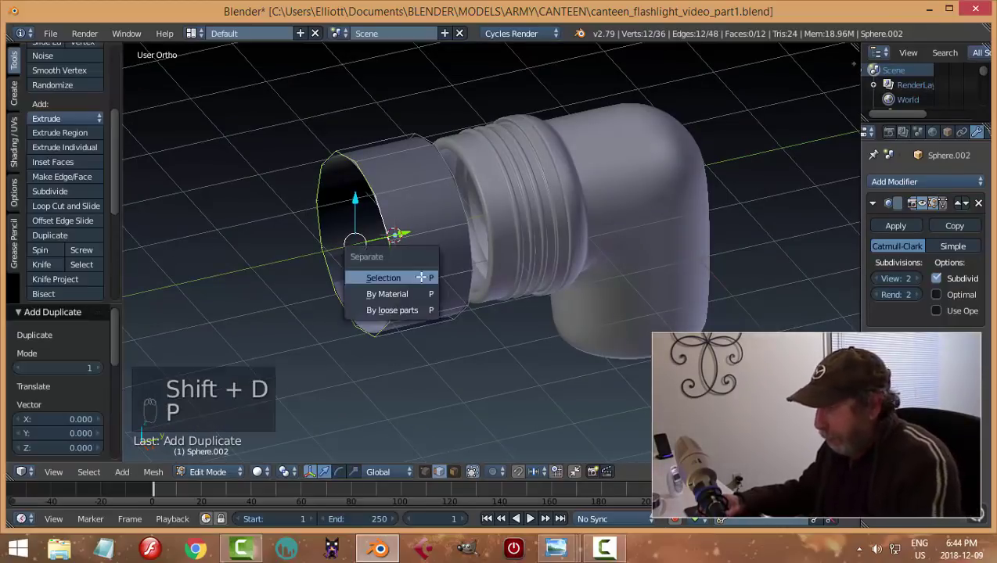
click(421, 277)
key(Tab)
Select the separated edge loop in Object Mode and convert it from a mesh to a curve.
click(329, 277)
click(384, 223)
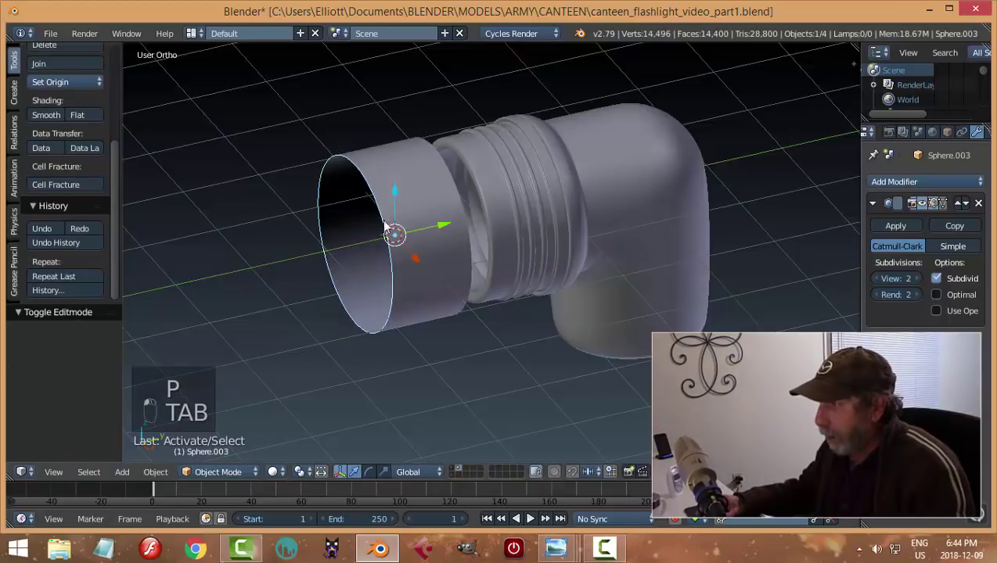
key(alt+c)
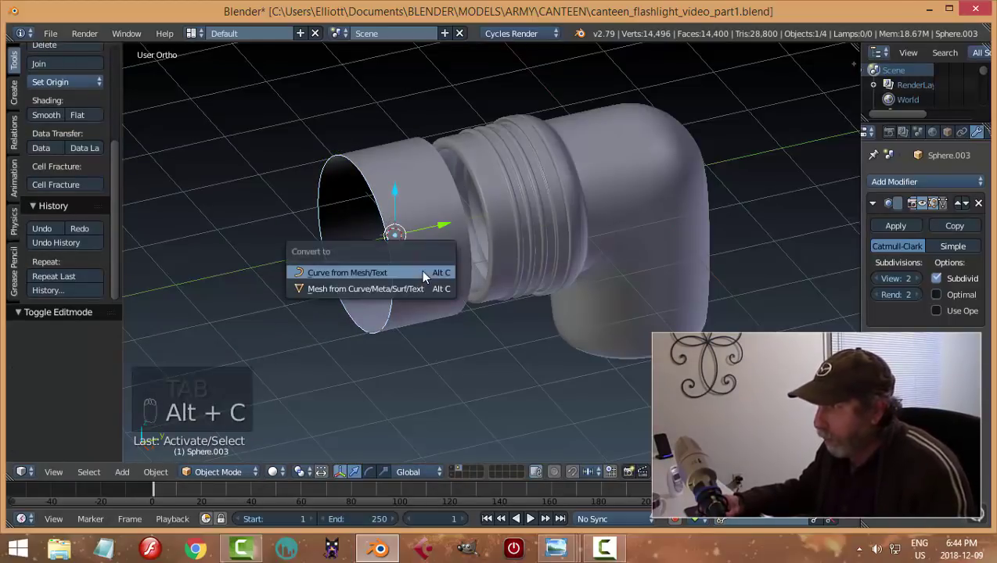
click(420, 269)
mouse_move(411, 290)
middle_down()
mouse_move(356, 301)
mouse_move(405, 282)
mouse_move(393, 297)
middle_up()
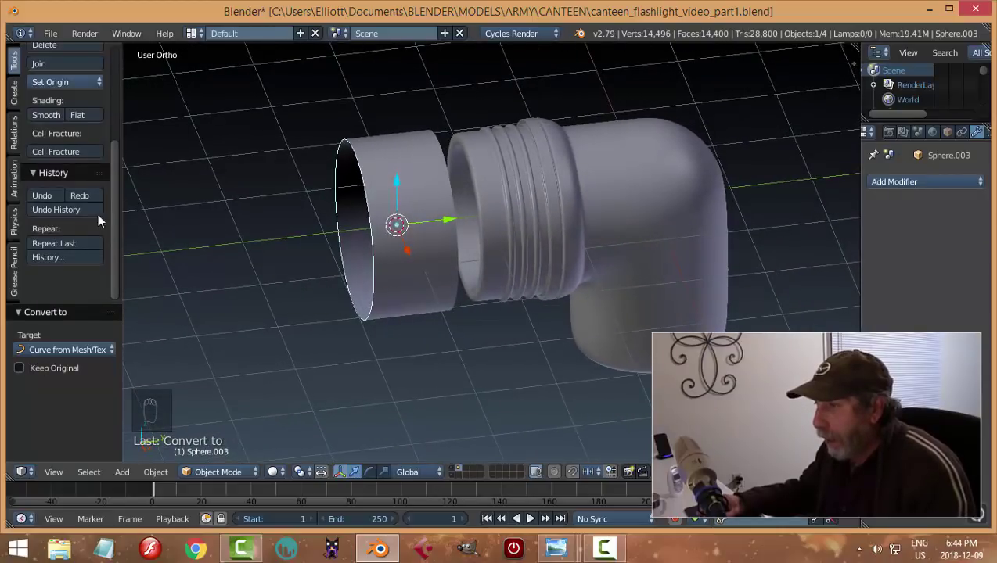
Set the curve ring's origin to its geometry and snap the 3D cursor to it.
click(61, 87)
click(71, 116)
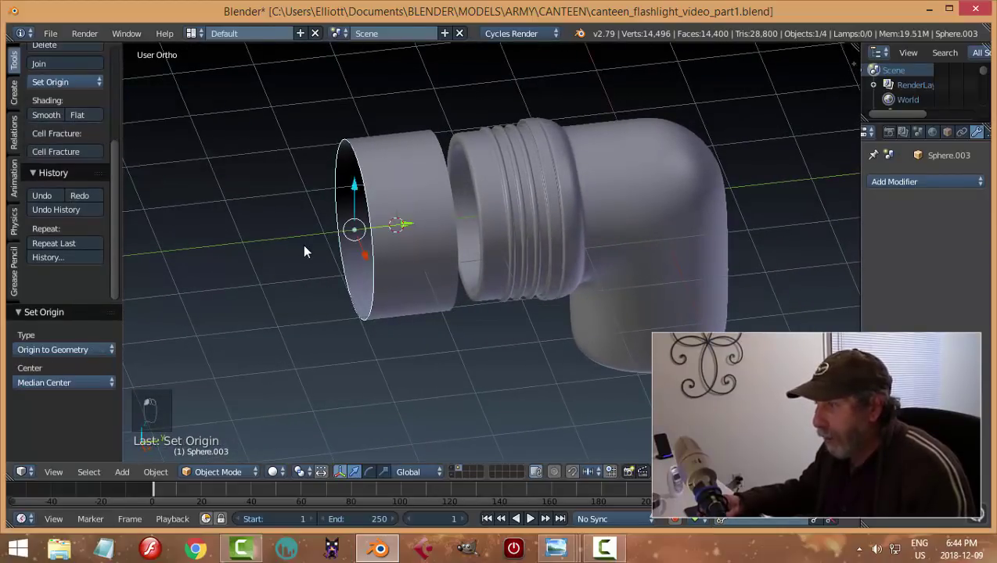
key(shift+s)
click(304, 247)
Add a mesh plane at the 3D cursor and move it about 2.246 along X, clear of the sleeve.
middle_drag(344, 266, 417, 302)
key(shift+a)
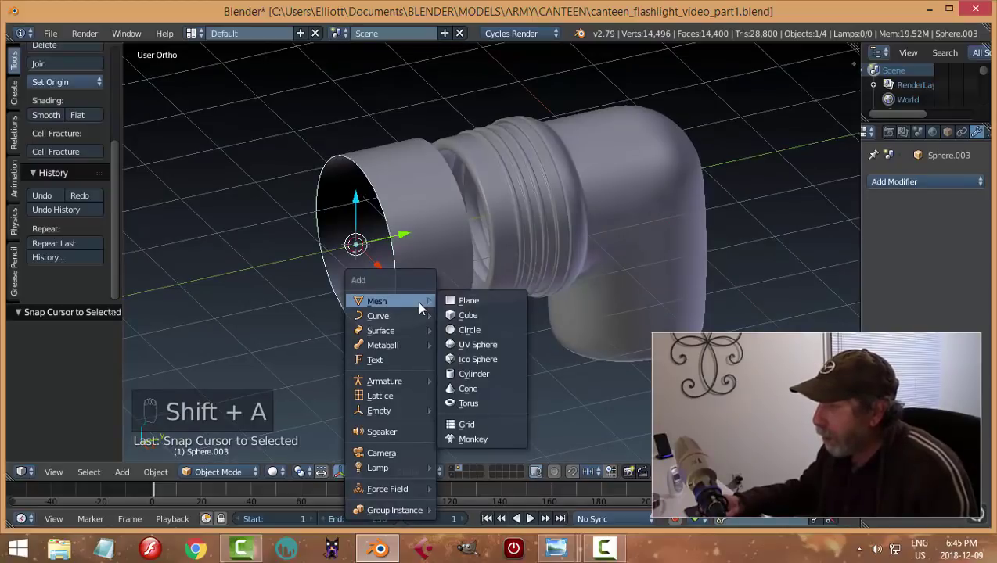
click(451, 300)
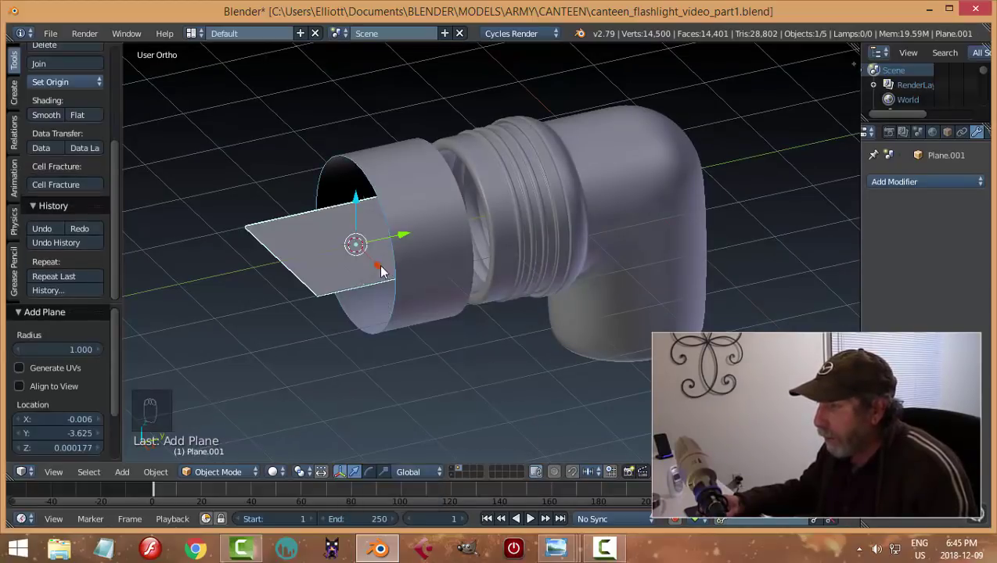
drag(381, 271, 443, 353)
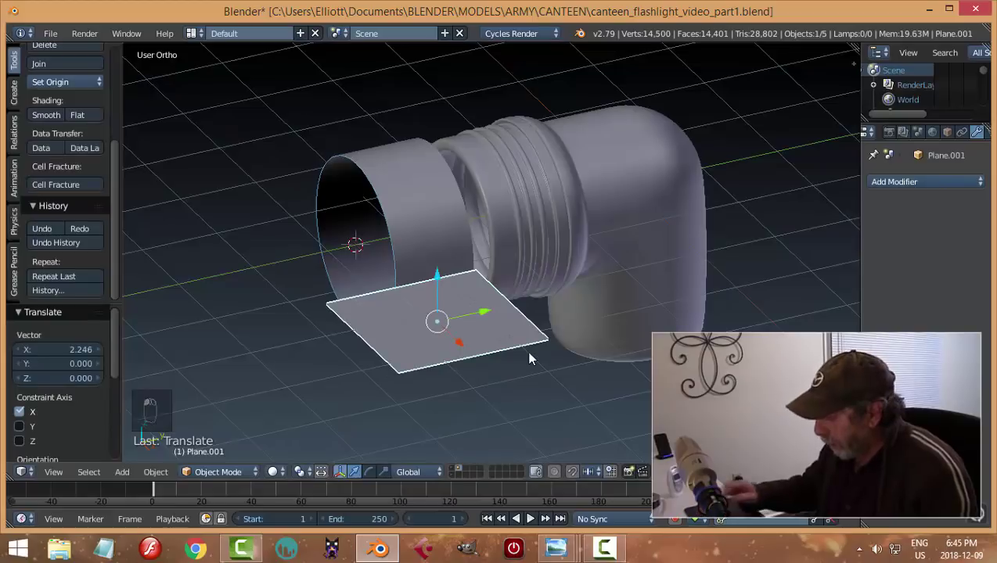
In Edit Mode, scale the plane's mesh to about 0.06 and move it about -1.04 along X, close beside the sleeve.
key(KP_7)
shift+middle_drag(633, 360, 622, 287)
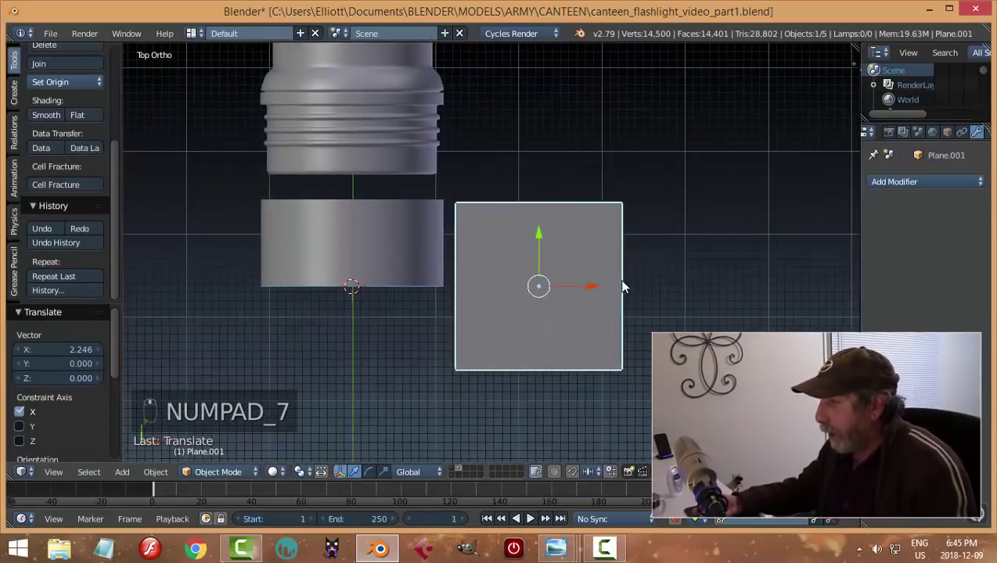
key(Tab)
key(s)
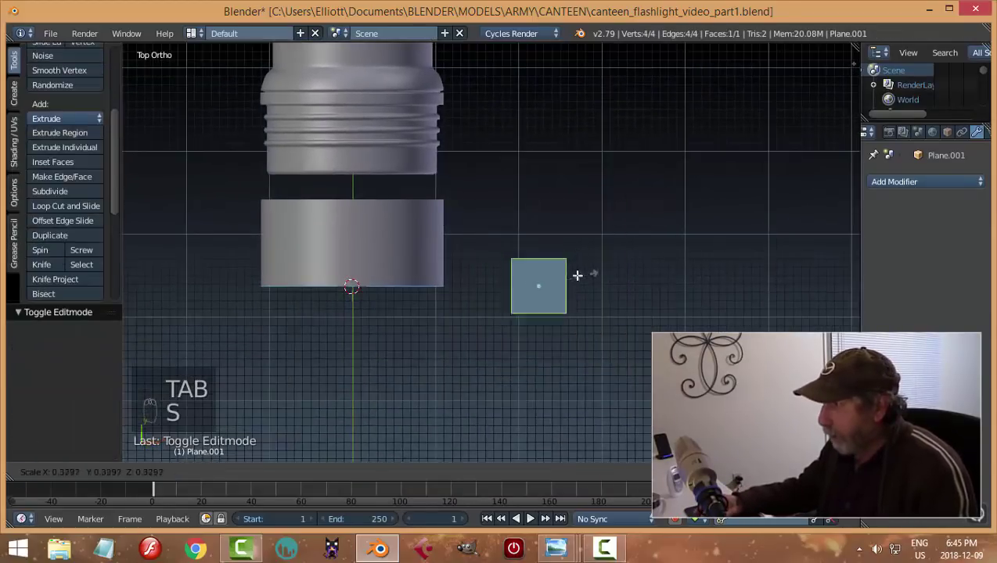
click(546, 290)
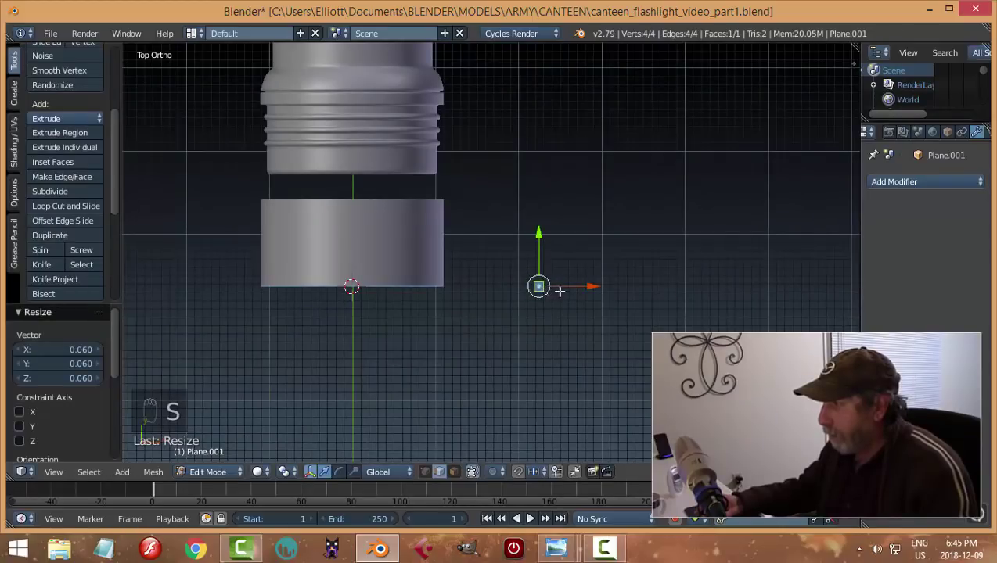
drag(559, 291, 501, 287)
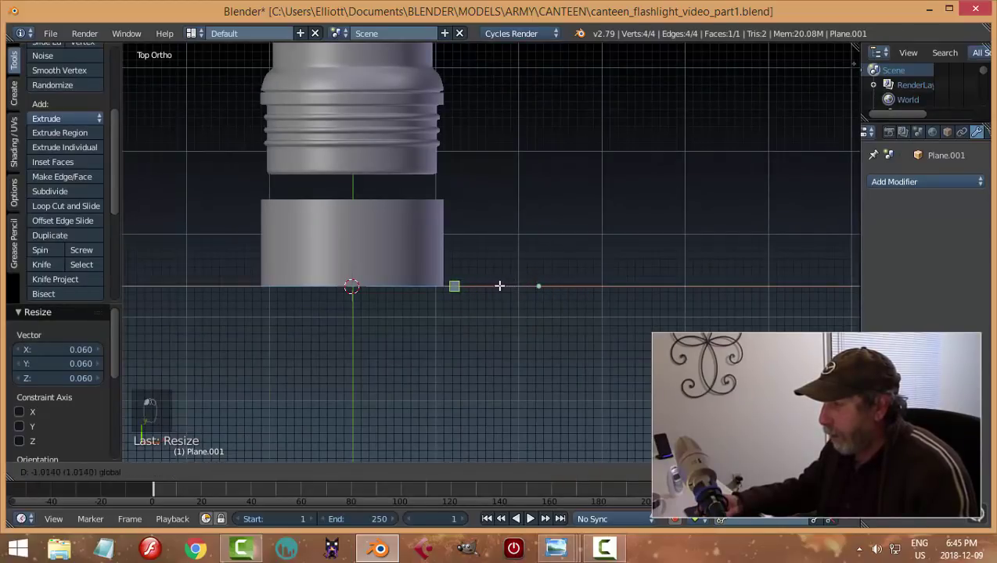
click(496, 287)
Shrink the small square by about 0.465 and narrow it along X by about 0.812.
scroll(501, 297, up, 5)
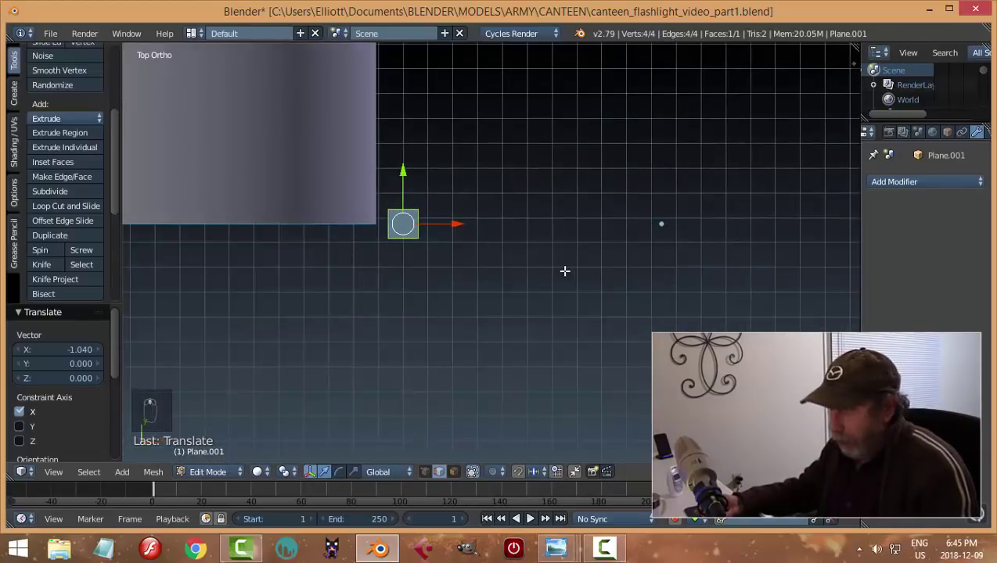
key(s)
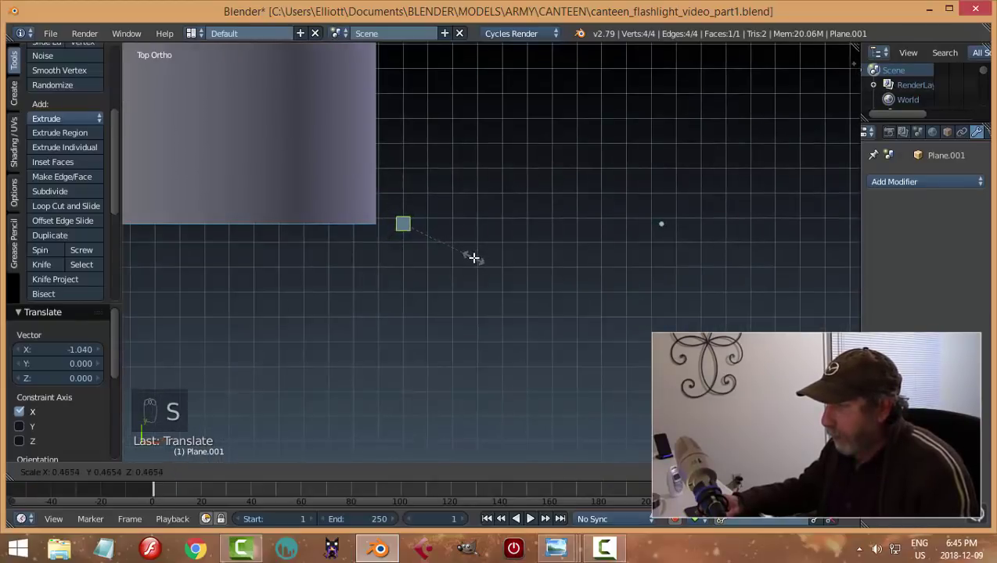
click(474, 258)
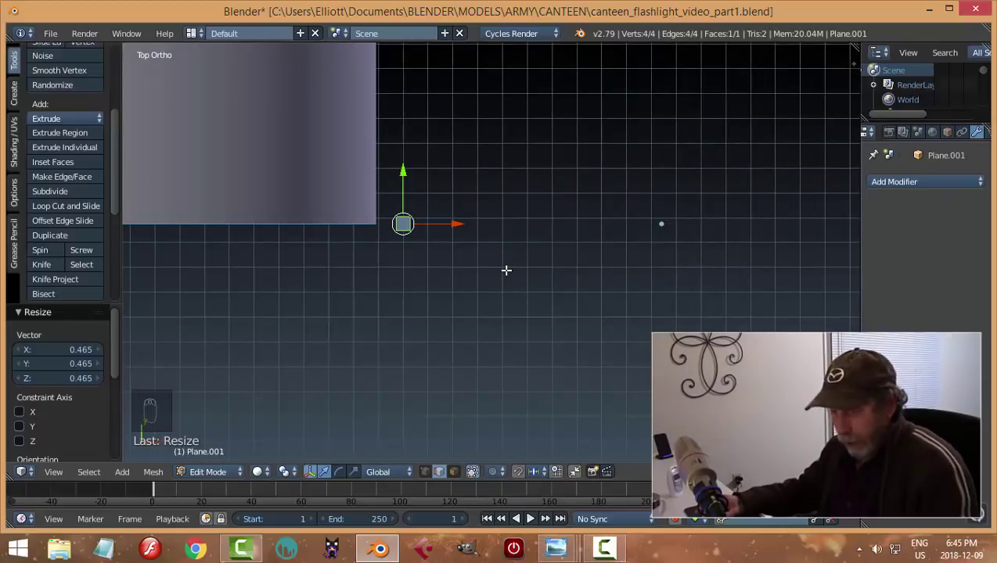
key(s)
key(x)
click(493, 272)
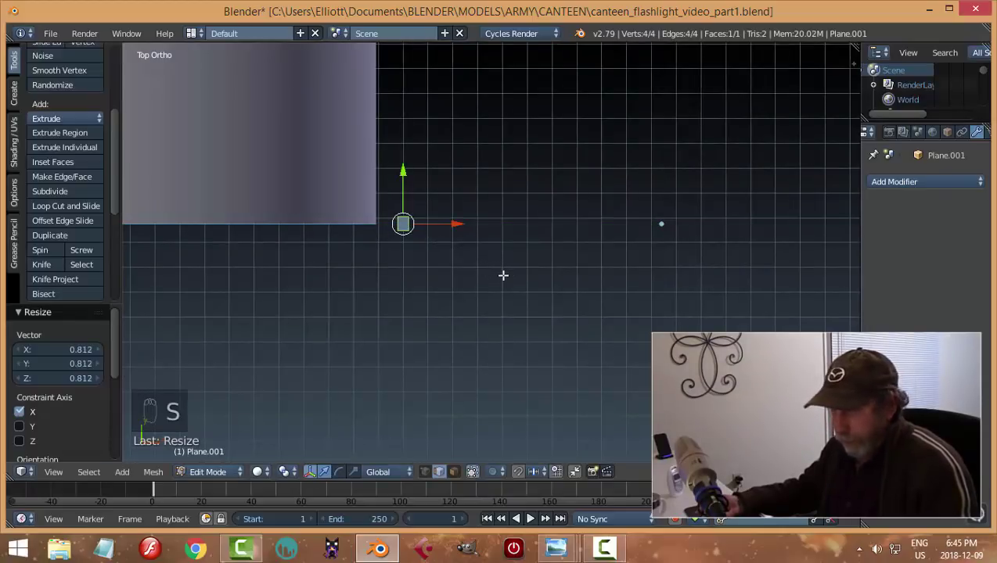
Move the square's far edge along Y to form a narrow strip about a third of the sleeve's length.
key(a)
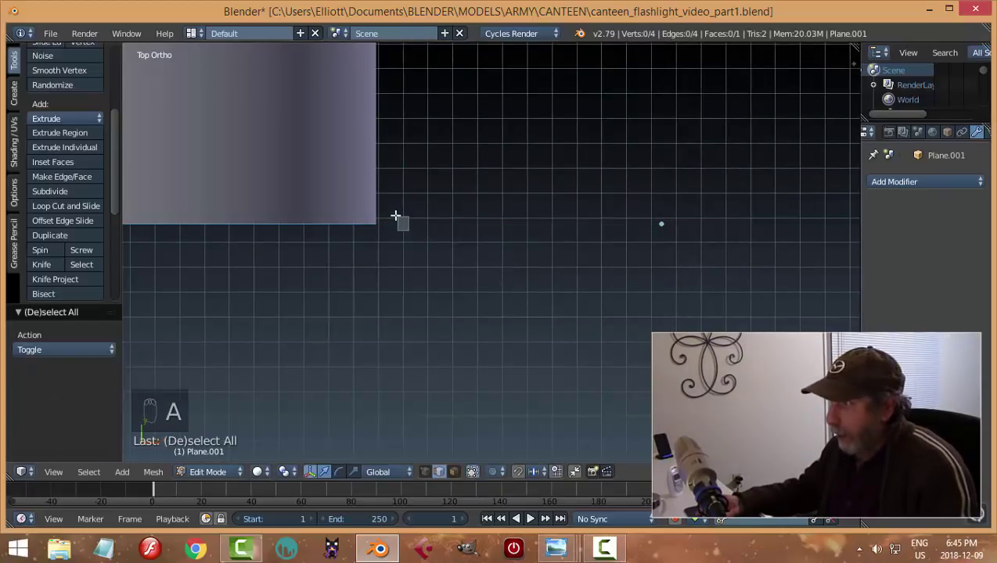
right_click(400, 219)
middle_drag(401, 219, 481, 215)
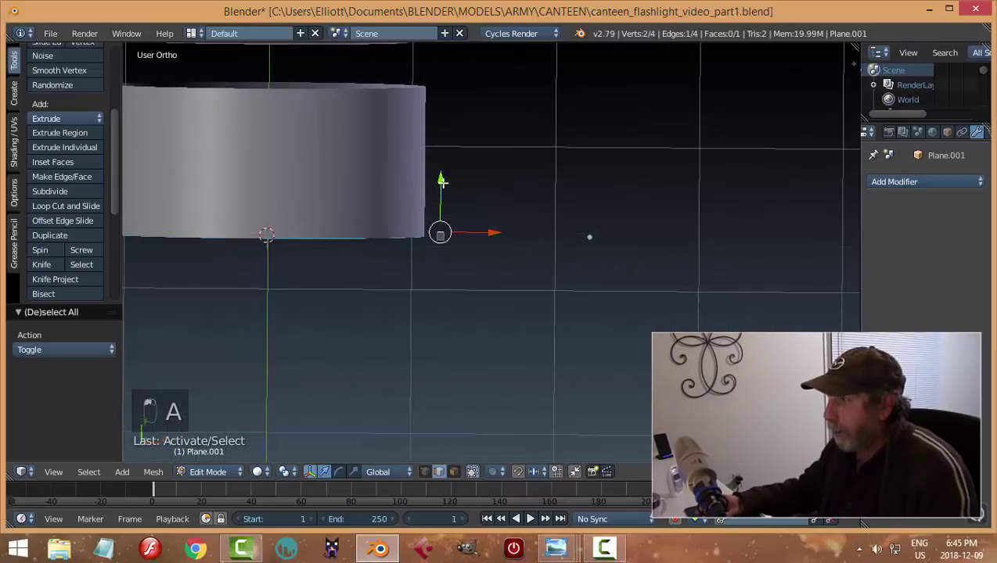
drag(442, 182, 442, 134)
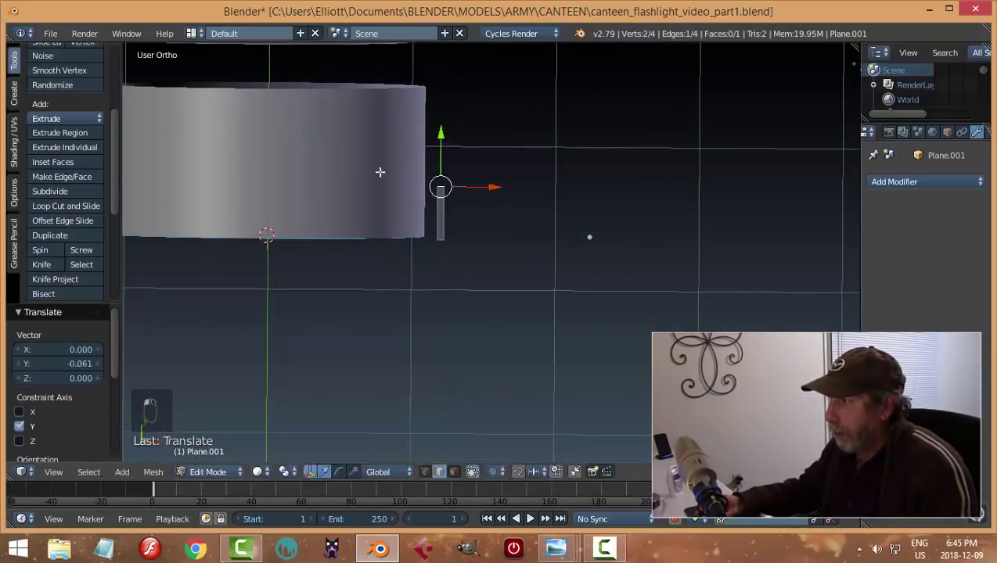
Extrude the whole strip about 0.034 along Z to turn it into a thin bar.
key(a)
key(a)
key(a)
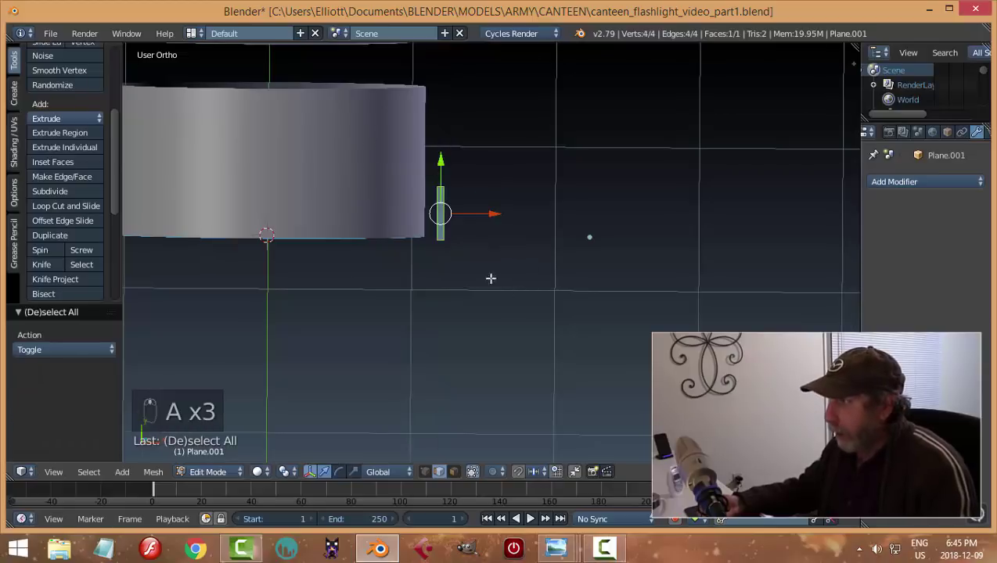
middle_drag(491, 279, 516, 267)
key(KP_Decimal)
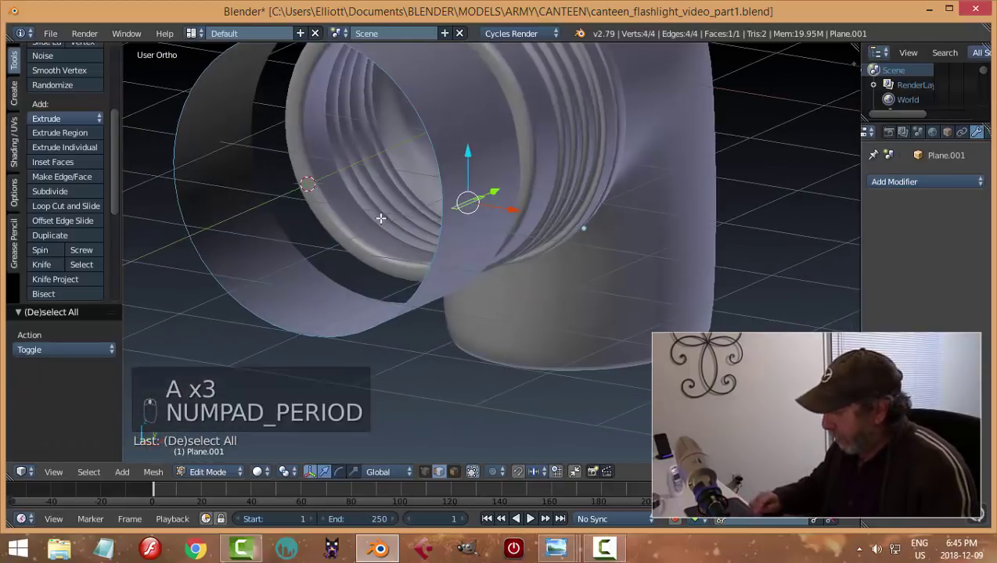
key(e)
key(e)
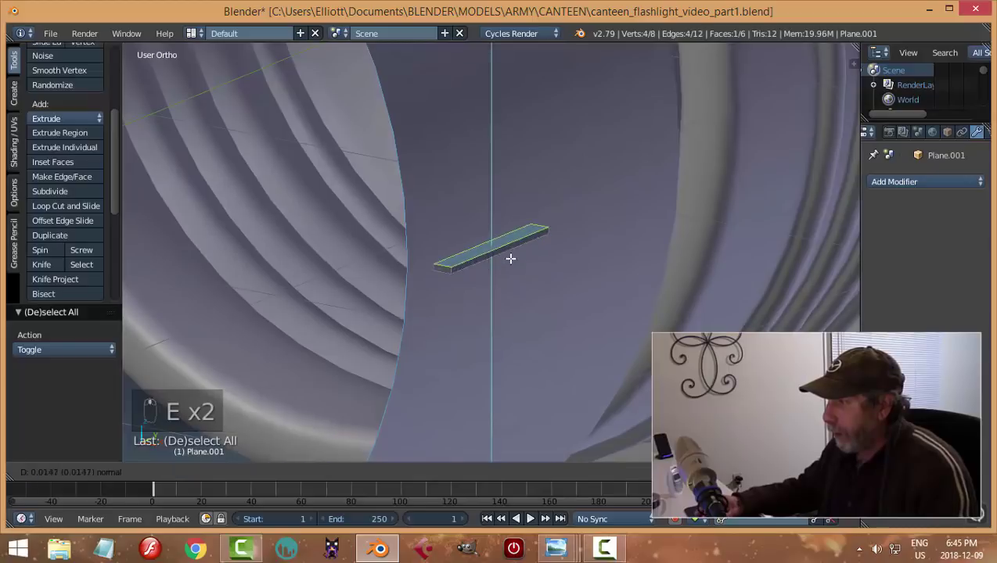
click(509, 254)
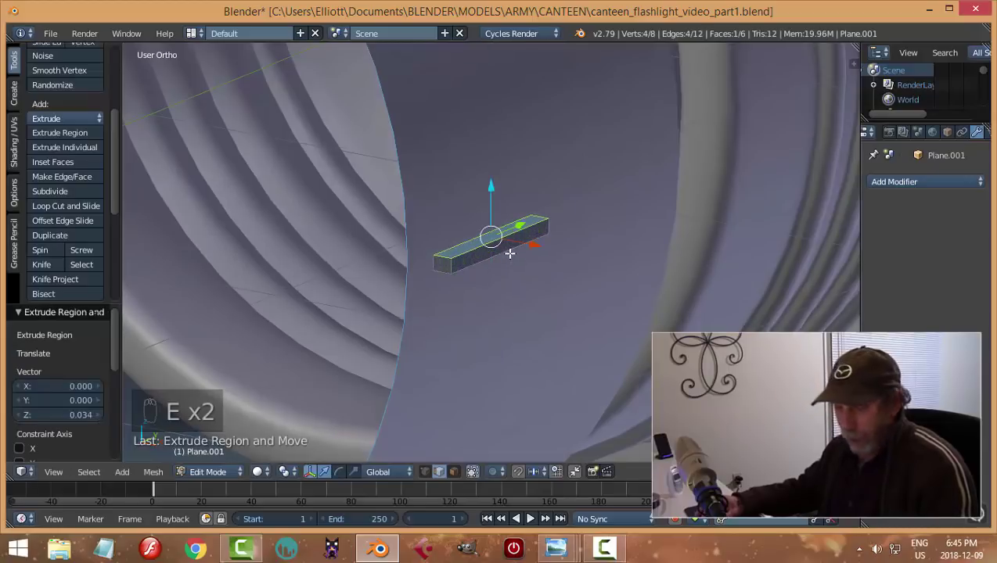
Switch to face selection and delete the bar's long side face that faces the sleeve.
key(a)
key(ctrl+Tab)
click(488, 268)
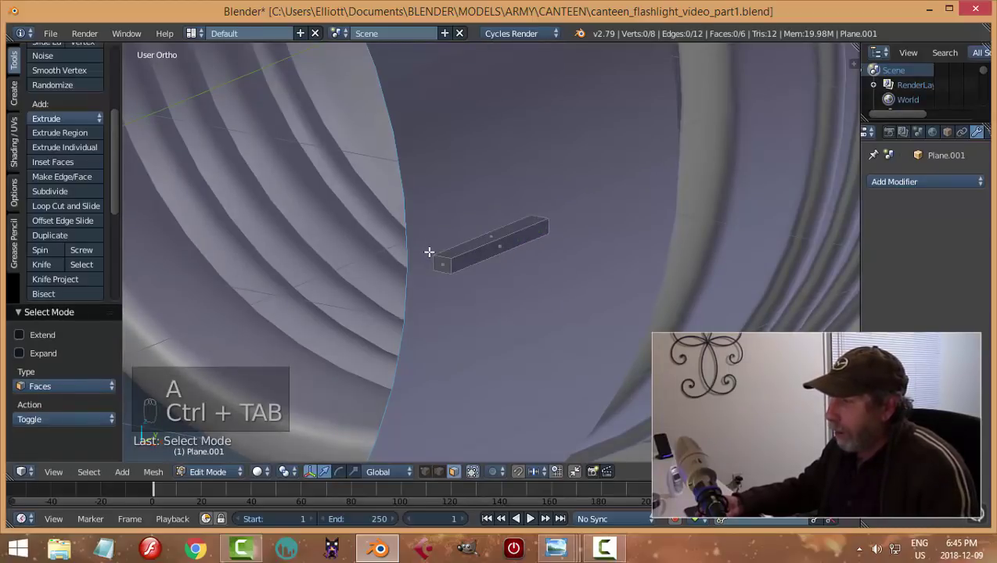
middle_drag(429, 252, 534, 272)
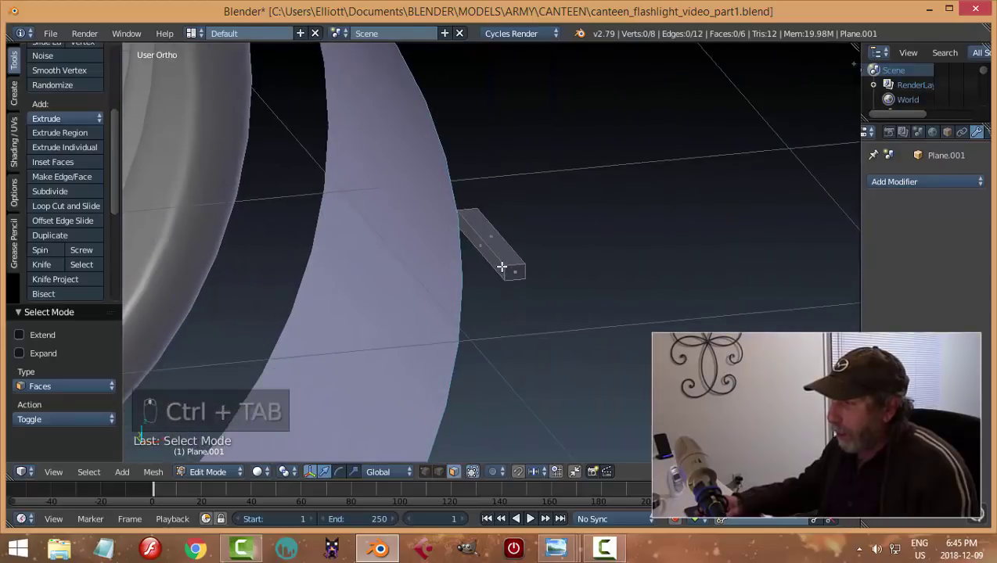
right_click(501, 267)
key(x)
click(598, 272)
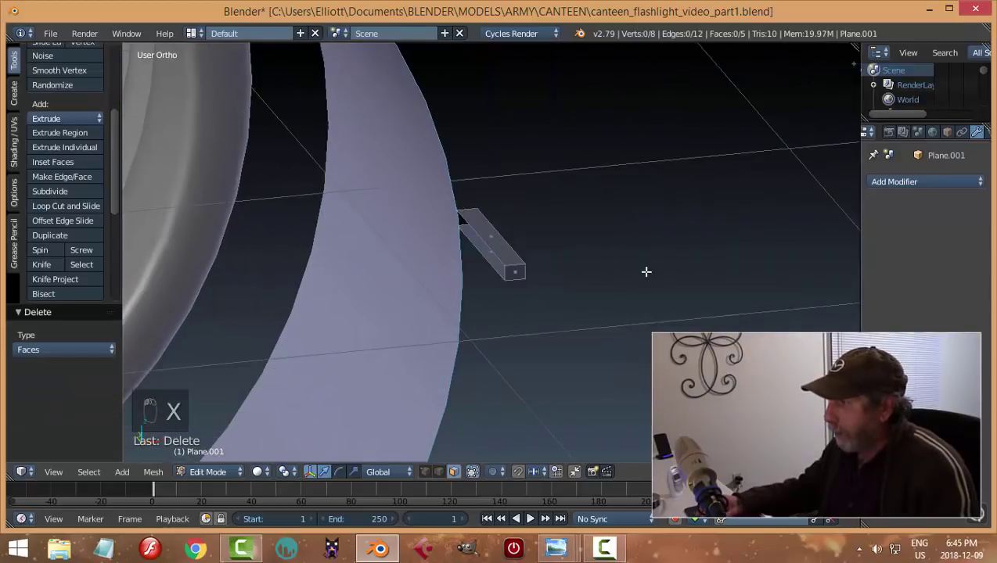
middle_drag(646, 272, 536, 282)
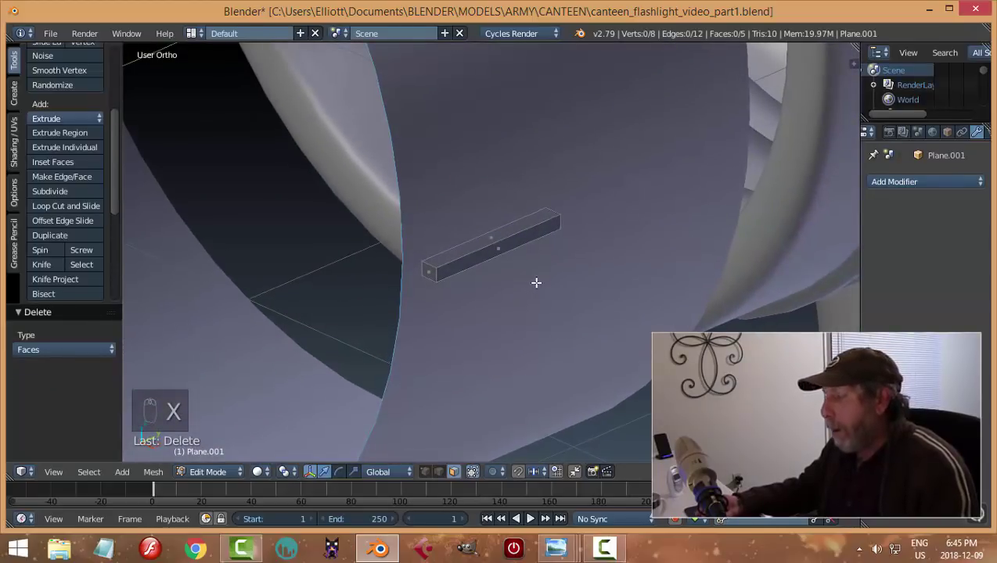
Return to Object Mode and set the bar's origin to its geometry.
key(Tab)
click(432, 284)
scroll(563, 262, down, 4)
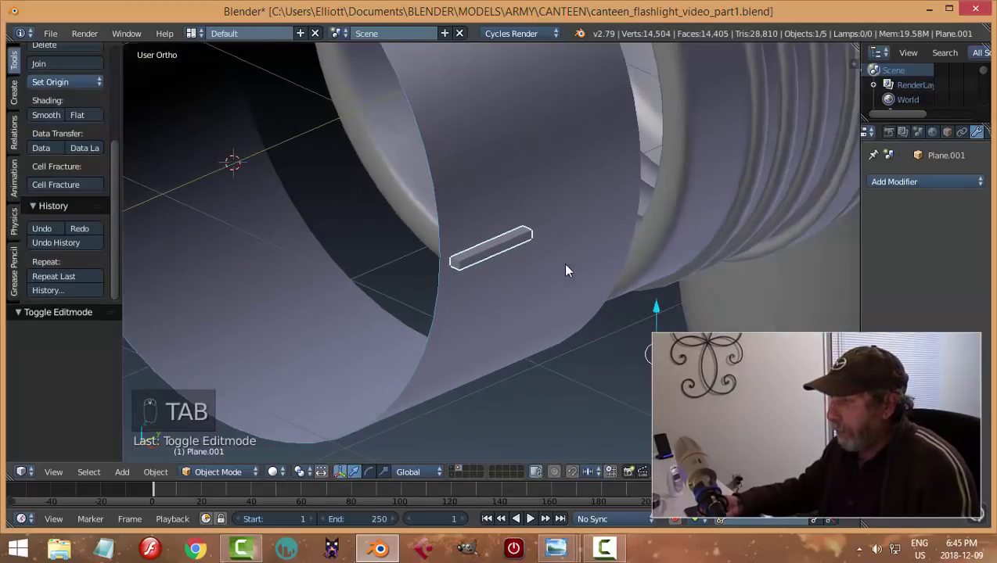
scroll(538, 259, down, 1)
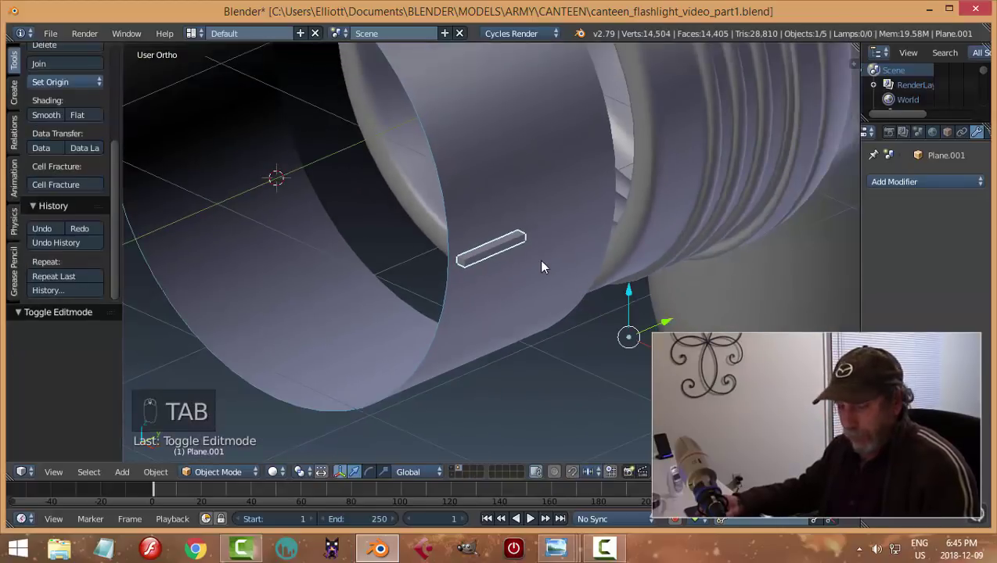
click(68, 82)
click(72, 114)
Save the file and move the bar about 0.325 along Y toward the middle of the sleeve's length.
mouse_move(557, 265)
middle_down()
mouse_move(545, 266)
mouse_move(563, 267)
mouse_move(543, 252)
middle_up()
key(ctrl+s)
drag(543, 252, 601, 257)
middle_drag(596, 287, 504, 162)
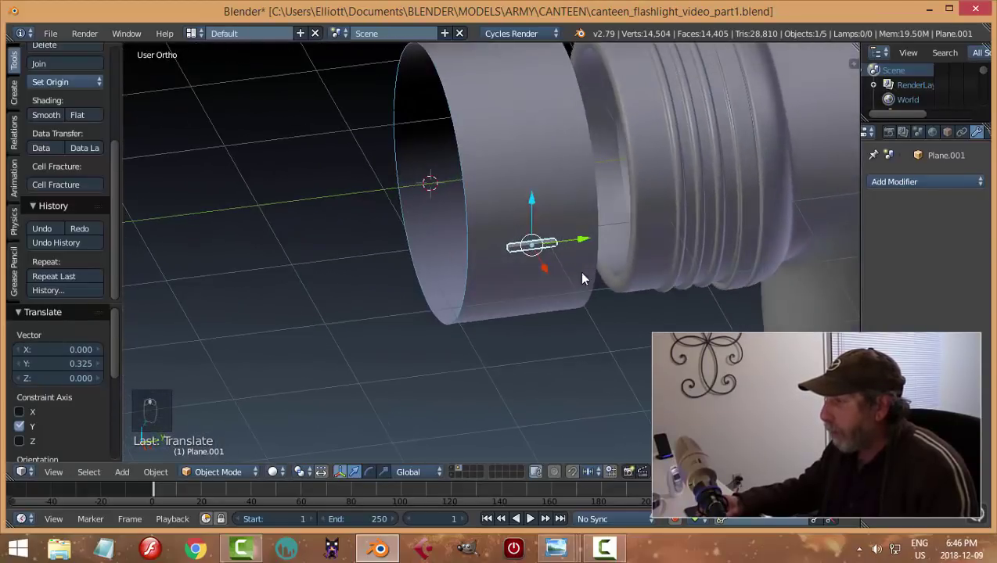
Add an Array modifier to the bar with a relative X offset of 1.9 and a count of 38.
middle_drag(583, 315, 817, 216)
click(892, 182)
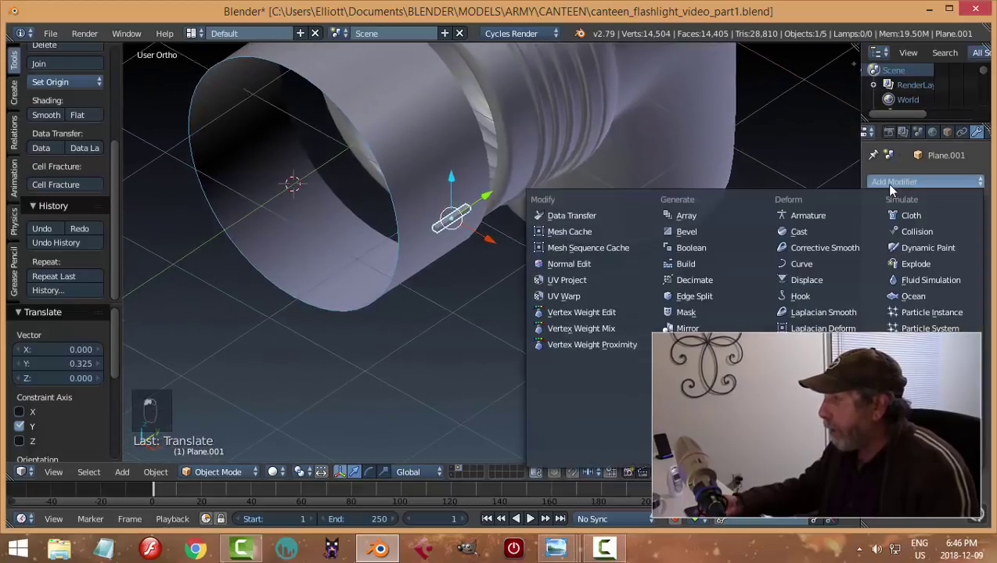
click(726, 221)
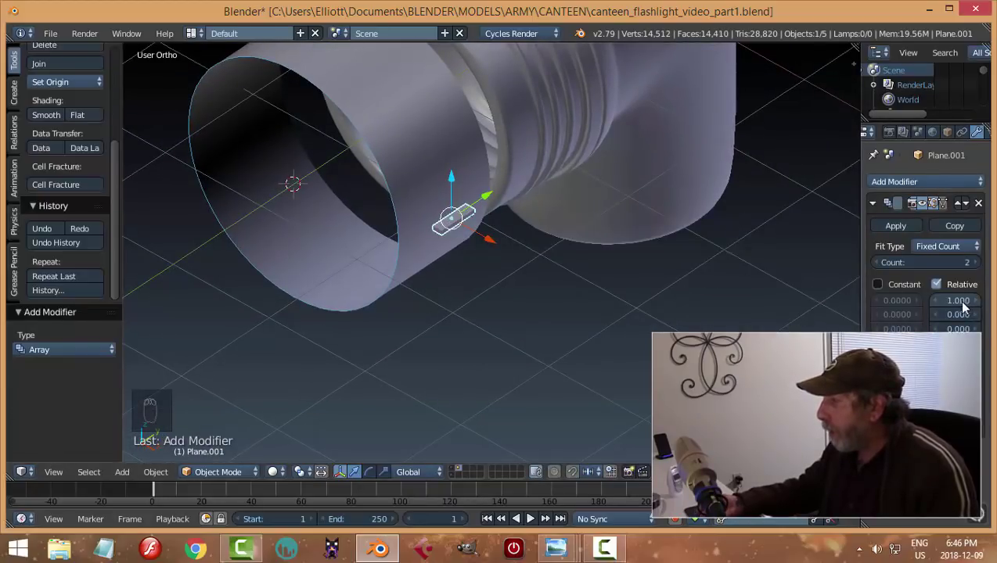
drag(958, 301, 982, 301)
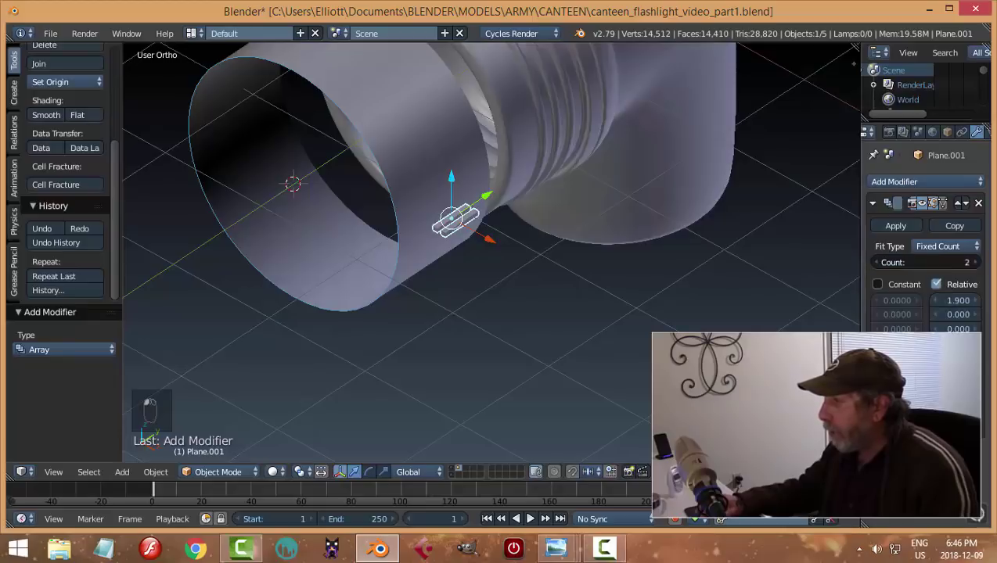
drag(923, 262, 961, 262)
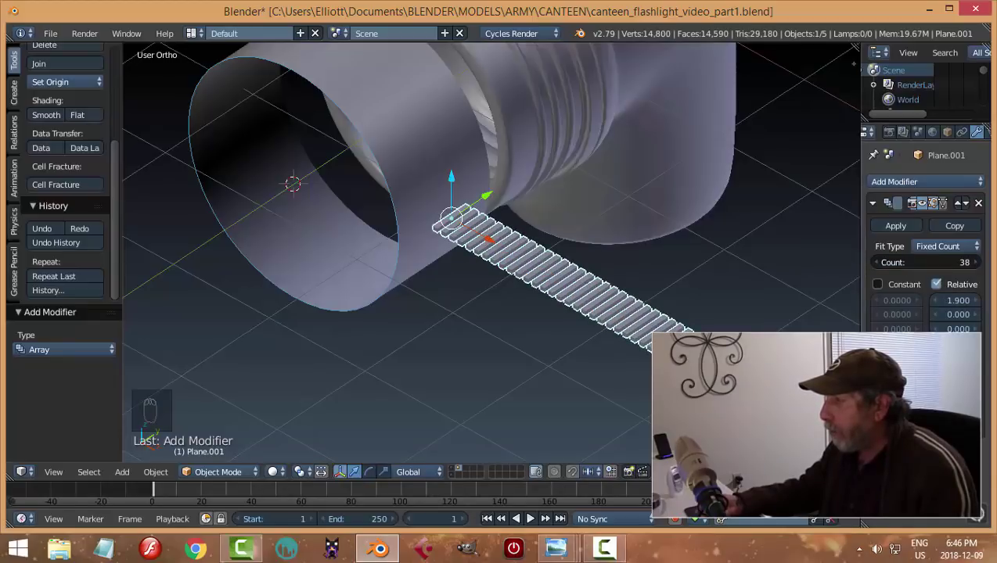
middle_drag(698, 271, 646, 261)
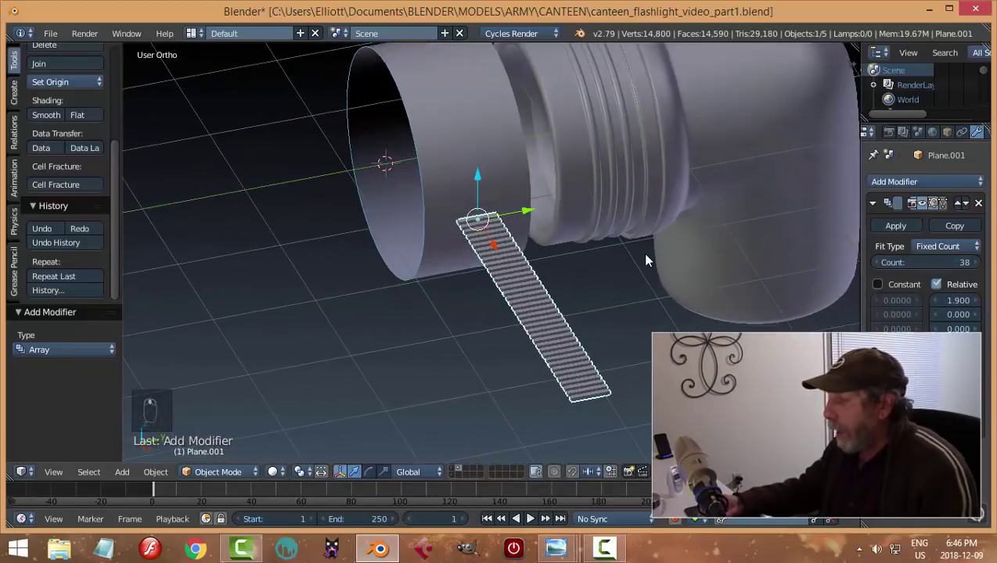
Add a Curve modifier to the arrayed ridges, using the circle at the sleeve's open end as the curve object.
scroll(637, 266, up, 2)
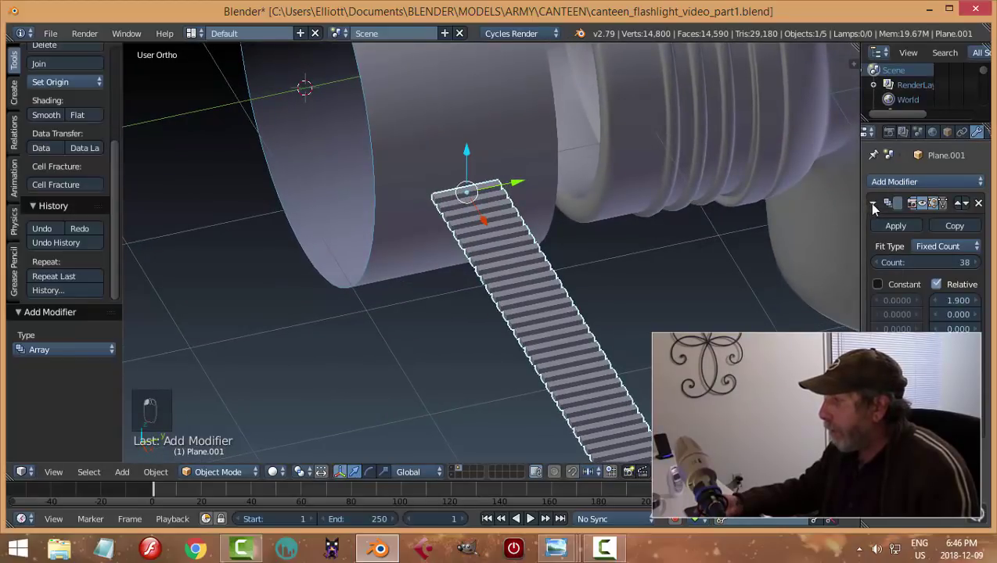
click(872, 203)
right_click(369, 146)
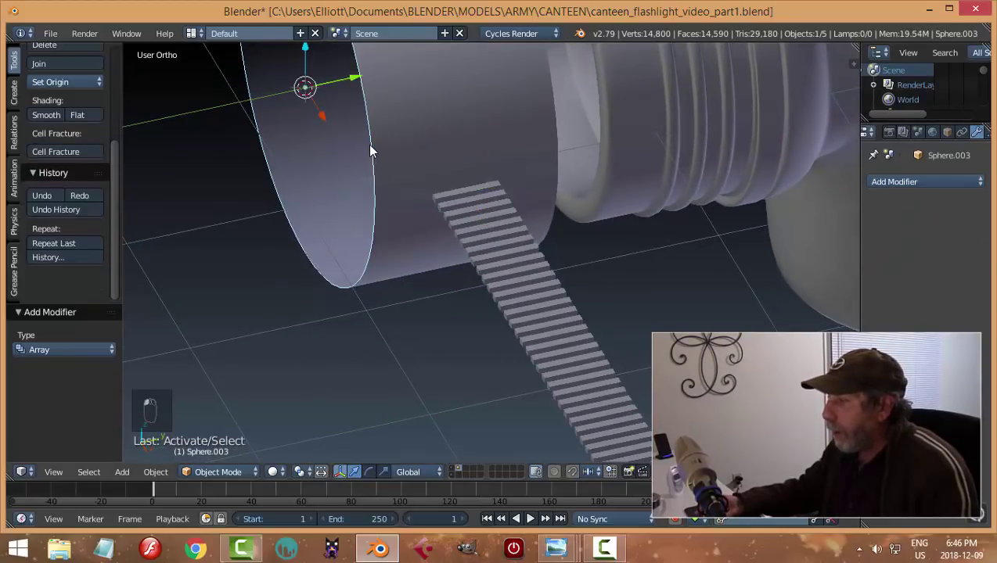
right_click(442, 207)
click(919, 181)
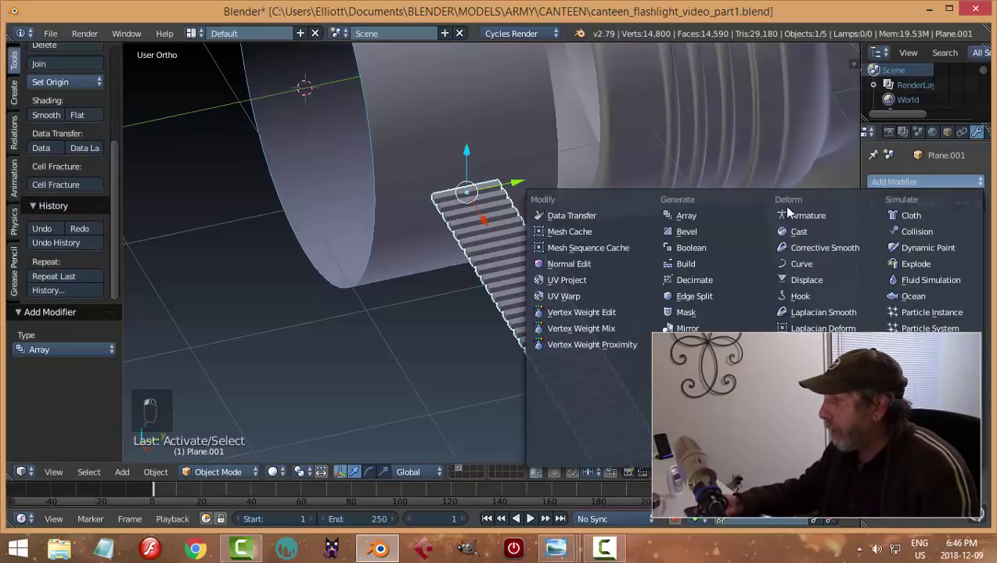
click(800, 263)
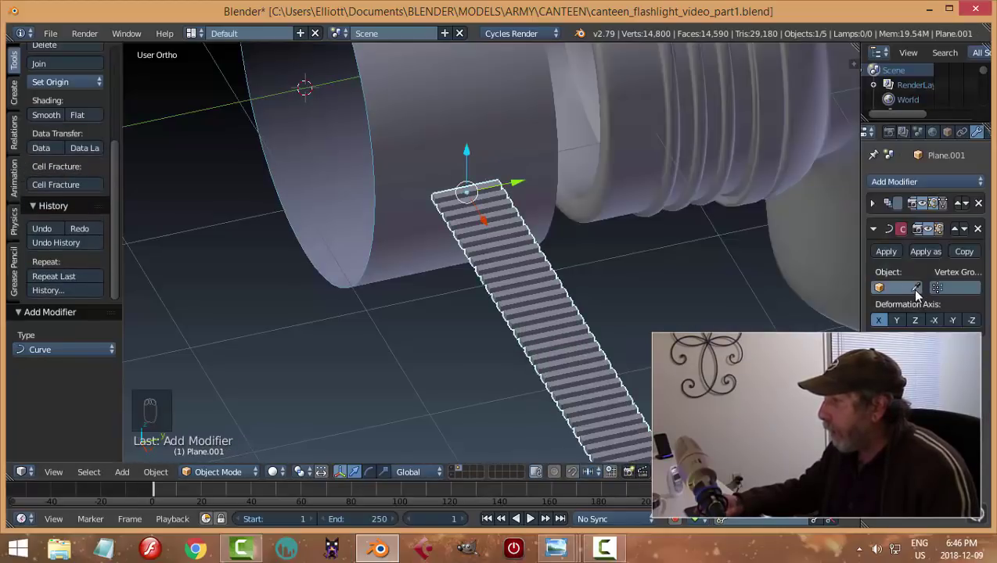
key(e)
click(391, 164)
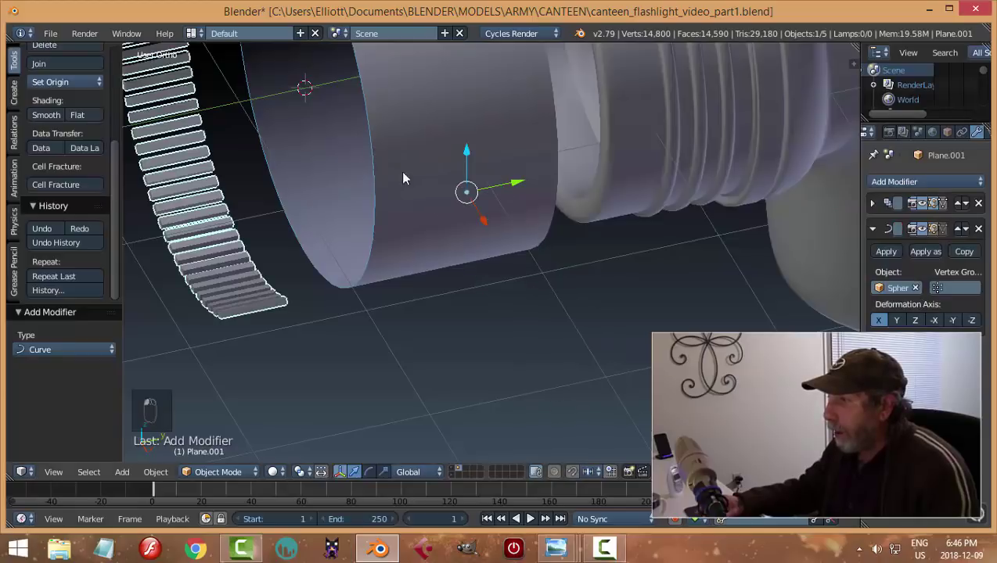
Move the curved ridge band about -0.878 along Y so it wraps around the sleeve.
middle_drag(401, 170, 452, 257)
scroll(452, 258, down, 2)
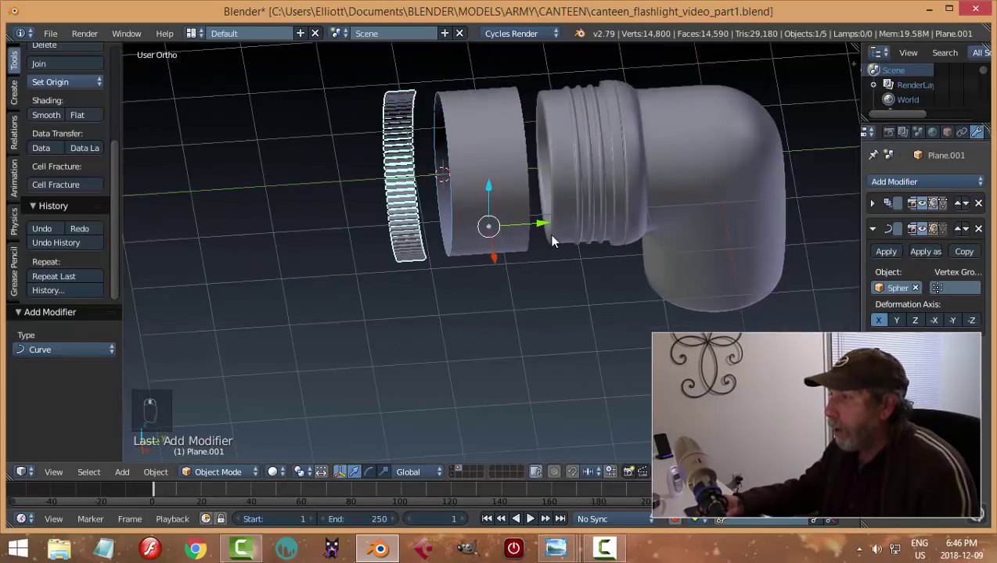
drag(538, 226, 467, 232)
middle_drag(472, 244, 803, 263)
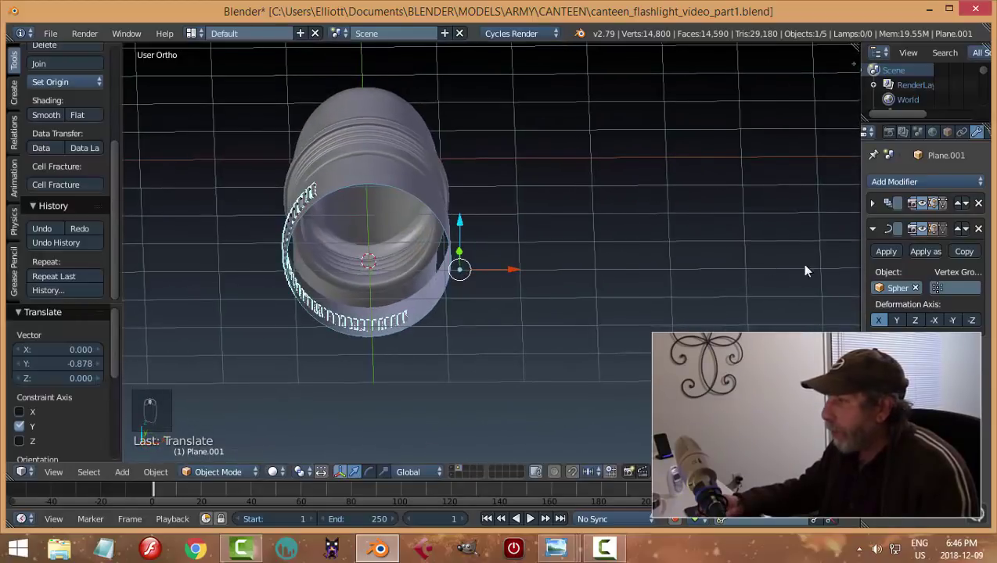
Set the Array count to 79 so the ridges run around the sleeve's circumference.
click(873, 205)
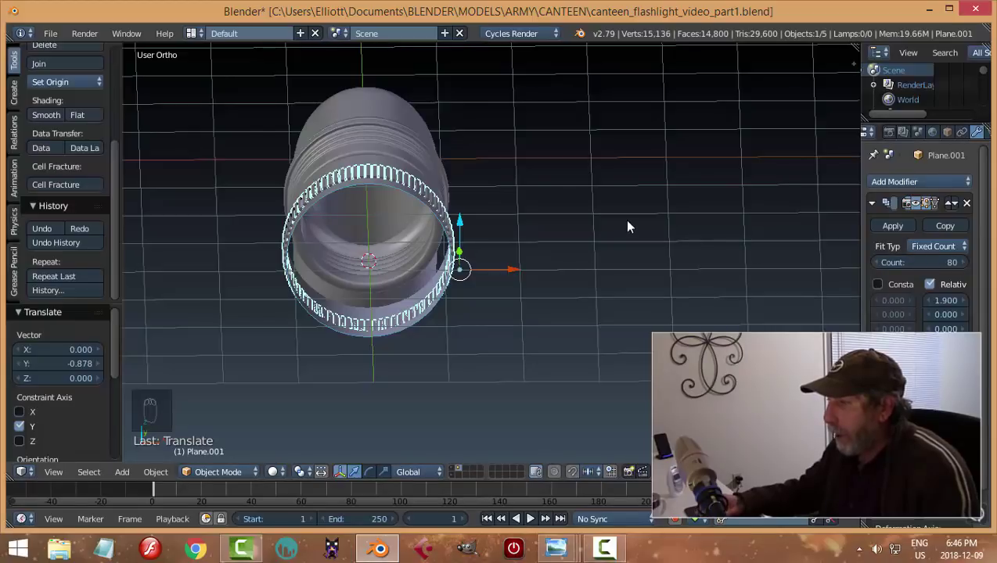
click(876, 261)
scroll(482, 212, up, 3)
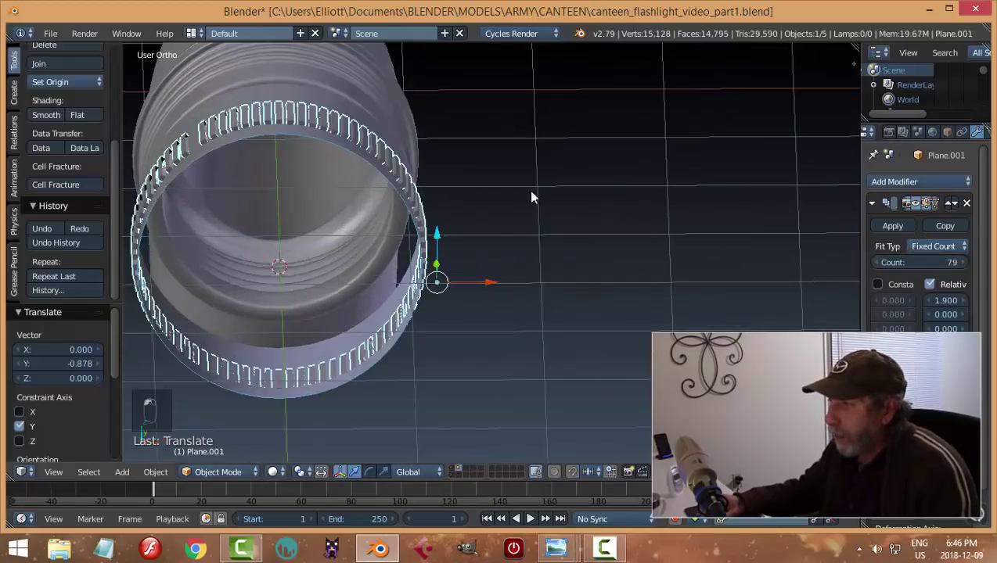
middle_drag(534, 195, 423, 186)
key(a)
right_click(413, 184)
middle_drag(502, 188, 481, 200)
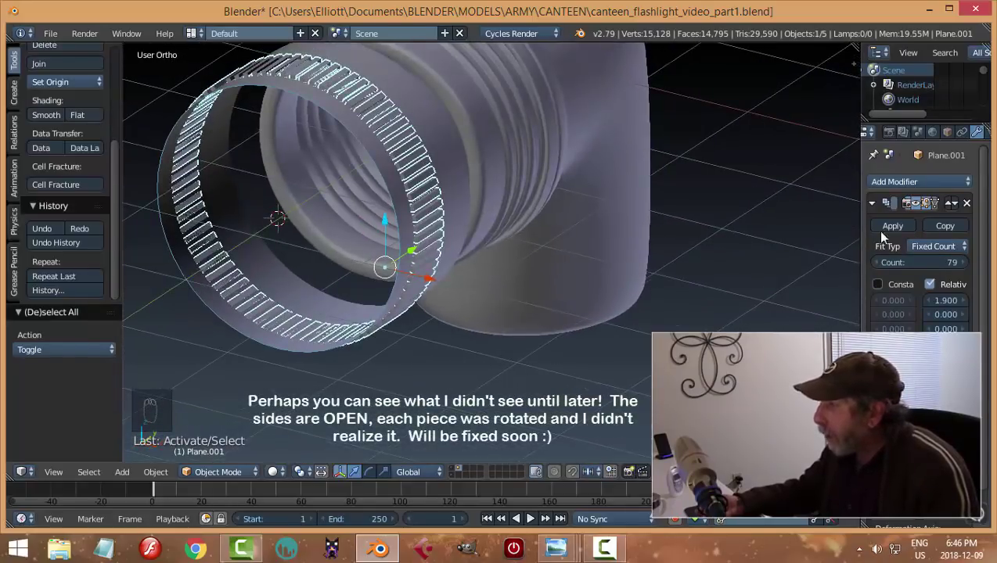
Add a Bevel modifier to the ridges with a width of 0.014.
click(871, 204)
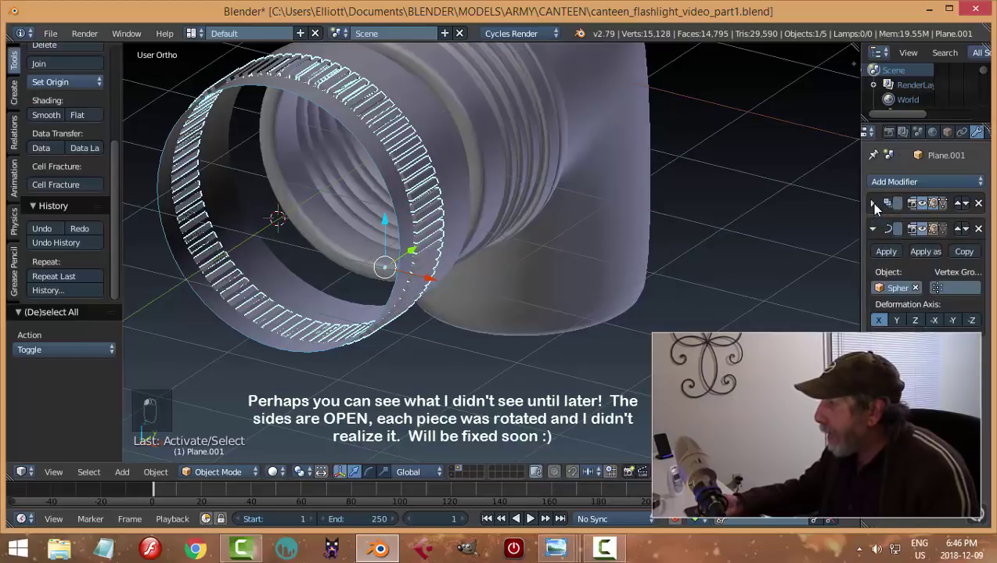
click(872, 229)
click(907, 182)
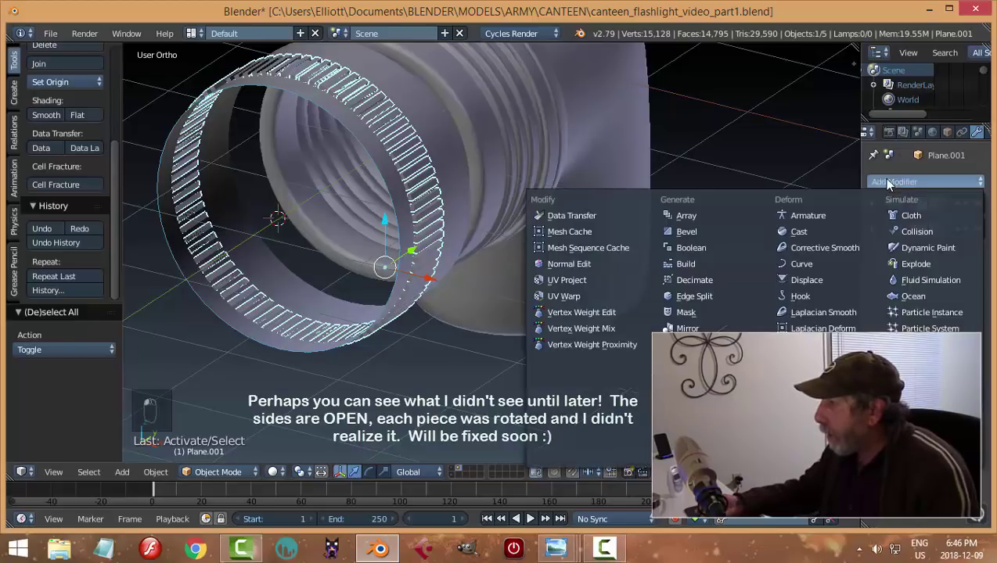
click(708, 235)
middle_drag(663, 234, 815, 270)
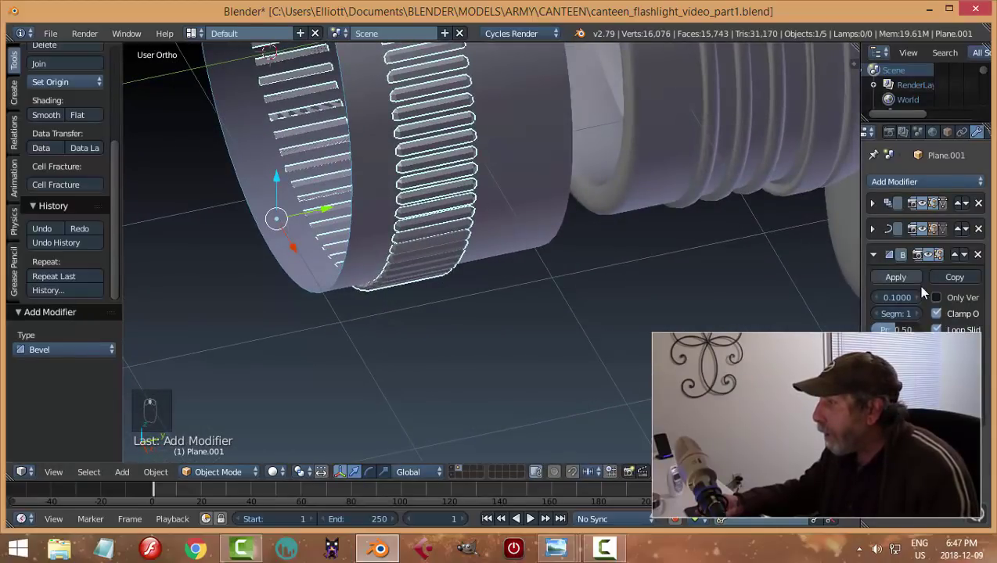
drag(898, 297, 880, 297)
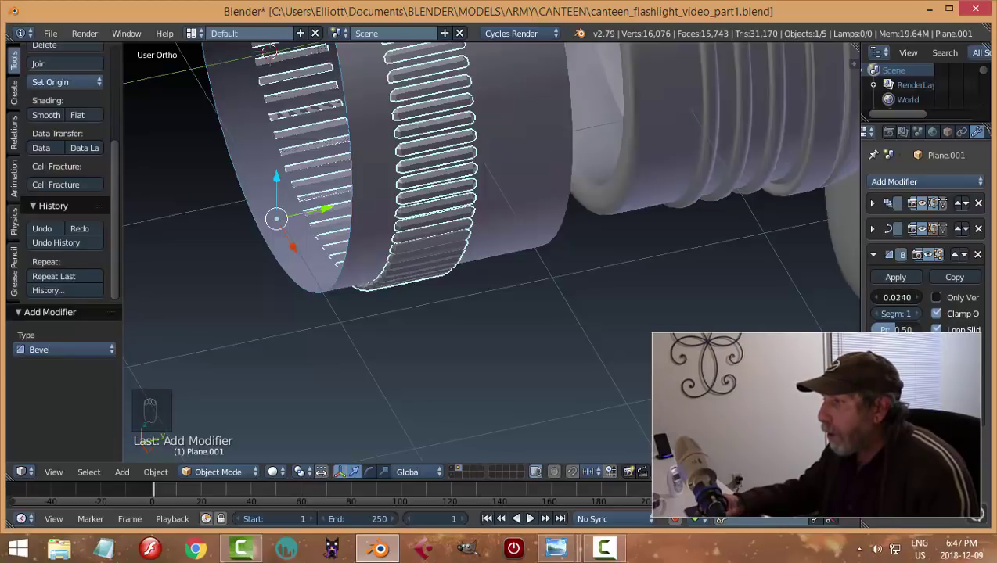
drag(876, 297, 870, 297)
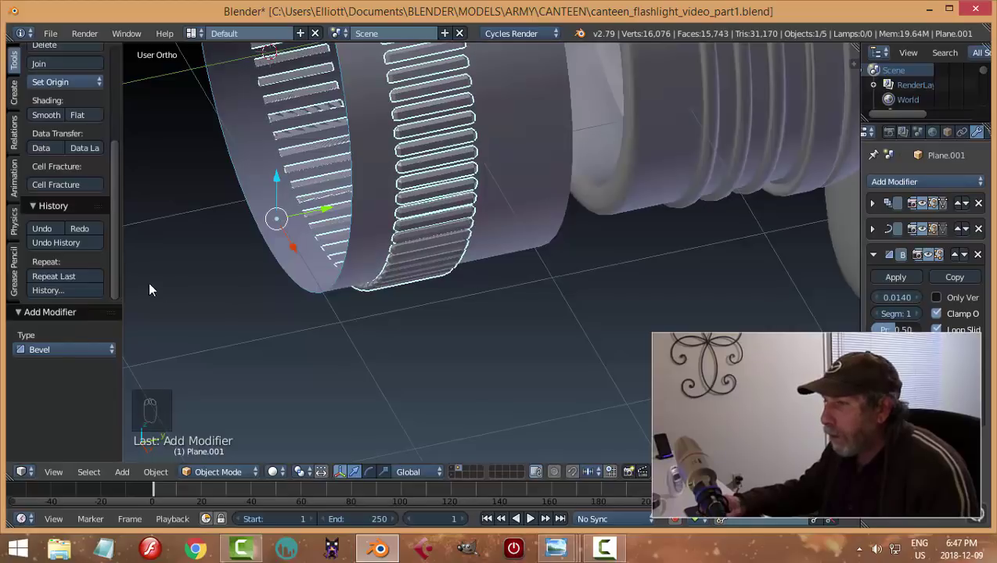
Try smooth shading on the ridges, return them to flat shading and clear the selection.
click(47, 115)
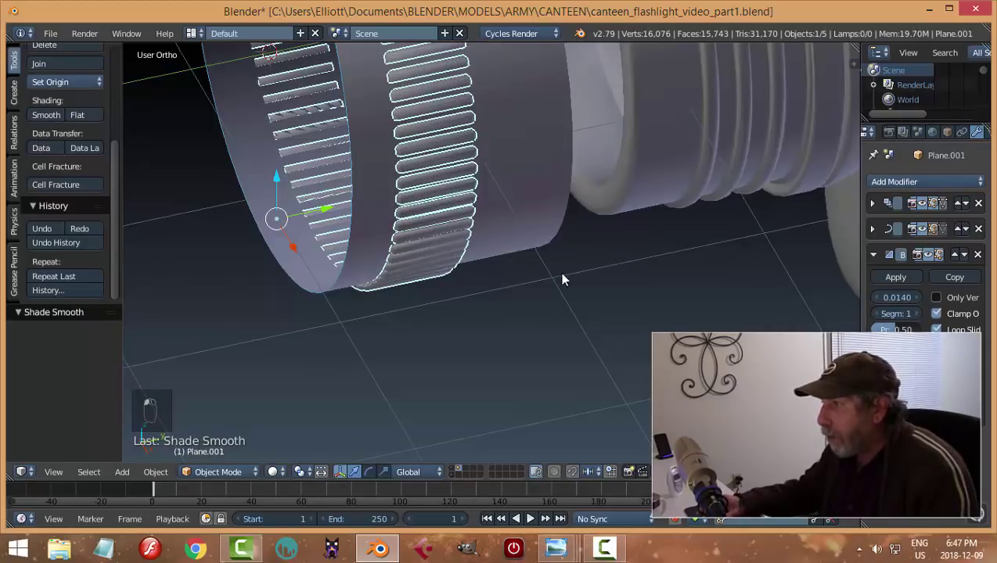
click(78, 115)
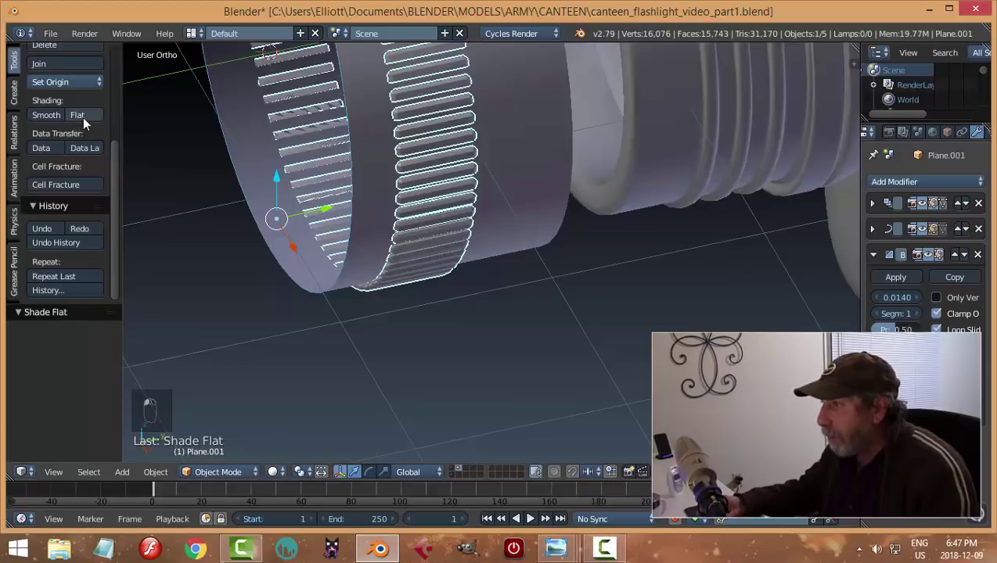
key(a)
Examine how the bevelled ridges sit on the sleeve from the front and the sides.
middle_drag(382, 245, 468, 216)
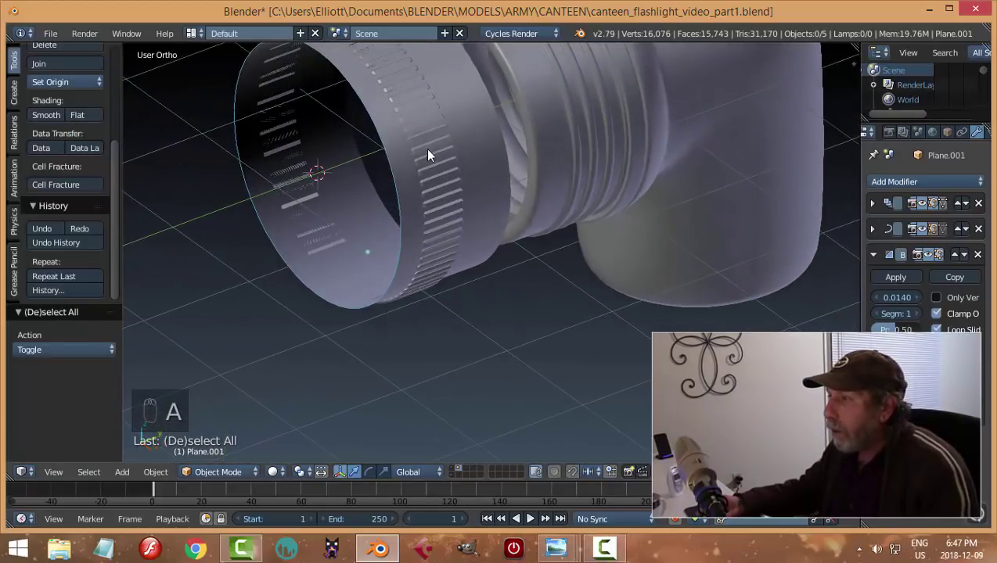
right_click(429, 156)
middle_drag(429, 156, 508, 183)
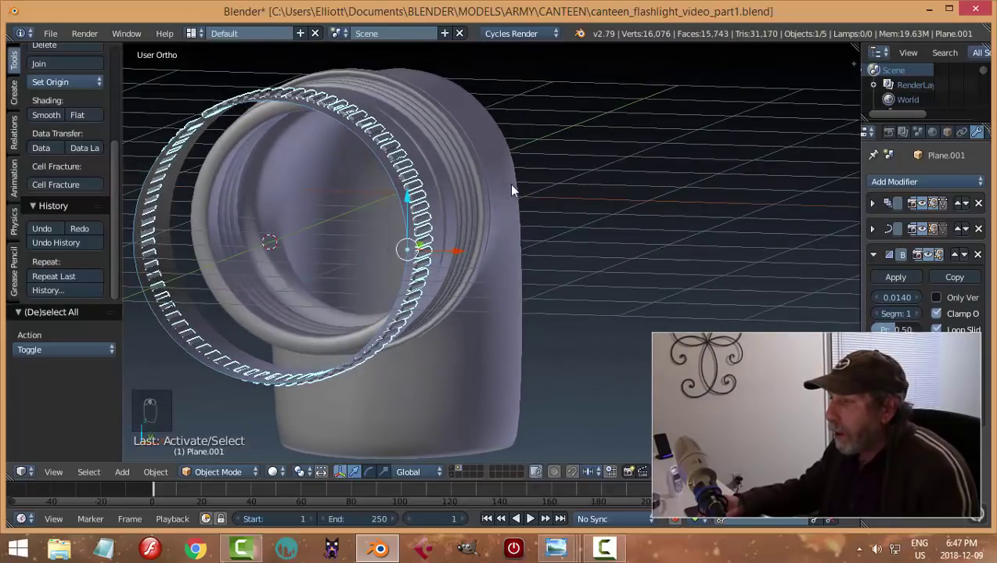
drag(410, 208, 408, 209)
key(a)
middle_drag(538, 213, 535, 286)
scroll(527, 251, up, 6)
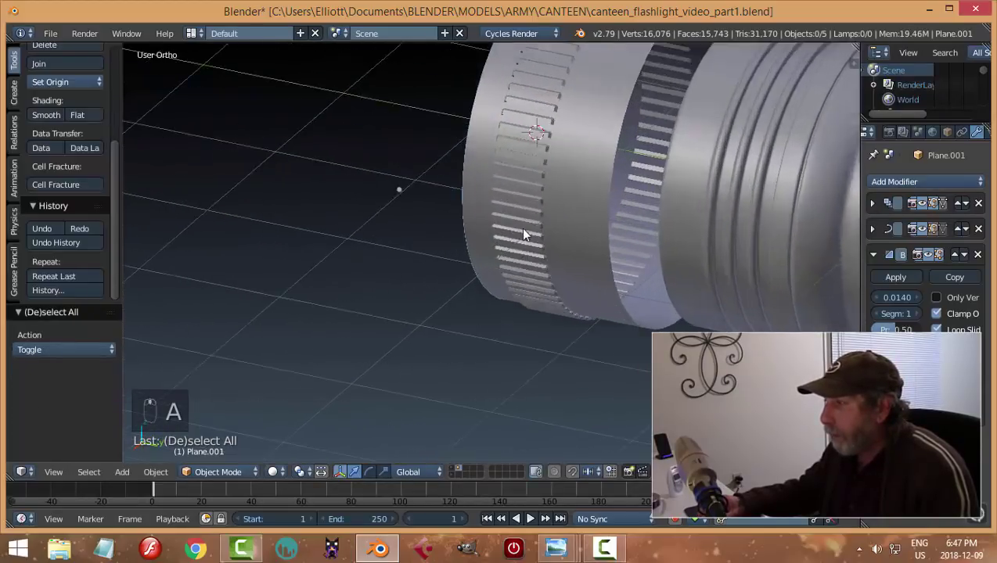
Set the ridges' Bevel modifier to 2 segments and clear the selection.
right_click(535, 180)
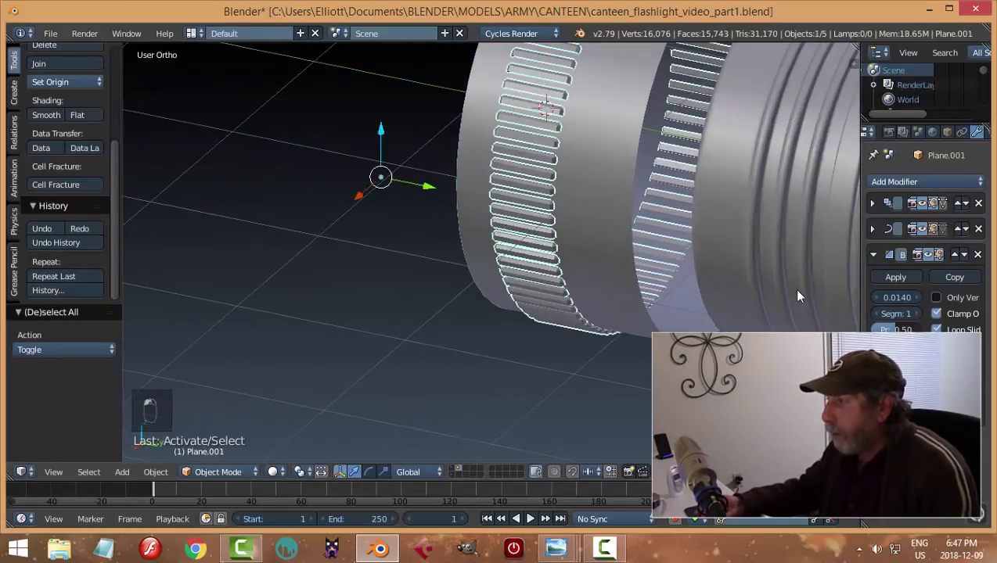
click(914, 312)
key(a)
middle_drag(504, 285, 649, 278)
scroll(649, 277, down, 3)
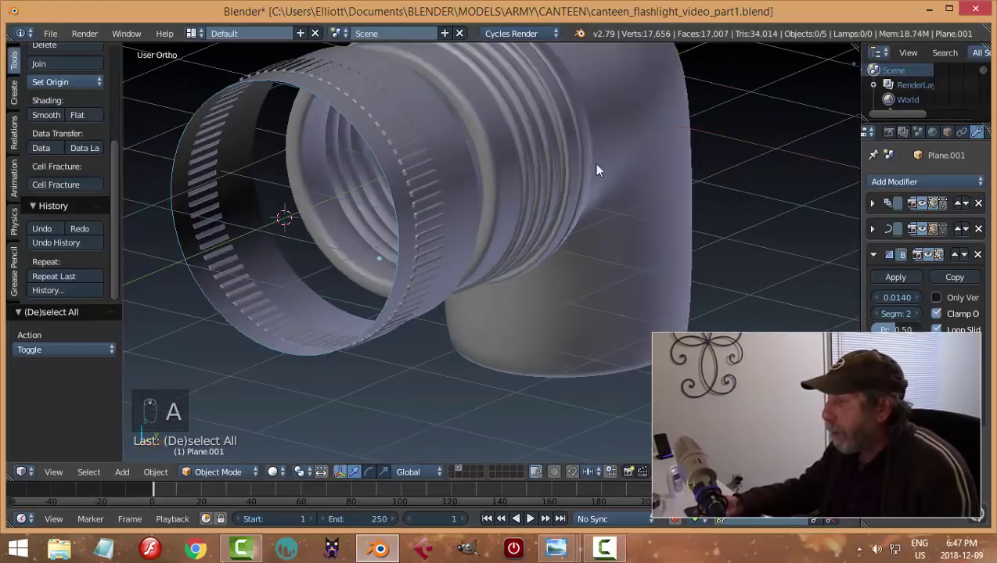
Close the gap in the ridge ring by setting the Array count to 80, and save the file over the existing one.
middle_drag(593, 163, 519, 195)
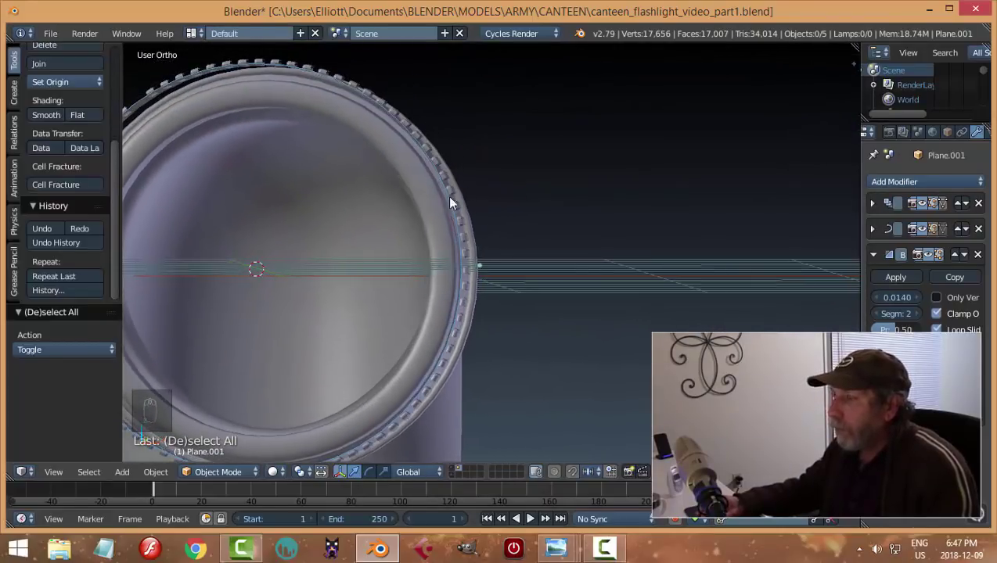
middle_drag(451, 201, 559, 214)
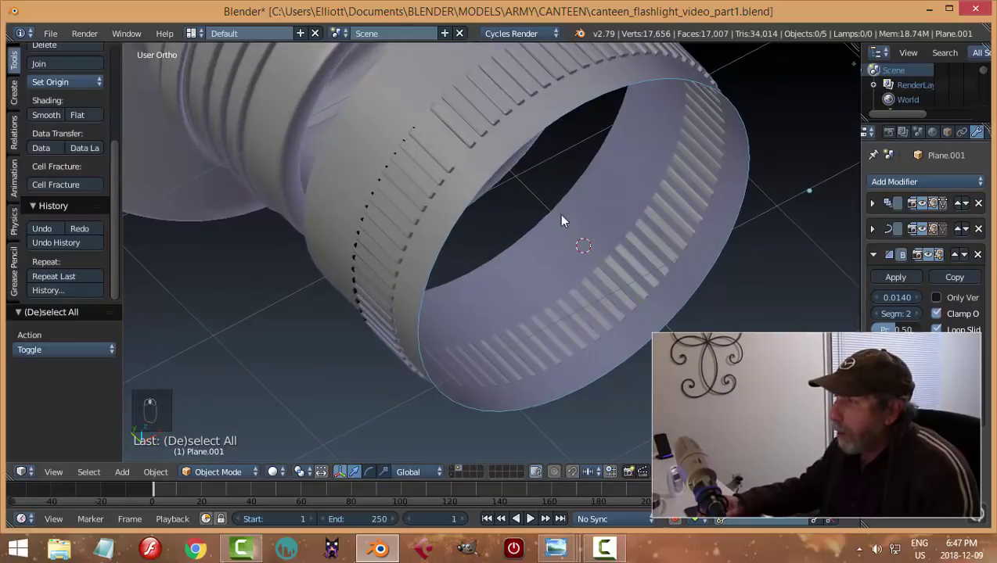
click(870, 253)
click(872, 230)
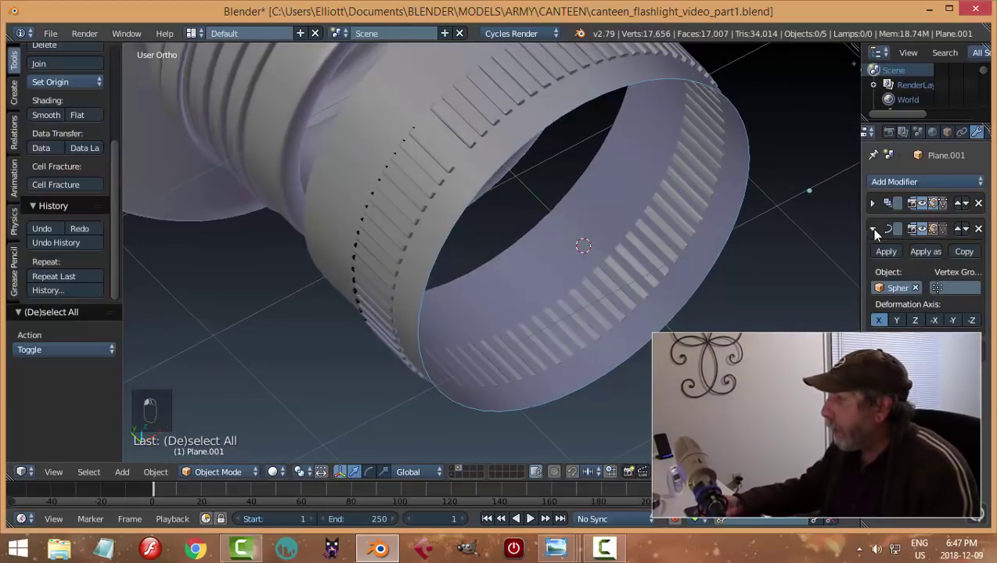
click(871, 227)
click(873, 203)
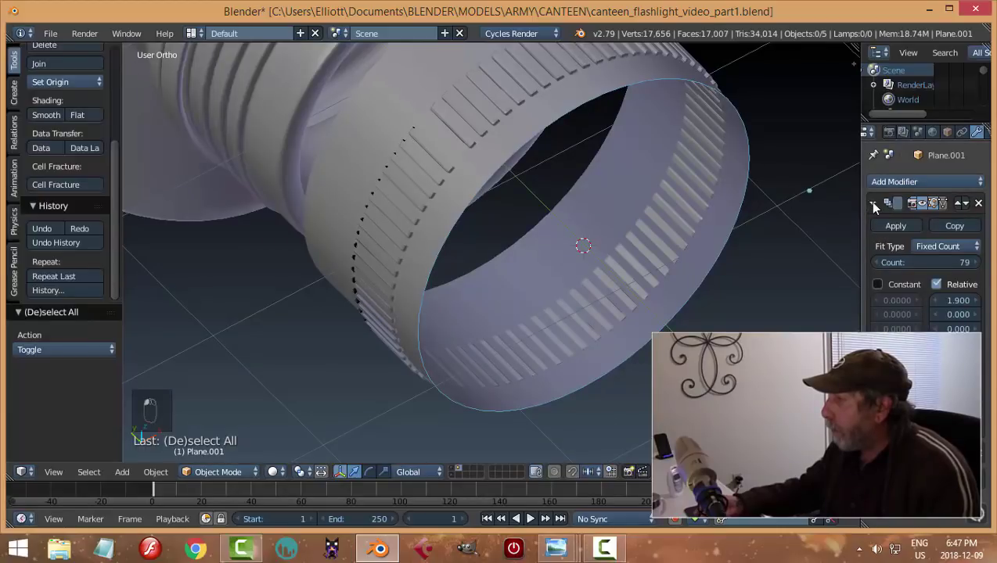
click(977, 267)
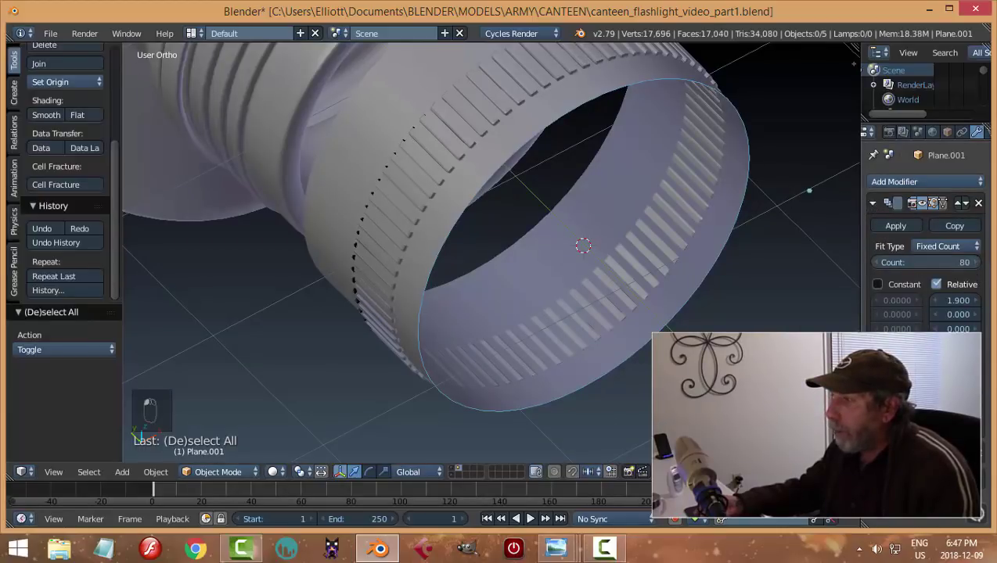
key(ctrl+s)
click(692, 275)
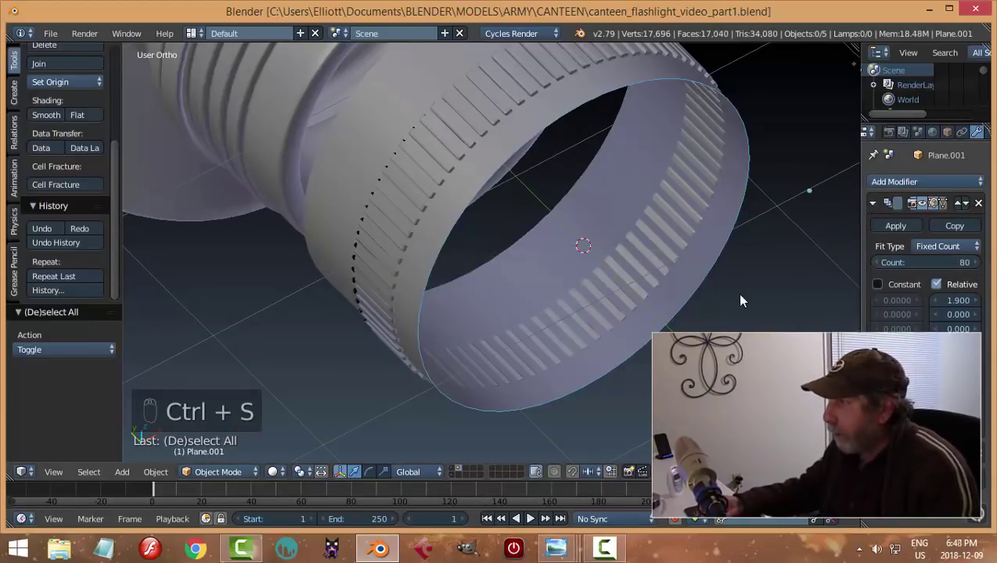
Apply the ridges' Array, Curve and Bevel modifiers in that order.
middle_drag(741, 296, 633, 302)
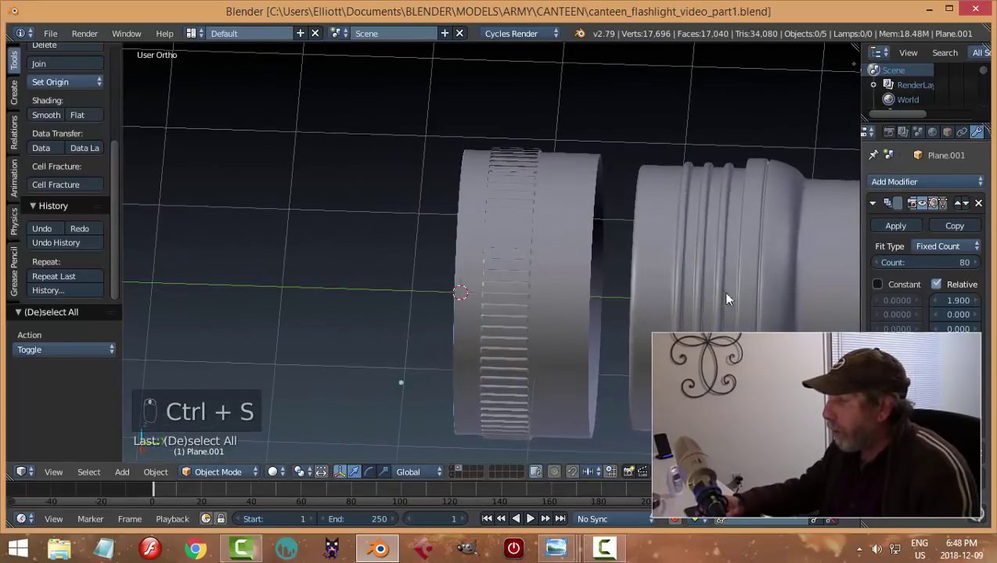
click(895, 227)
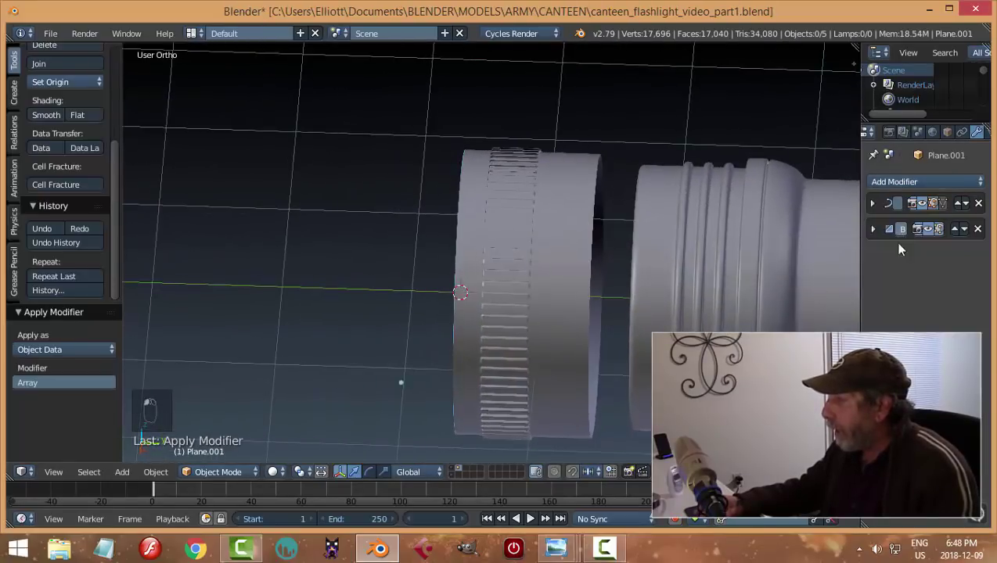
click(871, 203)
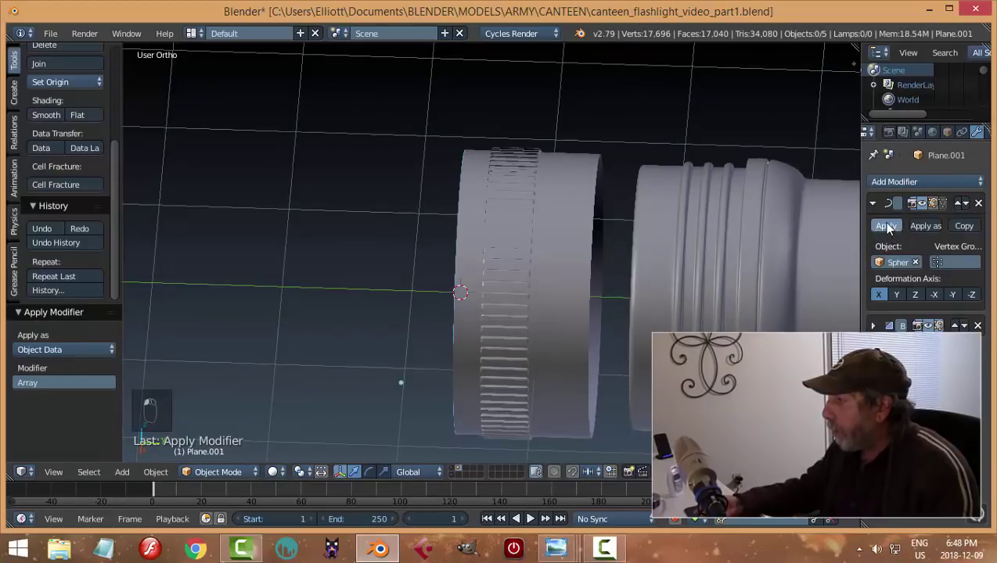
click(889, 224)
click(872, 202)
click(890, 224)
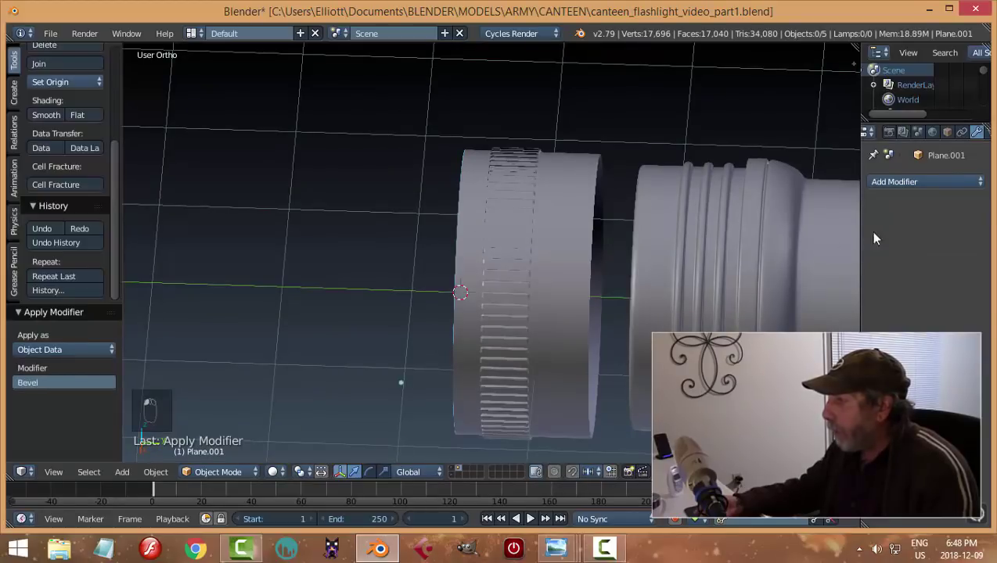
Delete the leftover guide circle at the open front edge of the lens cap sleeve.
right_click(569, 266)
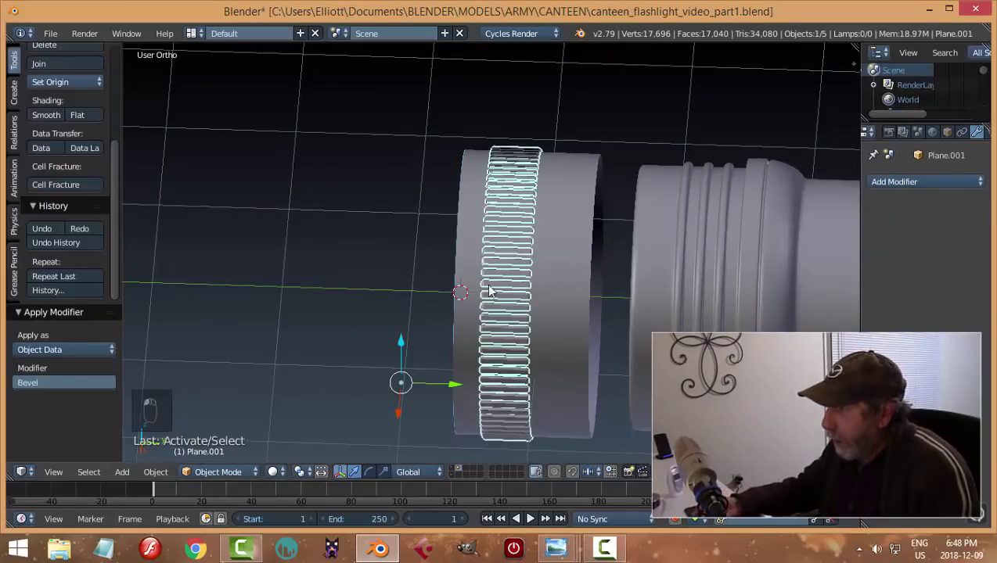
right_click(452, 266)
right_click(453, 267)
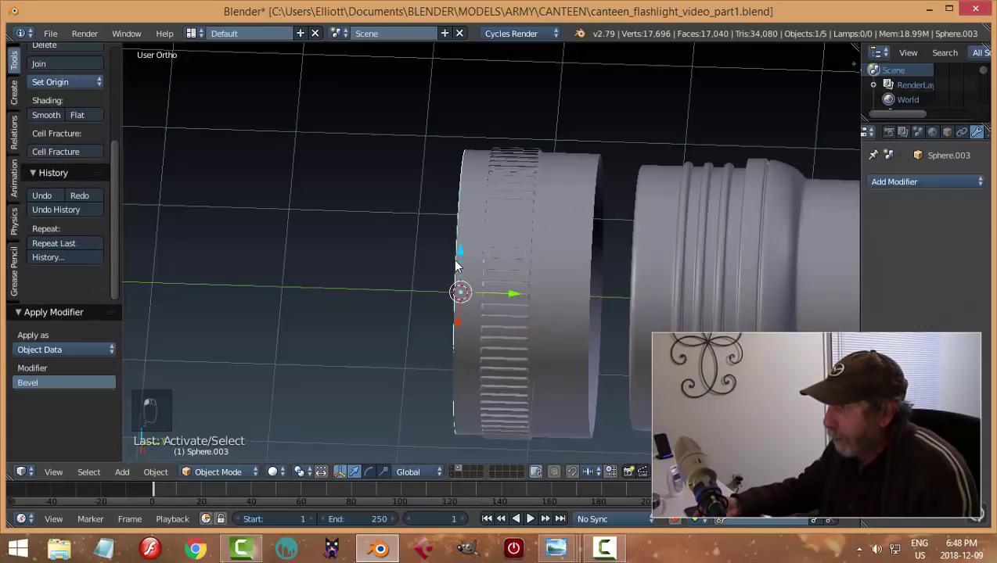
key(c)
right_click(442, 258)
middle_drag(442, 258, 503, 211)
right_click(509, 205)
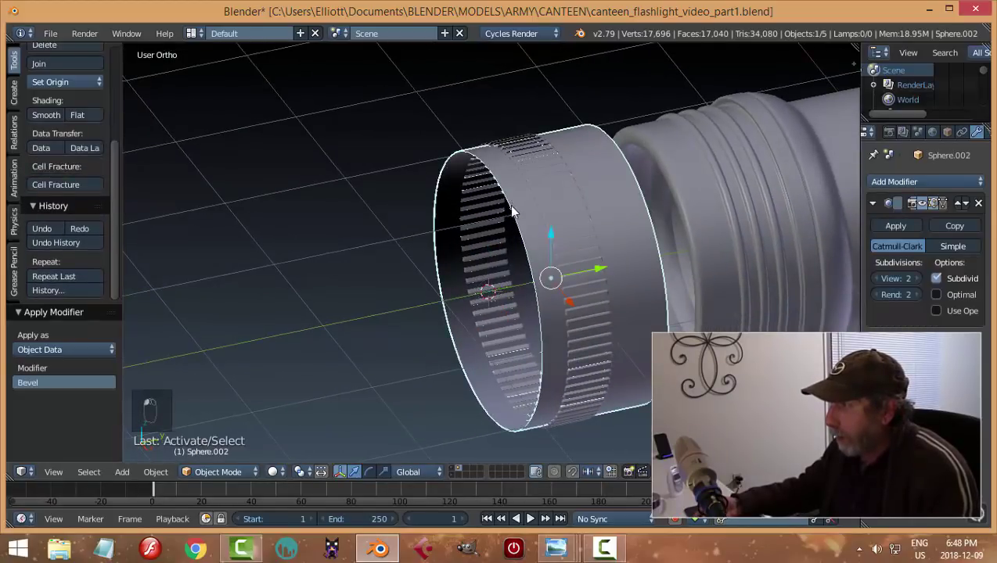
right_click(508, 205)
key(x)
click(512, 210)
Move the ridge ring 0.105 along Y on the sleeve, clear the selection and save the file.
middle_drag(512, 209, 526, 309)
right_click(526, 309)
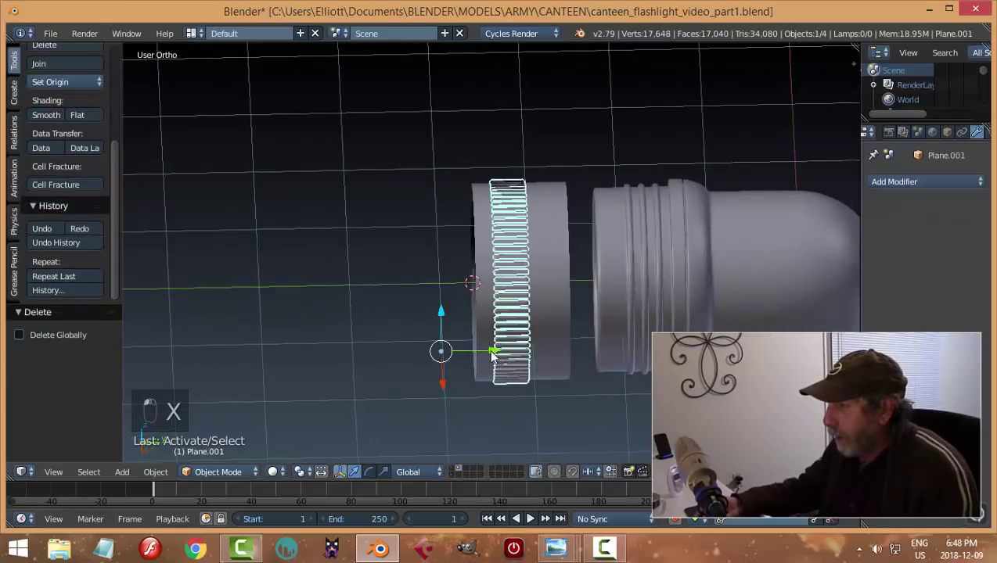
drag(491, 354, 560, 348)
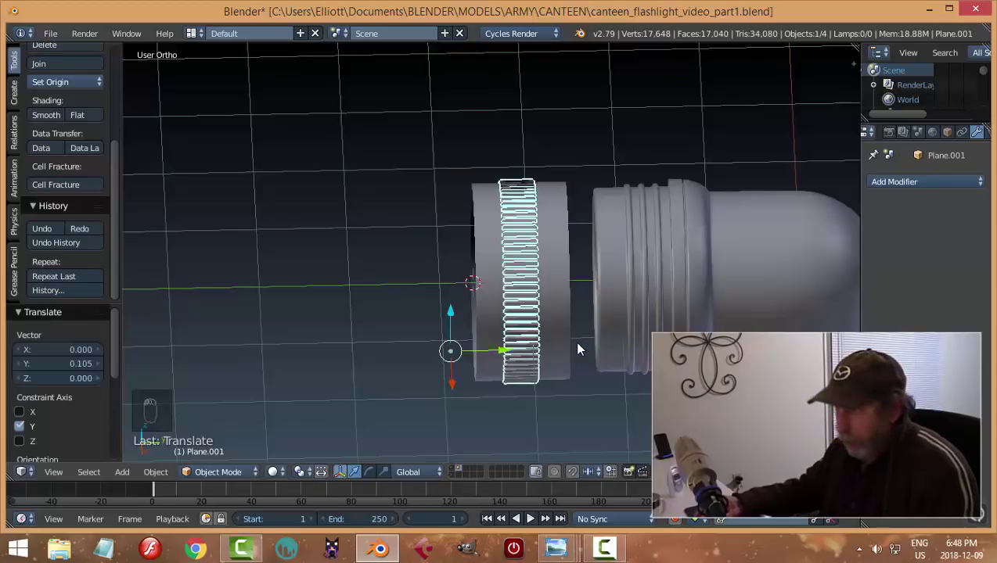
key(a)
middle_drag(577, 350, 548, 291)
key(ctrl+s)
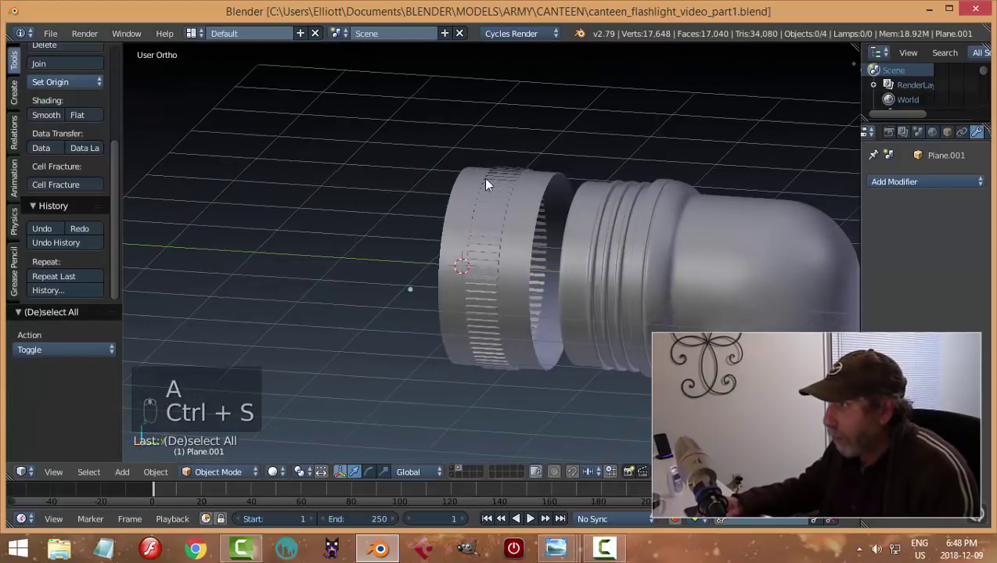
Check the cap against reference photo 0-c1fe057b-800.jpg, and shift the sleeve and ridges together by -0.017 along Y in Blender.
middle_drag(485, 184, 648, 289)
scroll(564, 306, up, 3)
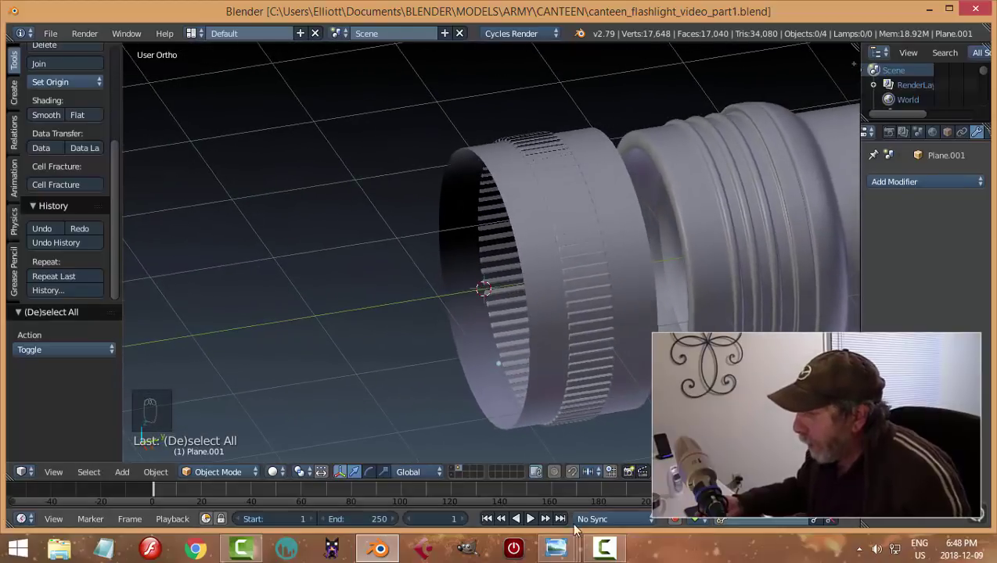
mouse_move(556, 548)
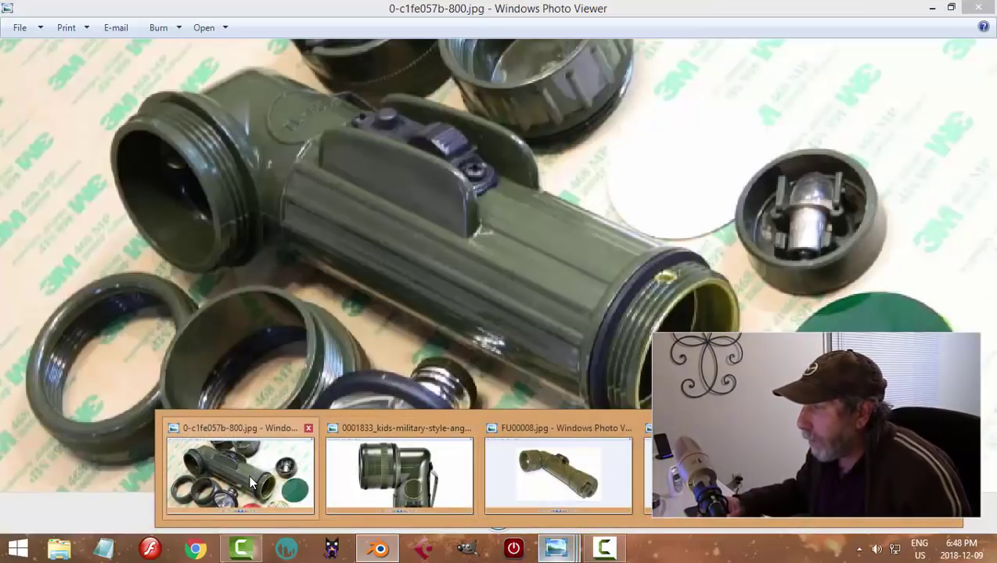
click(251, 482)
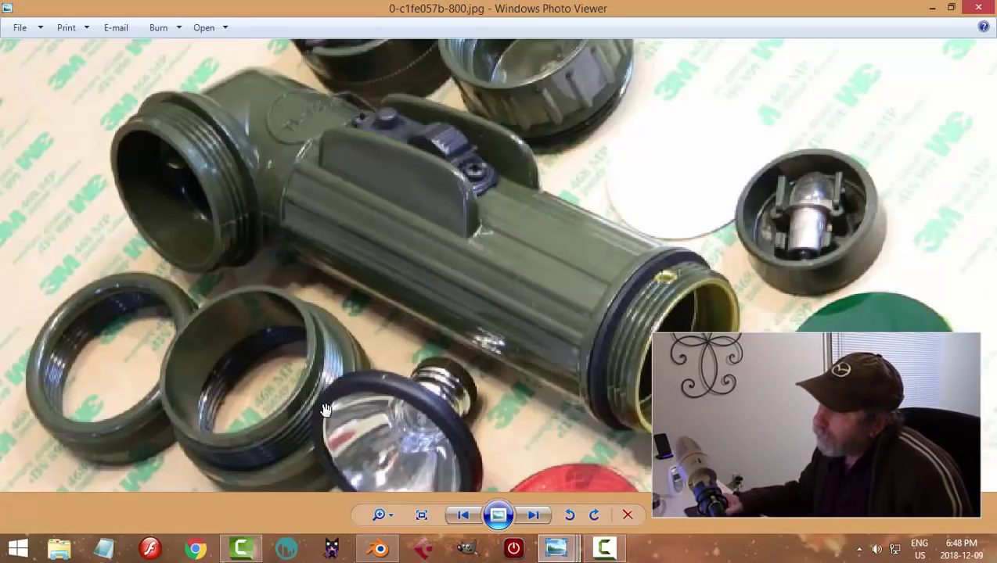
click(379, 548)
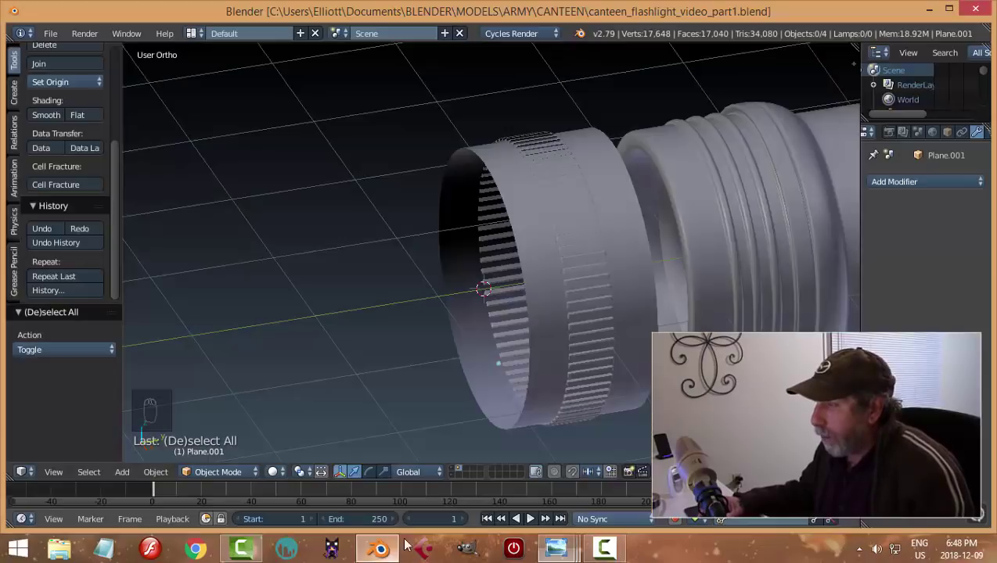
right_click(571, 244)
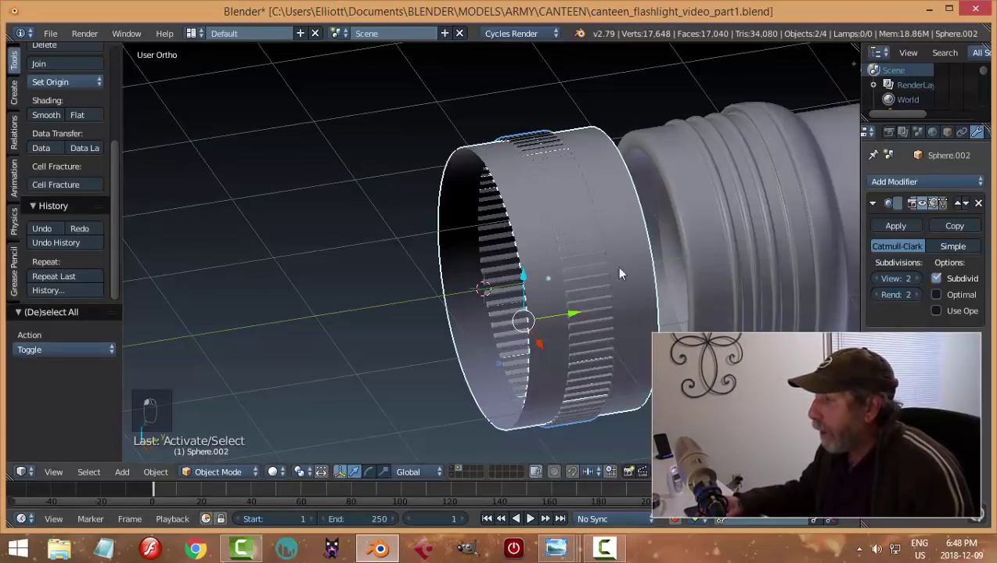
mouse_move(577, 314)
mouse_down()
mouse_move(719, 317)
mouse_move(576, 333)
mouse_up()
Examine the cap's parts in photo 0-c1fe057b-800.jpg and its side profile in 0001833_kids-military-style-angle-flashlight-olive-drab-side-2.jpg, and return to Blender.
middle_drag(656, 303, 575, 281)
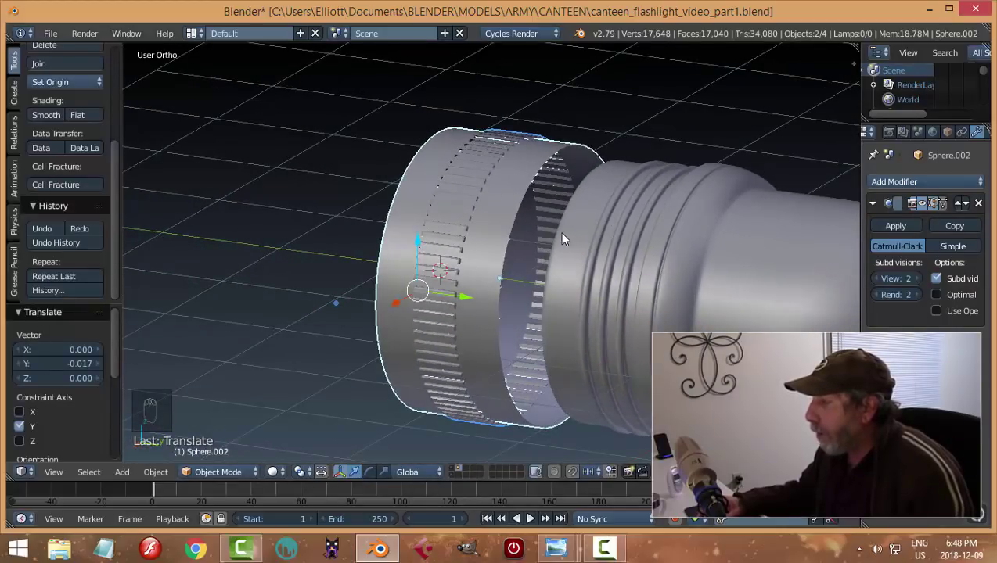
middle_drag(561, 235, 598, 257)
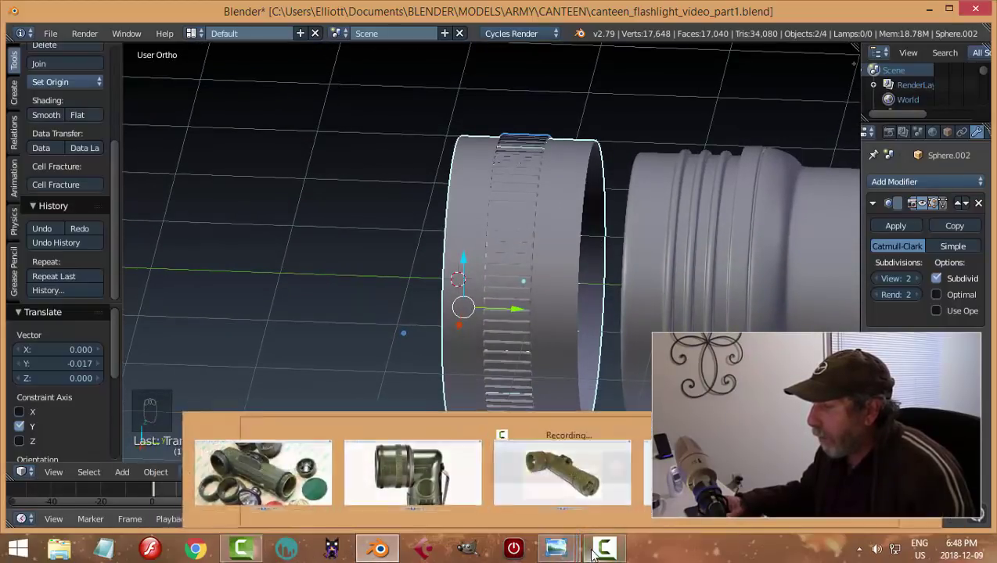
mouse_move(555, 550)
click(303, 487)
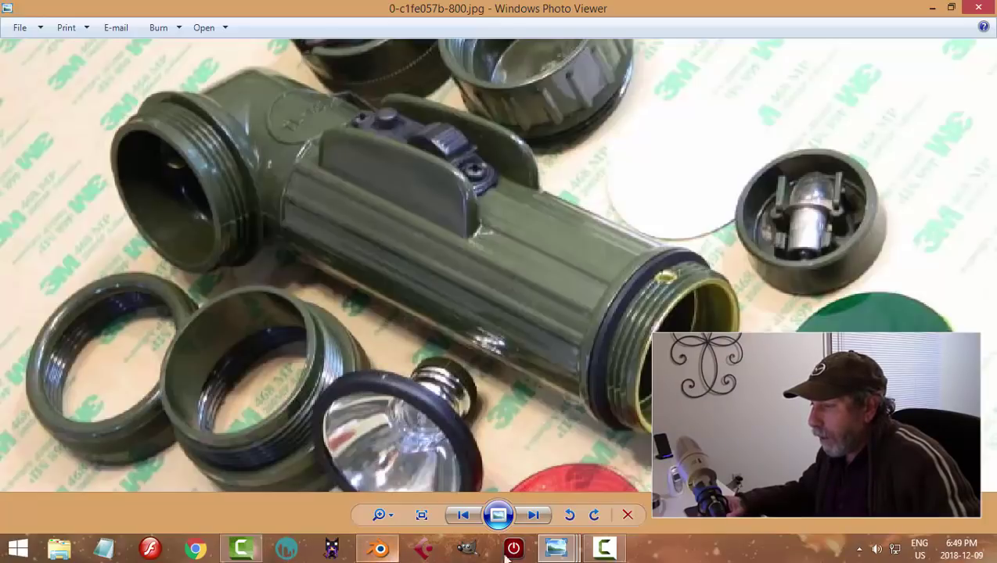
mouse_move(556, 548)
click(401, 469)
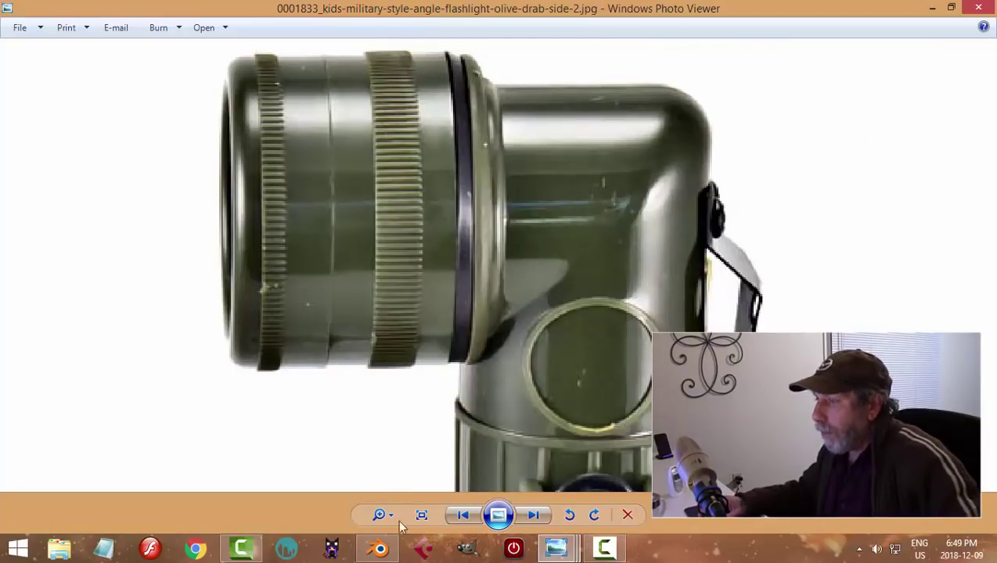
click(379, 547)
Extrude the sleeve's open front edge loop and scale it inward to 0.795 to form a shoulder.
middle_drag(480, 314, 489, 251)
key(Tab)
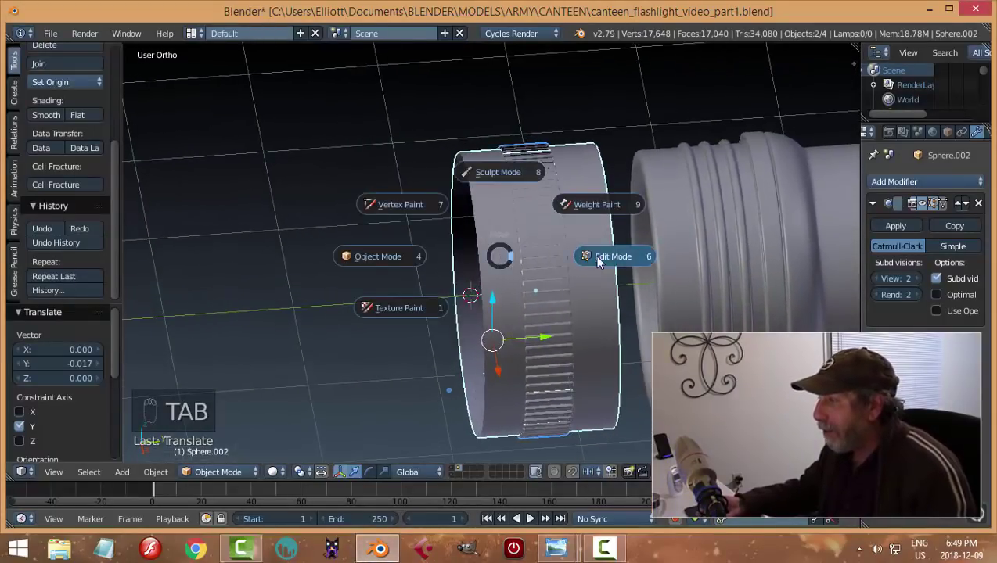
middle_drag(608, 255, 517, 306)
alt+right_click(523, 263)
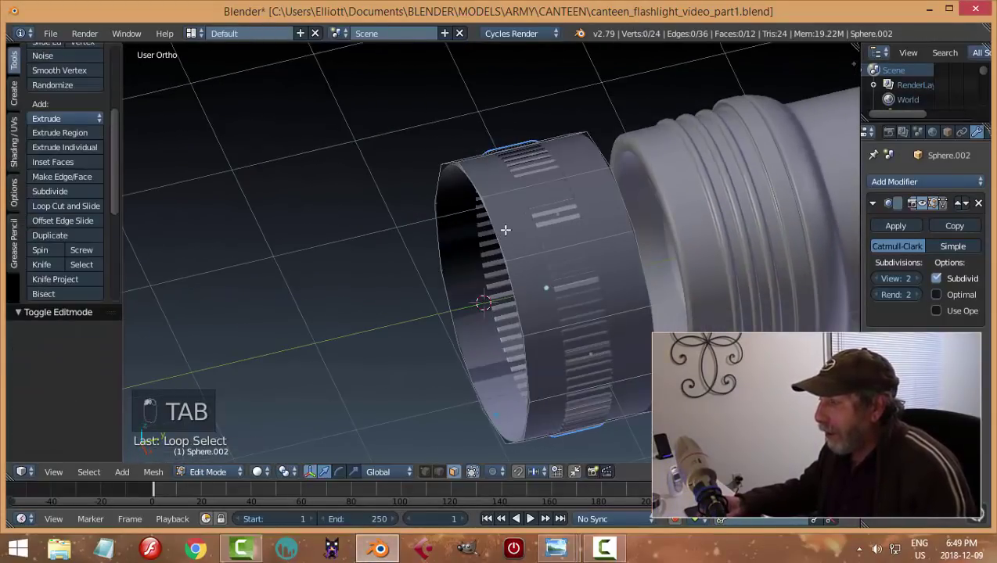
key(ctrl+Tab)
click(481, 225)
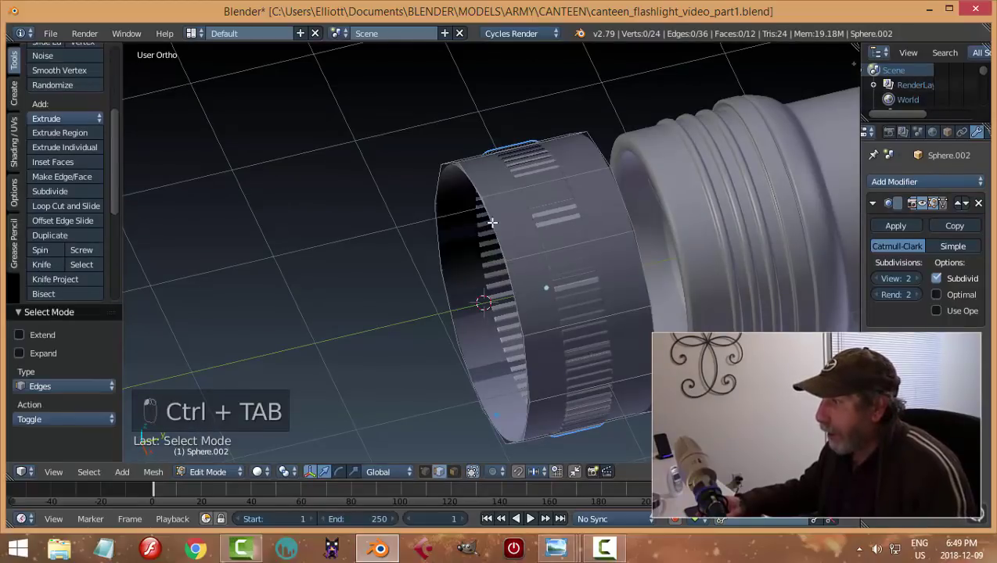
middle_drag(530, 268, 606, 282)
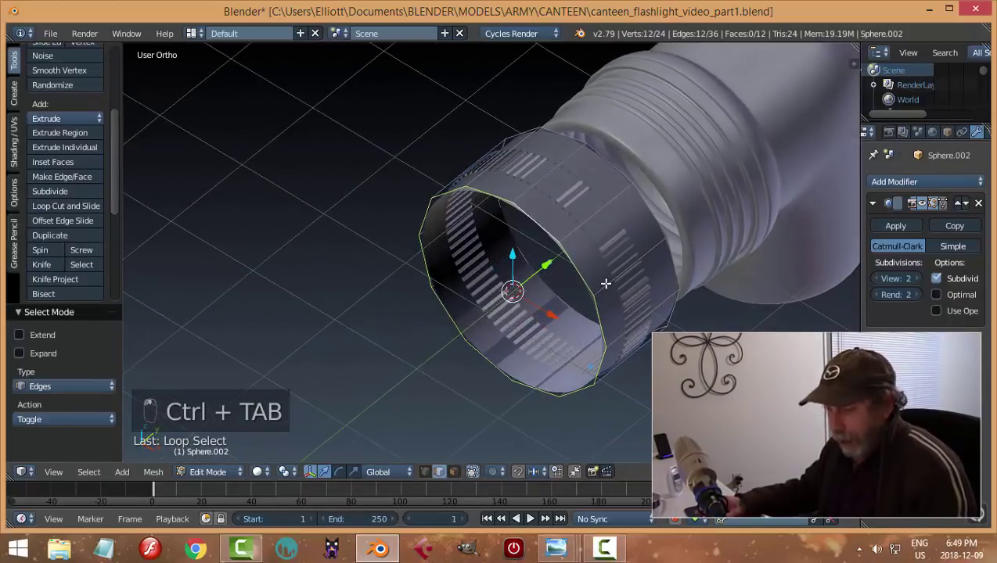
key(e)
key(s)
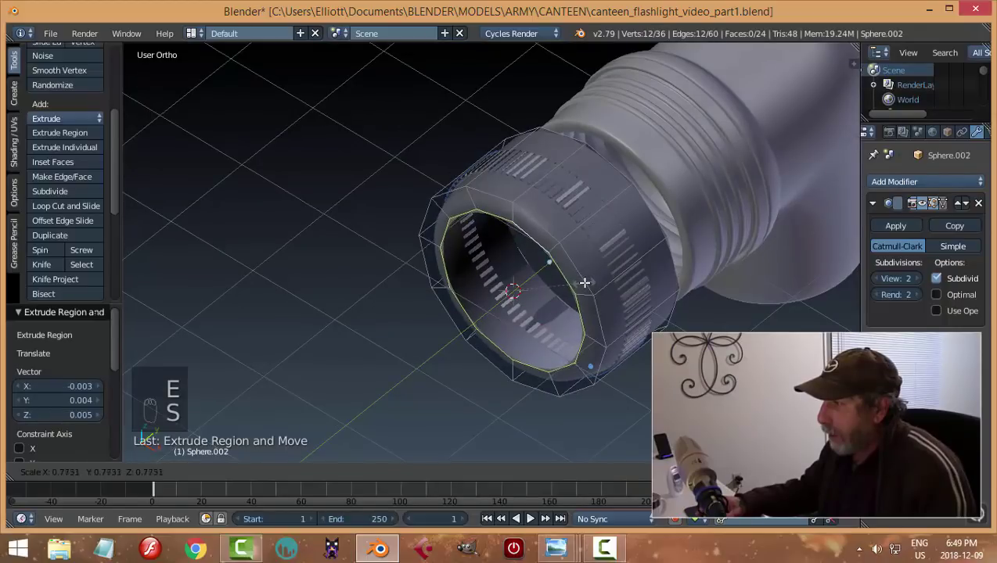
click(587, 284)
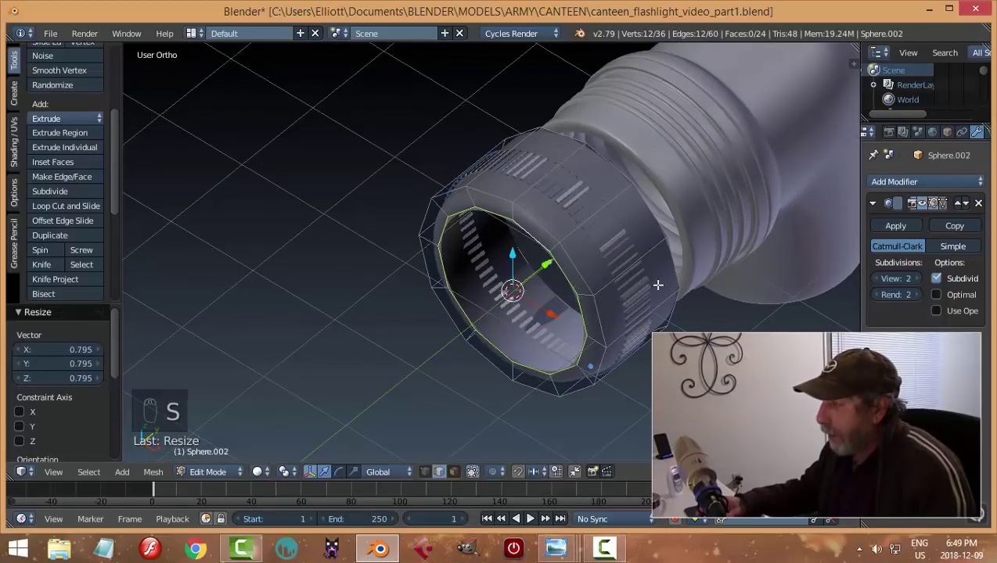
Extrude the shoulder's inner edge loop again and move it -0.589 along Y to form a protruding neck.
middle_drag(586, 284, 605, 285)
key(e)
right_click(605, 286)
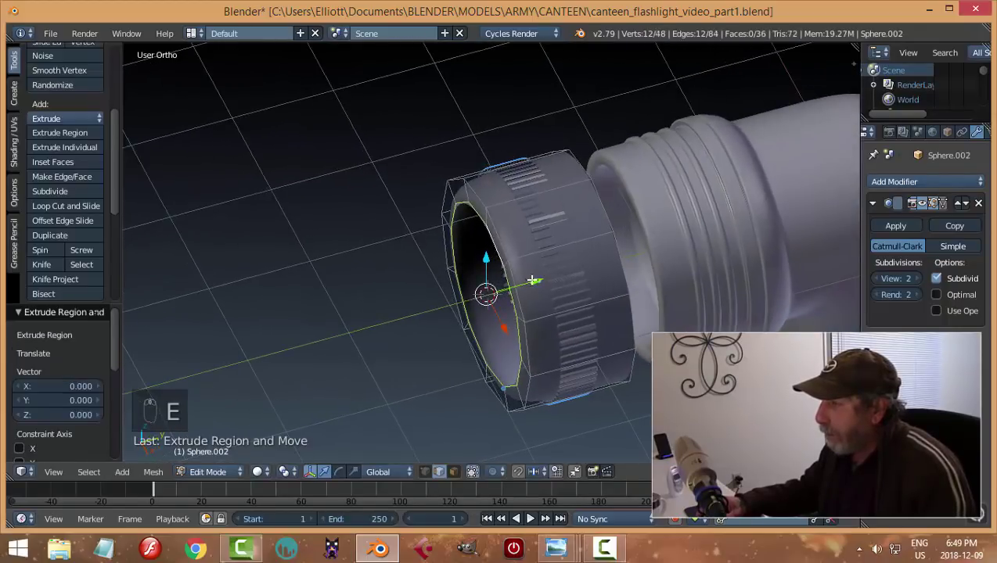
drag(532, 280, 476, 308)
middle_drag(475, 309, 462, 273)
Sharpen the shoulder with one loop cut on the neck and one on the sleeve wall, each slid close to the corner.
key(ctrl+r)
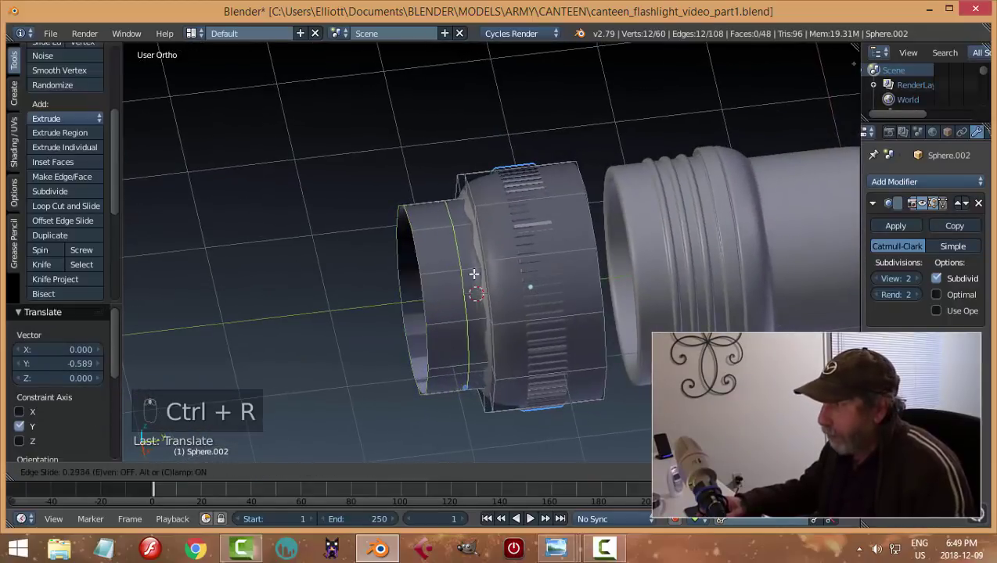
click(487, 282)
key(ctrl+r)
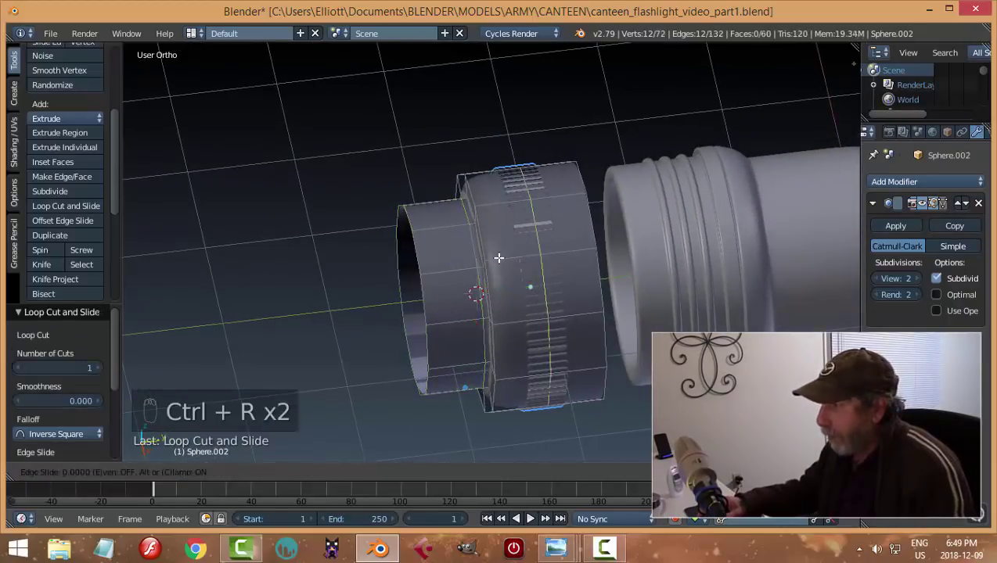
click(498, 260)
click(451, 261)
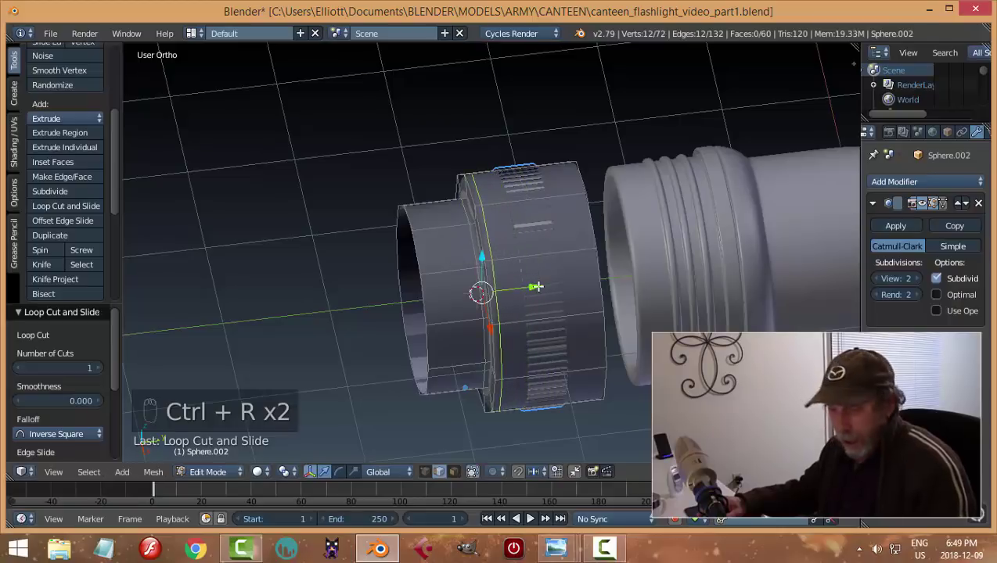
key(a)
key(Tab)
middle_drag(427, 286, 542, 337)
key(a)
Examine the shoulder and neck from several angles and compare them with the threaded ring in photo 0-c1fe057b-800.jpg.
scroll(547, 313, up, 5)
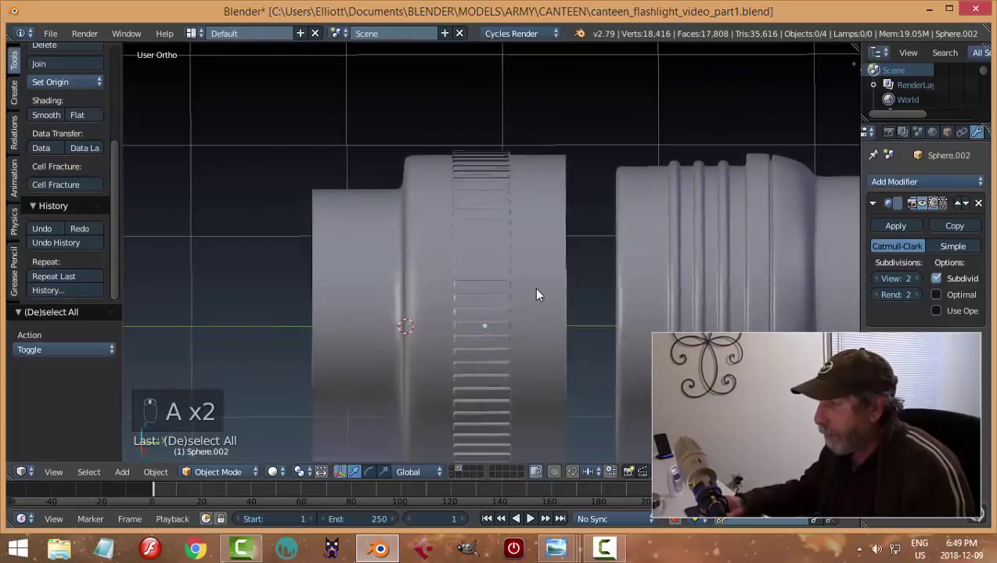
middle_drag(535, 295, 550, 248)
scroll(522, 308, down, 3)
mouse_move(545, 238)
middle_down()
mouse_move(588, 231)
mouse_move(572, 252)
mouse_move(589, 239)
mouse_move(559, 251)
middle_up()
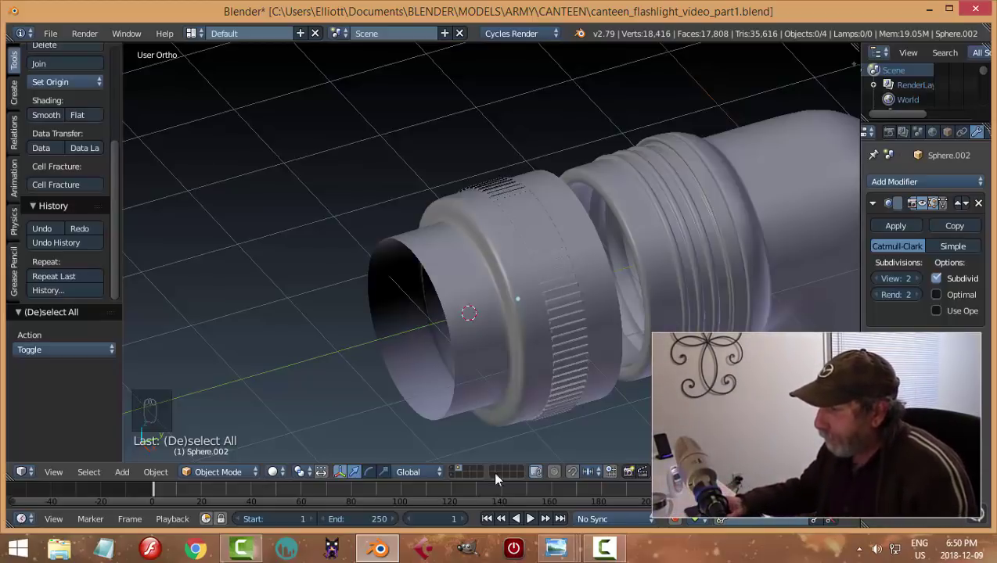
mouse_move(557, 549)
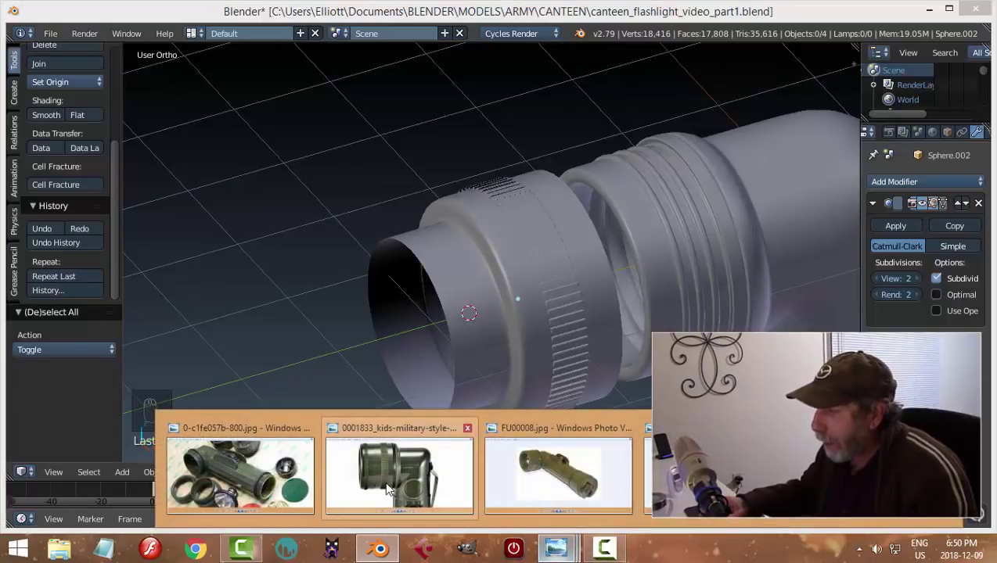
click(253, 436)
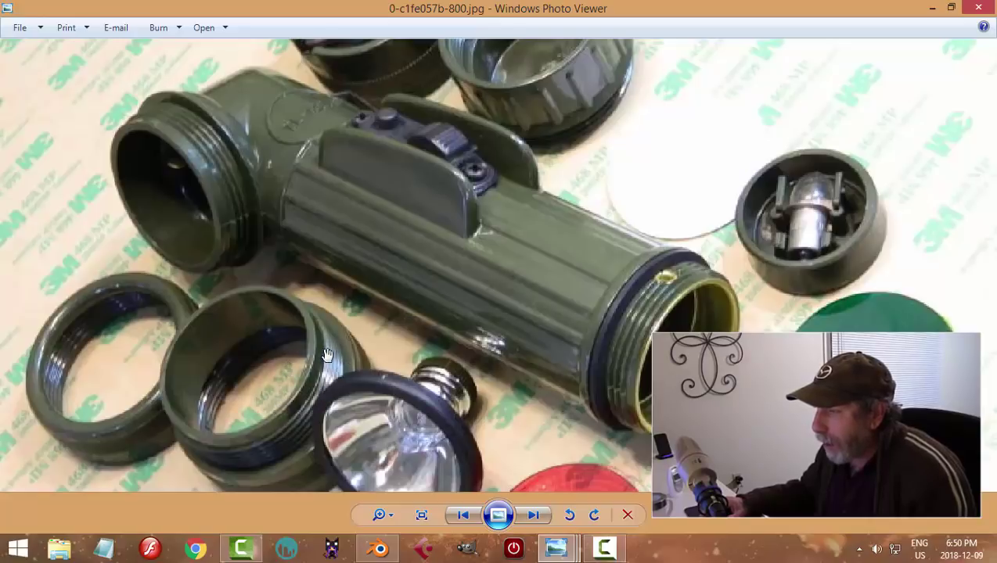
click(379, 549)
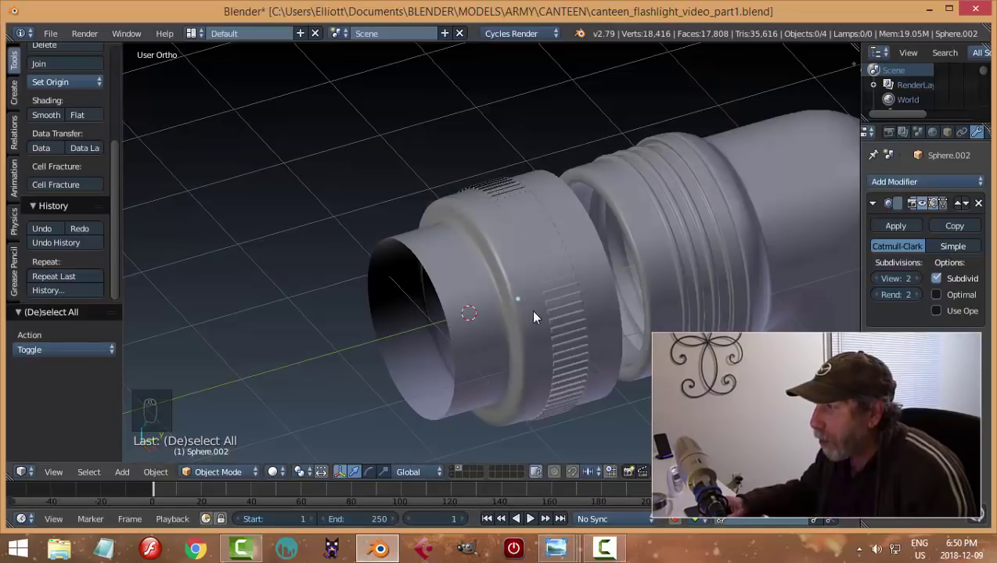
middle_drag(531, 309, 570, 278)
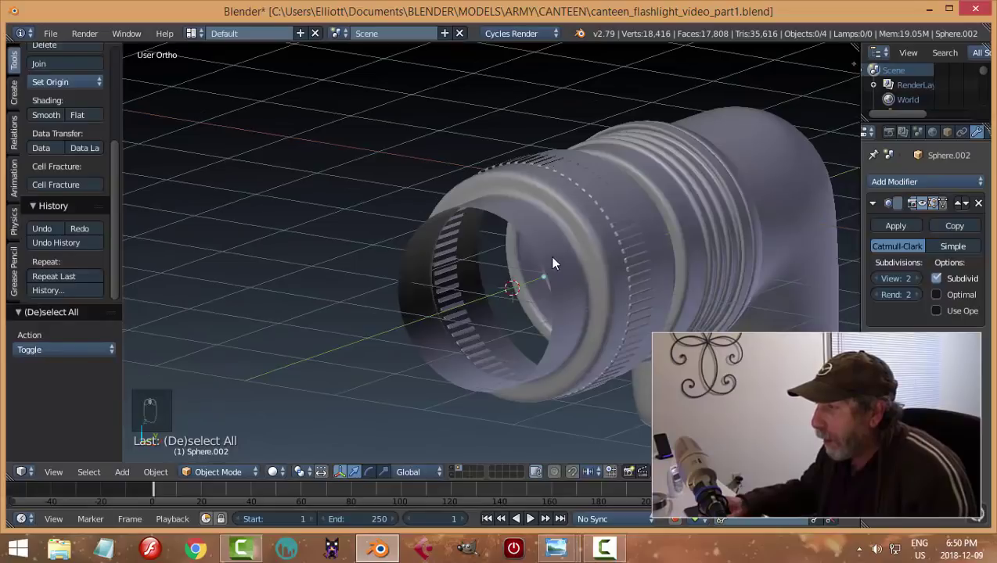
Select the sleeve's protruding neck and scale it inward to about 0.948, leaving its length along Y unscaled.
right_click(549, 255)
key(Tab)
scroll(599, 280, up, 2)
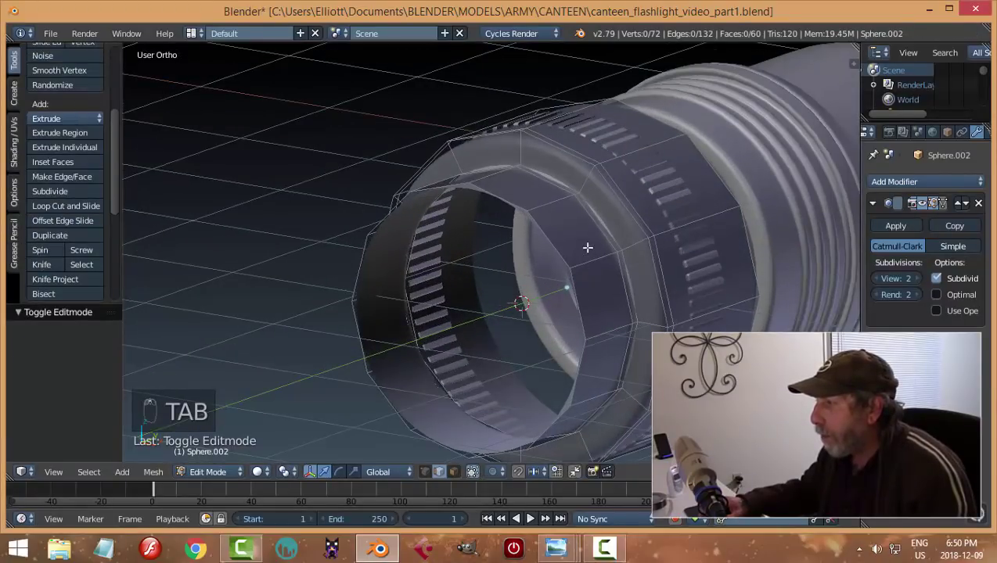
alt+right_click(546, 230)
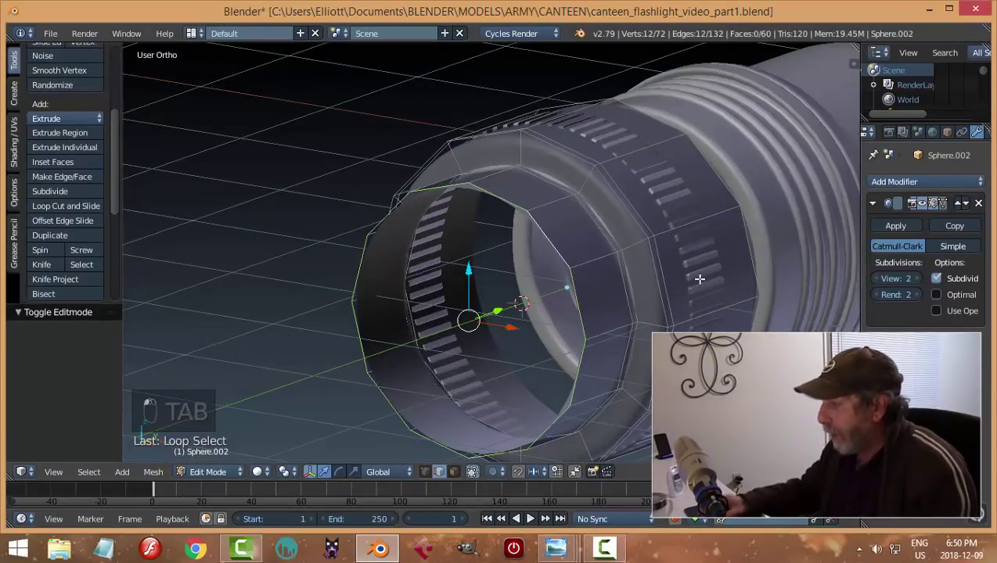
key(ctrl+KP_Add)
key(ctrl+KP_Add)
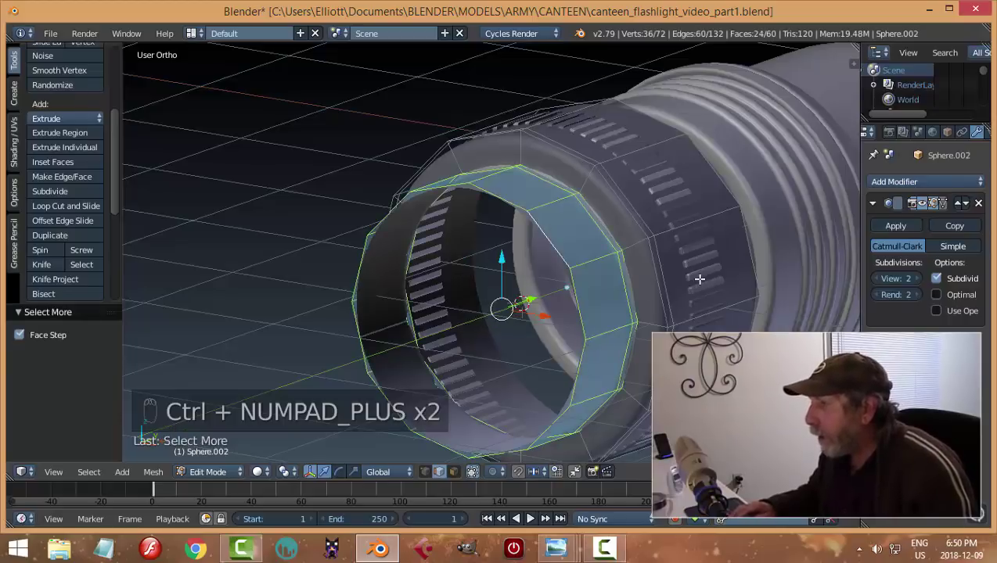
key(s)
middle_click(712, 322)
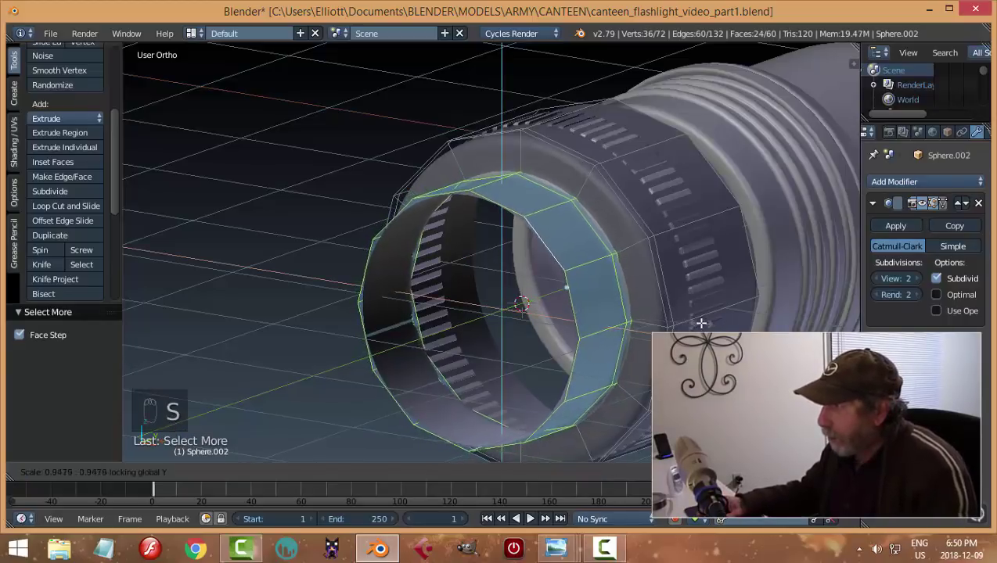
click(701, 323)
key(a)
Add three evenly spaced loop cuts around the narrowed neck, without sliding them.
middle_drag(517, 305, 636, 311)
scroll(636, 311, down, 5)
scroll(492, 317, up, 3)
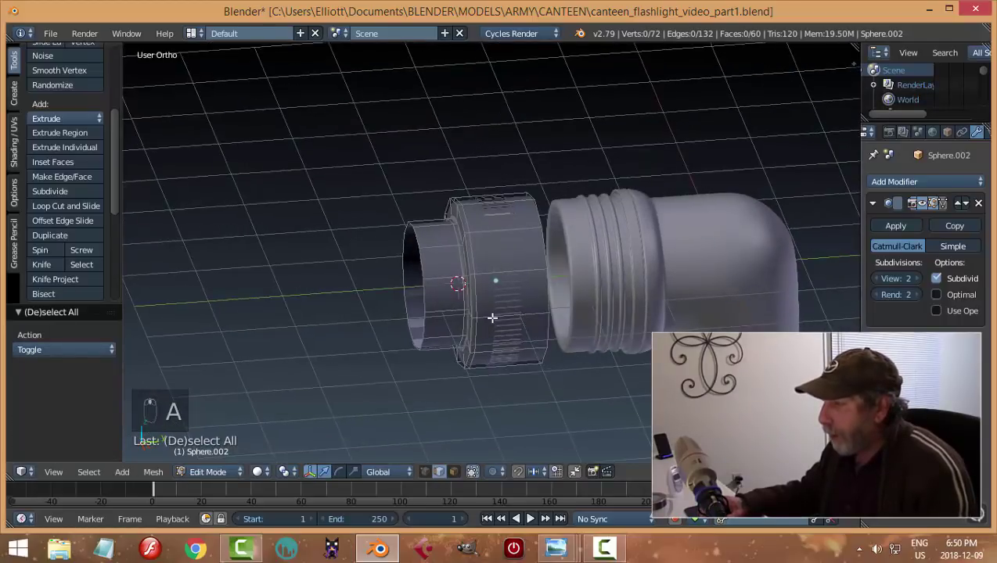
scroll(492, 316, up, 3)
middle_drag(519, 296, 616, 288)
scroll(672, 290, down, 2)
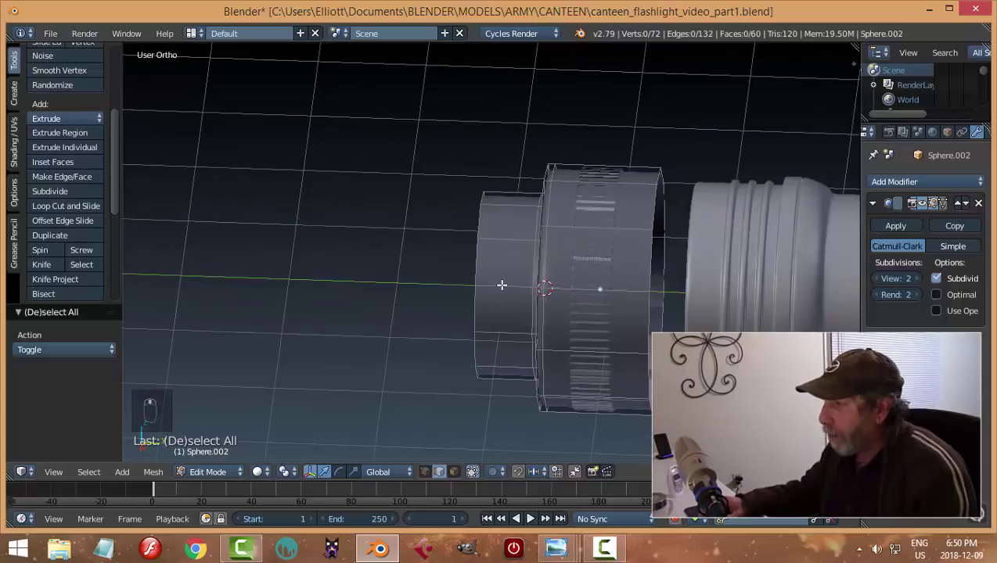
key(ctrl+r)
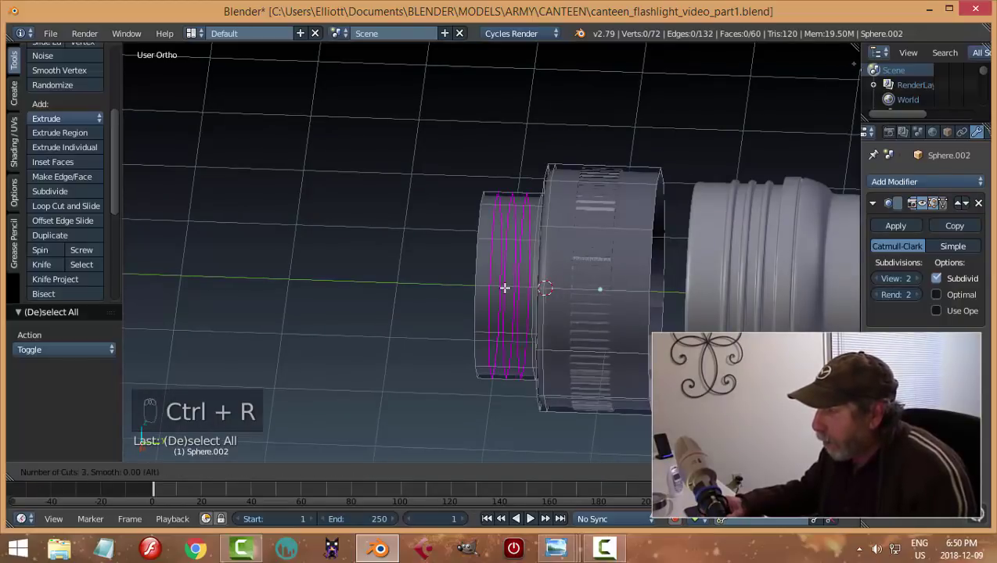
click(504, 288)
right_click(505, 288)
Scale the three neck loops to 0.930 along Y and bevel them by 0.027 into narrow bands.
mouse_move(609, 306)
middle_down()
mouse_move(630, 302)
mouse_move(596, 307)
middle_up()
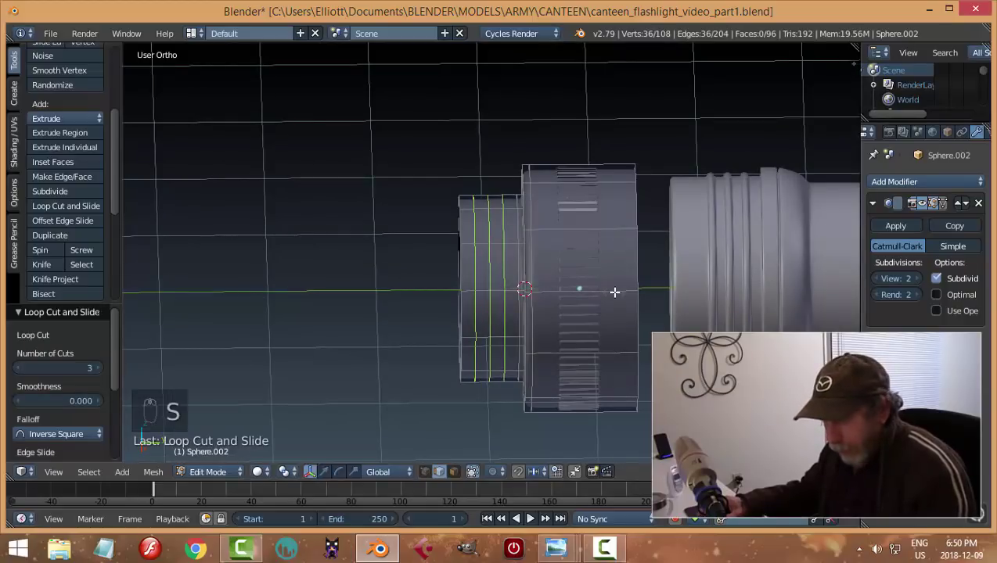
key(y)
click(590, 285)
mouse_move(590, 284)
middle_down()
mouse_move(576, 309)
mouse_move(591, 299)
middle_up()
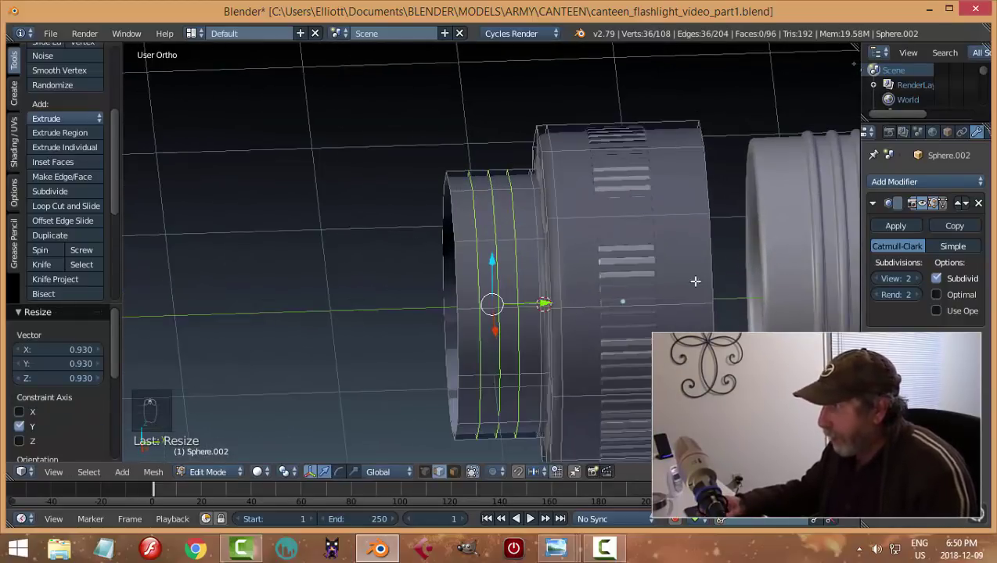
key(ctrl+b)
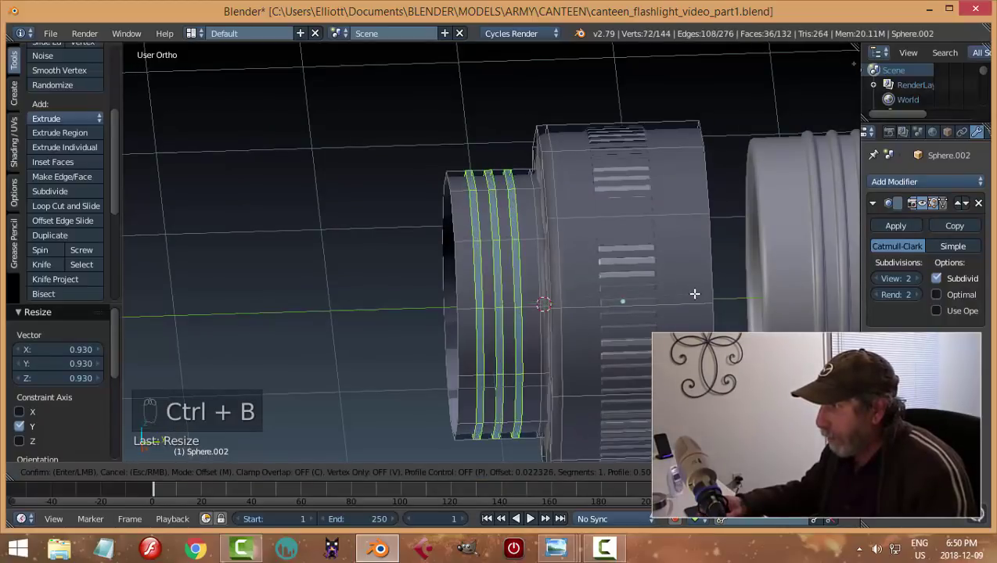
click(693, 292)
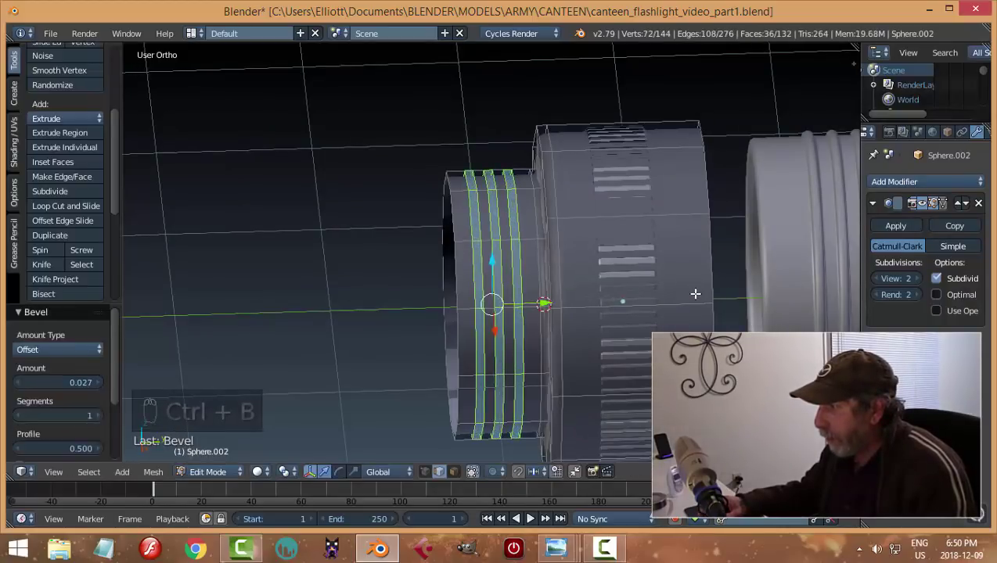
Extrude the three bands in place and scale them outward to about 1.04, excluding Y, to form raised thread ridges.
key(e)
right_click(648, 301)
key(s)
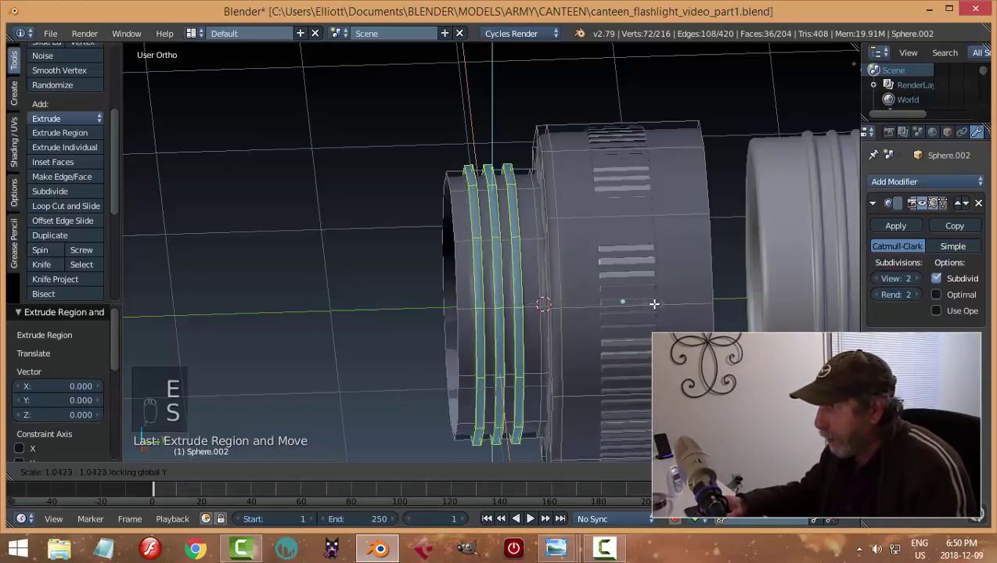
click(657, 302)
key(a)
key(Tab)
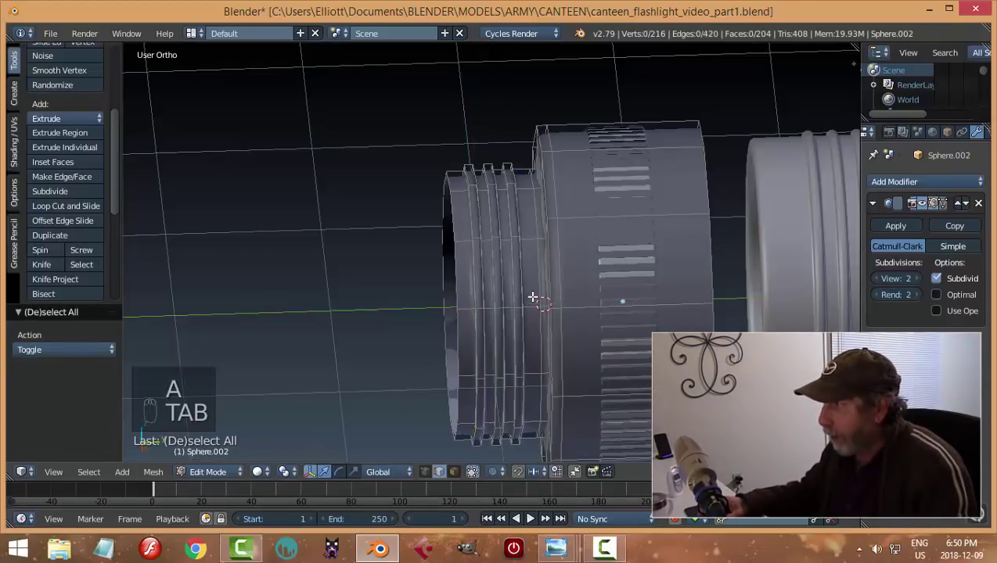
key(Tab)
click(441, 300)
middle_drag(507, 288, 577, 255)
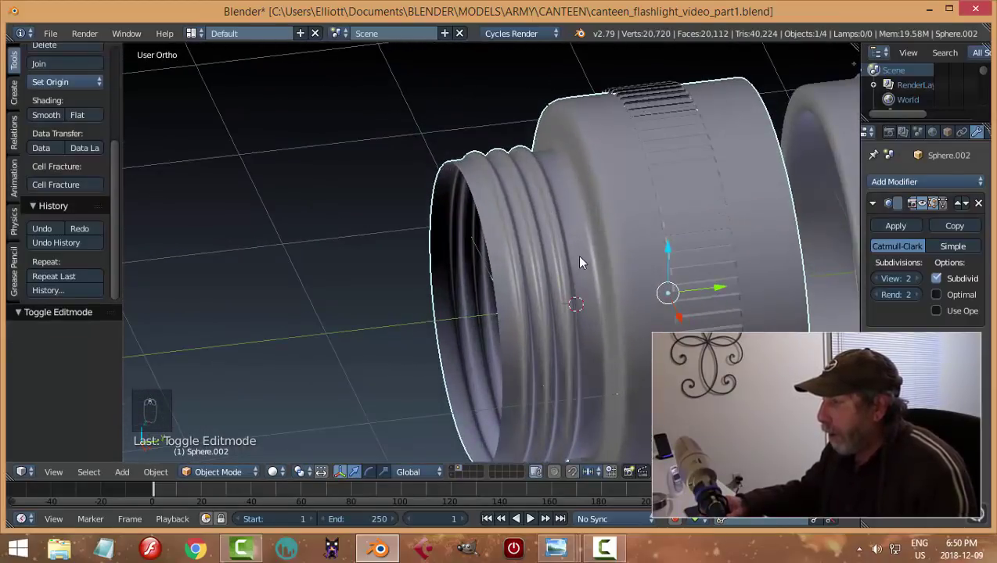
Add a loop cut between the neck's open edge and the first thread ridge, slid close to the ridge.
key(Tab)
click(643, 258)
middle_drag(643, 259, 491, 240)
key(ctrl+r)
click(458, 219)
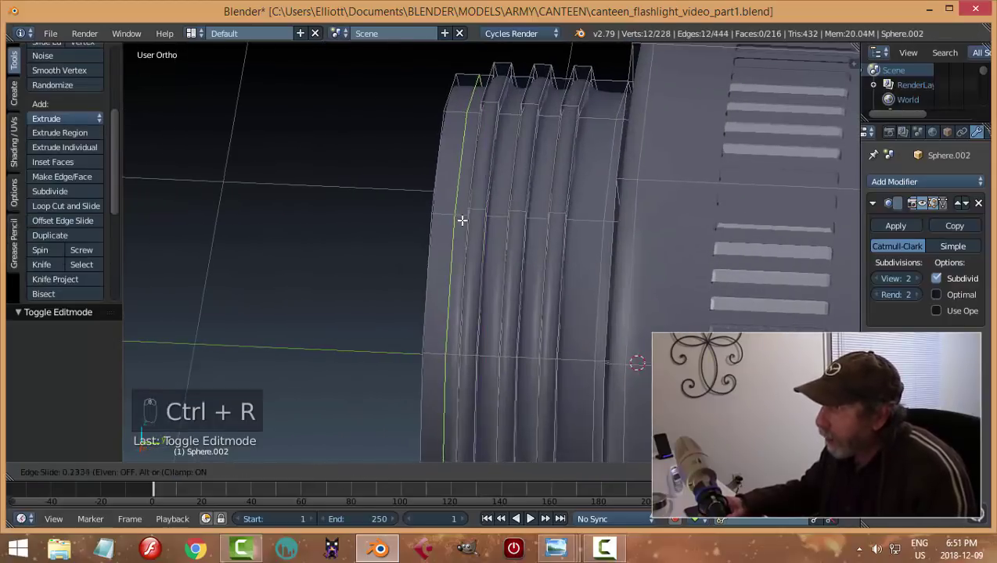
click(471, 223)
Add two loop cuts in the groove between the first and second thread ridges, each slid close to one ridge.
middle_drag(470, 223, 527, 231)
key(ctrl+r)
click(528, 229)
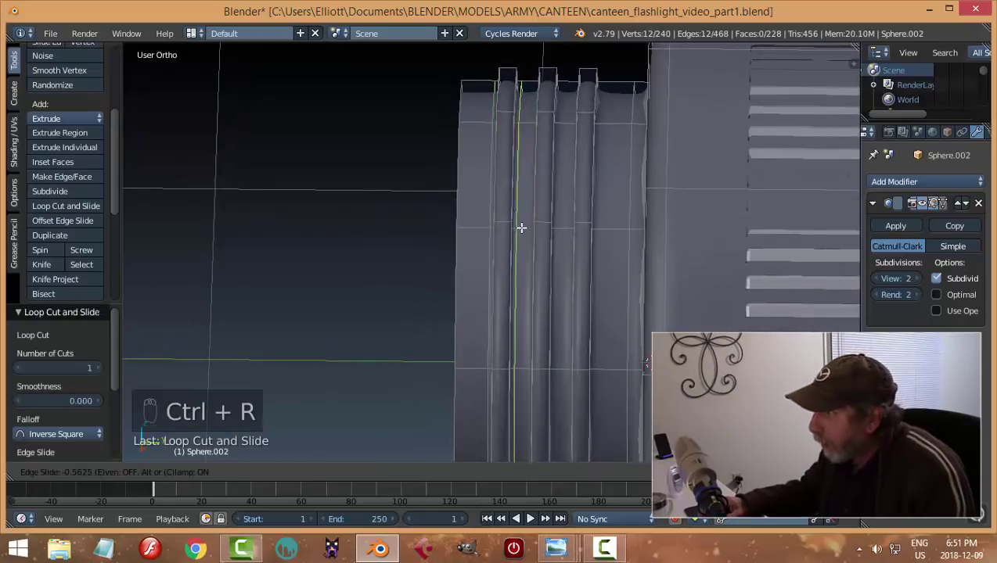
click(519, 225)
key(ctrl+r)
click(520, 226)
click(528, 229)
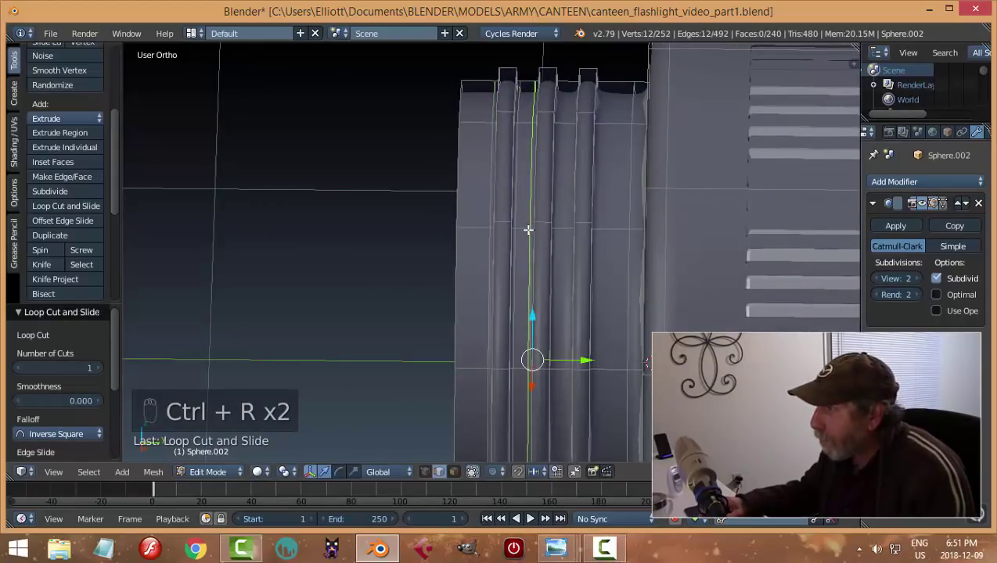
Add two loop cuts between the second and third thread ridges and one behind the third, each slid close to a ridge.
key(ctrl+r)
click(552, 227)
click(555, 226)
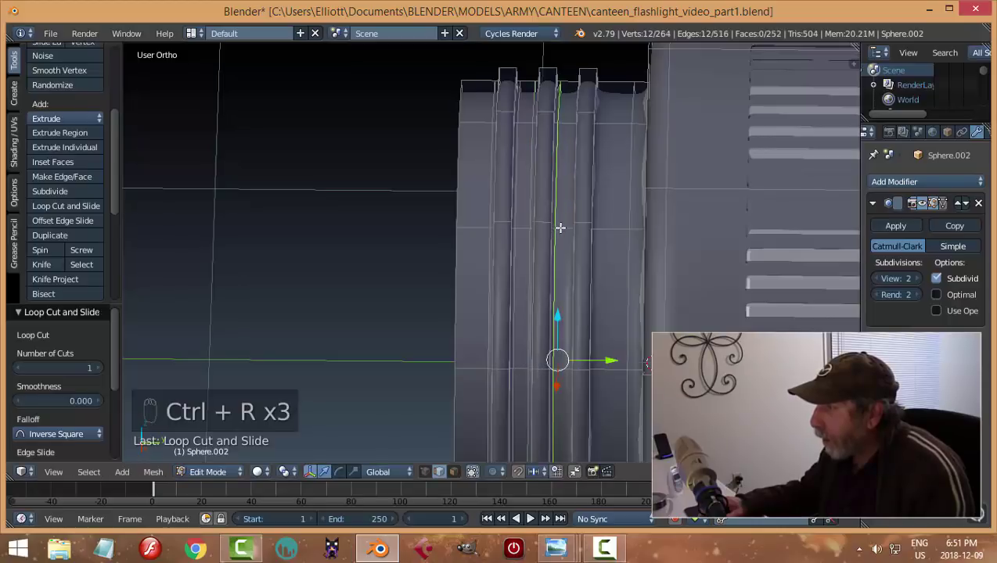
key(ctrl+r)
click(561, 228)
click(573, 232)
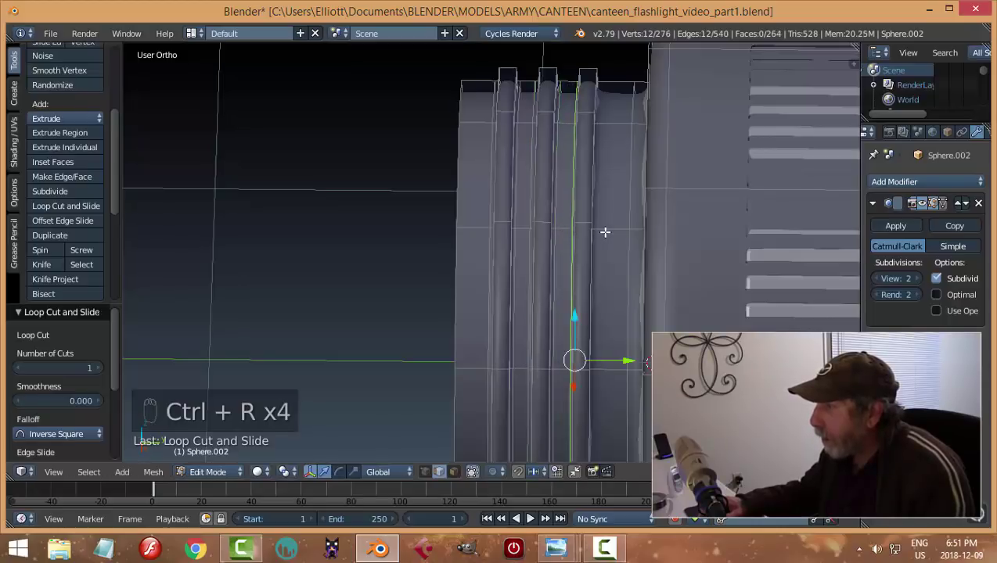
key(ctrl+r)
click(604, 231)
click(592, 229)
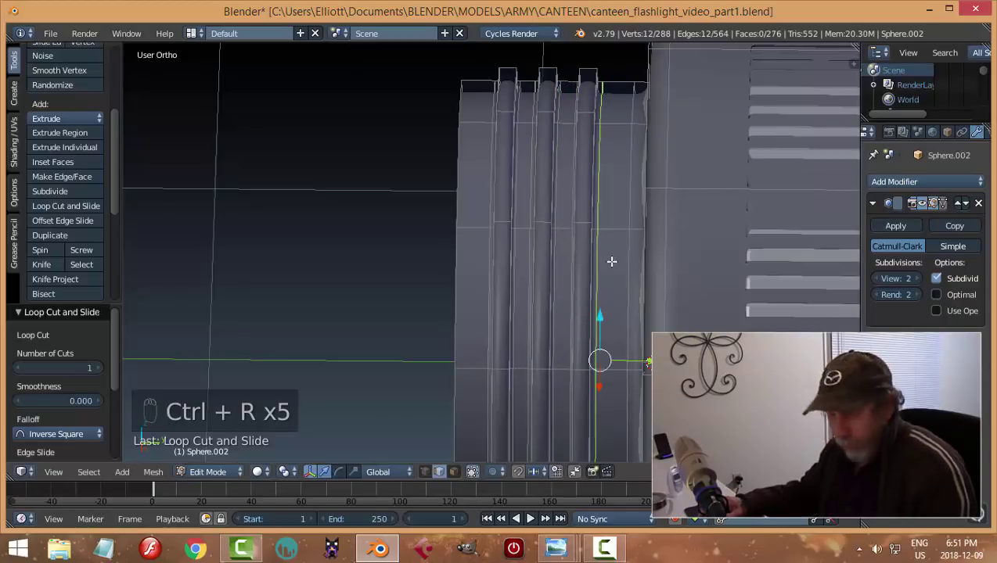
Examine the smoothed thread ridges in Object Mode and compare them with the threaded ring in photo 0-c1fe057b-800.jpg.
key(a)
key(Tab)
click(534, 267)
scroll(534, 266, down, 3)
middle_drag(534, 267, 656, 192)
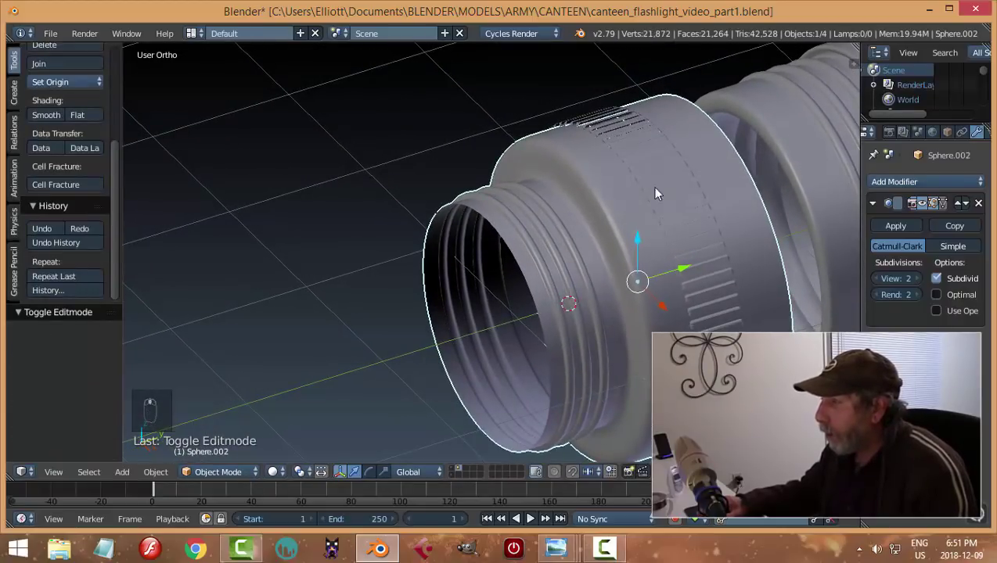
mouse_move(556, 549)
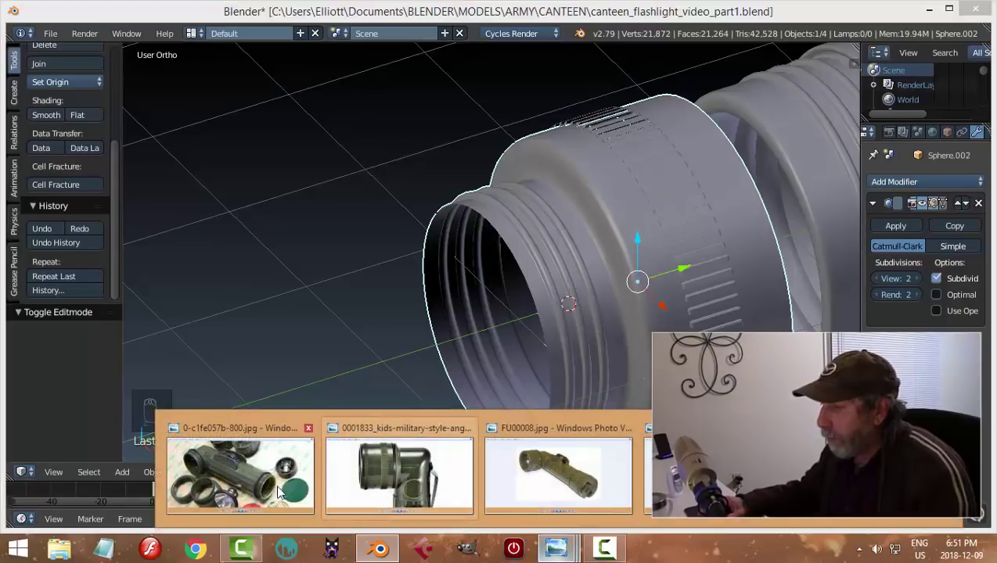
click(266, 485)
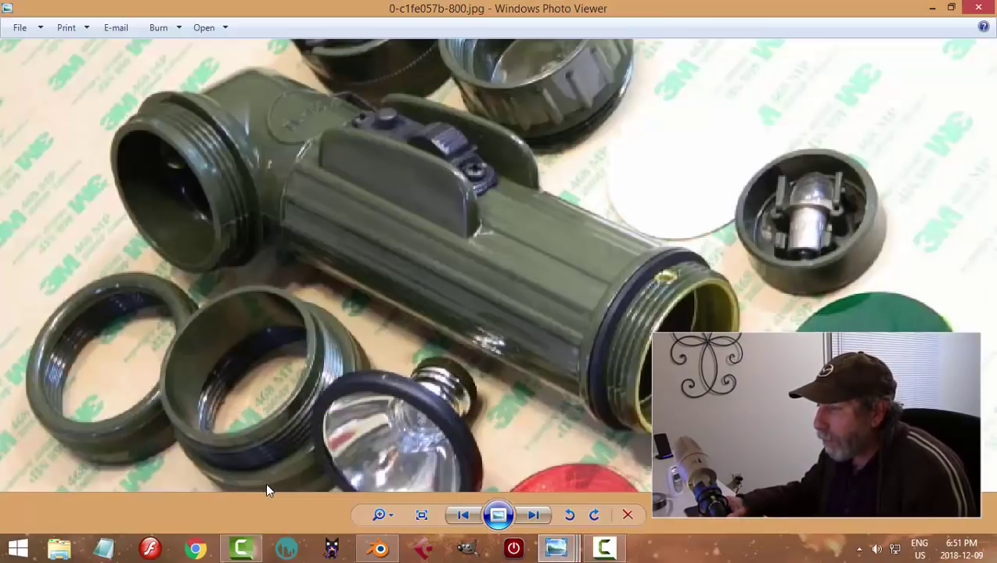
click(383, 550)
Add a loop cut on the shoulder face, slid close to its outer rim, and return to Object Mode.
key(Tab)
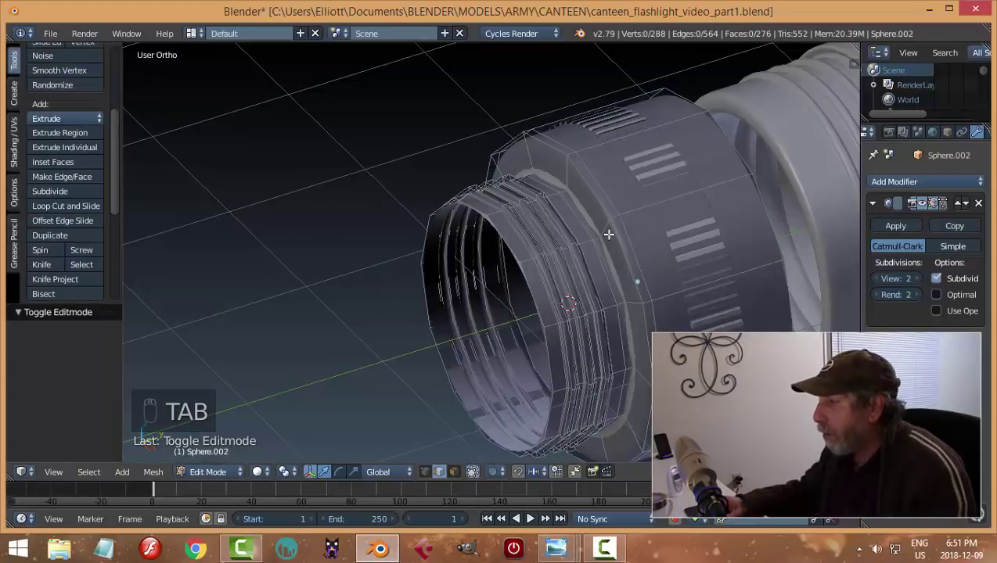
key(ctrl+r)
click(573, 166)
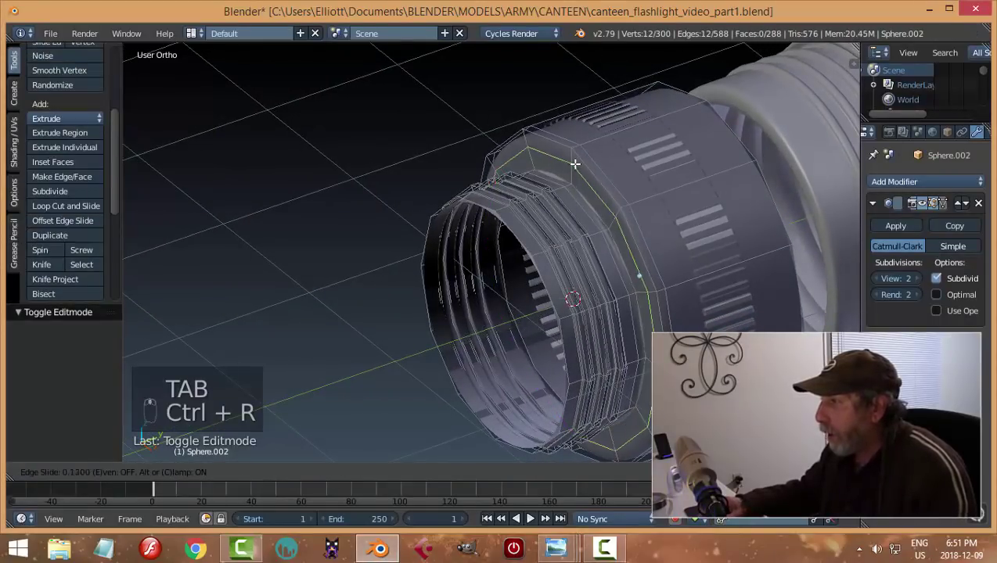
click(575, 156)
key(Tab)
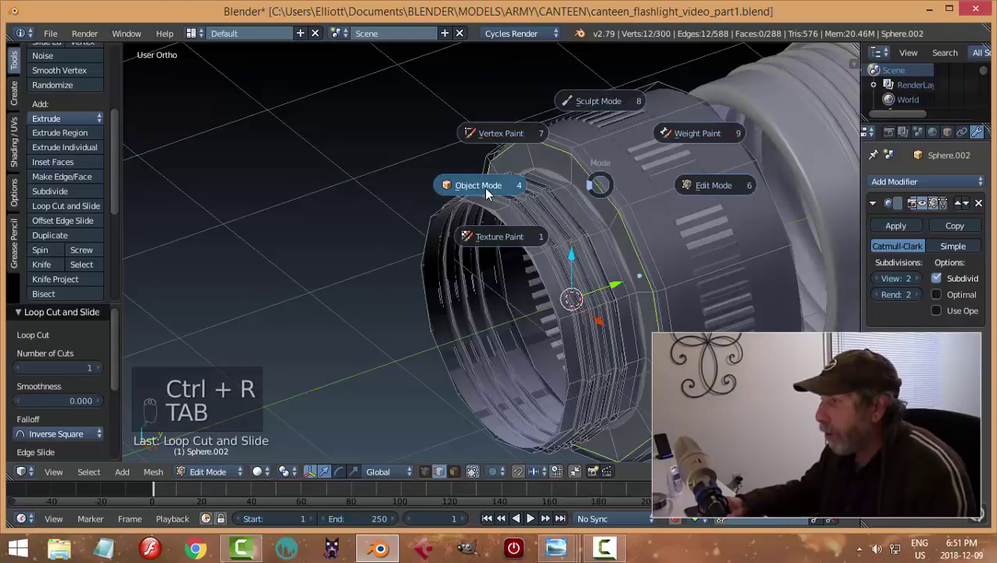
click(482, 187)
scroll(640, 183, down, 3)
key(a)
key(a)
mouse_move(602, 223)
middle_down()
mouse_move(600, 190)
mouse_move(575, 224)
mouse_move(614, 218)
middle_up()
scroll(614, 218, up, 3)
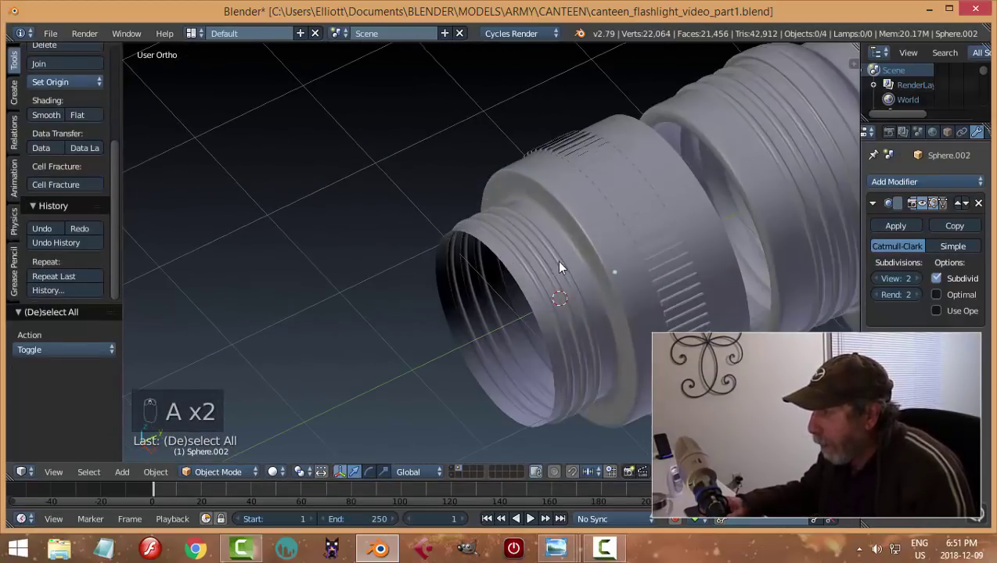
Add another loop cut on the shoulder face, slid close to the base of the neck, and save the file.
middle_drag(559, 264, 583, 239)
key(Tab)
click(712, 249)
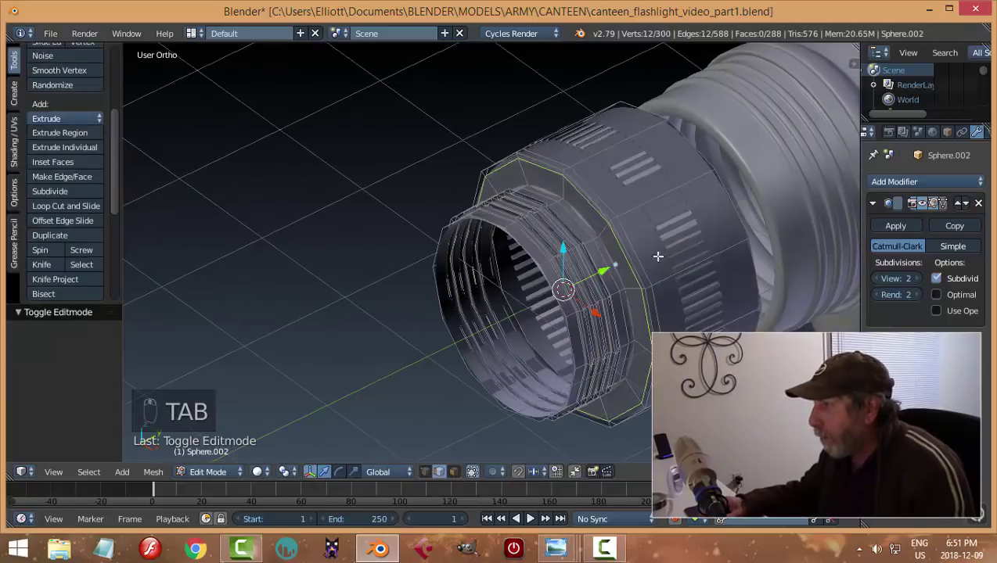
scroll(658, 206, up, 3)
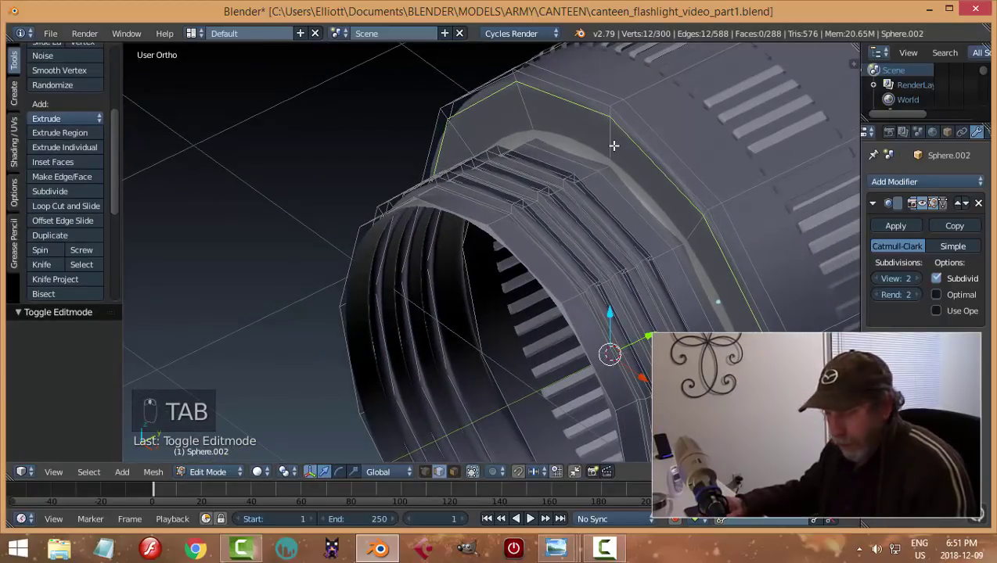
key(ctrl+r)
click(613, 161)
key(Tab)
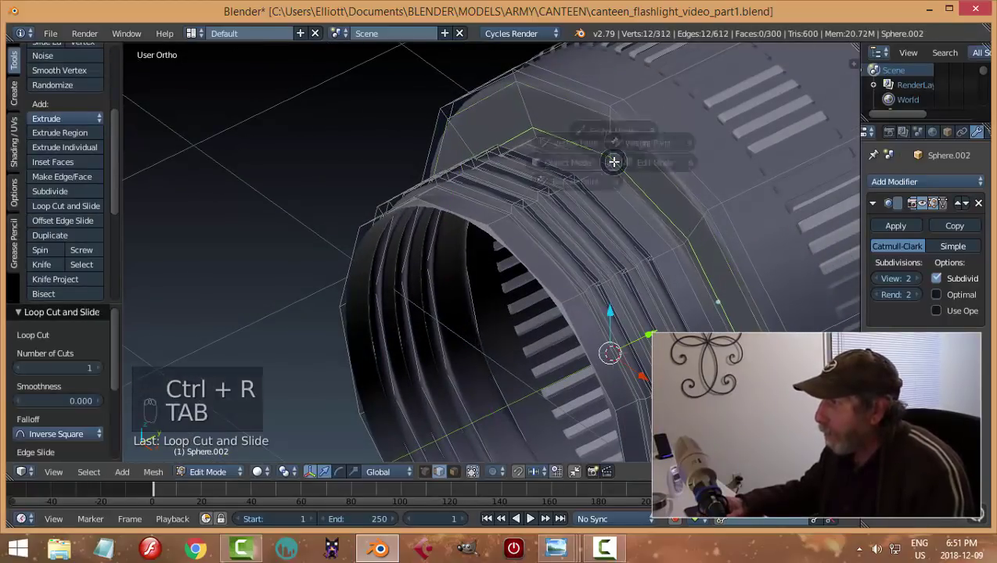
click(631, 171)
scroll(647, 195, down, 5)
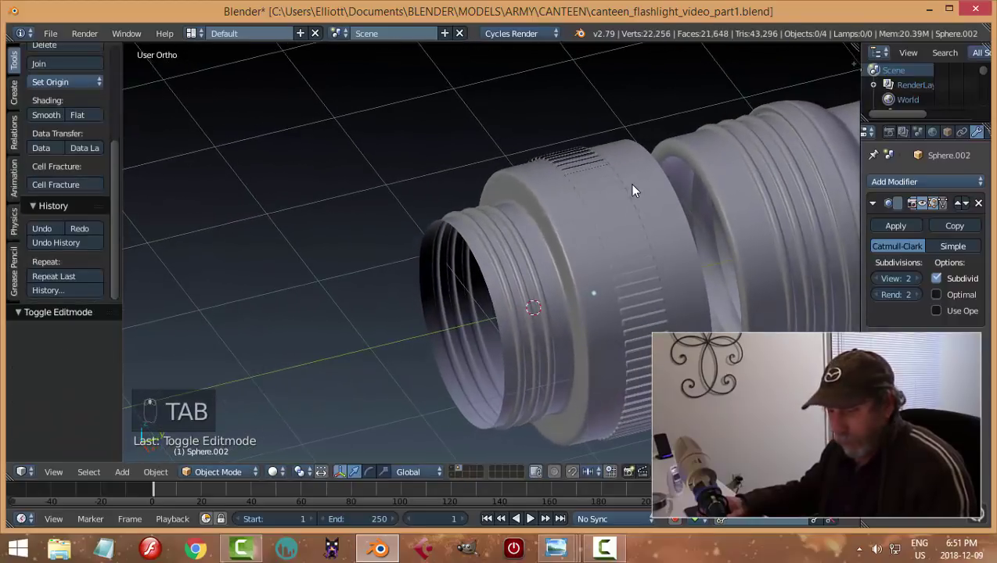
key(ctrl+s)
middle_drag(640, 210, 588, 220)
scroll(595, 257, up, 6)
right_click(648, 159)
middle_drag(648, 159, 632, 229)
key(a)
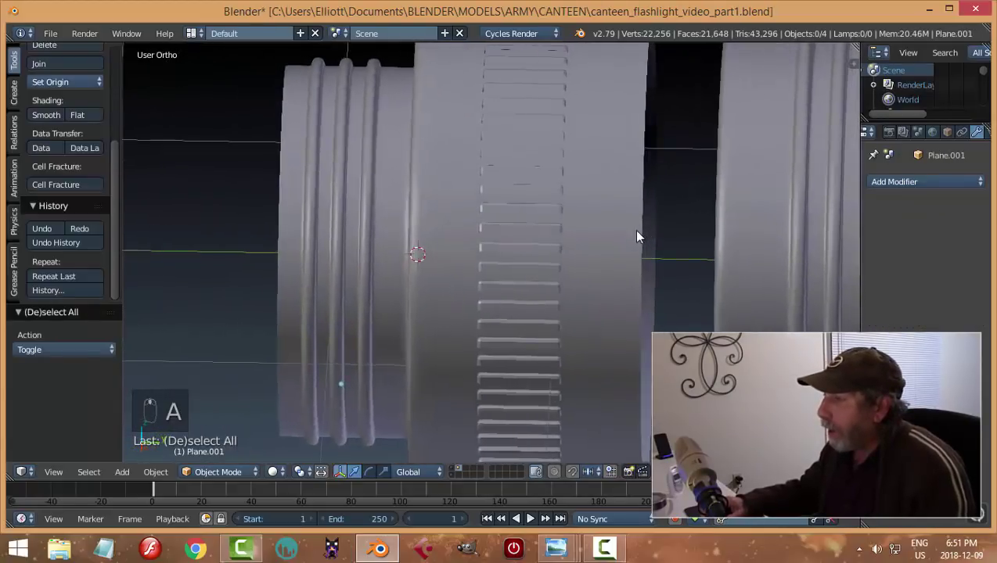
Add a loop cut on each side of the grip ridges around the sleeve, each placed just beyond the ridge ends.
scroll(618, 223, down, 3)
right_click(571, 209)
key(Tab)
scroll(562, 221, up, 2)
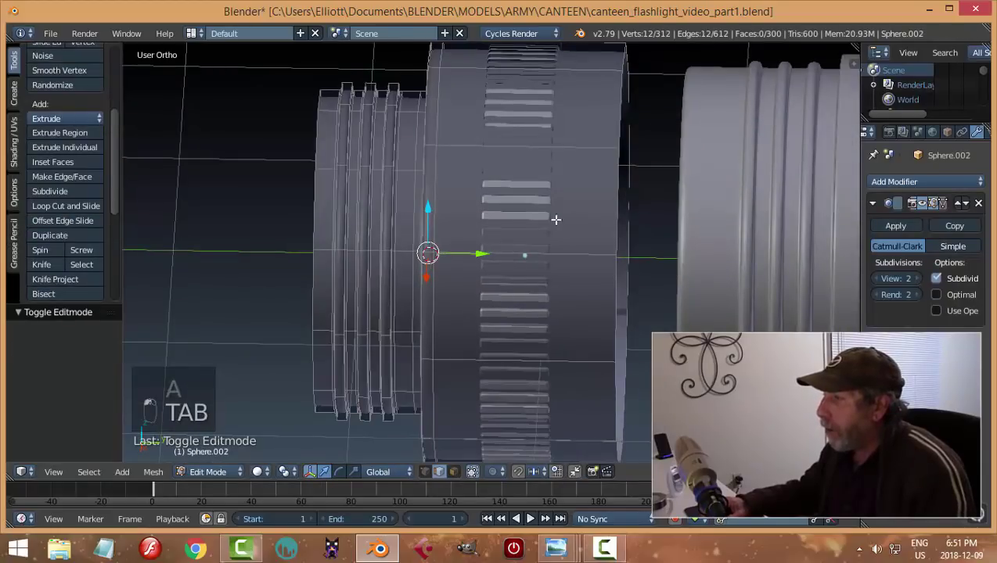
key(ctrl+r)
click(468, 158)
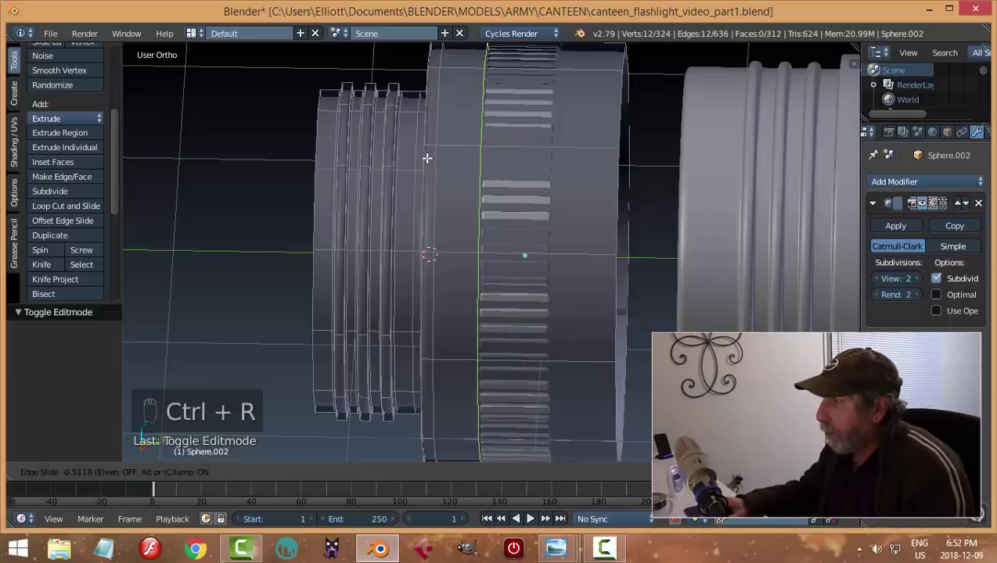
click(428, 158)
key(ctrl+r)
click(590, 147)
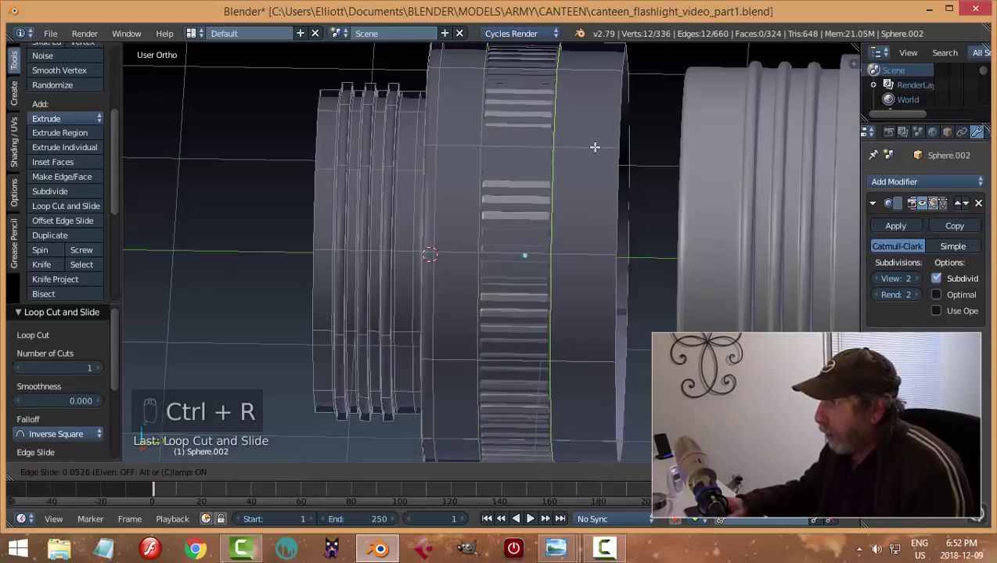
click(597, 147)
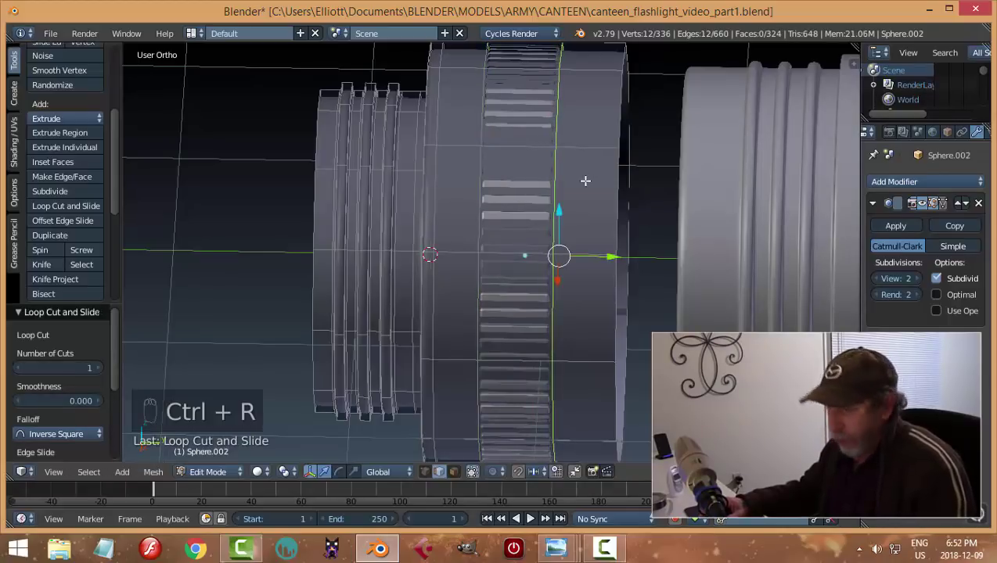
Select both new edge loops beside the grip ridges and bevel them into narrow bands with an offset of about 0.007.
alt+shift+click(476, 158)
scroll(612, 226, up, 3)
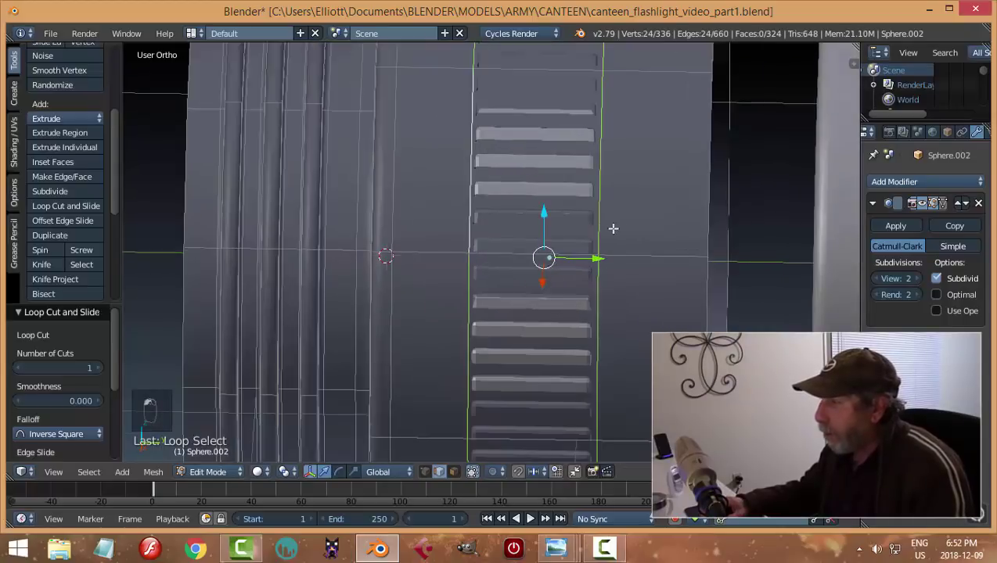
shift+middle_drag(612, 227, 620, 206)
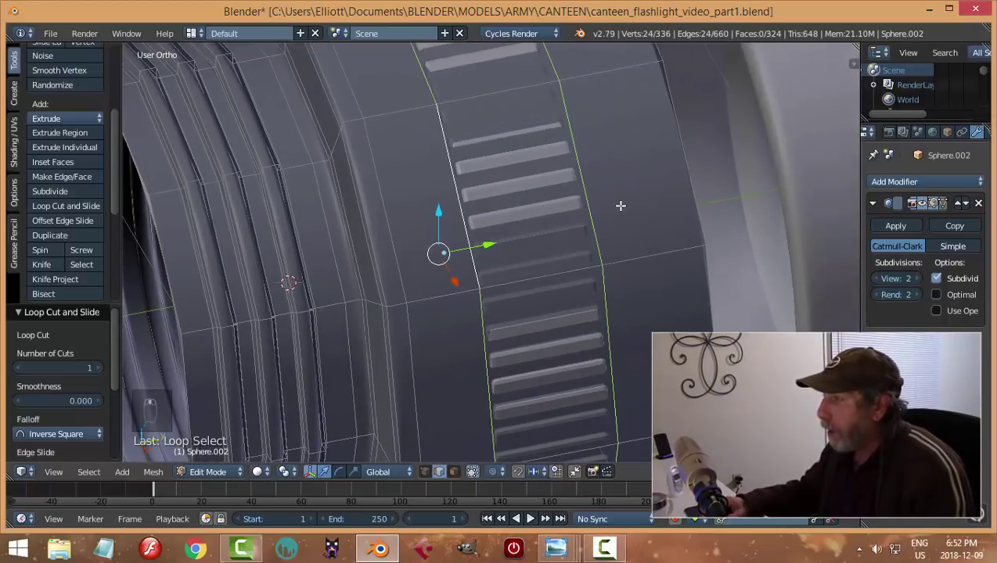
key(ctrl+b)
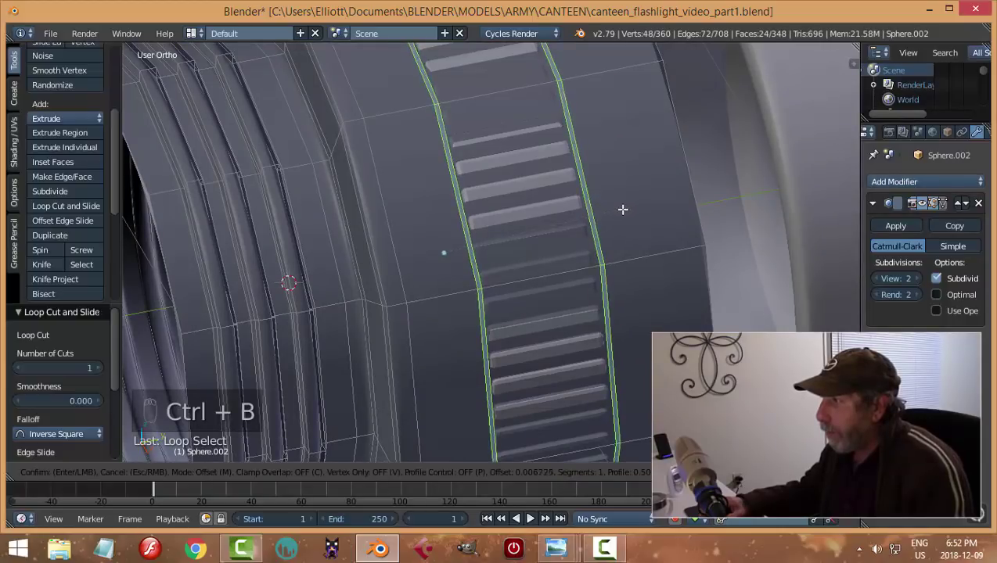
click(623, 209)
Extrude both bands inward, scaled to about 0.97 with the Y axis locked, and return to Object Mode.
key(e)
key(s)
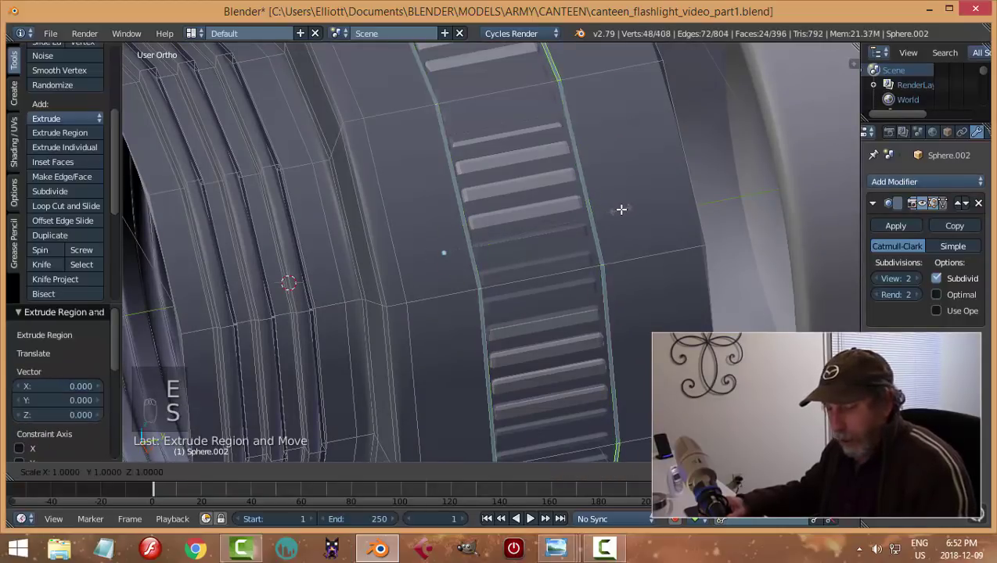
key(shift+y)
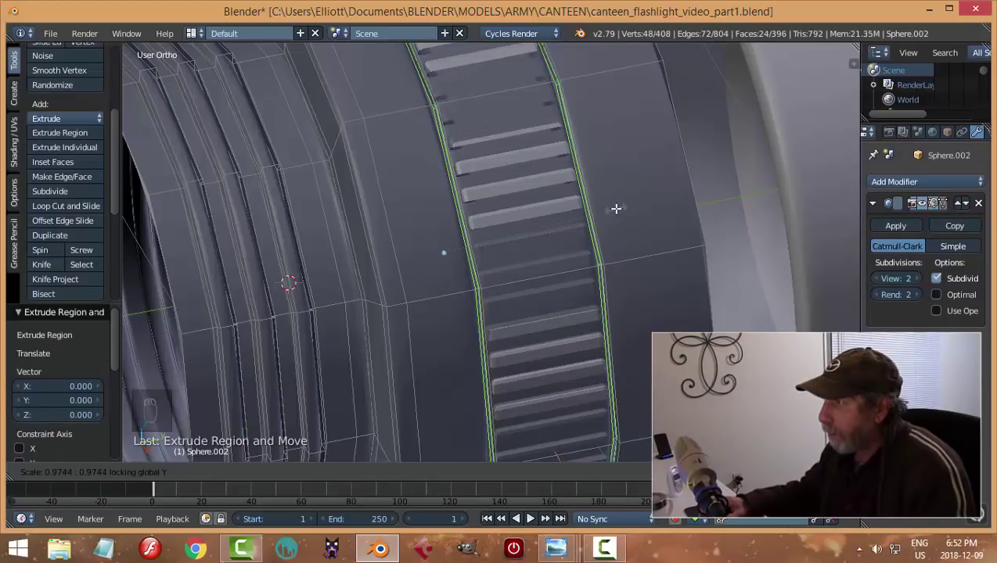
click(617, 207)
key(a)
key(Tab)
Hide the grip ridges object so the sleeve's two grooves are unobstructed.
click(538, 205)
middle_drag(537, 205, 636, 181)
key(a)
scroll(568, 192, down, 3)
middle_drag(568, 192, 450, 181)
scroll(473, 262, up, 3)
right_click(510, 223)
key(h)
Add two loop cuts on the sleeve wall between the grooves, each slid tight against one groove.
right_click(450, 181)
key(Tab)
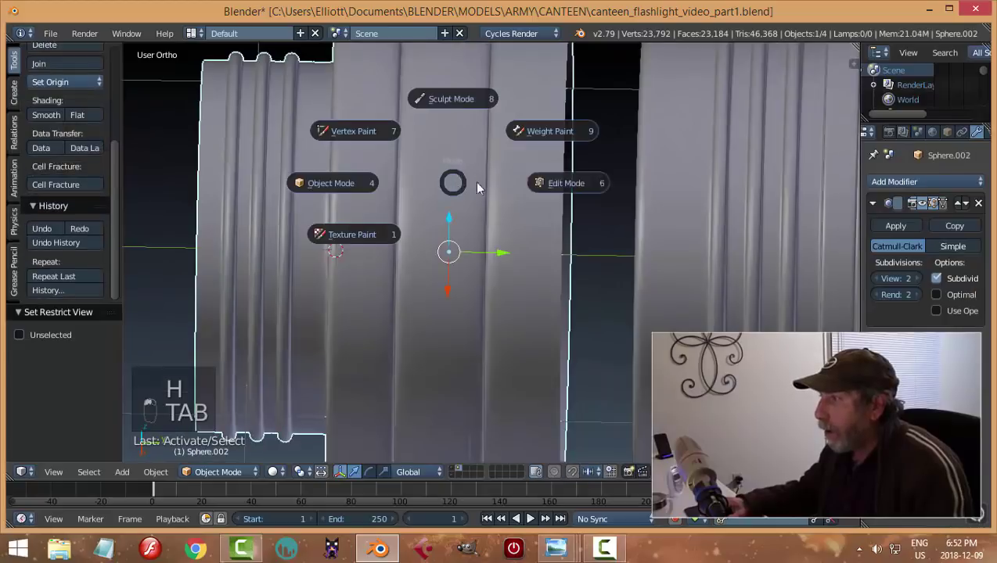
scroll(480, 191, up, 2)
key(ctrl+r)
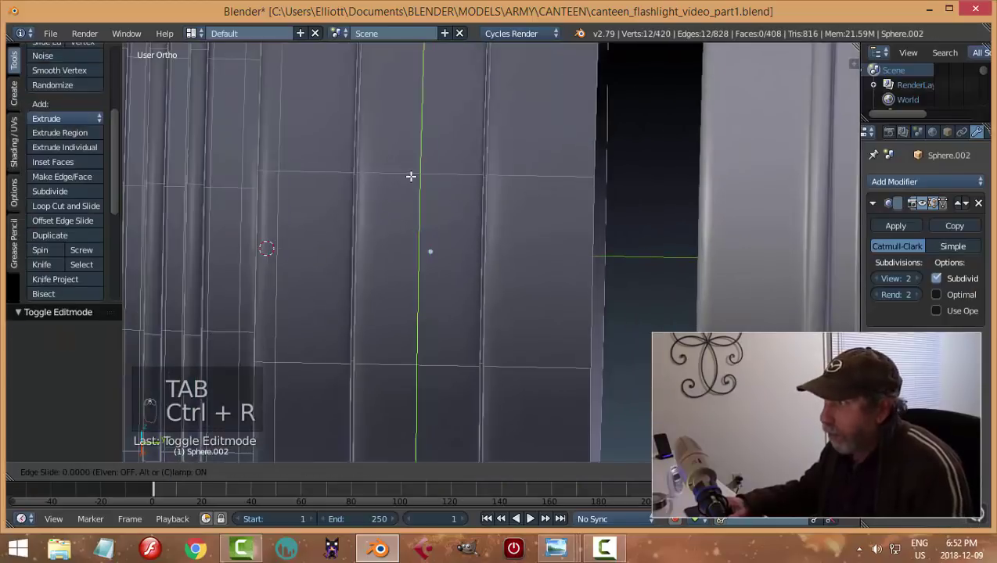
click(408, 174)
click(351, 186)
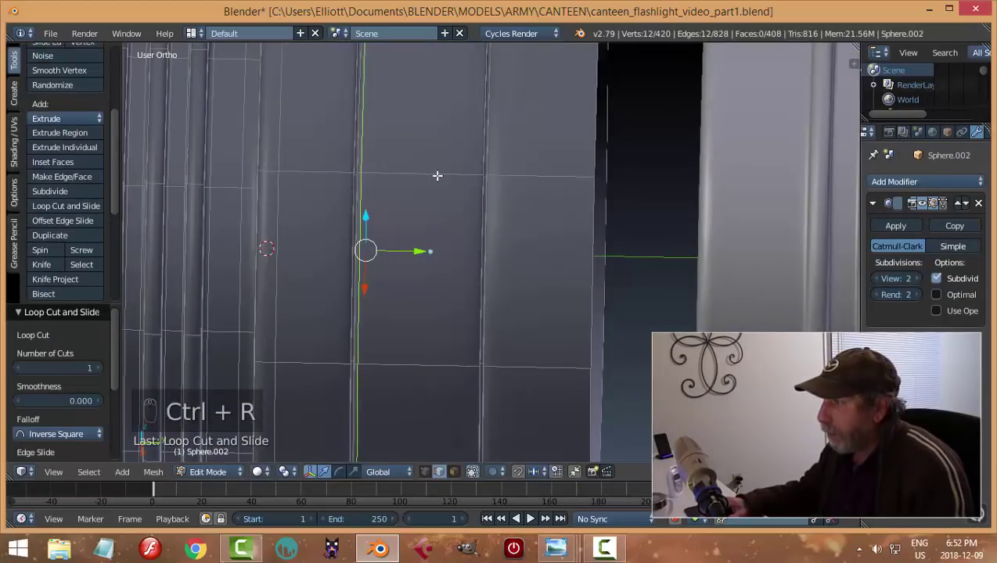
key(ctrl+r)
click(440, 174)
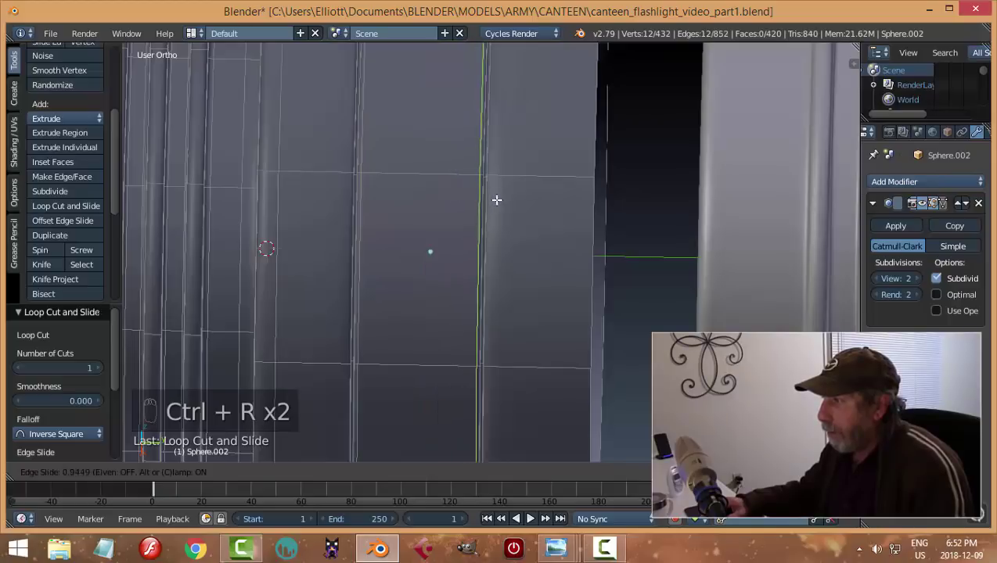
click(497, 198)
Add a loop cut on the outer side of each groove, slid tight against it, and return to Object Mode.
key(ctrl+r)
click(529, 174)
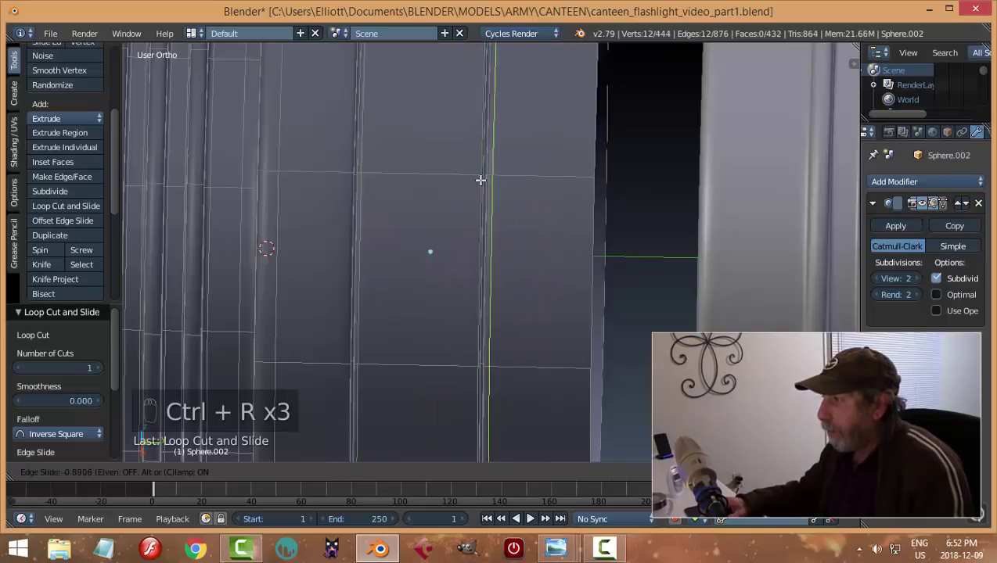
click(478, 180)
key(ctrl+r)
click(339, 168)
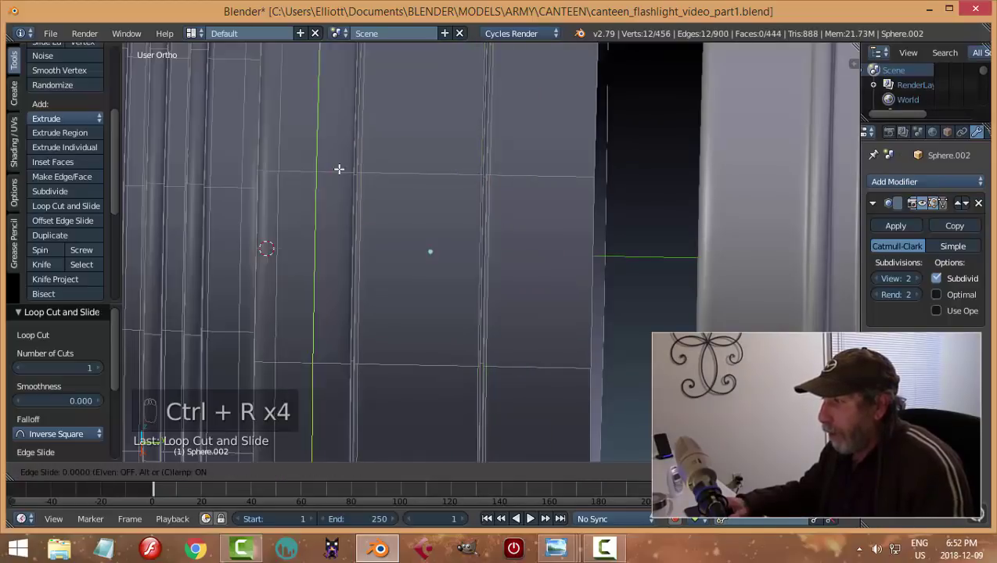
click(374, 188)
key(a)
key(Tab)
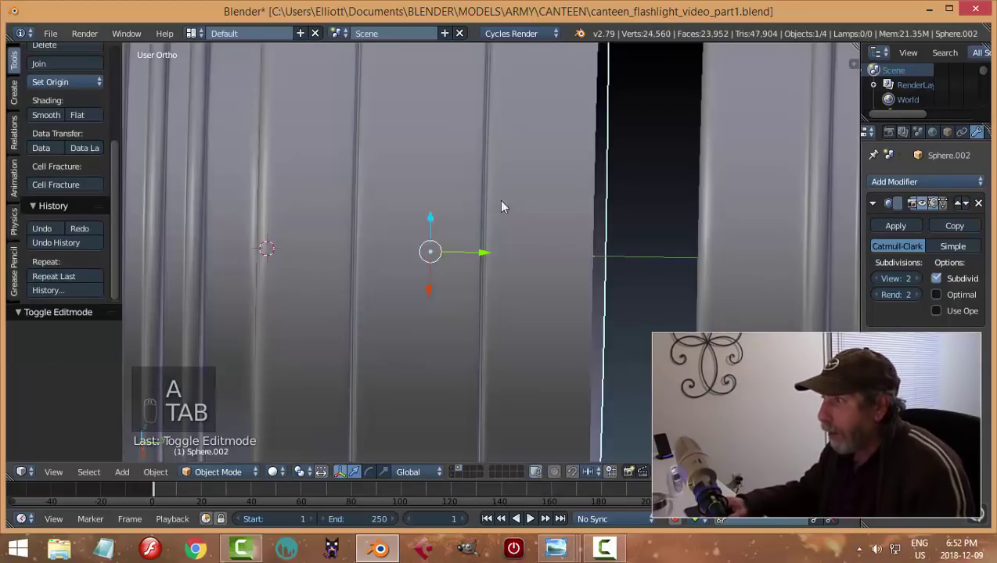
Unhide the grip ridges and check how their ends line up with the sharpened grooves.
key(alt+h)
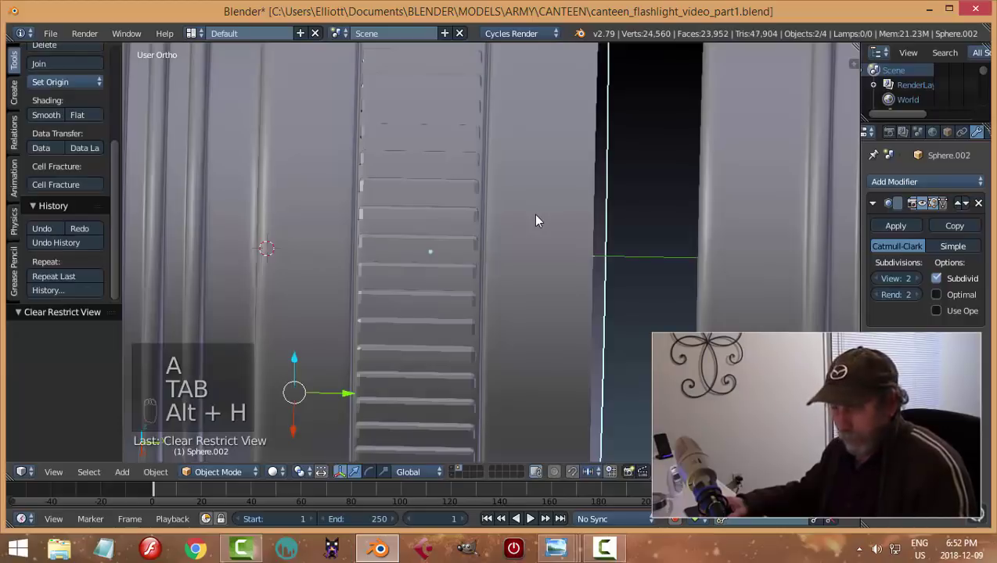
key(a)
middle_drag(426, 245, 354, 183)
scroll(445, 248, up, 5)
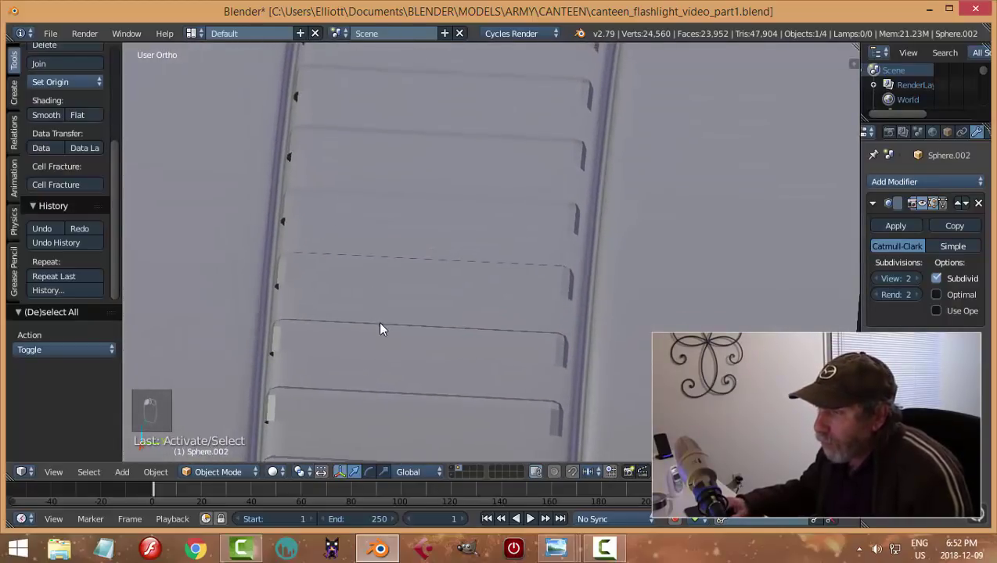
Hide the sleeve to inspect the shape of the bare grip ridges, and unhide it.
key(h)
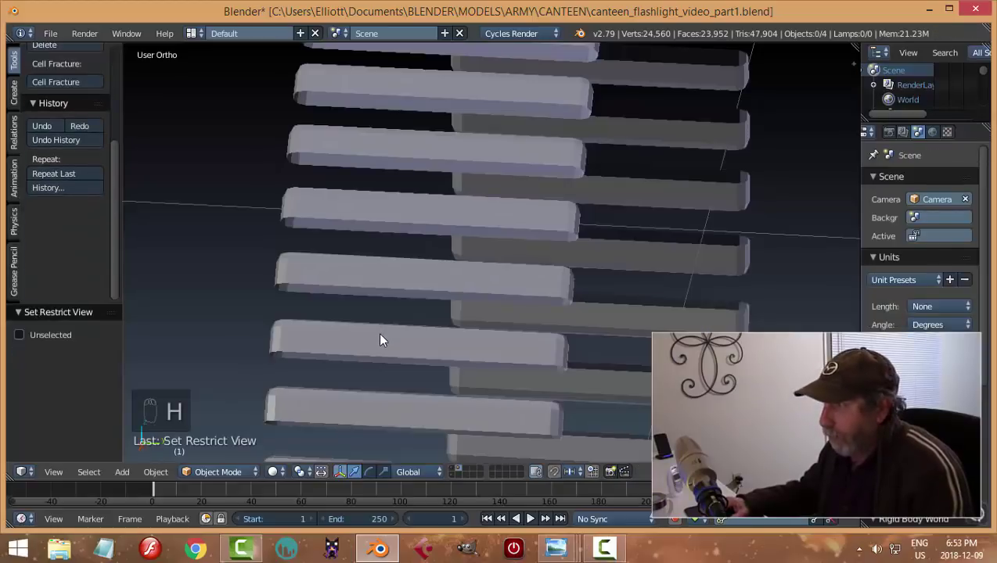
key(alt+h)
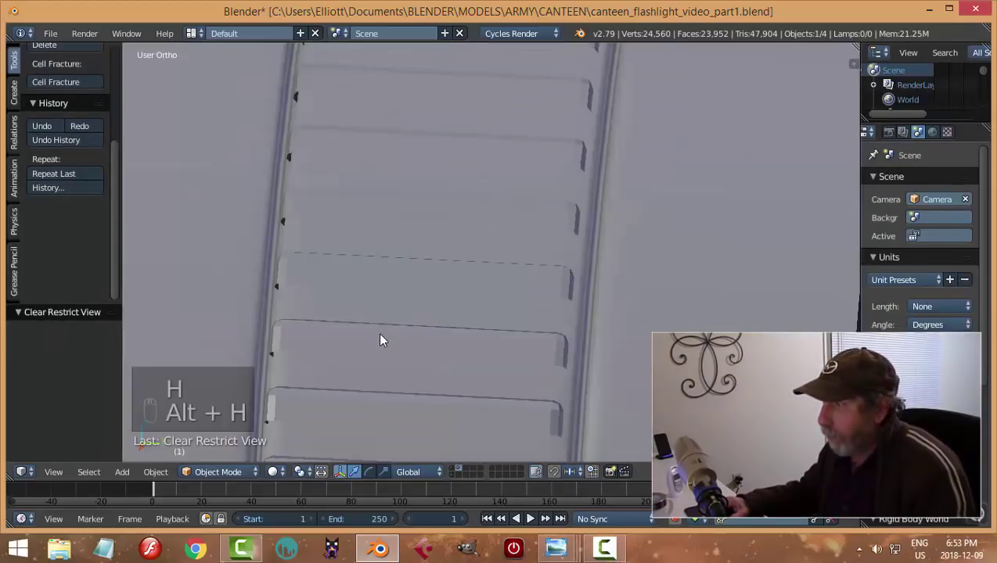
key(a)
scroll(375, 329, down, 3)
middle_drag(373, 324, 393, 98)
Open the grip ridges object in Edit Mode and examine how flat and wide the ridges sit on the sleeve.
right_click(451, 91)
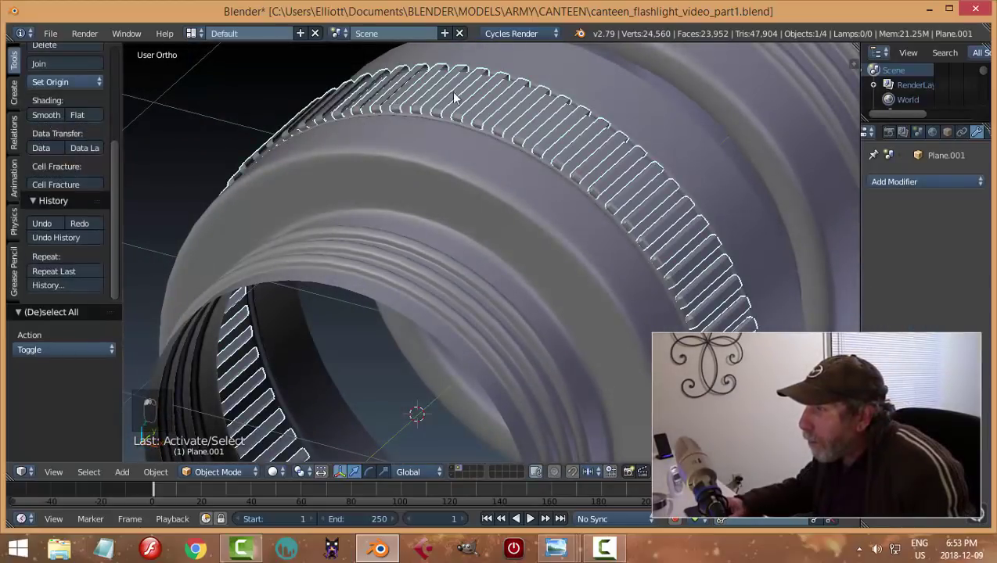
key(Tab)
click(574, 124)
scroll(554, 125, up, 3)
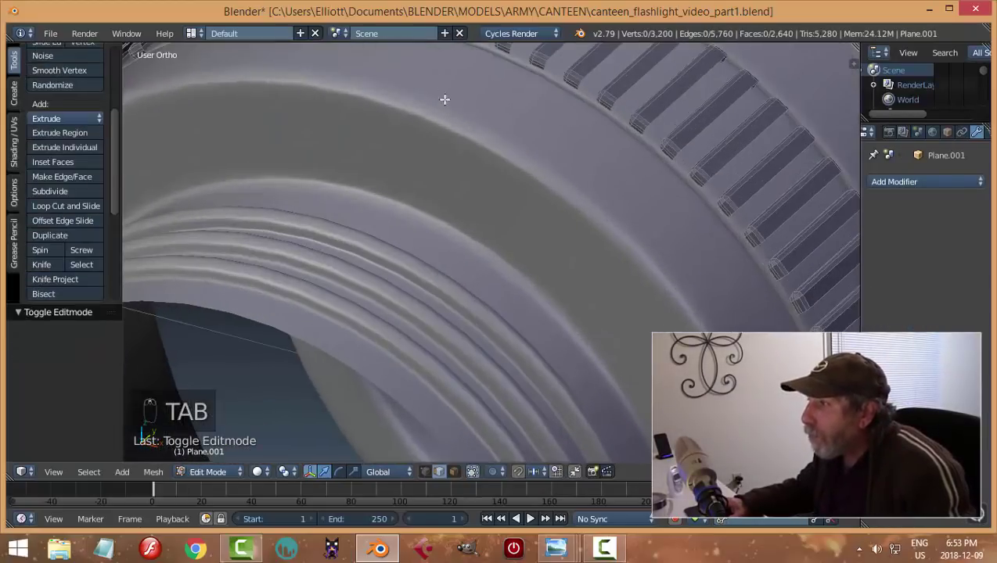
middle_drag(554, 126, 522, 274)
scroll(518, 269, up, 2)
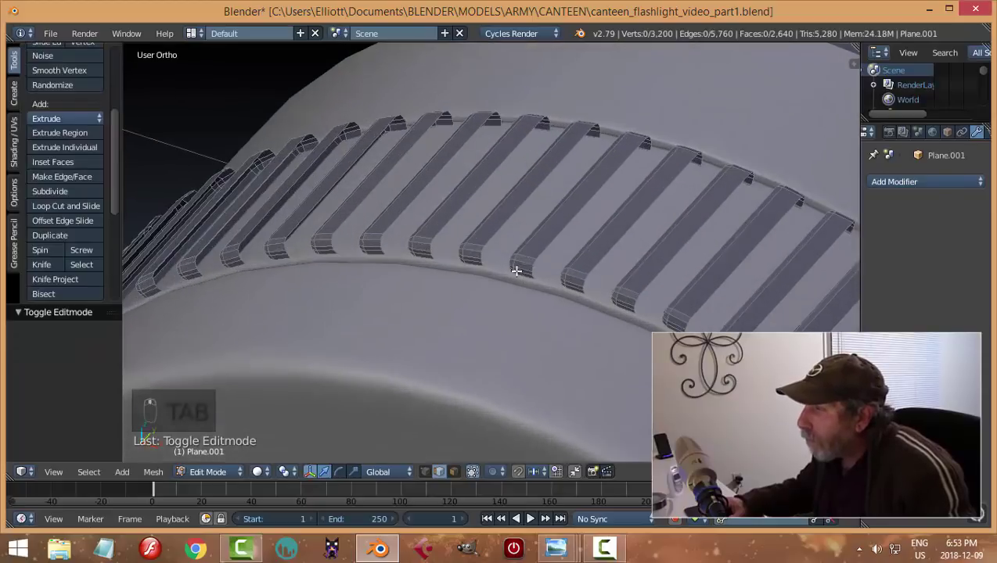
middle_drag(483, 237, 469, 227)
middle_drag(481, 231, 515, 214)
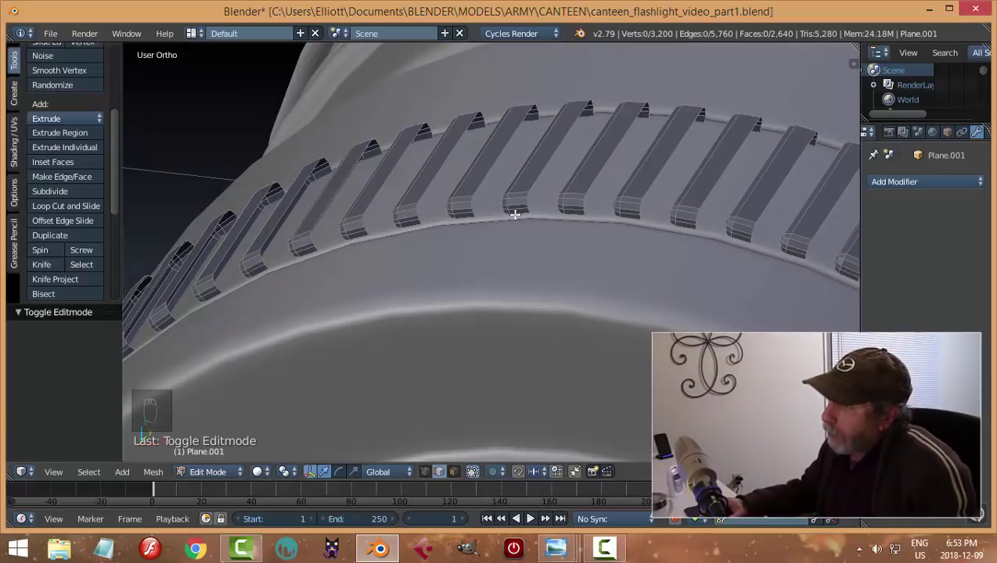
scroll(515, 213, down, 2)
middle_drag(645, 250, 508, 231)
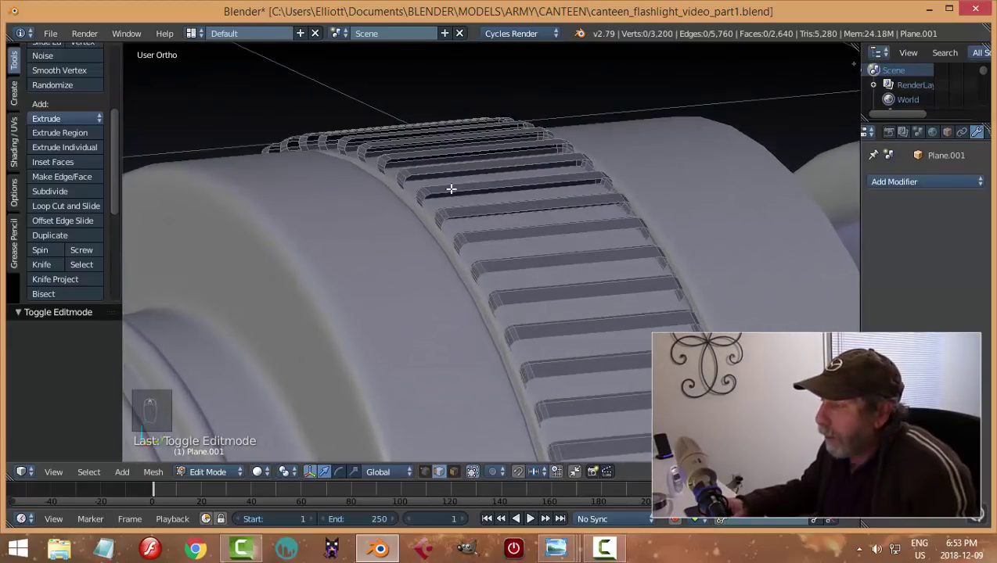
Try rotating one whole grip ridge 90° about the global Y axis, view it in Object Mode, and undo it.
alt+right_click(400, 157)
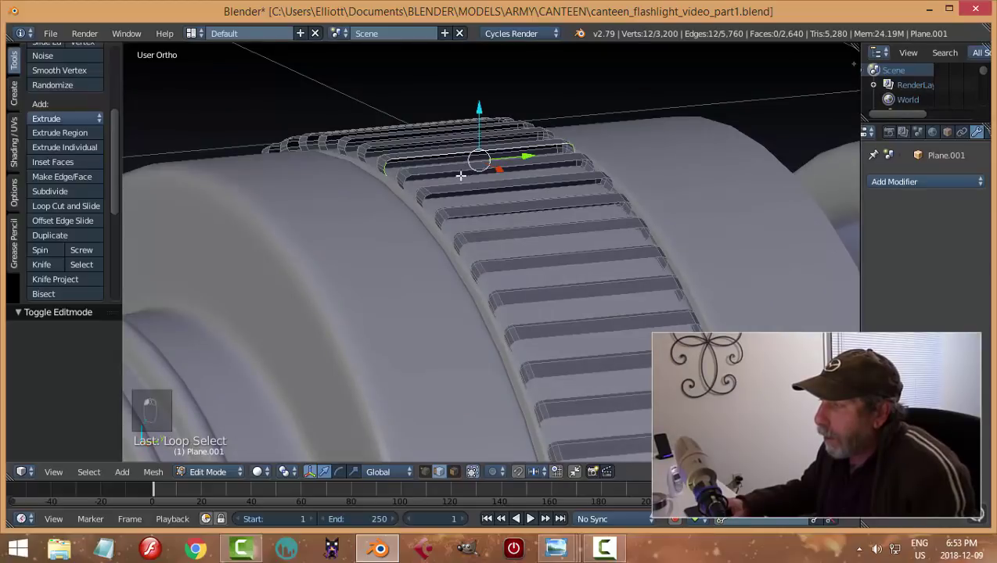
middle_drag(451, 190, 522, 217)
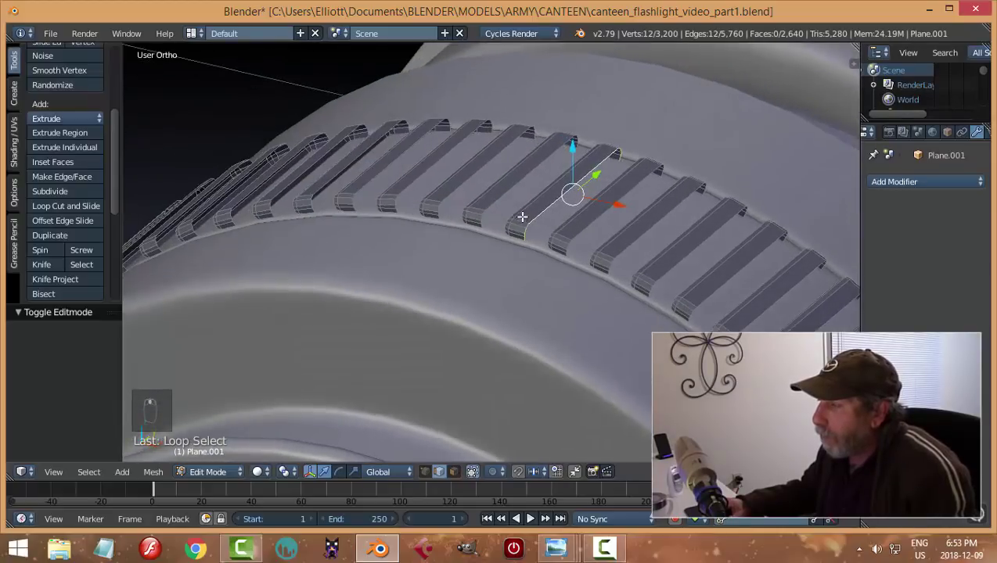
key(ctrl+l)
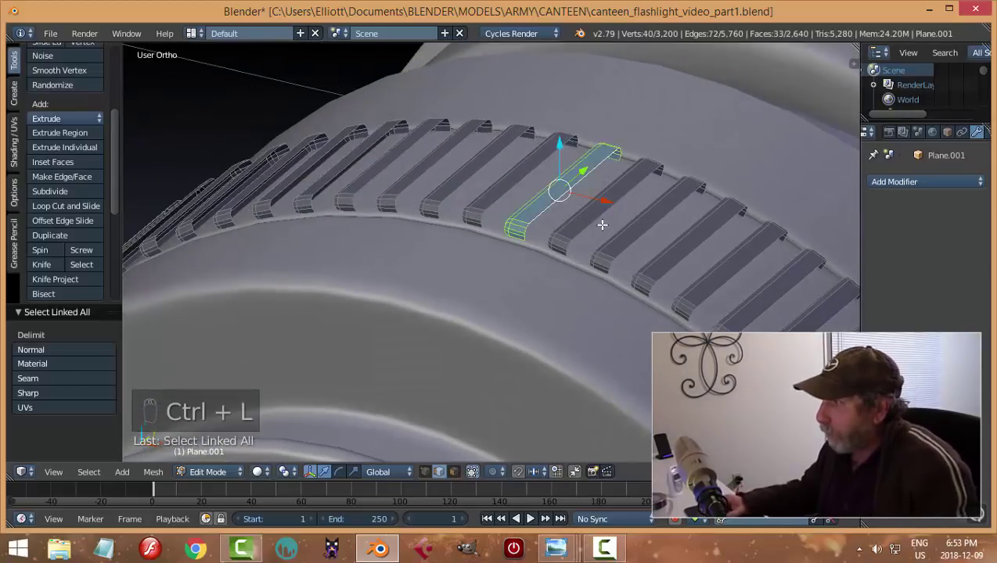
text(ry)
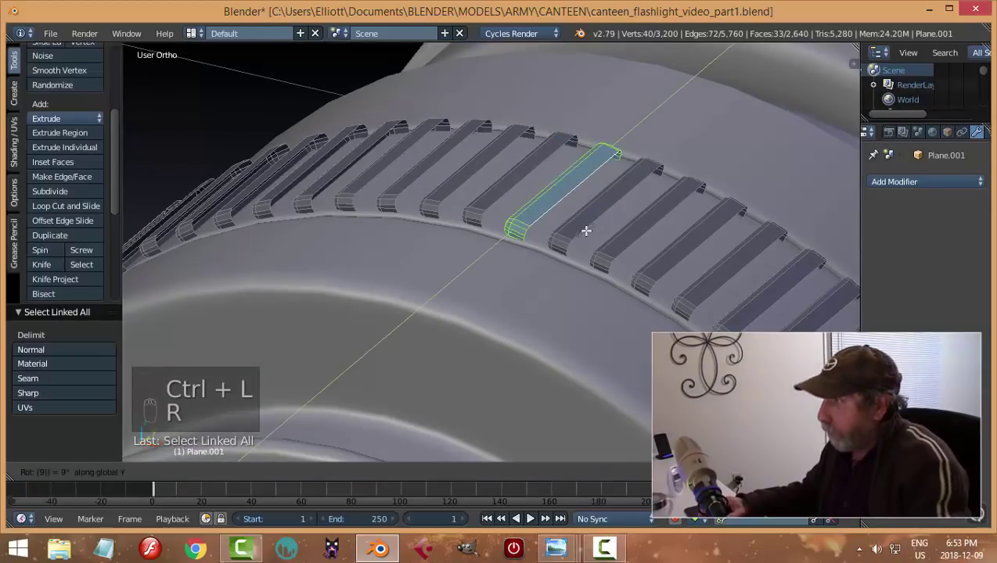
text(90)
key(Return)
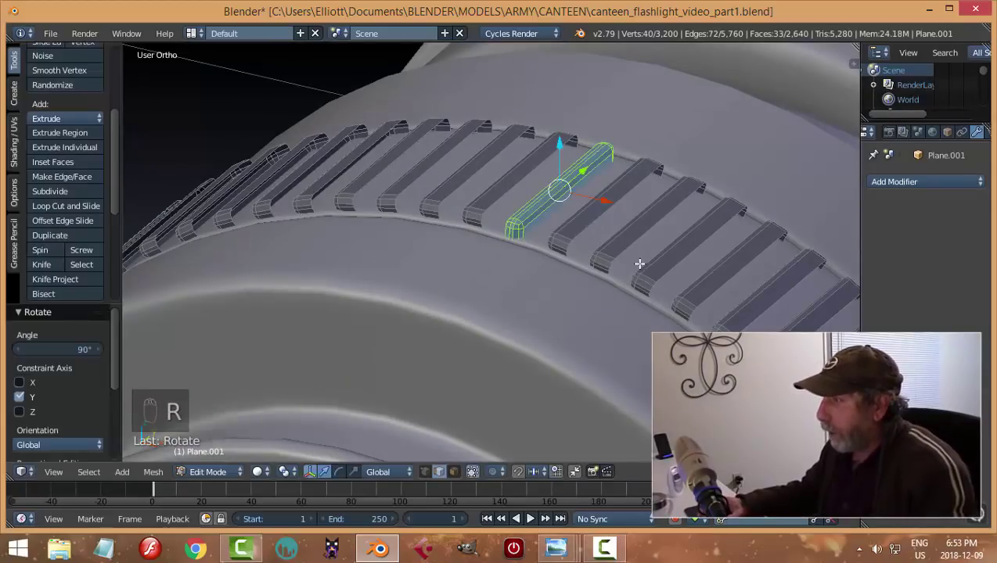
key(Tab)
click(555, 262)
middle_drag(678, 250, 659, 272)
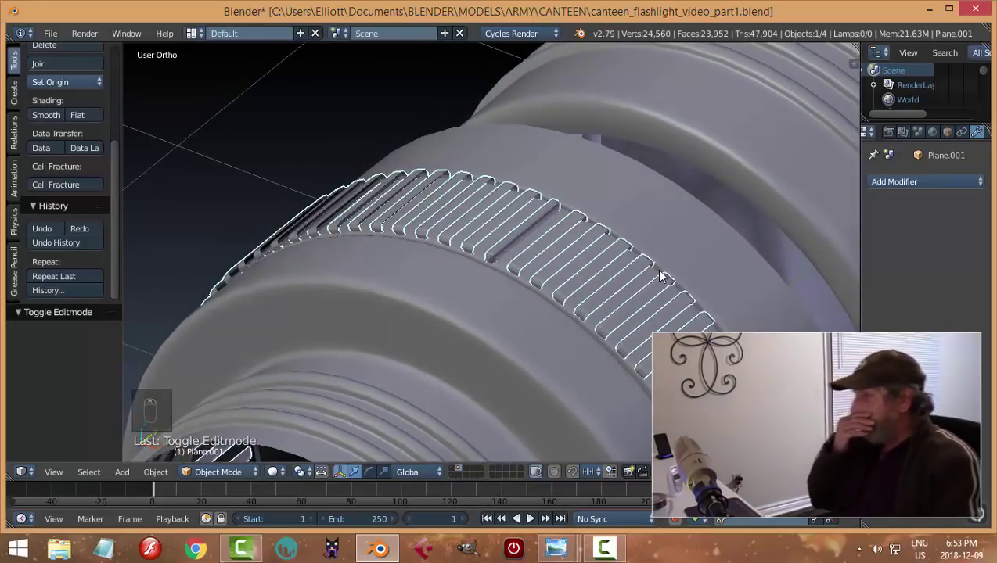
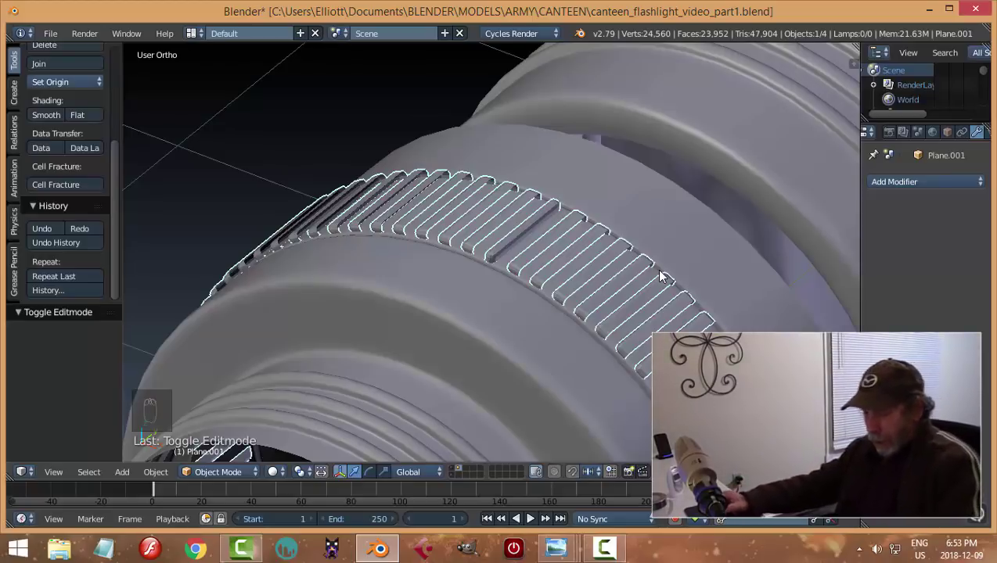
key(ctrl+z)
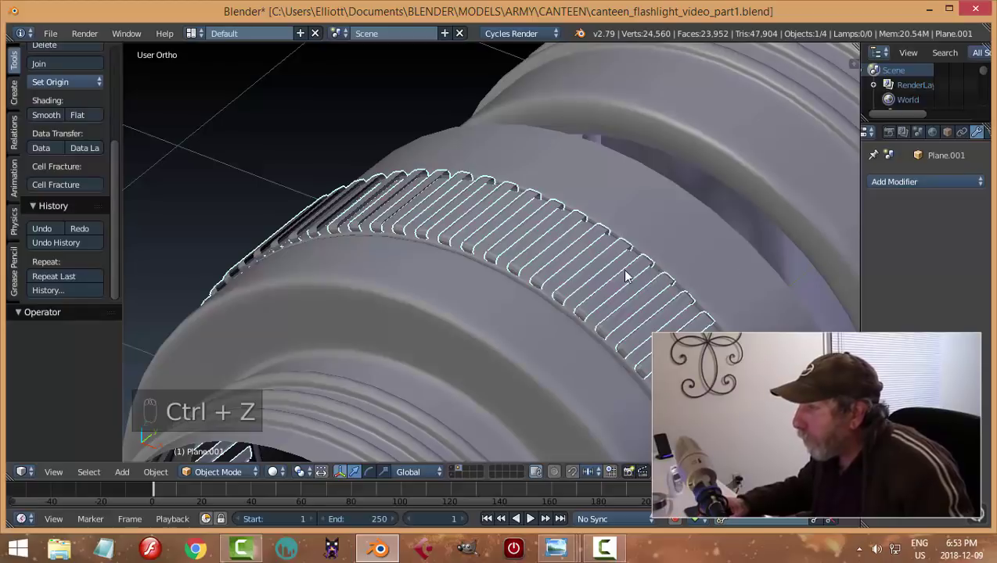
Select all grip ridges, set the pivot point to Individual Origins, and rotate them 90° about the global Y axis.
key(Tab)
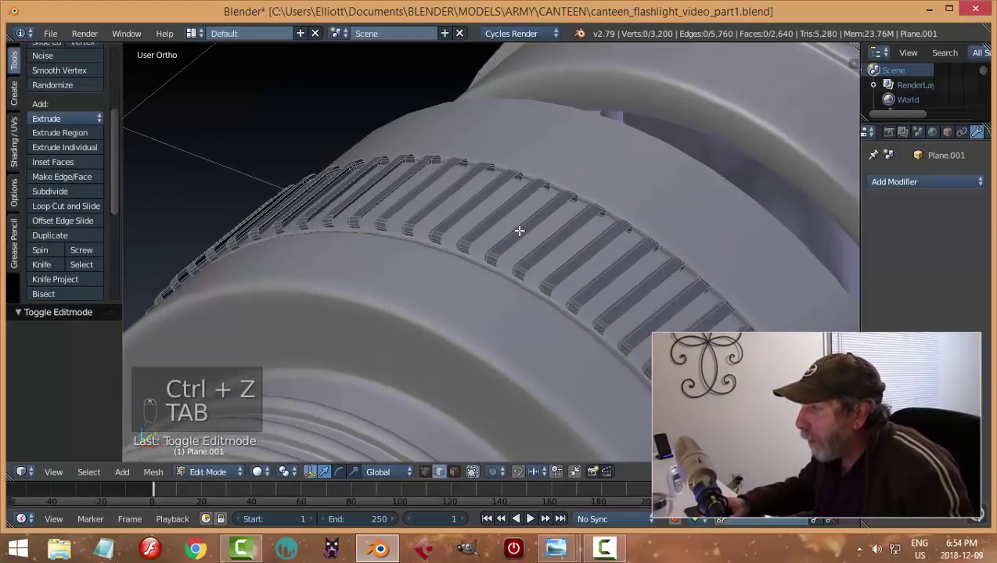
right_click(519, 231)
key(a)
key(a)
key(a)
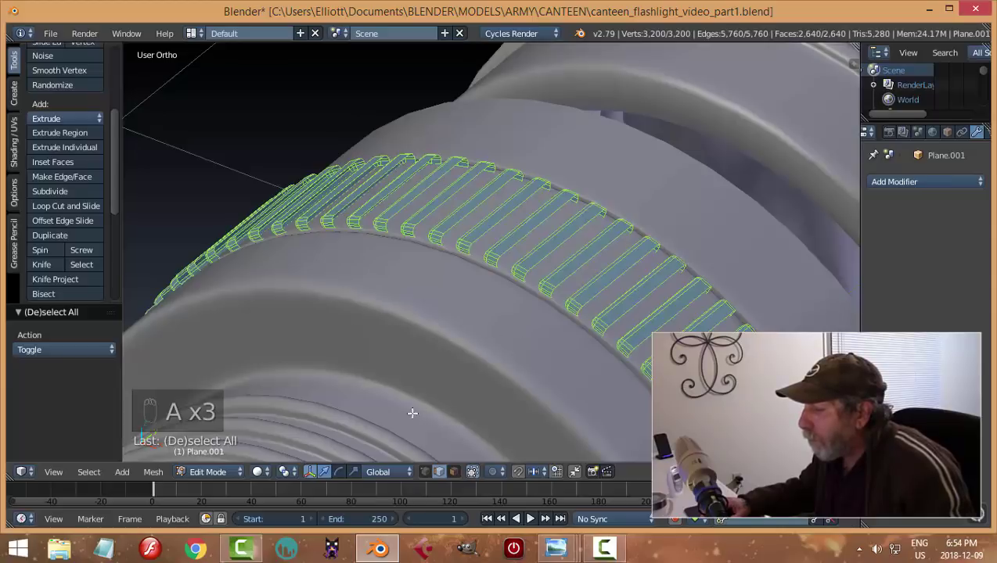
click(300, 471)
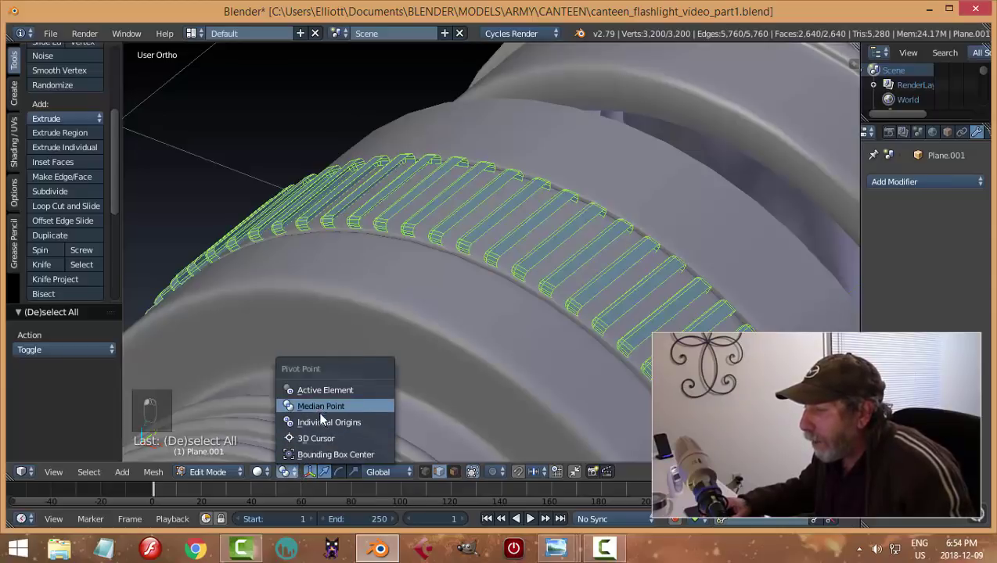
click(387, 403)
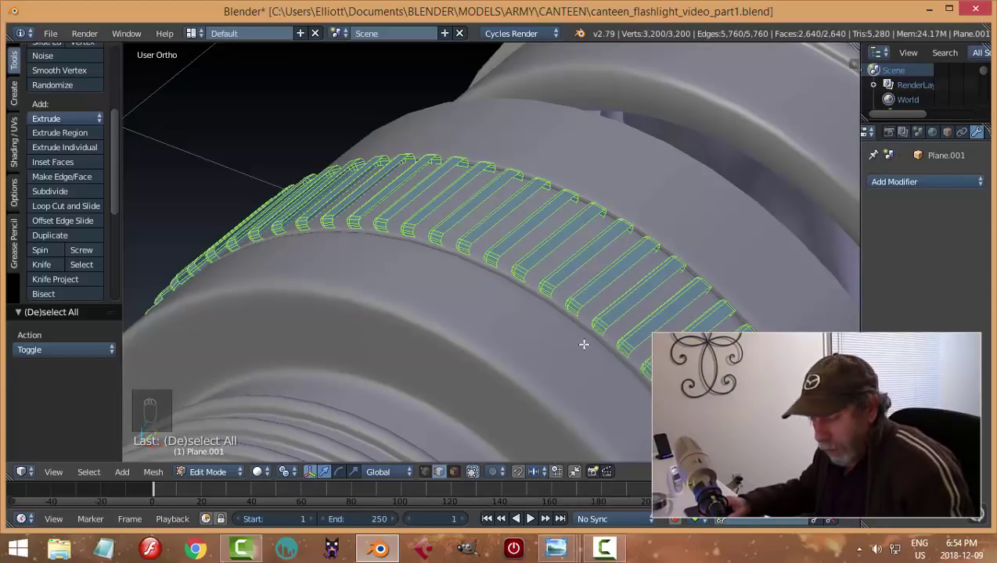
text(r90)
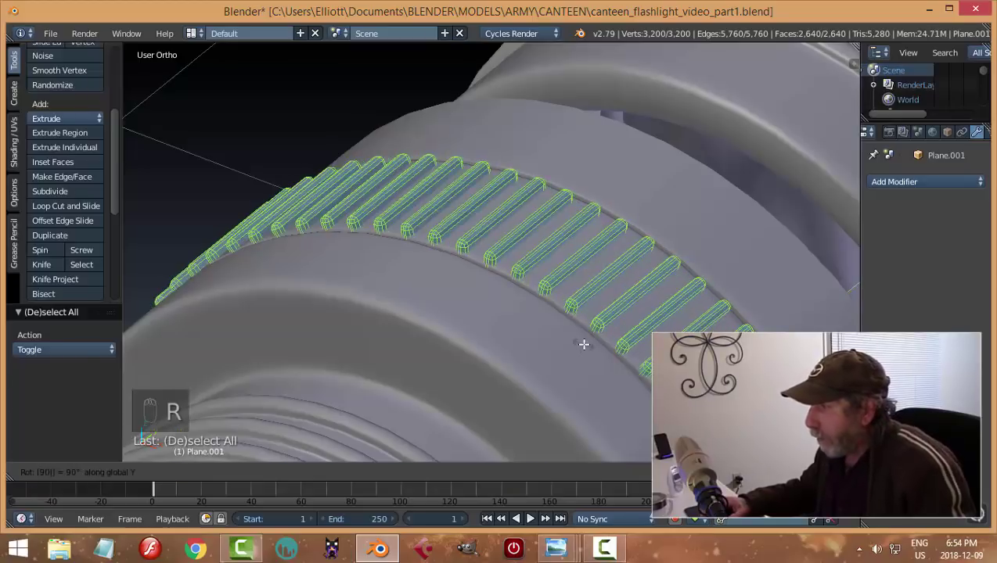
Complete the 90° rotation of all ridge bars about the global Y axis, return to Object Mode and deselect everything.
key(Return)
middle_drag(583, 345, 639, 379)
key(Tab)
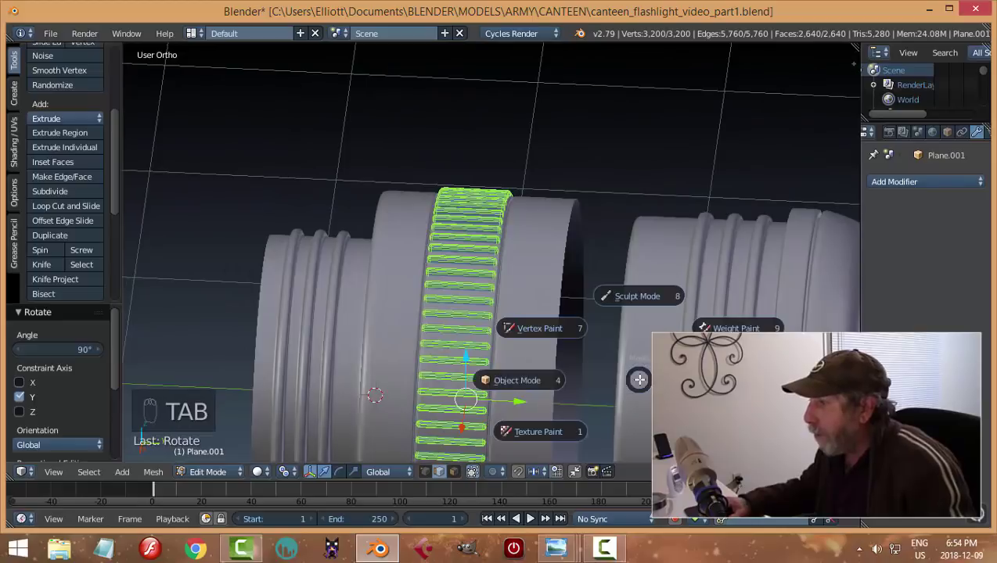
key(Tab)
middle_drag(590, 323, 451, 356)
key(a)
key(a)
scroll(450, 354, up, 2)
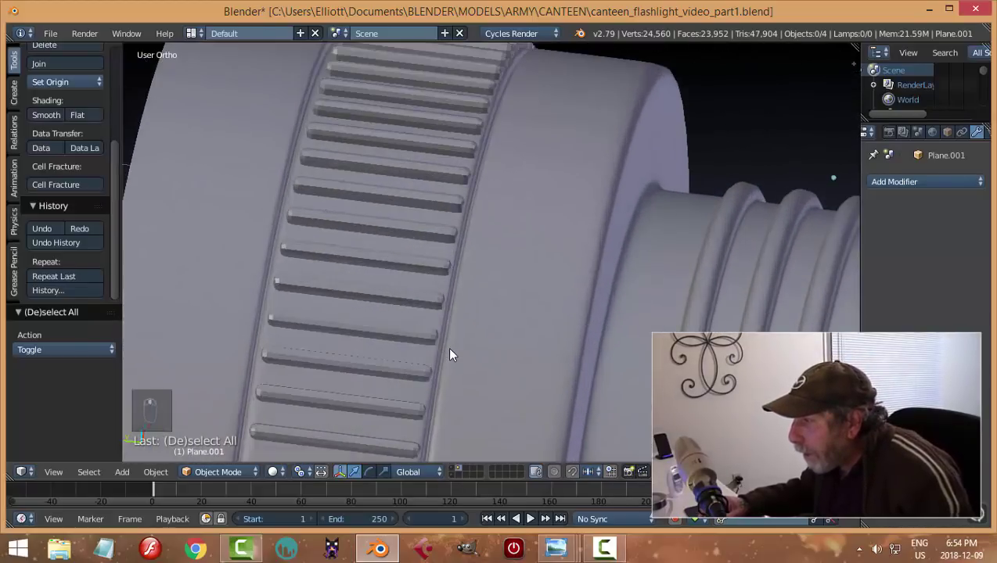
scroll(448, 349, down, 5)
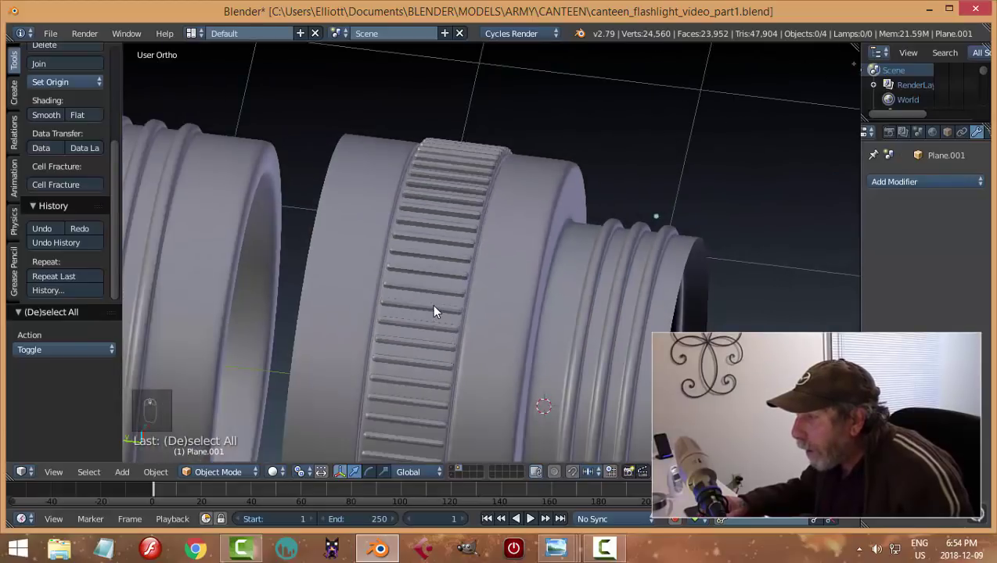
Hide the ridge bars and open the collar mesh in Edit Mode.
right_click(435, 311)
key(h)
right_click(451, 310)
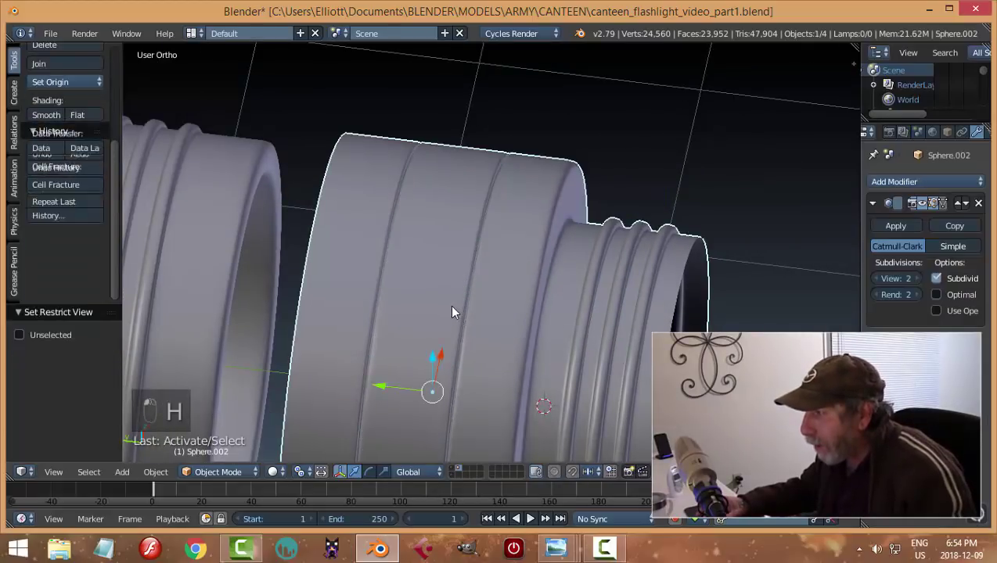
key(Tab)
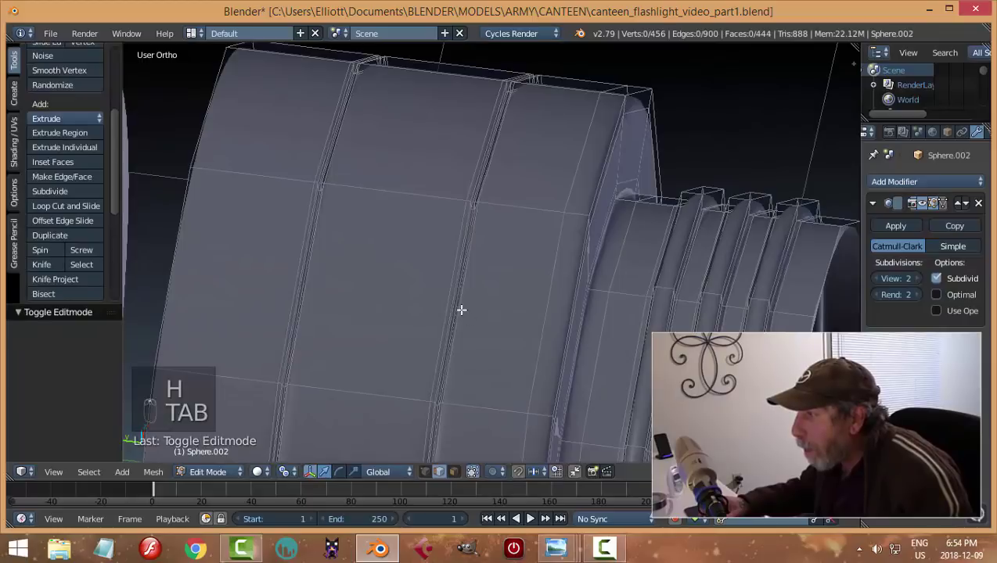
scroll(461, 310, up, 3)
mouse_move(460, 305)
middle_down()
mouse_move(477, 303)
mouse_move(473, 291)
middle_up()
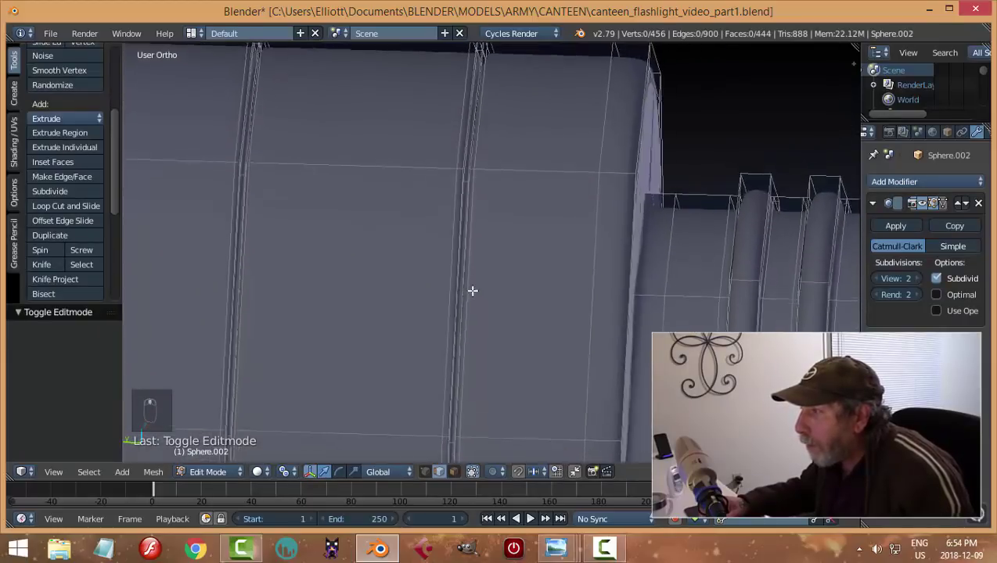
Select the edge loop bordering the middle band, beside the groove nearer the threaded end, and move it -0.006 along Y.
scroll(470, 288, down, 1)
alt+right_click(452, 208)
scroll(467, 237, down, 2)
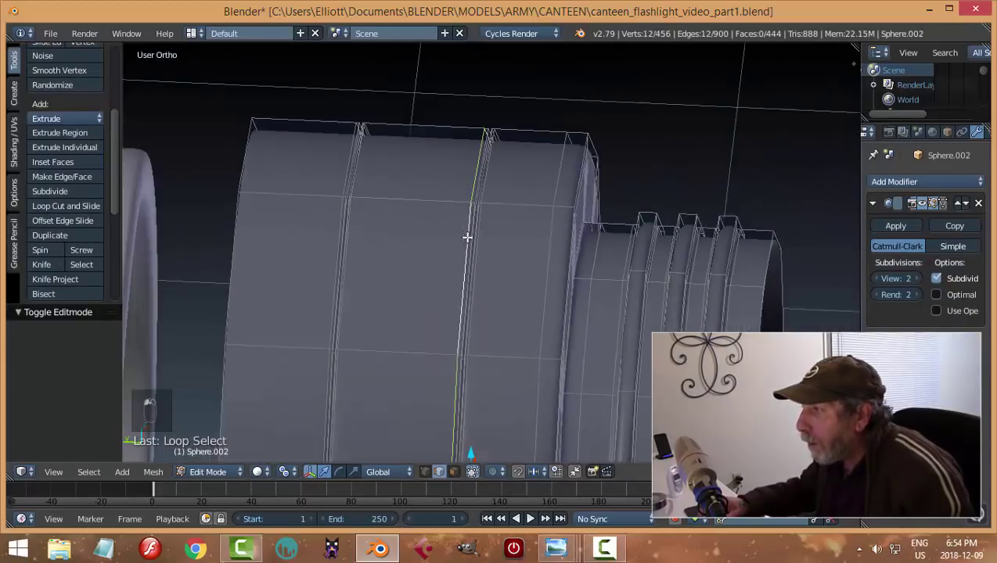
middle_drag(509, 291, 502, 188)
scroll(437, 395, up, 5)
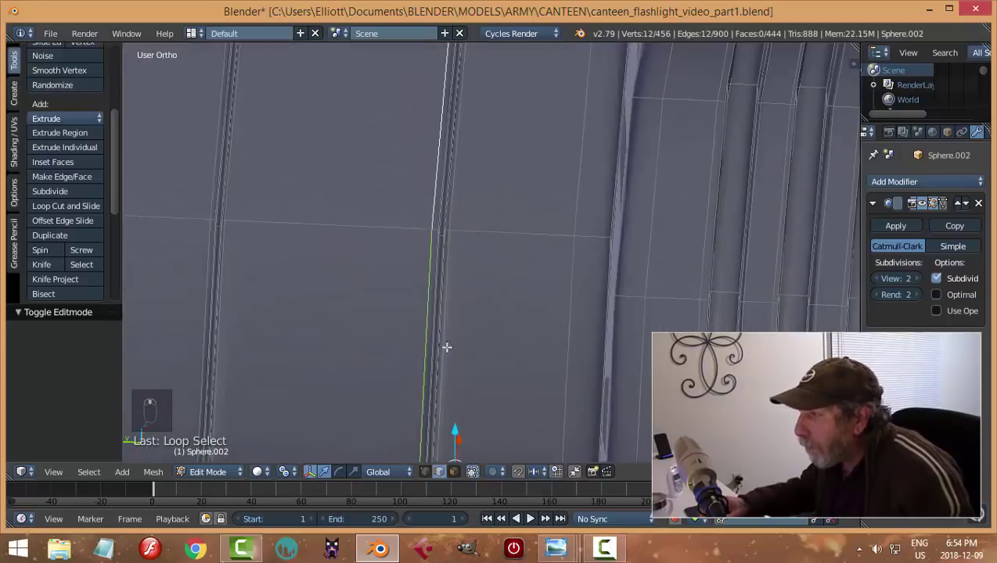
key(g)
key(y)
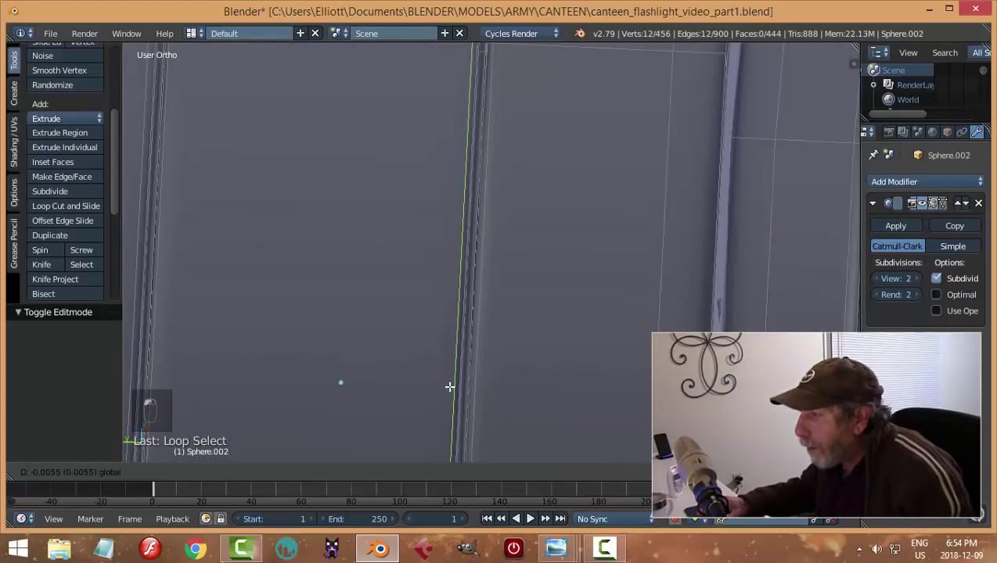
click(451, 386)
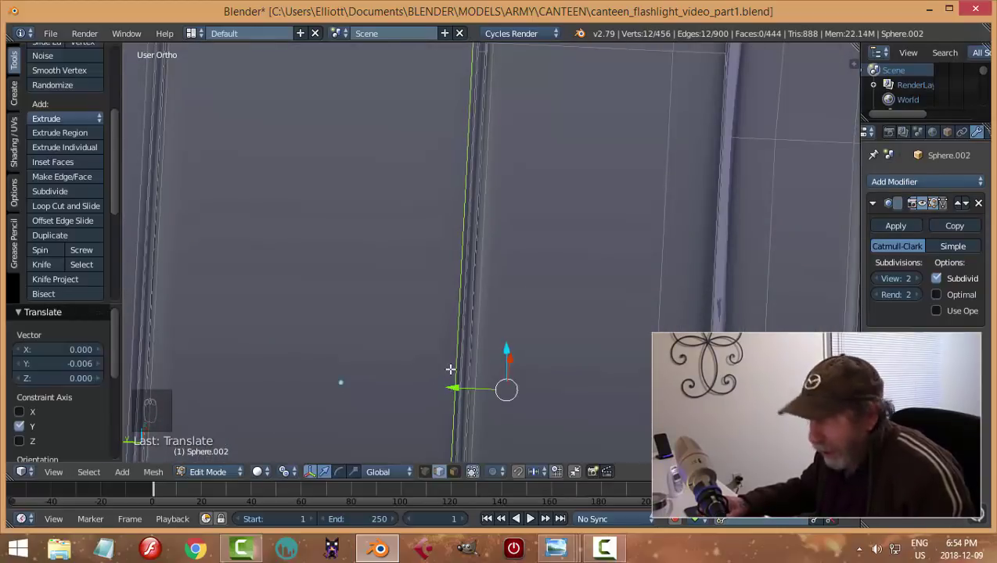
Return the collar to Object Mode, unhide the ridge bars and deselect everything.
key(a)
key(Tab)
scroll(458, 358, down, 3)
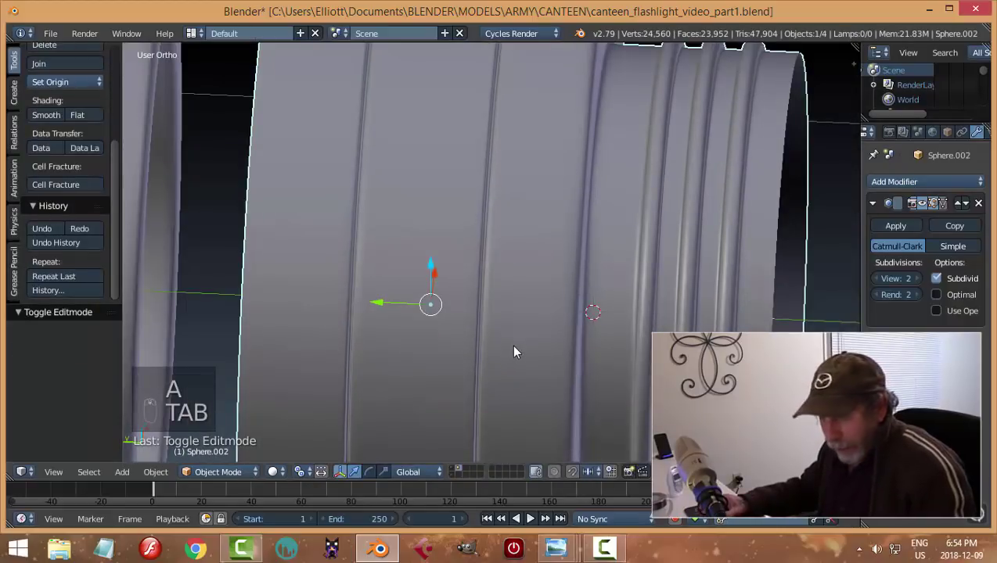
key(alt+h)
key(a)
scroll(511, 345, down, 3)
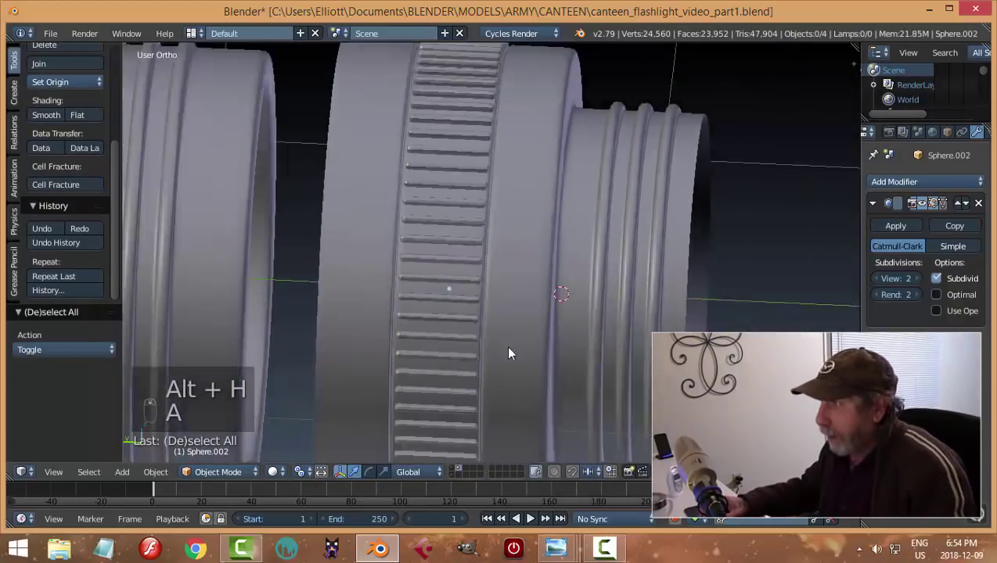
middle_drag(512, 323, 547, 313)
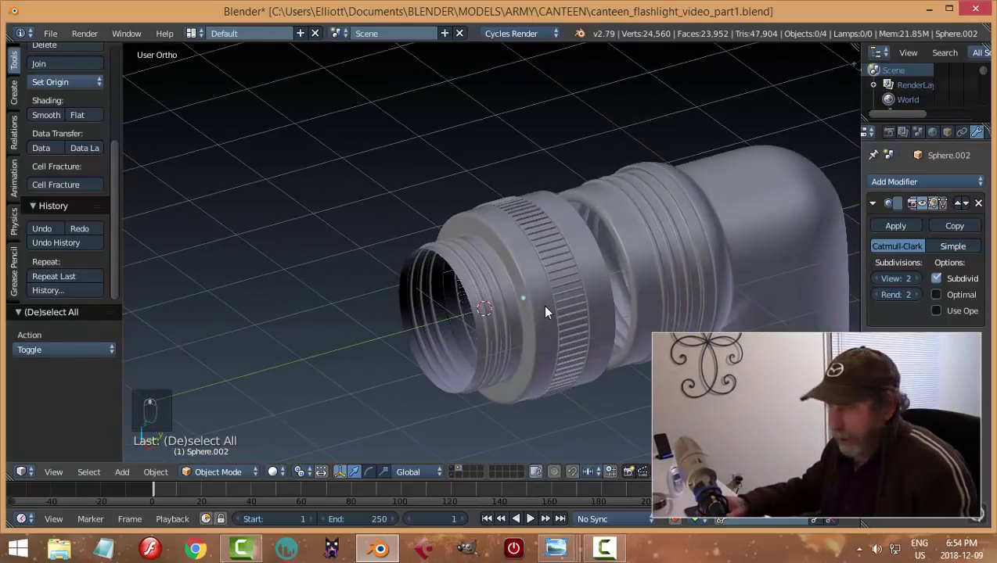
Save the file and set the pivot point to Median Point.
key(ctrl+s)
click(296, 473)
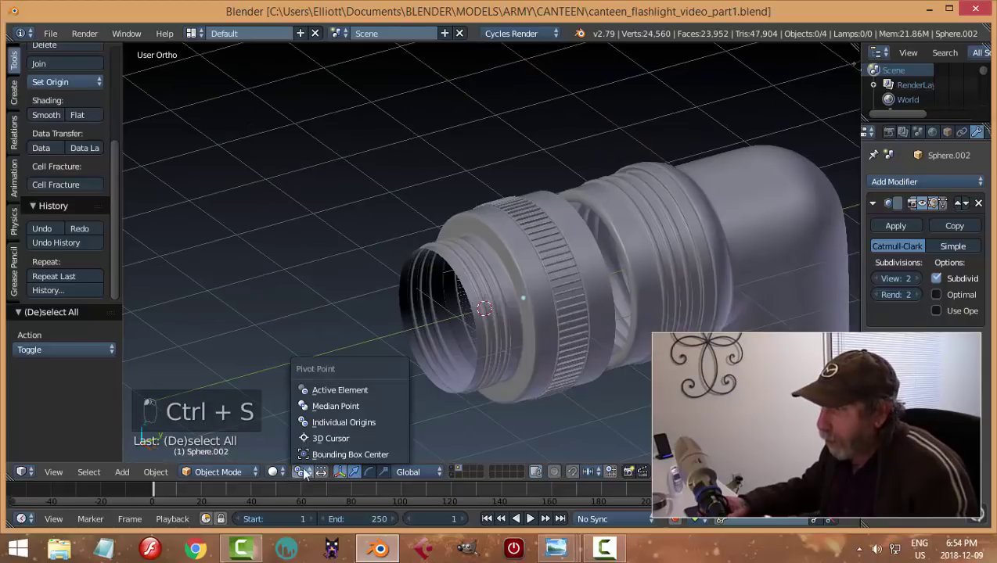
click(331, 407)
Check the modifiers on the collar and on the flashlight body, collapsing their settings.
middle_drag(575, 320, 477, 263)
right_click(477, 262)
middle_drag(546, 318, 500, 321)
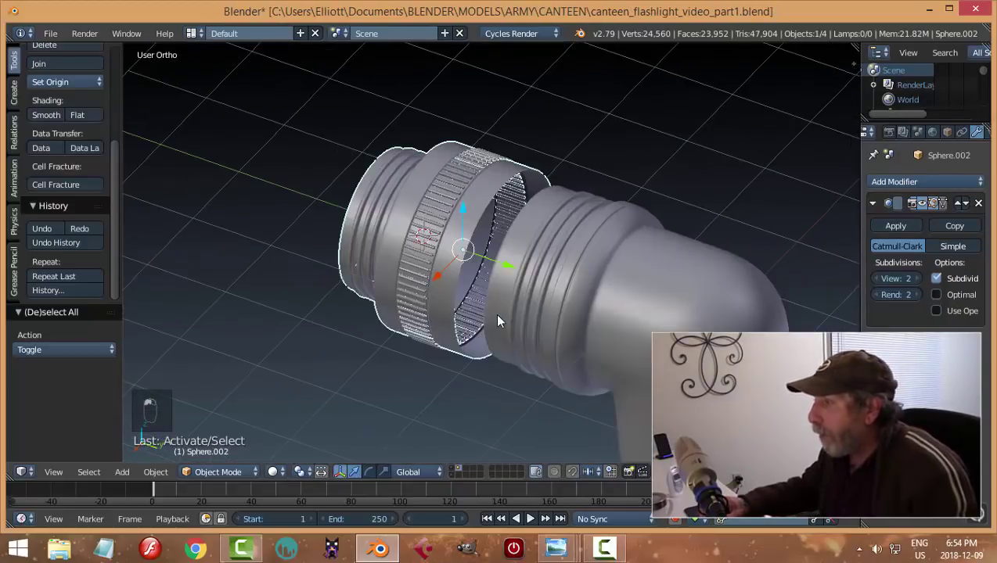
click(873, 203)
click(877, 181)
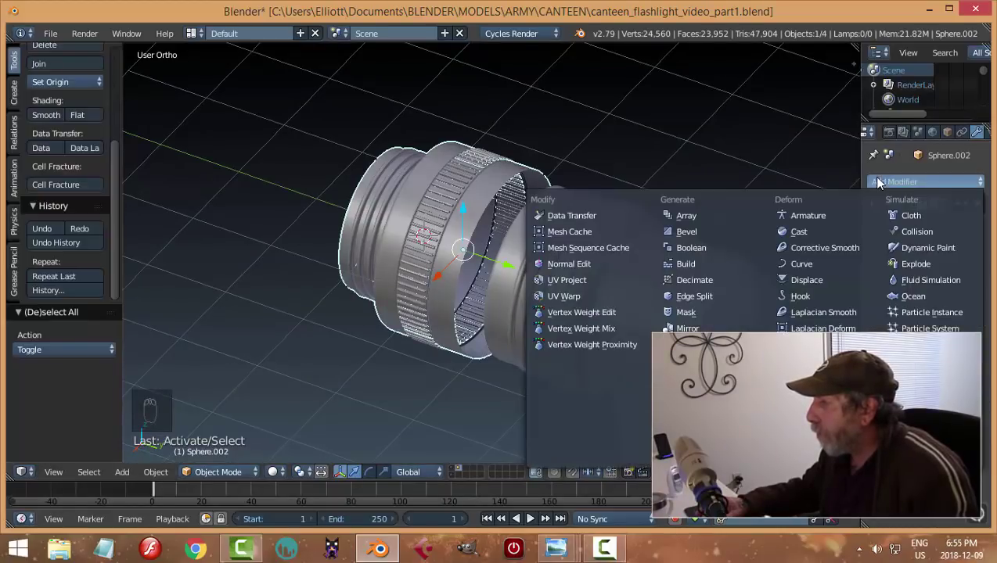
key(Escape)
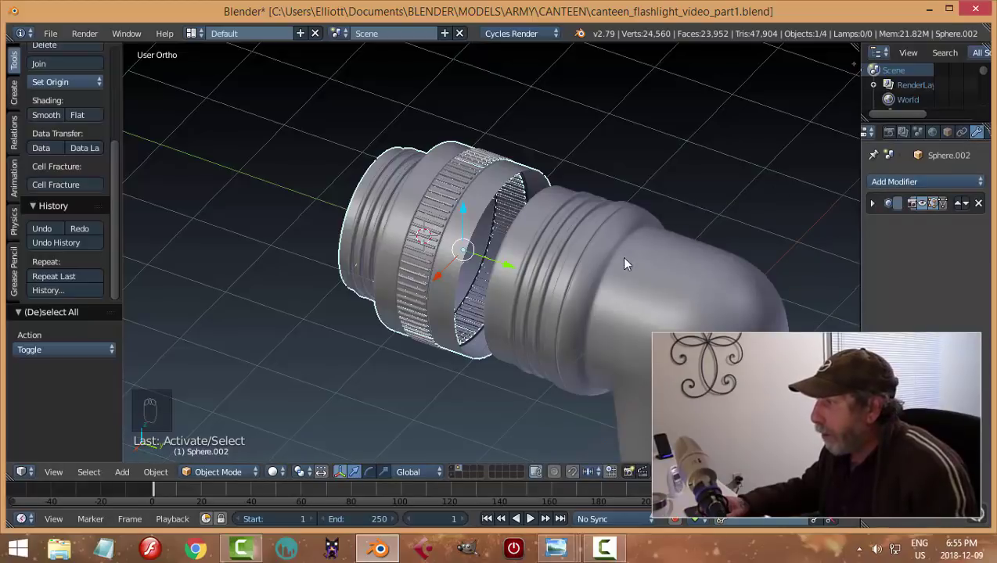
right_click(671, 258)
click(871, 203)
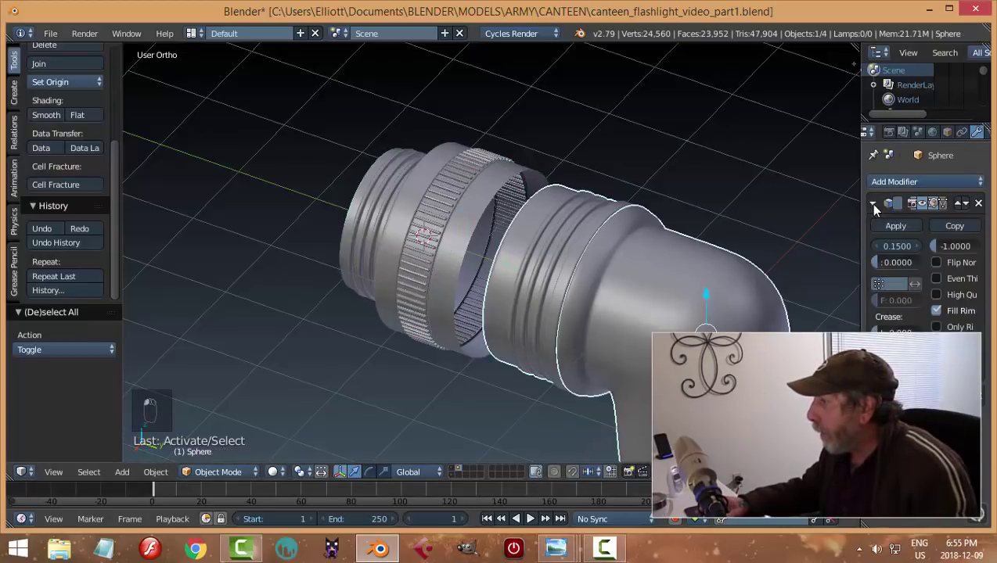
click(871, 203)
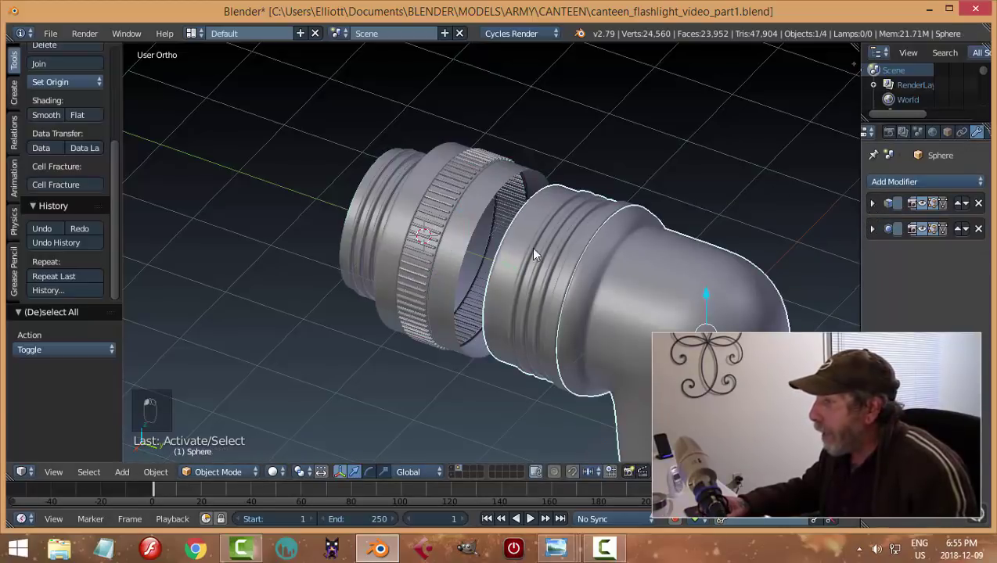
Link the flashlight body's modifiers to the collar, with the body as the active object.
right_click(472, 221)
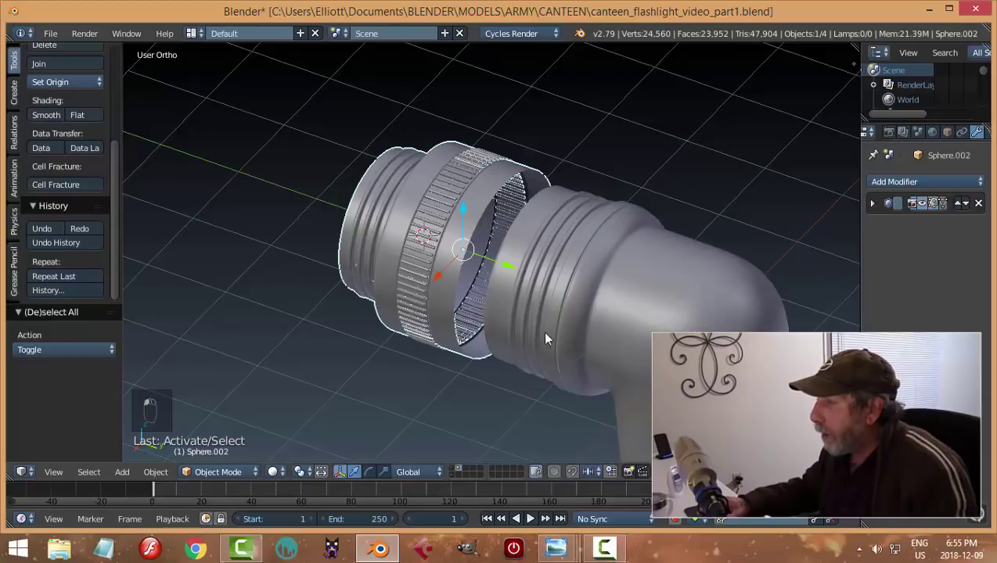
shift+right_click(519, 245)
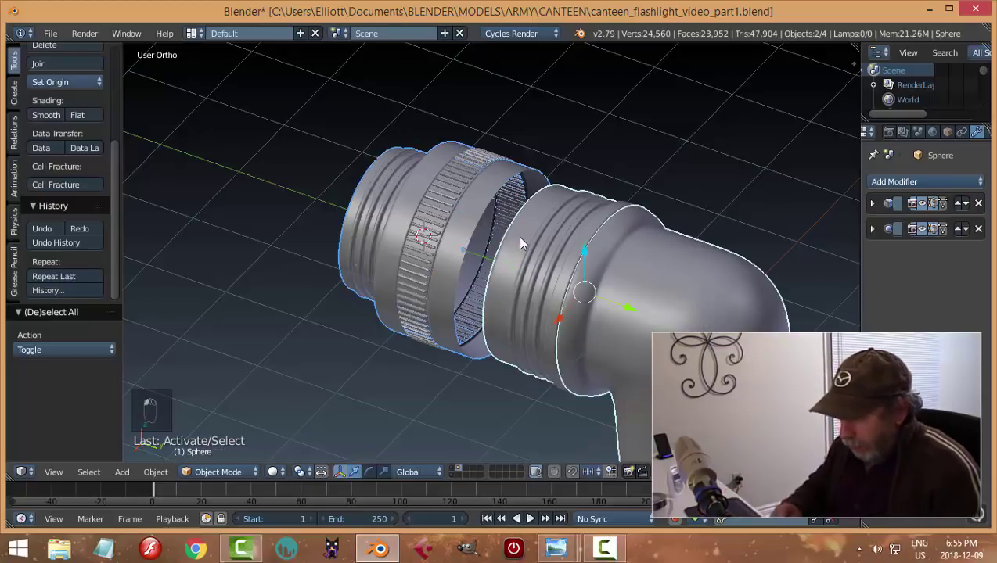
key(ctrl+l)
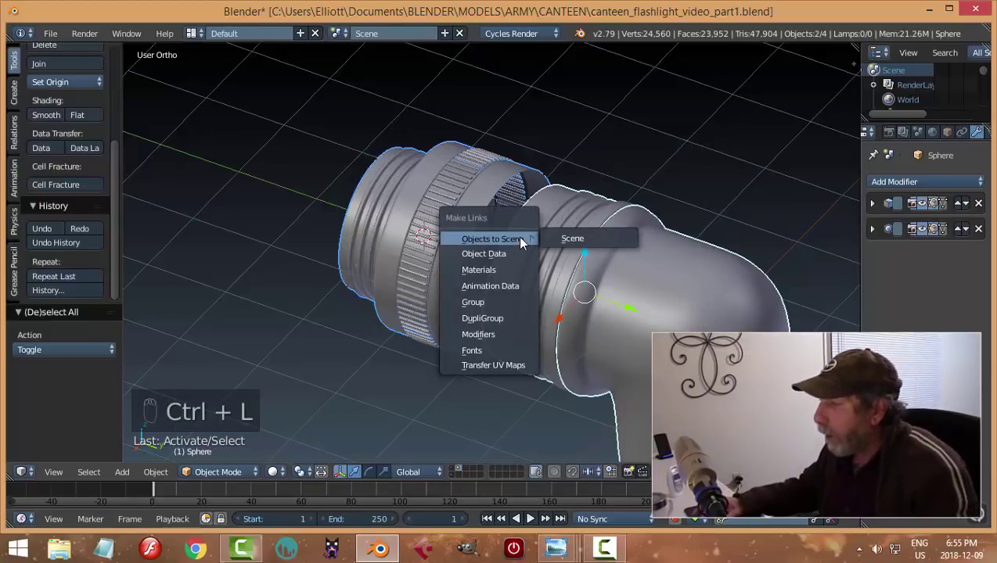
click(479, 334)
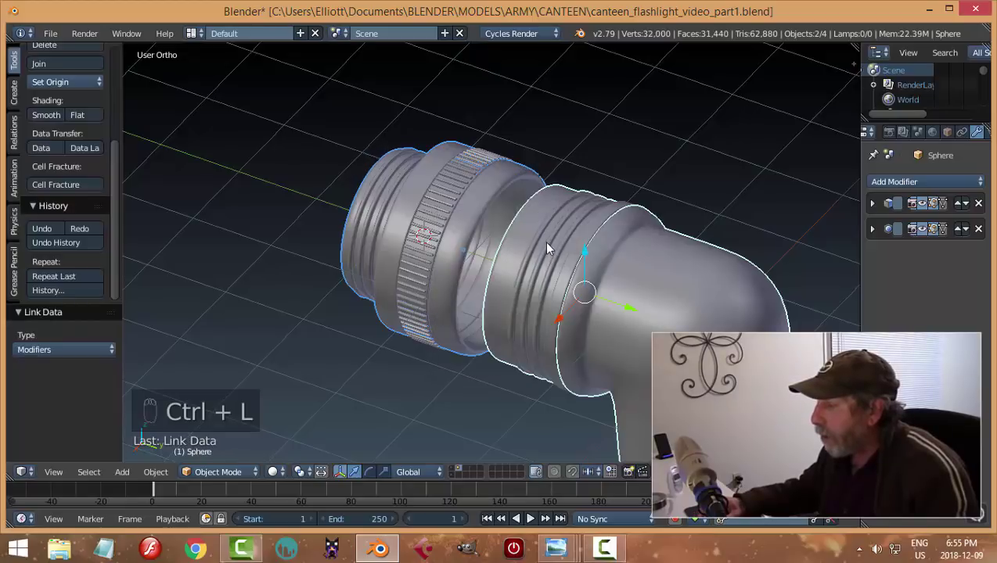
middle_drag(544, 241, 671, 234)
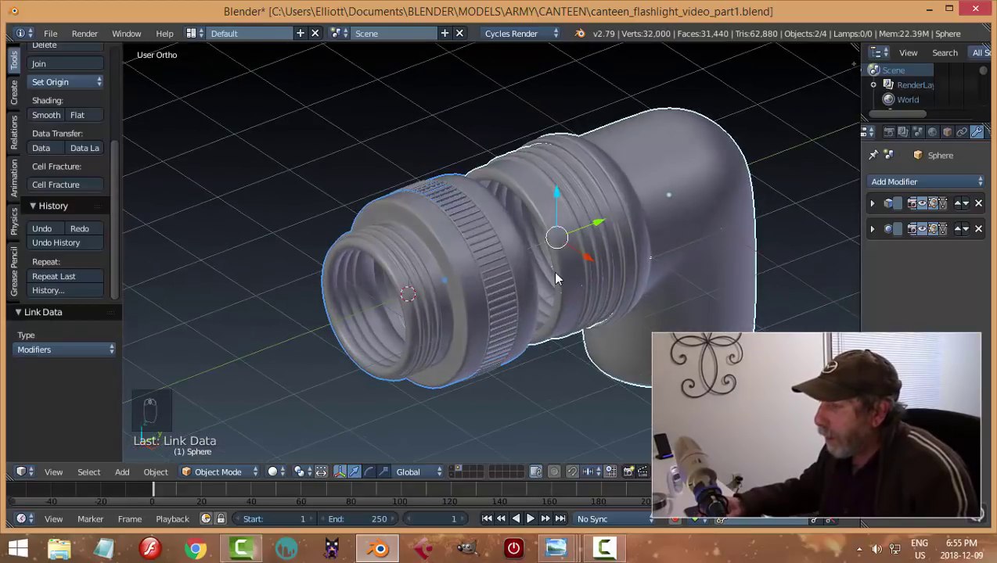
middle_drag(555, 277, 469, 269)
key(Tab)
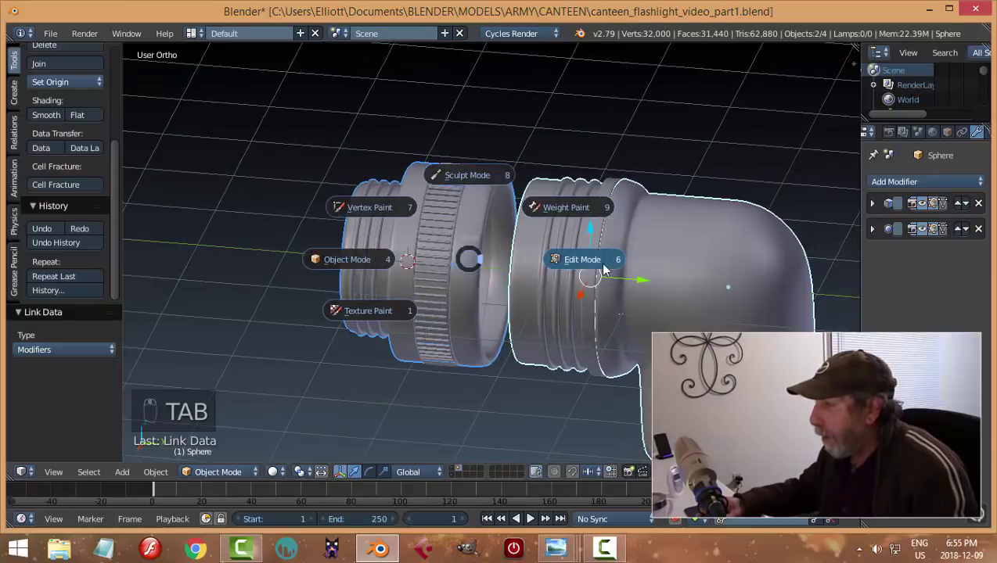
click(603, 269)
scroll(469, 223, up, 3)
key(Tab)
click(397, 207)
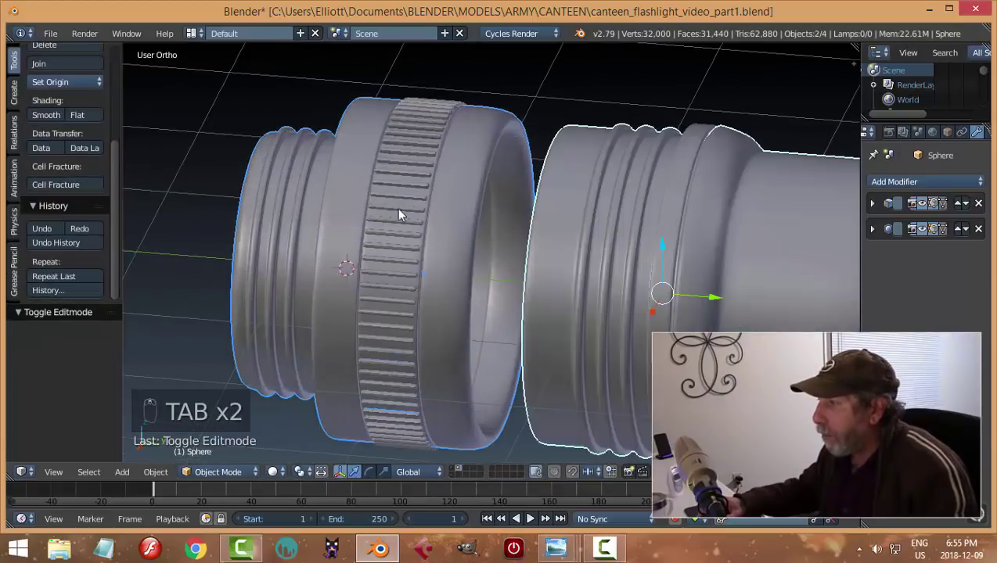
Add one loop cut to the collar's outer wall beside the open rim facing the body, slid about 0.74 toward the rim.
right_click(460, 180)
key(Tab)
click(503, 179)
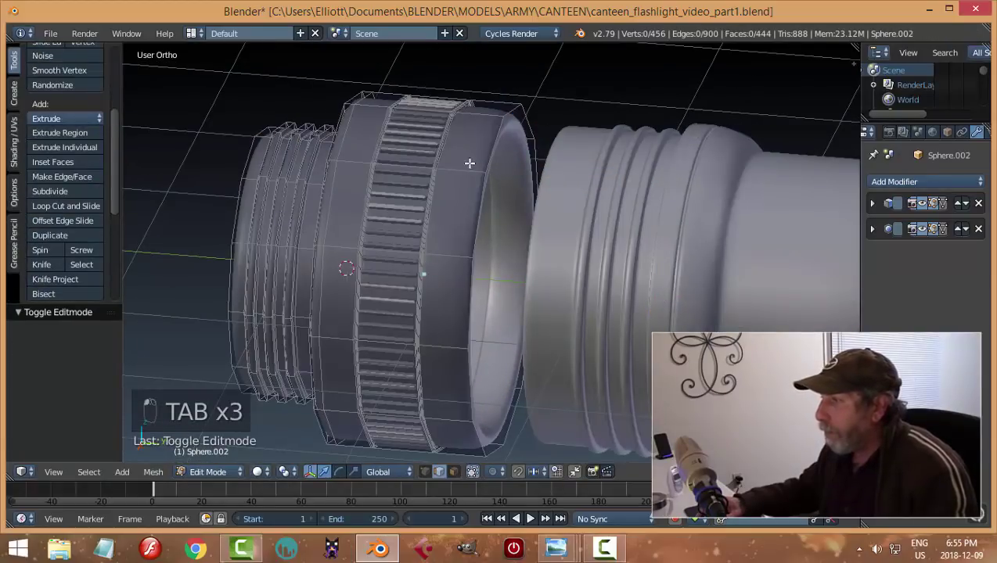
key(ctrl+r)
click(470, 172)
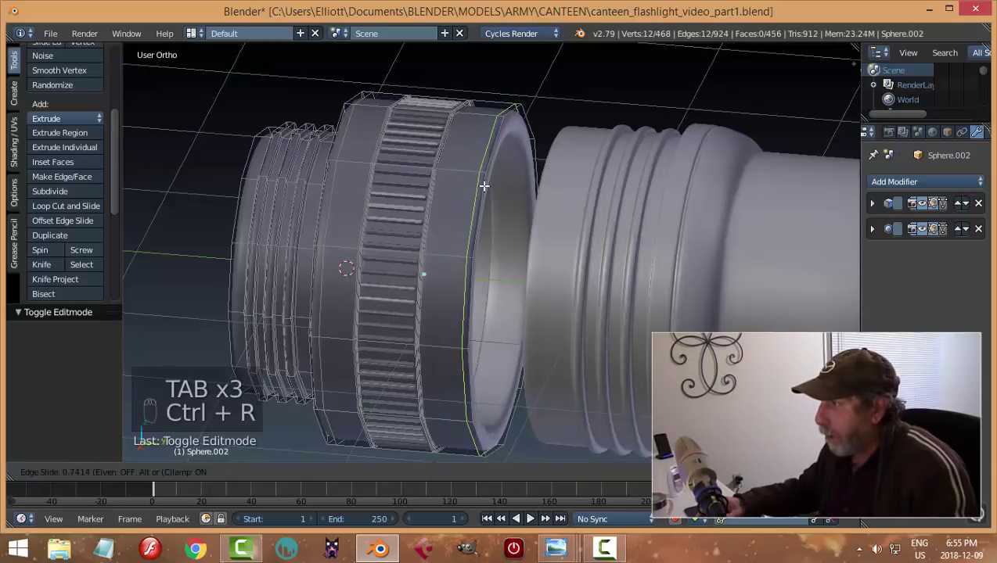
click(485, 188)
key(Tab)
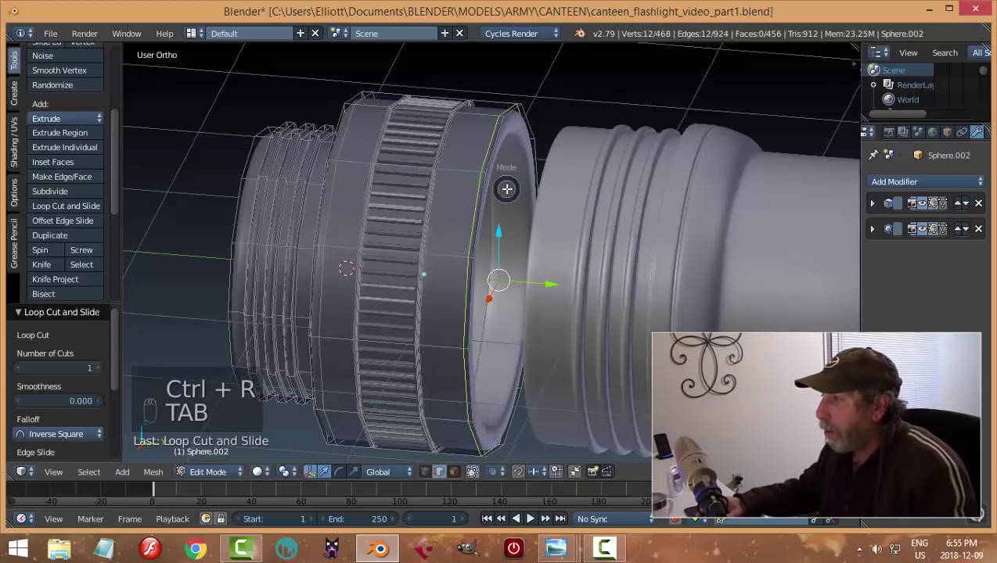
click(507, 194)
Add an unslid loop cut around the front end of the collar's threaded neck and return to Object Mode.
middle_drag(506, 194, 399, 188)
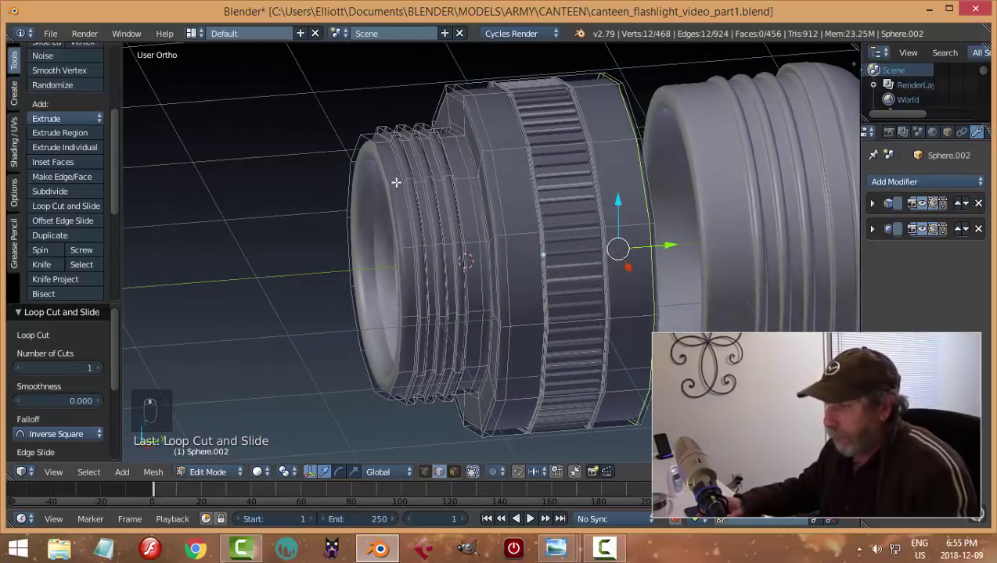
key(ctrl+r)
click(396, 182)
right_click(415, 183)
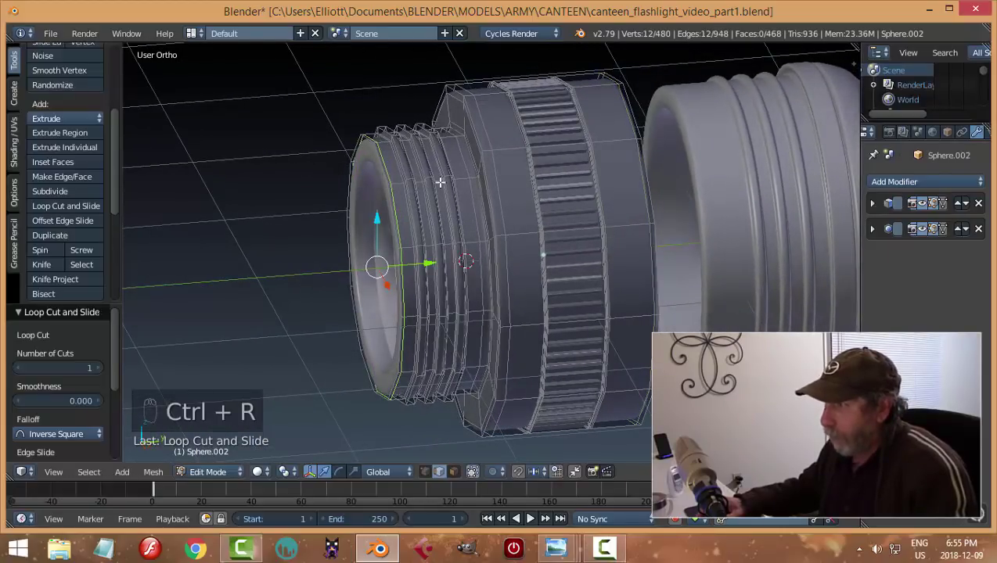
key(a)
key(Tab)
click(334, 184)
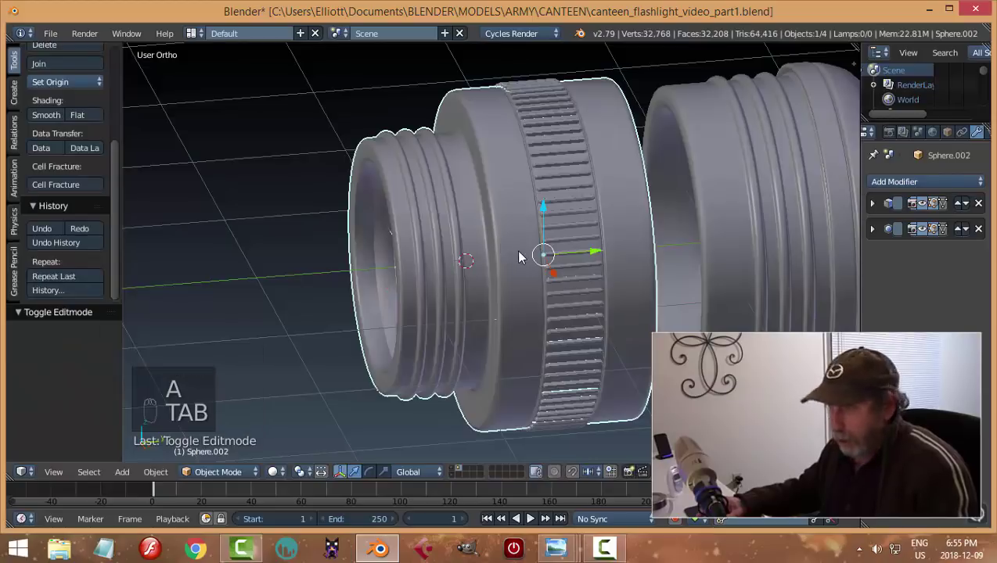
Select the collar together with its ridge bars and move them 0.065 along Y toward the body.
key(a)
key(a)
scroll(601, 260, down, 5)
middle_drag(605, 269, 520, 235)
scroll(518, 232, up, 1)
right_click(509, 217)
shift+right_click(479, 220)
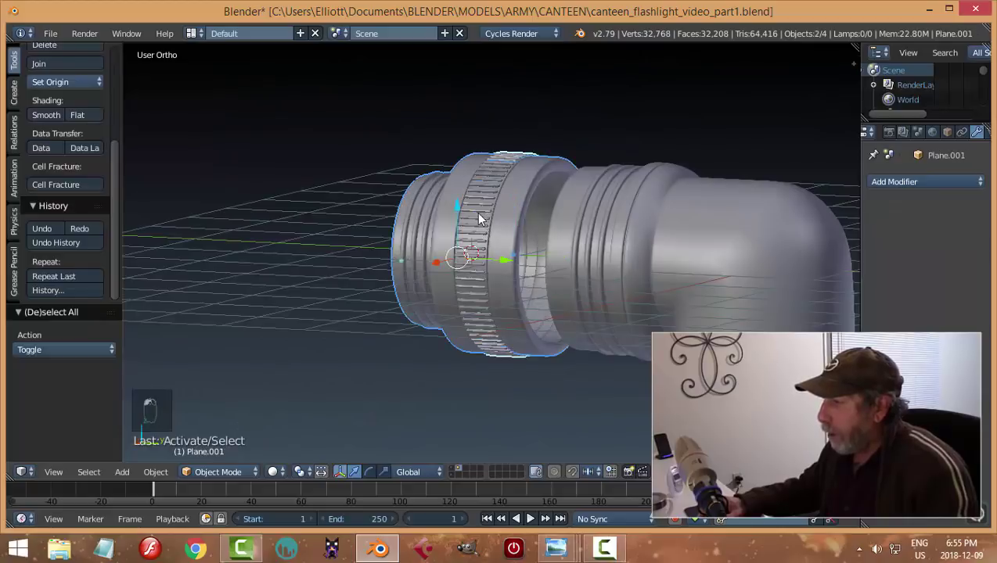
key(g)
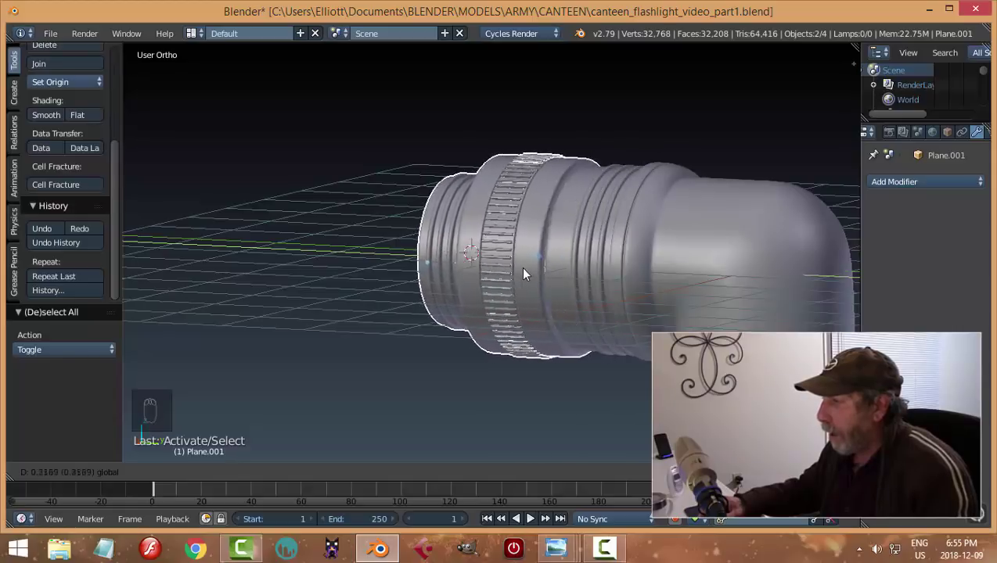
click(503, 263)
middle_drag(452, 278, 482, 294)
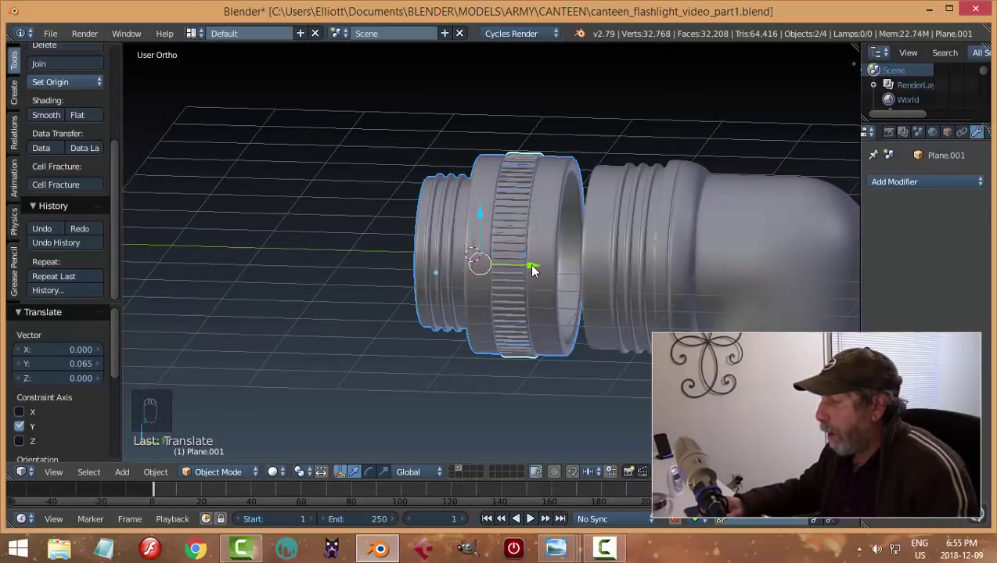
Slide the collar and its ridge bars 1.081 along Y onto the body, and pull them back 1.624 along Y.
key(g)
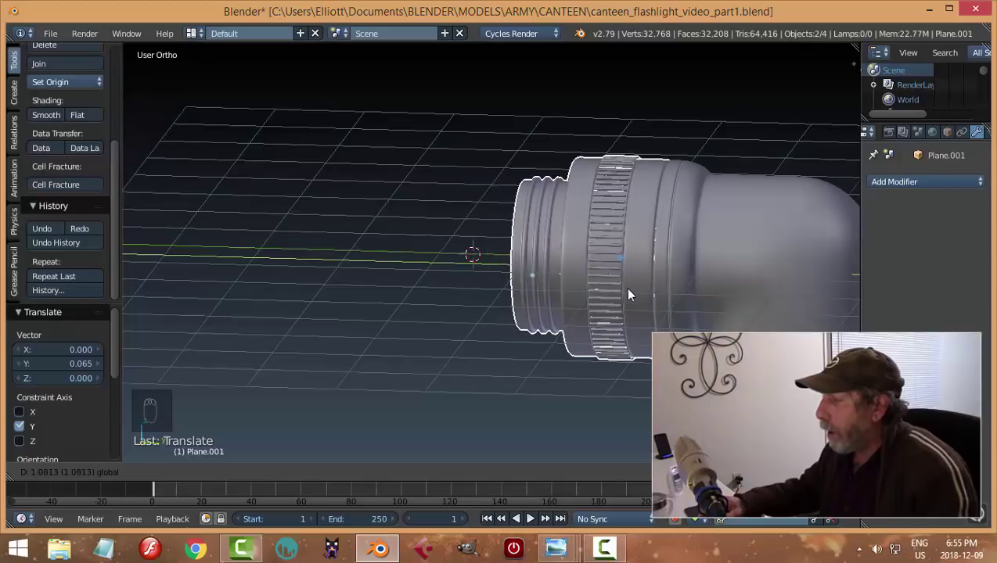
click(628, 290)
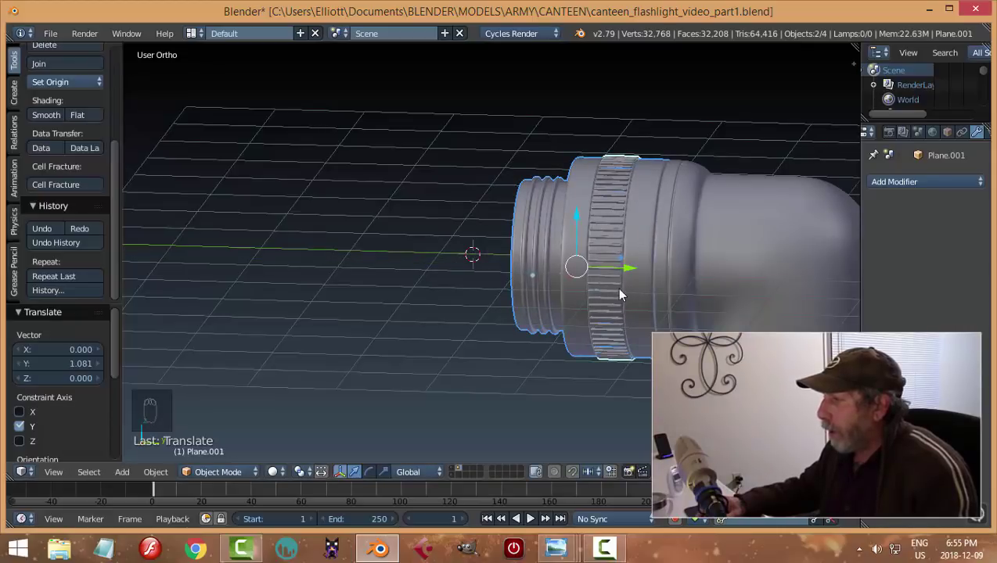
drag(630, 273, 498, 265)
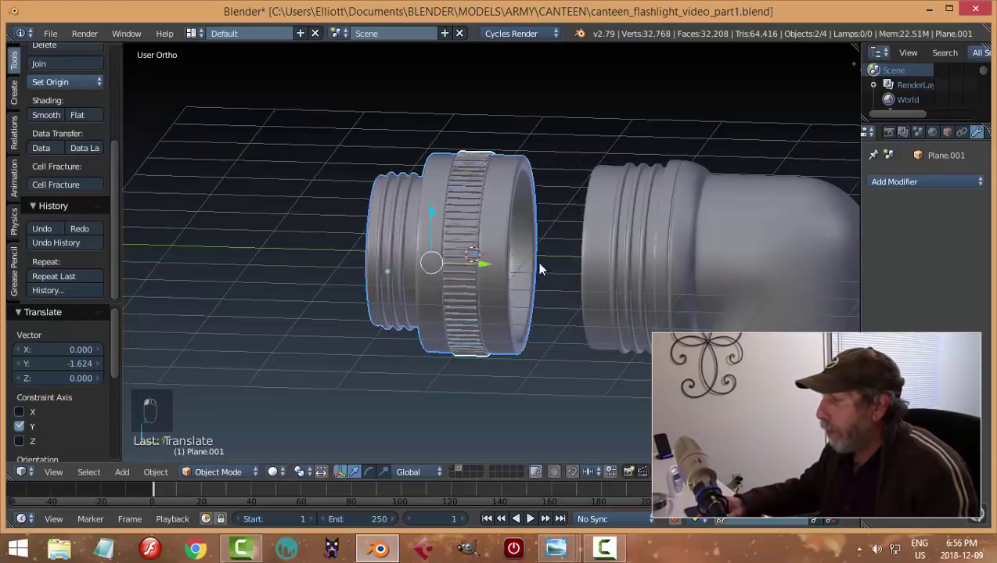
middle_drag(540, 270, 480, 273)
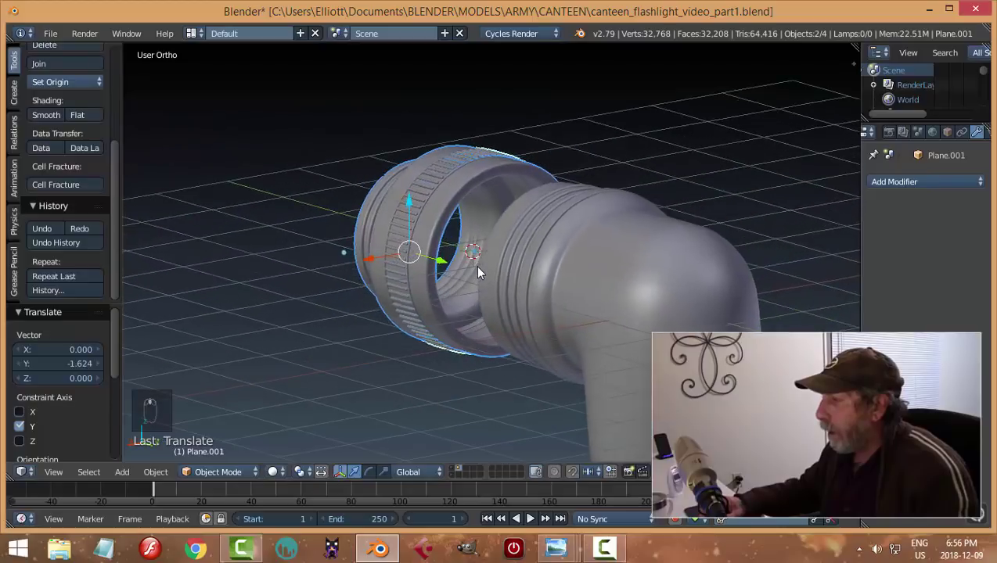
Reduce the collar's Solidify thickness to 0.107.
right_click(502, 176)
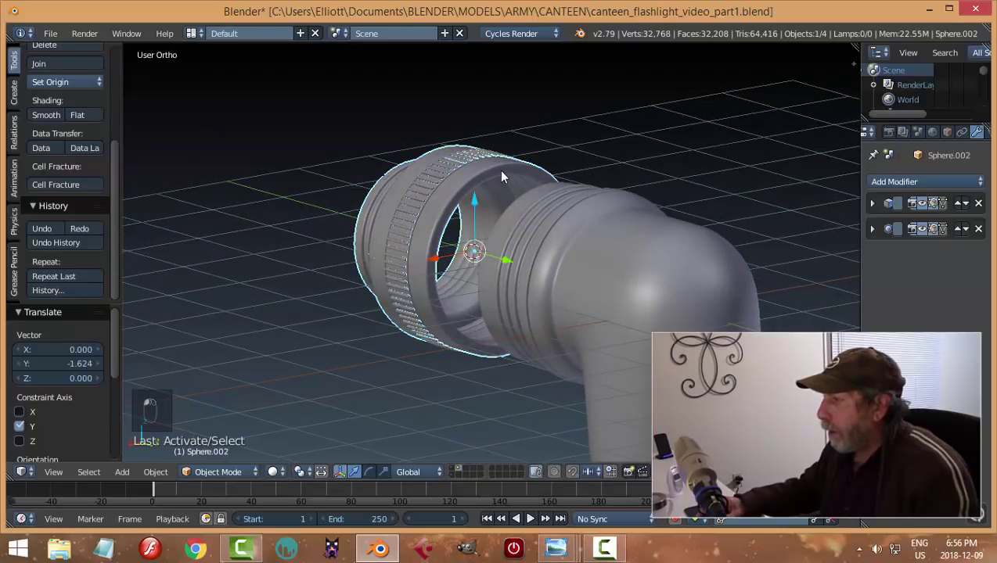
click(870, 204)
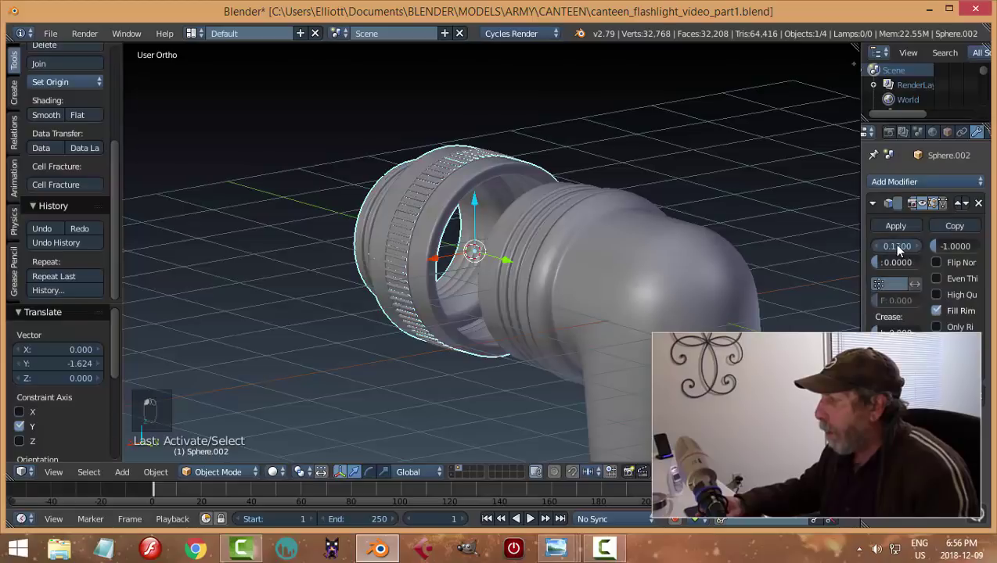
drag(877, 247, 868, 247)
middle_drag(570, 211, 507, 231)
Select the collar together with its ridge bars and move them 0.318 along Y toward the body.
right_click(459, 207)
shift+right_click(503, 191)
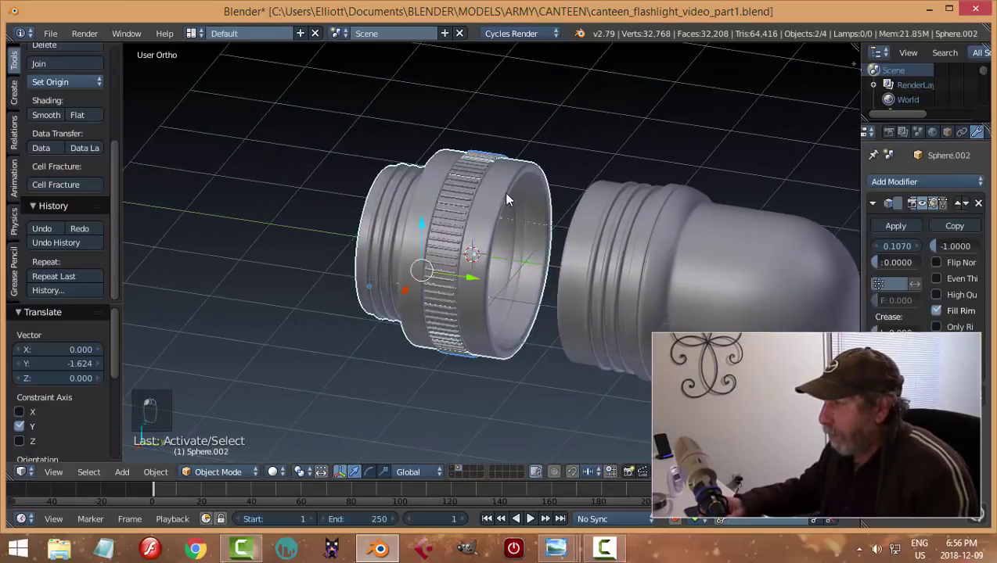
key(g)
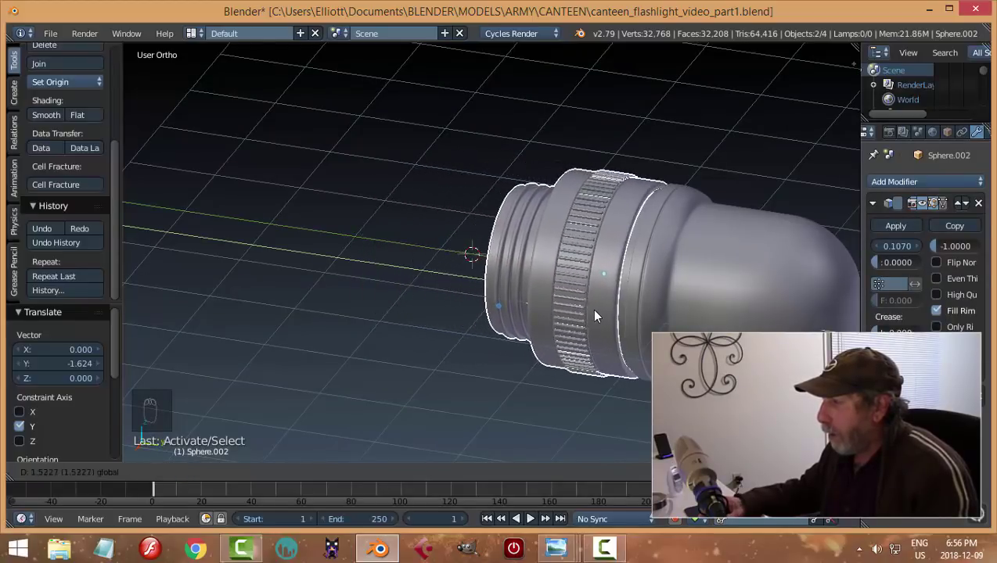
click(495, 284)
Reduce the collar's Solidify thickness further to 0.077.
middle_drag(614, 270, 532, 258)
scroll(543, 266, up, 2)
scroll(537, 263, up, 2)
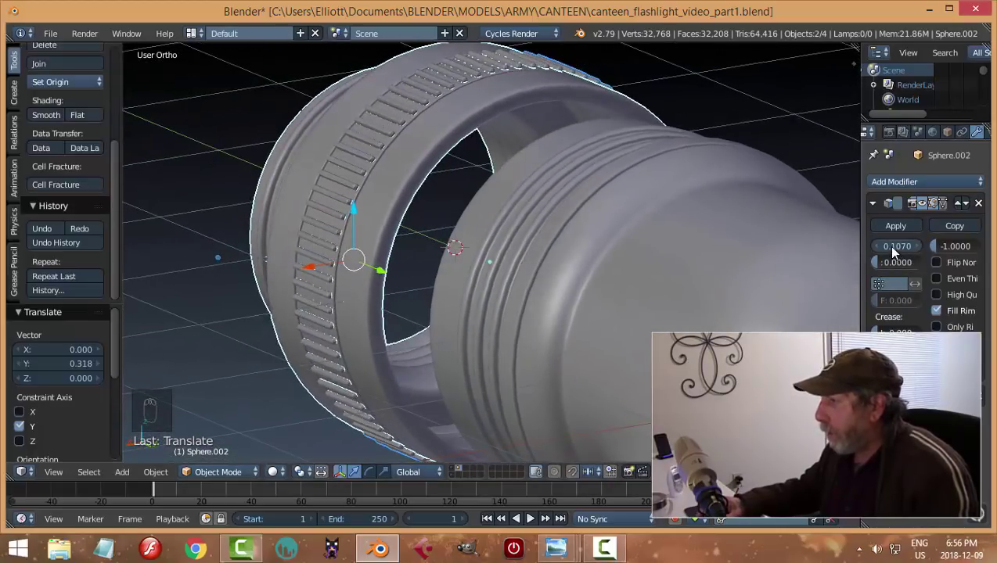
drag(887, 246, 866, 246)
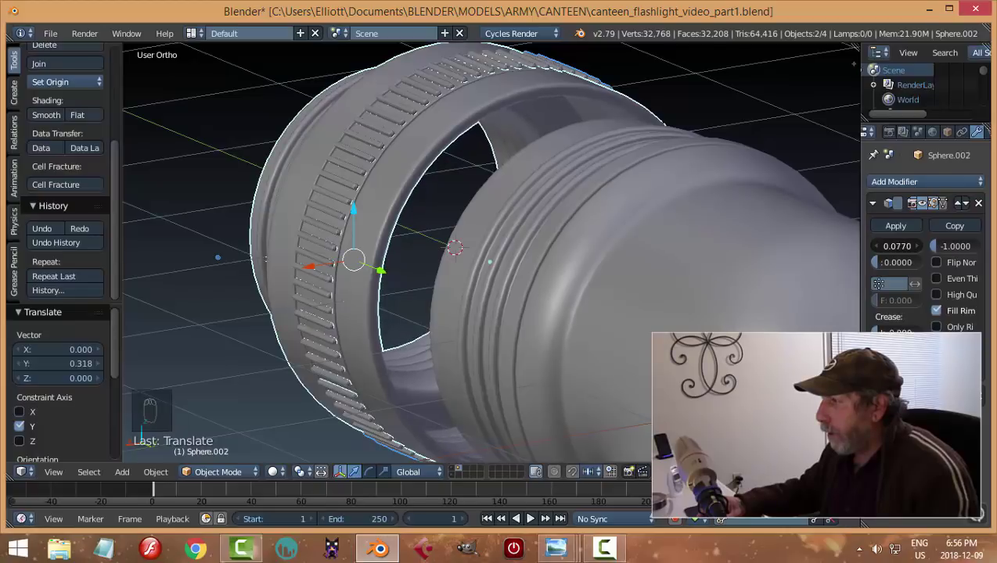
Compare the collar's wall and opening with the disassembled flashlight in the reference photo 0-c1fe057b-800.jpg, and return to Blender.
scroll(548, 222, down, 3)
middle_drag(547, 222, 657, 313)
mouse_move(556, 548)
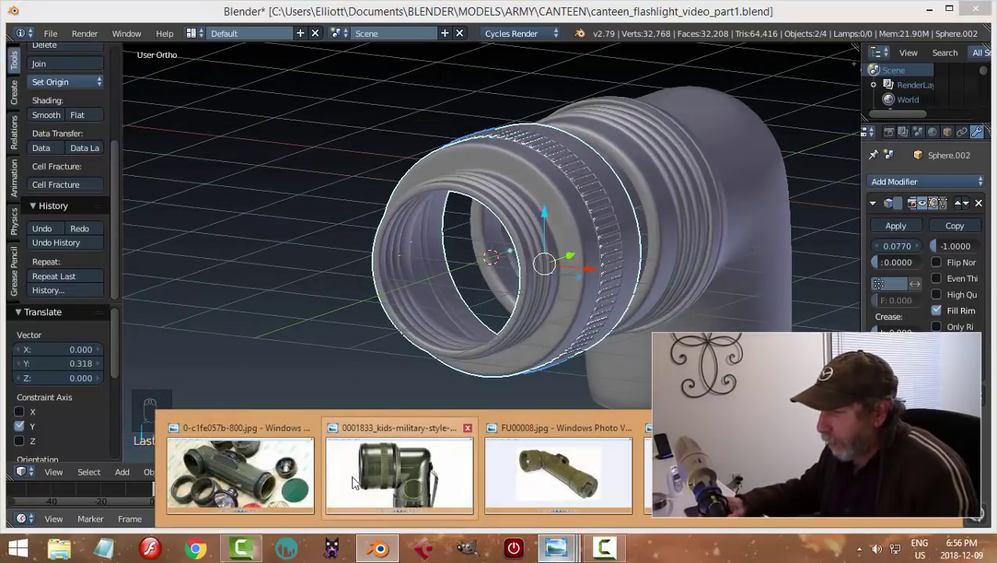
click(290, 475)
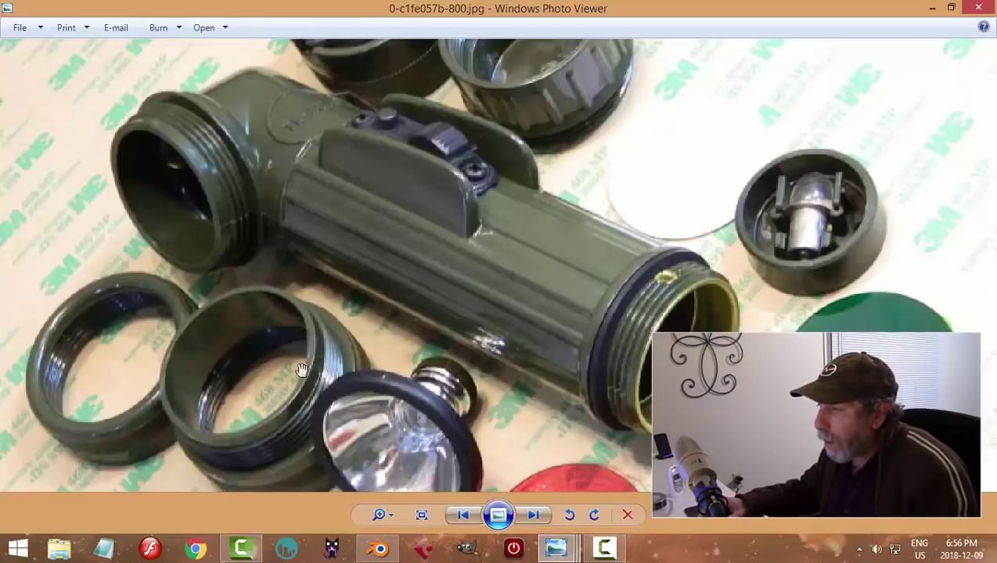
click(378, 550)
Test-fit the collar and ridge bars by moving them 1.292 along Y onto the body and back 1.076.
key(KP_3)
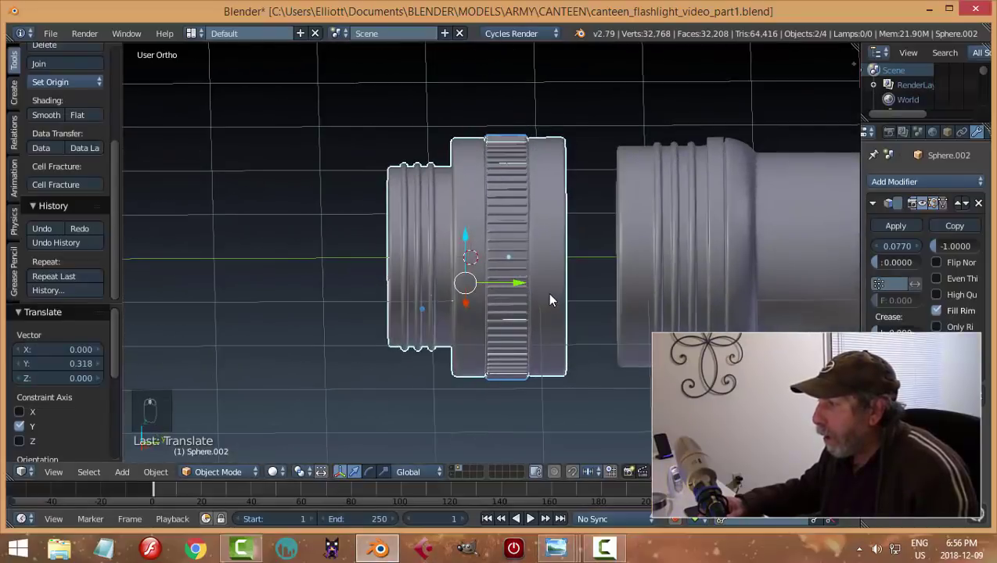
key(g)
key(y)
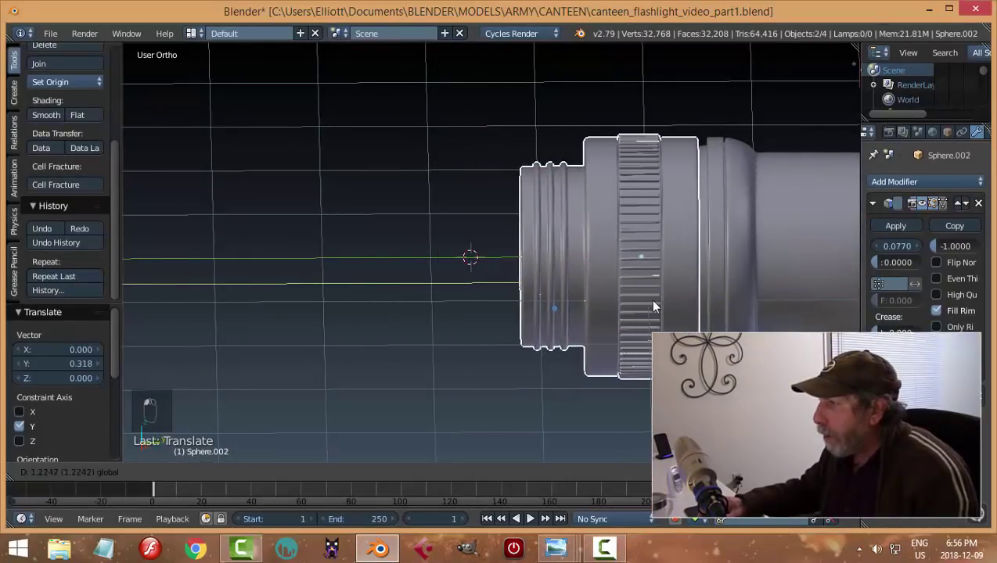
click(660, 305)
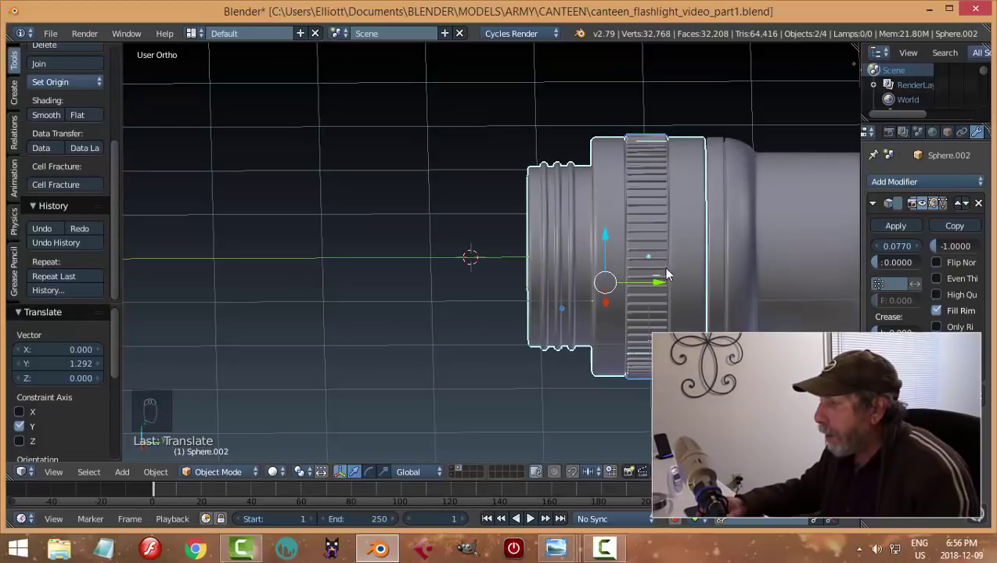
drag(659, 283, 539, 290)
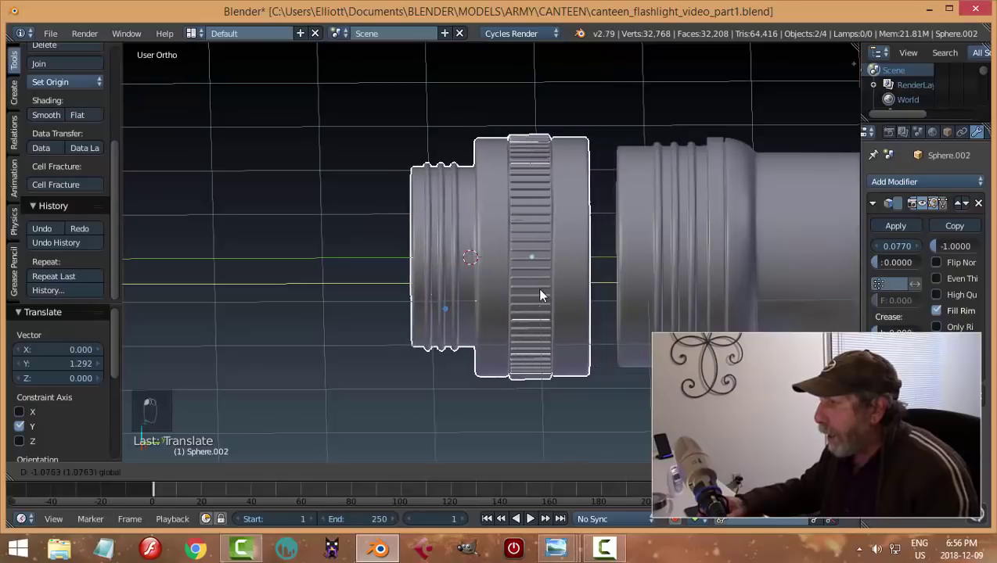
middle_drag(679, 261, 569, 184)
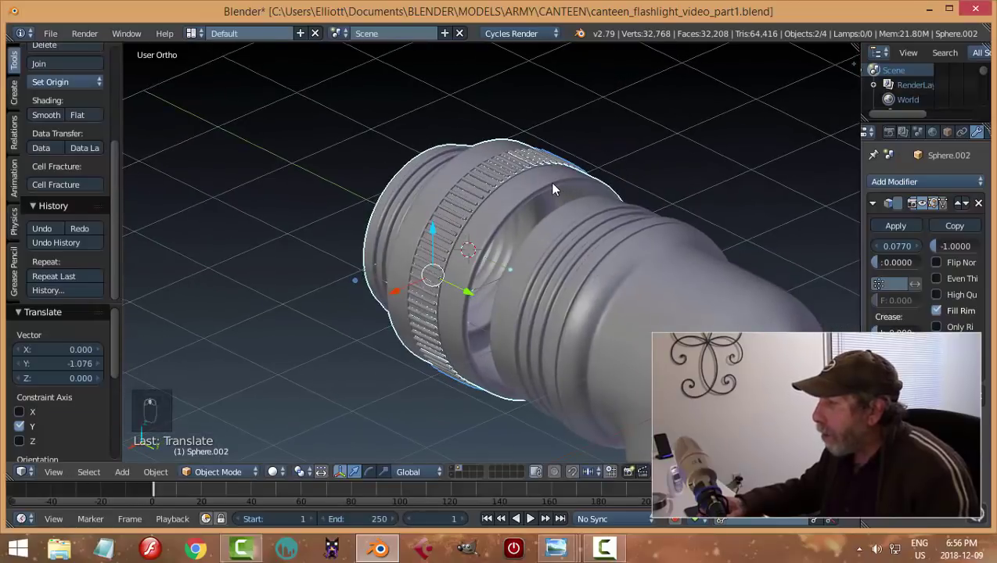
Check the flashlight body's Solidify thickness and set the collar's thickness to the same 0.15.
right_click(610, 213)
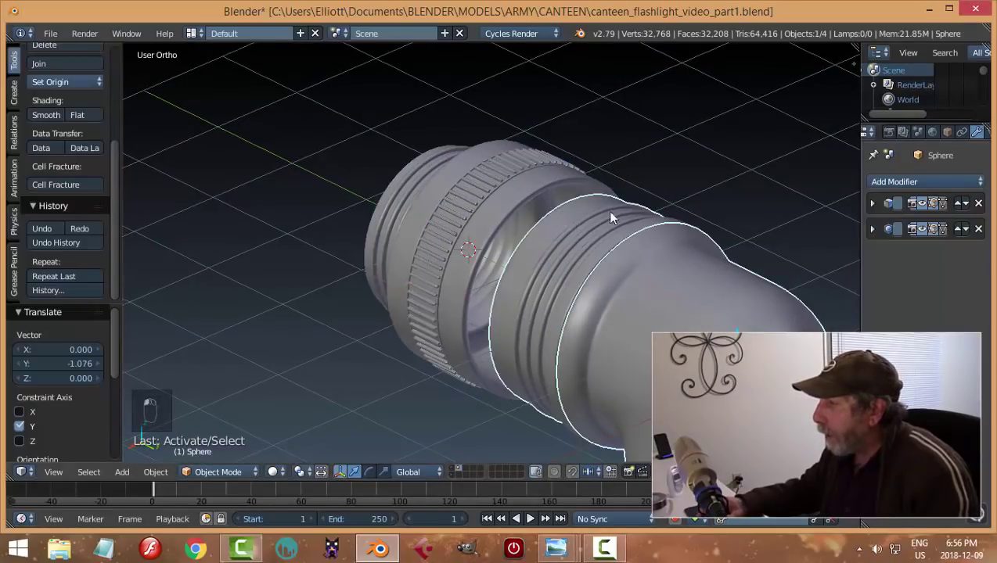
click(873, 203)
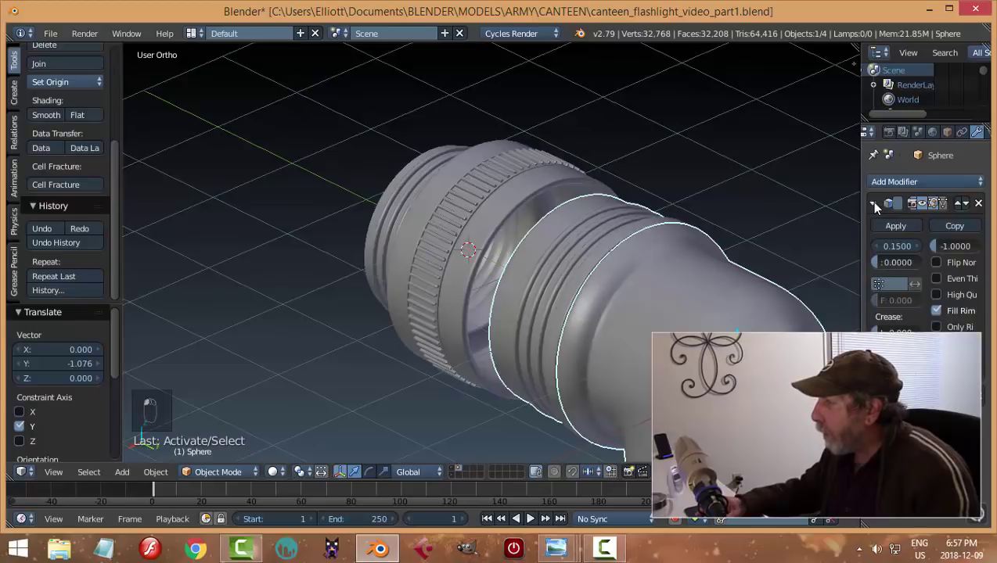
click(873, 203)
click(873, 203)
click(873, 204)
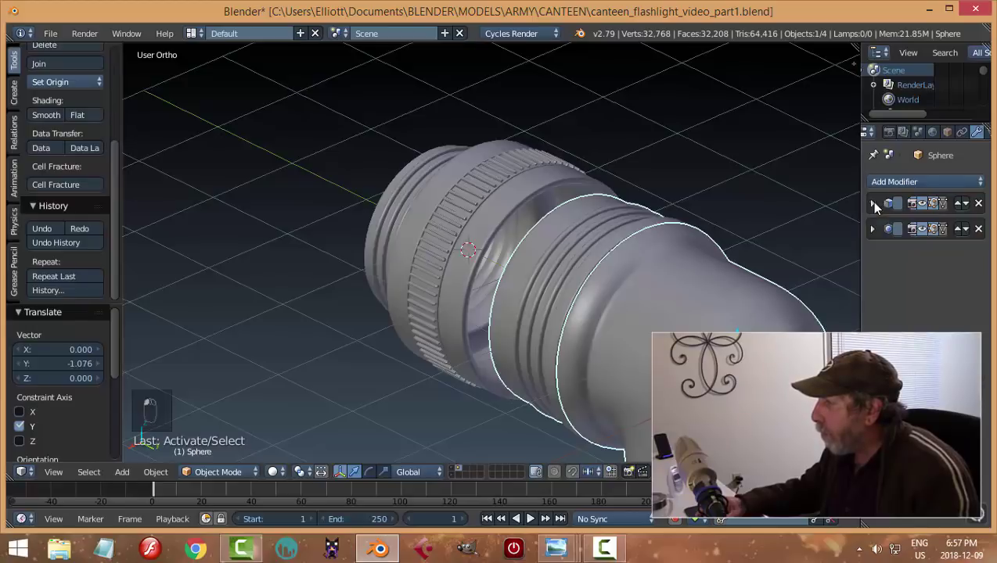
right_click(559, 192)
click(897, 246)
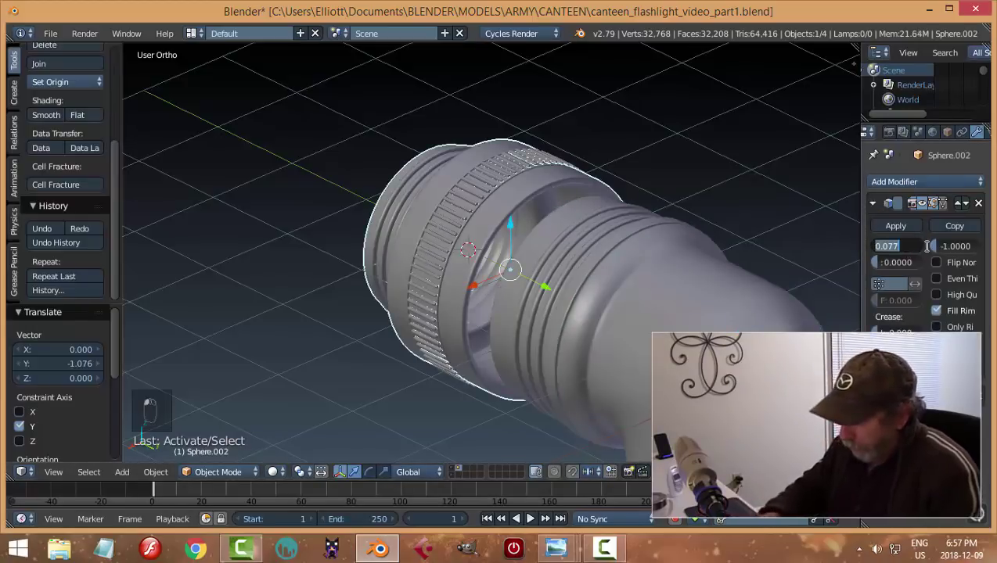
key(Return)
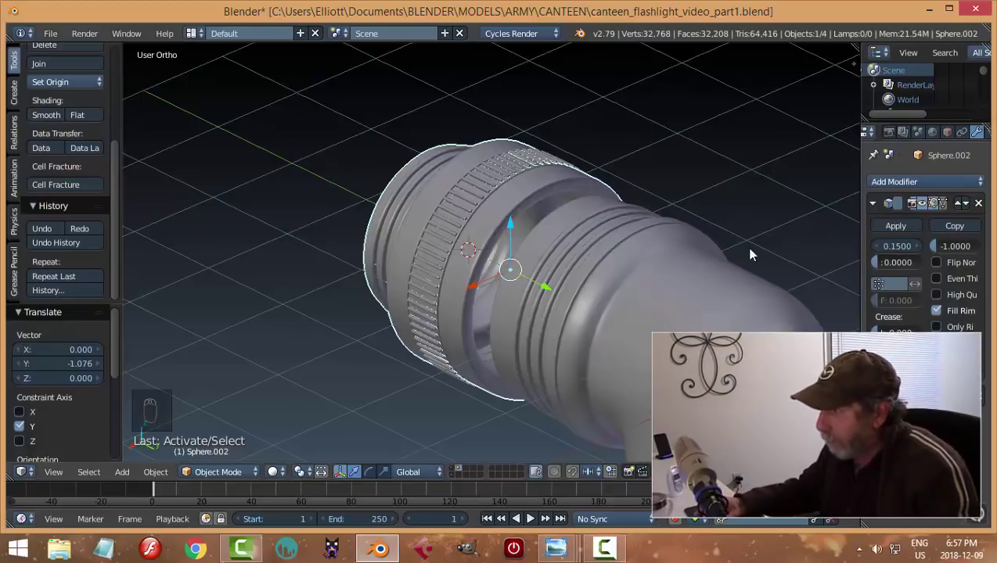
Enter Edit Mode on the flashlight body and select only the edge loop around its open rim facing the collar.
key(a)
middle_drag(626, 244, 646, 172)
right_click(646, 173)
middle_drag(749, 192, 682, 231)
key(Tab)
key(a)
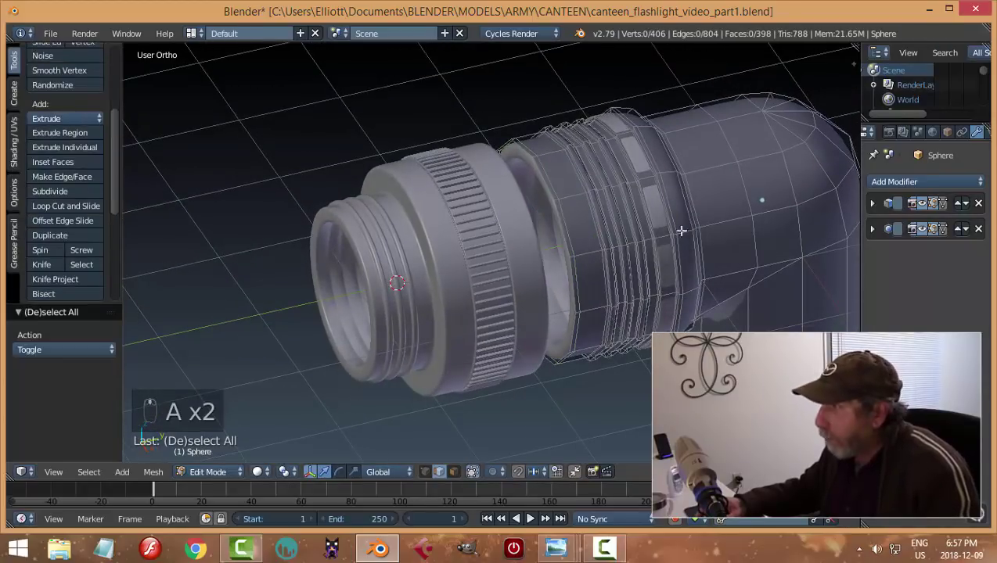
alt+right_click(551, 189)
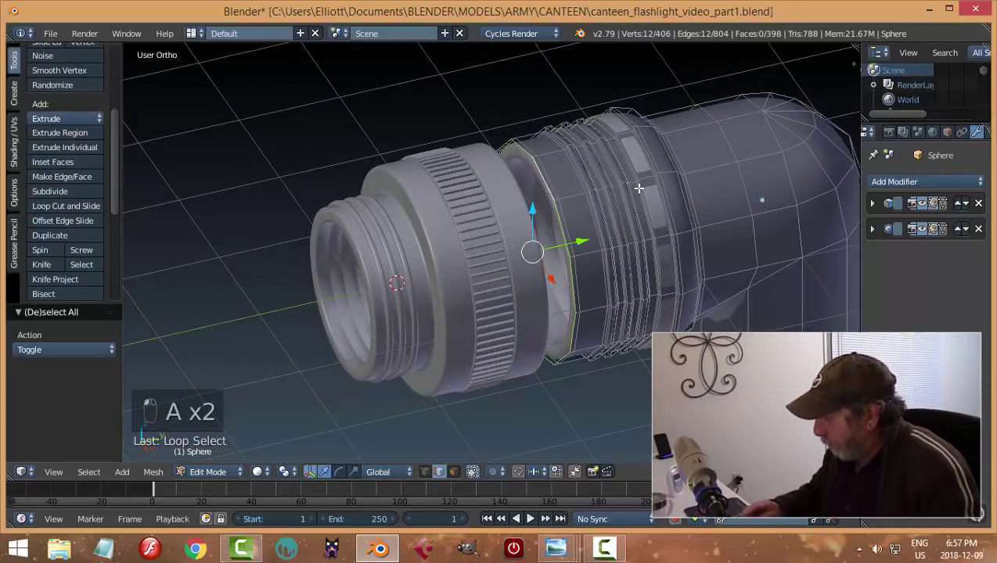
Grow the selection ring by ring from the rim across the body's threaded neck, and shrink it back by one ring.
key(ctrl+KP_Add)
key(ctrl+KP_Add)
key(ctrl+KP_Add)
key(ctrl+KP_Add)
key(ctrl+KP_Add)
key(ctrl+KP_Add)
key(ctrl+KP_Add)
key(ctrl+KP_Add)
key(ctrl+KP_Add)
key(ctrl+KP_Add)
key(ctrl+KP_Add)
key(ctrl+KP_Add)
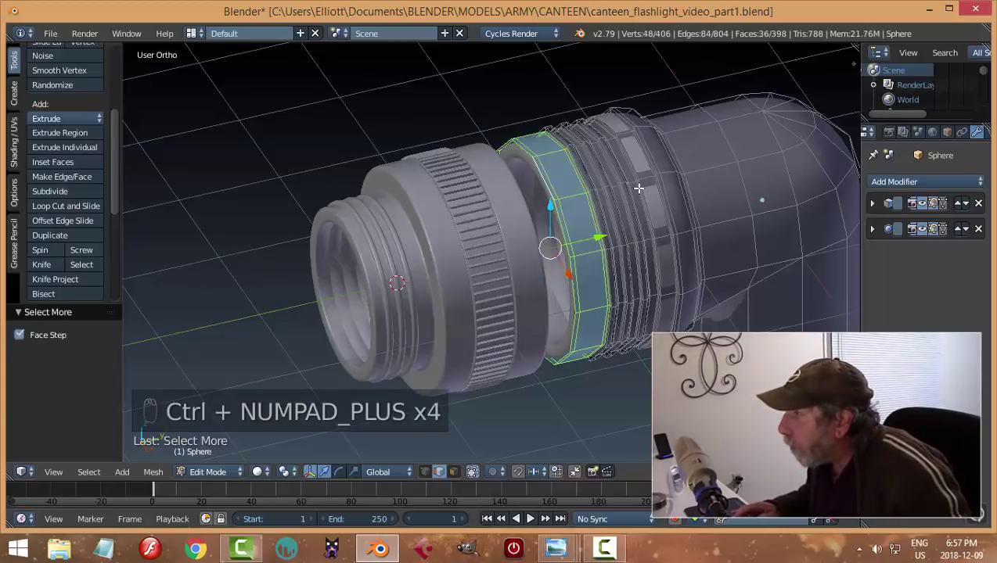
key(ctrl+KP_Add)
key(ctrl+KP_Add)
key(ctrl+KP_Add)
key(ctrl+KP_Add)
key(ctrl+KP_Add)
key(ctrl+KP_Add)
key(ctrl+KP_Add)
key(ctrl+KP_Add)
key(ctrl+KP_Add)
key(ctrl+KP_Add)
key(ctrl+KP_Add)
key(ctrl+KP_Add)
key(ctrl+KP_Add)
key(ctrl+KP_Add)
key(ctrl+KP_Add)
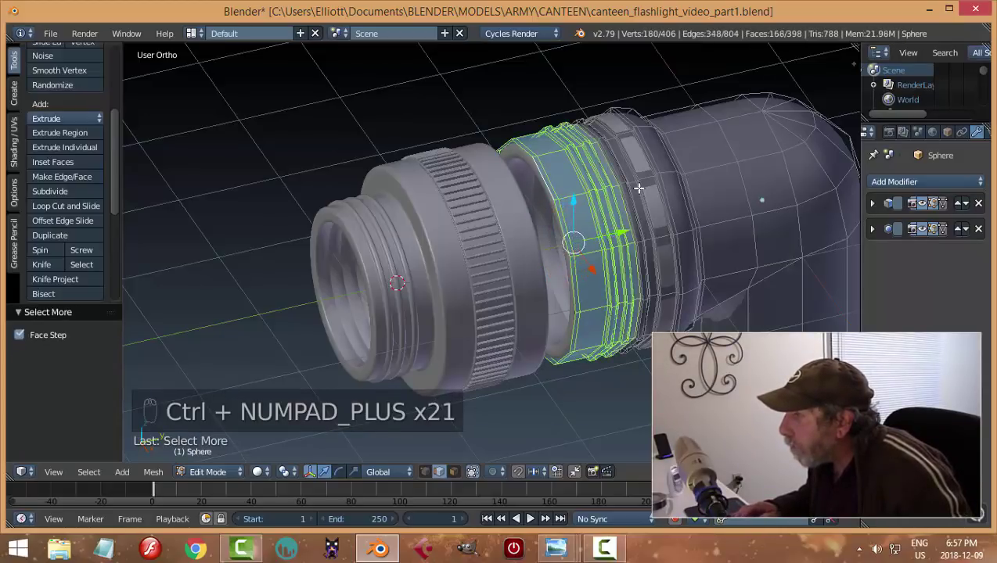
key(ctrl+KP_Add)
key(ctrl+KP_Add)
key(ctrl+KP_Add)
key(ctrl+KP_Add)
key(ctrl+KP_Add)
key(ctrl+KP_Add)
key(ctrl+KP_Add)
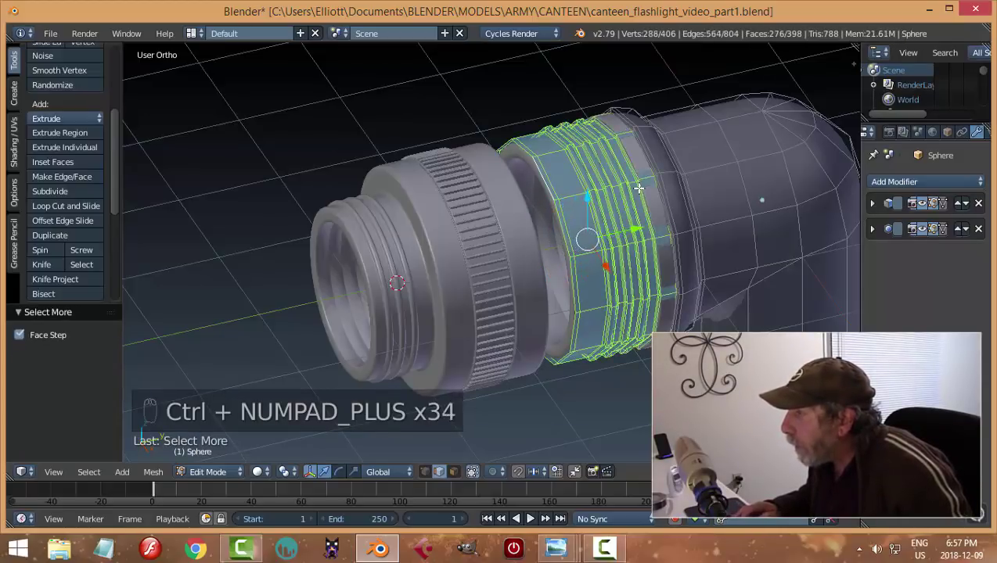
key(ctrl+KP_Add)
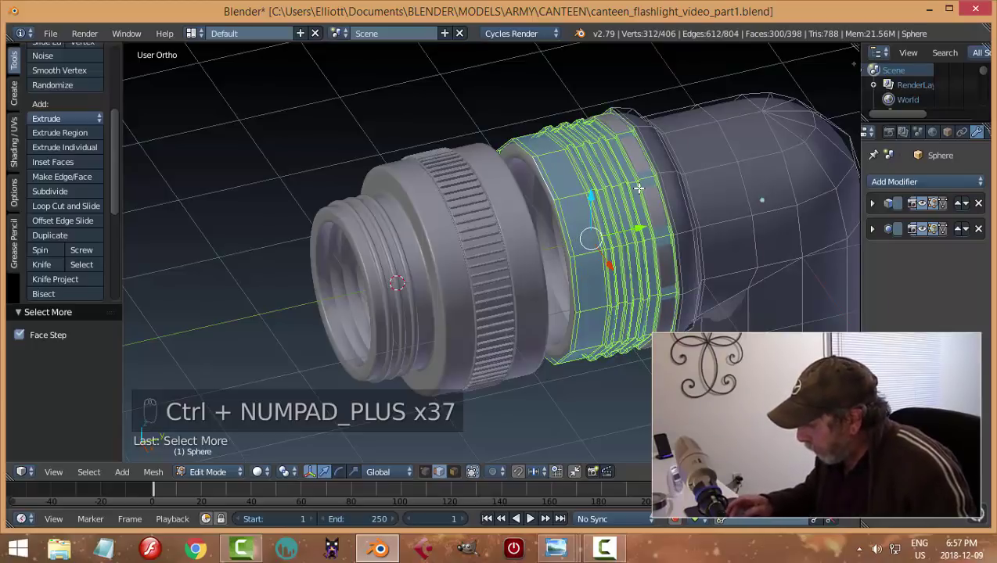
key(ctrl+KP_Subtract)
Scale the body's selected threaded neck to 0.965 on X and Z, leaving Y locked.
scroll(638, 189, up, 8)
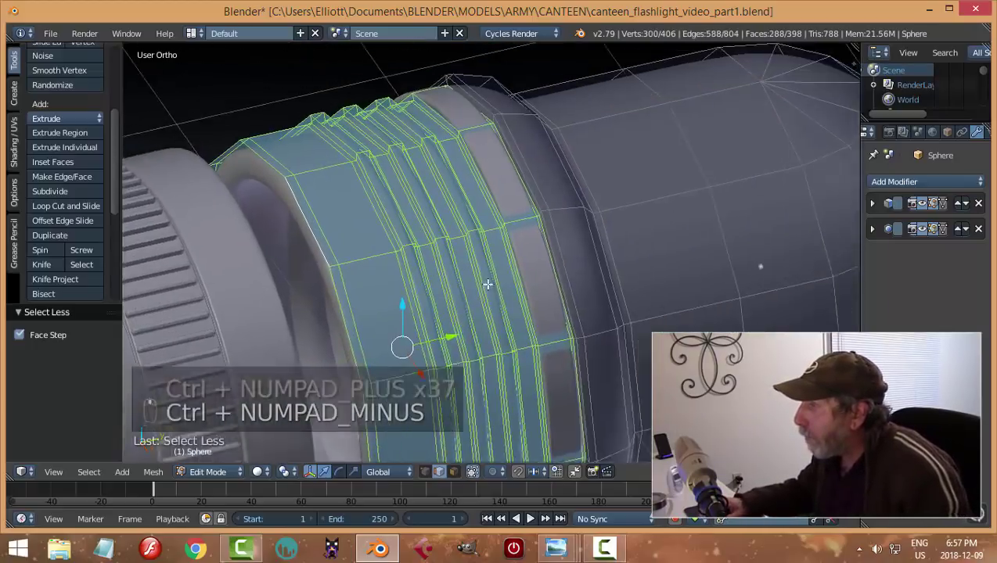
middle_drag(516, 272, 491, 272)
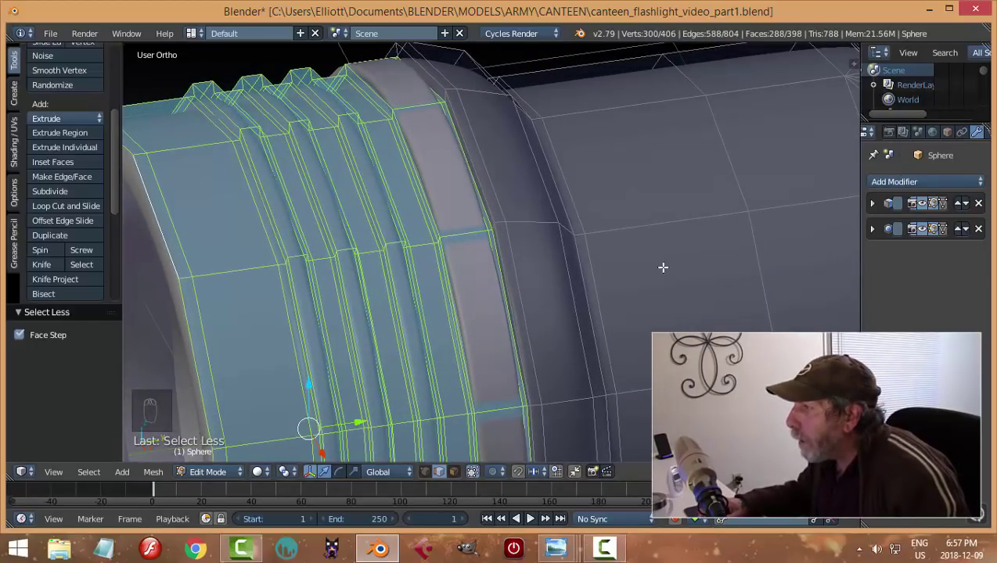
scroll(646, 278, up, 4)
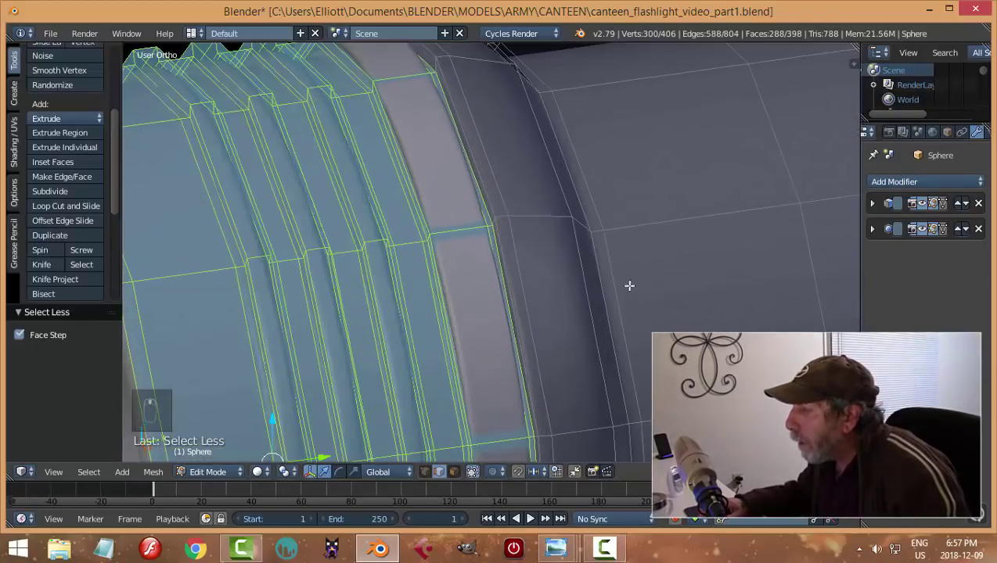
middle_drag(615, 279, 641, 245)
scroll(643, 264, down, 4)
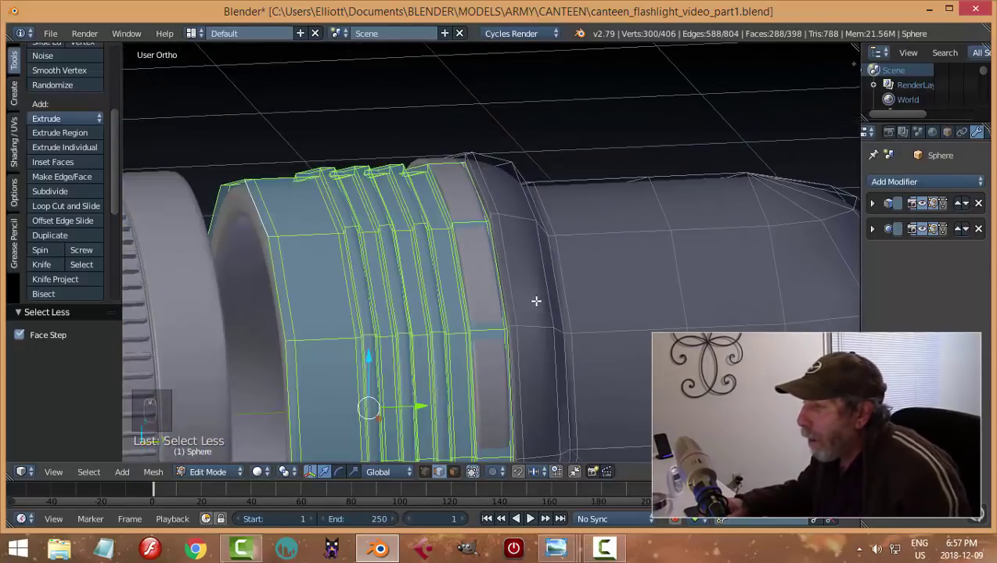
middle_drag(536, 298, 402, 299)
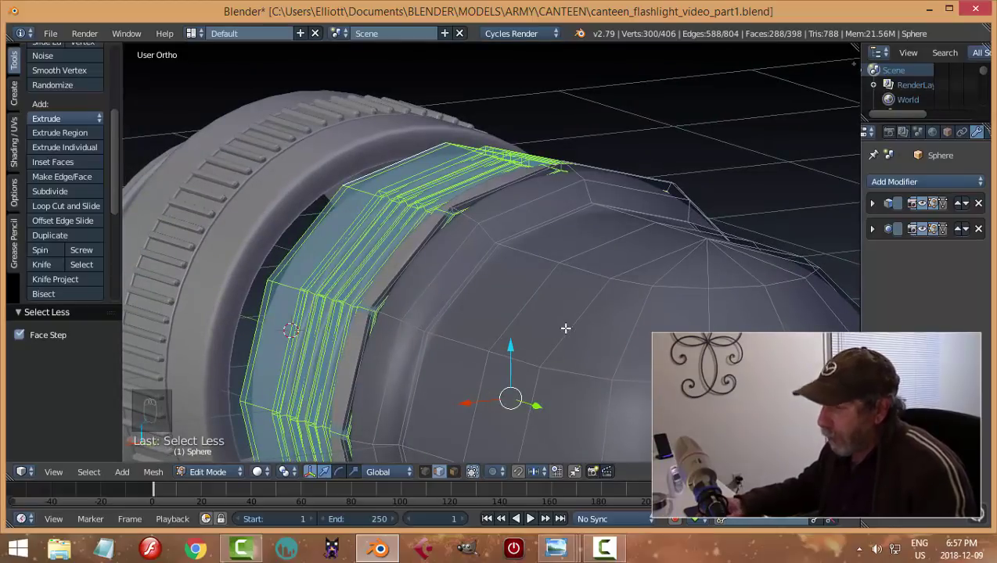
key(s)
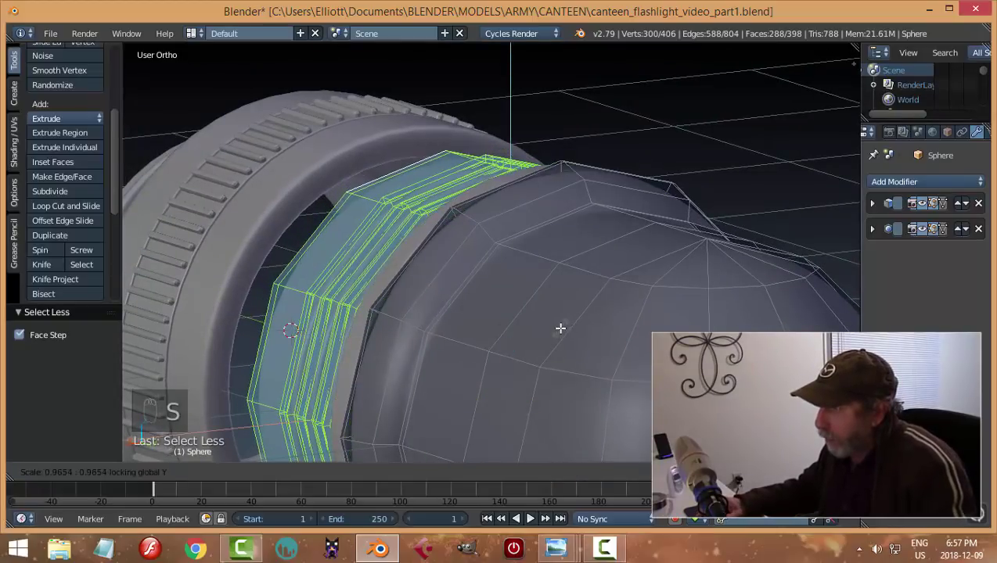
click(560, 328)
middle_drag(556, 327, 452, 319)
key(KP_1)
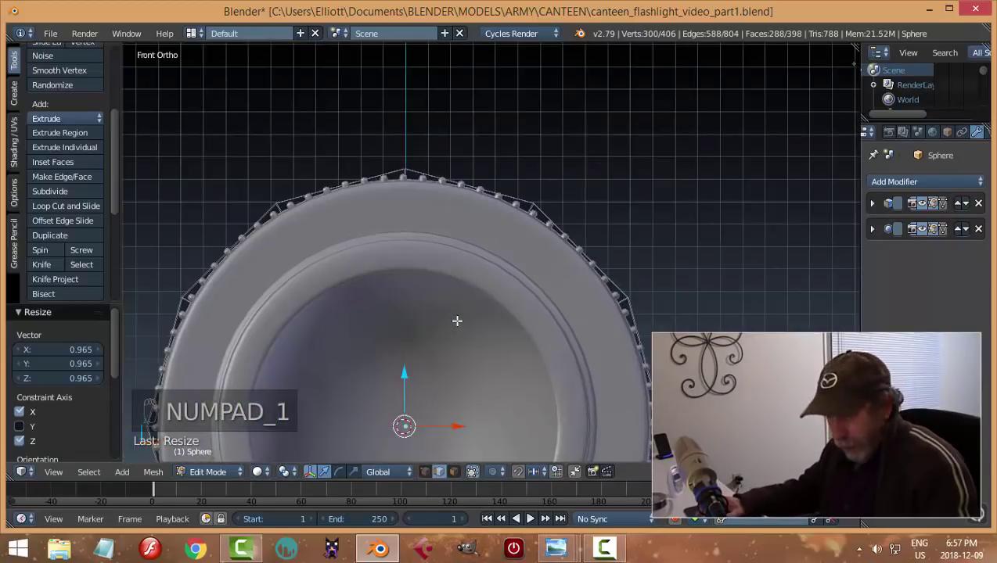
Scale the body's selected threaded neck to 0.985 on X and Z with Y locked, deselect everything and return to Object Mode.
key(z)
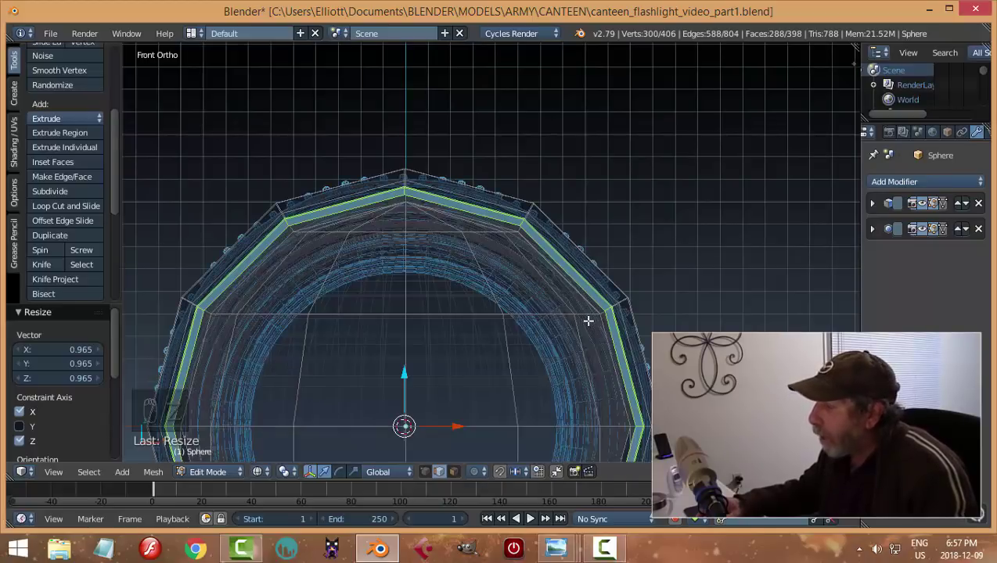
middle_drag(628, 293, 390, 310)
key(ctrl+KP_1)
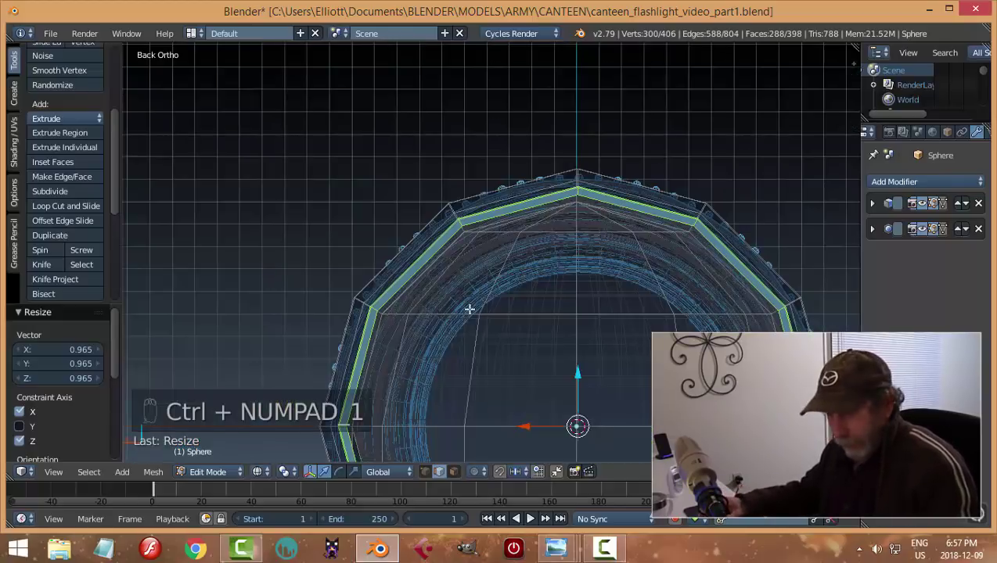
key(z)
click(464, 391)
mouse_move(652, 293)
middle_down()
mouse_move(594, 311)
mouse_move(685, 284)
mouse_move(544, 285)
mouse_move(708, 260)
middle_up()
key(s)
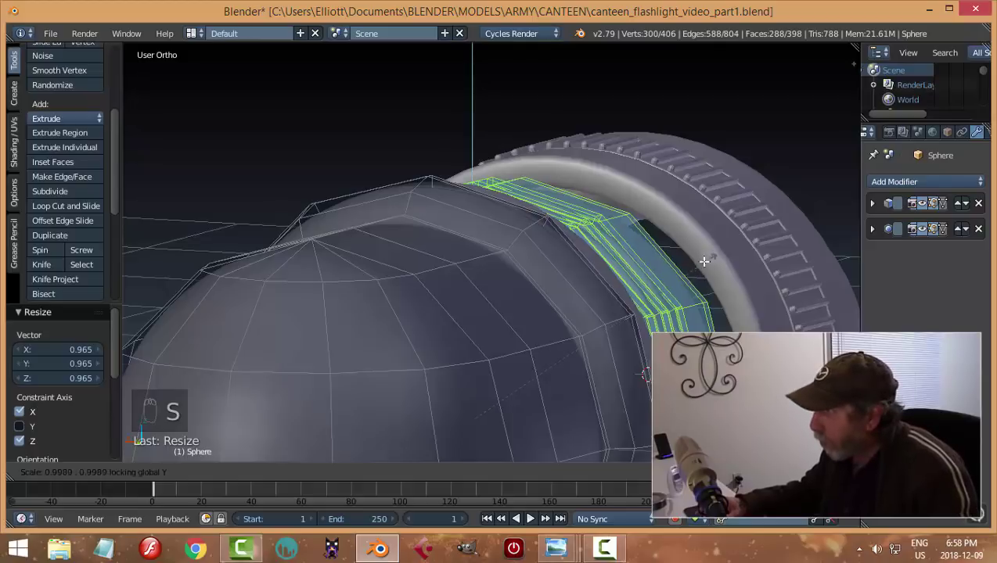
click(669, 271)
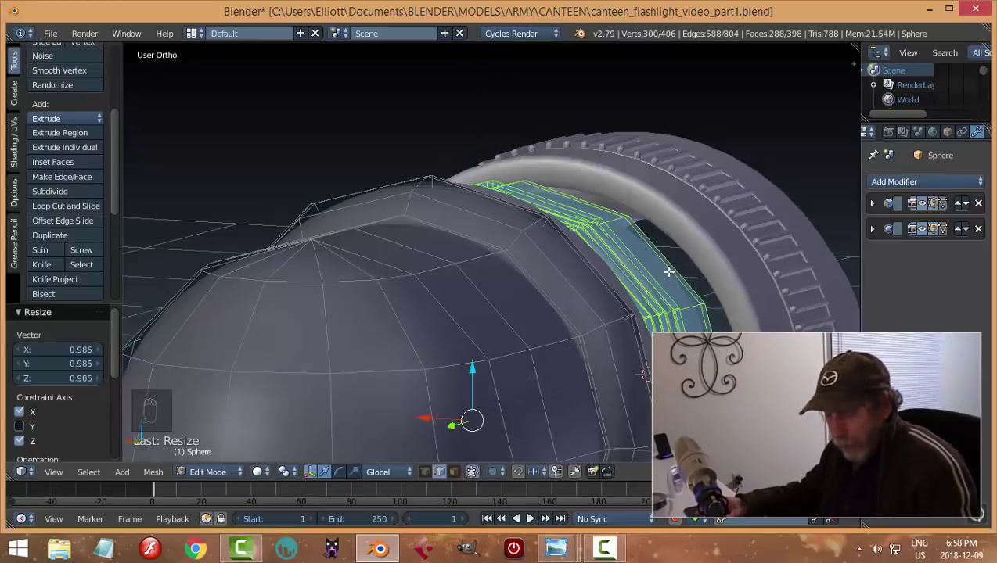
key(a)
key(Tab)
Test the fit by sliding the collar and its ridge band along Y onto the body's neck, and pull both back by 1.124.
middle_drag(749, 247, 373, 238)
middle_drag(568, 225, 537, 301)
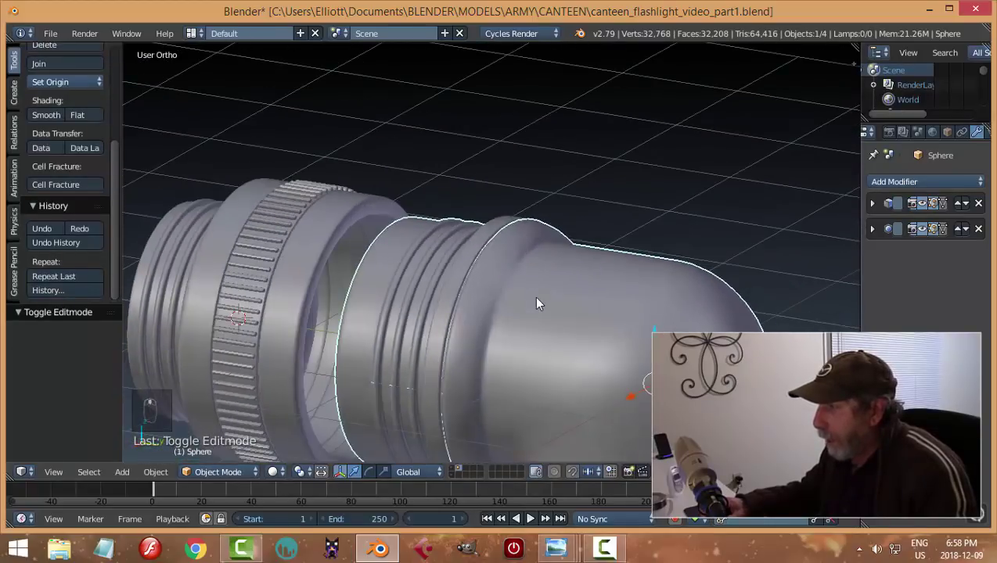
right_click(317, 243)
shift+right_click(293, 217)
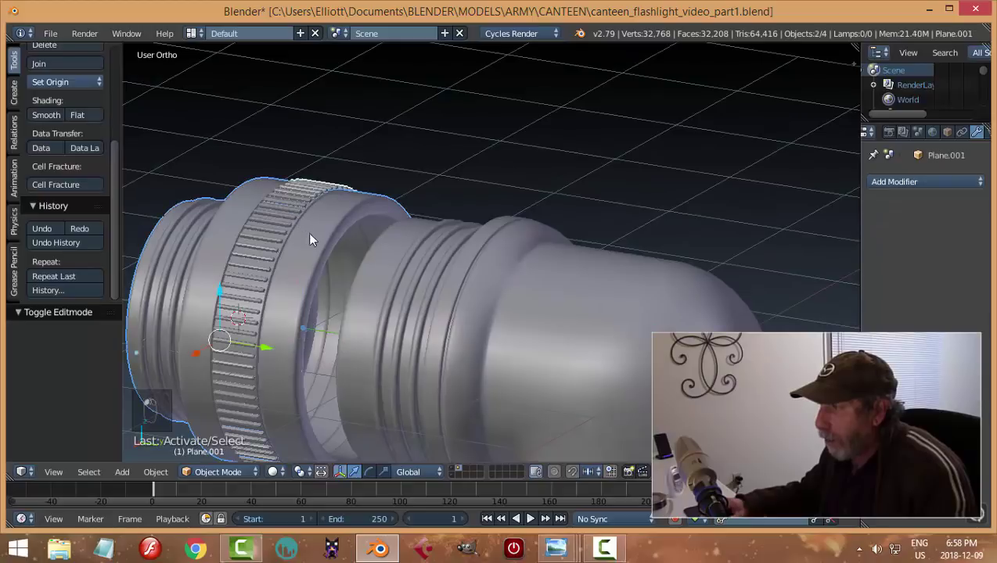
drag(268, 349, 381, 393)
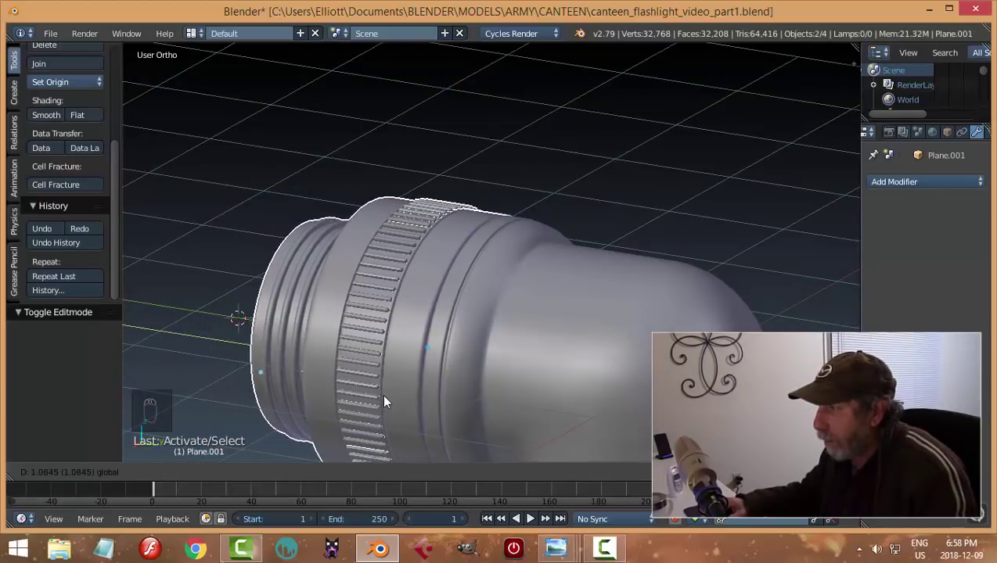
middle_drag(551, 314, 473, 366)
drag(407, 381, 270, 358)
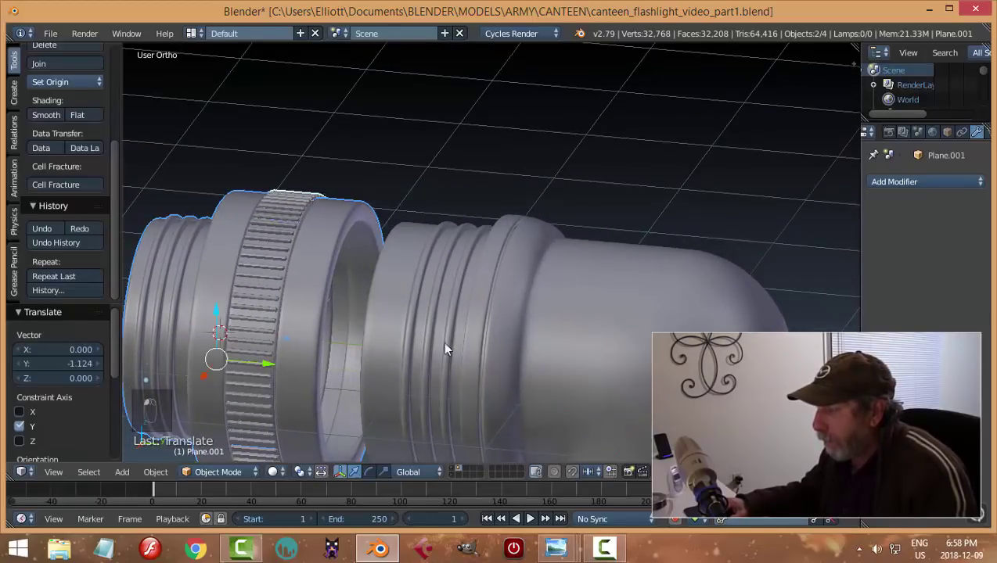
middle_drag(444, 344, 577, 331)
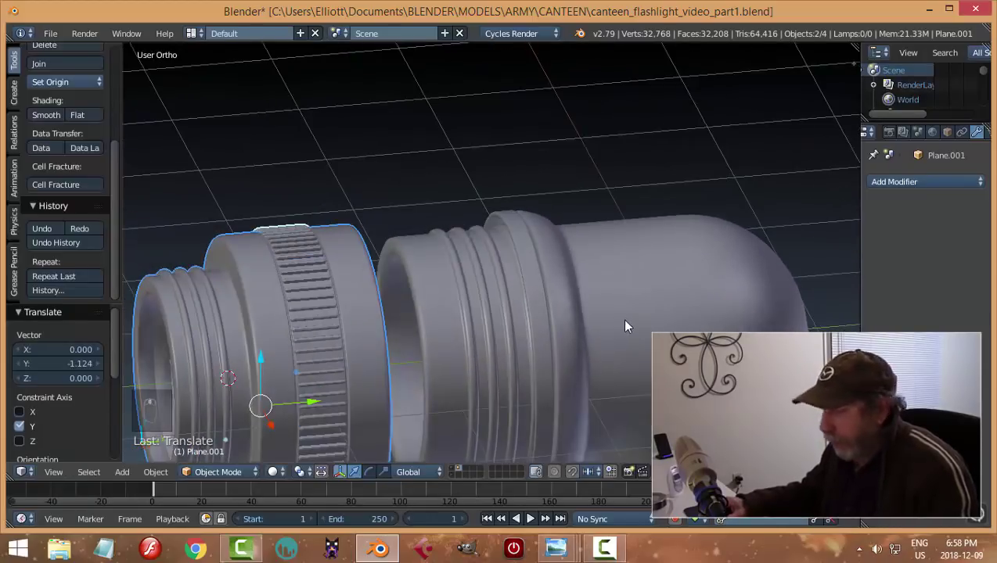
Undo the collar test moves and selections so that the flashlight body is the selected object.
key(ctrl+z)
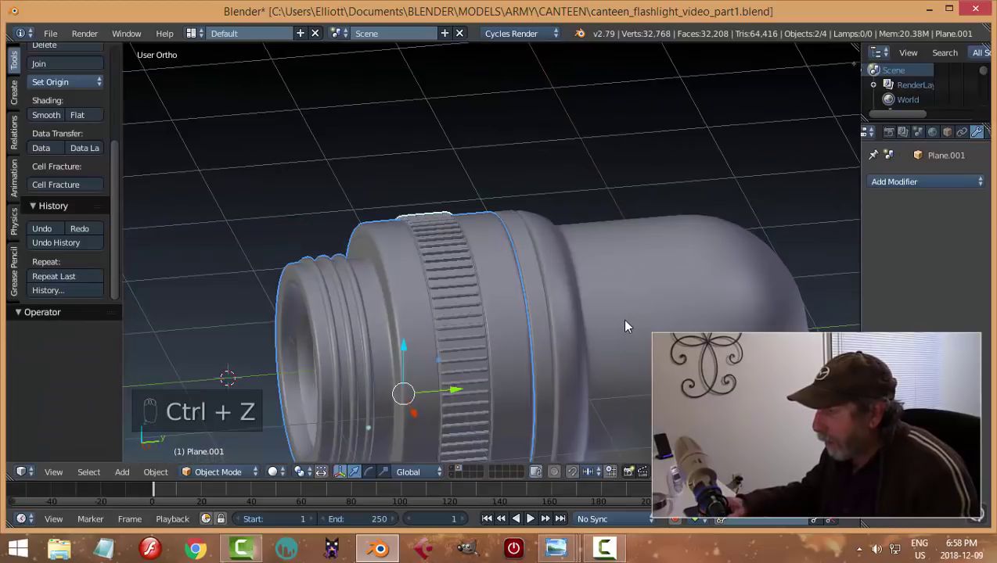
key(ctrl+z)
key(ctrl+z)
key(ctrl+z)
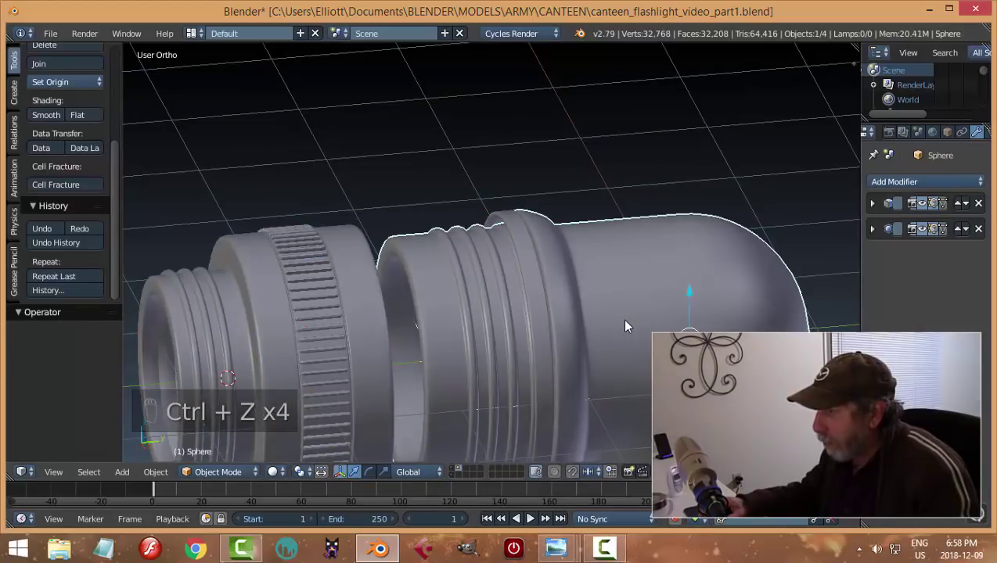
In Edit Mode on the flashlight body, select the open rim's edge loop and grow the selection across the neck's threads.
key(Tab)
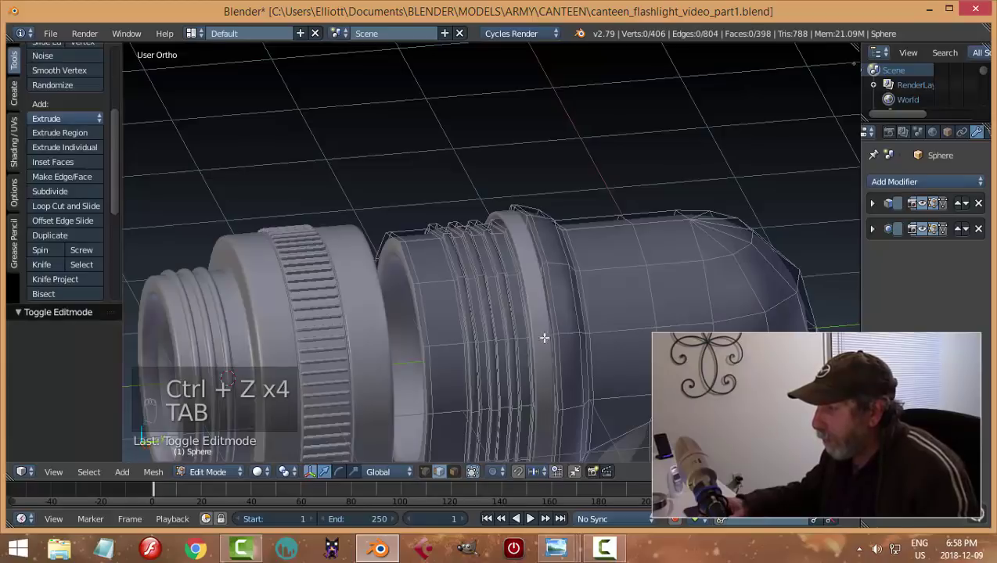
alt+right_click(411, 275)
key(ctrl+KP_Add)
key(ctrl+KP_Add)
key(ctrl+KP_Add)
key(ctrl+KP_Add)
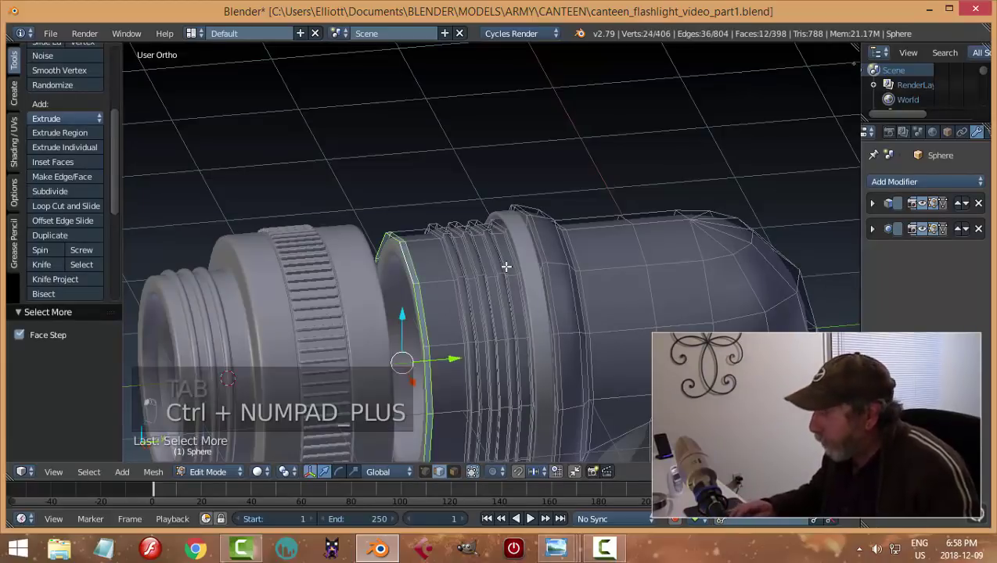
key(ctrl+KP_Add)
key(ctrl+KP_Add)
key(ctrl+KP_Add)
key(ctrl+KP_Add)
key(ctrl+KP_Add)
key(ctrl+KP_Add)
key(ctrl+KP_Add)
key(ctrl+KP_Add)
key(ctrl+KP_Add)
key(ctrl+KP_Add)
key(ctrl+KP_Add)
key(ctrl+KP_Add)
key(ctrl+KP_Add)
key(ctrl+KP_Add)
key(ctrl+KP_Add)
key(ctrl+KP_Add)
key(ctrl+KP_Add)
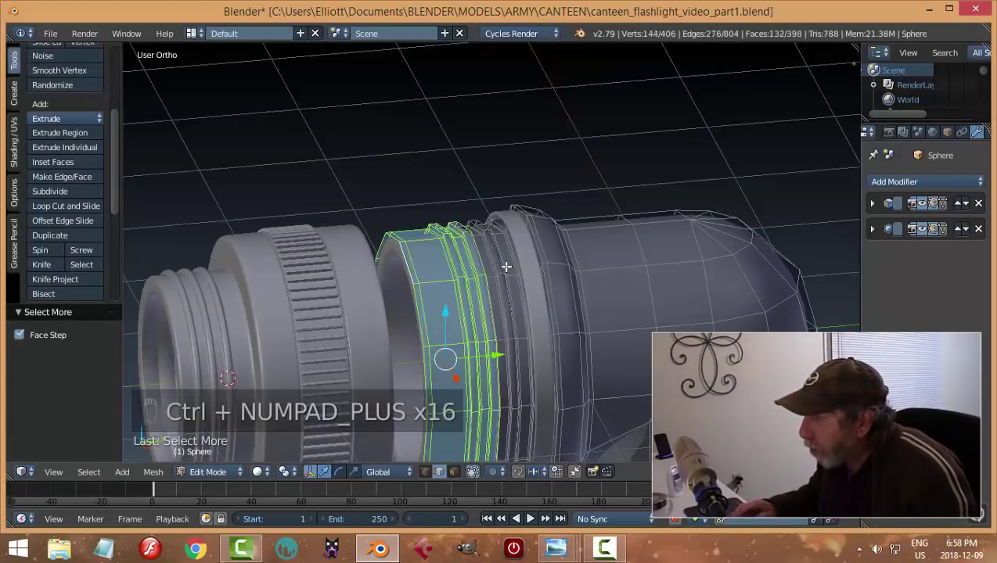
key(ctrl+KP_Add)
key(ctrl+KP_Add)
key(ctrl+KP_Add)
key(ctrl+KP_Add)
key(ctrl+KP_Add)
key(ctrl+KP_Add)
key(ctrl+KP_Add)
key(ctrl+KP_Add)
key(ctrl+KP_Add)
key(ctrl+KP_Add)
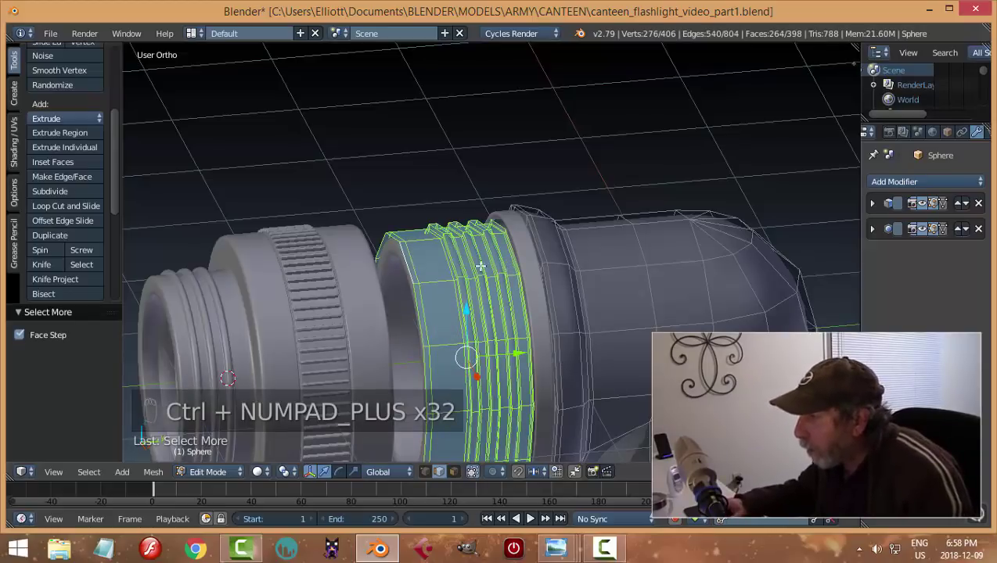
Extend the neck selection ring by ring to the neck's inner end under the flange ring, and shrink it back by one ring.
scroll(481, 266, up, 5)
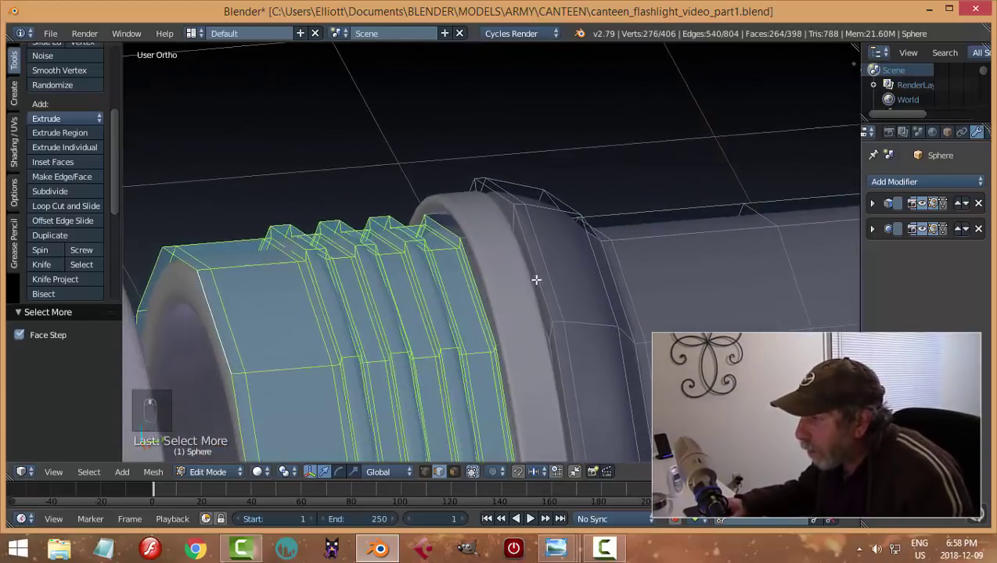
middle_drag(536, 279, 587, 313)
key(ctrl+KP_Add)
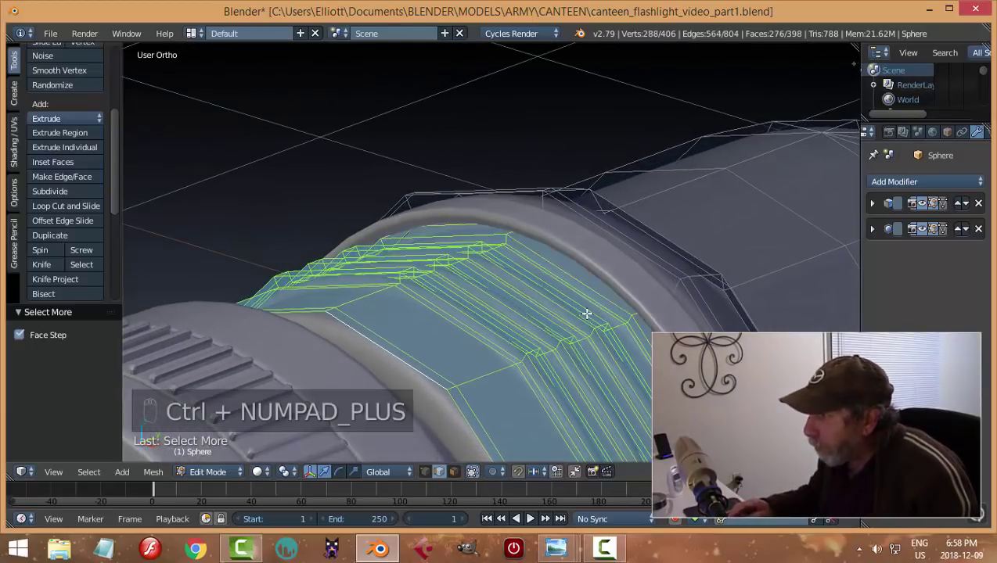
middle_drag(680, 308, 641, 334)
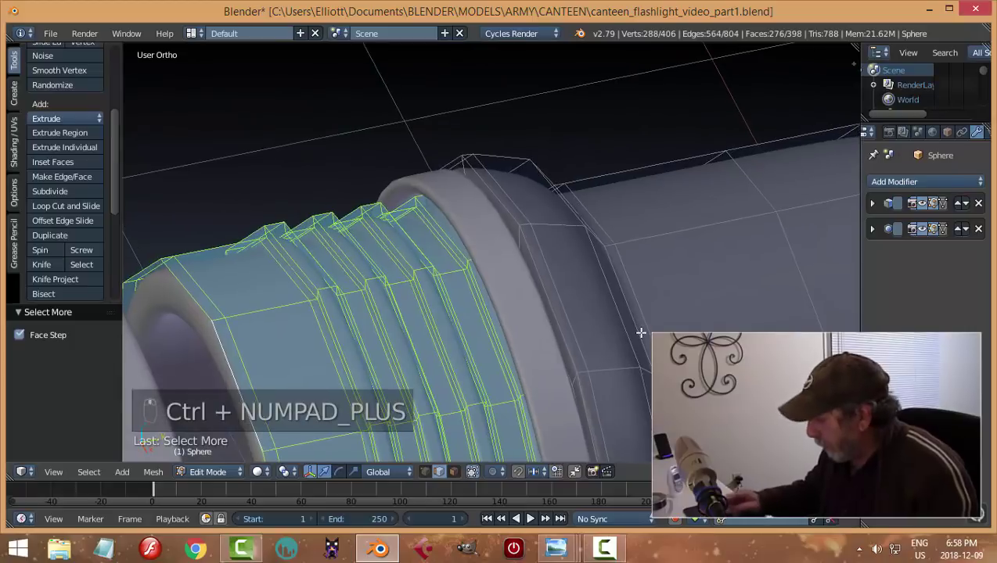
key(ctrl+KP_Add)
key(ctrl+KP_Add)
key(ctrl+KP_Subtract)
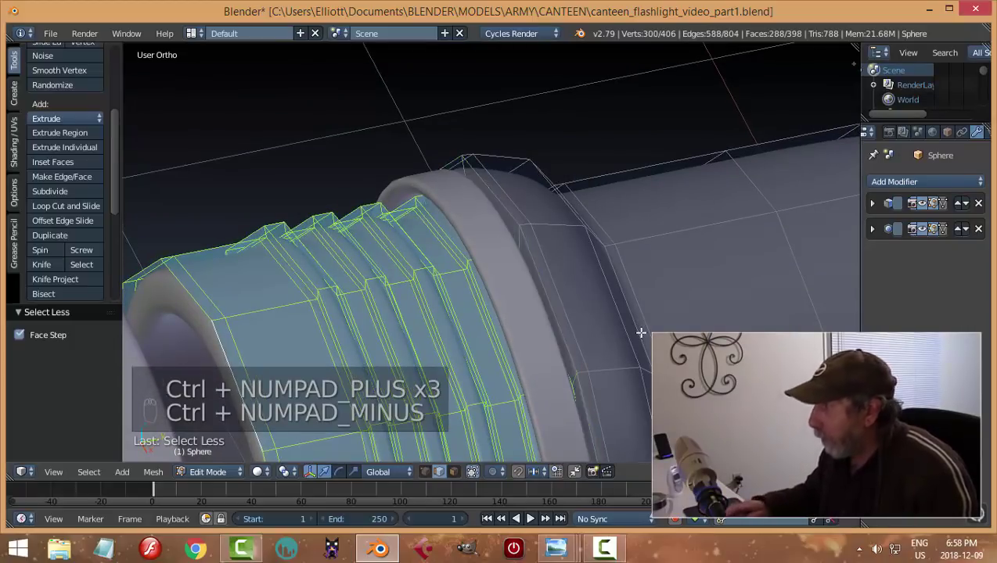
Scale the body's selected neck slightly smaller on X and Z with Y locked, leave Edit Mode and deselect everything.
middle_drag(641, 333, 702, 310)
key(s)
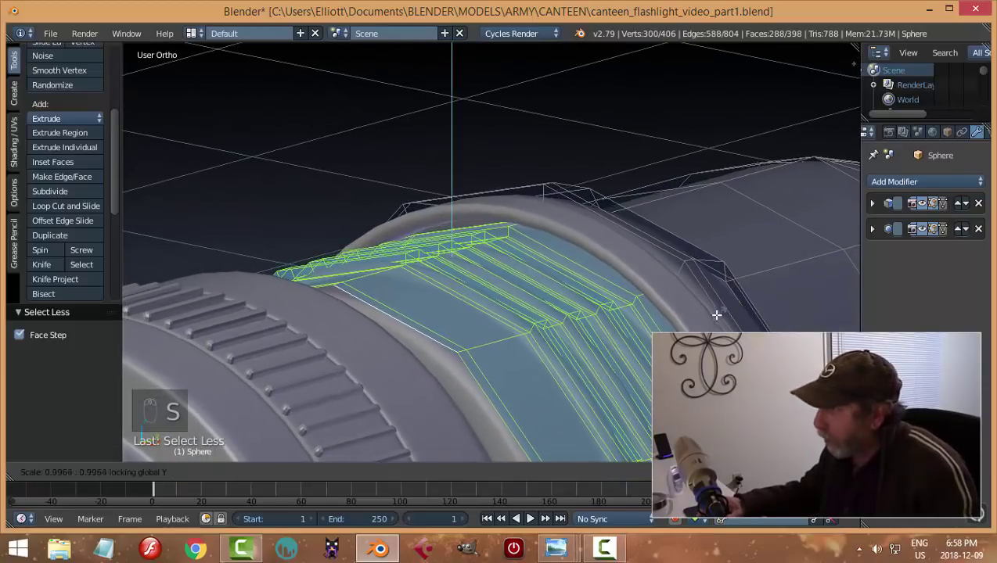
click(688, 314)
key(Tab)
key(Tab)
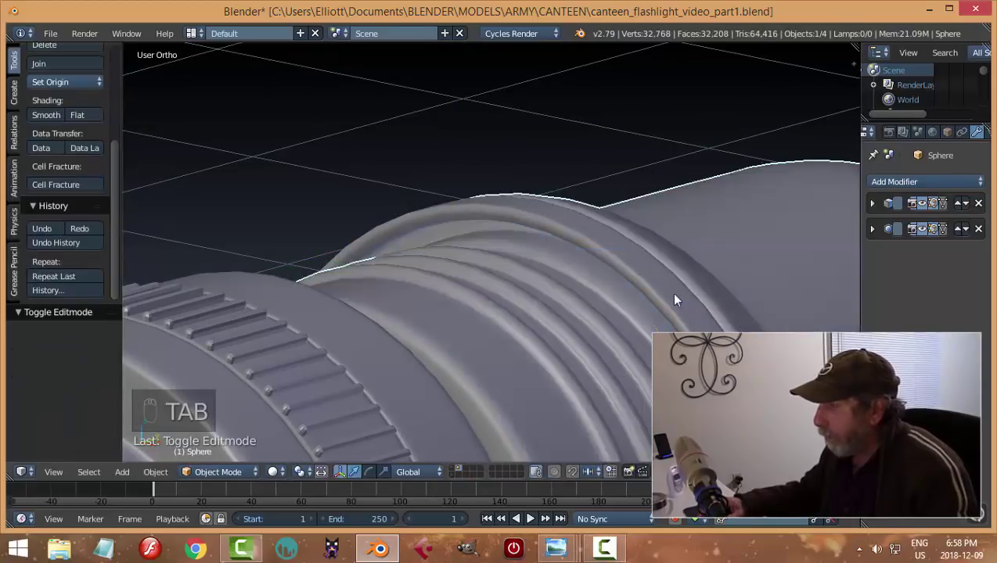
key(a)
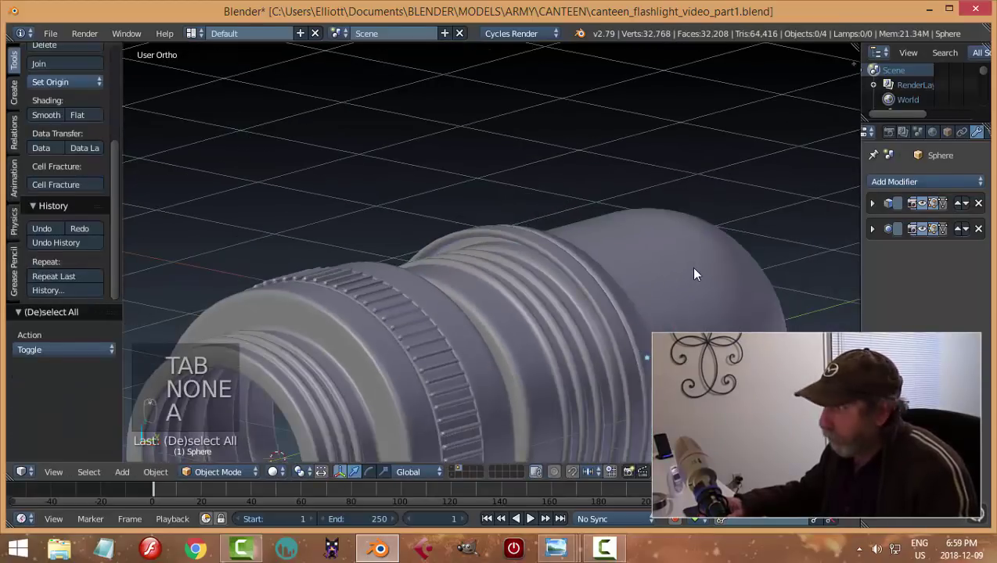
Hide the separate flange ring around the neck's base and slide the collar with its ridge band 1.094 along Y onto the neck.
middle_drag(690, 266, 403, 289)
right_click(520, 283)
key(h)
right_click(330, 259)
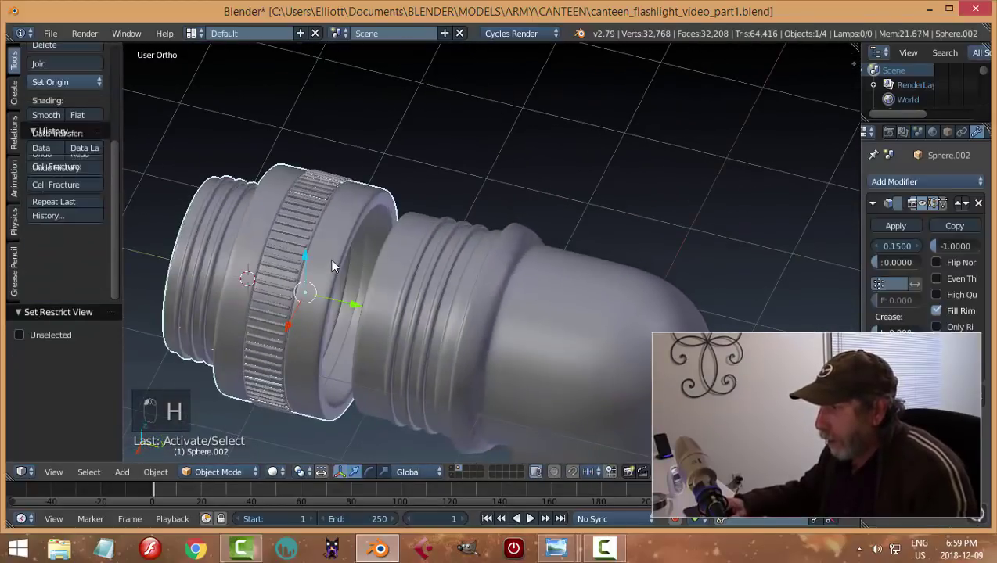
shift+right_click(302, 227)
key(g)
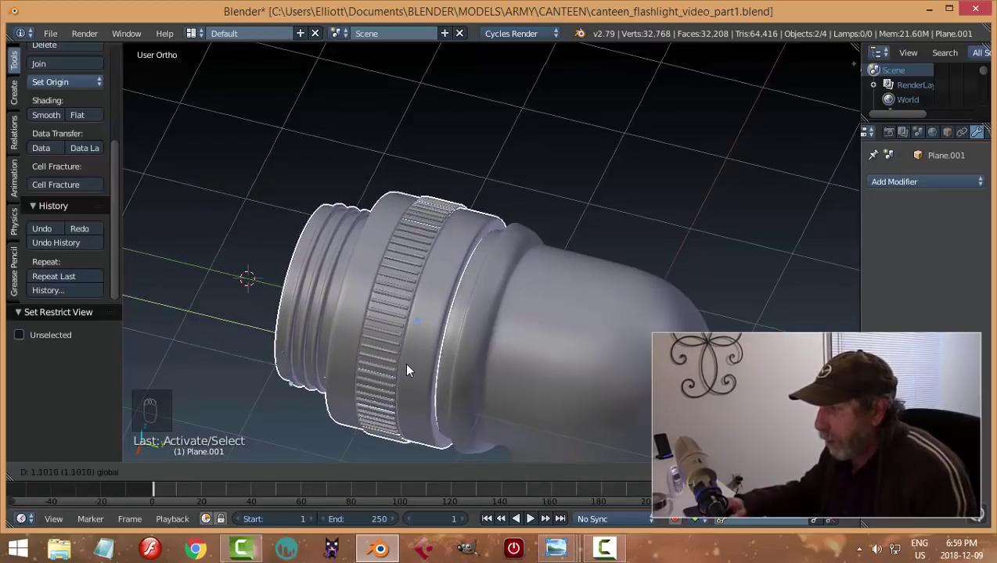
click(404, 362)
middle_drag(515, 348, 515, 327)
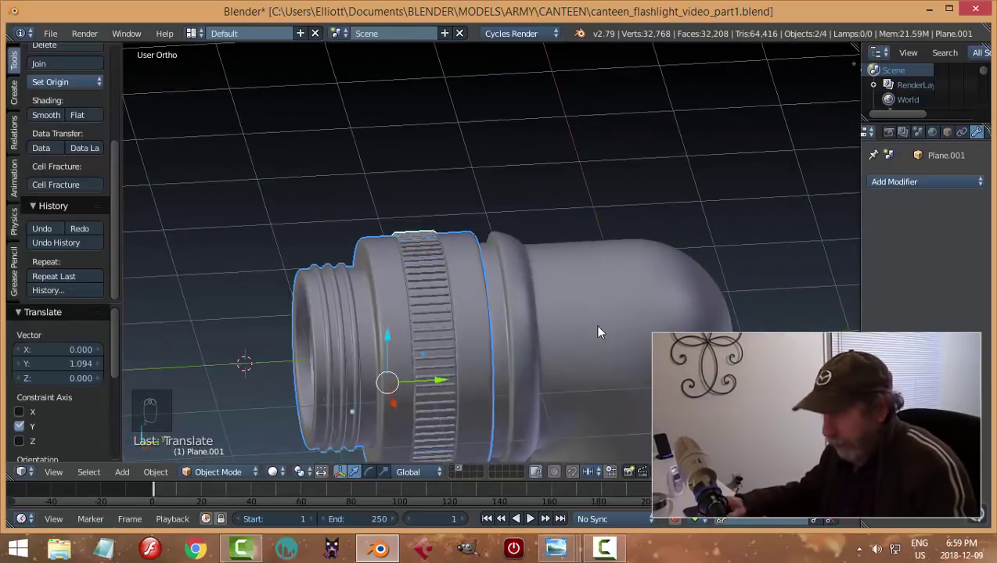
Unhide the flange ring and move the collar and its ridge band -1.250 along Y, off the neck.
key(alt+h)
key(a)
middle_drag(585, 338, 491, 340)
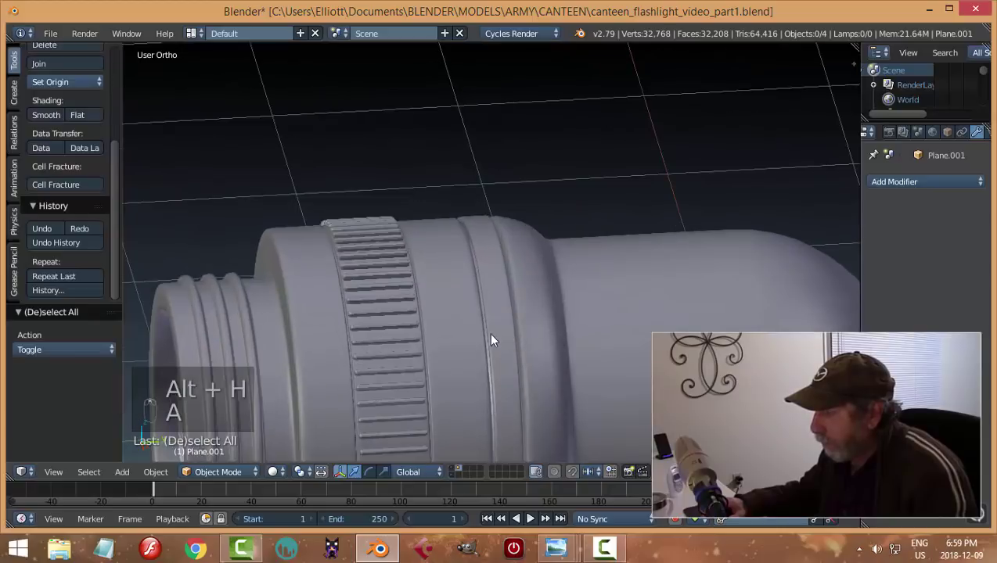
right_click(436, 308)
shift+right_click(405, 298)
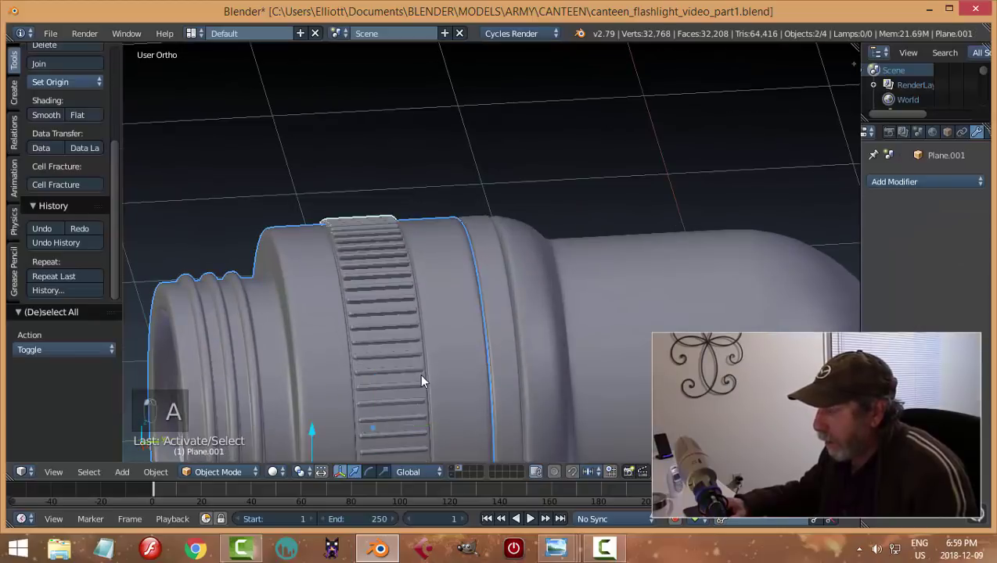
middle_drag(418, 373, 440, 391)
drag(439, 384, 391, 333)
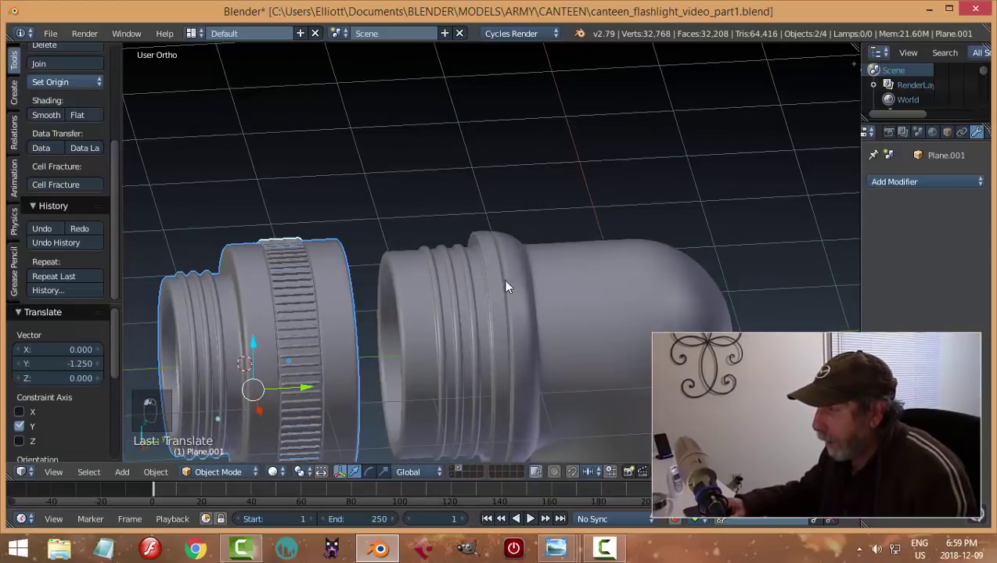
Enter Edit Mode on the flange ring around the neck's base and switch to face selection.
right_click(501, 312)
middle_drag(498, 324, 585, 334)
key(Tab)
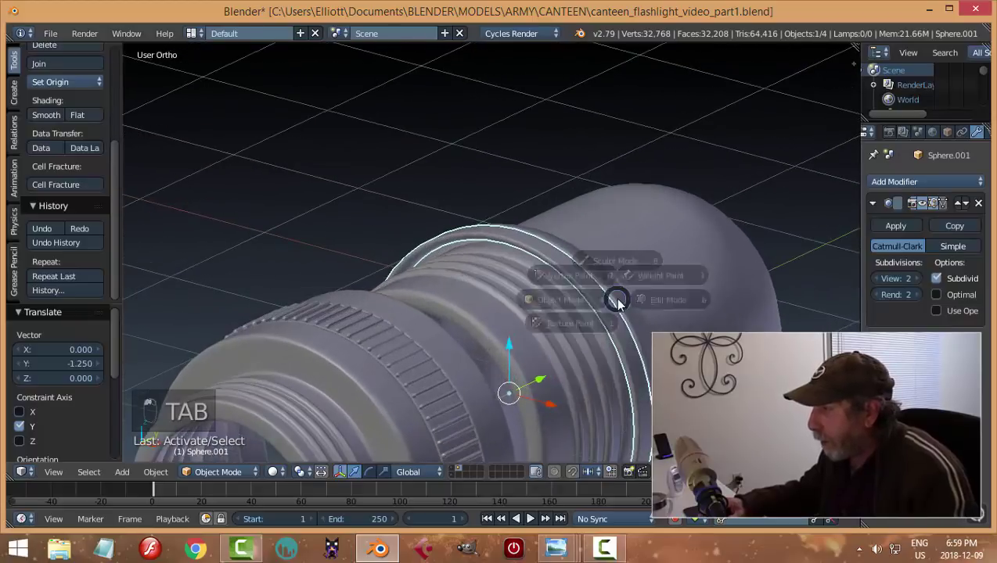
click(617, 302)
middle_drag(627, 363, 423, 284)
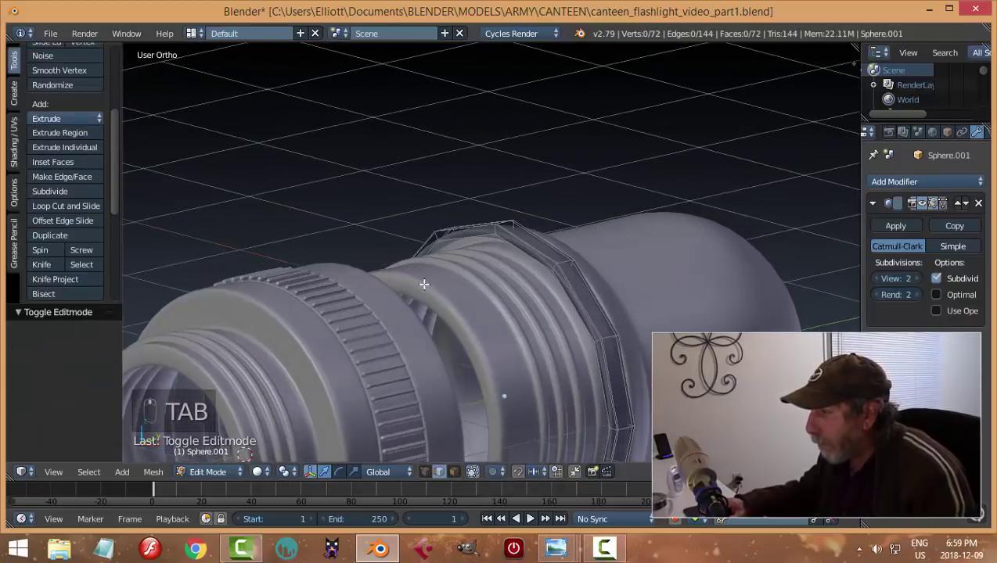
scroll(423, 284, up, 5)
key(ctrl+Tab)
click(439, 280)
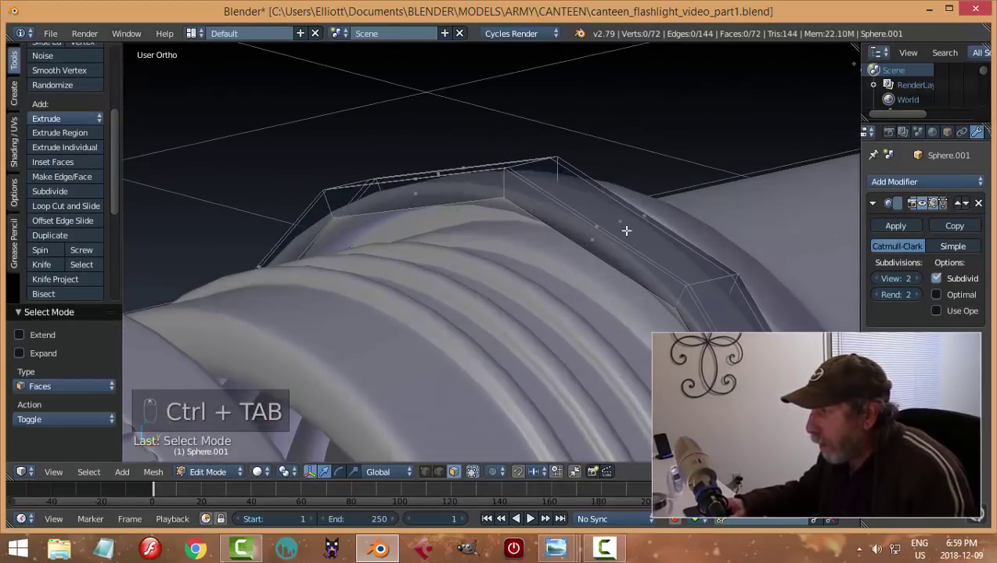
Turn off the ring's subdivision display, select the face loop on its inner side, and turn the display back on.
click(920, 204)
mouse_move(414, 234)
middle_down()
mouse_move(423, 207)
mouse_move(422, 223)
mouse_move(405, 219)
middle_up()
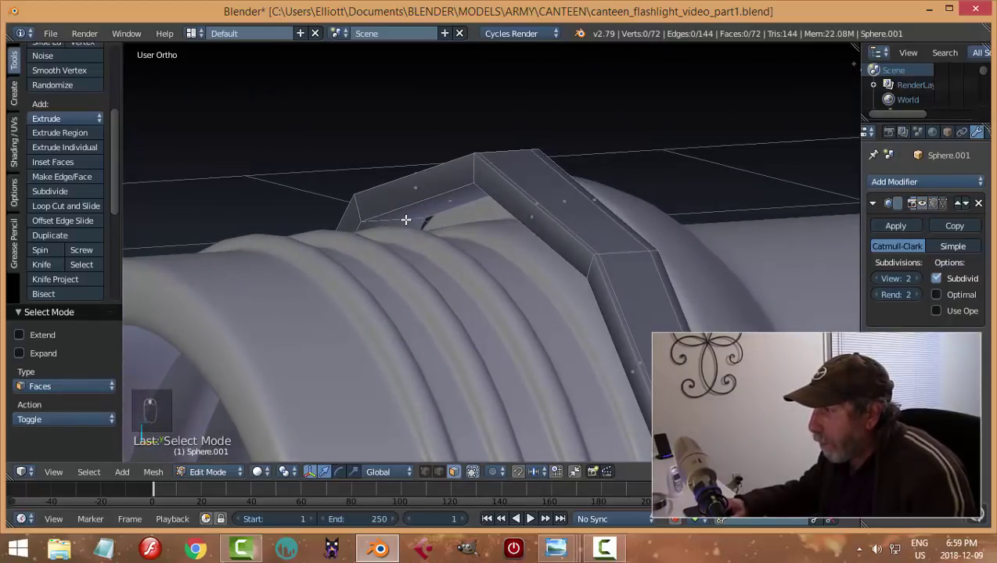
alt+right_click(405, 218)
click(916, 204)
Shrink/Fatten the ring's inner face loop with an offset of -0.069 to close the gap around the neck, and deselect everything.
middle_drag(579, 239, 762, 279)
key(alt+s)
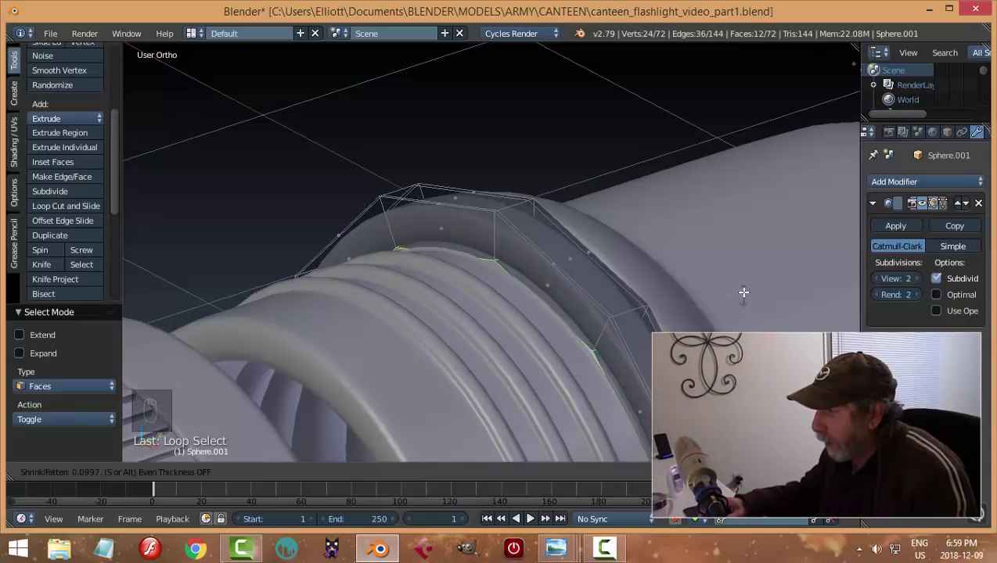
click(734, 299)
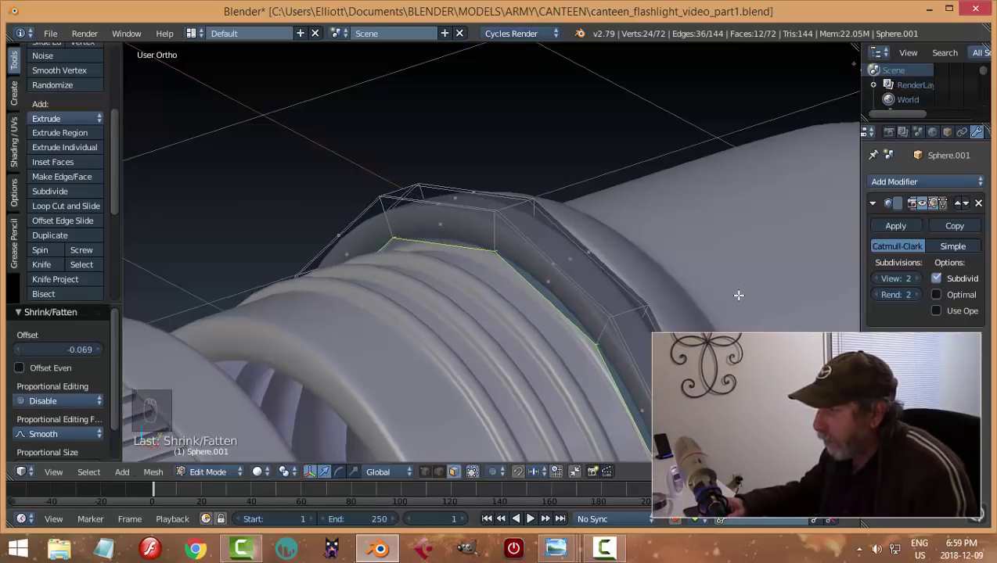
key(a)
middle_drag(721, 291, 517, 254)
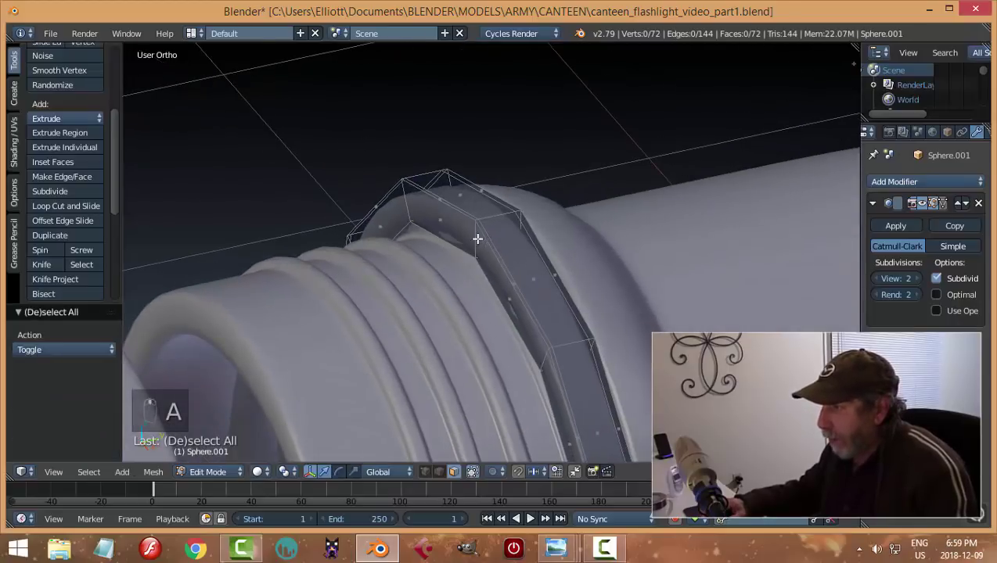
Add a loop cut close to the inner edge of the flange ring, deselect it, and return to Object Mode.
key(ctrl+r)
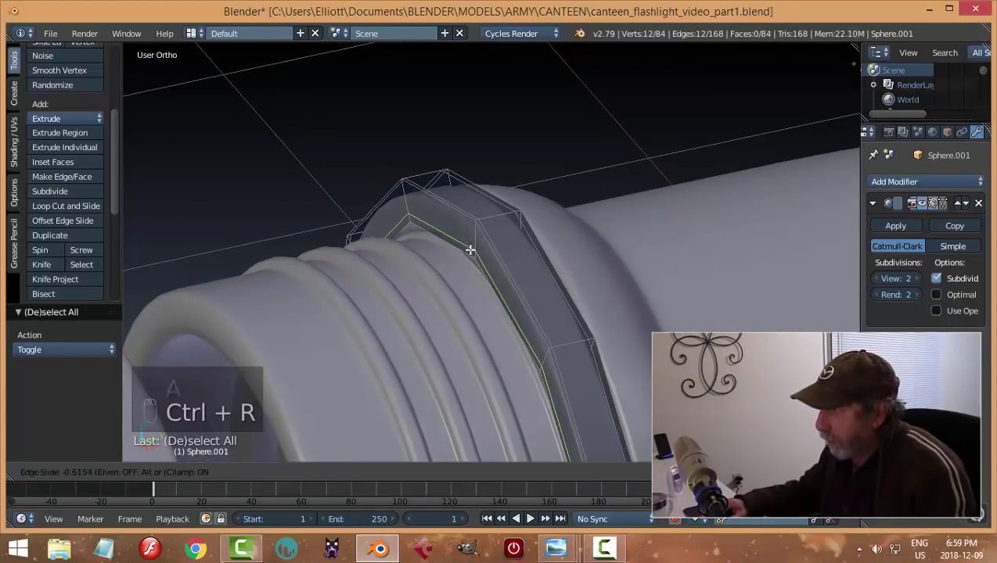
click(469, 248)
key(a)
key(Tab)
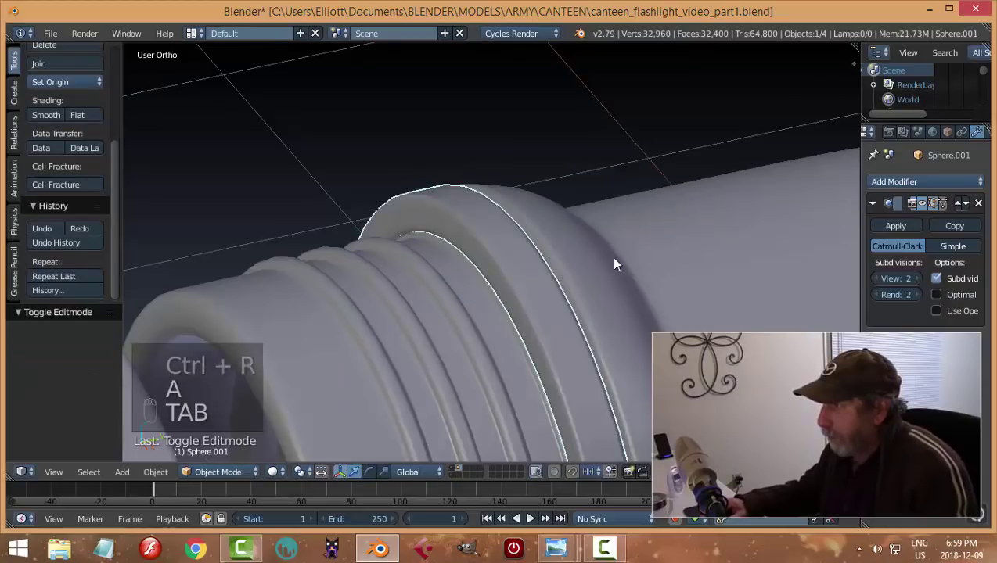
Deselect every object and save the file.
middle_drag(614, 261, 558, 288)
scroll(599, 256, down, 2)
key(a)
key(a)
scroll(606, 266, down, 3)
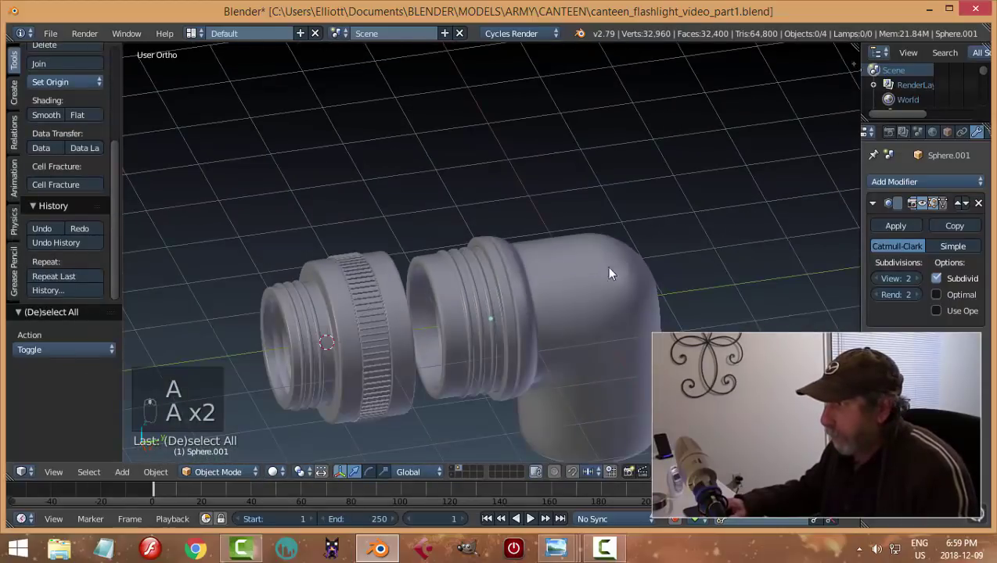
mouse_move(605, 266)
middle_down()
mouse_move(692, 238)
mouse_move(708, 244)
mouse_move(568, 290)
mouse_move(548, 270)
mouse_move(565, 284)
mouse_move(617, 271)
middle_up()
key(ctrl+s)
Move the collar and its ridge band 1.248 along Y onto the threaded neck, and deselect them.
middle_drag(654, 285, 563, 317)
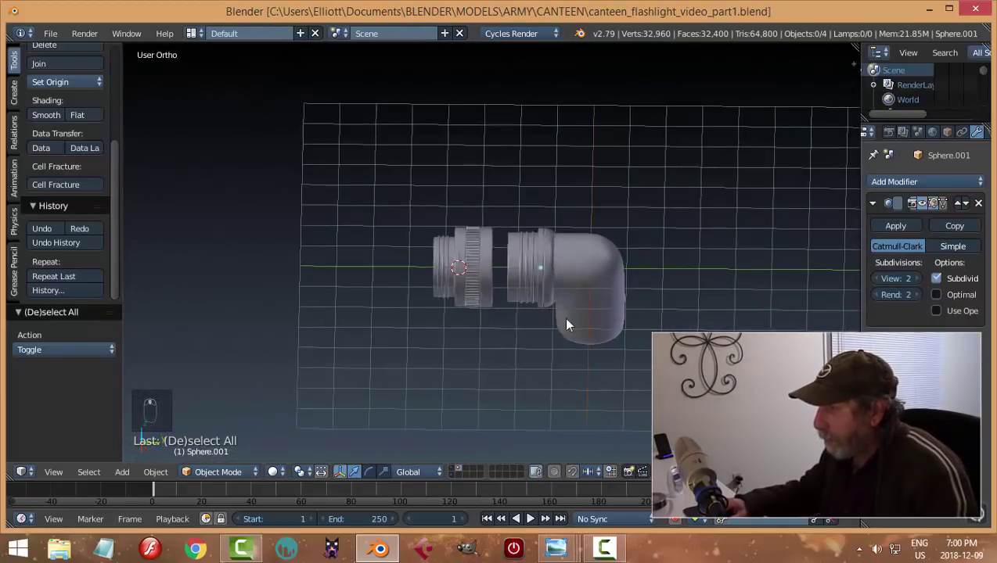
scroll(509, 273, up, 3)
right_click(458, 237)
shift+right_click(494, 270)
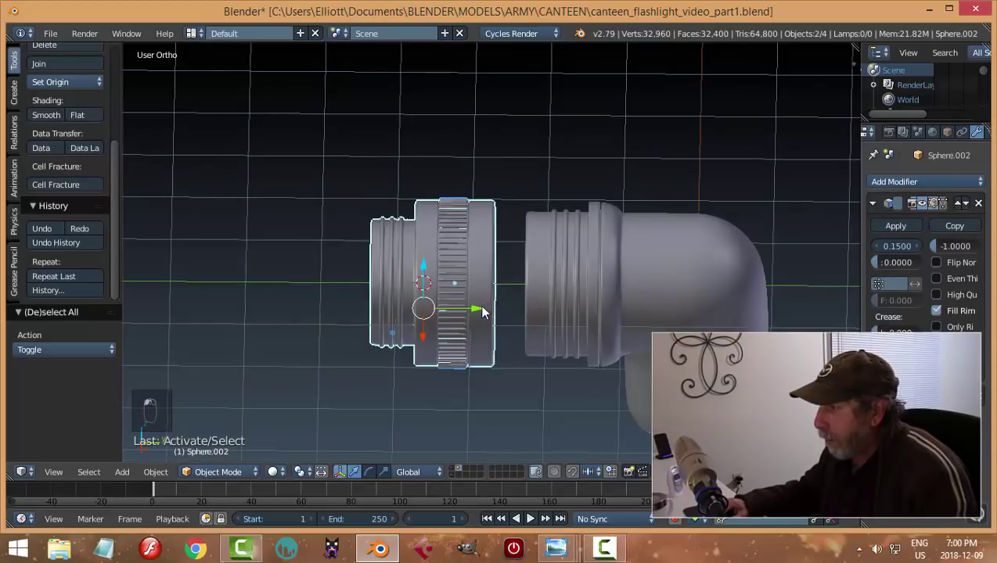
drag(481, 311, 575, 313)
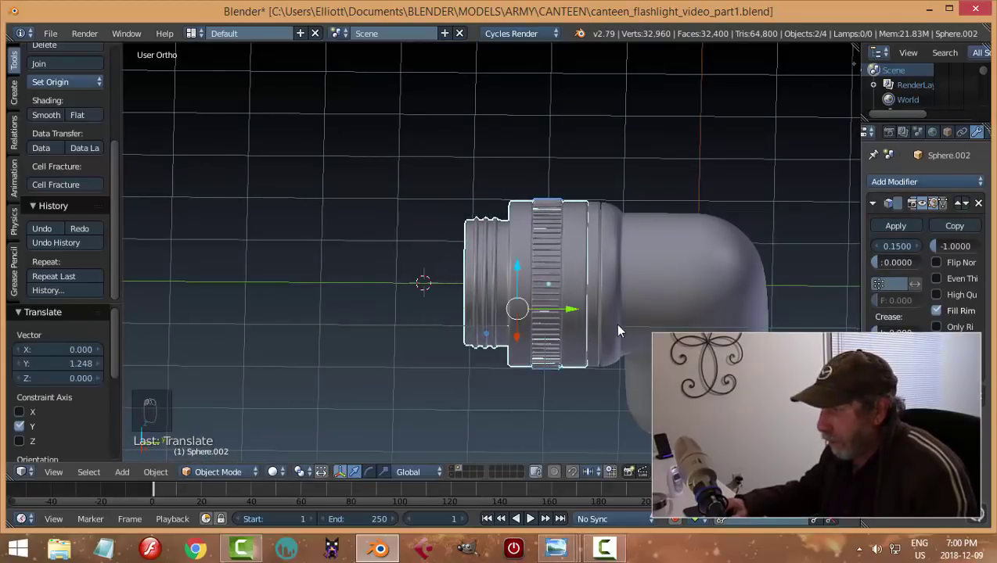
key(a)
Check the assembled collar, neck and elbow from an angle and save the file.
scroll(536, 298, down, 3)
middle_drag(536, 298, 465, 215)
scroll(503, 329, up, 2)
key(ctrl+s)
click(501, 329)
scroll(543, 348, up, 2)
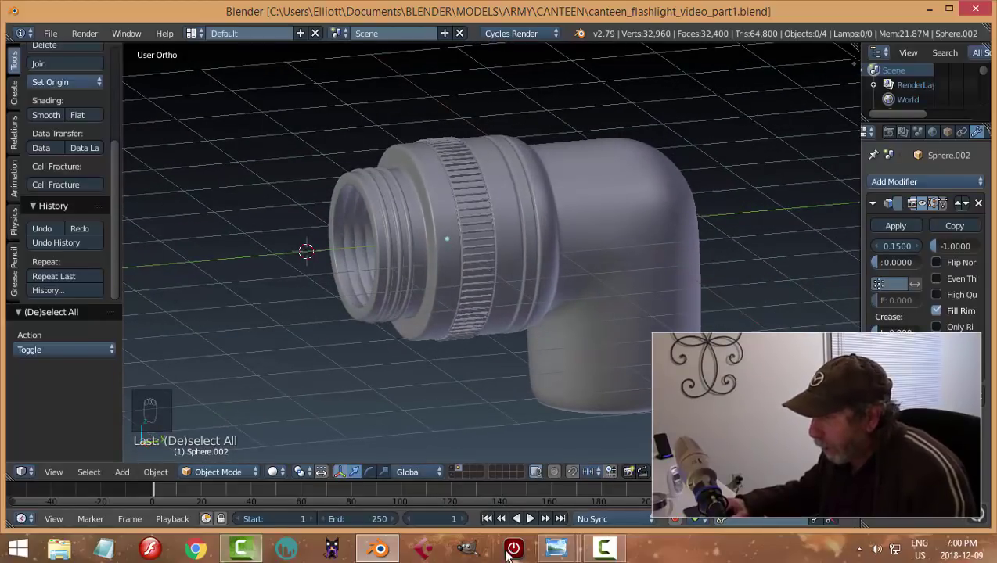
Examine the reference photos for the loose front rings and the assembled head in side view, and return to Blender.
mouse_move(550, 553)
click(299, 430)
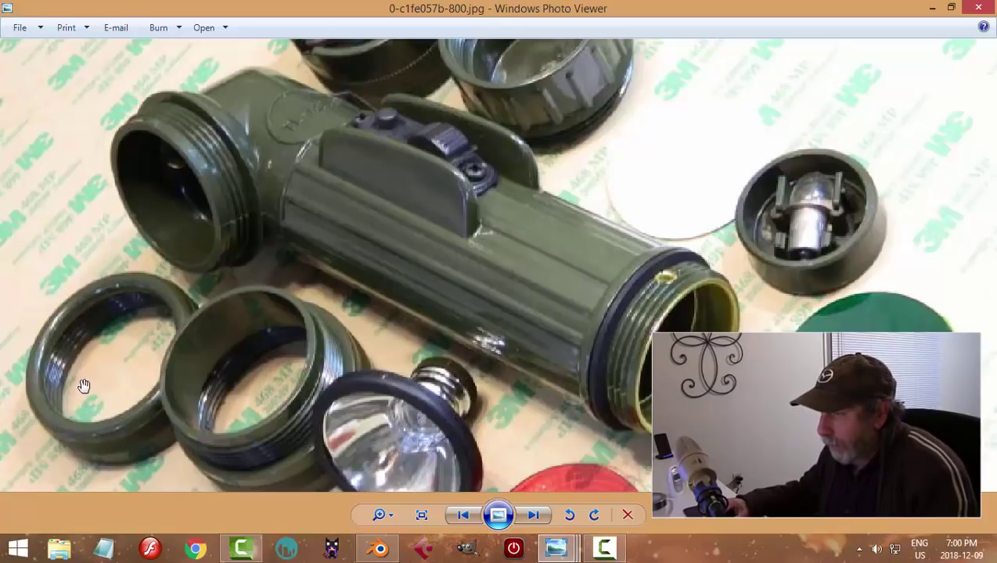
click(555, 550)
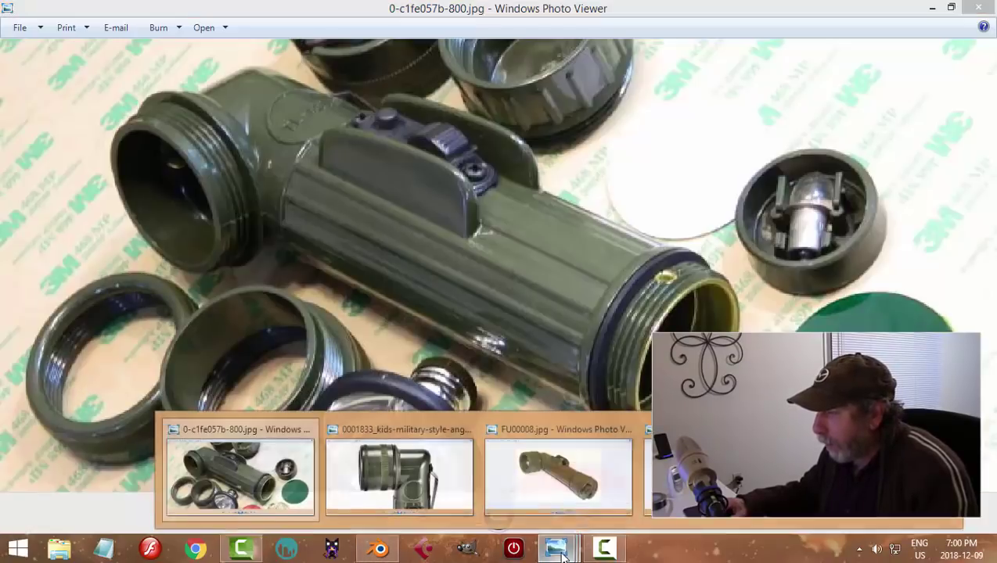
click(414, 475)
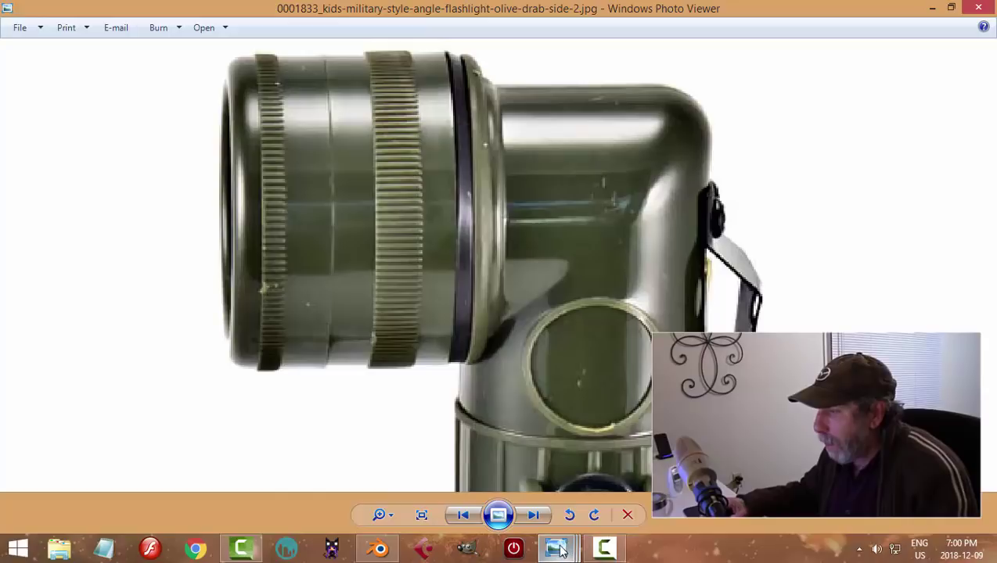
click(379, 549)
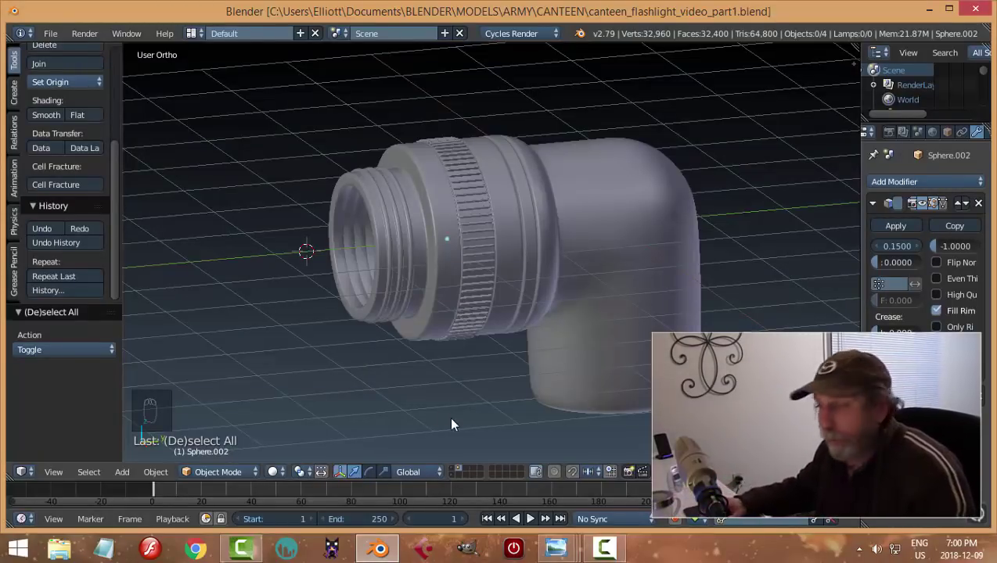
Enter Edit Mode on the collar, switch to edge selection, and select the edge loop around its wide section's front end.
right_click(429, 197)
key(Tab)
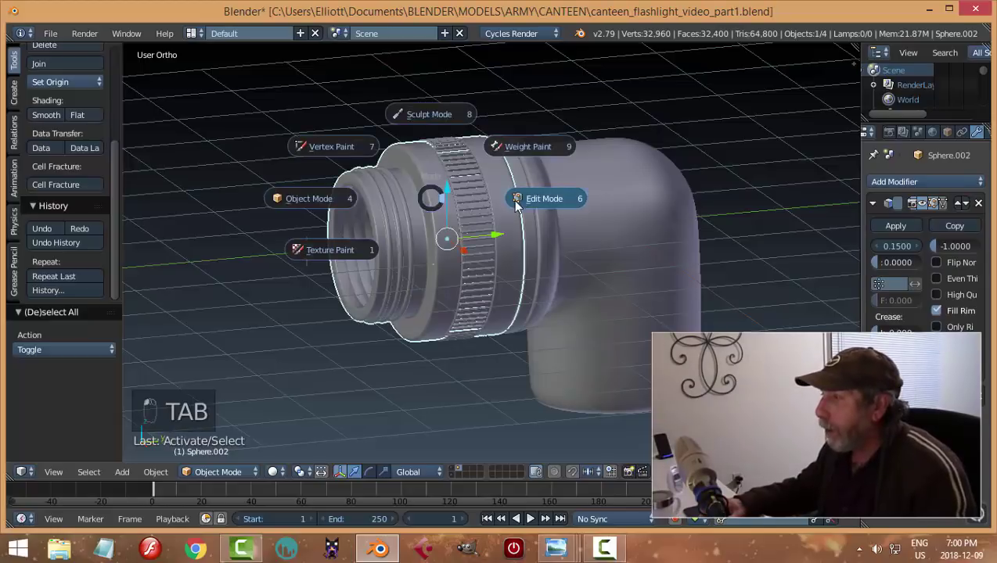
click(470, 215)
key(ctrl+Tab)
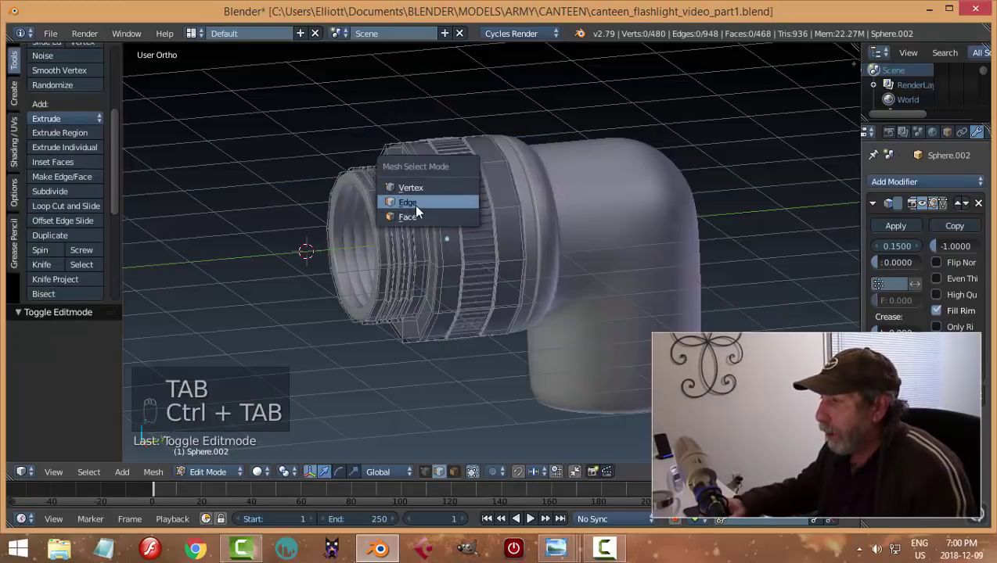
click(408, 202)
scroll(395, 180, up, 4)
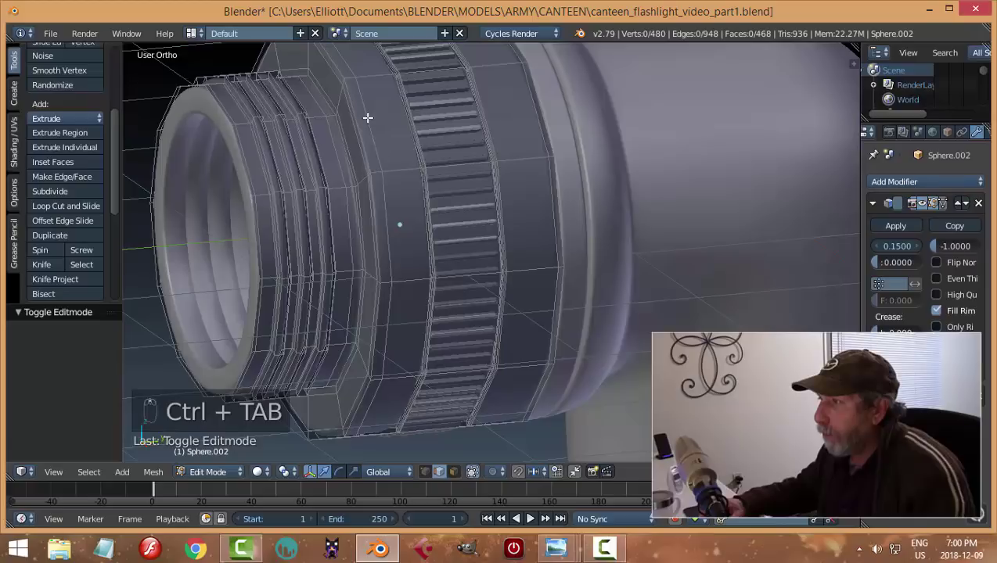
alt+right_click(396, 225)
Duplicate the edge loop, move the copy -1.650 along Y, separate it into its own object, and return to Object Mode.
scroll(396, 225, down, 5)
mouse_move(453, 276)
middle_down()
mouse_move(474, 247)
mouse_move(453, 260)
middle_up()
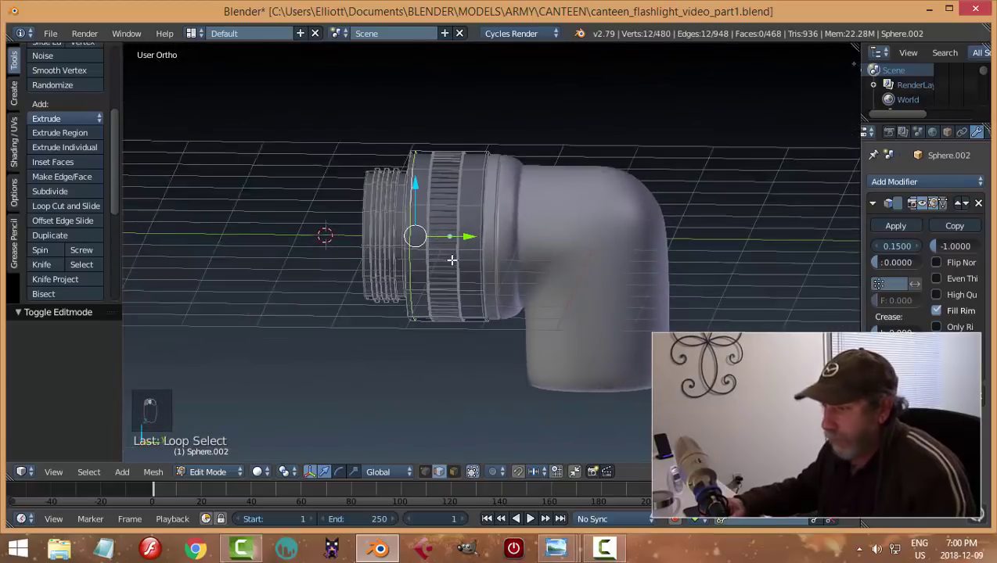
key(shift+d)
drag(472, 240, 423, 249)
key(p)
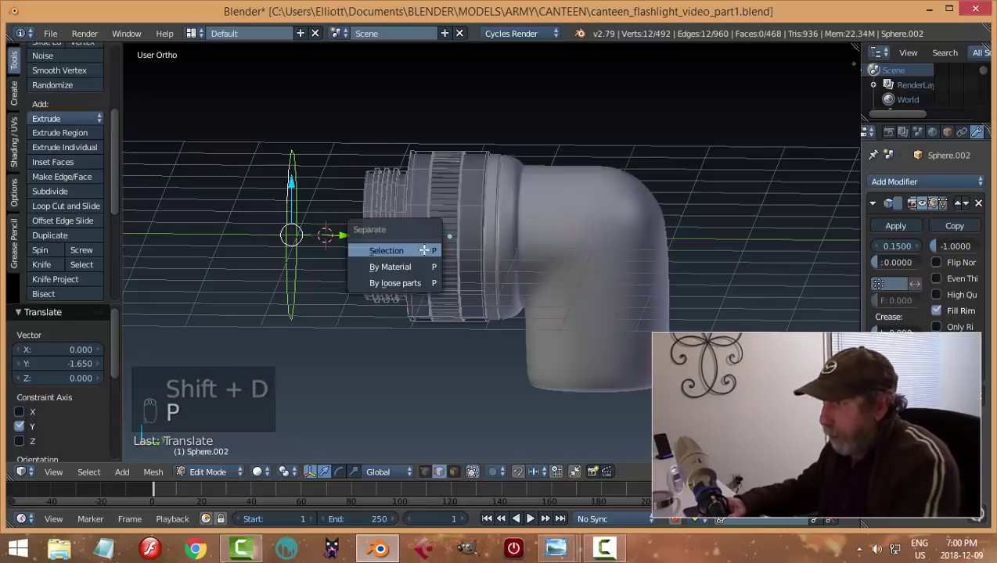
click(424, 249)
key(Tab)
click(338, 249)
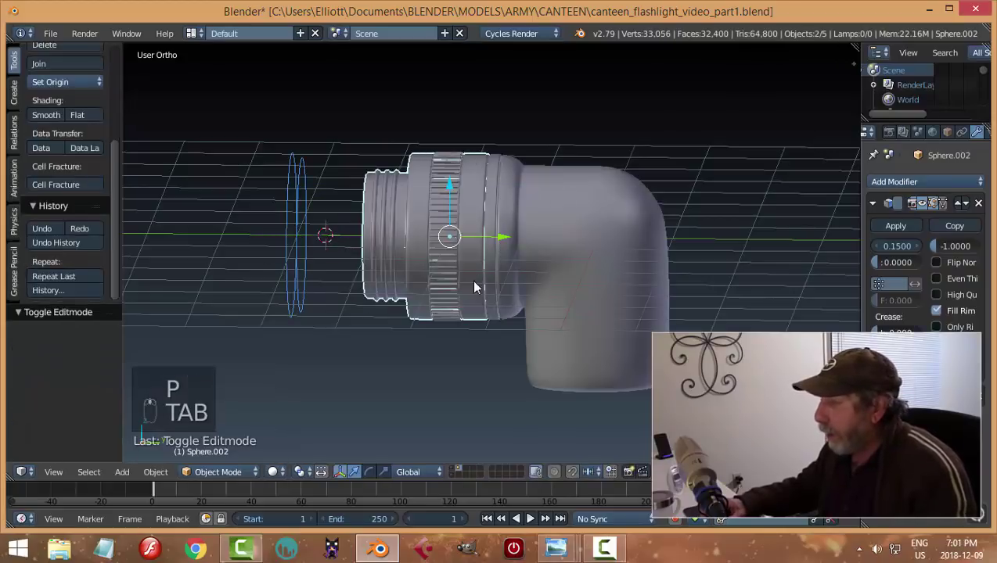
middle_drag(474, 287, 460, 283)
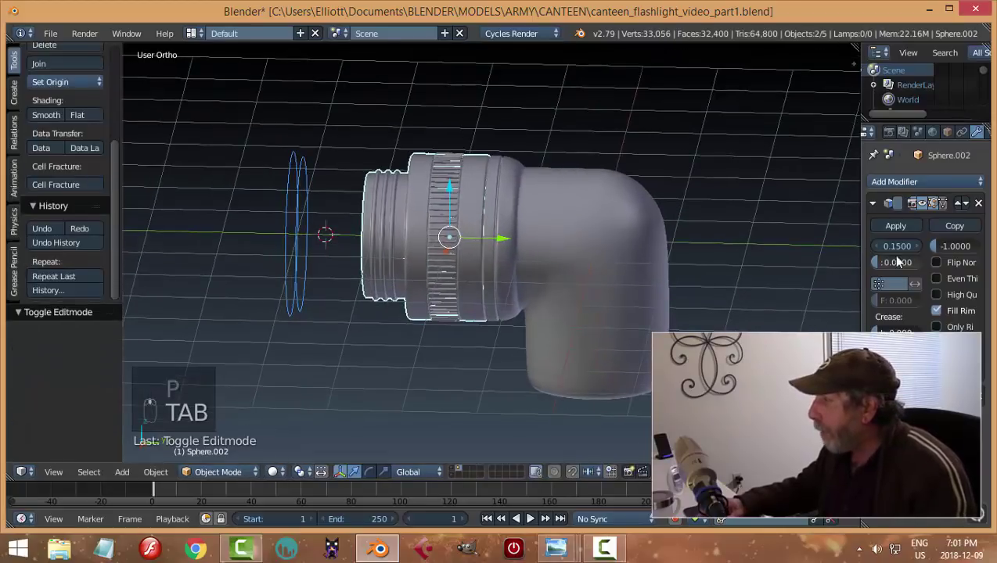
click(978, 204)
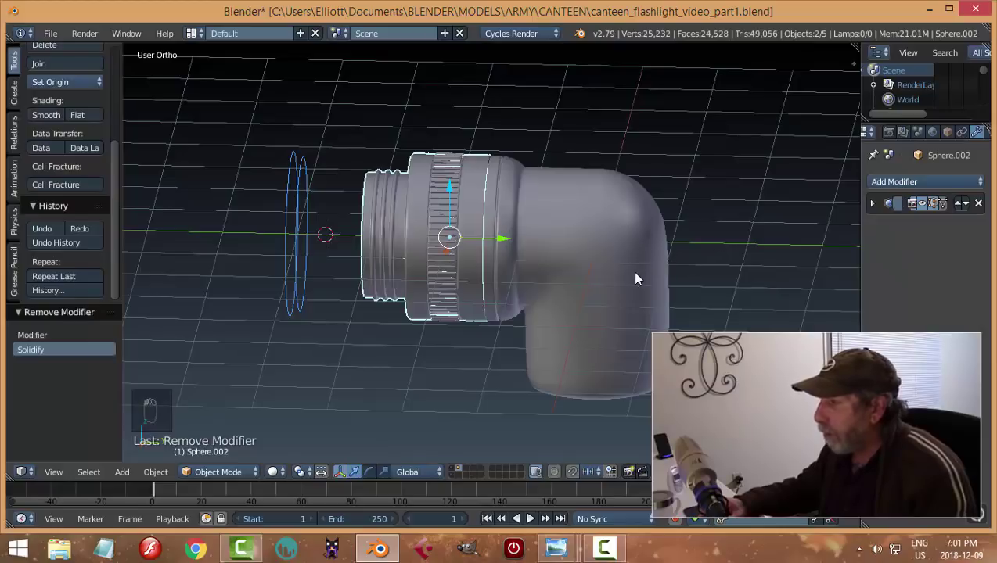
key(ctrl+z)
Select the separated edge ring and remove its Solidify modifier.
right_click(295, 212)
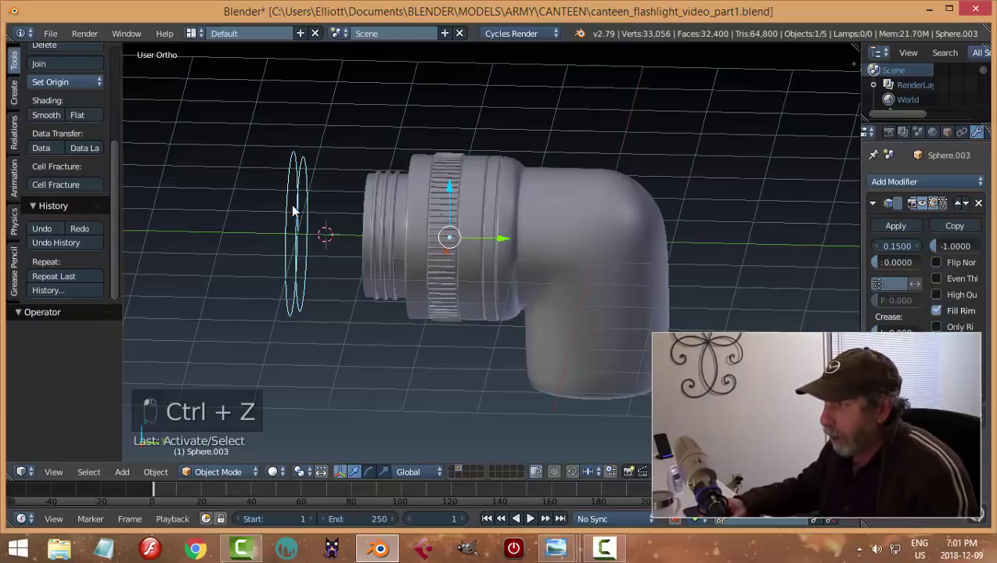
click(979, 203)
middle_drag(404, 293, 542, 254)
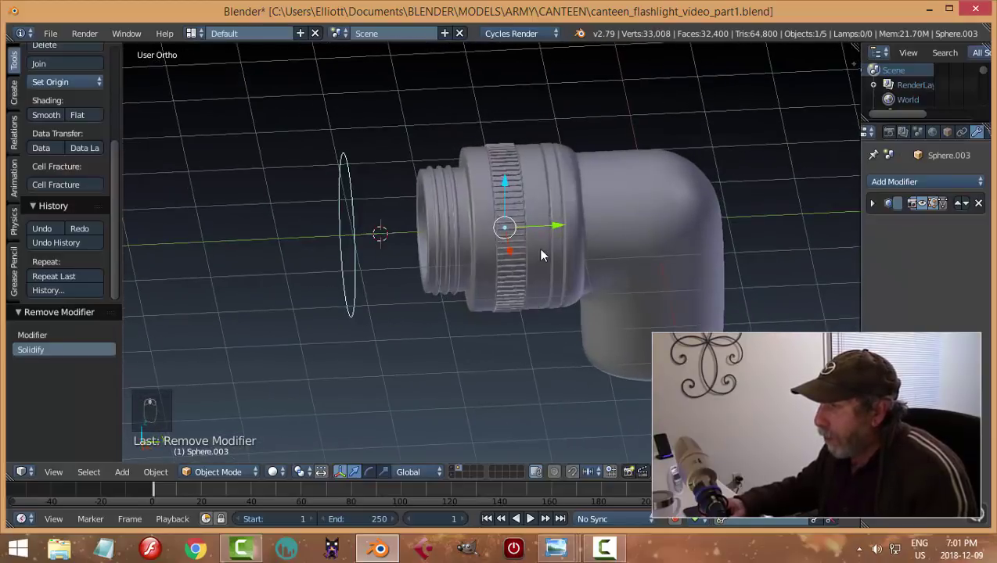
Set the edge ring's origin to its geometry and snap the 3D cursor to the ring.
click(61, 83)
click(71, 111)
key(shift+s)
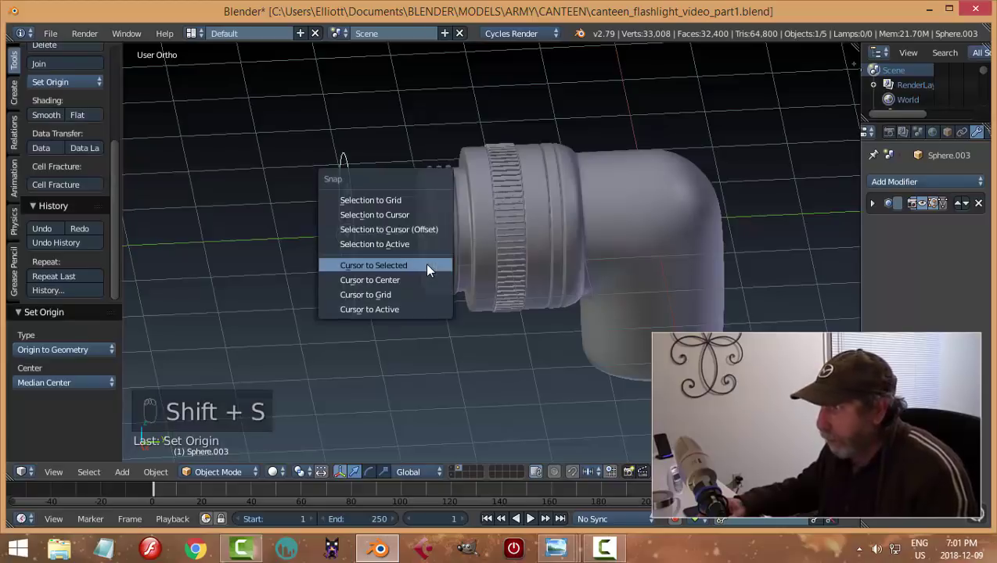
click(424, 264)
Move the edge ring 0.846 along Y to just in front of the collar's threads.
drag(393, 240, 458, 263)
middle_drag(458, 263, 545, 263)
middle_drag(595, 287, 466, 313)
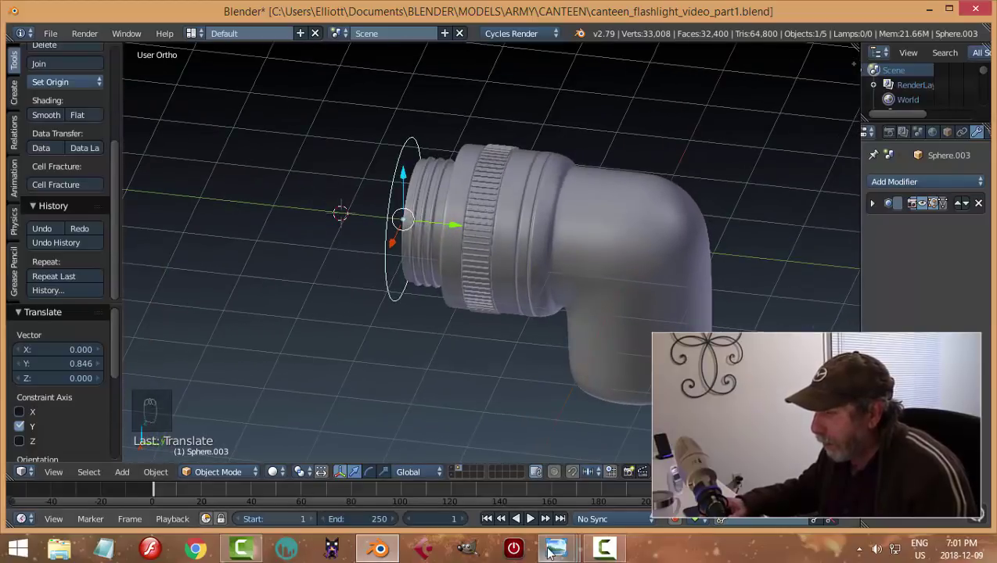
Examine the front ring in the disassembled flashlight photo, and return to Blender to compare it with the model.
mouse_move(550, 552)
click(260, 476)
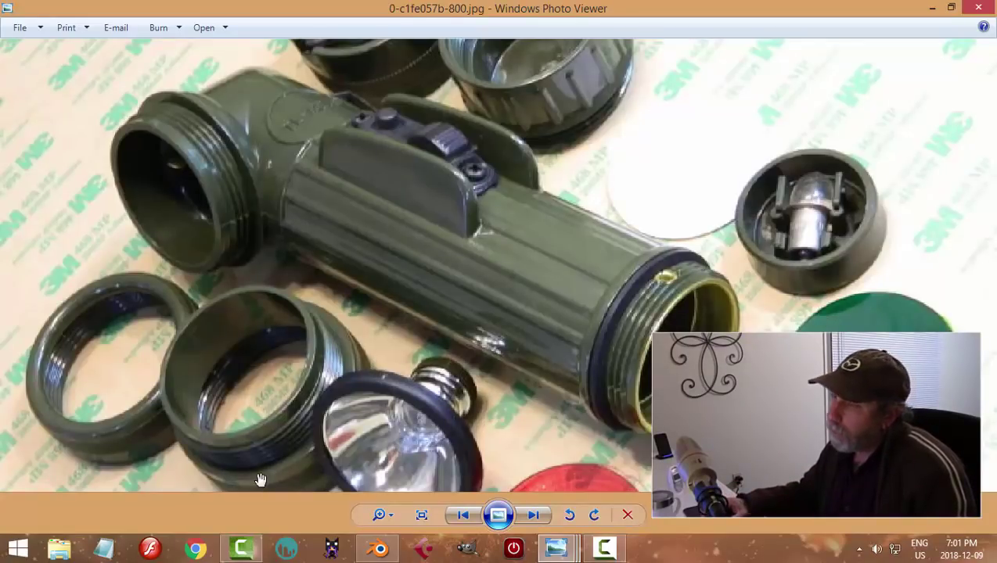
click(378, 548)
middle_drag(481, 286, 474, 166)
middle_drag(498, 257, 480, 269)
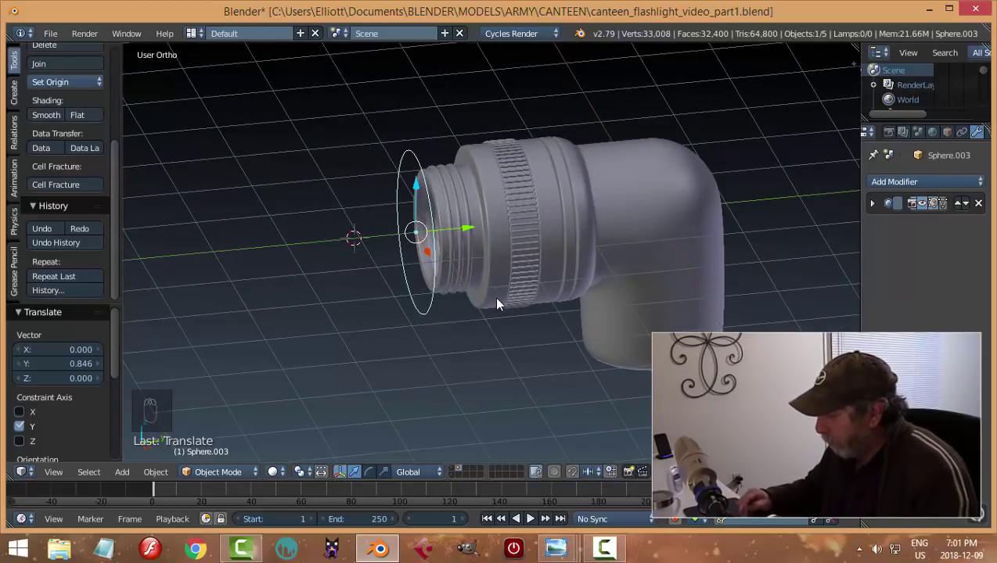
In the right side view, enter Edit Mode on the edge ring and extrude the whole loop -0.877 along Y.
key(KP_3)
key(Tab)
click(556, 302)
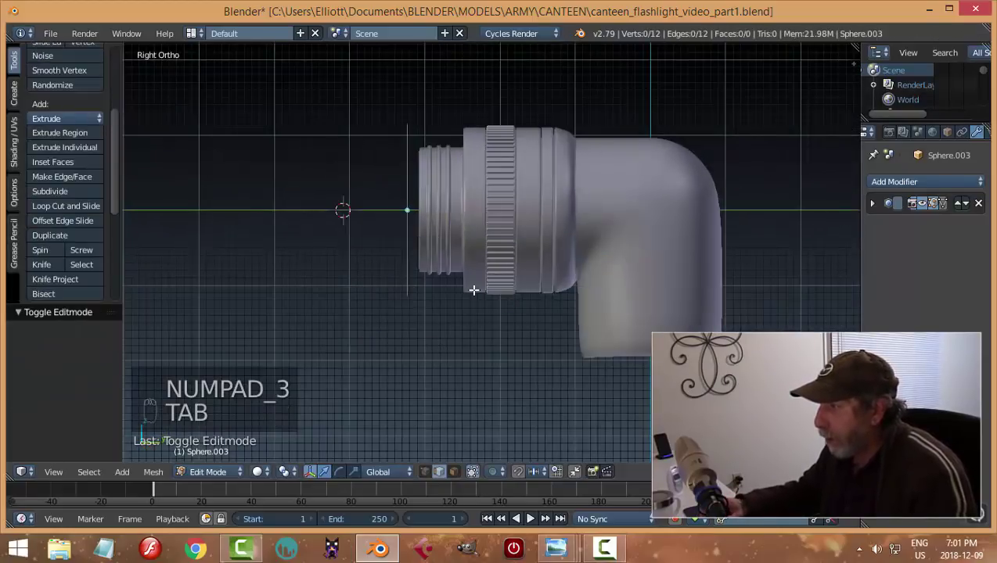
key(a)
key(a)
key(e)
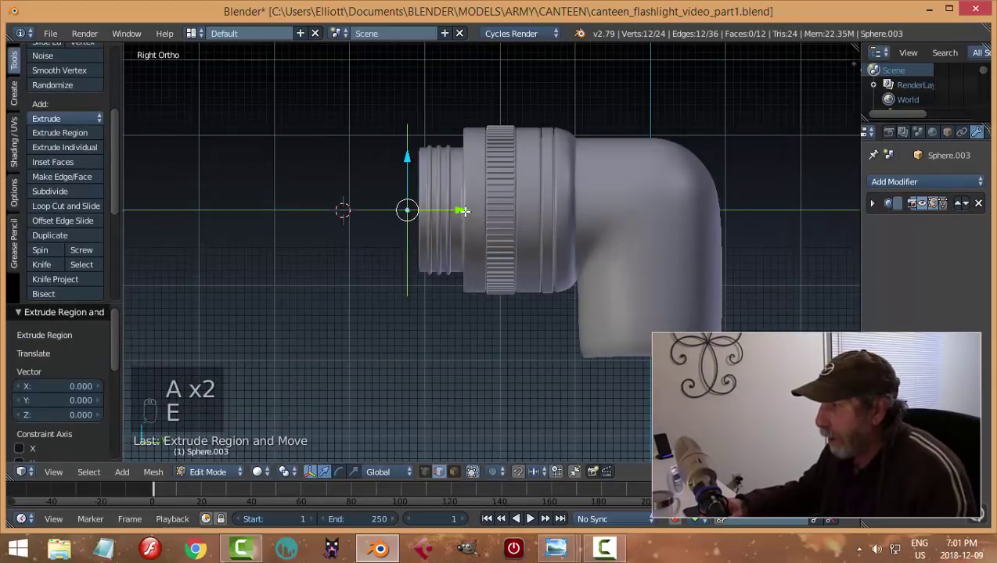
click(399, 220)
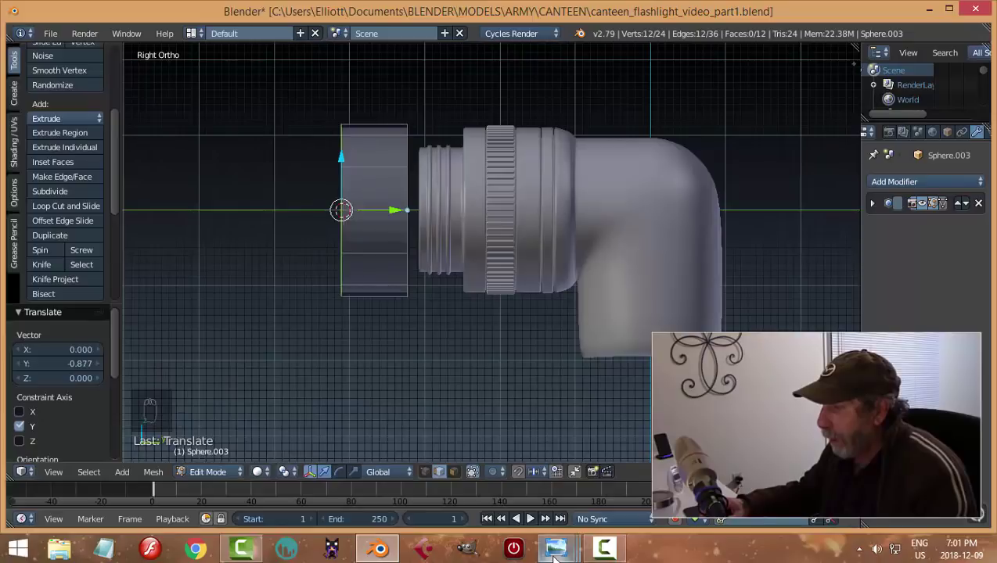
Examine the widths of the front ring and collar in the side-view reference photo, and return to Blender.
mouse_move(554, 551)
mouse_move(414, 495)
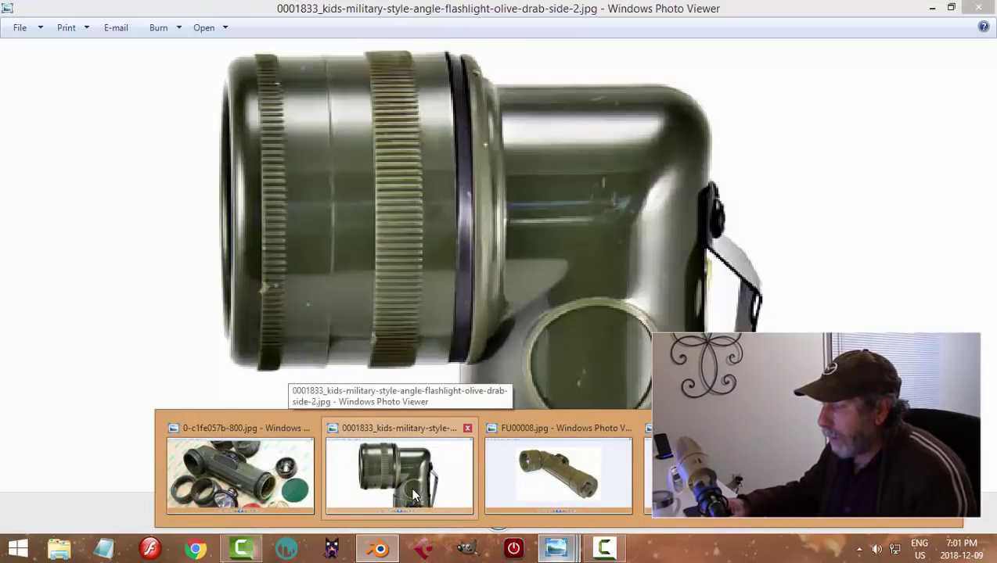
click(415, 494)
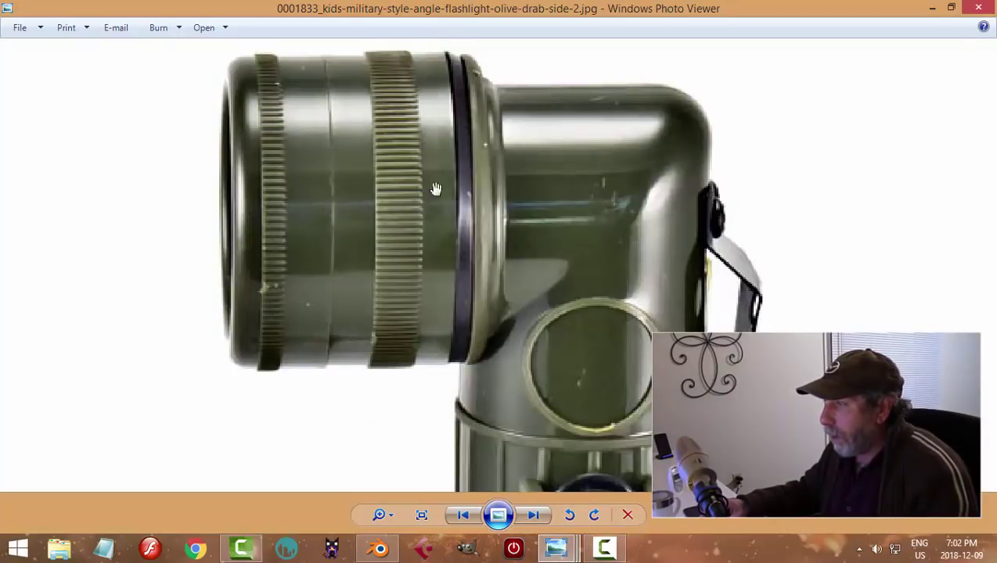
click(381, 550)
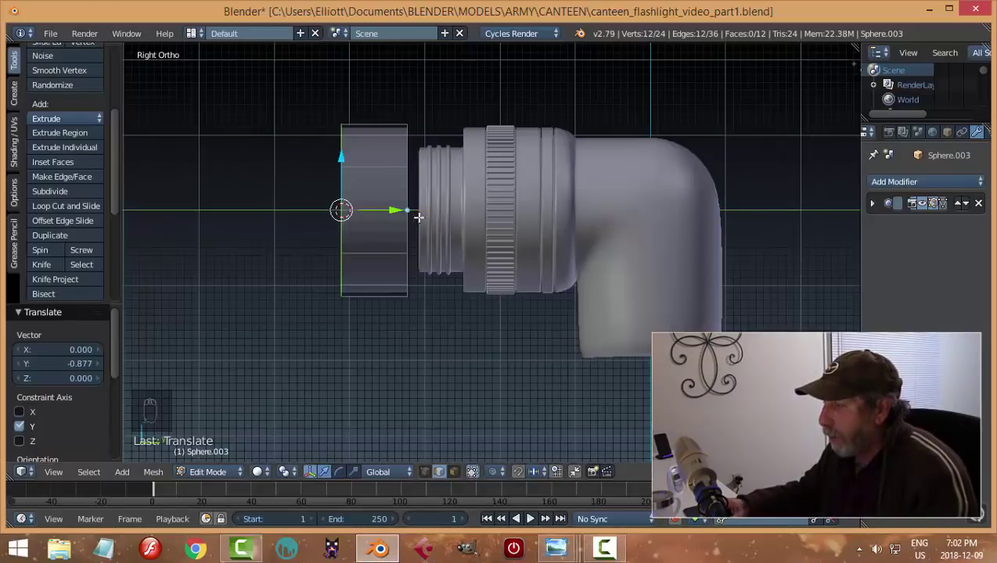
Select the whole extruded ring, make its normals consistent, deselect it, and return to Object Mode.
key(a)
key(a)
key(a)
key(ctrl+n)
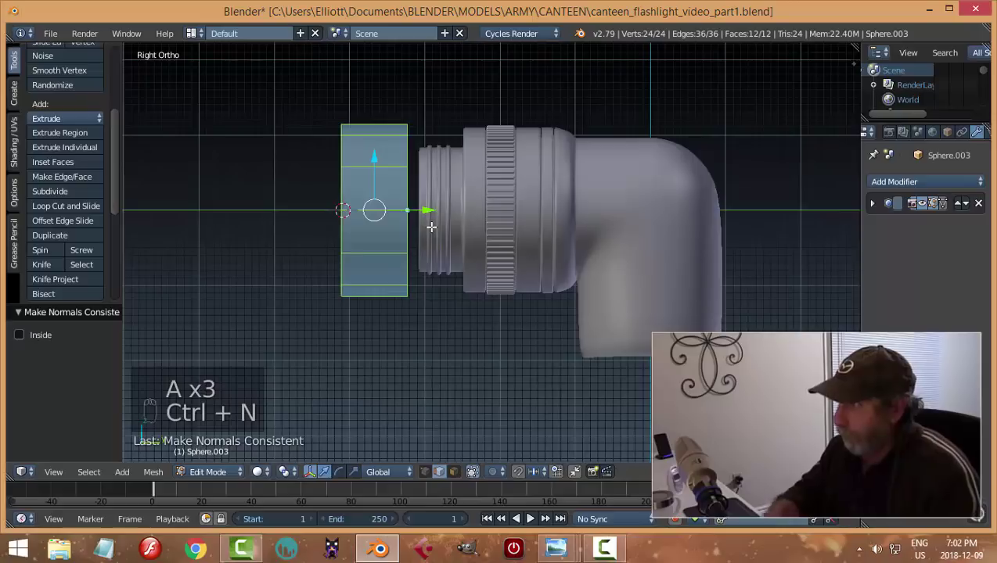
key(a)
key(Tab)
click(386, 230)
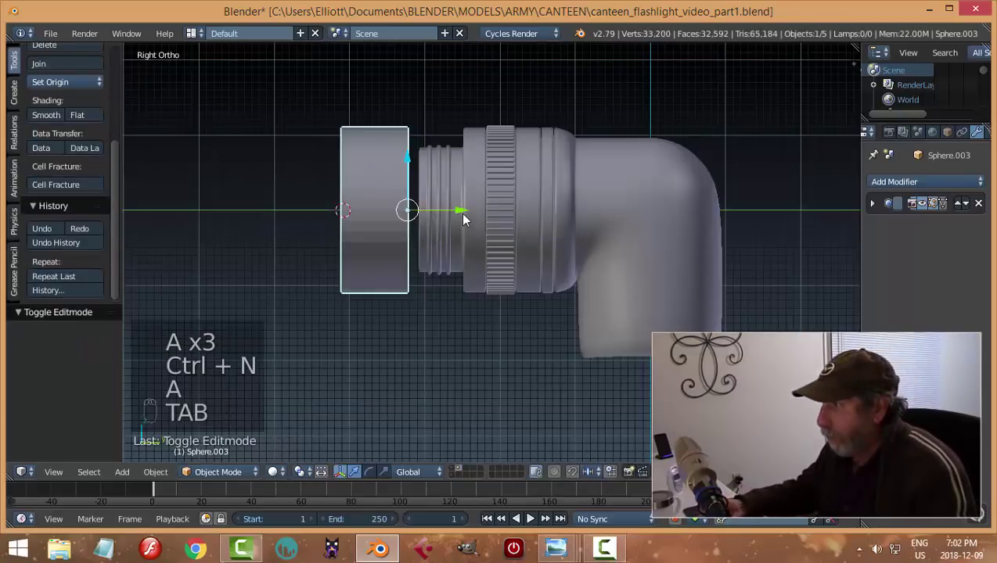
Slide the new ring along Y over the collar to compare them, and move it back -0.566 to the threads' front end.
key(g)
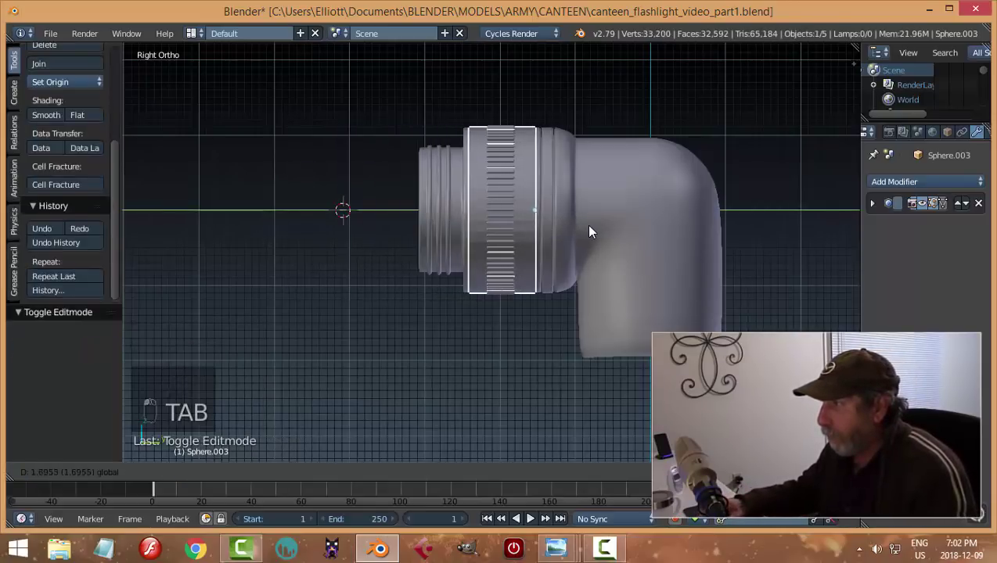
click(514, 236)
middle_drag(514, 236, 497, 274)
drag(510, 215, 456, 230)
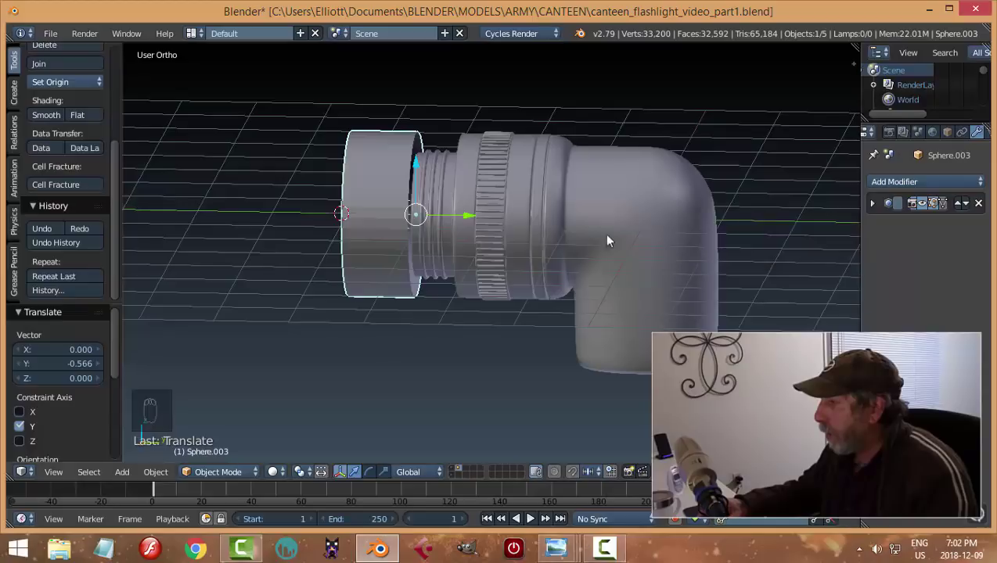
Copy the collar's modifiers to the front ring and shade the objects smooth.
shift+right_click(467, 191)
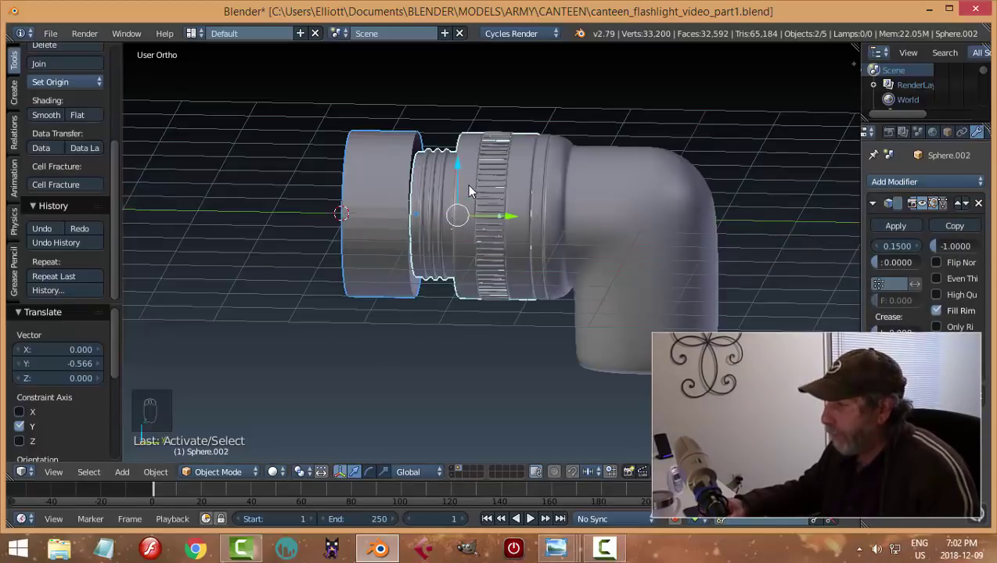
key(ctrl+l)
click(466, 185)
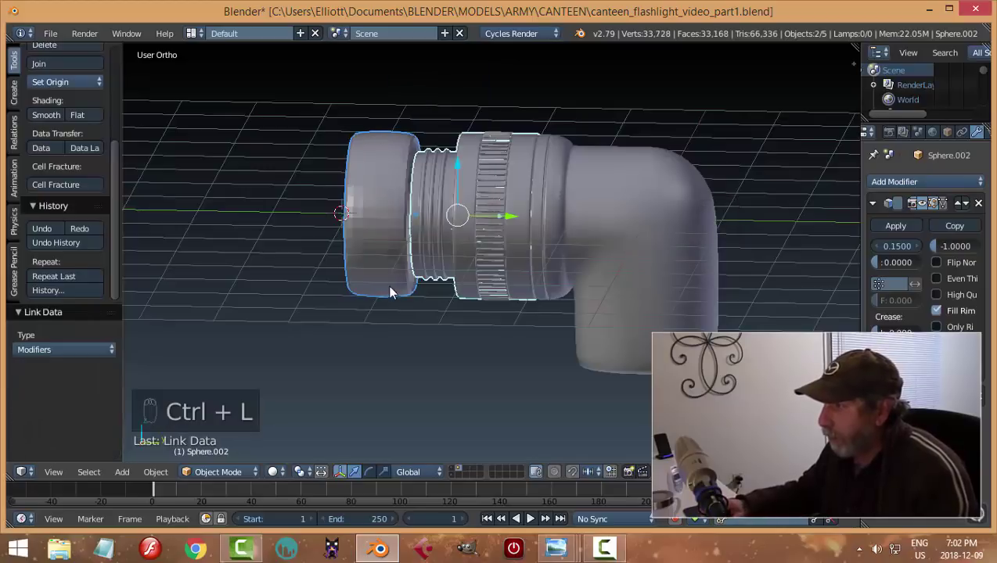
middle_drag(390, 291, 460, 282)
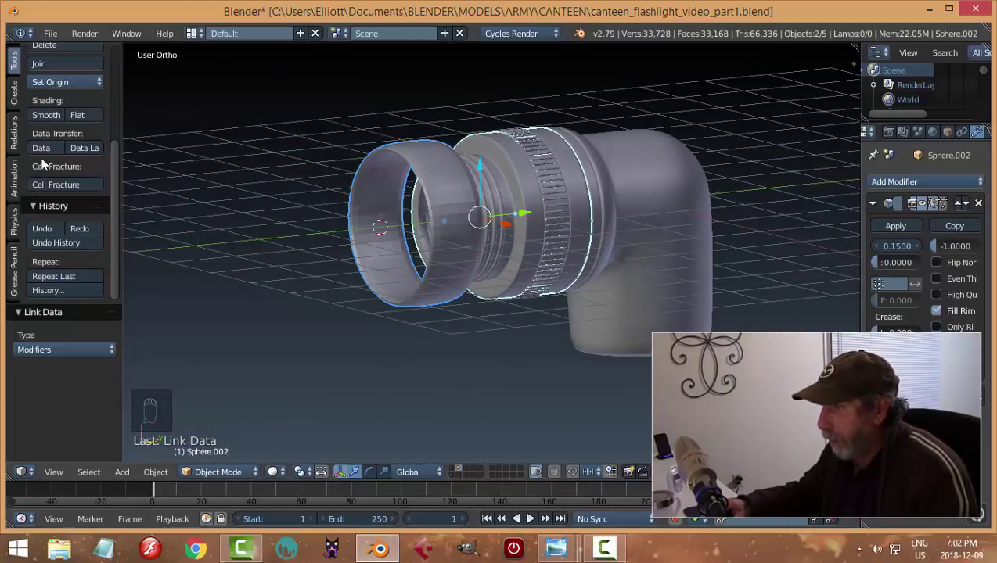
click(51, 115)
Examine the front ring's thickness in the disassembled-flashlight reference photo and return to Blender.
mouse_move(556, 547)
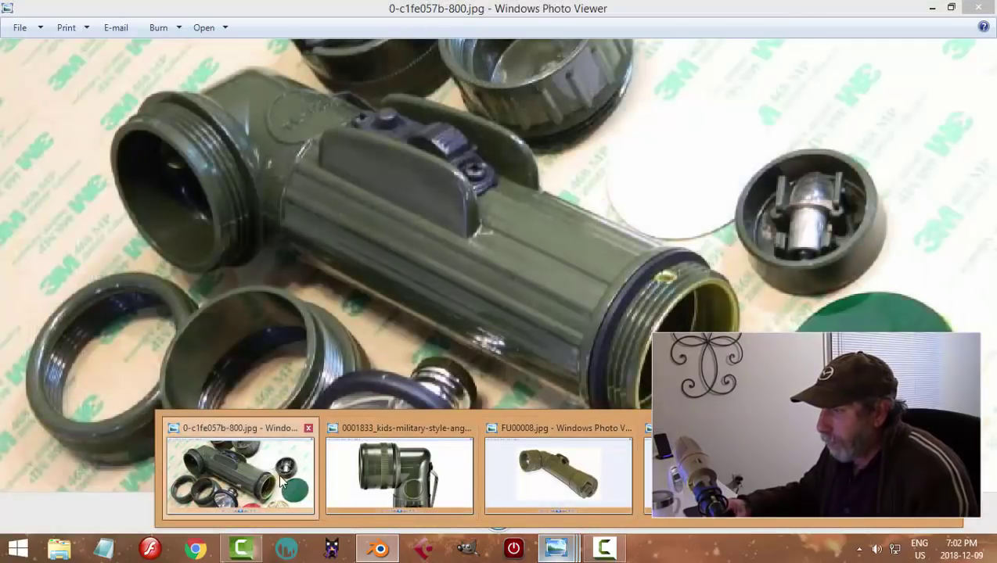
click(278, 473)
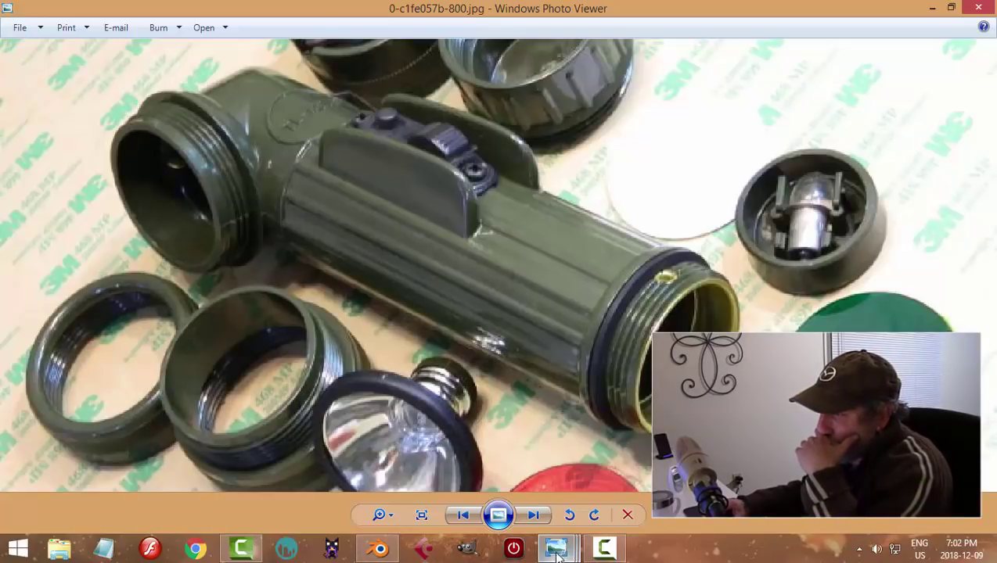
click(380, 549)
Select only the front ring and move it 0.581 along Y onto the collar's threads.
middle_drag(529, 263, 506, 236)
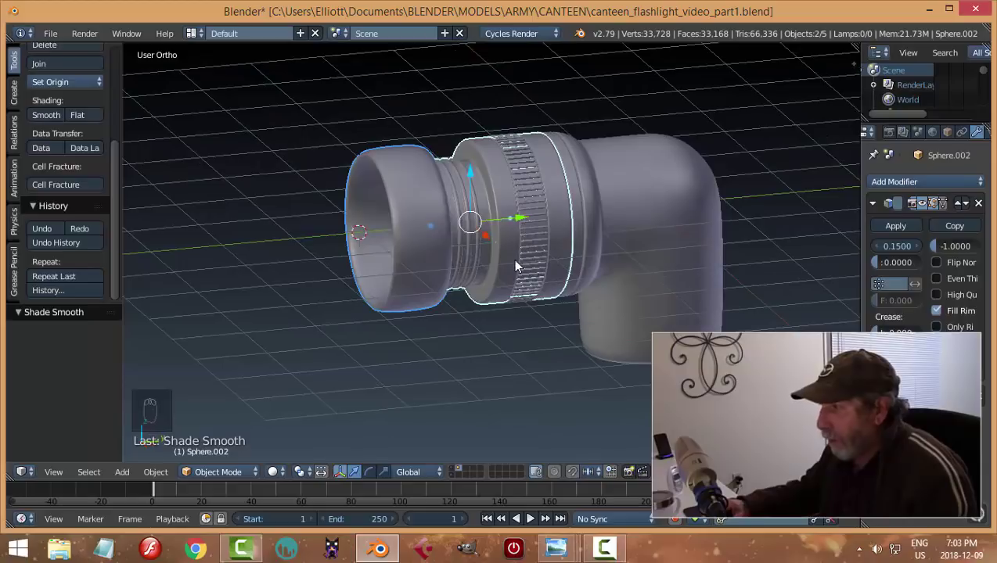
key(a)
right_click(417, 229)
key(g)
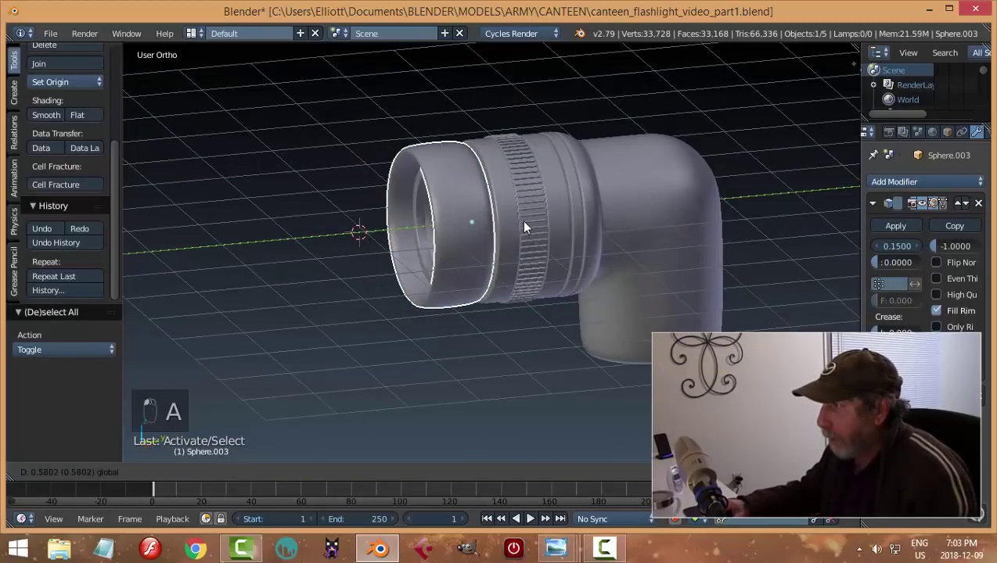
click(514, 219)
middle_drag(515, 218, 579, 269)
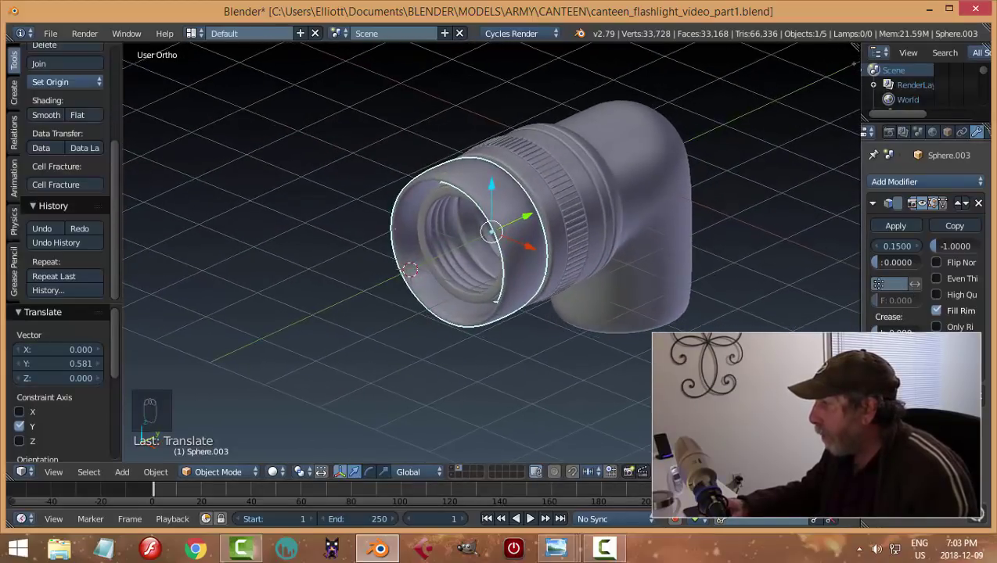
middle_drag(638, 311, 639, 280)
In Edit Mode, select the ring's whole face loop, extrude it, and shrink the extrusion inward by about 0.29.
key(Tab)
click(710, 279)
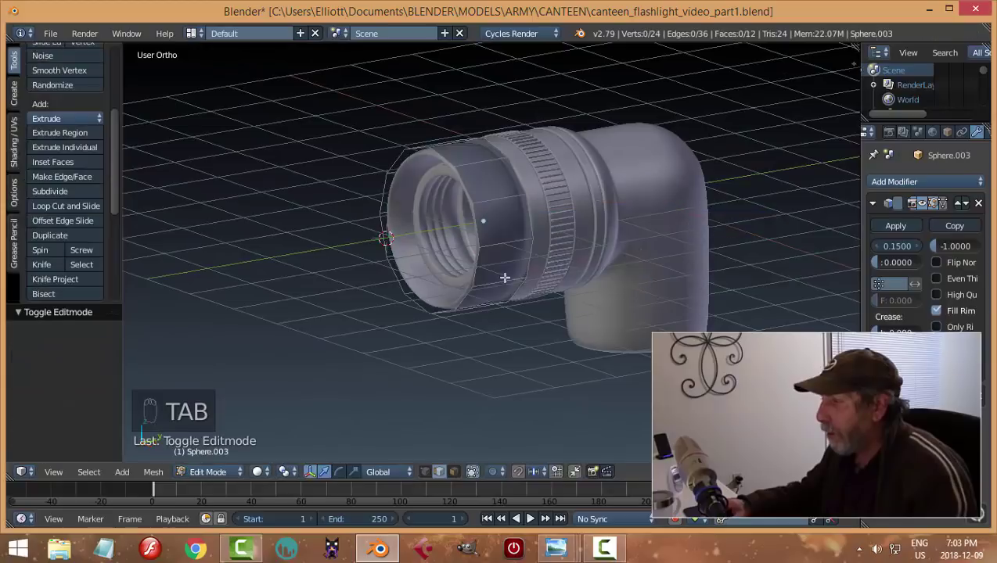
key(ctrl+Tab)
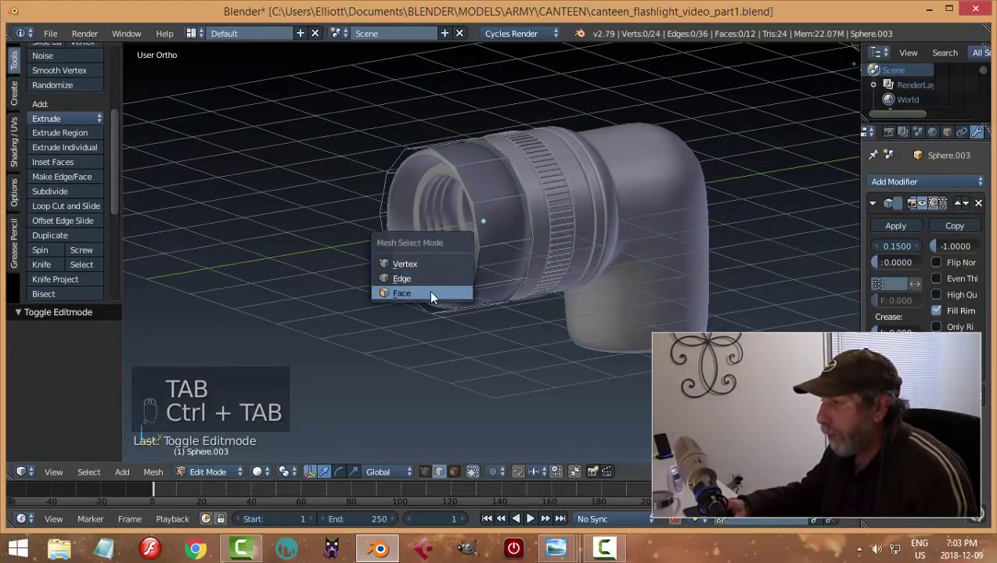
click(433, 293)
middle_drag(485, 256, 507, 206)
alt+right_click(487, 172)
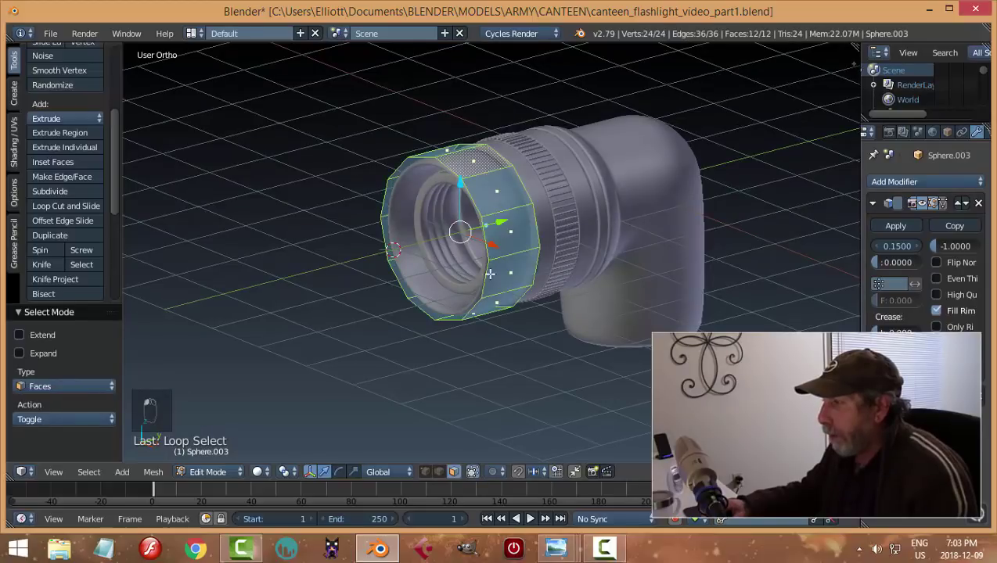
middle_drag(488, 272, 652, 272)
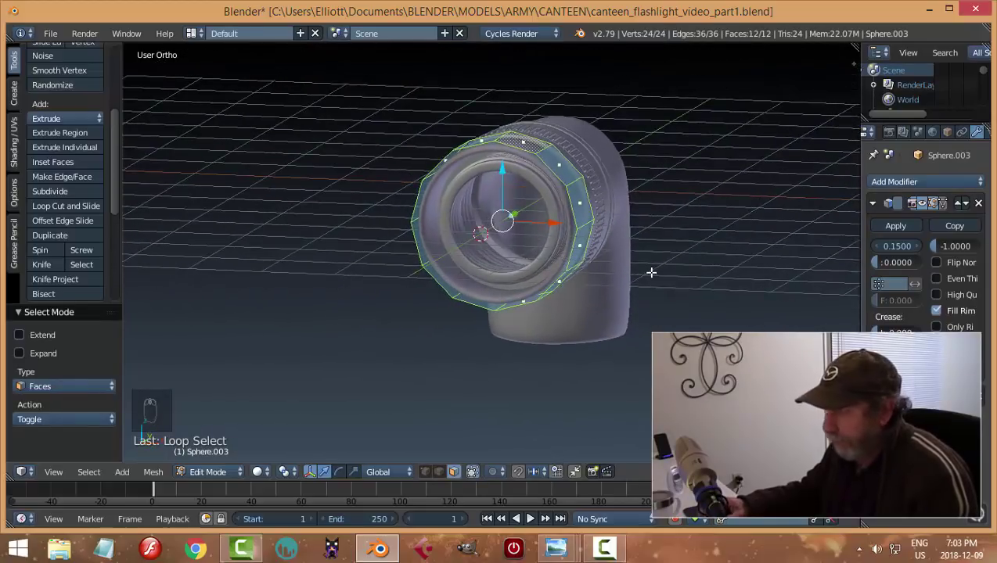
key(e)
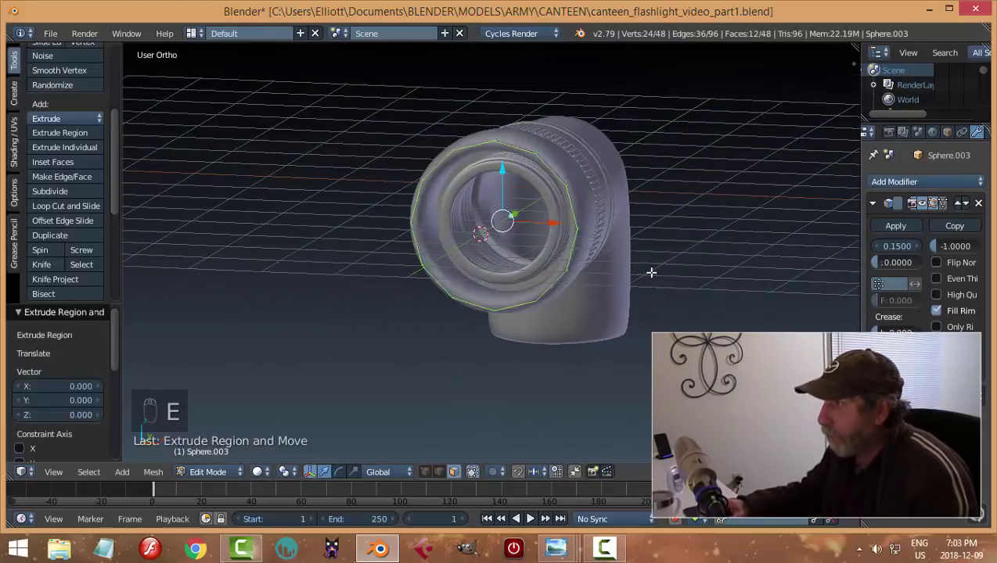
key(alt+s)
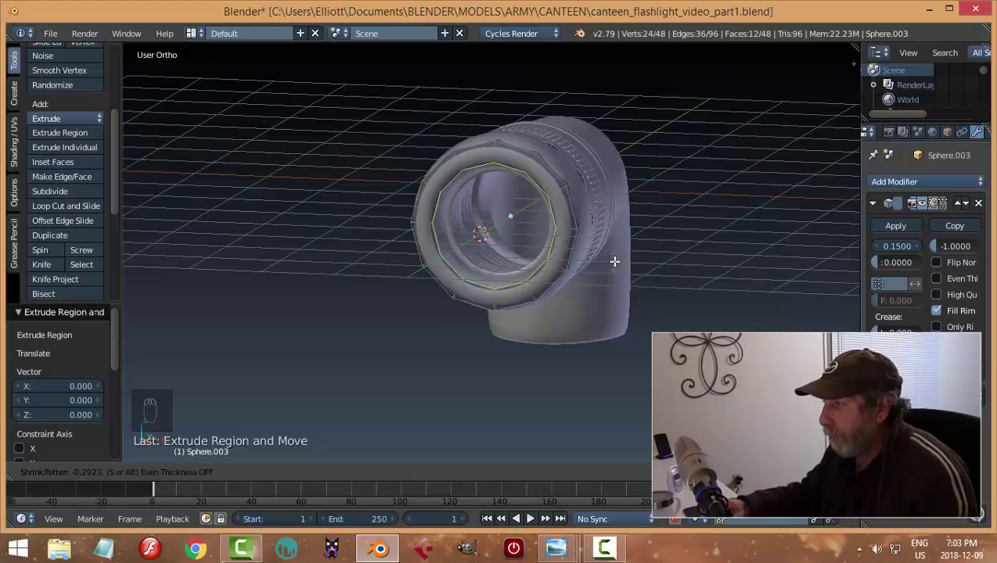
click(614, 262)
middle_drag(709, 238, 487, 263)
Add edge loops near the ring's front and rear edges, slid to about -0.91 and 0.93, and return to Object Mode.
key(a)
key(ctrl+r)
click(407, 231)
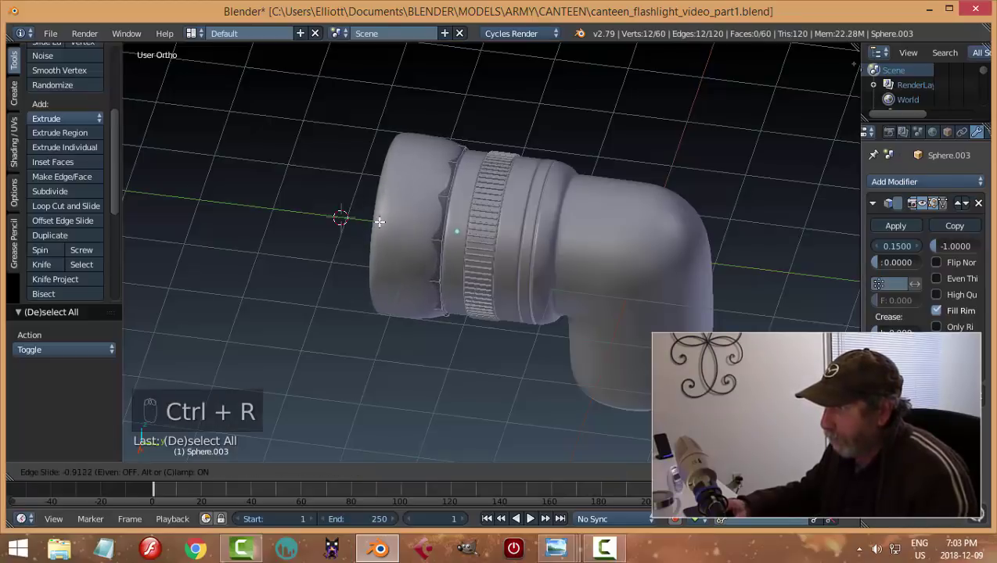
click(379, 222)
key(ctrl+r)
click(416, 233)
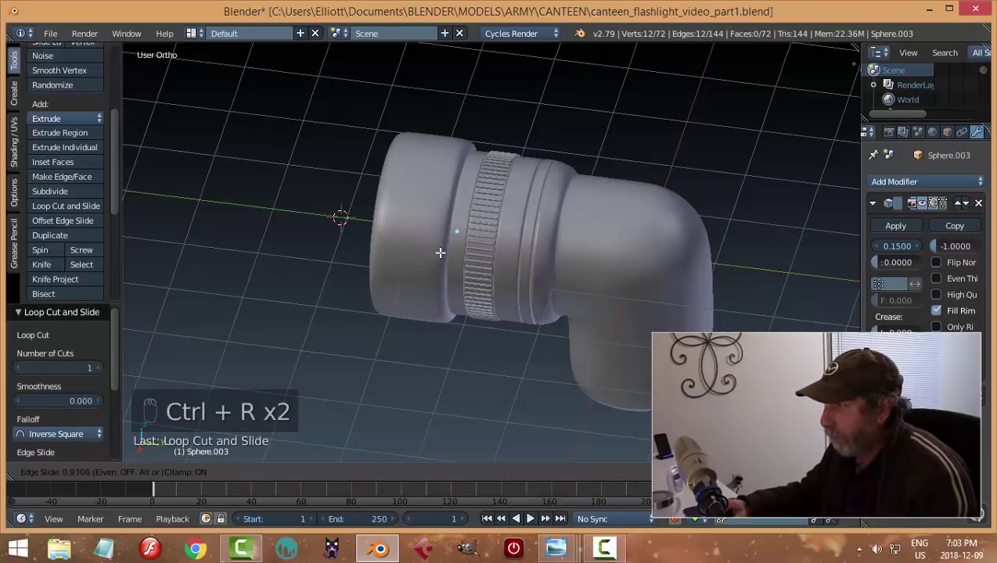
click(439, 253)
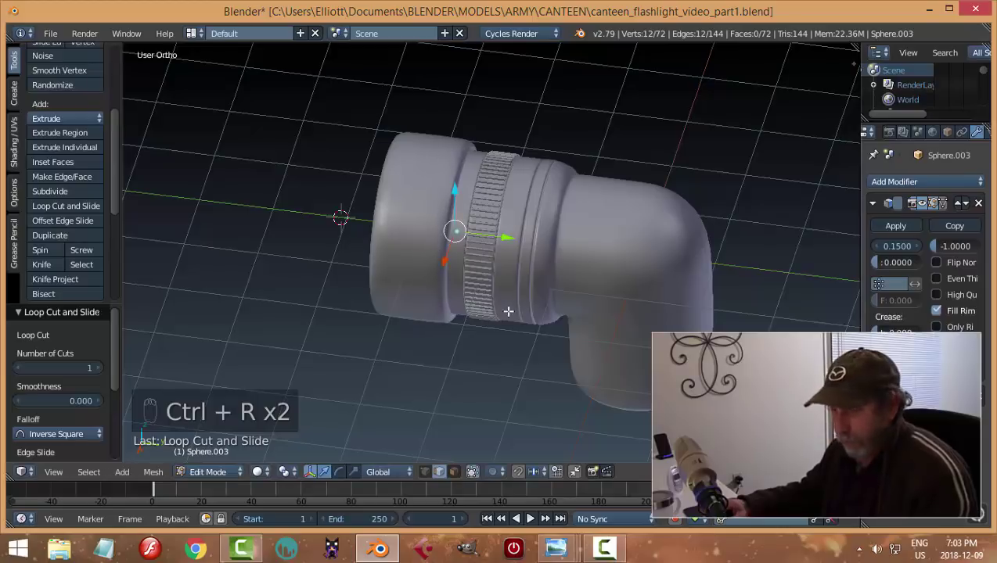
key(a)
middle_drag(508, 311, 602, 247)
scroll(584, 268, up, 3)
key(Tab)
scroll(568, 258, down, 2)
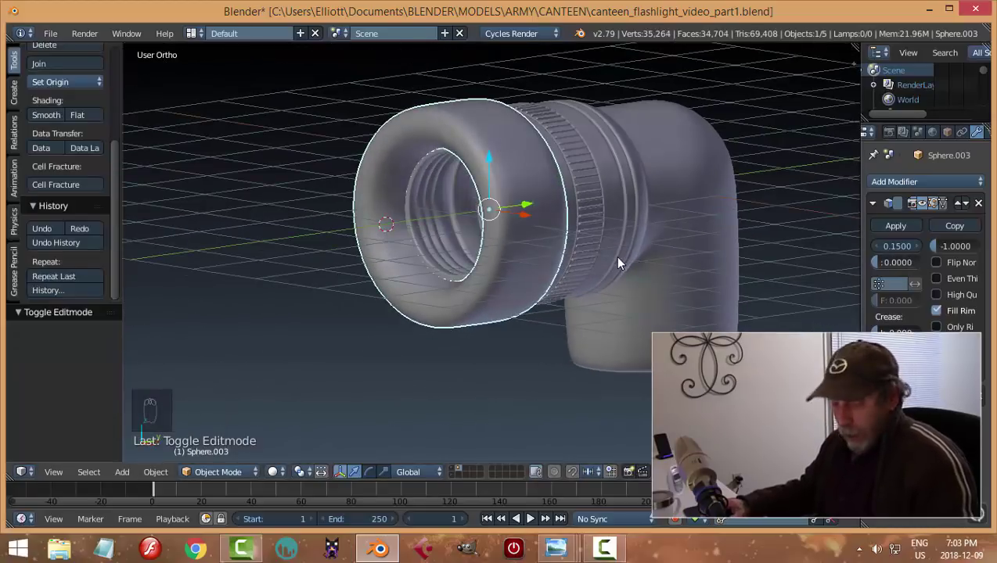
Undo the ring's mesh edits and its move onto the collar, and remove its Solidify modifier.
key(ctrl+z)
key(ctrl+z)
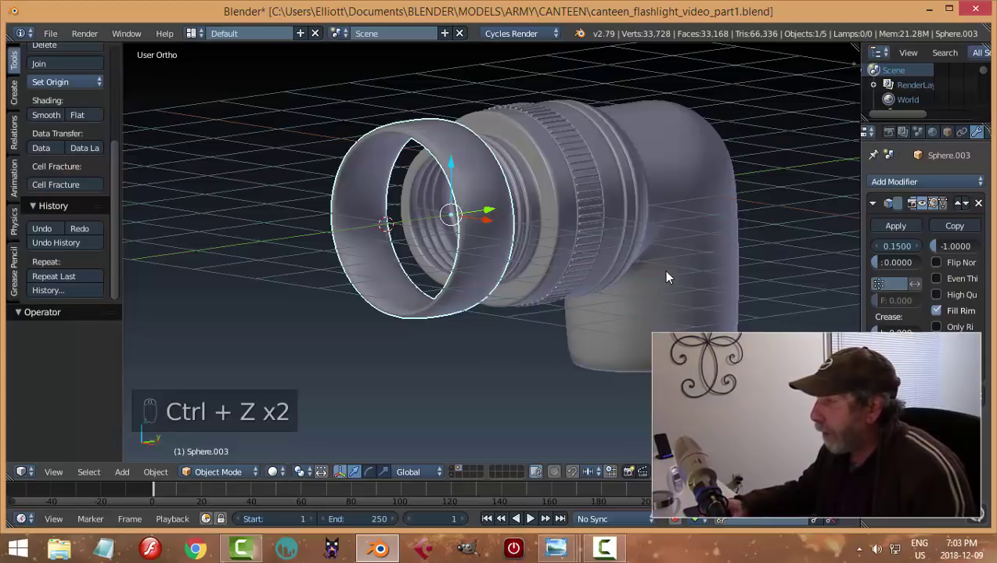
click(978, 203)
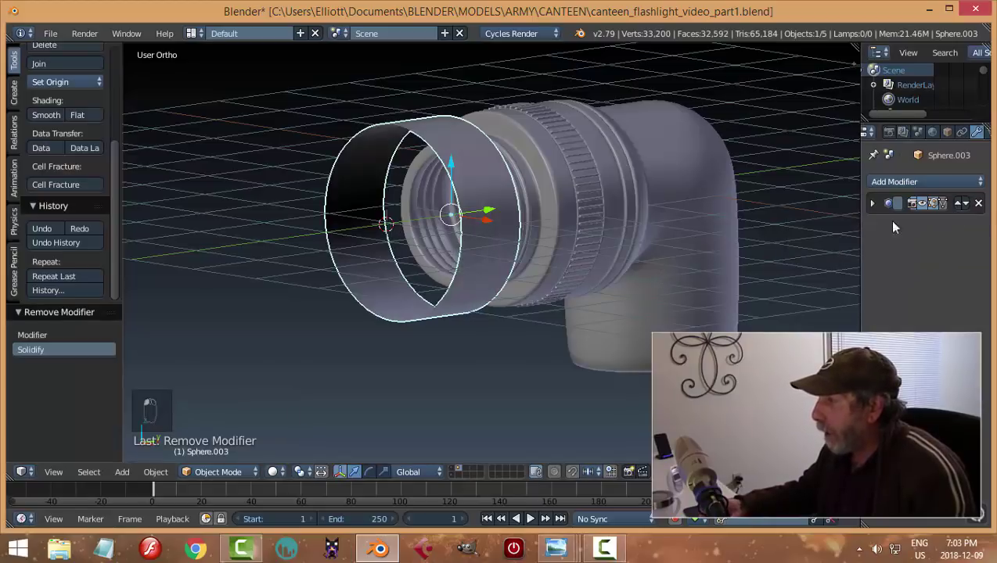
mouse_move(708, 245)
middle_down()
mouse_move(675, 249)
mouse_move(721, 246)
middle_up()
In Edit Mode, select the ring's entire mesh and remove doubles.
key(Tab)
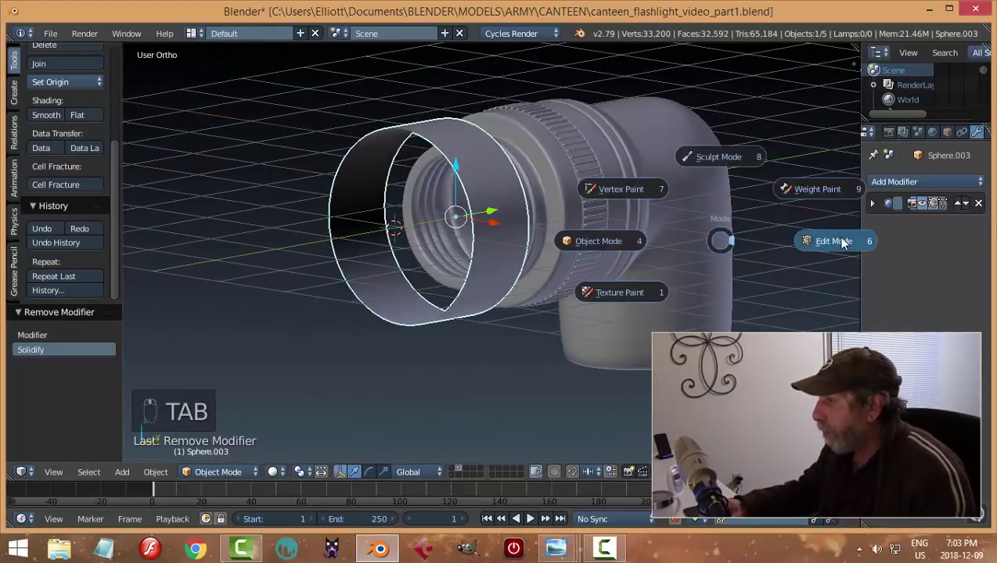
middle_drag(834, 238, 609, 259)
key(a)
key(a)
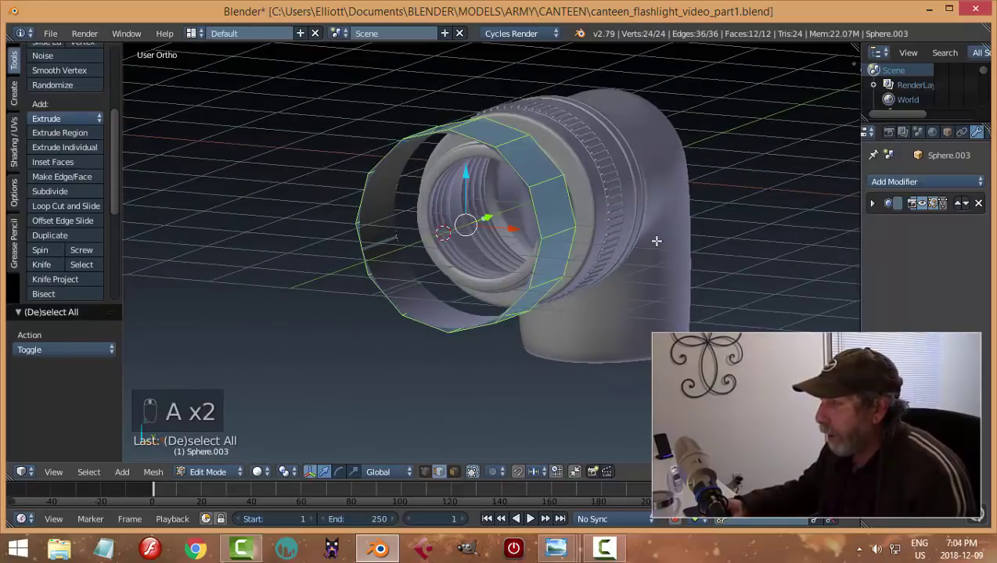
key(w)
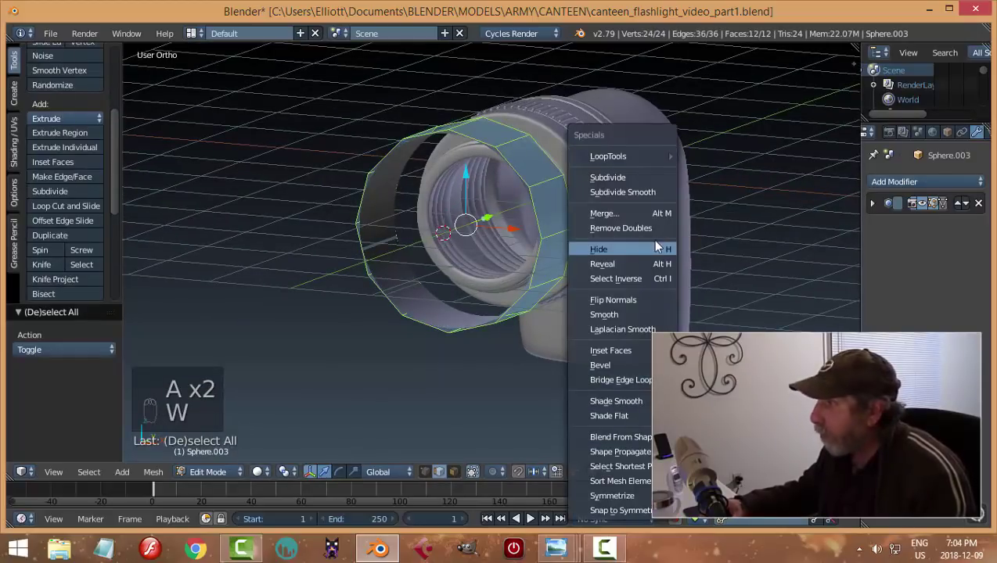
click(644, 225)
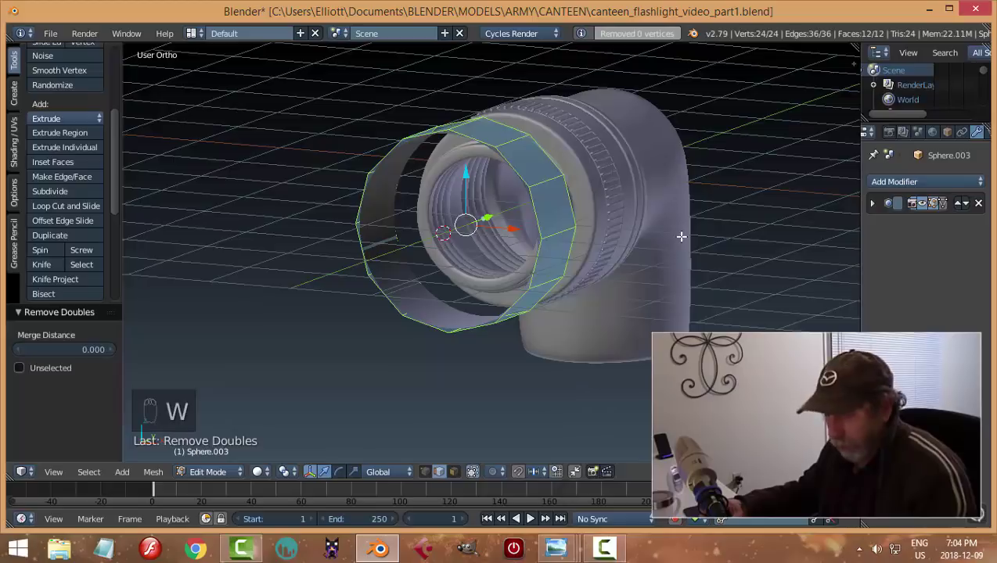
Extrude the ring's faces, shrink them inward by about 0.15, and make all the ring's normals consistent.
key(e)
key(alt+s)
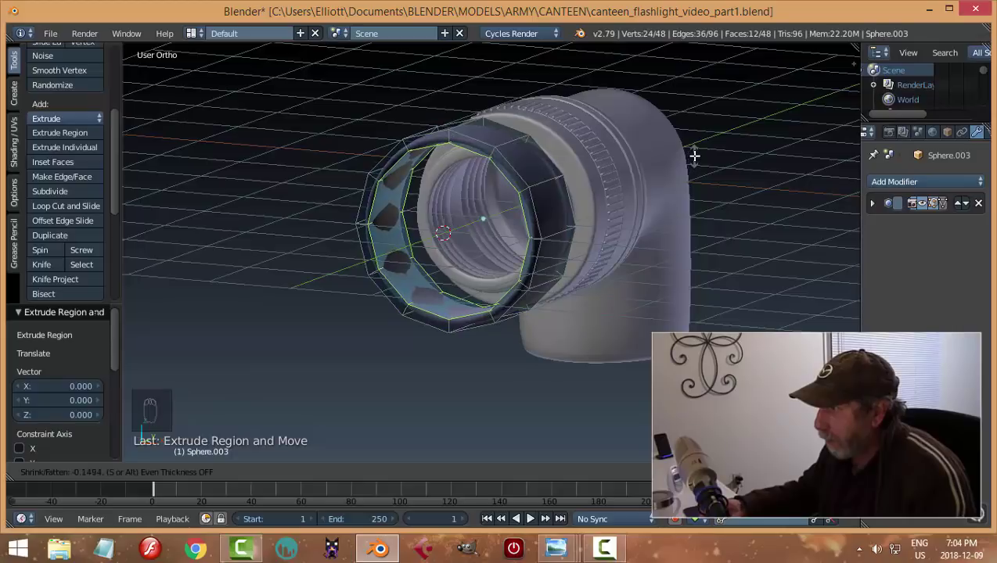
click(694, 156)
middle_drag(673, 228, 356, 226)
key(a)
key(a)
key(ctrl+n)
key(a)
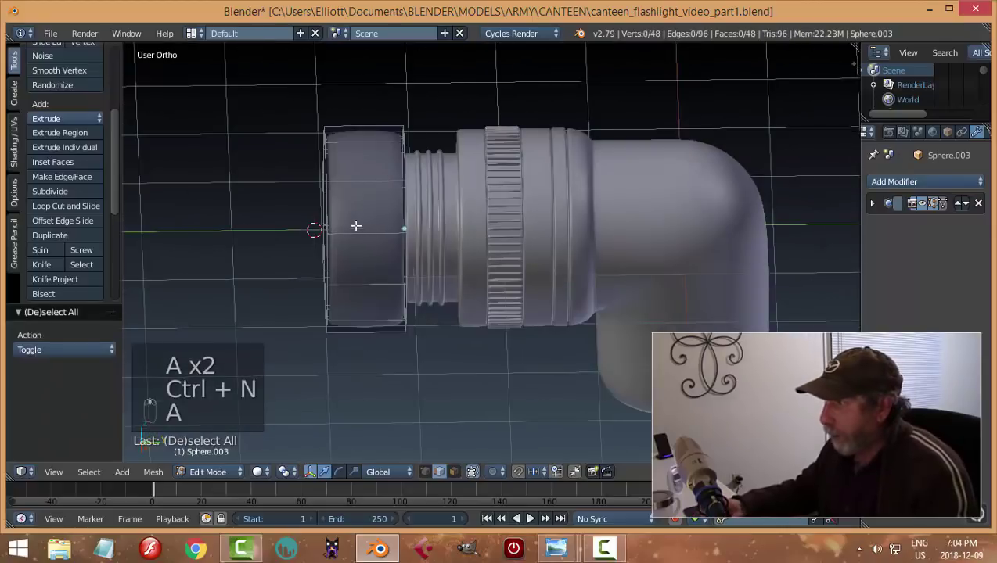
Add edge loops near the ring's front and rear edges, slid to about -0.87 and 0.90, and return to Object Mode.
key(ctrl+r)
click(363, 180)
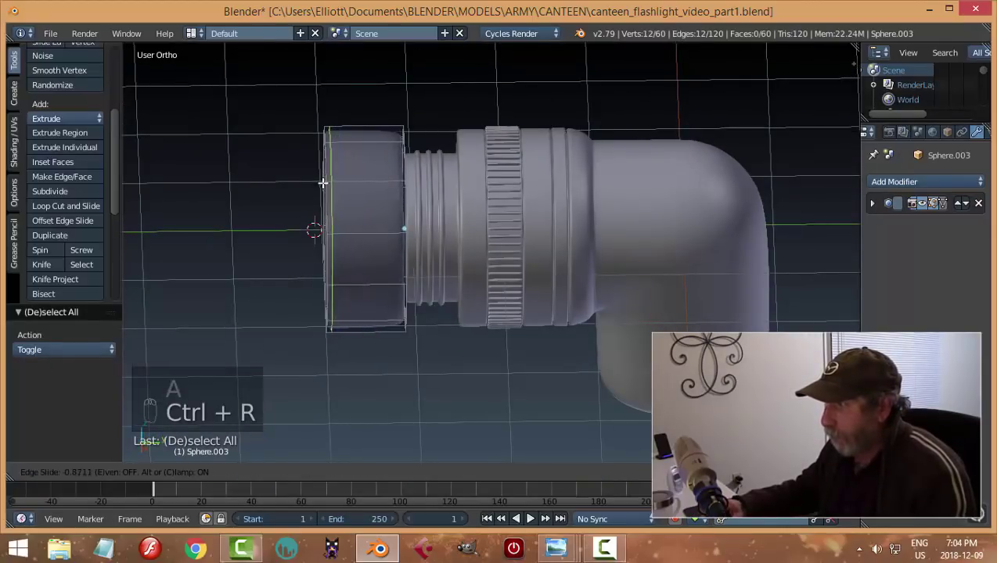
click(323, 183)
key(ctrl+r)
click(367, 179)
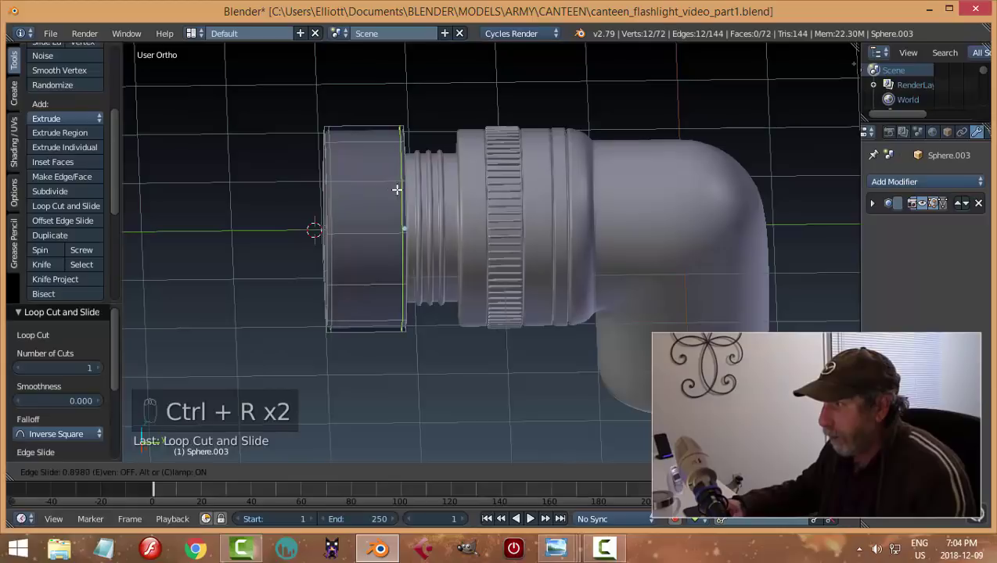
click(397, 189)
key(a)
middle_drag(438, 251, 486, 234)
key(Tab)
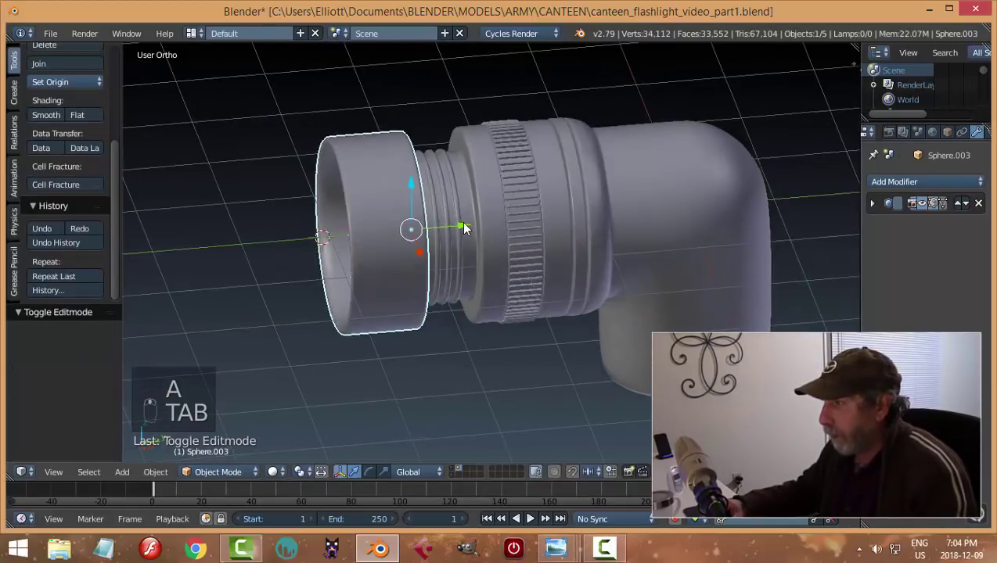
Slide the front ring along Y over the threads up against the collar's wide section, and deselect it.
drag(461, 227, 507, 220)
middle_drag(507, 219, 507, 166)
key(a)
scroll(625, 215, up, 1)
In Edit Mode, select the ring's inner face loop, adjust the wall thickness with Shrink/Fatten, and return to Object Mode.
right_click(517, 196)
key(Tab)
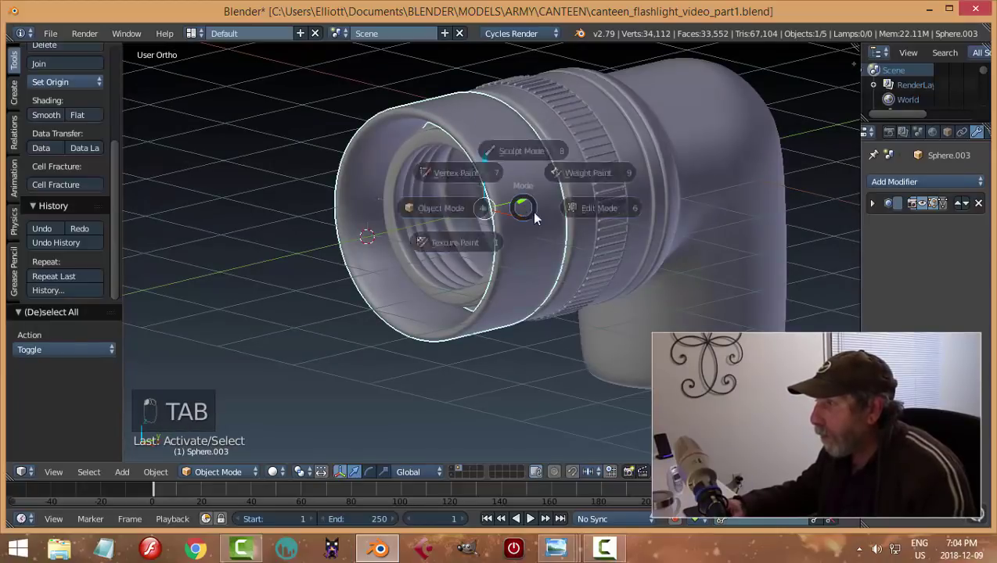
click(536, 218)
key(ctrl+Tab)
click(575, 218)
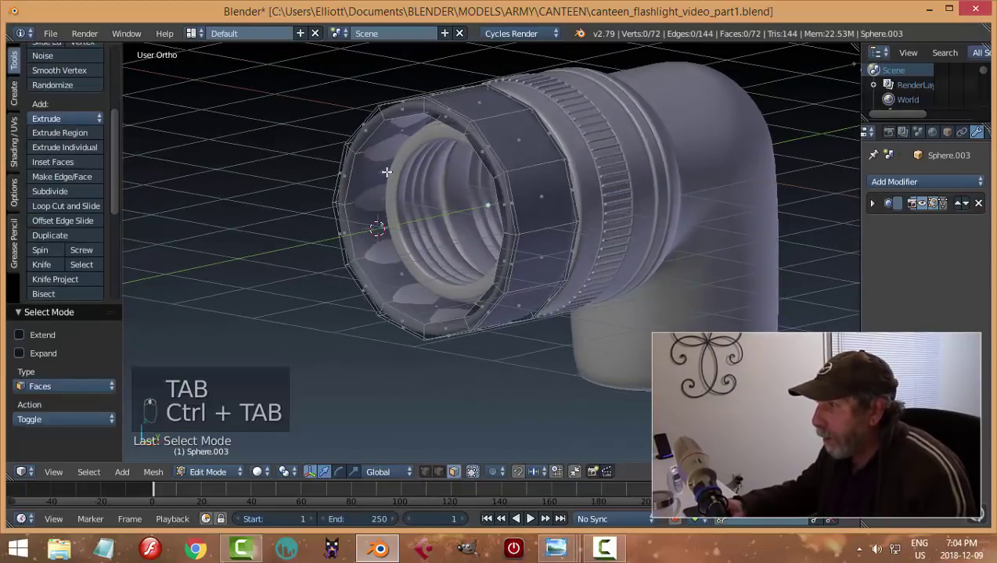
alt+right_click(385, 151)
key(alt+s)
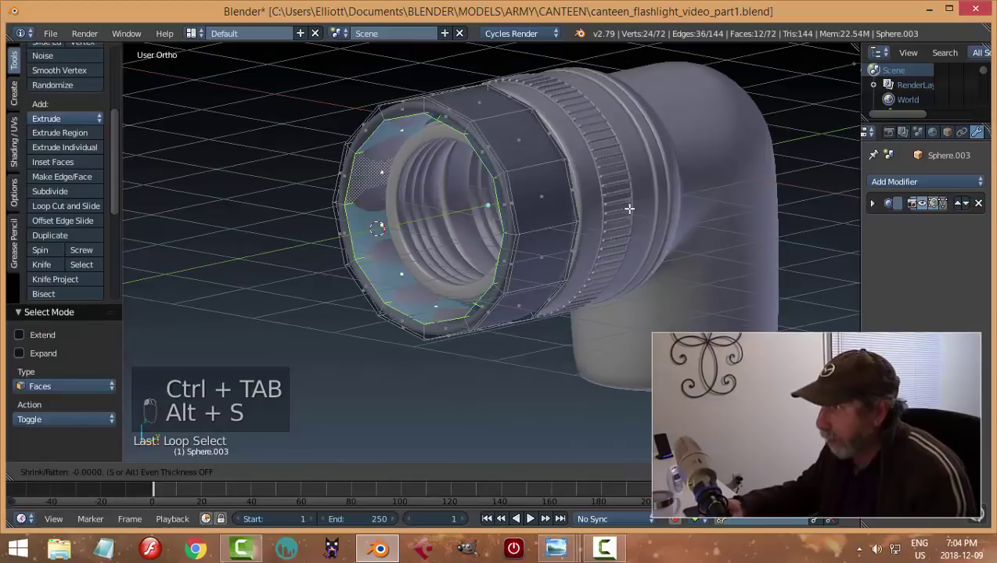
click(614, 214)
middle_drag(614, 214, 548, 219)
key(a)
key(Tab)
Re-enter Edit Mode on the ring and add an edge loop around its front rim face.
scroll(529, 206, down, 3)
key(Tab)
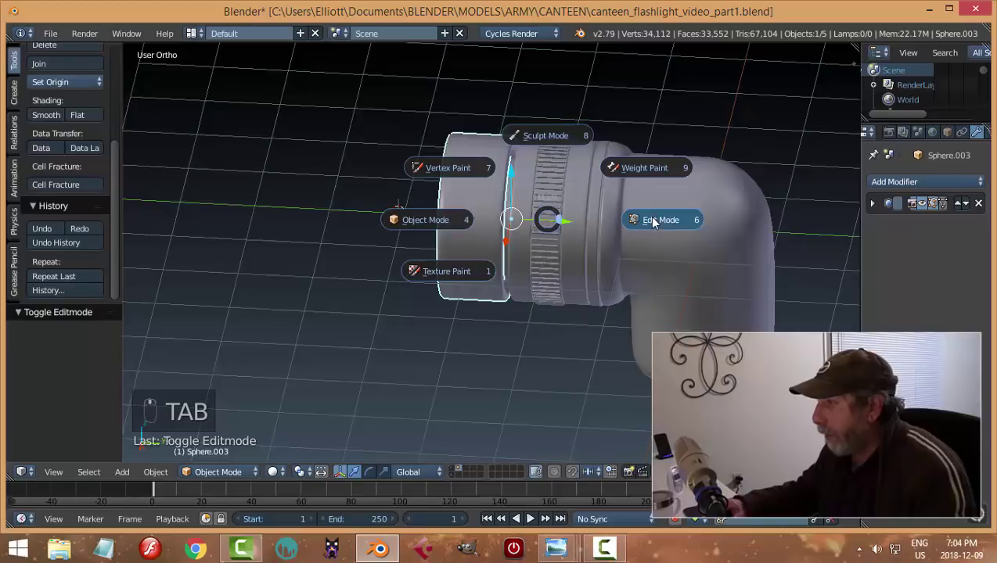
click(654, 221)
middle_drag(654, 221, 578, 201)
scroll(505, 106, up, 3)
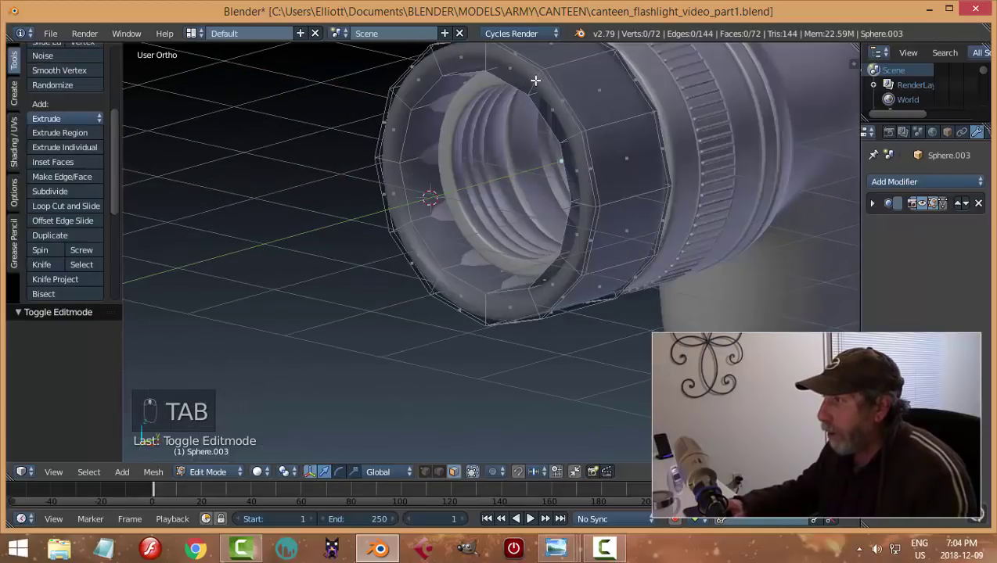
key(ctrl+r)
click(535, 84)
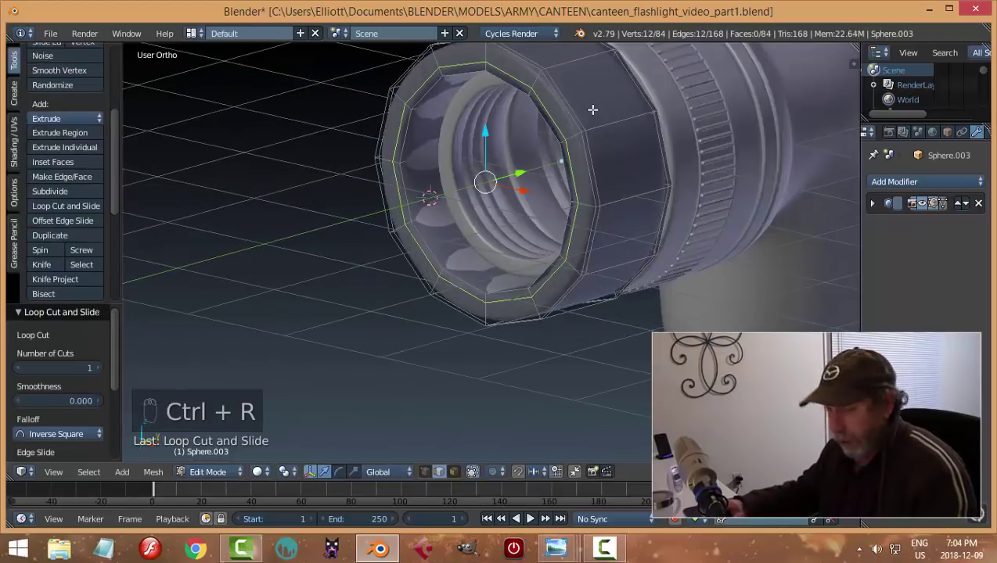
Deselect the mesh, return to Object Mode, and slide the front ring along Y off the collar's threads.
key(a)
key(Tab)
click(469, 118)
scroll(624, 129, down, 4)
middle_drag(624, 129, 583, 220)
key(a)
scroll(536, 193, up, 3)
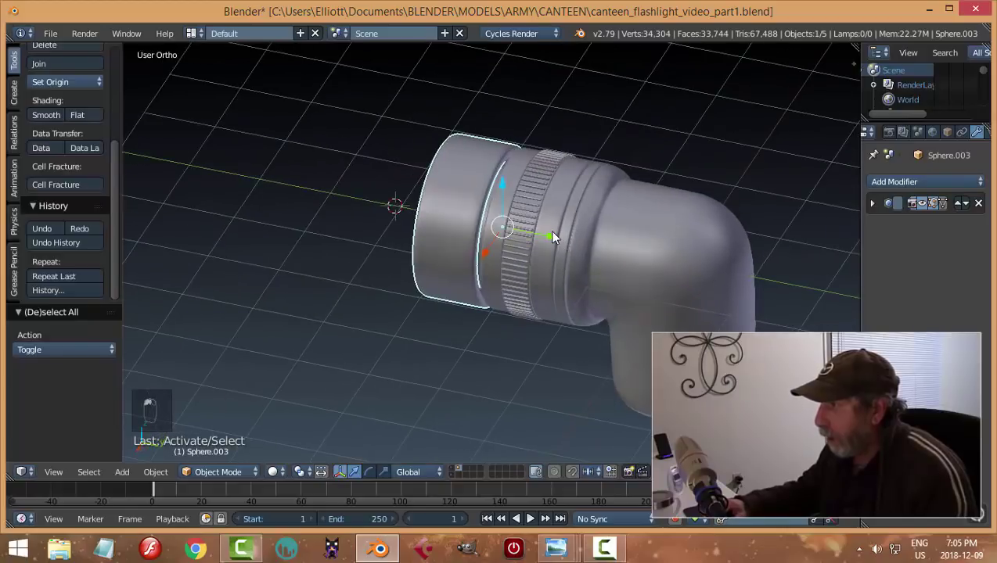
drag(552, 237, 454, 207)
middle_drag(524, 203, 397, 222)
In Edit Mode, add an edge loop around the ring's inner wall, slid toward its rear edge, and deselect it.
key(Tab)
click(528, 219)
scroll(363, 199, up, 4)
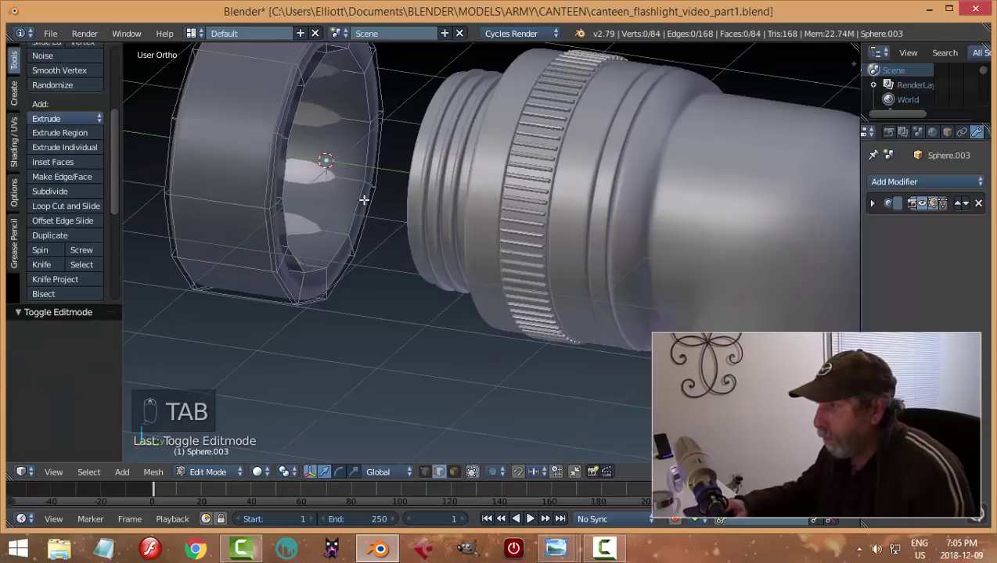
key(ctrl+r)
click(346, 180)
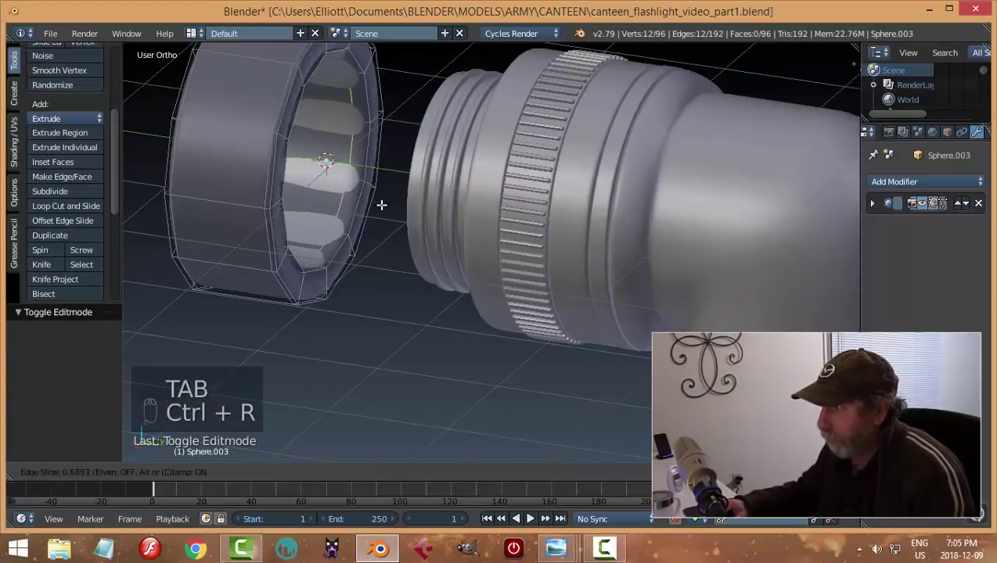
click(388, 210)
middle_drag(388, 210, 269, 137)
key(a)
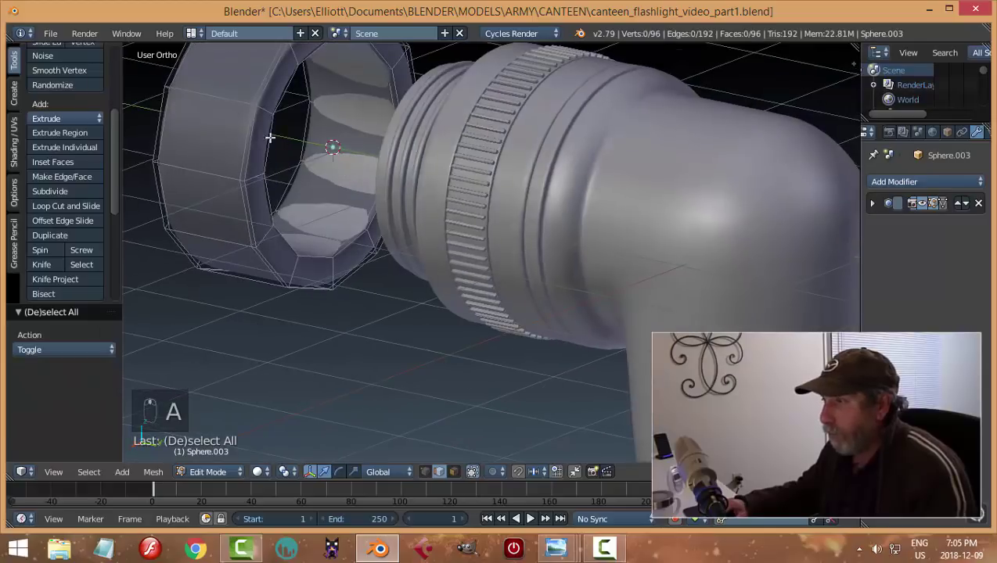
Add an edge loop around the ring's rear rim face, slid to about -0.51, and return to Object Mode.
key(ctrl+r)
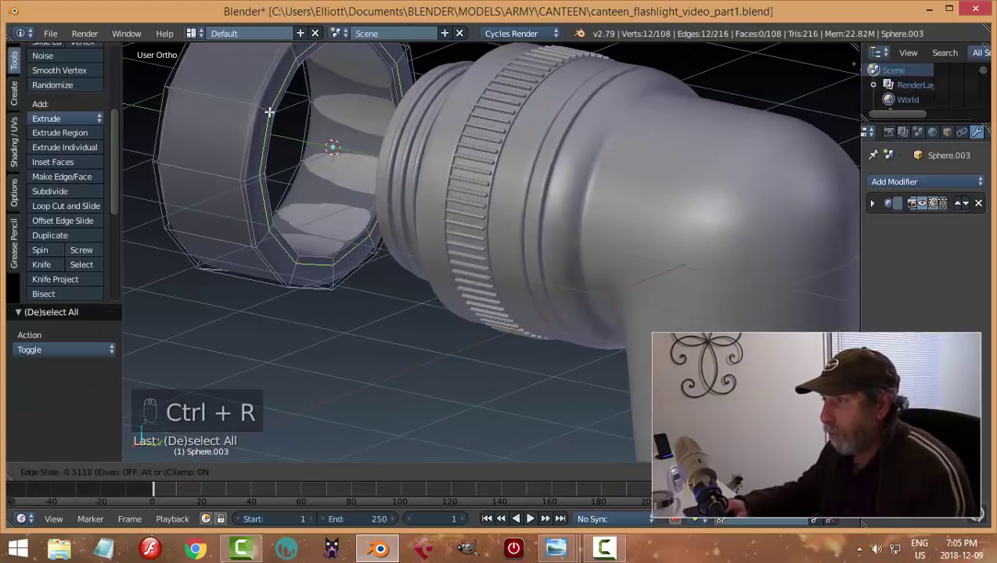
click(268, 111)
key(a)
key(Tab)
click(264, 149)
scroll(362, 137, down, 4)
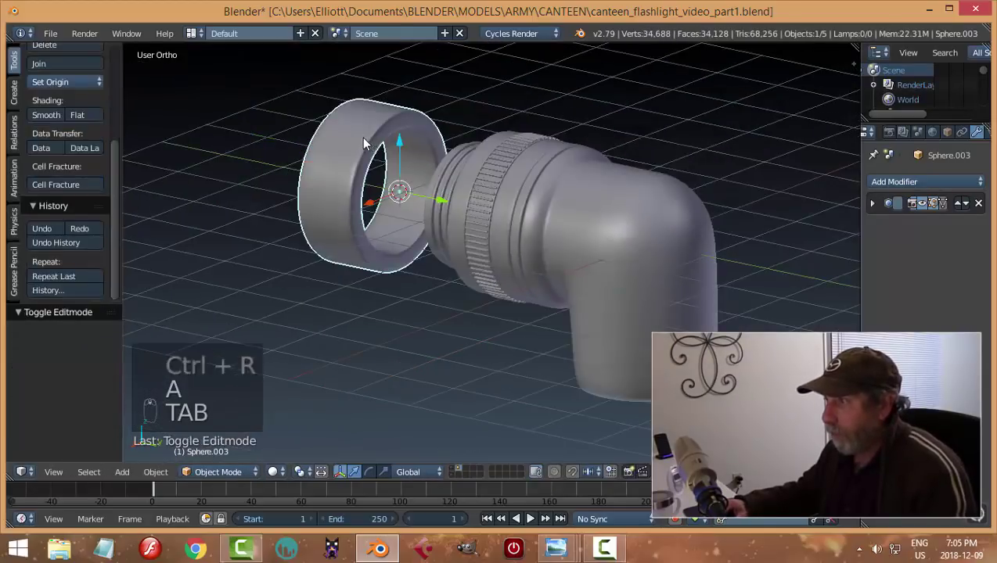
Slide the ring along Y onto the collar's threads to check the fit, and move it back off by about -0.929.
middle_drag(362, 137, 407, 180)
drag(436, 209, 542, 234)
middle_drag(542, 234, 522, 183)
key(a)
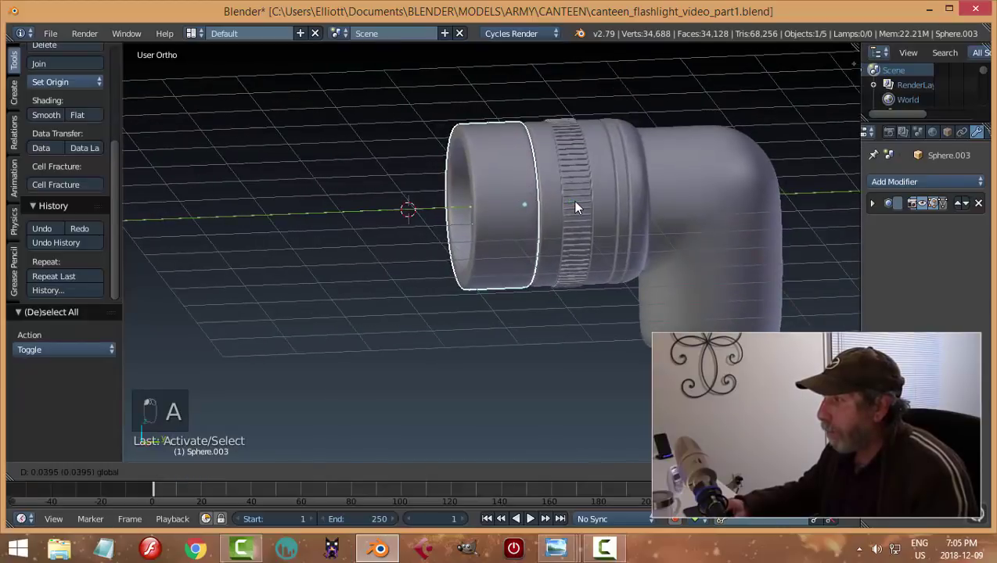
drag(572, 204, 502, 204)
mouse_move(501, 204)
middle_down()
mouse_move(499, 187)
mouse_move(661, 200)
mouse_move(591, 207)
mouse_move(569, 255)
mouse_move(485, 205)
middle_up()
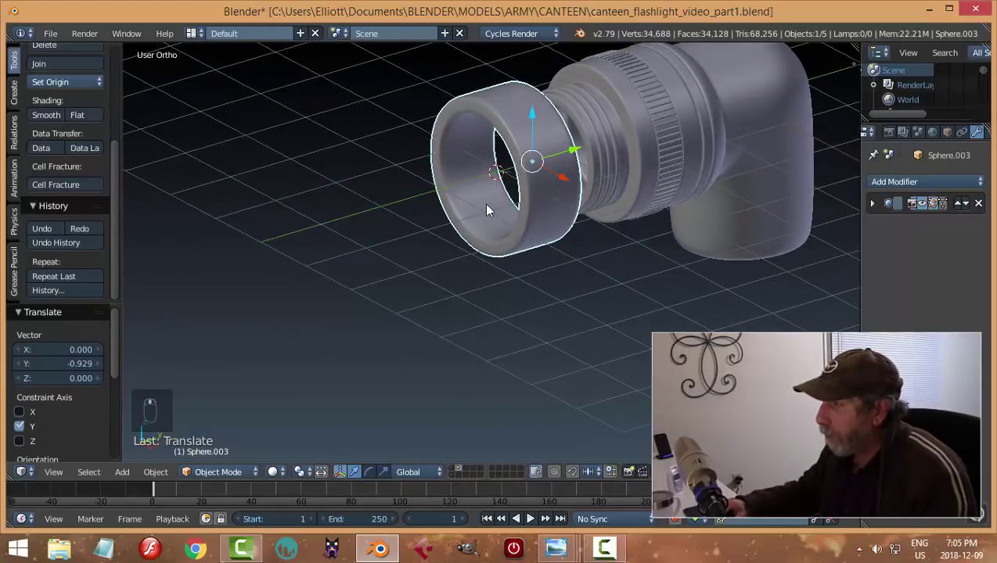
In Edit Mode, add three evenly spaced, unslid edge loops around the ring's inner wall.
right_click(494, 204)
key(Tab)
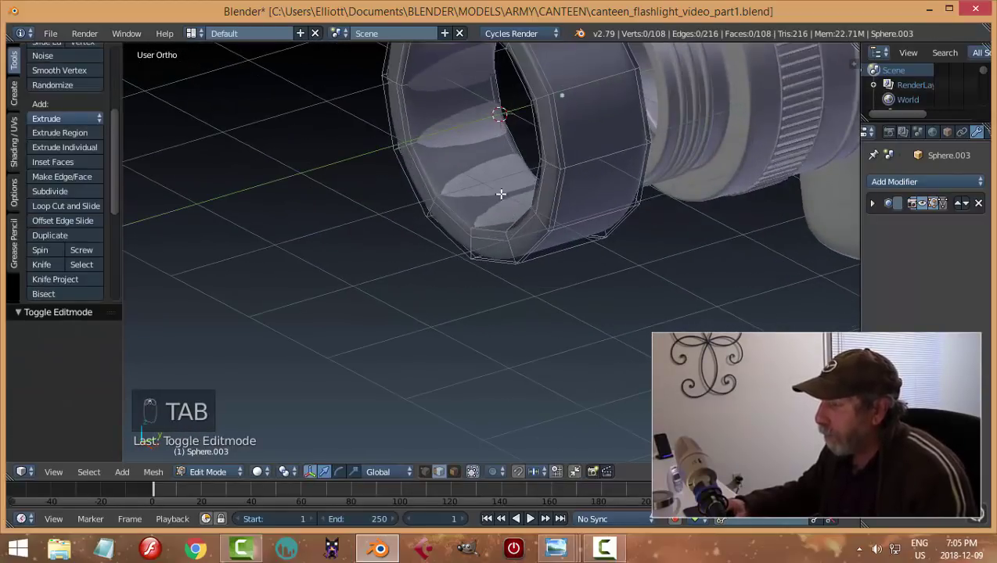
key(ctrl+r)
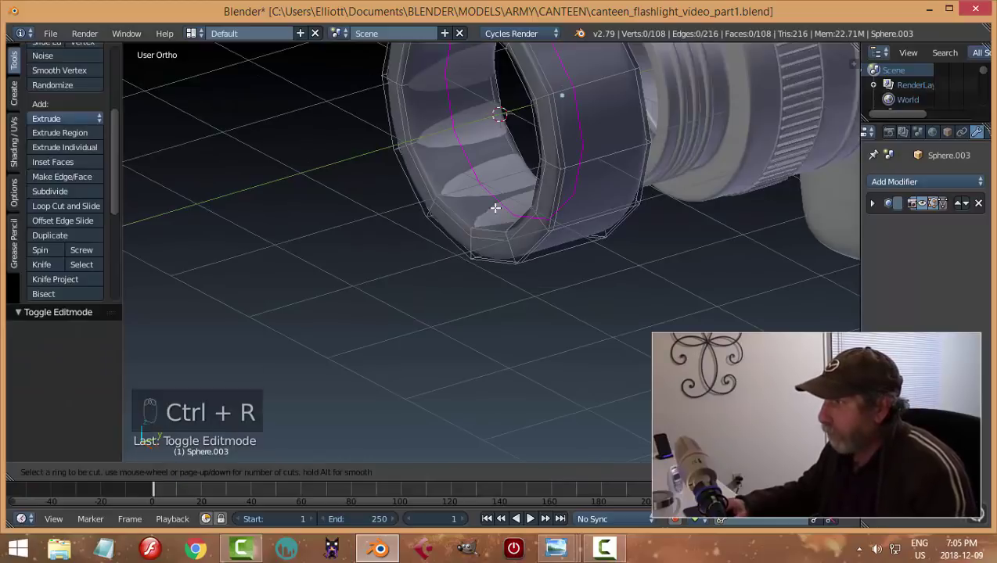
click(495, 208)
right_click(493, 207)
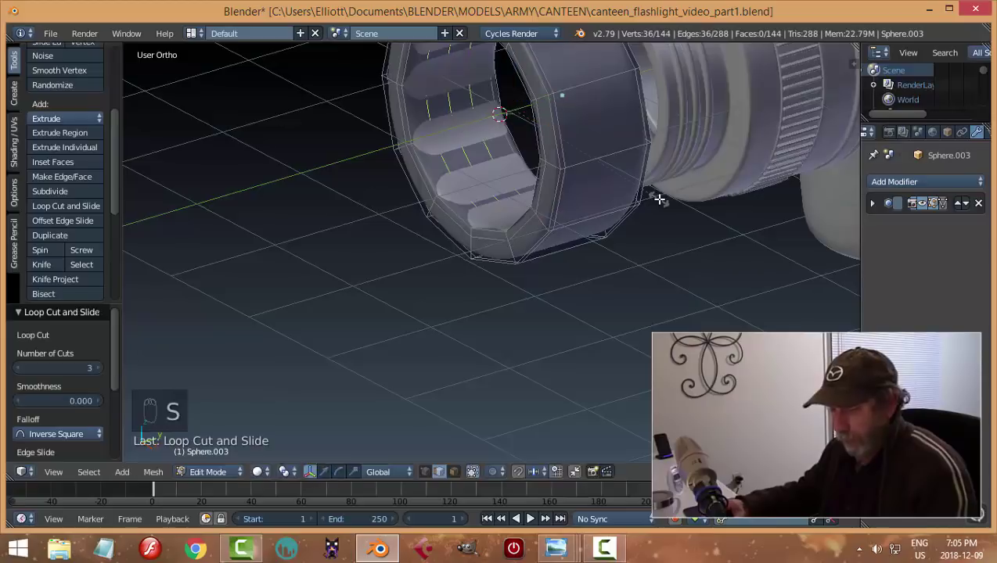
Scale the three inner loops to about 0.811 along Y and move them about 0.097 along Y.
key(y)
click(618, 201)
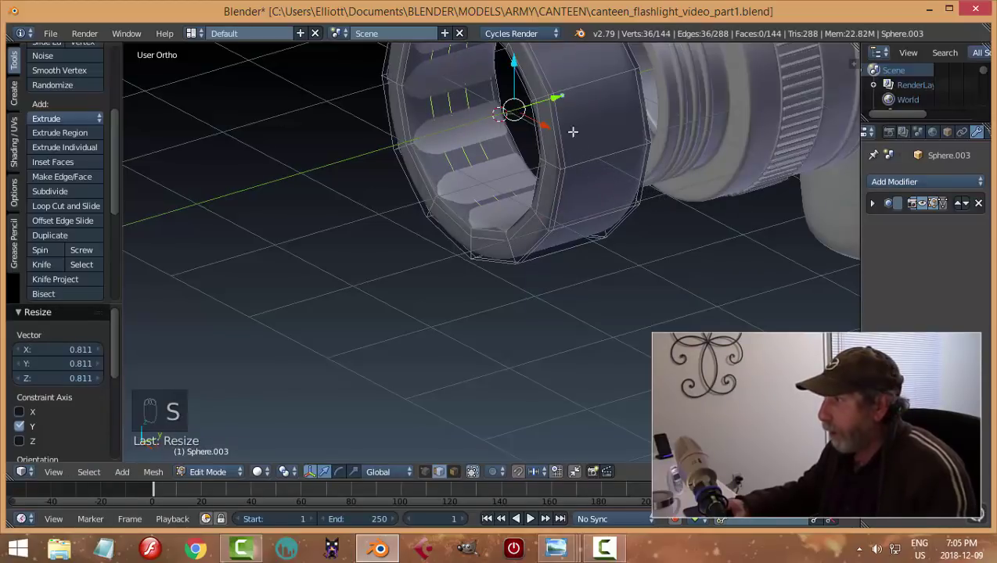
drag(553, 100, 565, 101)
middle_drag(565, 100, 598, 180)
Bevel the inner loops by about 0.049, extrude the bands, scale them to about 1.067 excluding Y, and return to Object Mode.
key(ctrl+b)
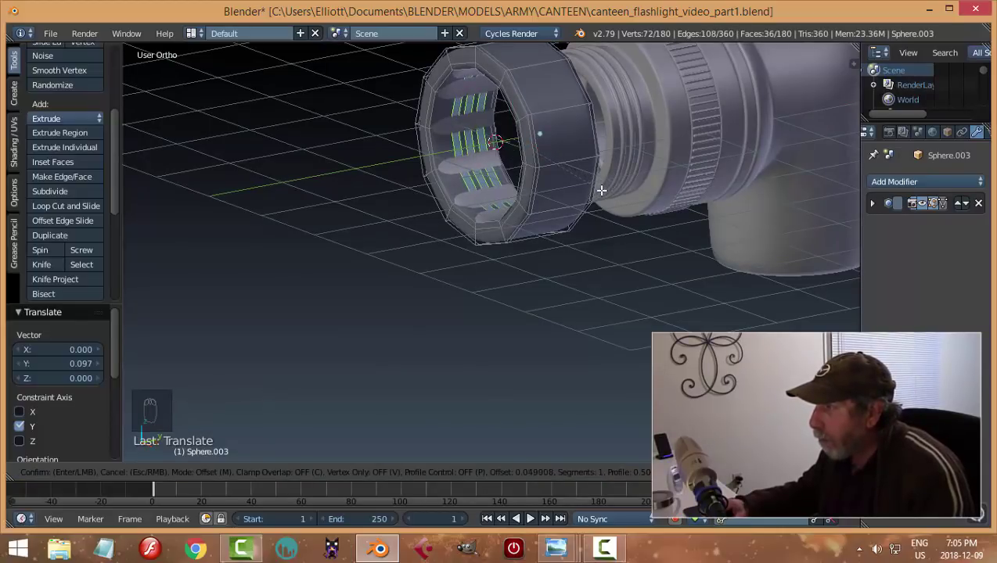
click(601, 190)
key(e)
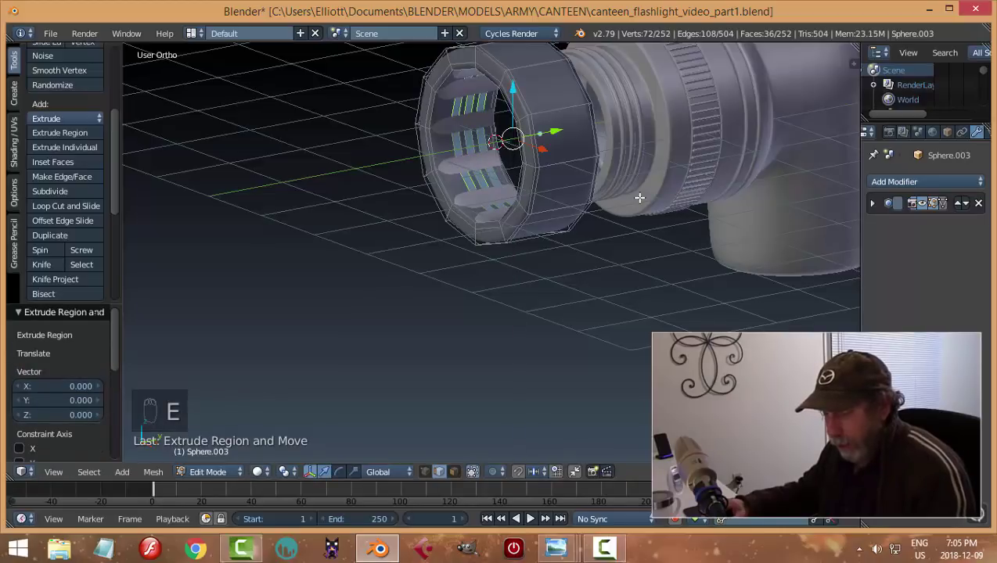
key(s)
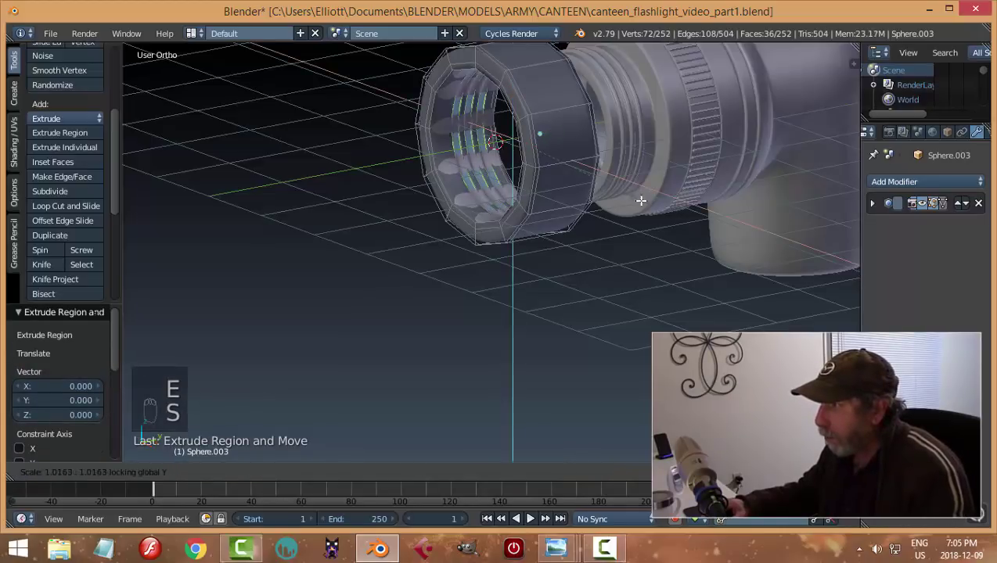
click(642, 210)
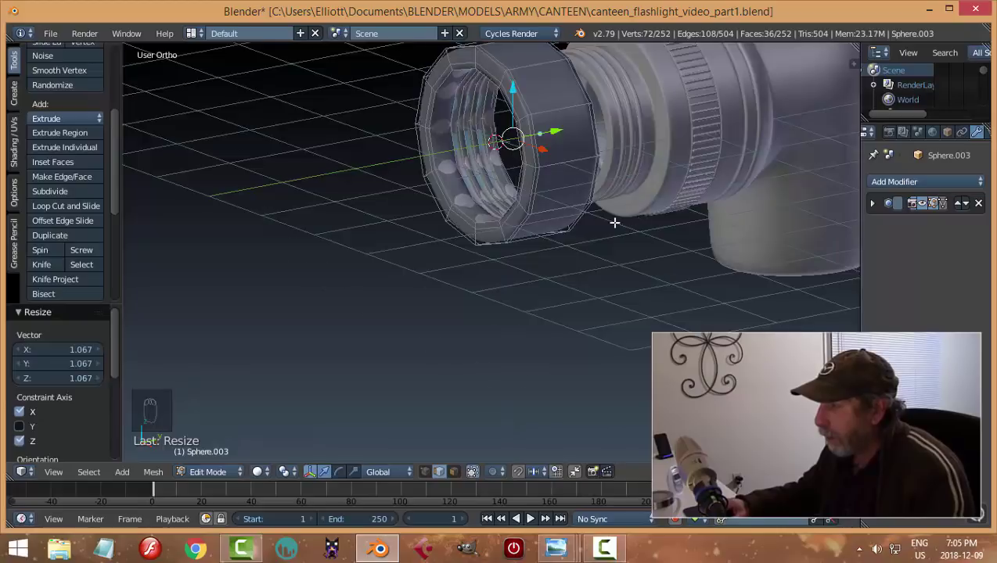
middle_drag(614, 222, 506, 209)
key(Tab)
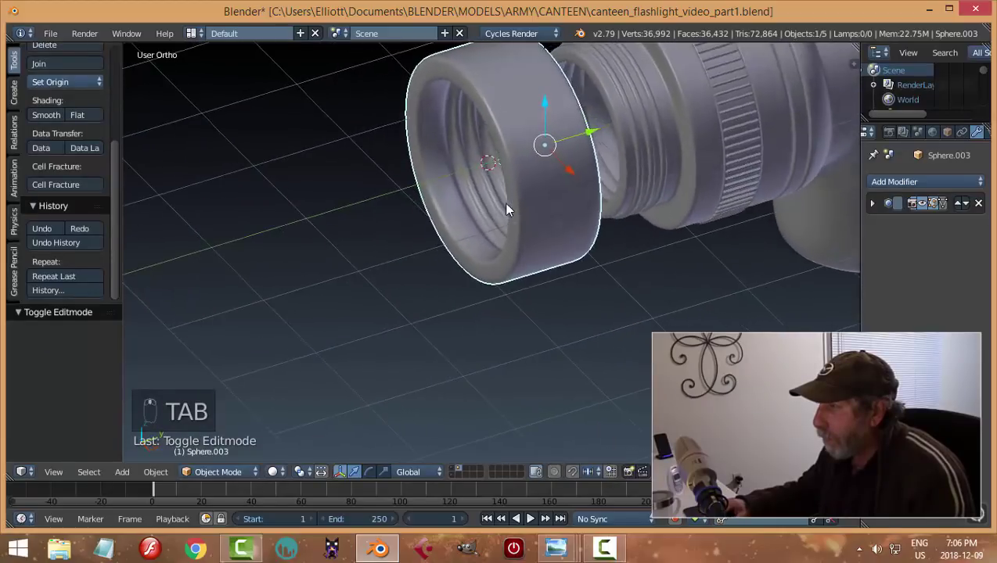
In Edit Mode, add an edge loop around the ring's front inner band, slid close to the first groove.
scroll(506, 210, up, 3)
key(Tab)
middle_drag(510, 138, 436, 181)
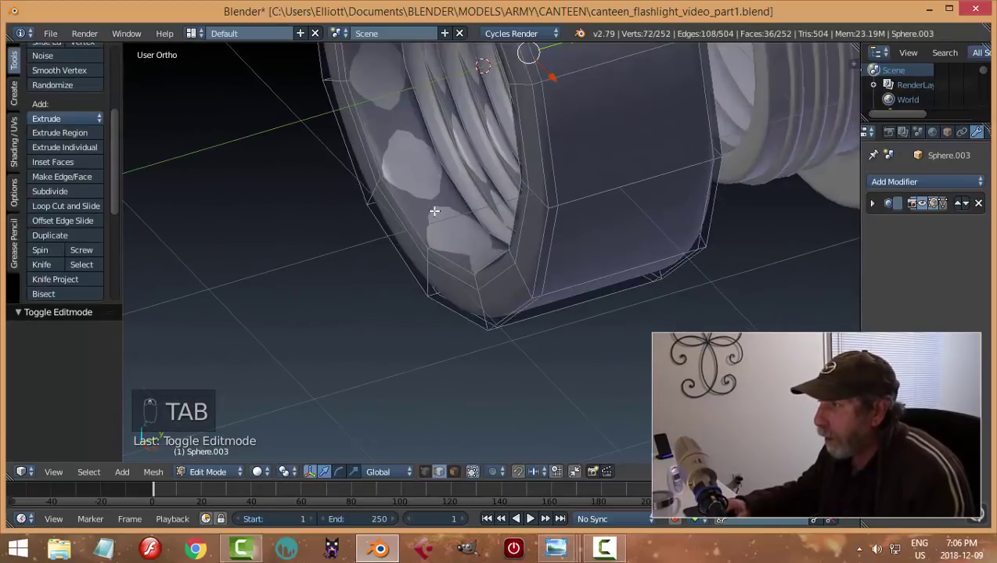
key(ctrl+r)
click(415, 165)
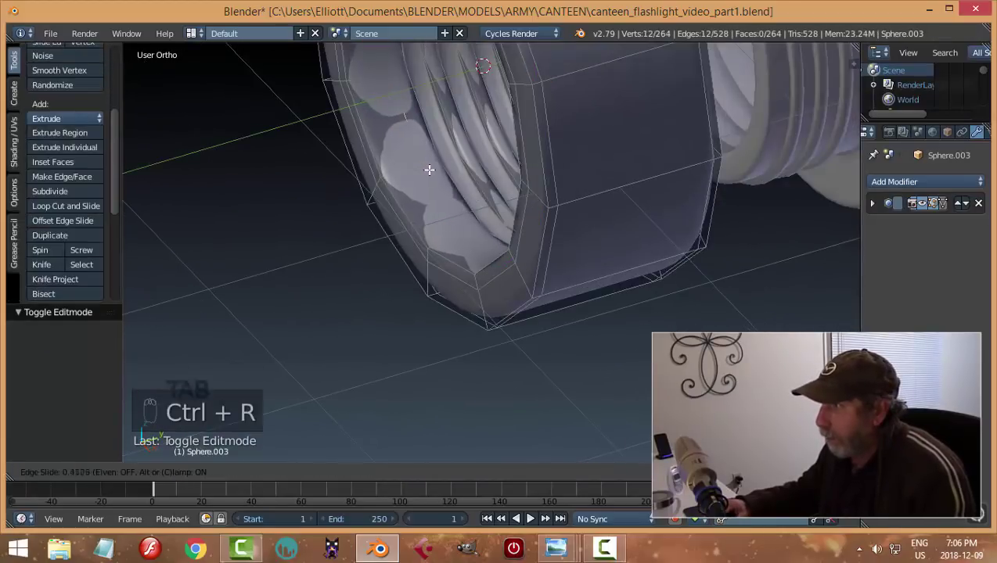
click(441, 160)
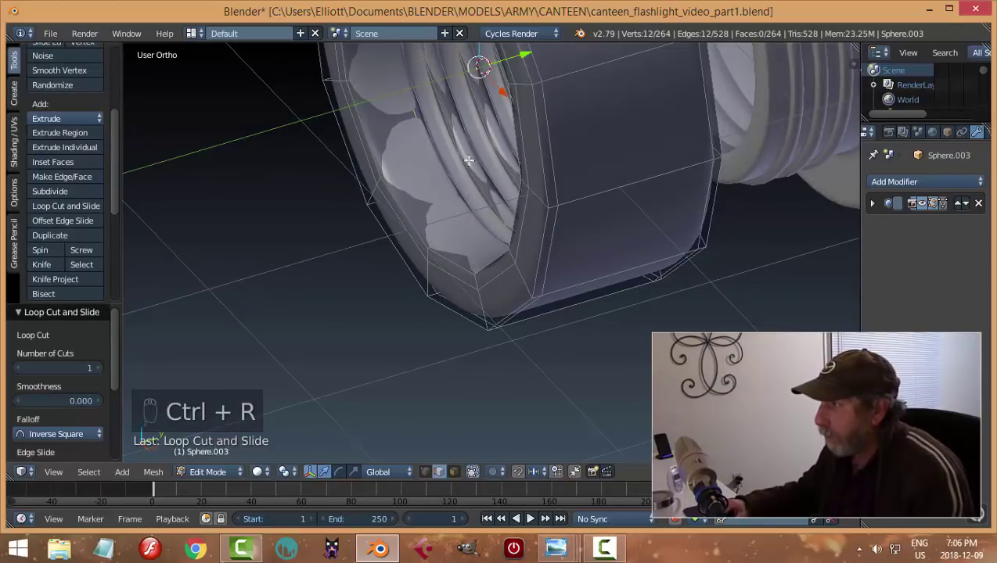
Try adding an edge loop between the ring's inner grooves, and undo it.
key(ctrl+r)
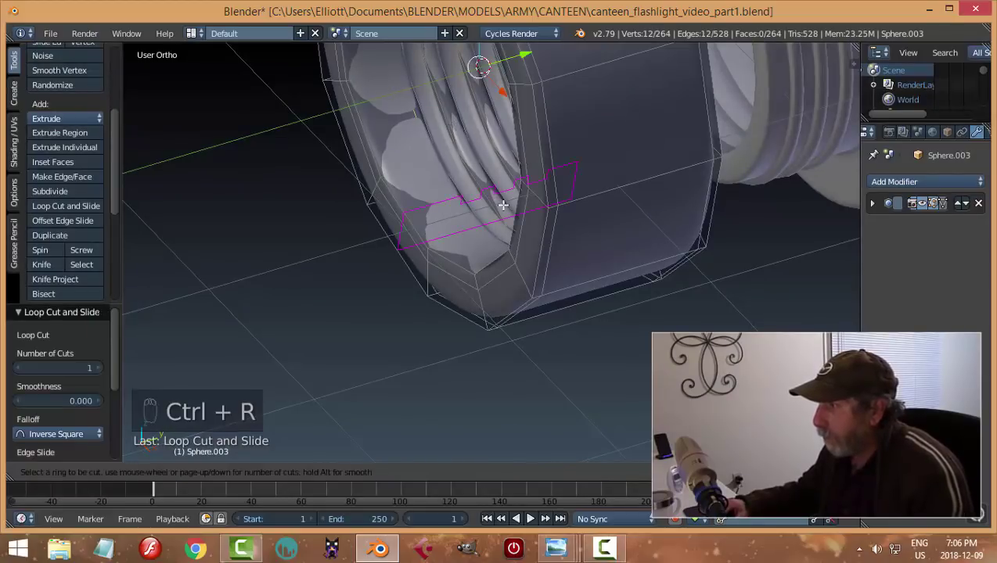
click(463, 146)
click(464, 149)
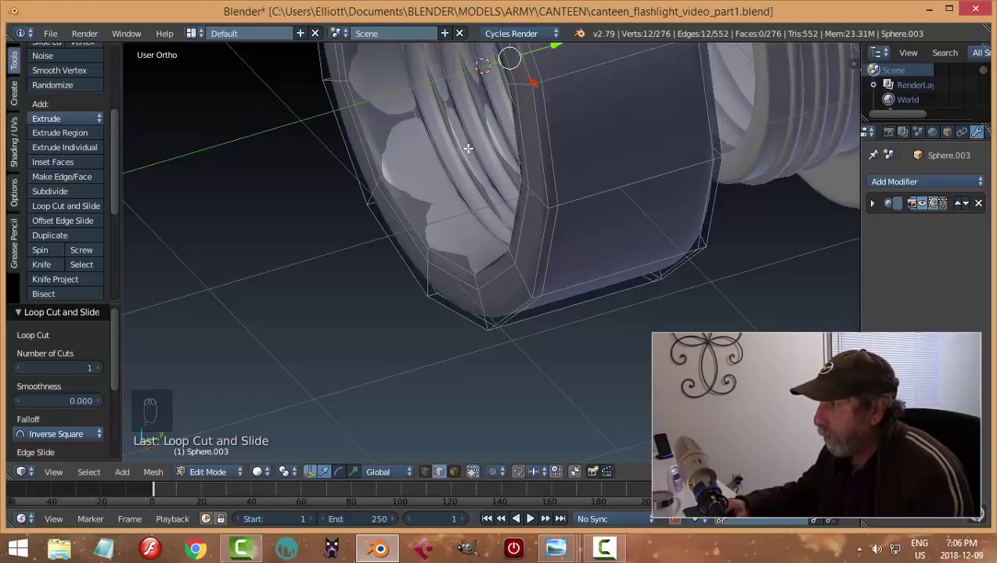
scroll(470, 145, up, 4)
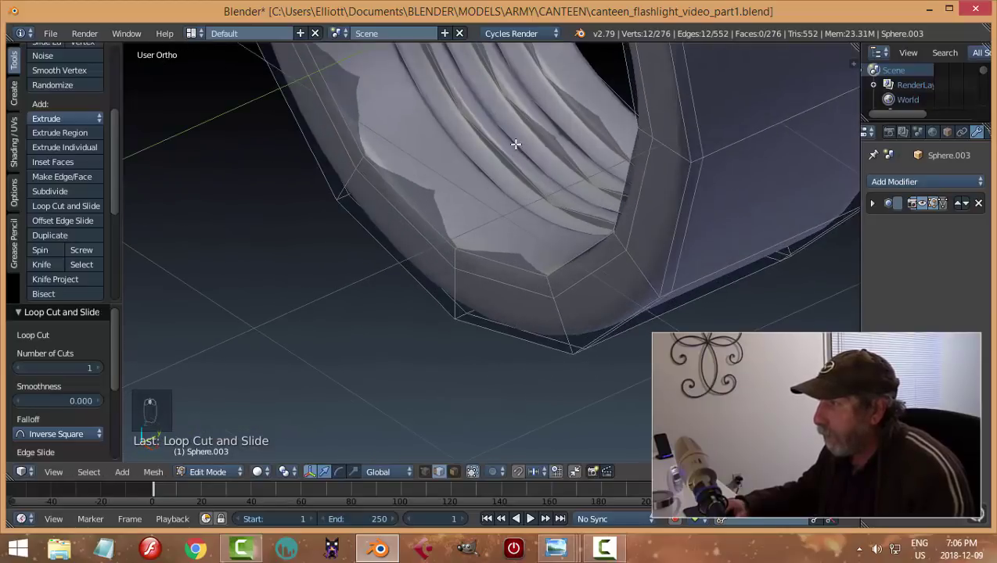
scroll(510, 153, down, 2)
scroll(513, 151, up, 2)
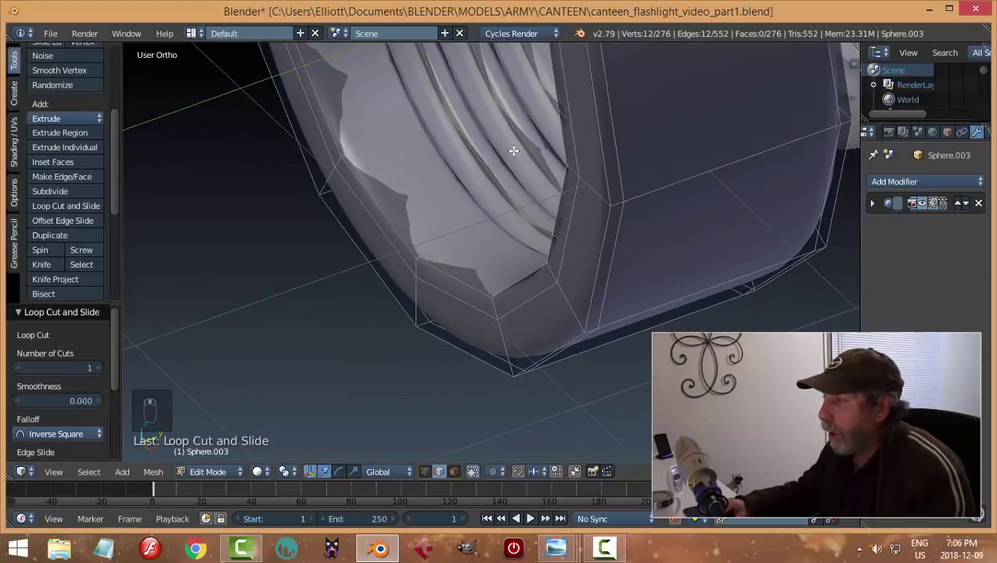
key(ctrl+z)
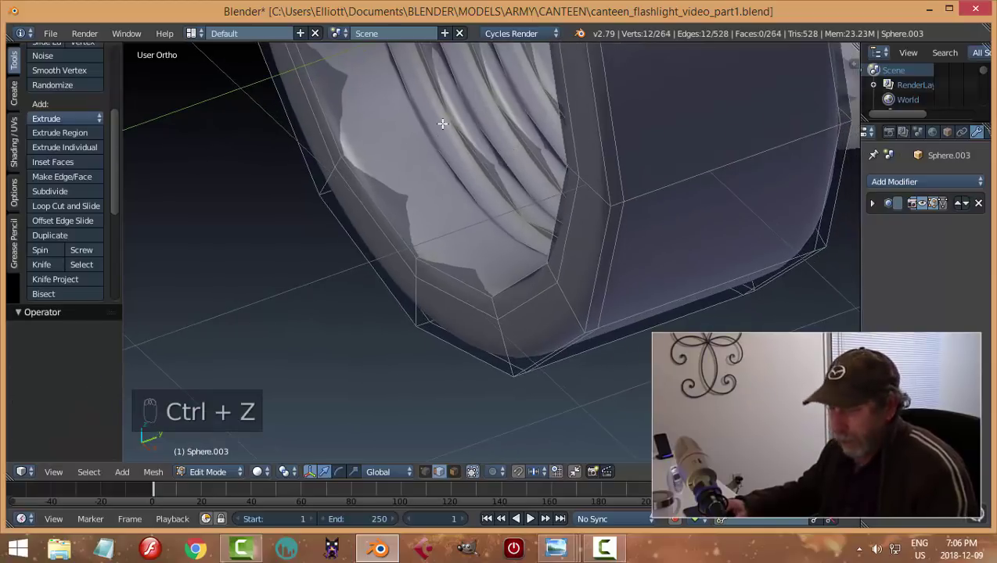
Hide the ring's modifier in the viewport and add three single edge loops, one on each band between and behind the inner grooves.
click(922, 202)
key(ctrl+r)
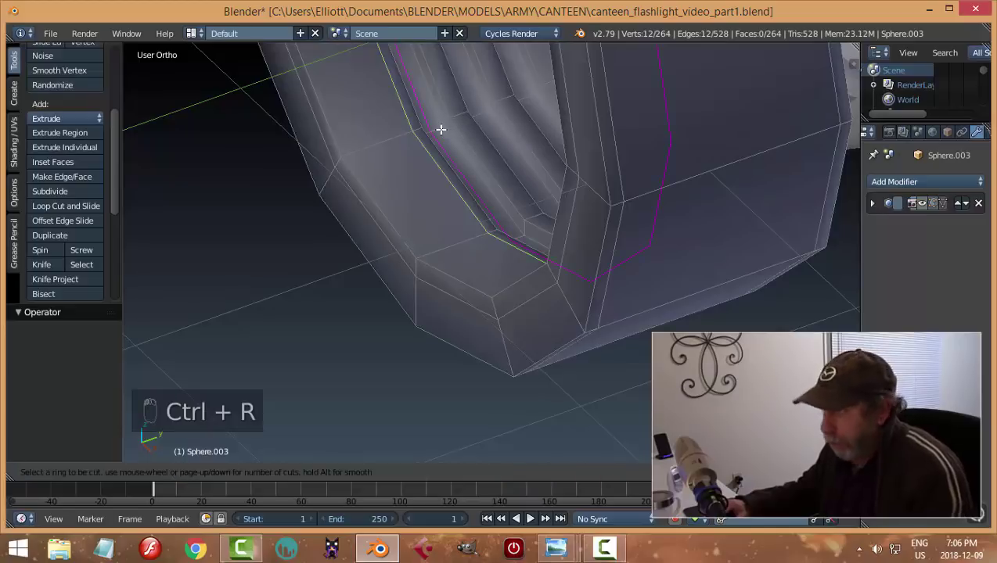
click(441, 130)
click(452, 135)
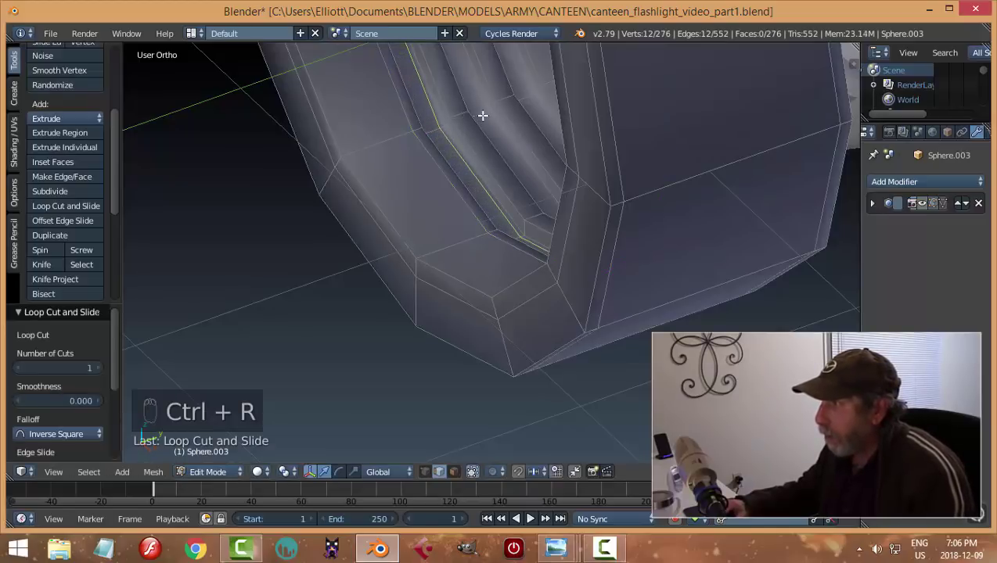
key(ctrl+r)
click(483, 116)
click(493, 119)
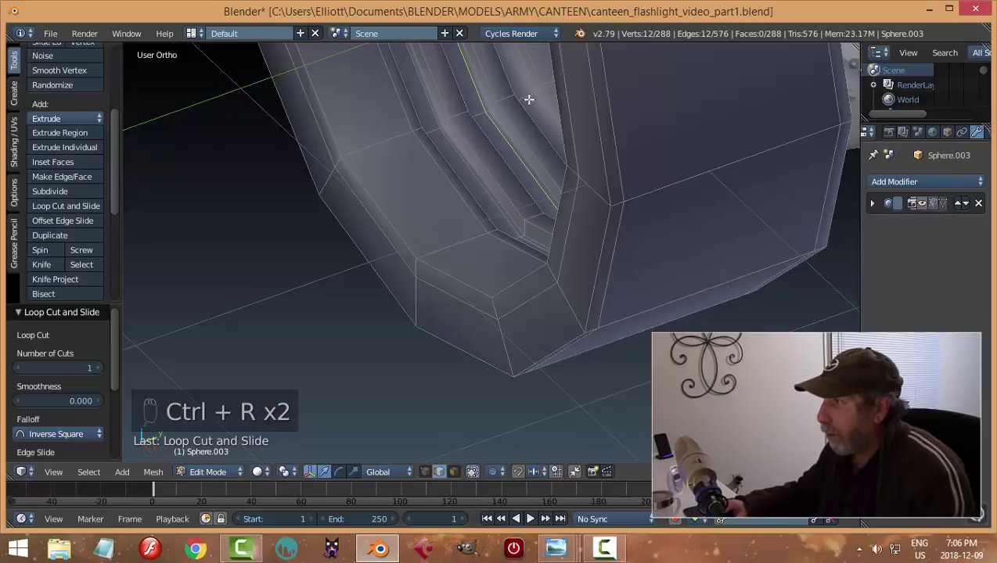
key(ctrl+r)
click(528, 97)
click(542, 107)
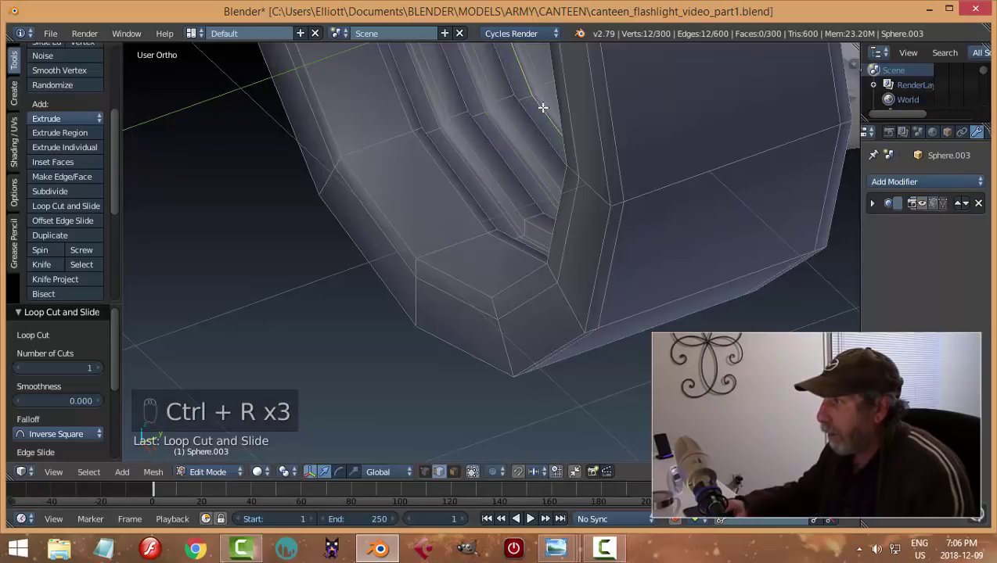
Return to Object Mode, turn the modifier's viewport display back on, and inspect the ring's inner threads.
key(a)
key(Tab)
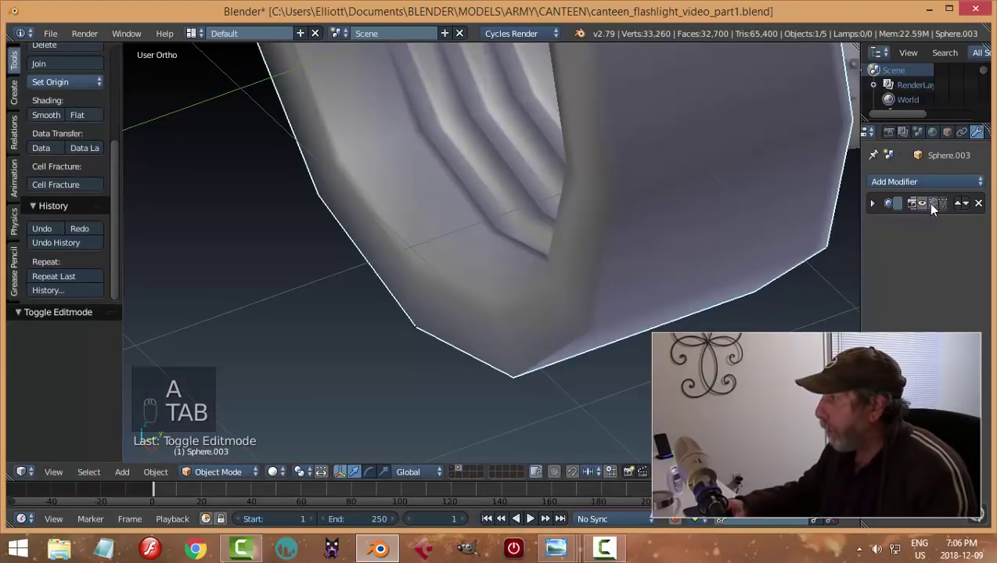
click(920, 202)
scroll(655, 192, down, 4)
middle_drag(652, 197, 594, 175)
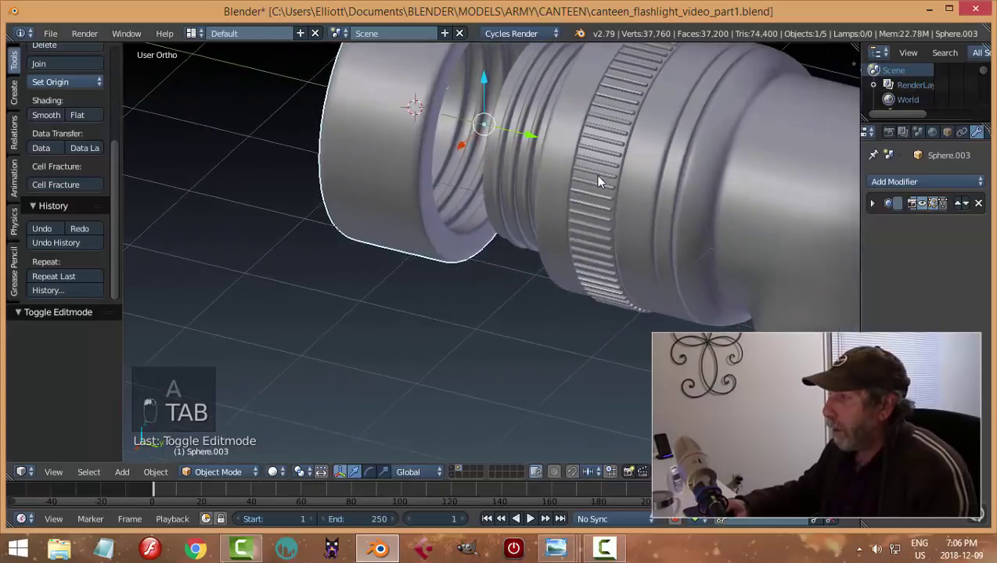
scroll(709, 174, up, 3)
middle_drag(712, 181, 615, 199)
middle_drag(619, 200, 524, 197)
Try sliding the threaded ring along Y onto the collar, and deselect everything.
key(a)
scroll(686, 206, down, 3)
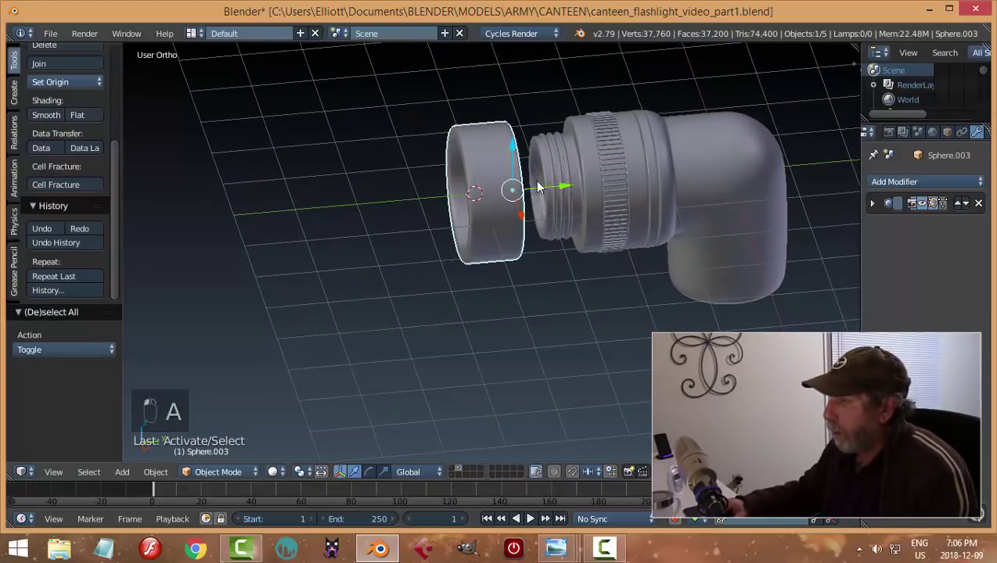
drag(561, 191, 622, 185)
middle_drag(621, 185, 575, 342)
key(a)
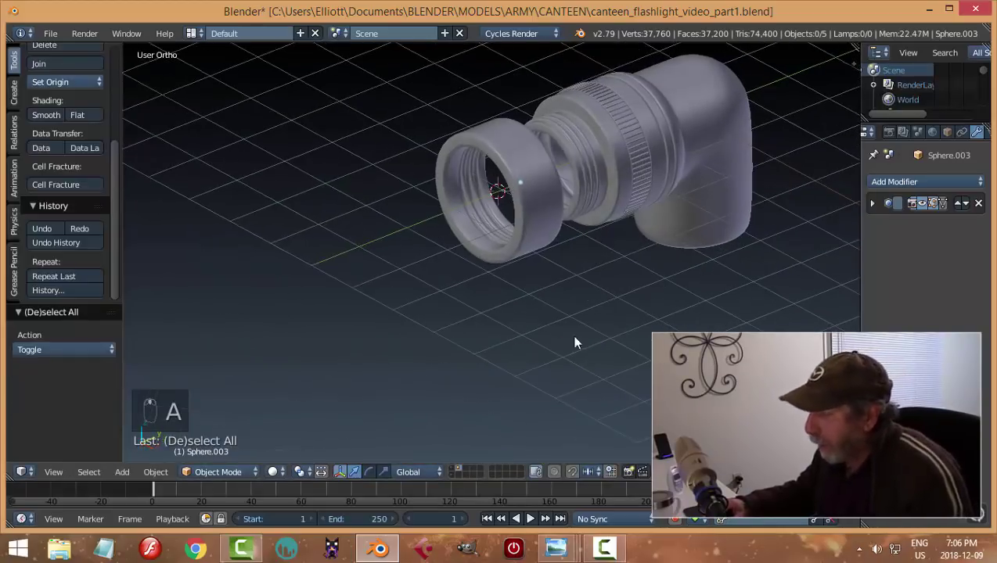
Switch to Windows Photo Viewer and examine the flashlight parts in the reference photo 0-c1fe057b-800.jpg.
mouse_move(556, 552)
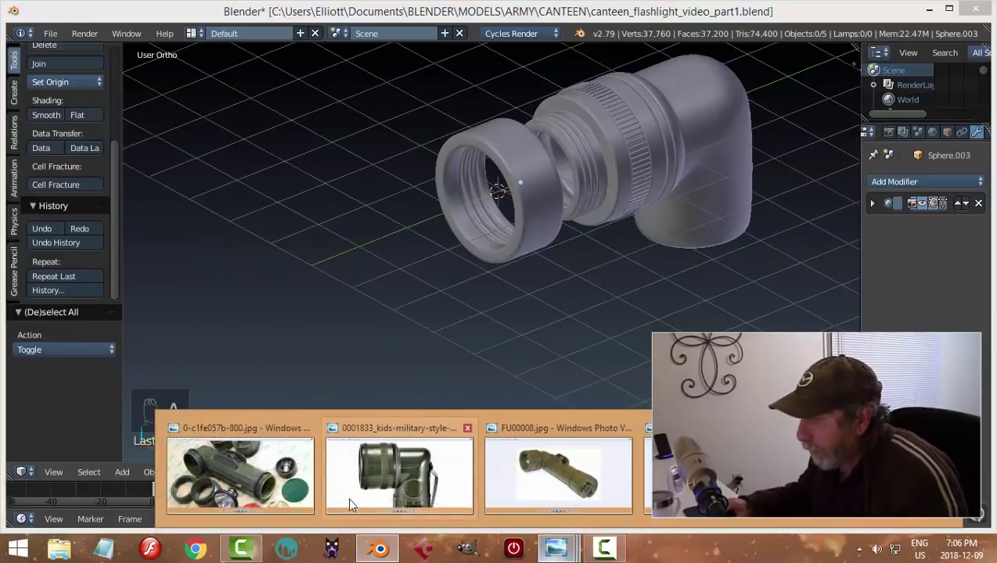
click(288, 477)
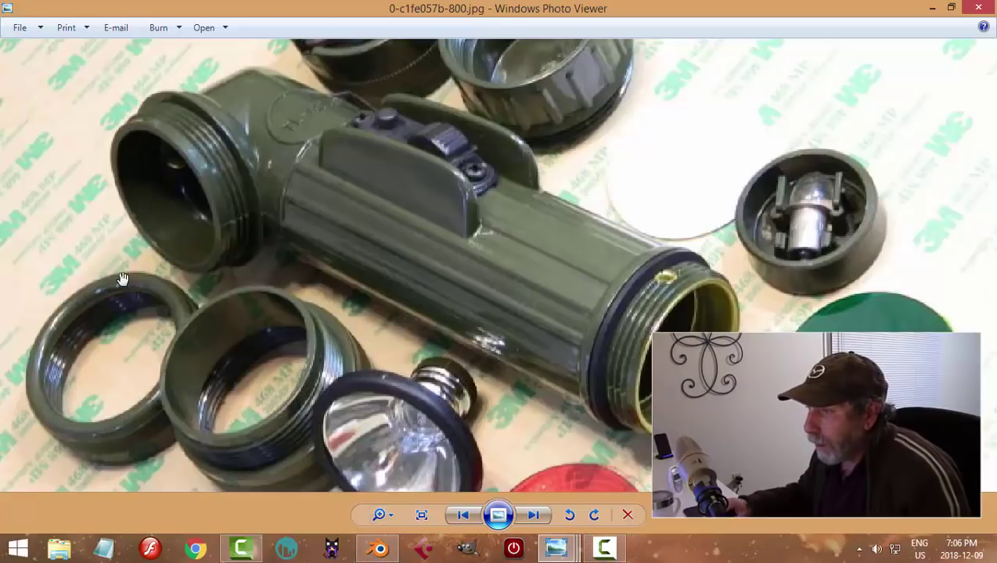
Switch back to Blender and select the threaded front ring.
click(379, 549)
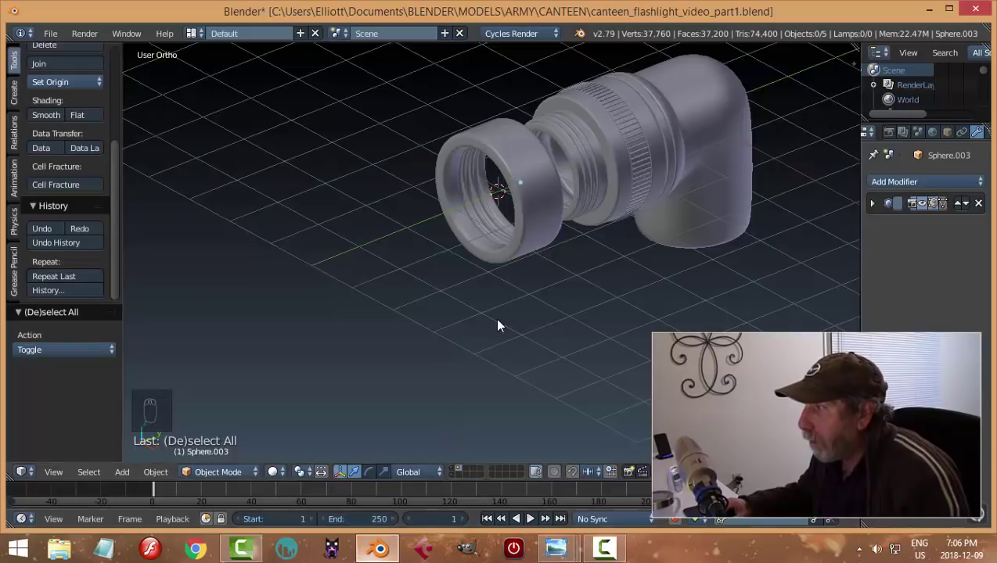
mouse_move(494, 318)
middle_down()
mouse_move(506, 285)
mouse_move(491, 300)
middle_up()
scroll(501, 202, up, 5)
right_click(501, 202)
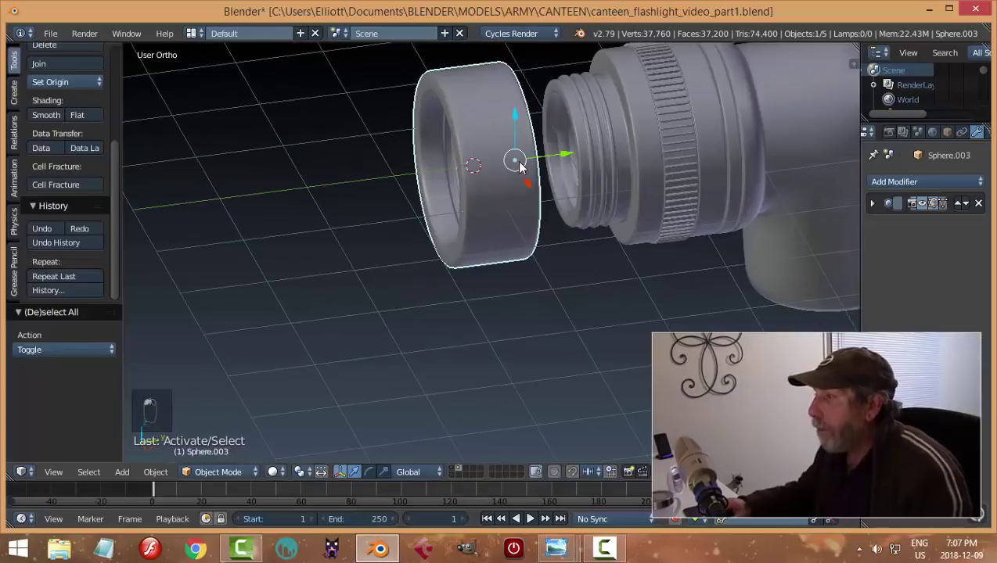
In Edit Mode, nudge the edge loop at the front of the ring's outer wall slightly along Y, and return to Object Mode.
key(Tab)
scroll(524, 158, up, 1)
alt+right_click(448, 94)
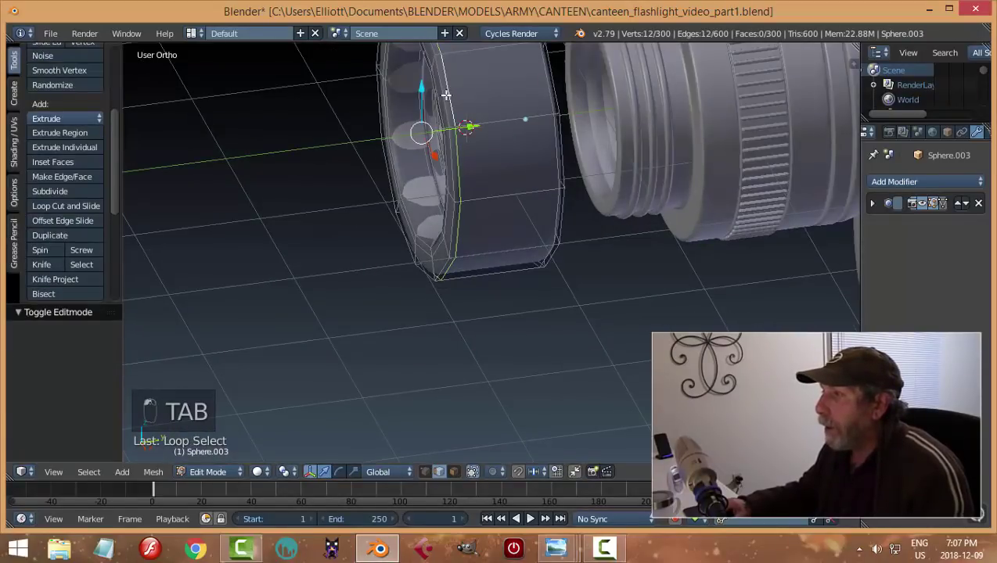
drag(465, 127, 470, 127)
key(Tab)
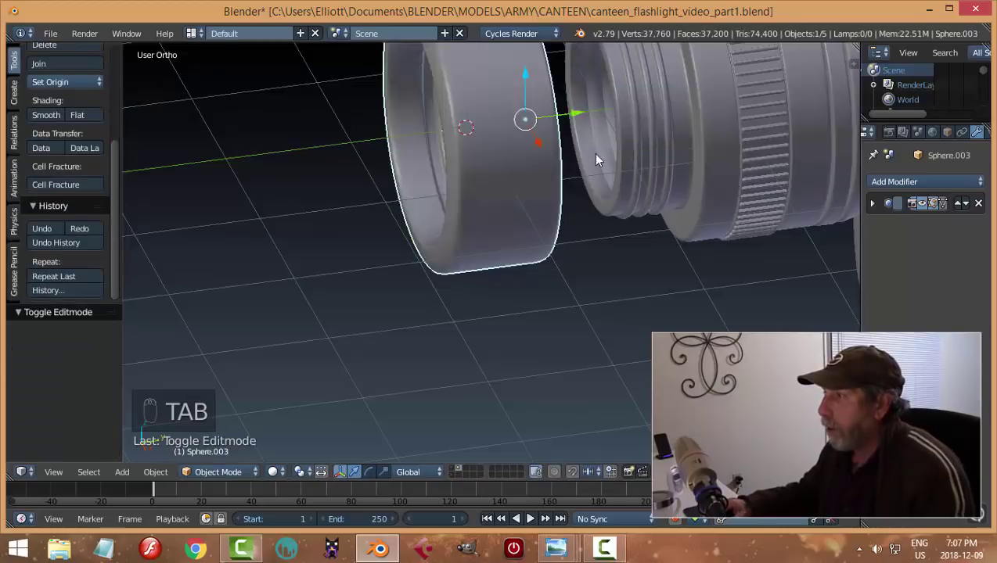
Dissolve the edge loop at the front of the ring's outer wall in Edit Mode, and check the rounded rim in Object Mode.
middle_drag(595, 154, 509, 163)
key(Tab)
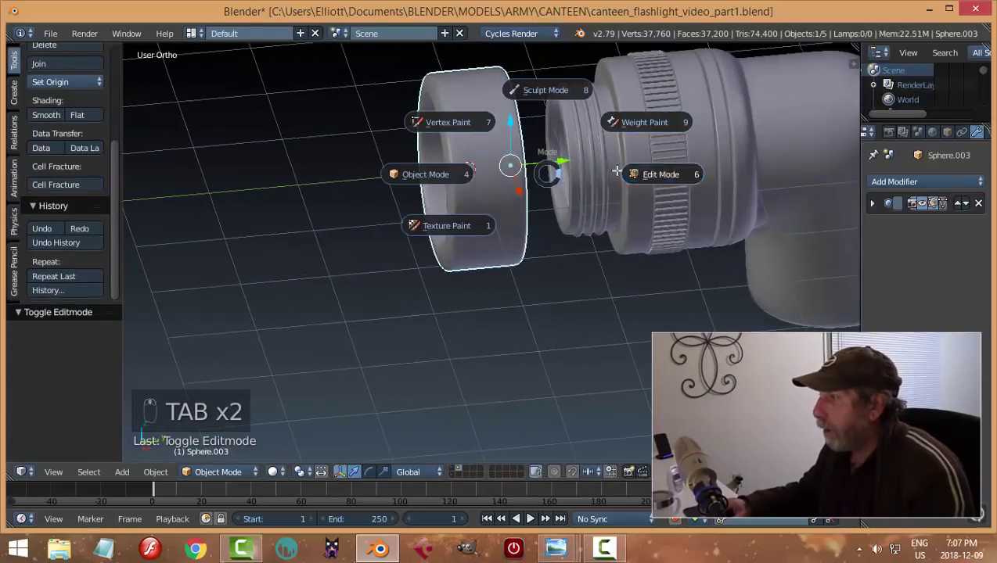
key(a)
key(a)
key(a)
alt+right_click(458, 140)
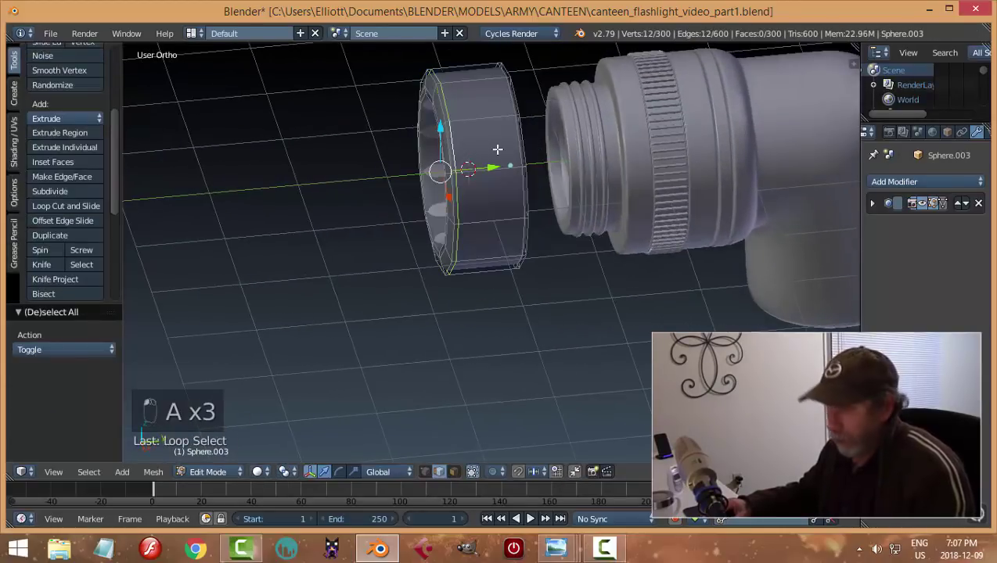
key(x)
click(479, 219)
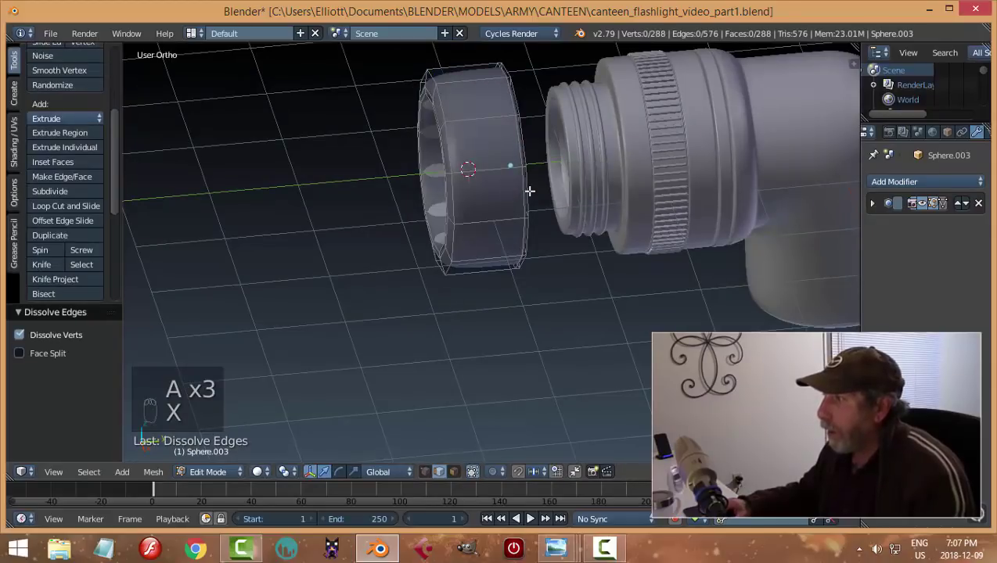
key(Tab)
middle_drag(438, 192, 593, 186)
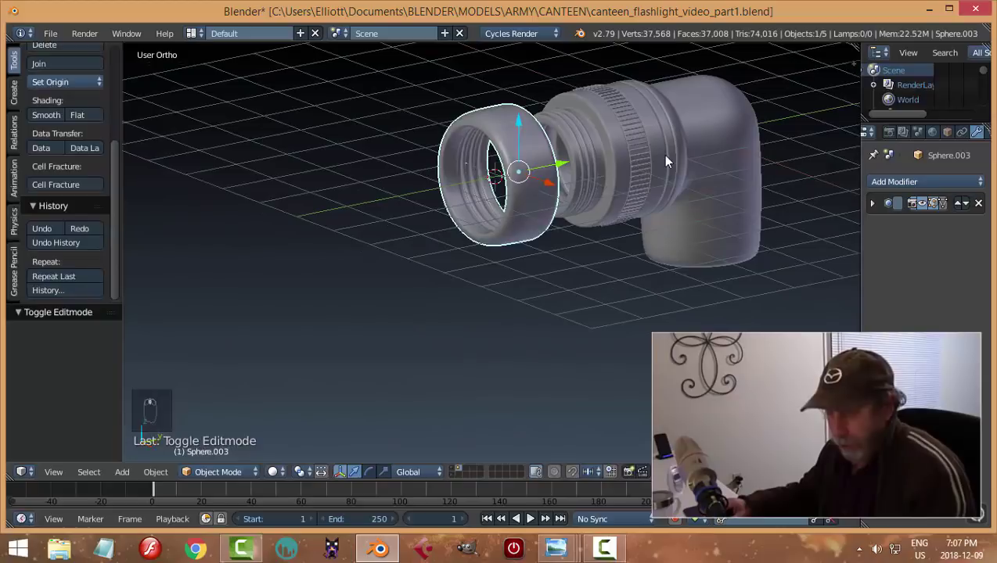
Reselect the ring and add two single edge loops around its outer wall, one near the front and one farther back.
key(a)
right_click(462, 163)
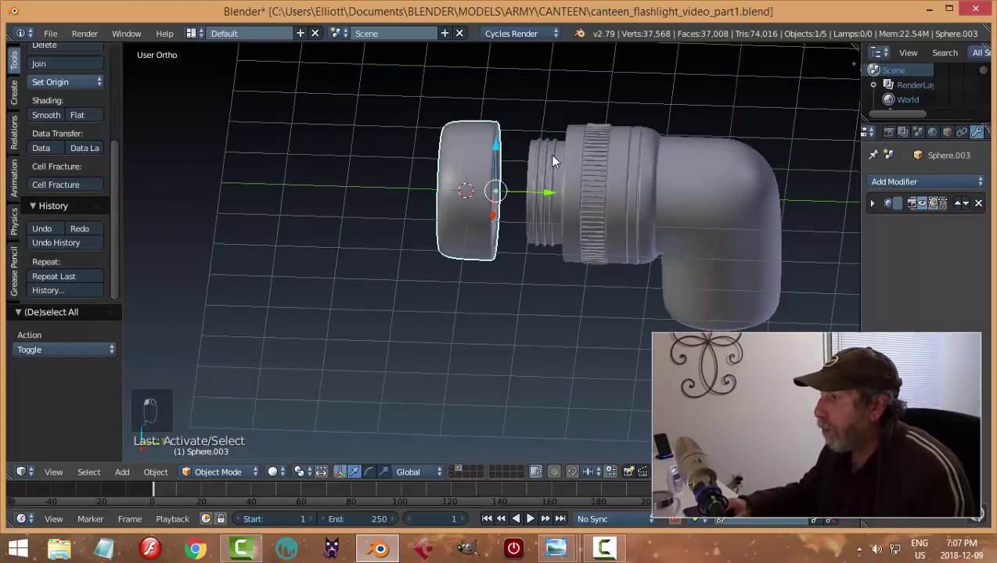
key(Tab)
scroll(524, 166, up, 3)
key(ctrl+r)
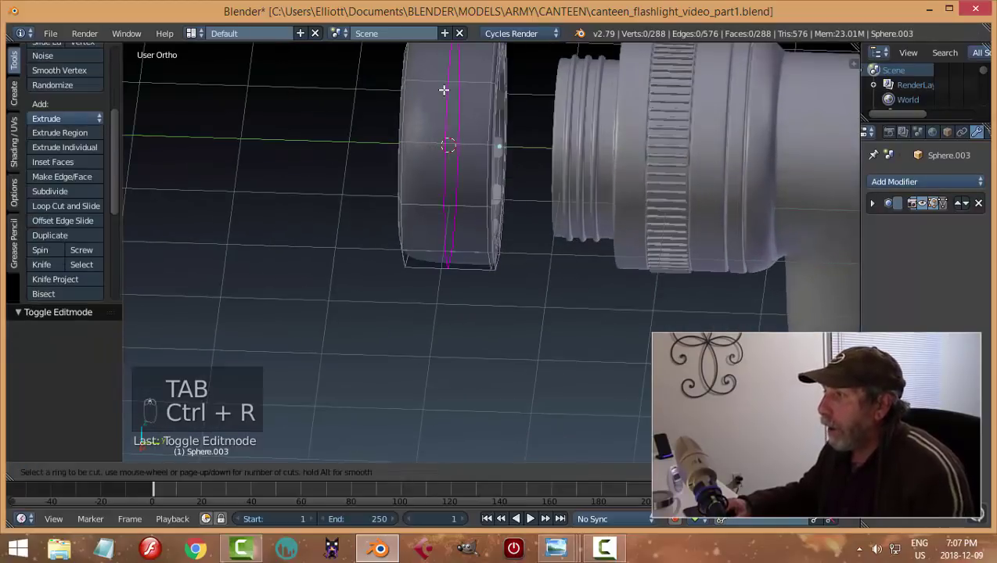
click(442, 90)
click(485, 122)
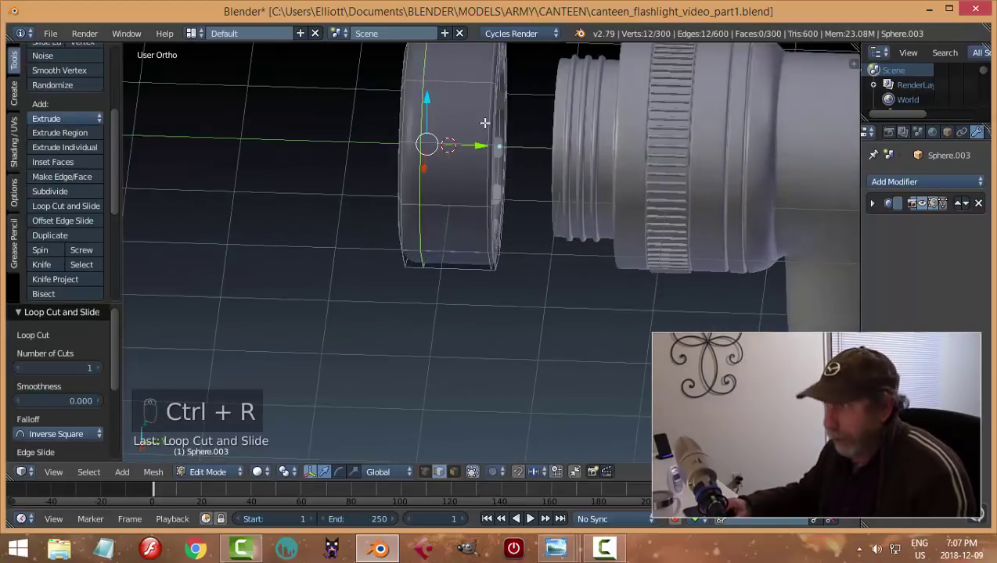
key(a)
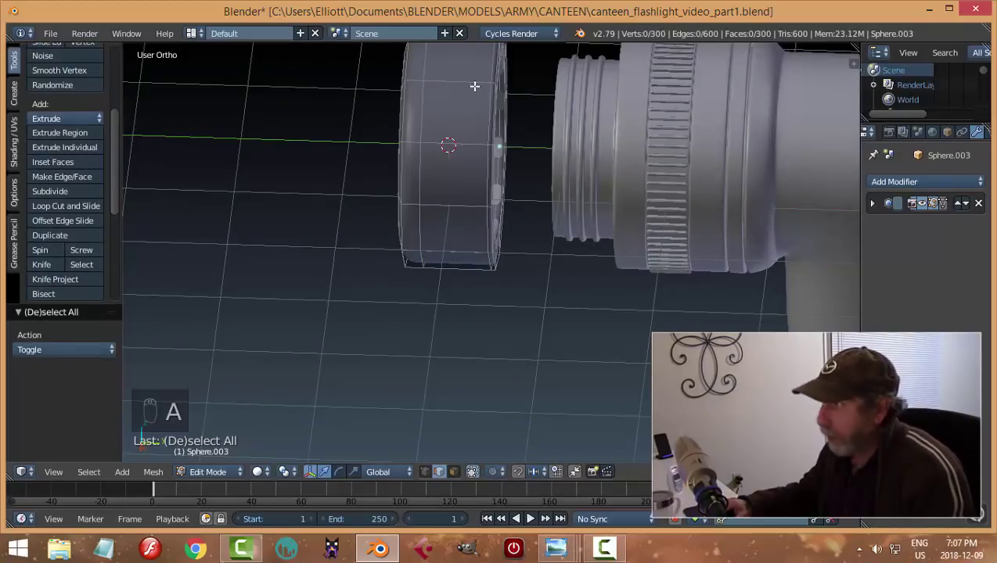
key(ctrl+r)
click(475, 87)
click(483, 89)
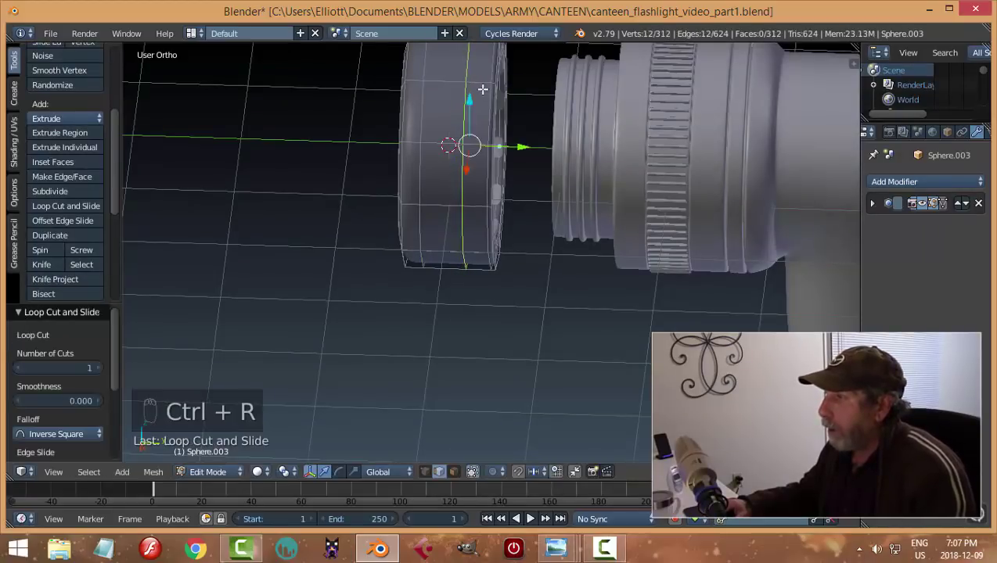
Check the side-2 flashlight photo in Windows Photo Viewer, move the rear loop -0.136 along Y in Blender, and compare with the photo again.
mouse_move(556, 548)
click(445, 474)
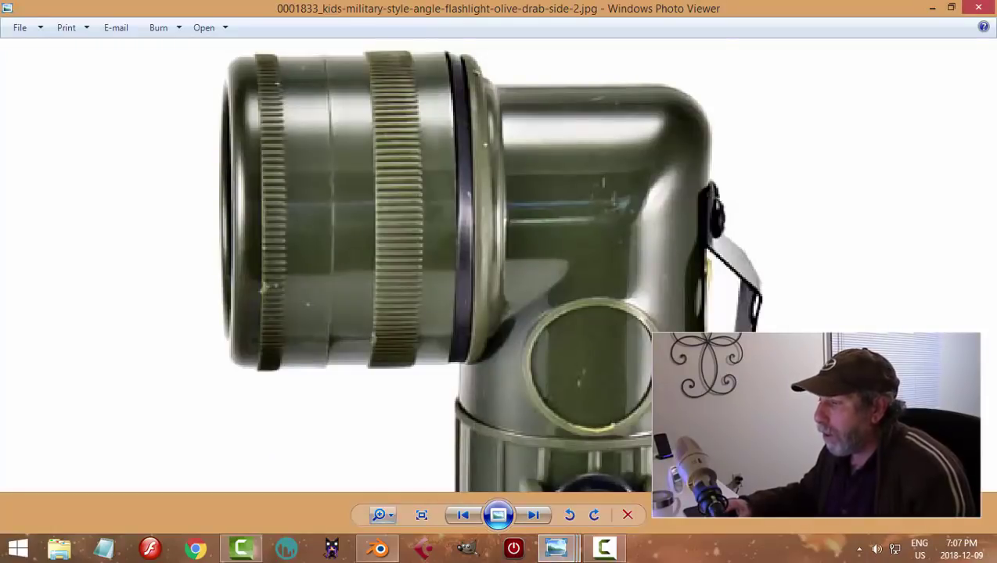
click(378, 549)
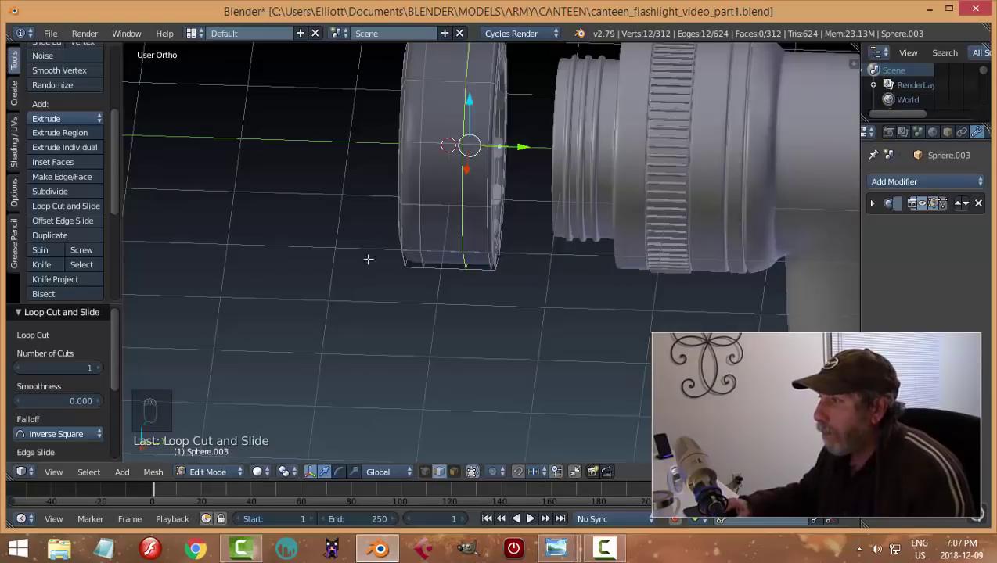
drag(525, 147, 511, 144)
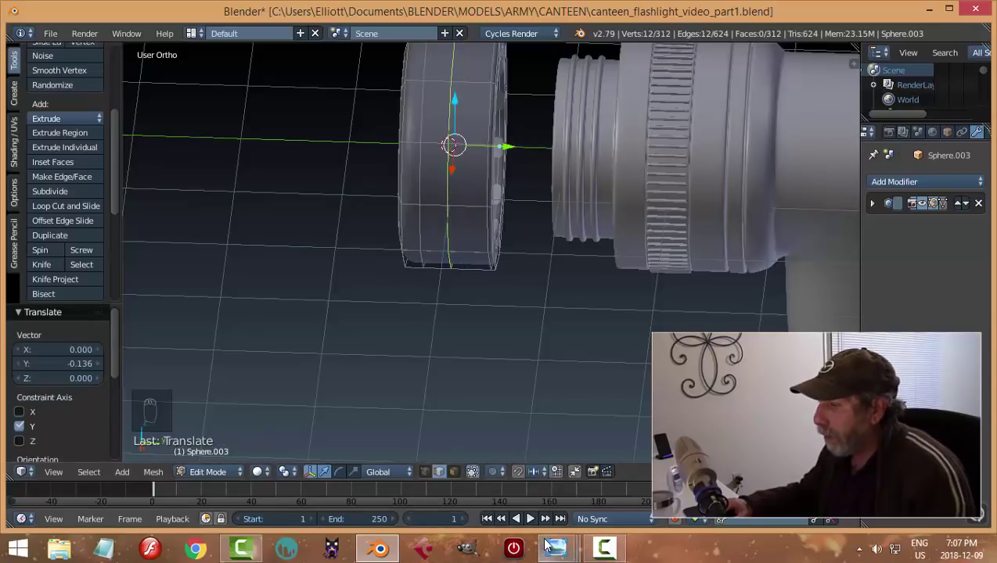
mouse_move(552, 547)
click(393, 489)
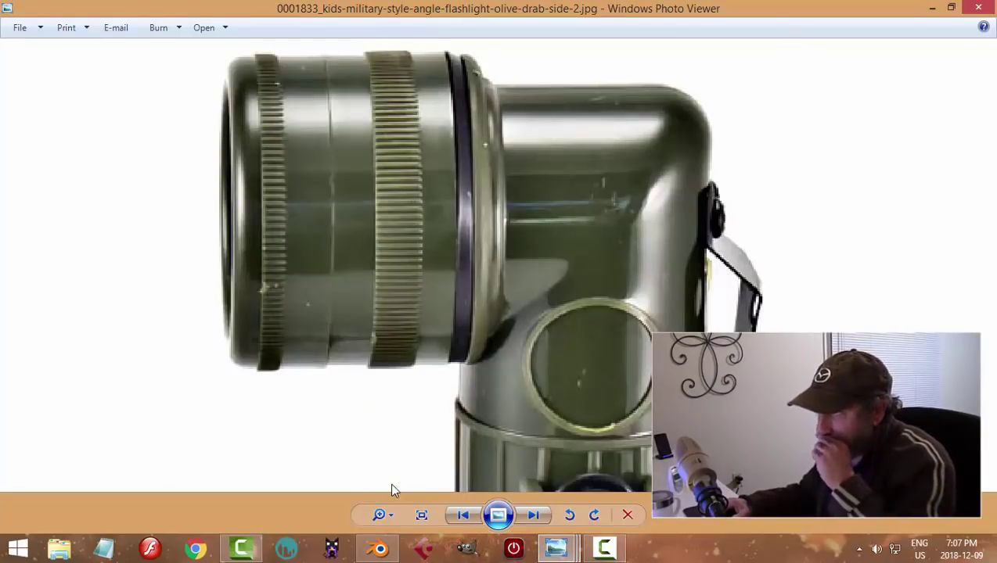
click(379, 548)
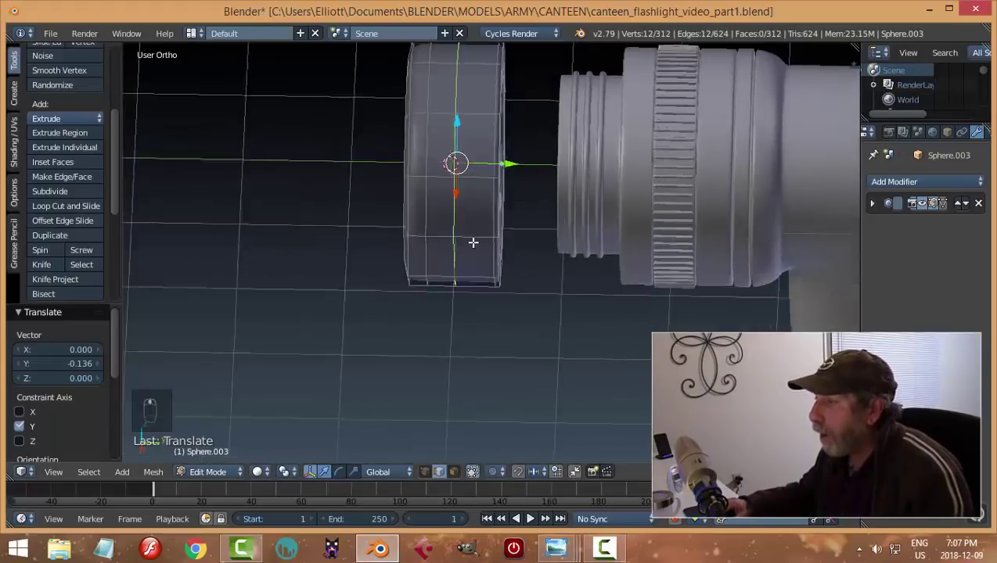
Show the ring in right orthographic view with nothing selected, using Edge select mode.
middle_drag(473, 242, 490, 211)
key(KP_3)
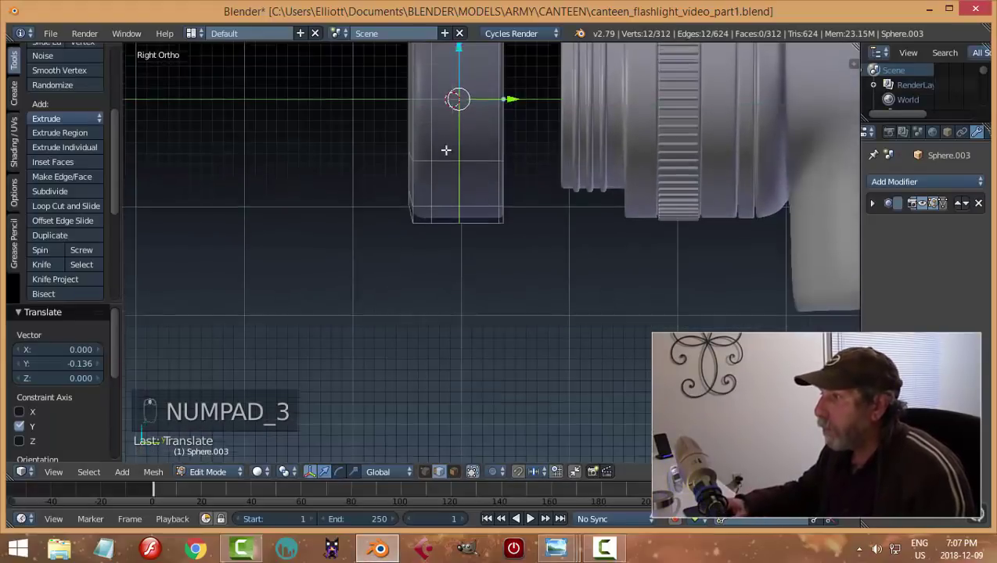
shift+middle_drag(445, 151, 439, 229)
key(a)
key(a)
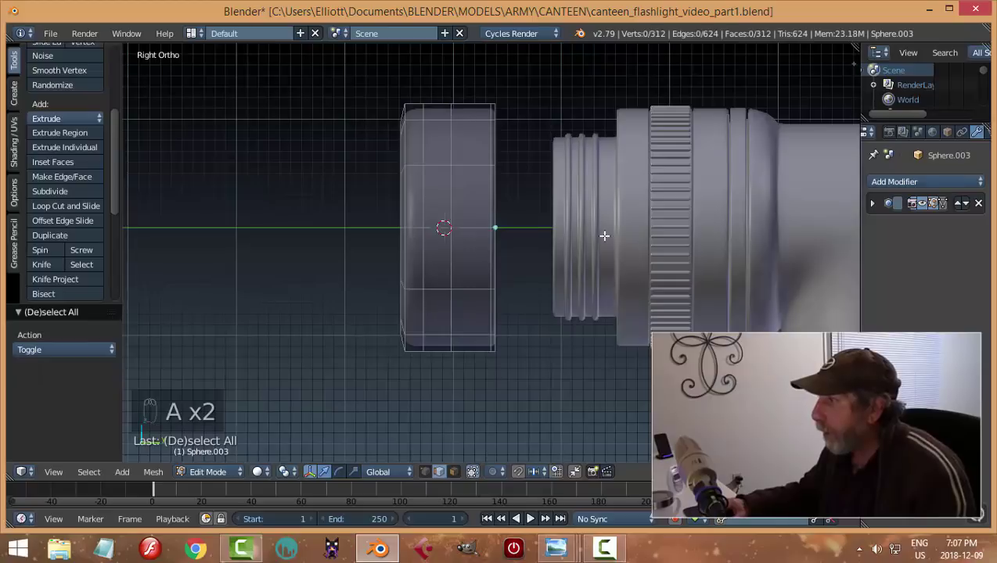
key(ctrl+Tab)
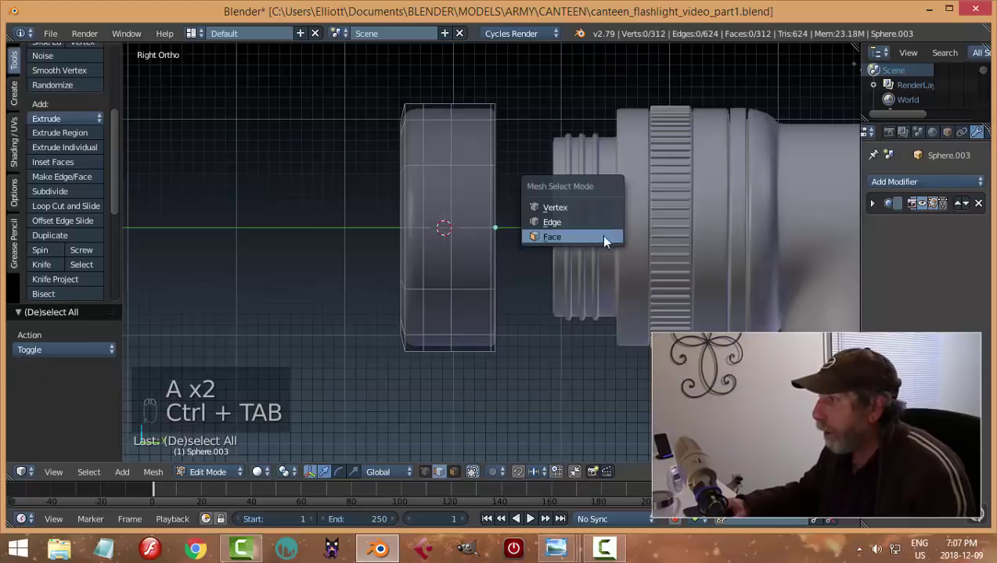
click(551, 222)
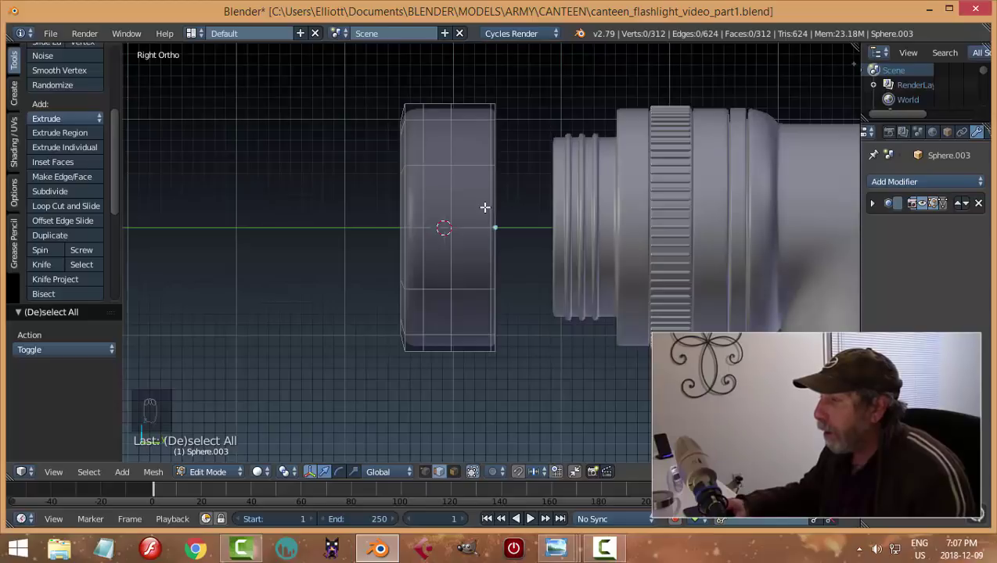
mouse_move(556, 547)
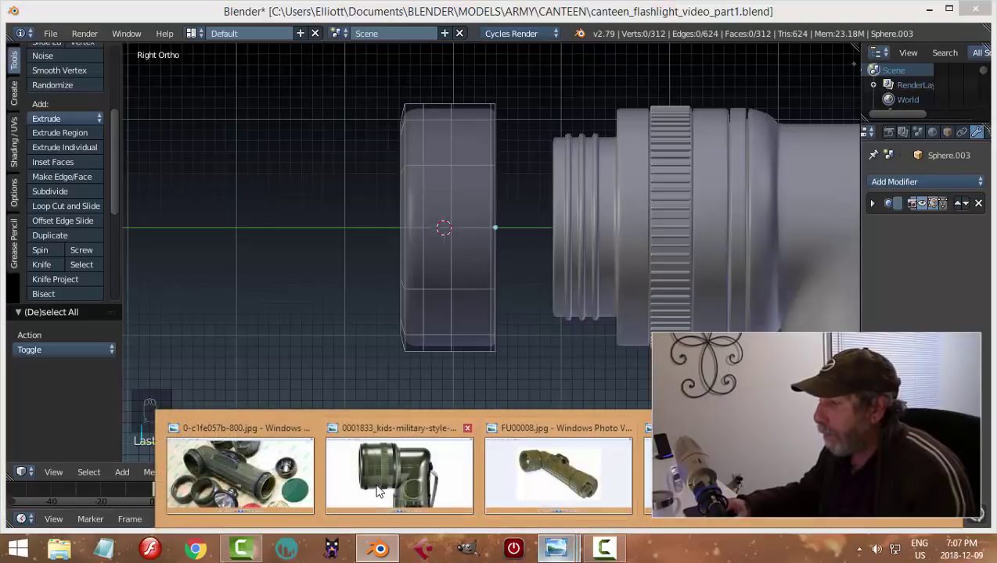
mouse_move(394, 485)
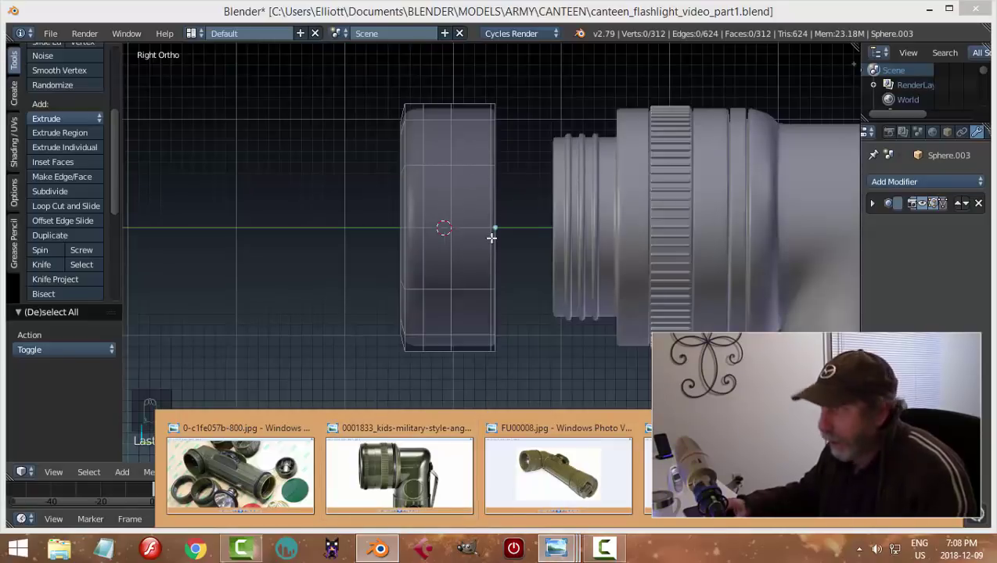
Select both new edge loops around the ring's outer wall and bevel them by 0.010 with one segment.
right_click(456, 202)
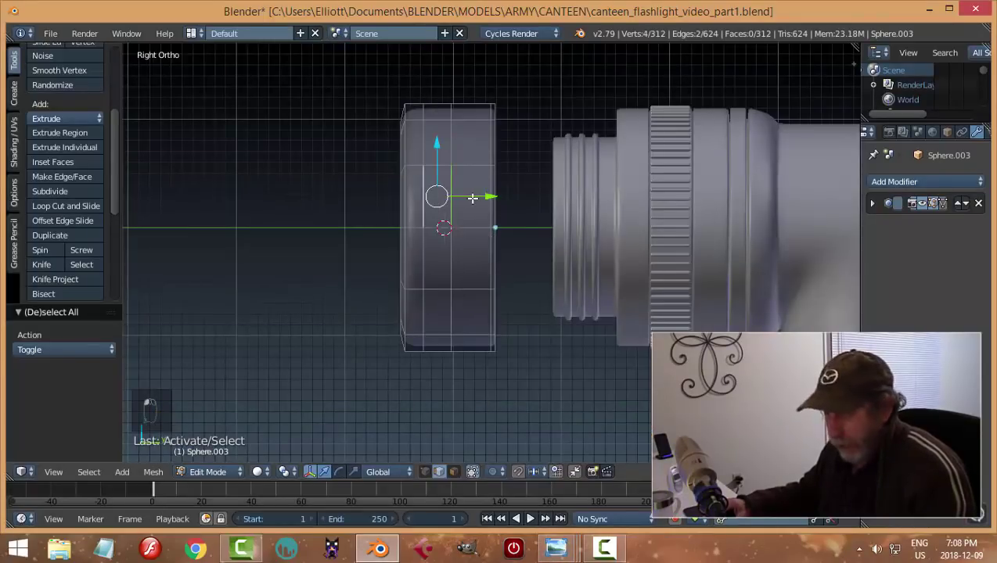
alt+right_click(453, 140)
middle_drag(498, 195, 533, 232)
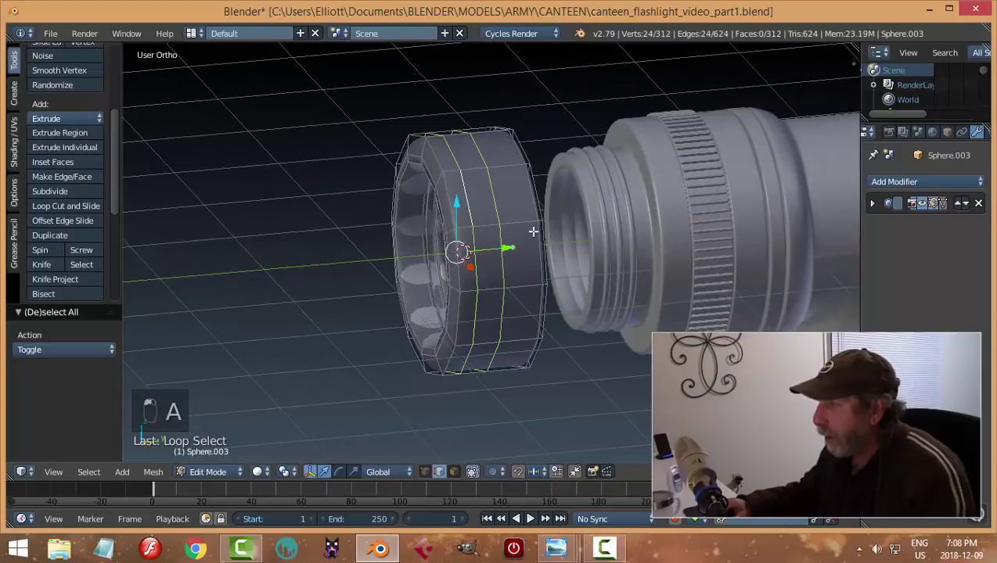
key(ctrl+b)
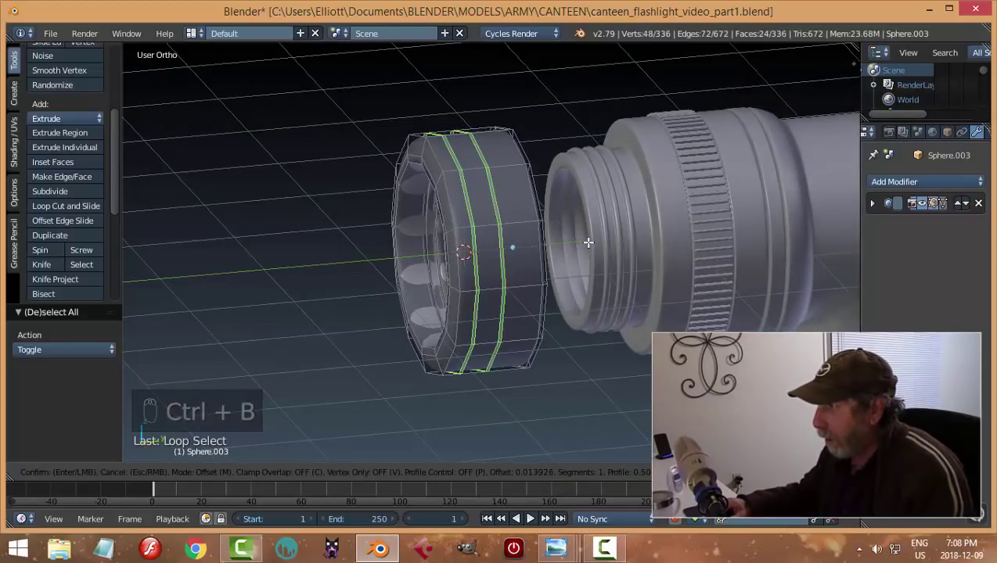
click(584, 241)
Extrude the two bevelled bands in place and scale them inward to about 0.98 excluding Y, forming shallow grooves.
scroll(579, 245, up, 3)
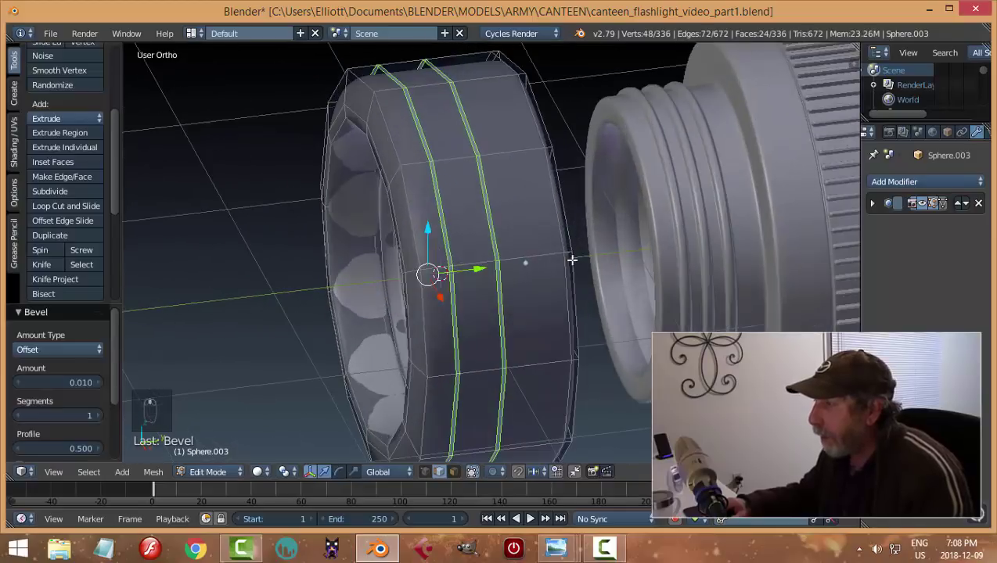
key(e)
right_click(578, 252)
key(s)
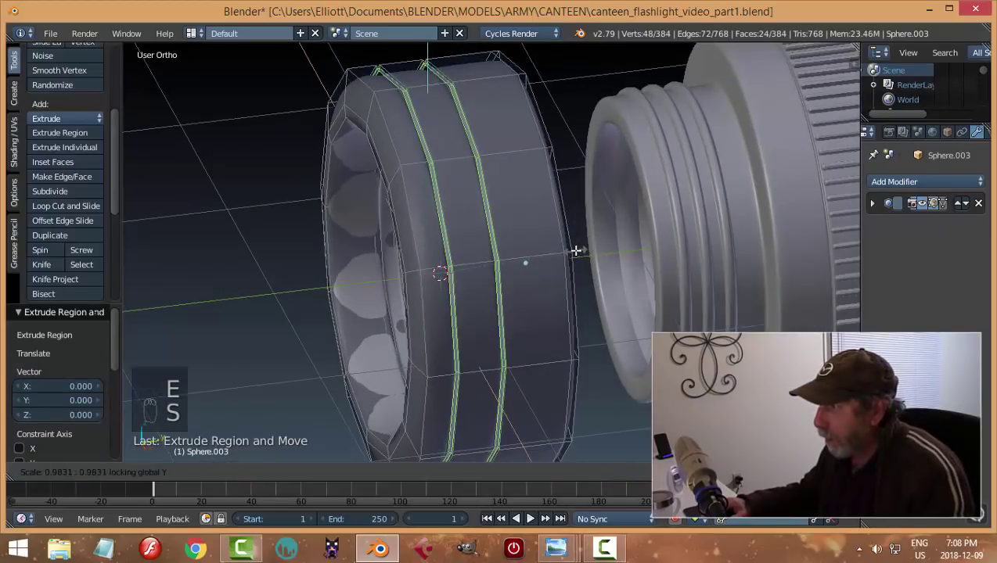
click(575, 250)
key(a)
Add a supporting edge loop close to each side of the ring's front outer groove.
middle_drag(588, 244, 552, 244)
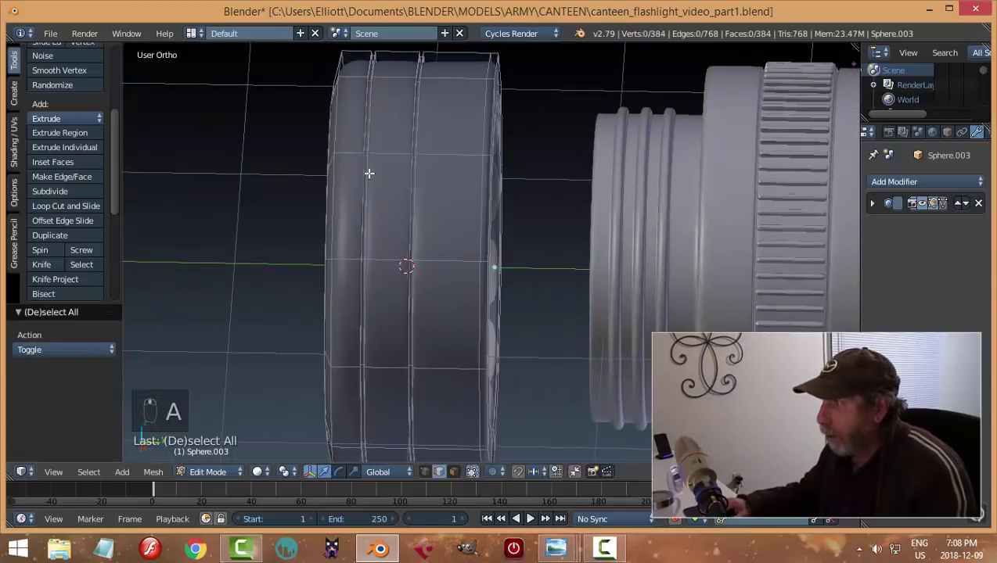
key(ctrl+r)
click(357, 155)
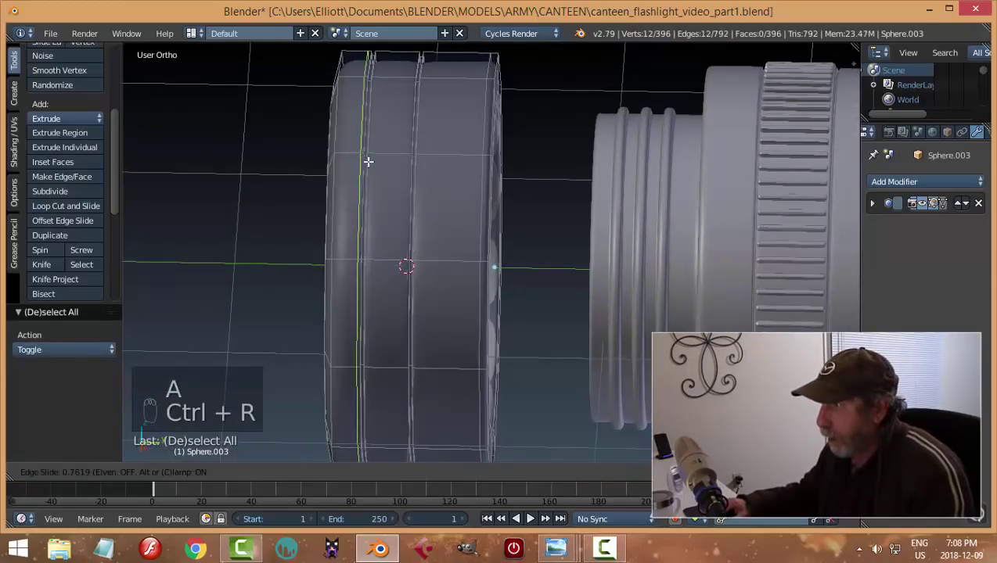
click(368, 161)
key(ctrl+r)
click(373, 156)
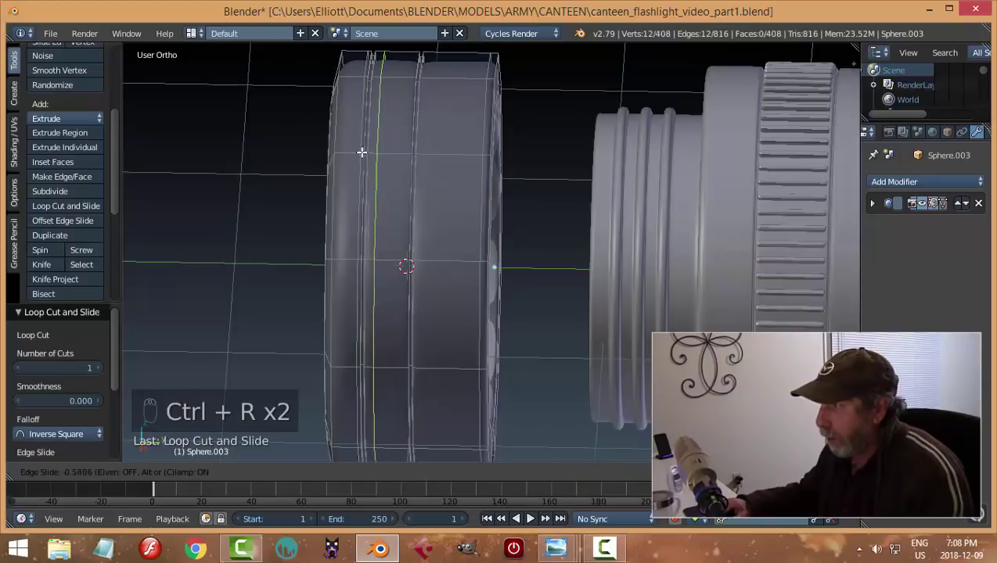
click(355, 152)
Add a supporting edge loop close to each side of the rear outer groove, and return to Object Mode.
key(ctrl+r)
click(399, 151)
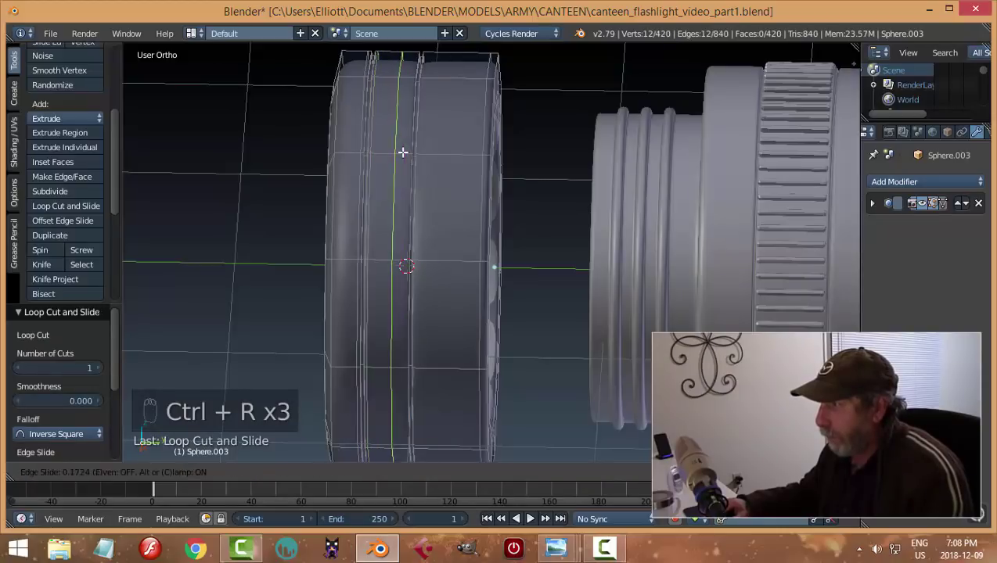
click(416, 163)
key(ctrl+r)
click(427, 156)
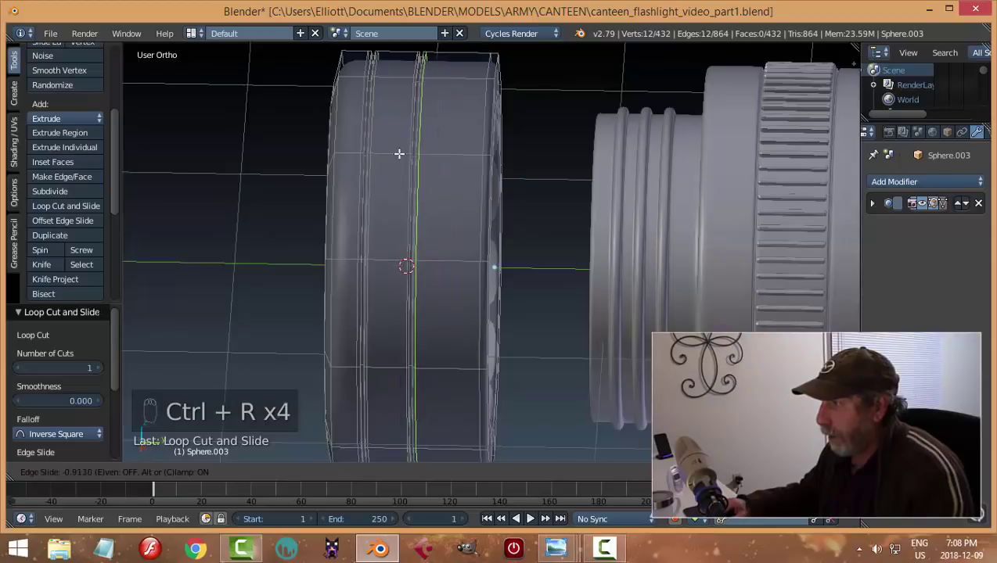
click(490, 185)
key(a)
key(Tab)
click(386, 190)
scroll(503, 207, down, 3)
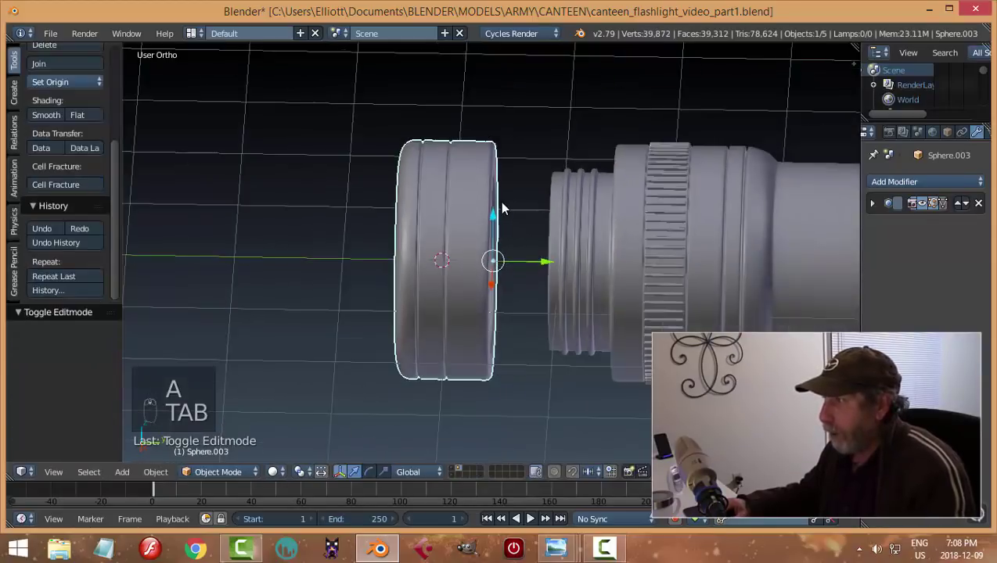
Duplicate the knurled ridge band on the body and move the copy -2.155 along Y onto the detached front ring.
middle_drag(500, 201, 547, 219)
right_click(674, 213)
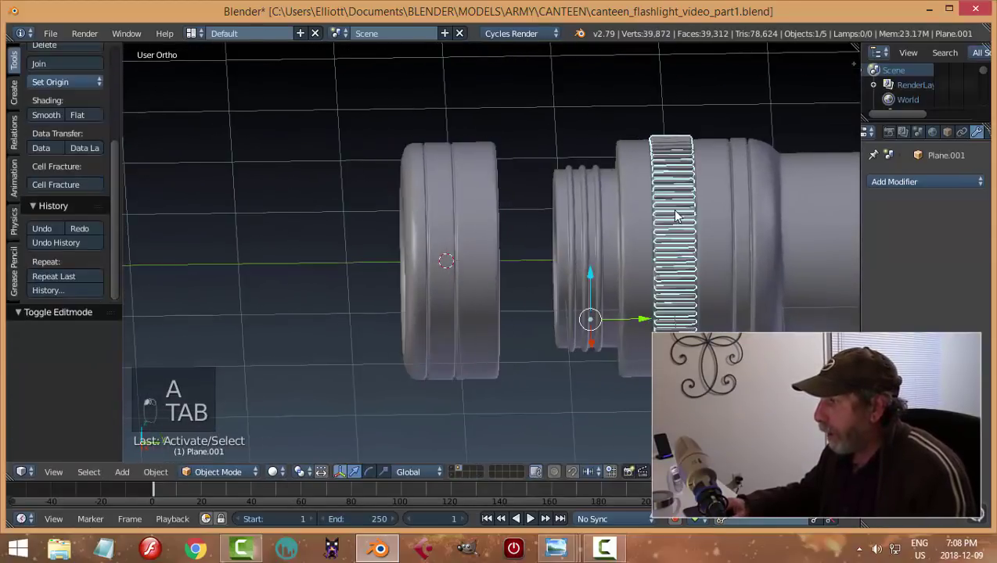
key(shift+d)
drag(643, 325, 408, 281)
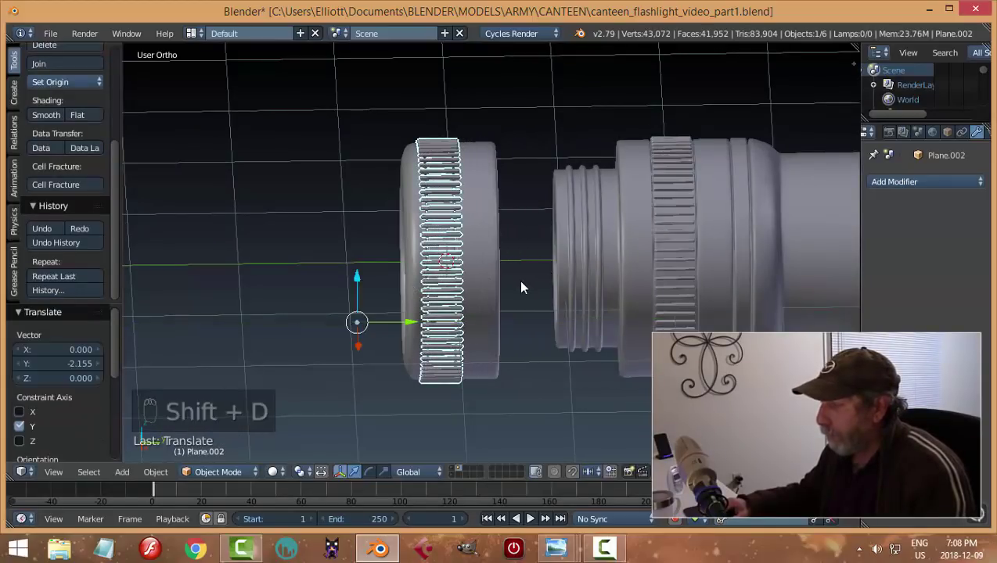
Set the duplicated ridge band's origin to its geometry and snap the 3D cursor to it.
click(58, 81)
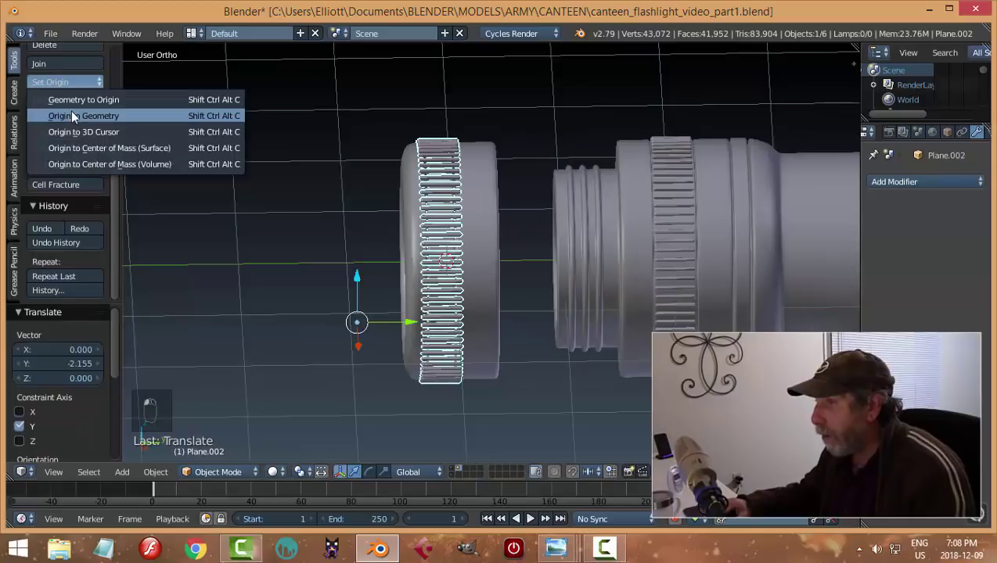
click(71, 110)
scroll(512, 266, up, 2)
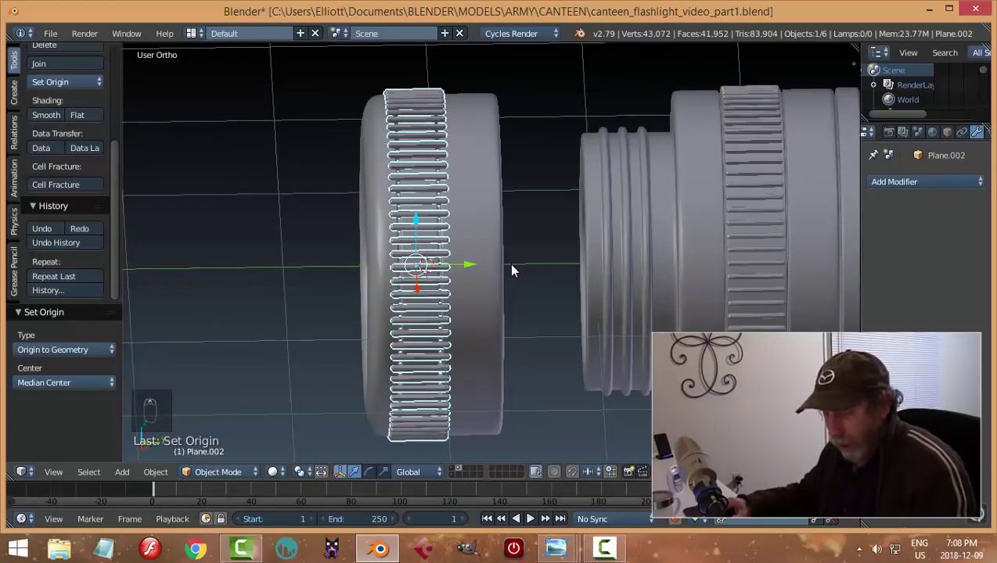
key(shift+s)
click(510, 265)
middle_drag(510, 265, 589, 265)
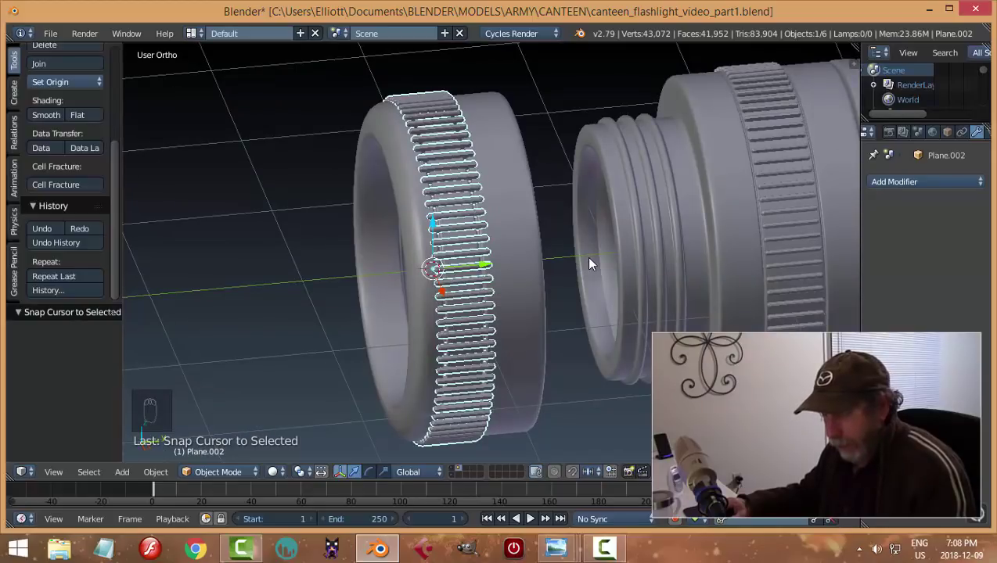
Scale the duplicated ridge band along Y to about 0.60 so it fits between the front ring's grooves.
key(s)
key(y)
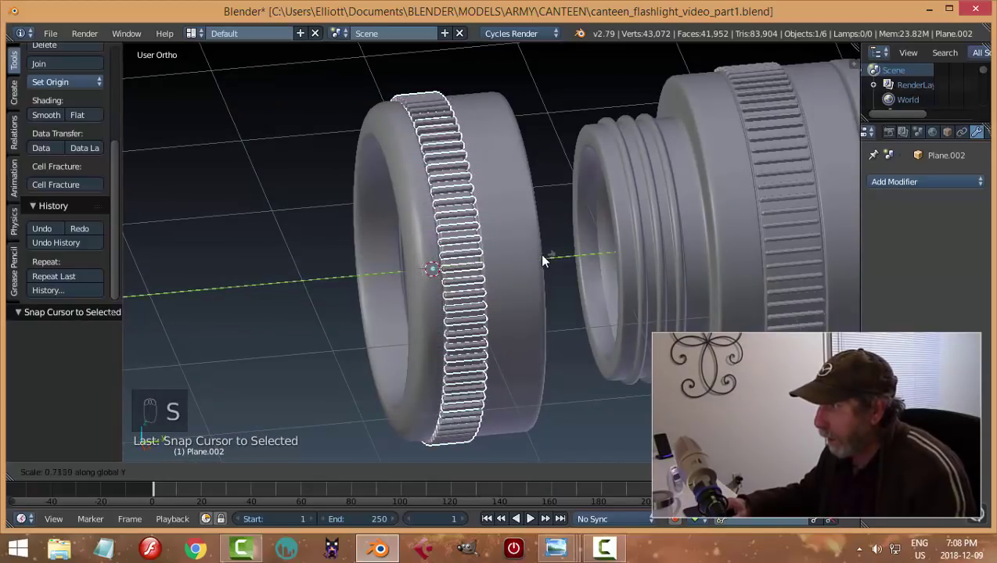
click(525, 259)
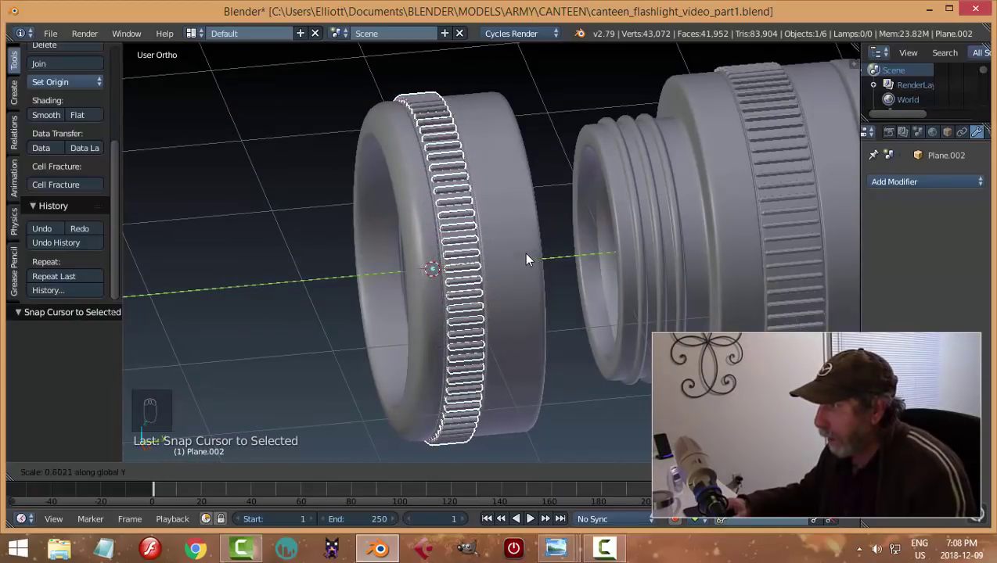
key(a)
middle_drag(550, 255, 546, 291)
scroll(590, 218, down, 3)
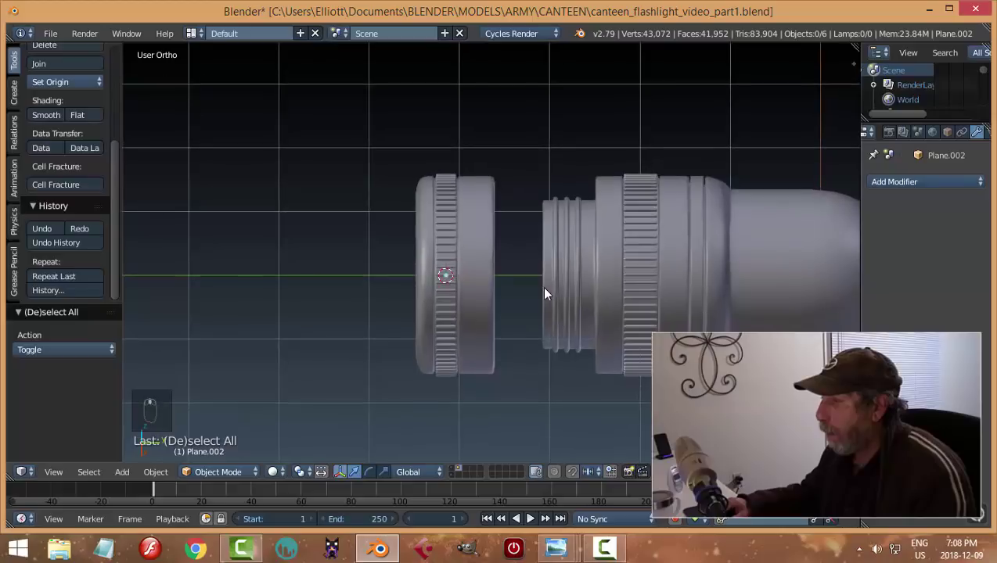
Narrow the front ring's ridge band slightly more along Y to clear both grooves, and save the file.
scroll(514, 280, up, 3)
right_click(420, 211)
right_click(442, 213)
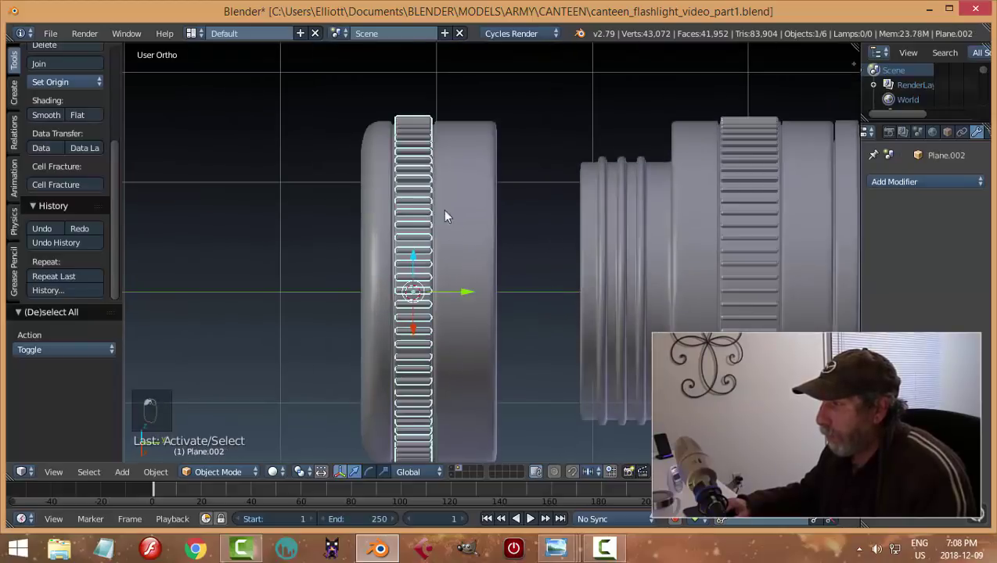
scroll(485, 235, up, 5)
key(s)
key(y)
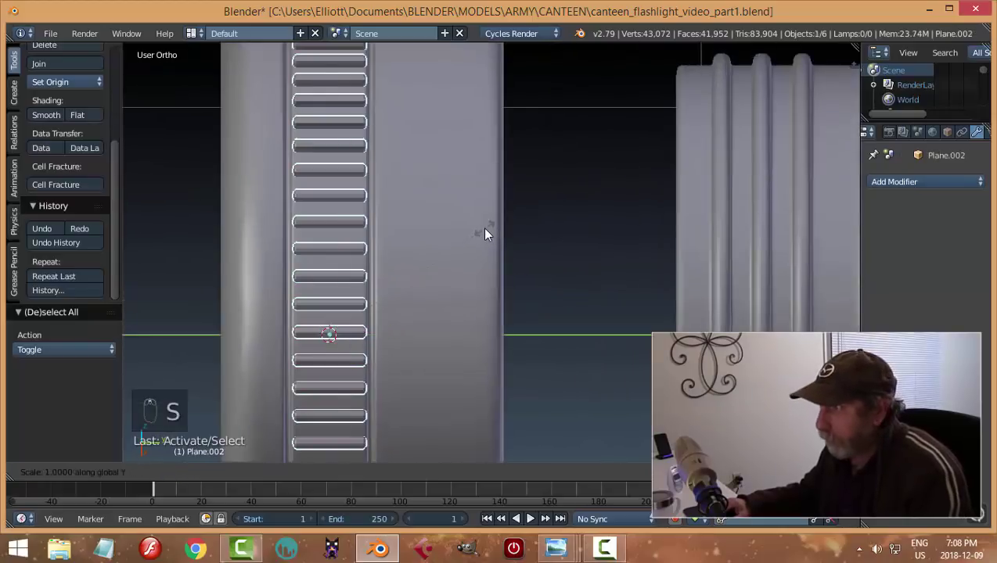
click(483, 228)
key(a)
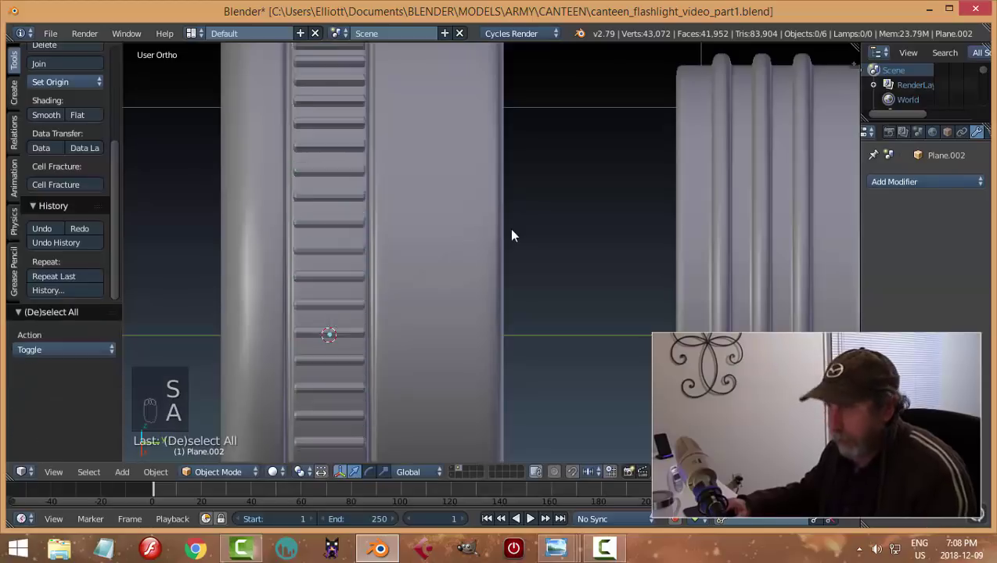
scroll(505, 239, down, 3)
key(ctrl+s)
click(501, 244)
Move the front ring and its ridge band together about 1.1 along Y onto the body's threaded end.
middle_drag(501, 244, 483, 227)
right_click(472, 225)
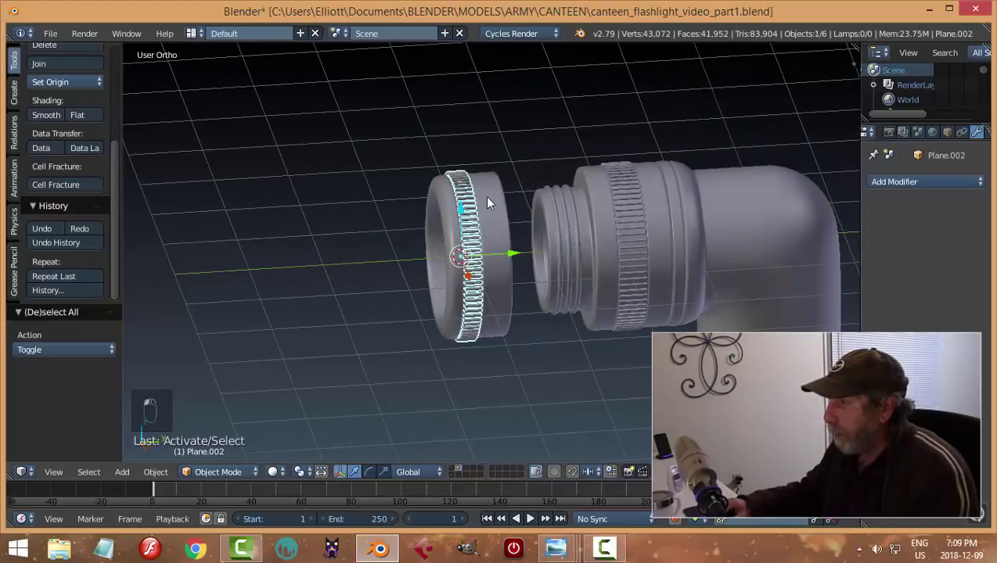
shift+right_click(487, 202)
key(g)
key(y)
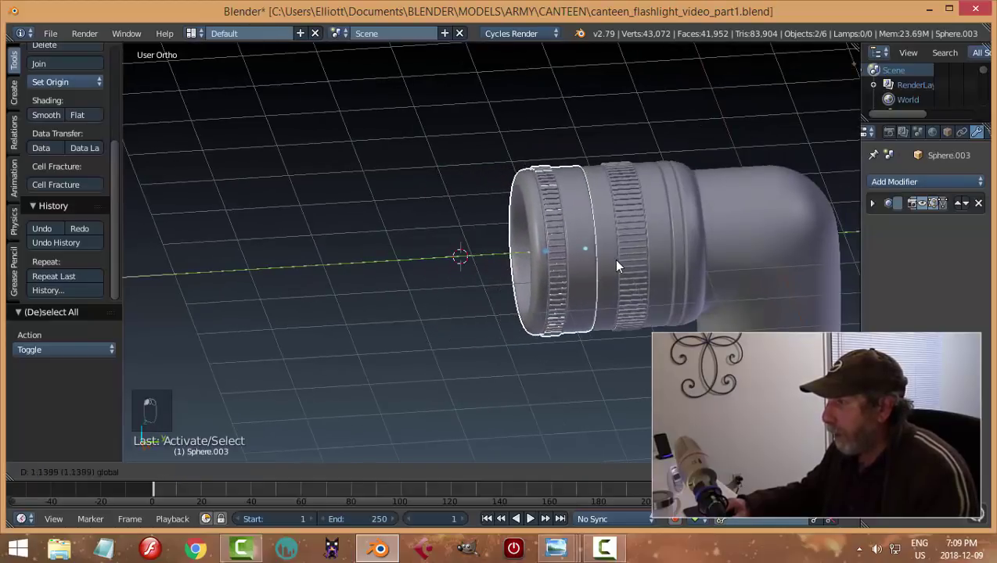
click(611, 259)
key(a)
scroll(618, 264, down, 2)
middle_drag(656, 257, 616, 292)
scroll(613, 294, up, 3)
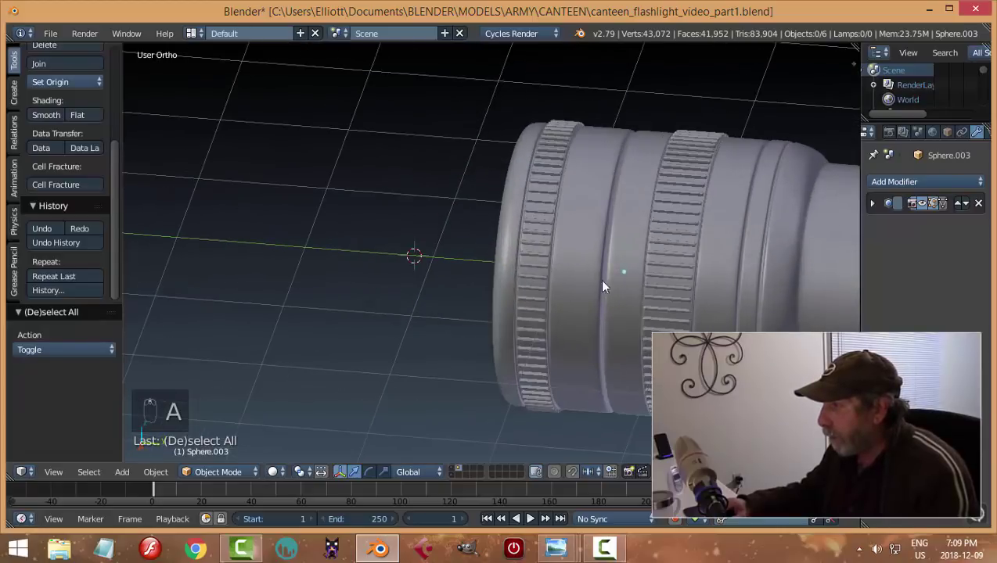
Nudge the front ring and its ridge band 0.031 along Y to close the gap with the collar, and save the file.
right_click(542, 228)
shift+right_click(586, 212)
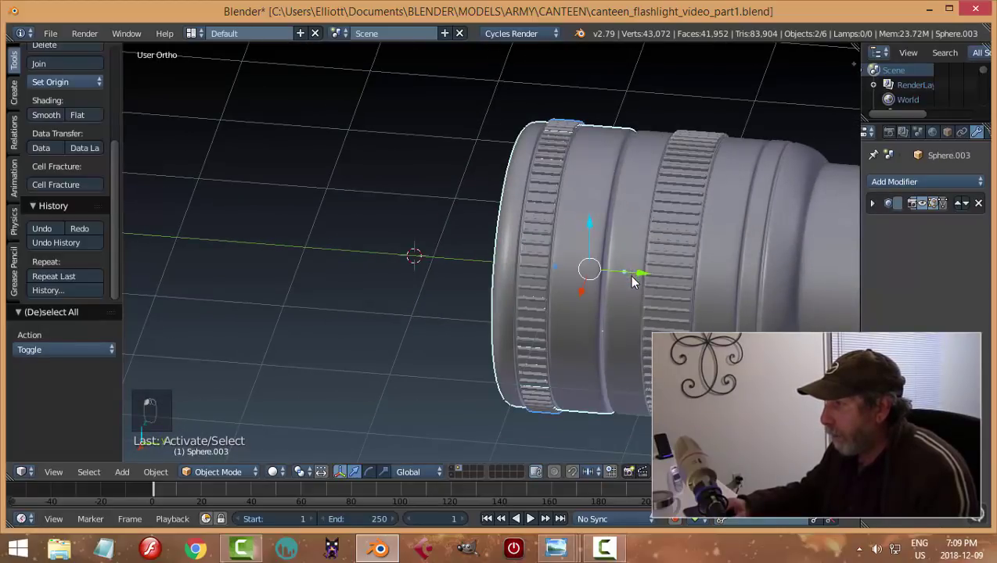
drag(641, 274, 647, 276)
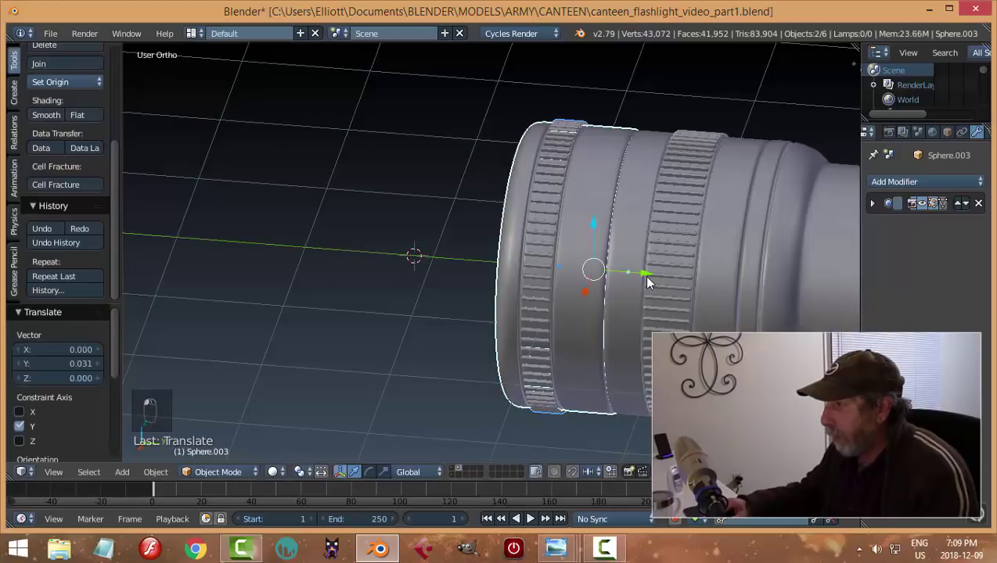
key(a)
middle_drag(647, 278, 599, 301)
key(ctrl+s)
click(552, 237)
scroll(436, 233, up, 5)
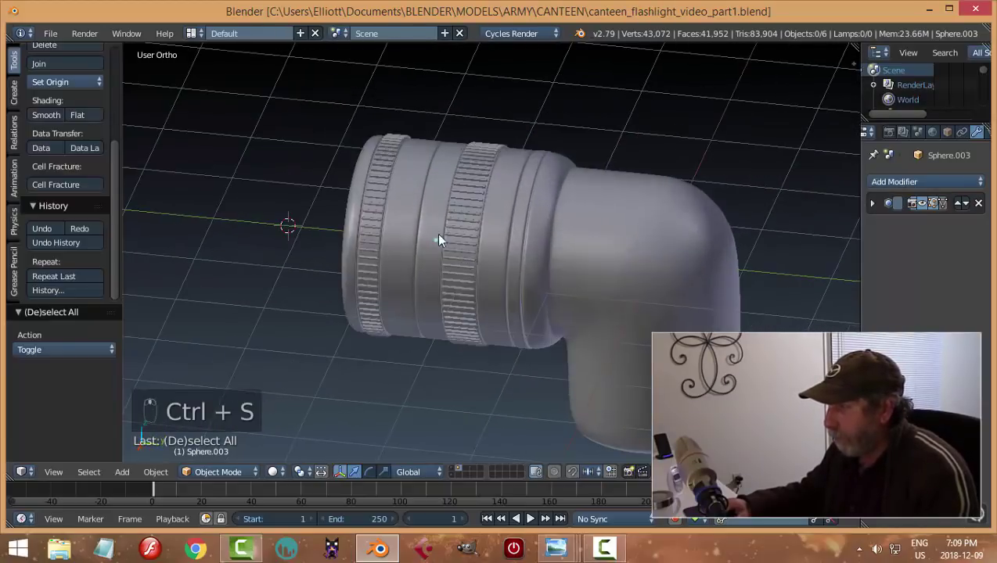
Pull the front ring and its ridge band -1.787 along Y away from the threaded collar.
right_click(381, 197)
shift+right_click(405, 180)
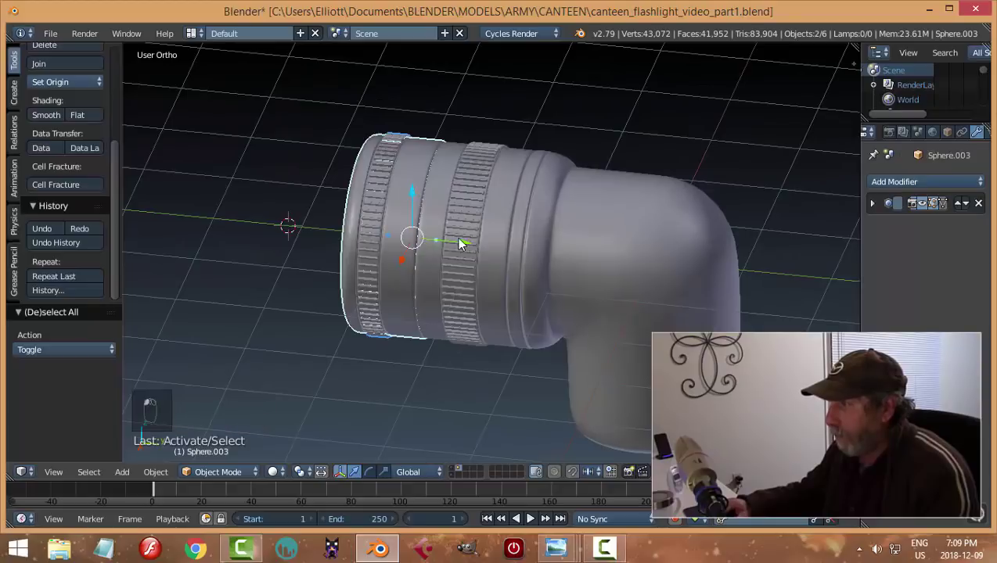
drag(463, 248, 313, 244)
Move the threaded collar and its ridge band -0.895 along Y off the elbow body, and save the exploded arrangement.
right_click(400, 194)
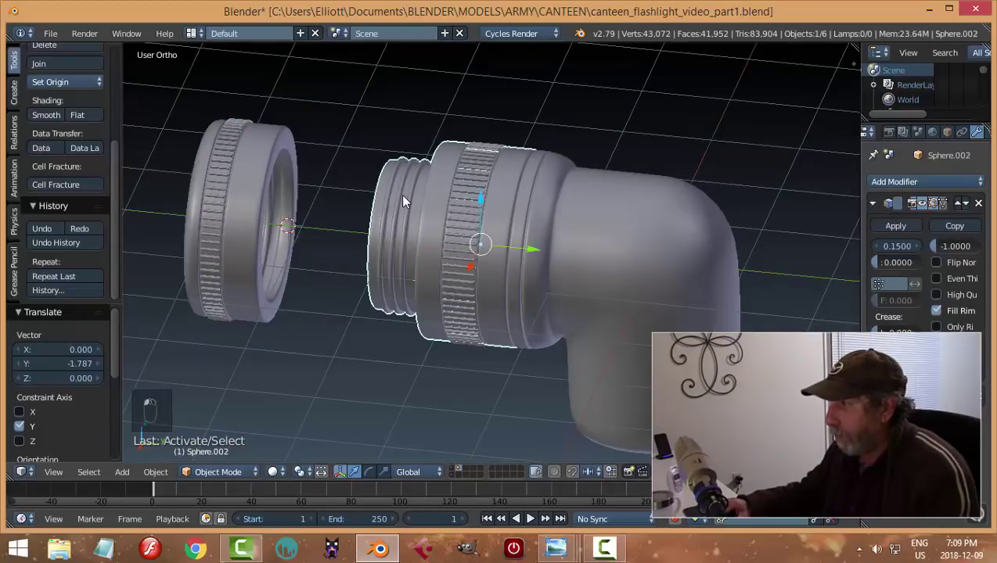
shift+right_click(463, 201)
drag(496, 276, 328, 266)
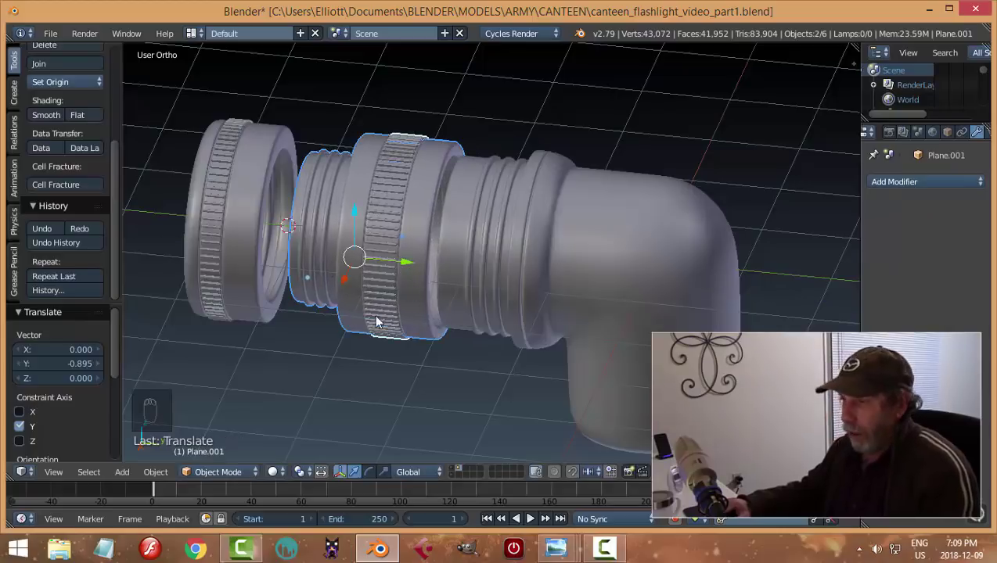
middle_drag(378, 316, 625, 256)
key(a)
key(ctrl+s)
click(521, 299)
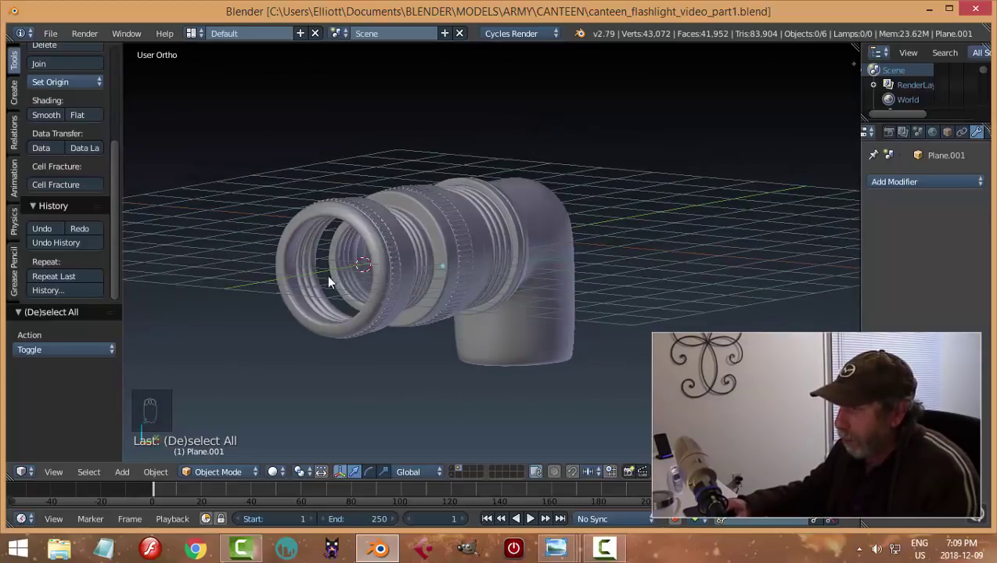
middle_drag(601, 306, 608, 332)
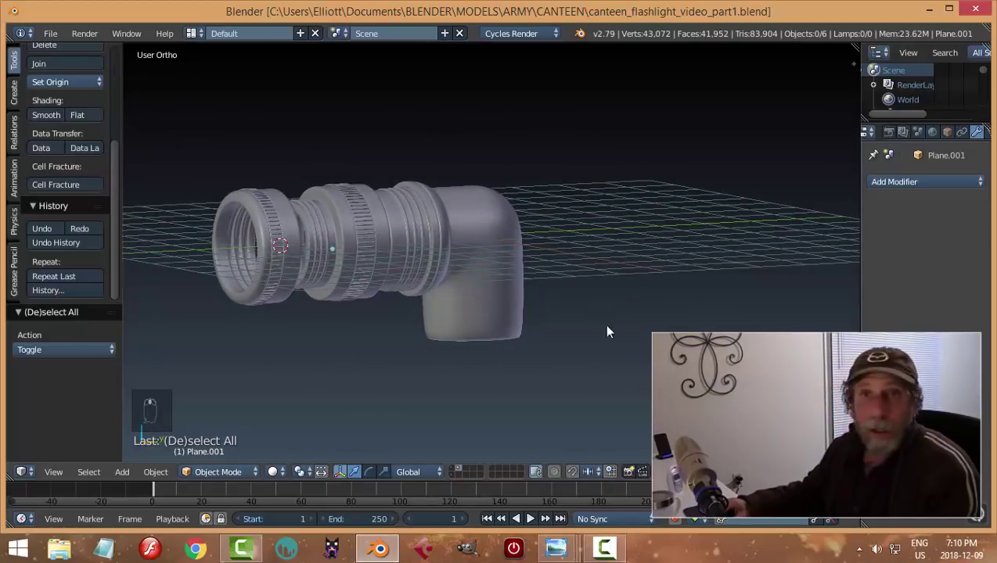